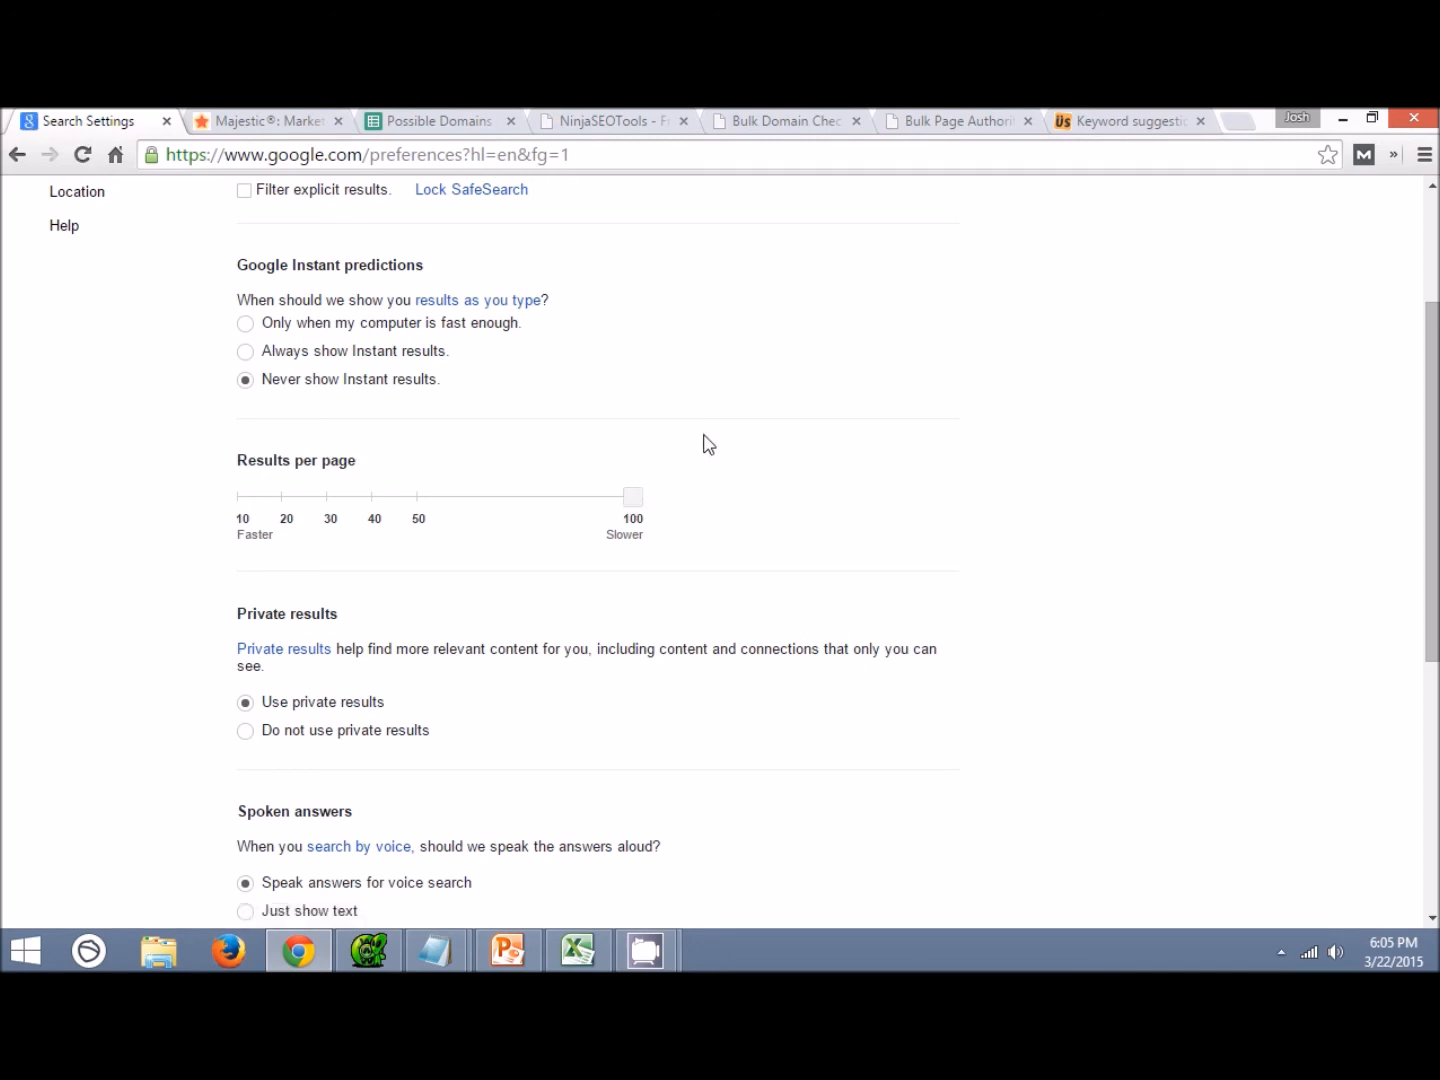
Go from the search settings to the Google home page and search for "car shows" + "links".
scroll(545, 641, up, 3)
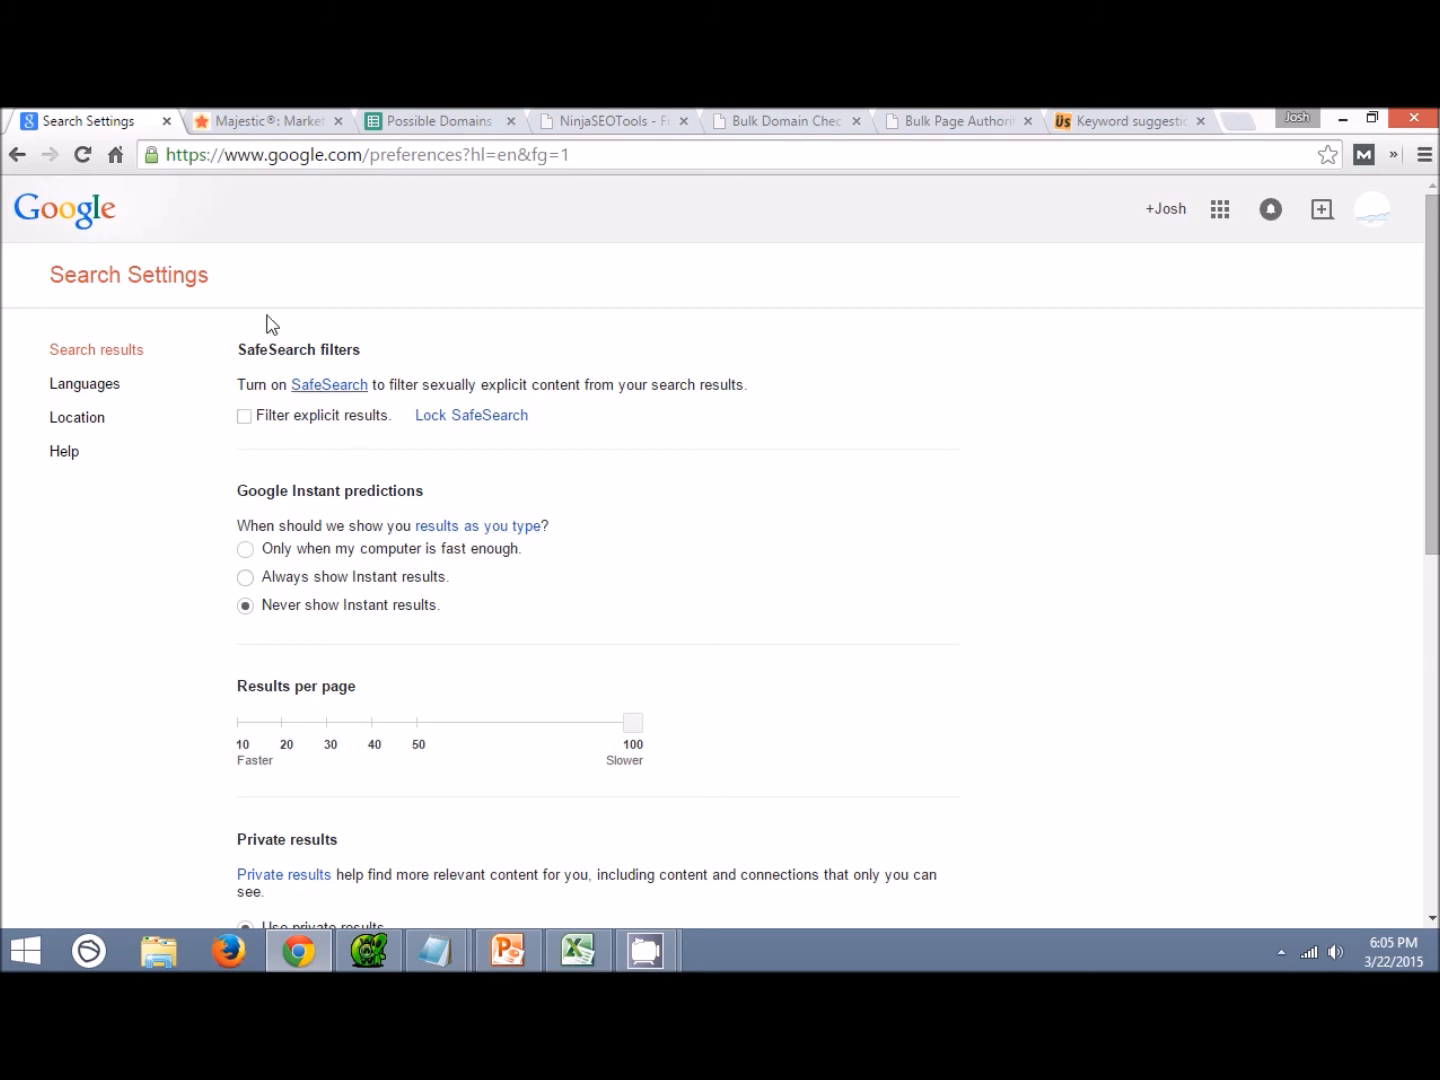
click(107, 215)
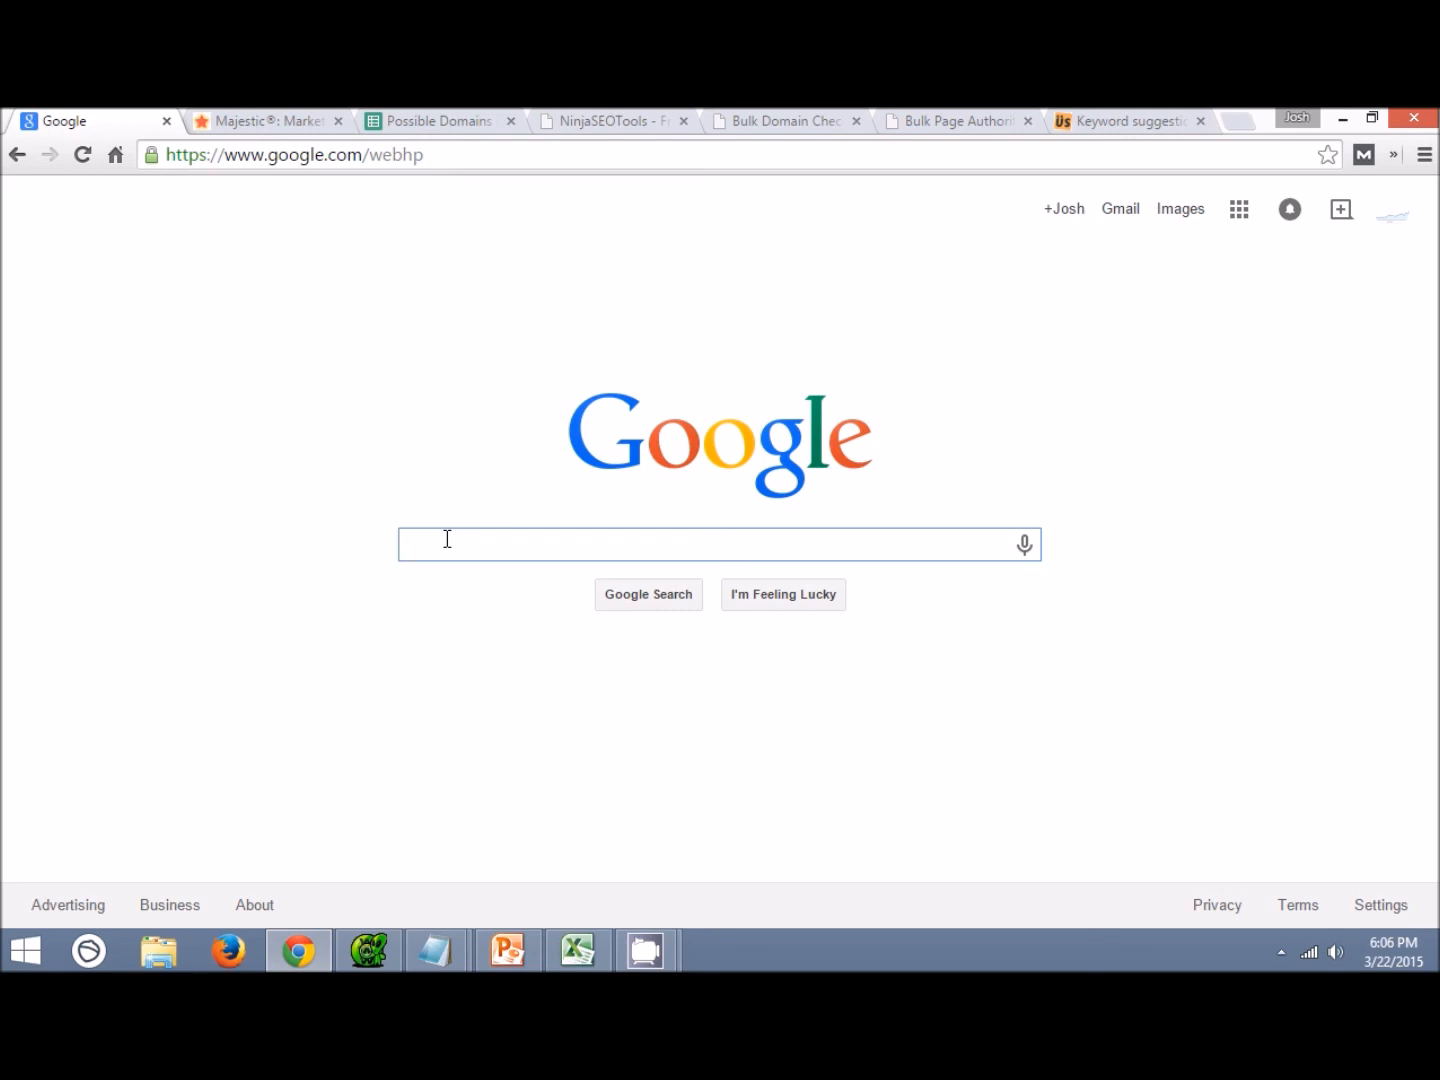
text("car)
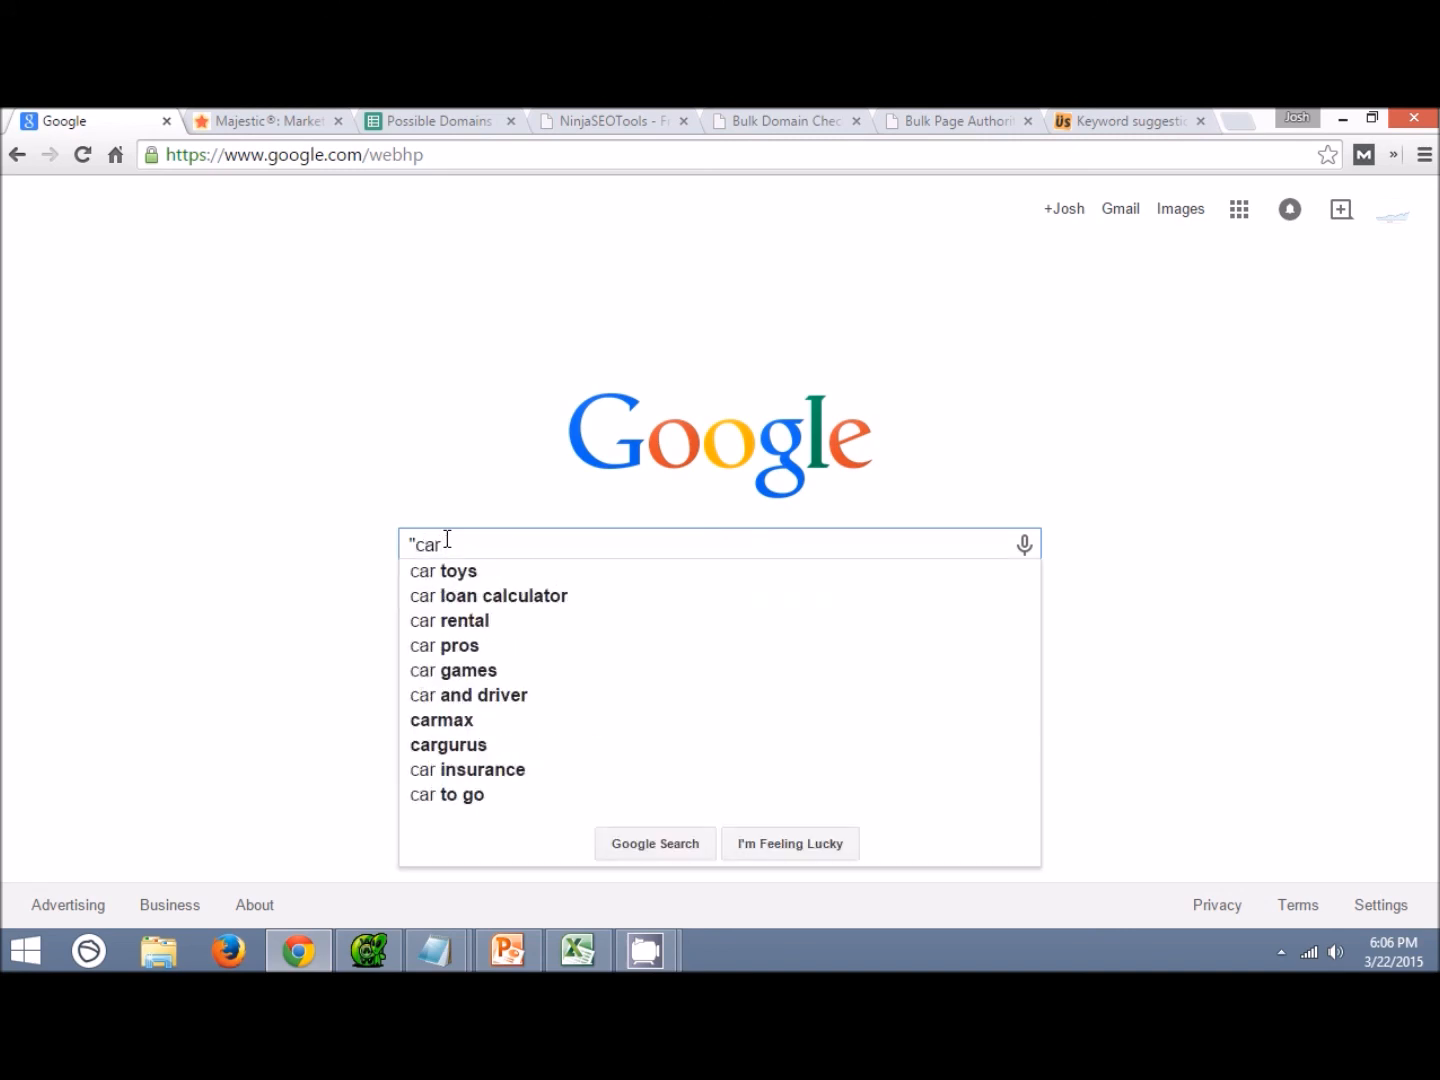
text( sh)
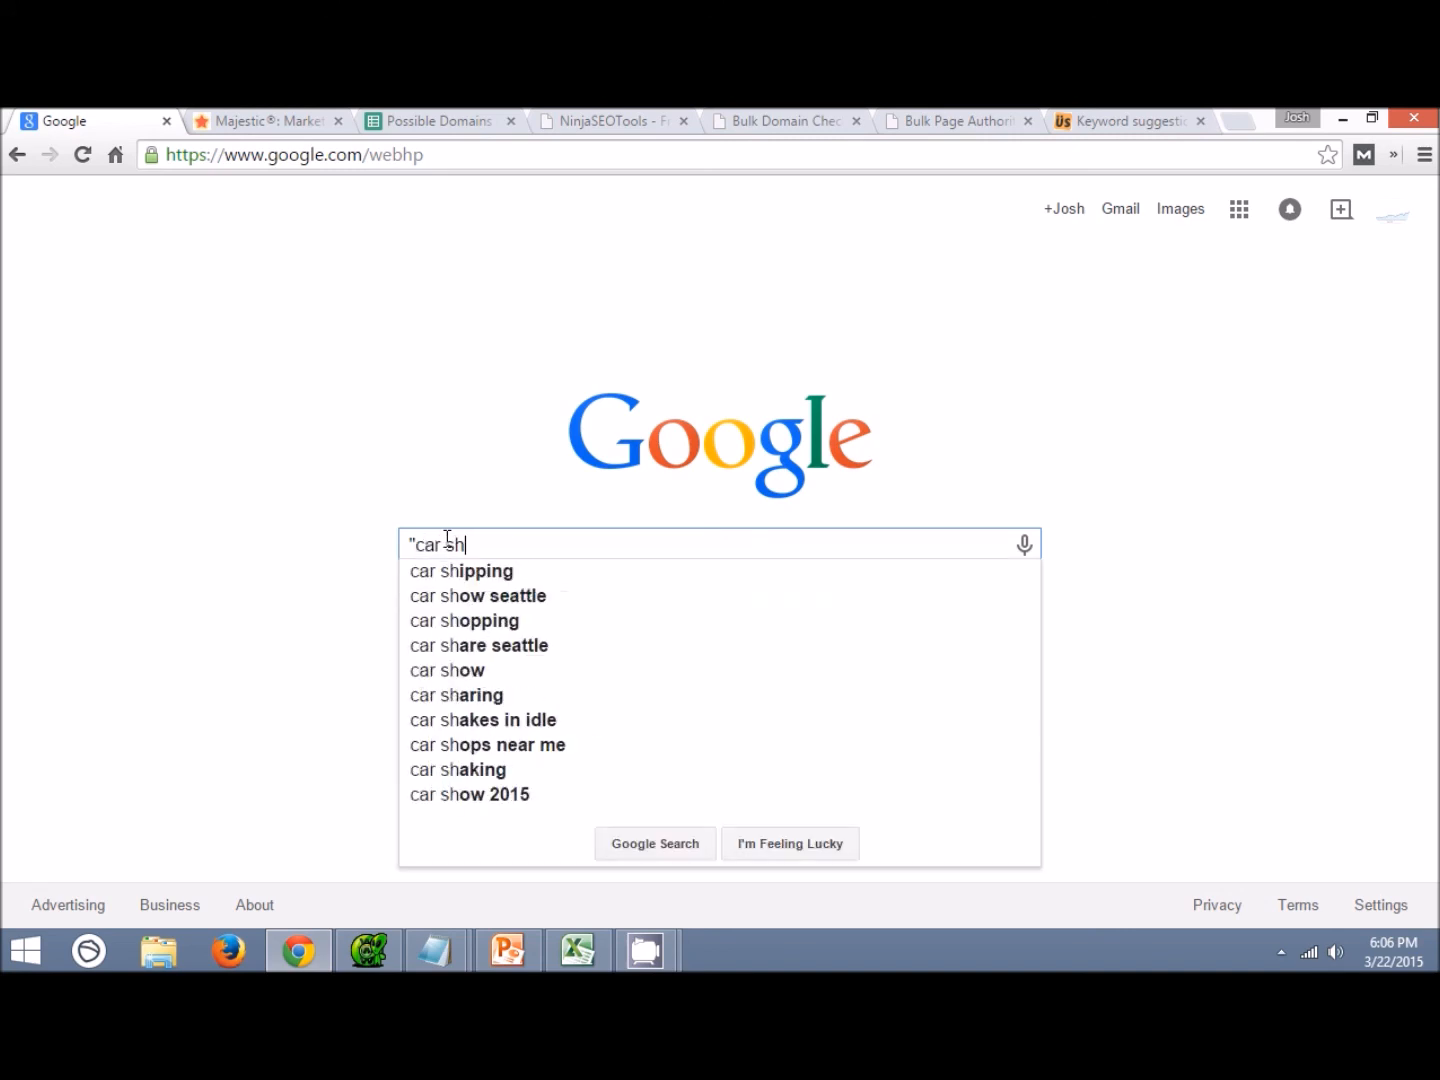
text(ows" )
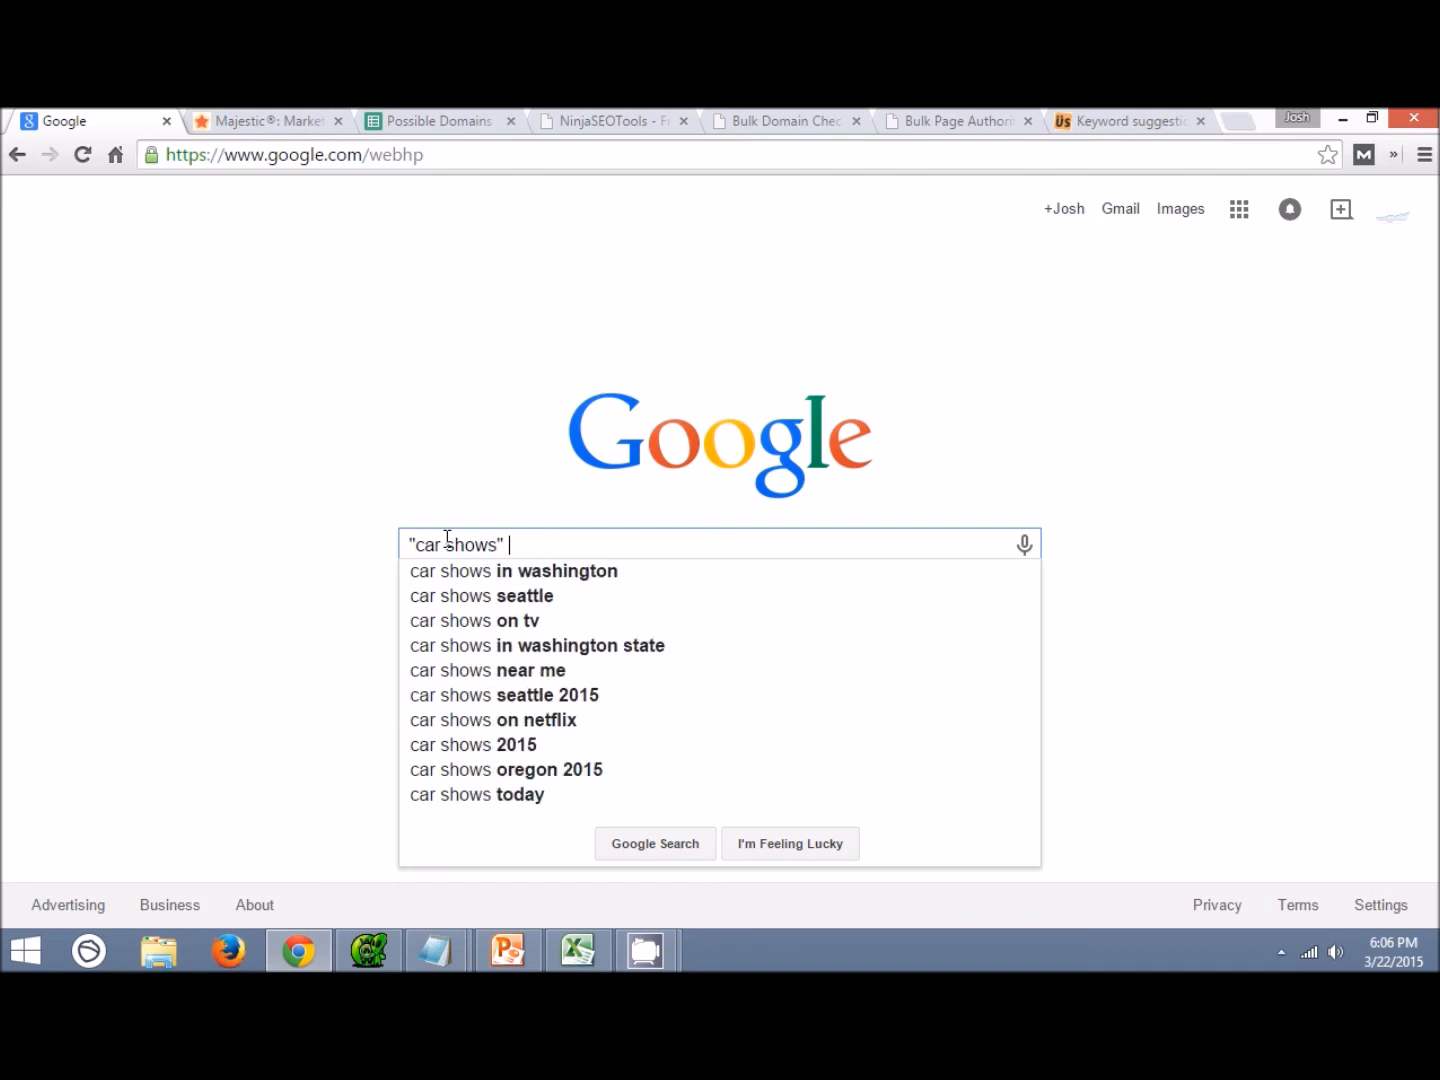
text(+)
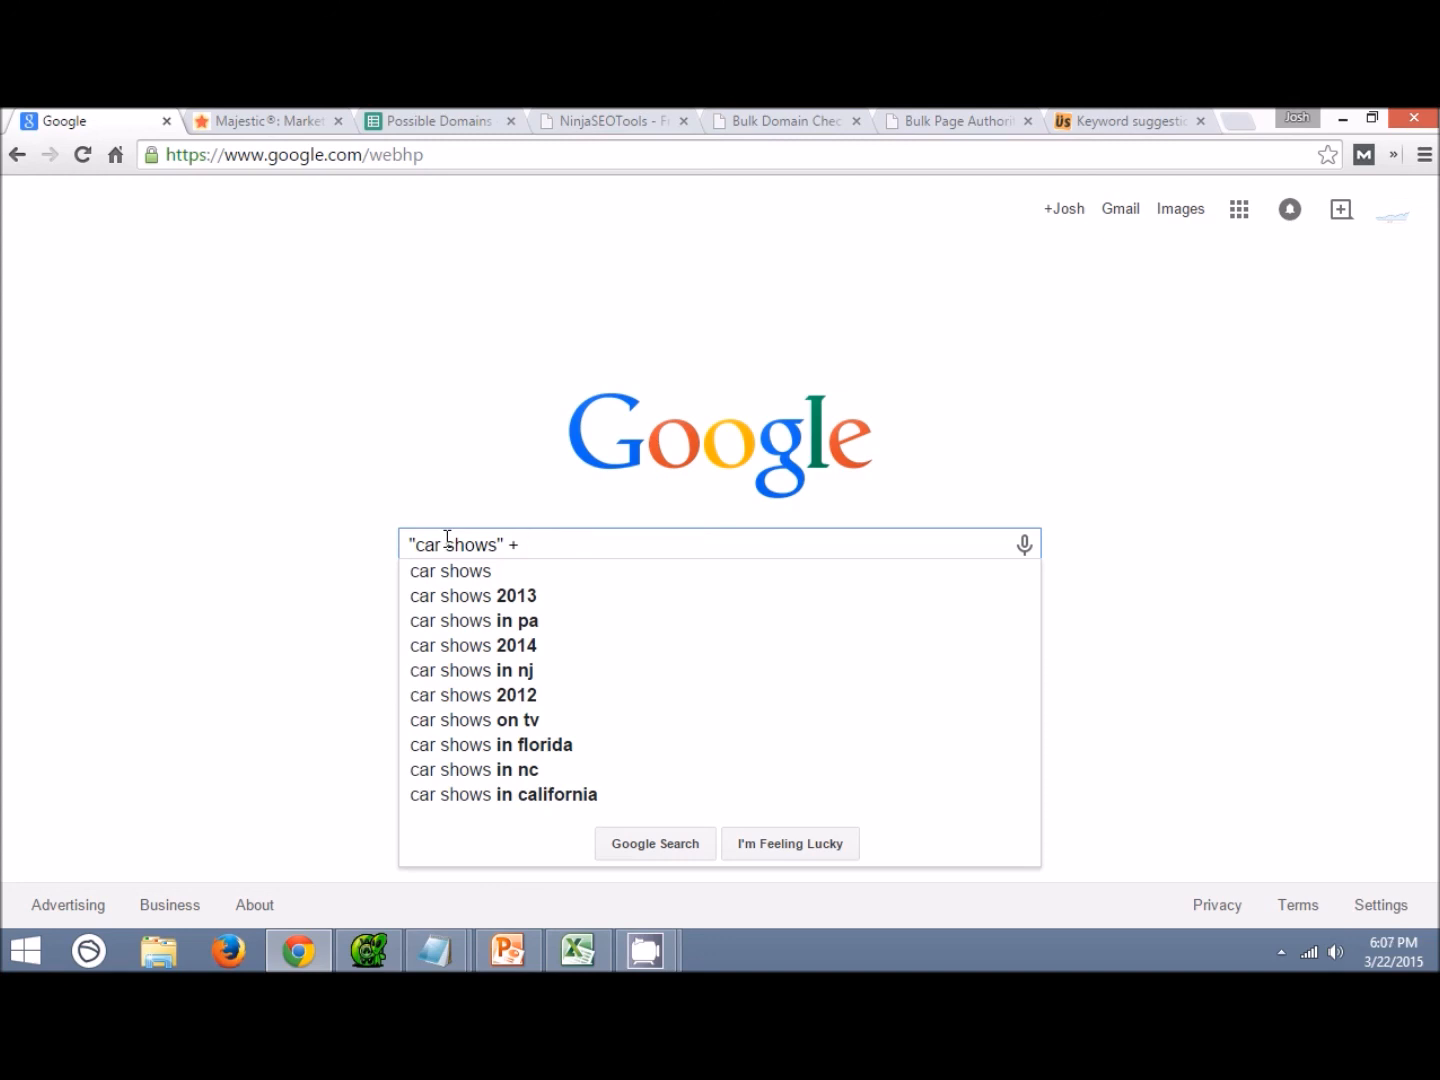
text(links)
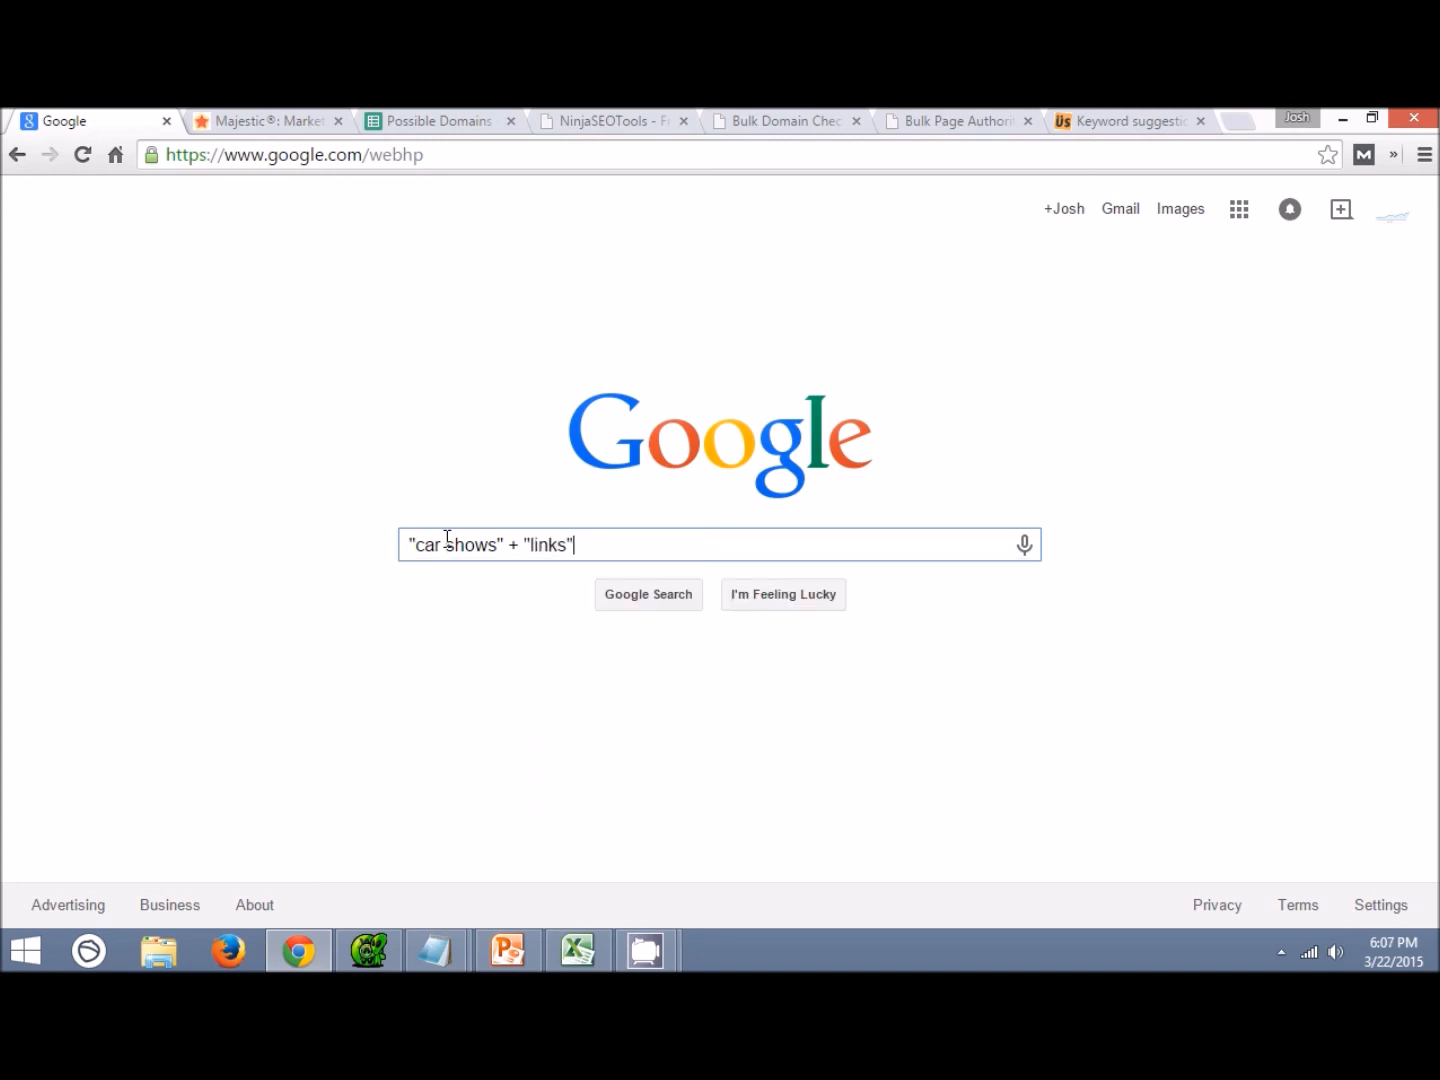
drag(499, 544, 418, 550)
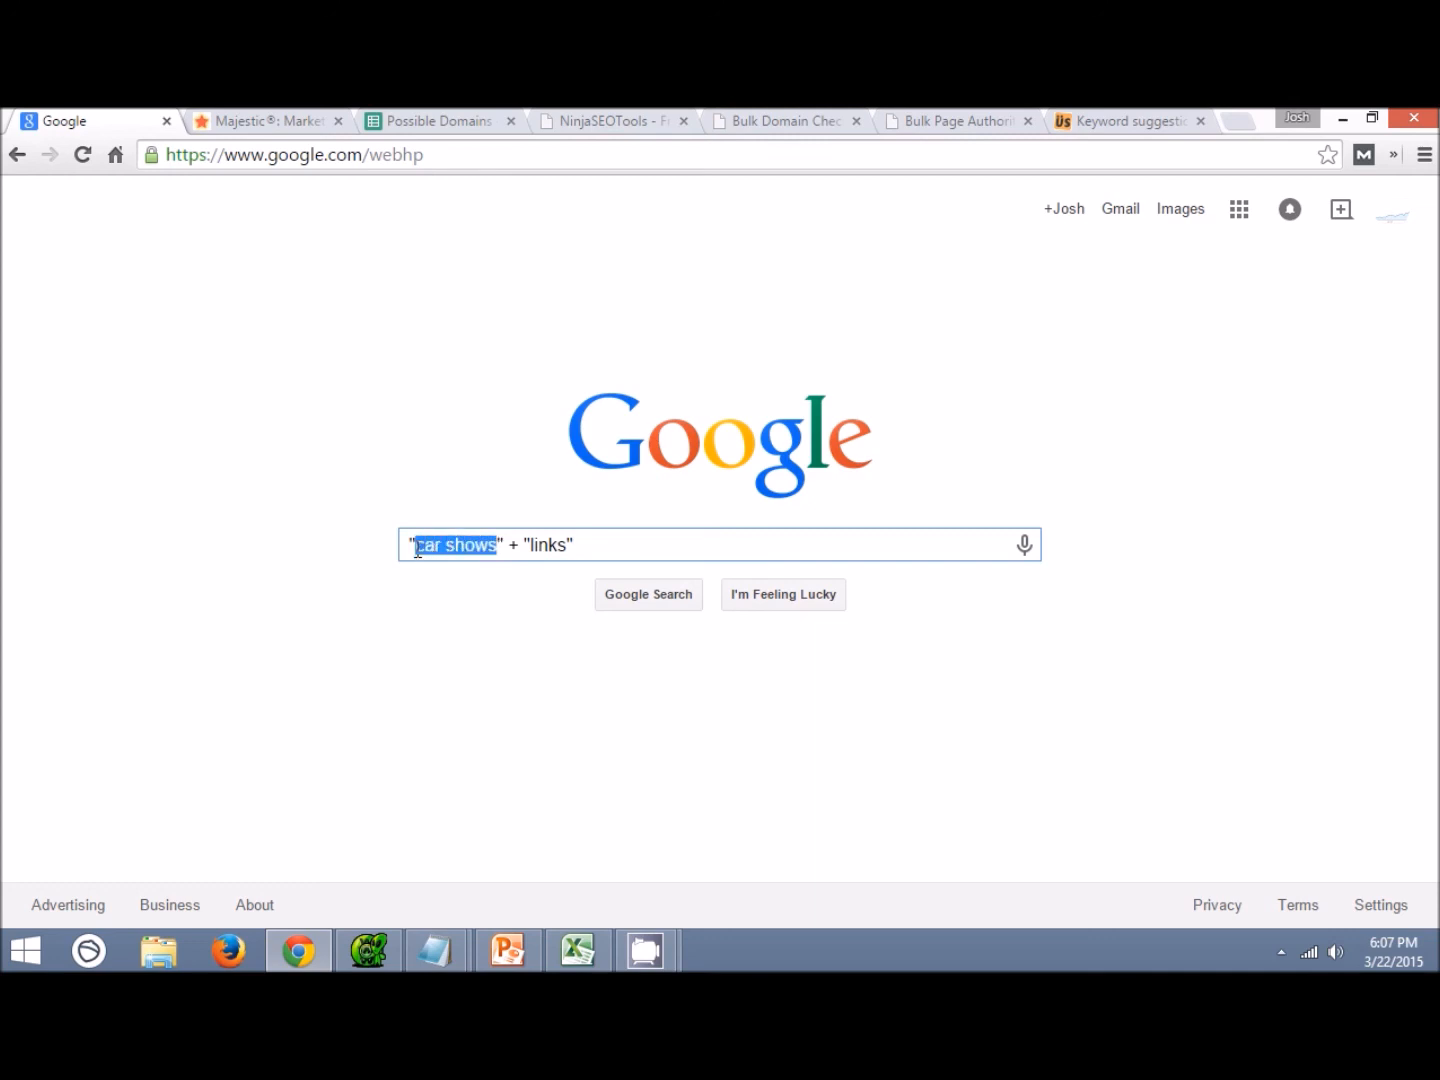
drag(530, 548, 568, 545)
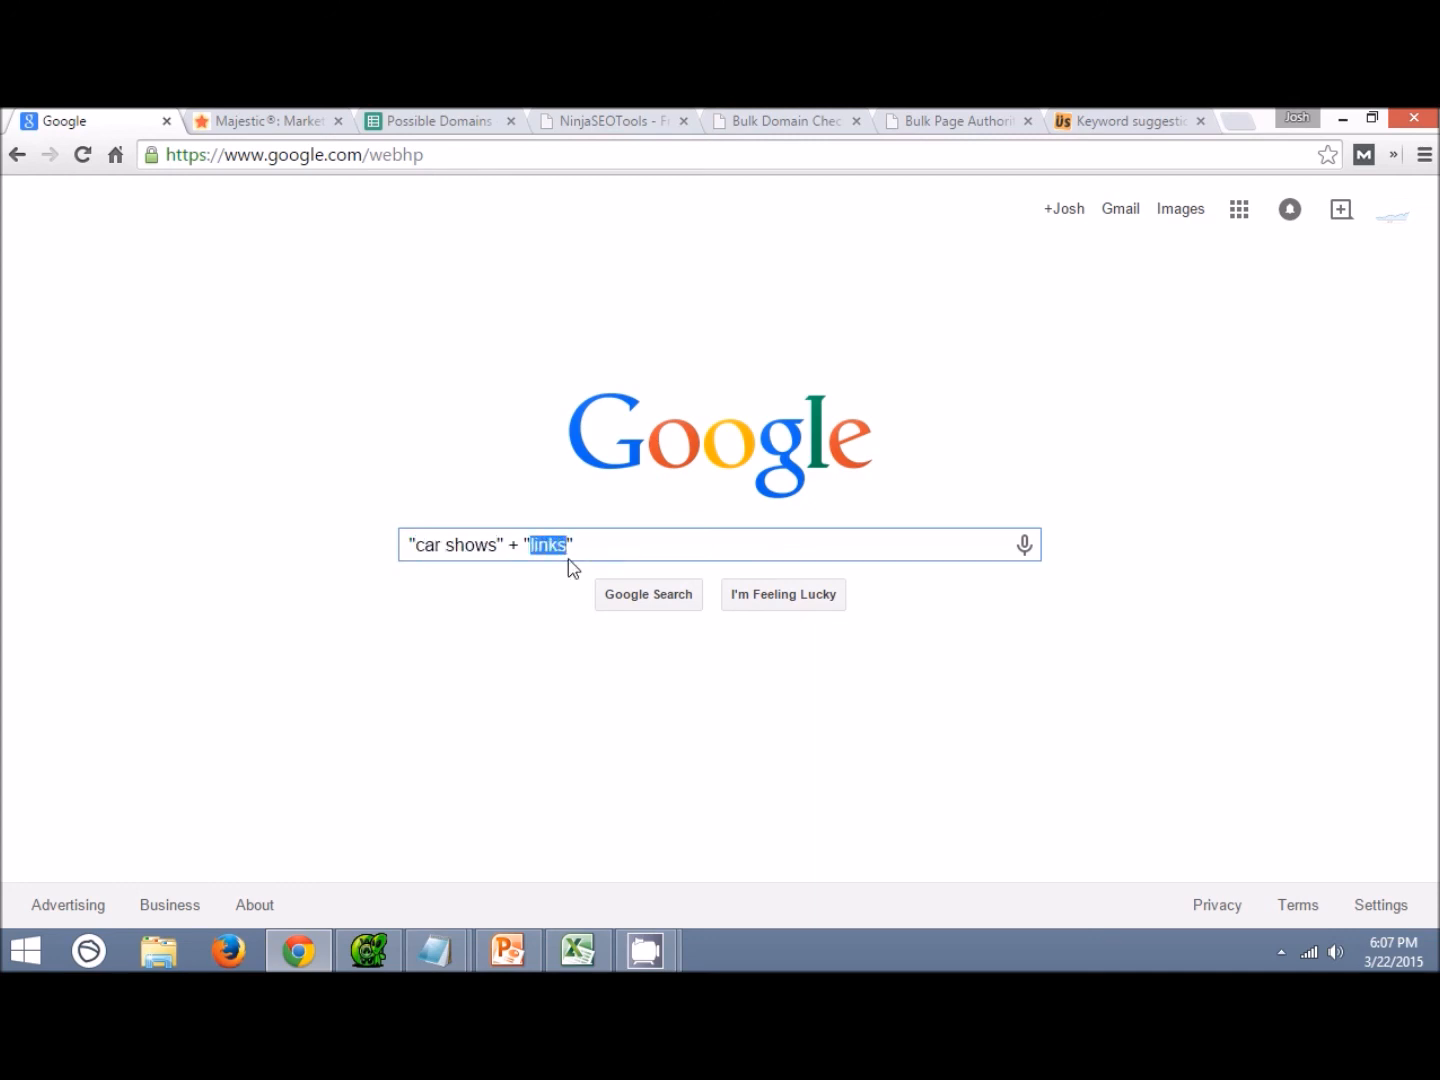
click(540, 546)
drag(529, 546, 571, 544)
click(523, 548)
click(655, 599)
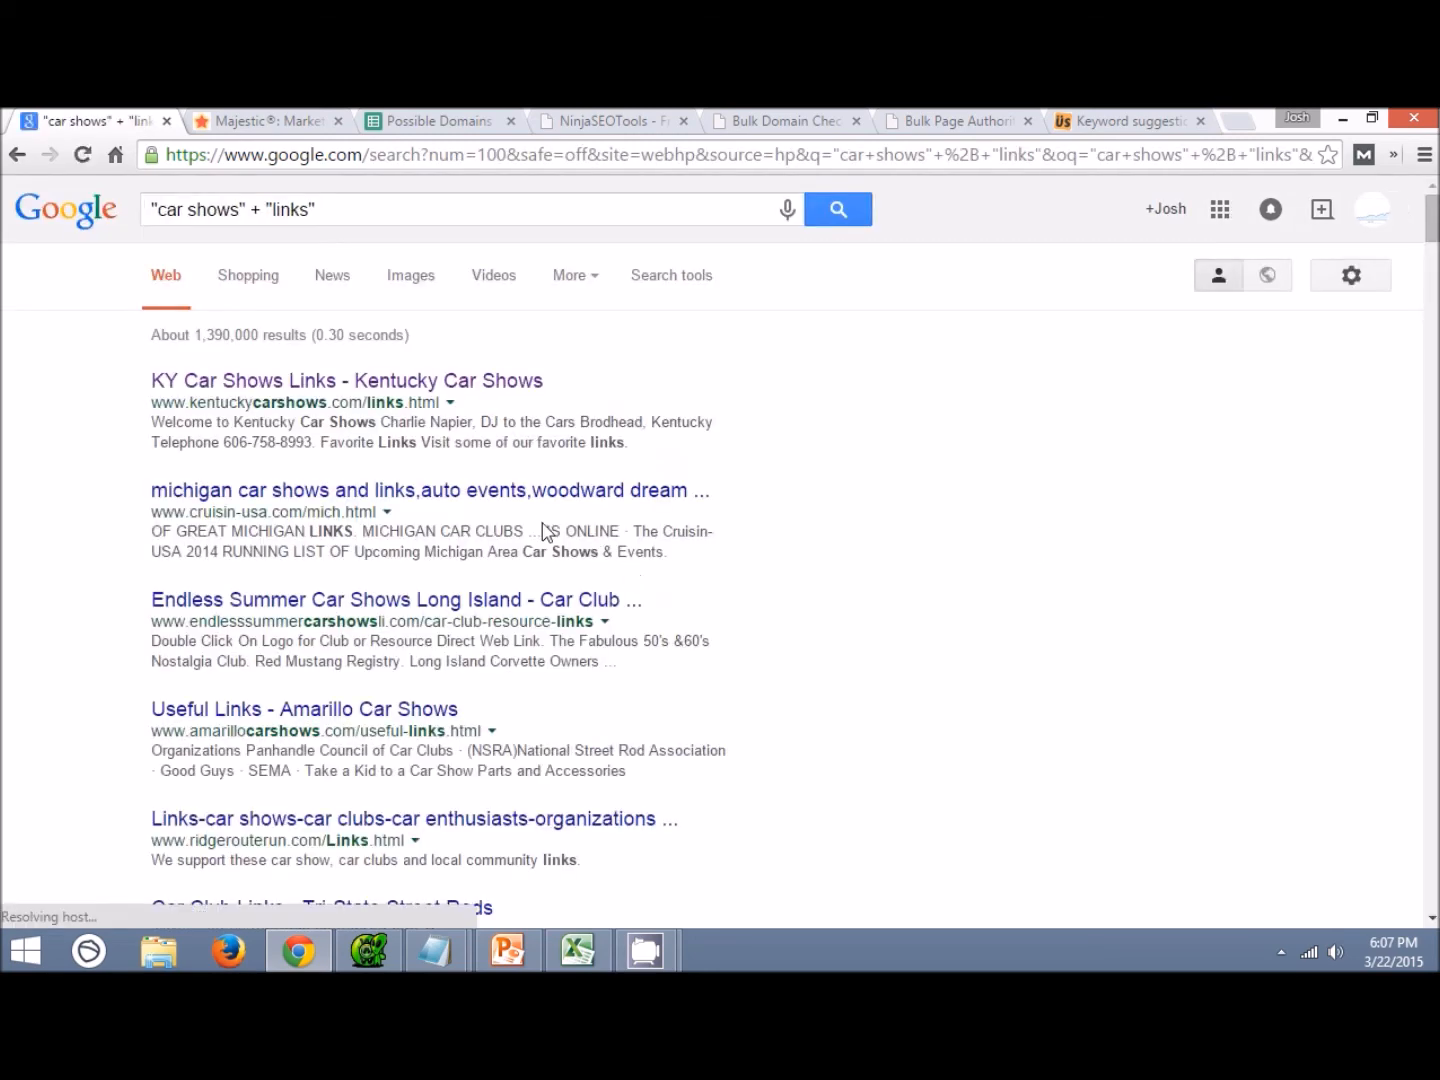
Skim the search results and open the first result, KY Car Shows Links.
scroll(267, 405, down, 5)
scroll(267, 405, down, 10)
scroll(275, 598, up, 14)
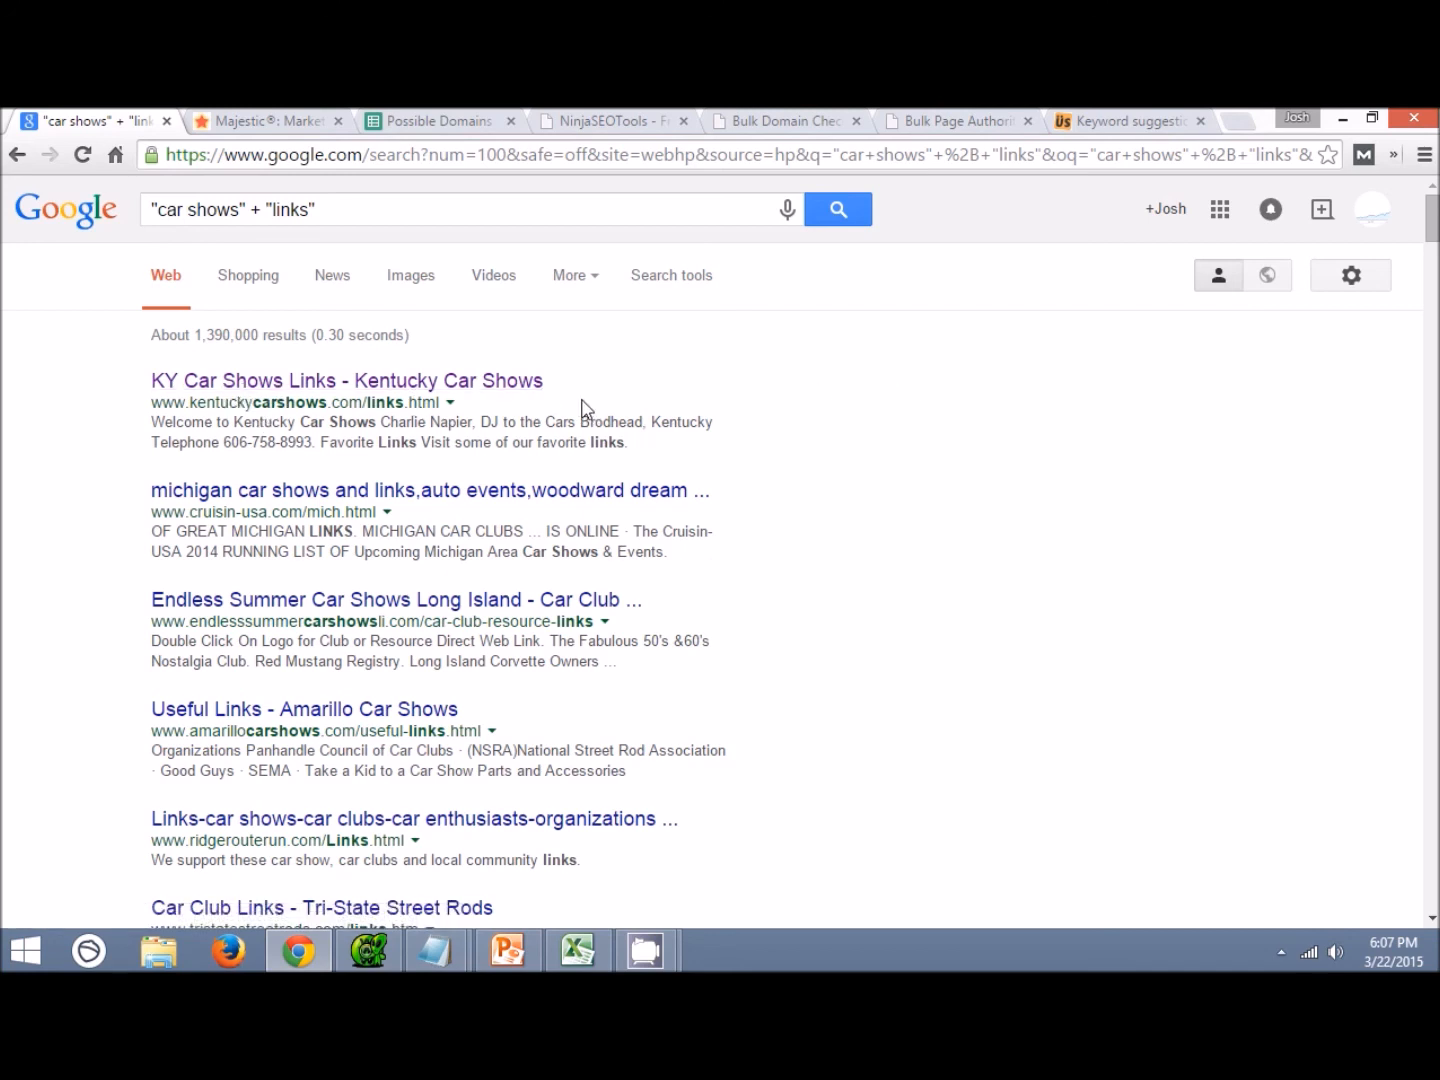
double_click(275, 208)
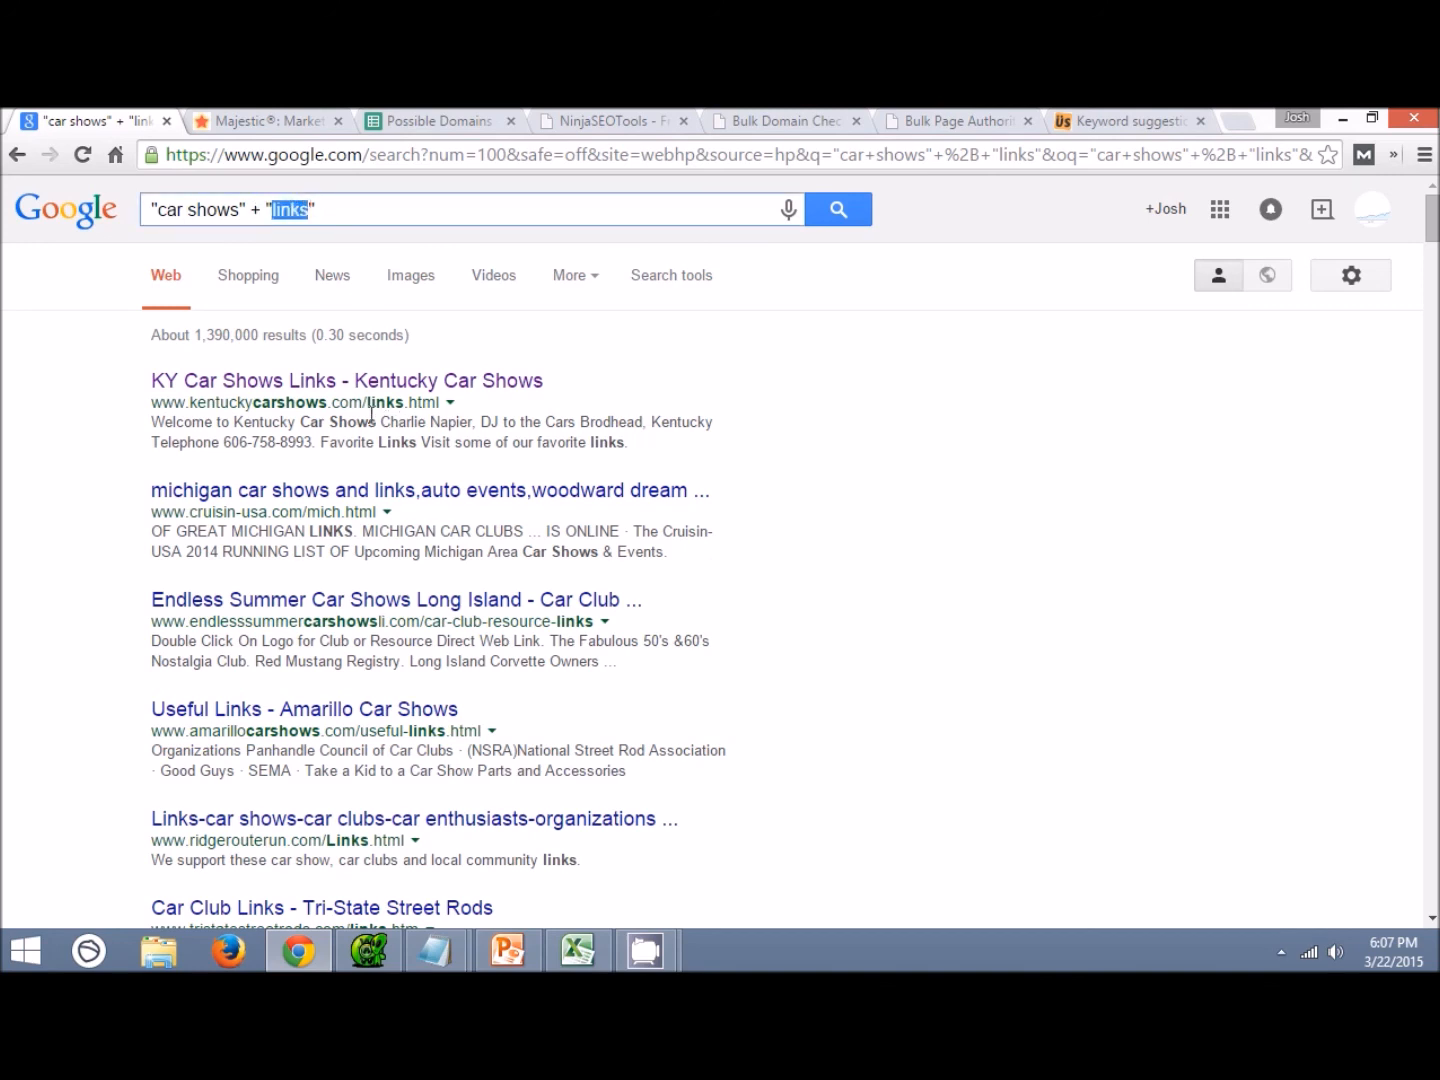
drag(368, 401, 440, 402)
click(346, 383)
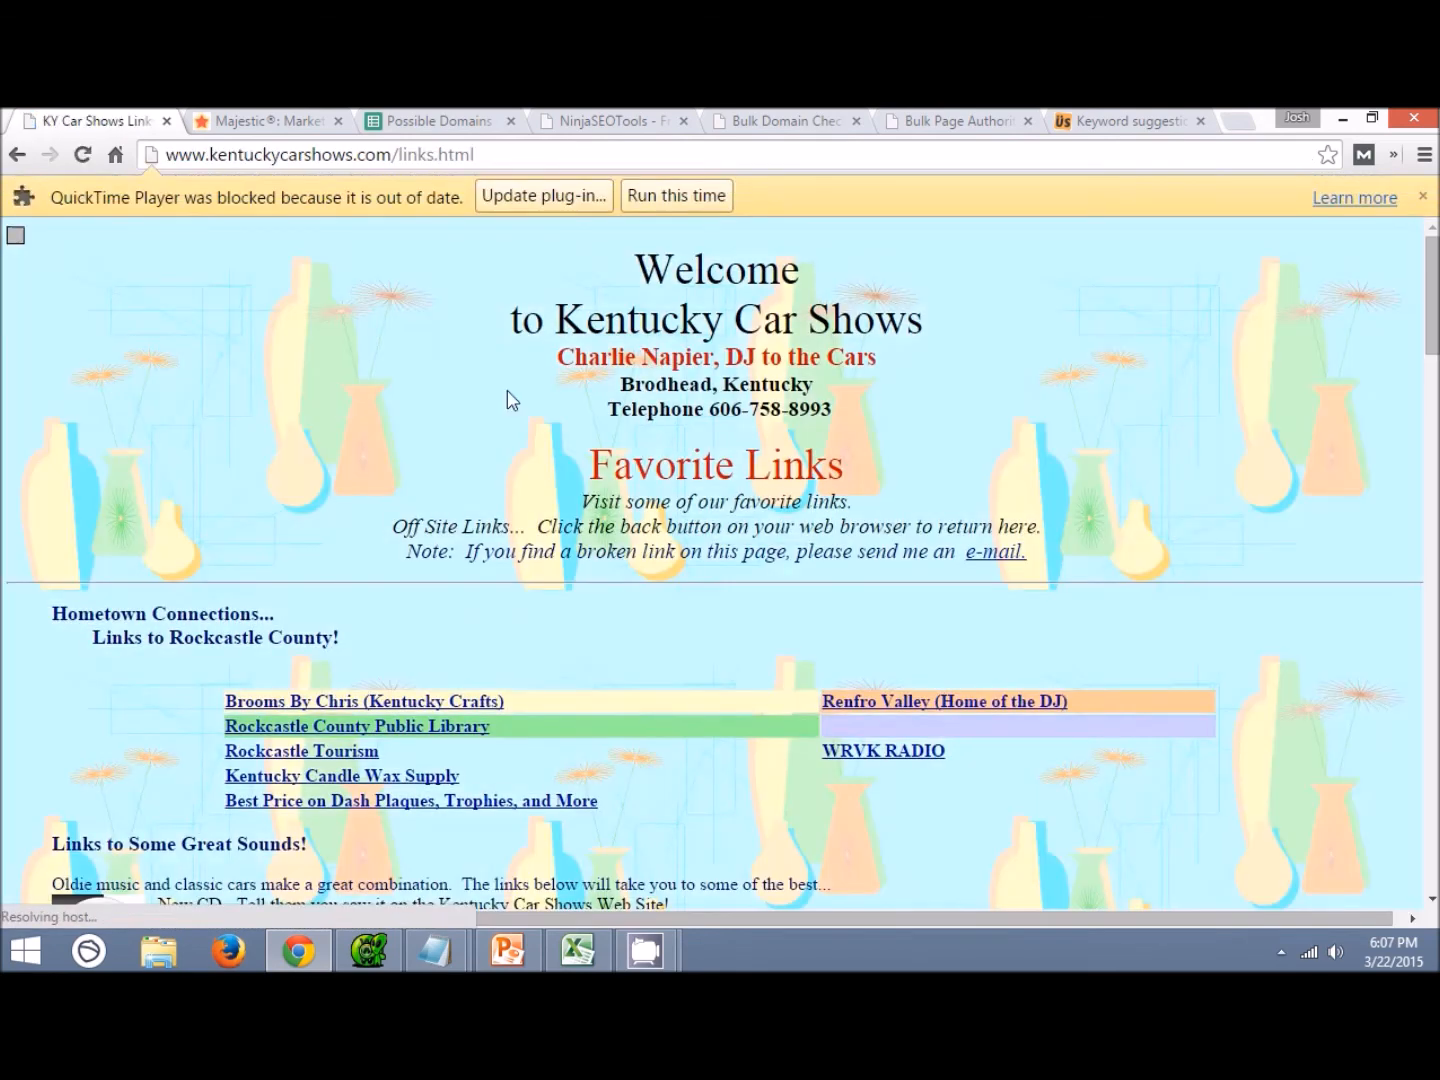
Look through the outbound link sections on the Kentucky Car Shows links page, and return to the search results.
scroll(513, 401, down, 2)
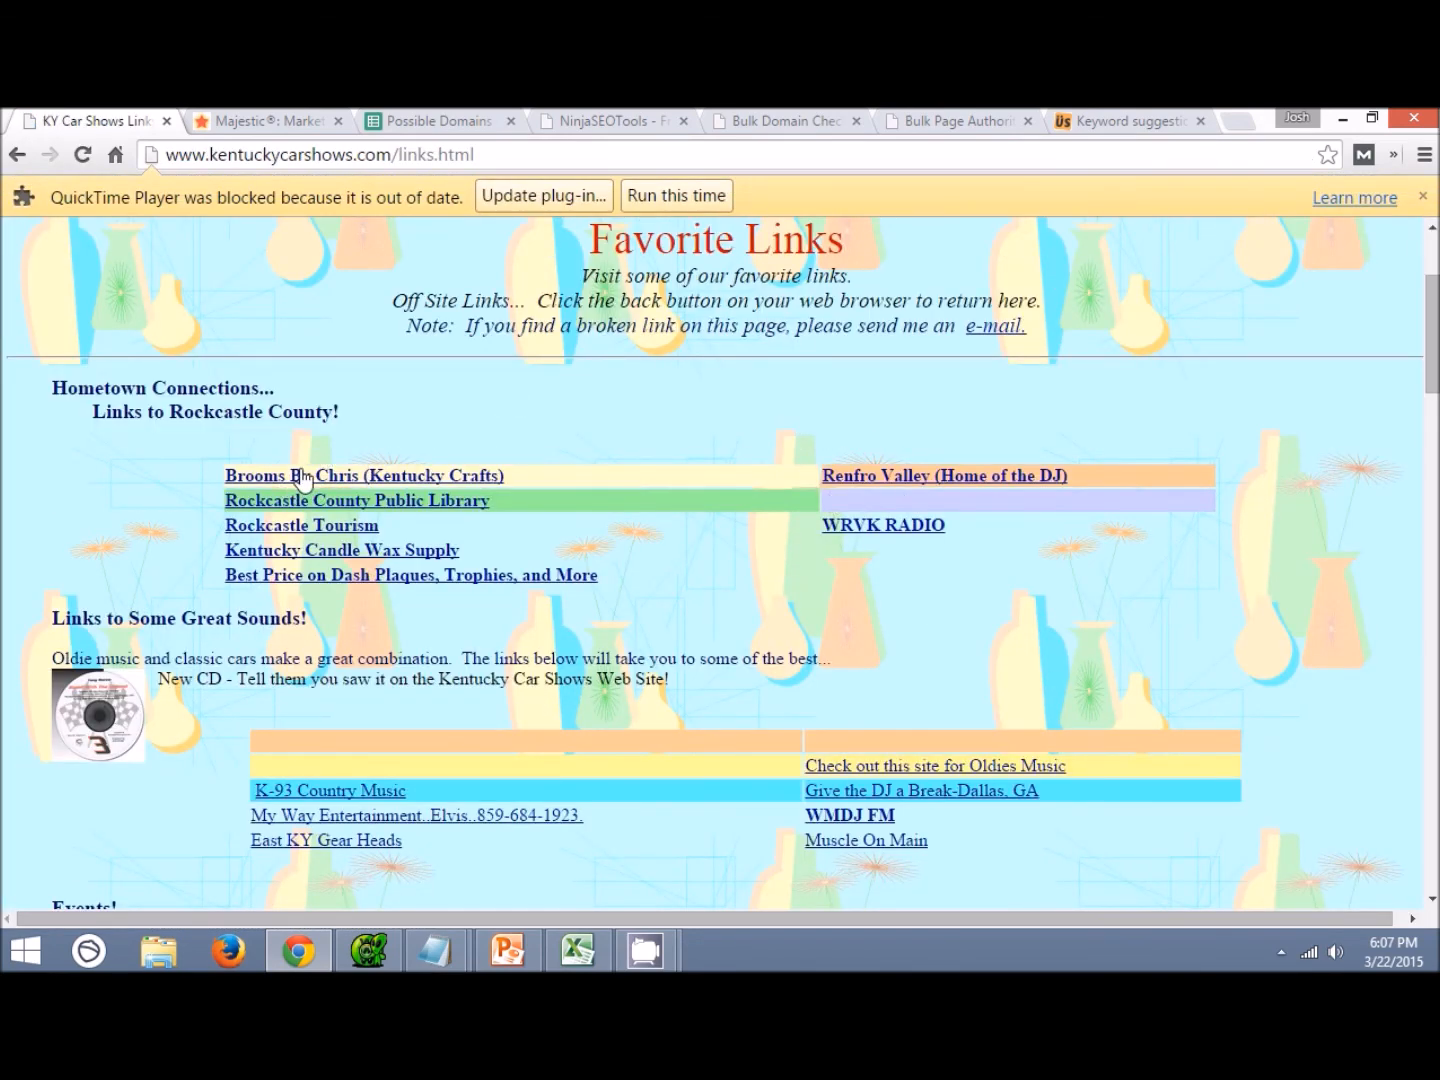
scroll(311, 590, down, 3)
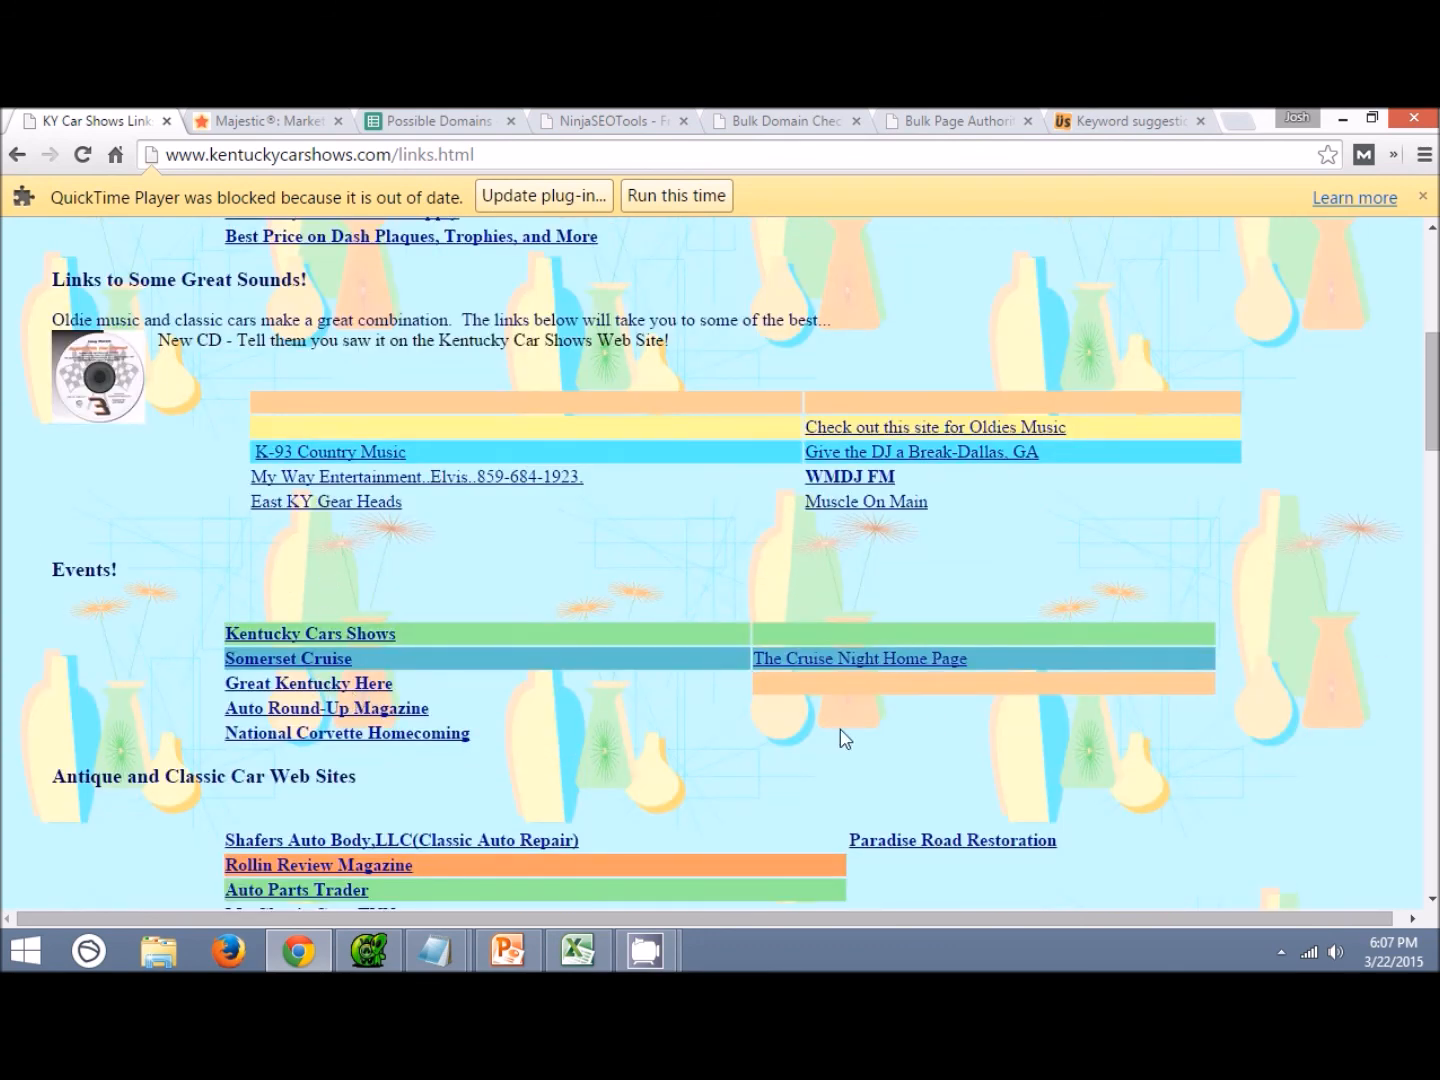
scroll(360, 673, down, 2)
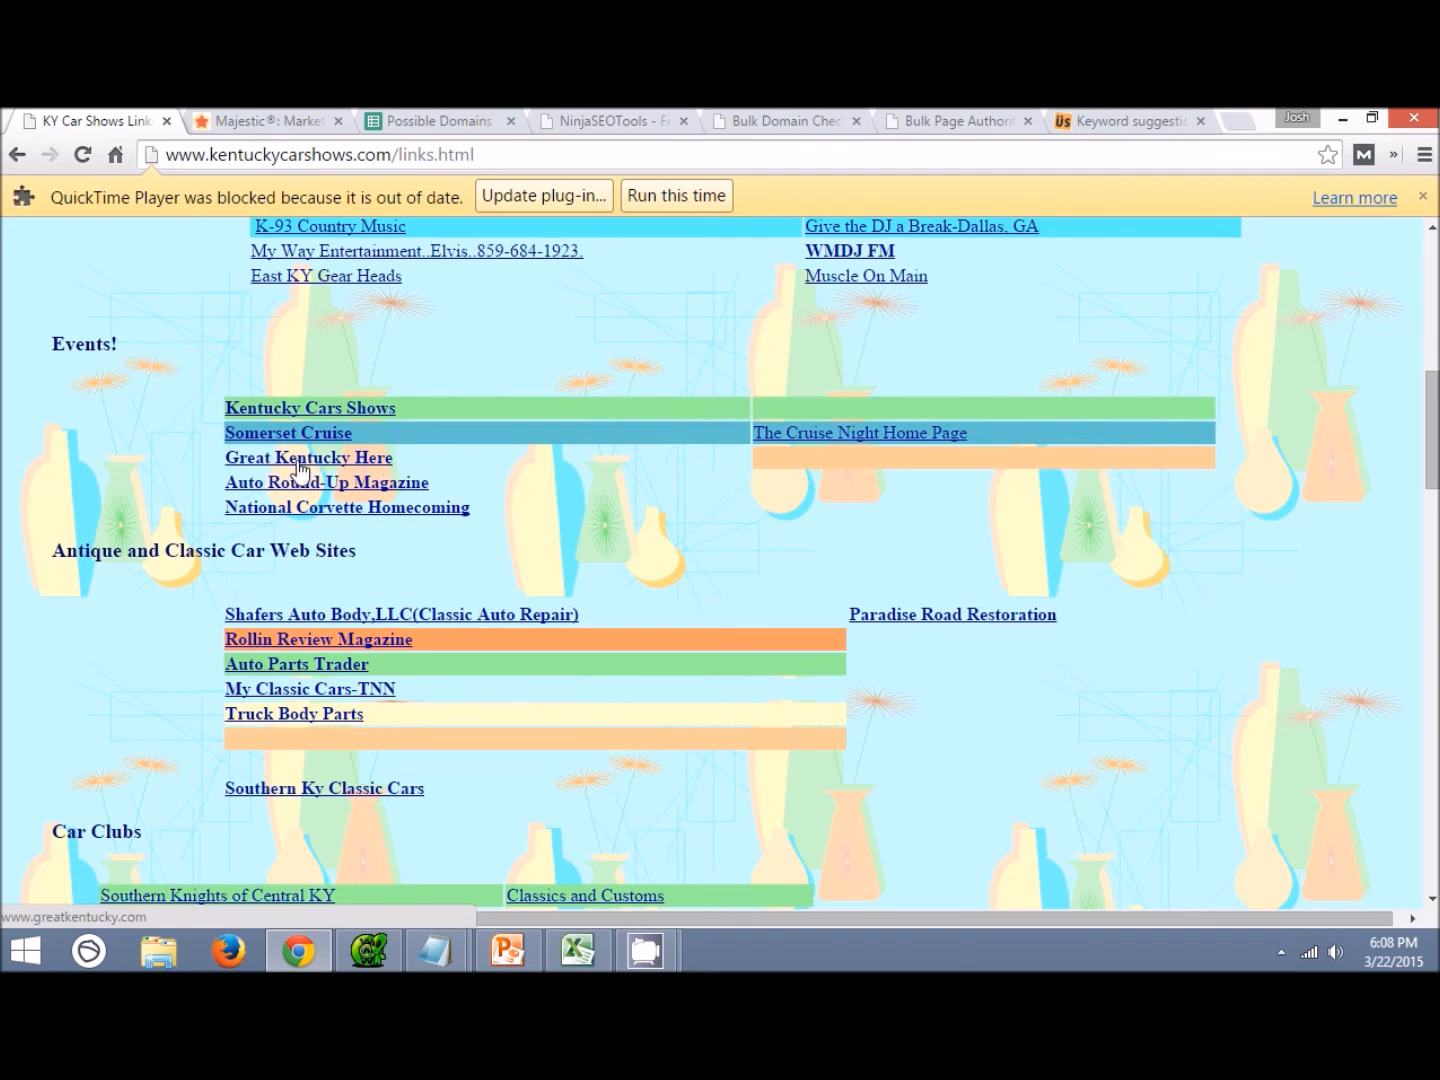
scroll(599, 515, up, 5)
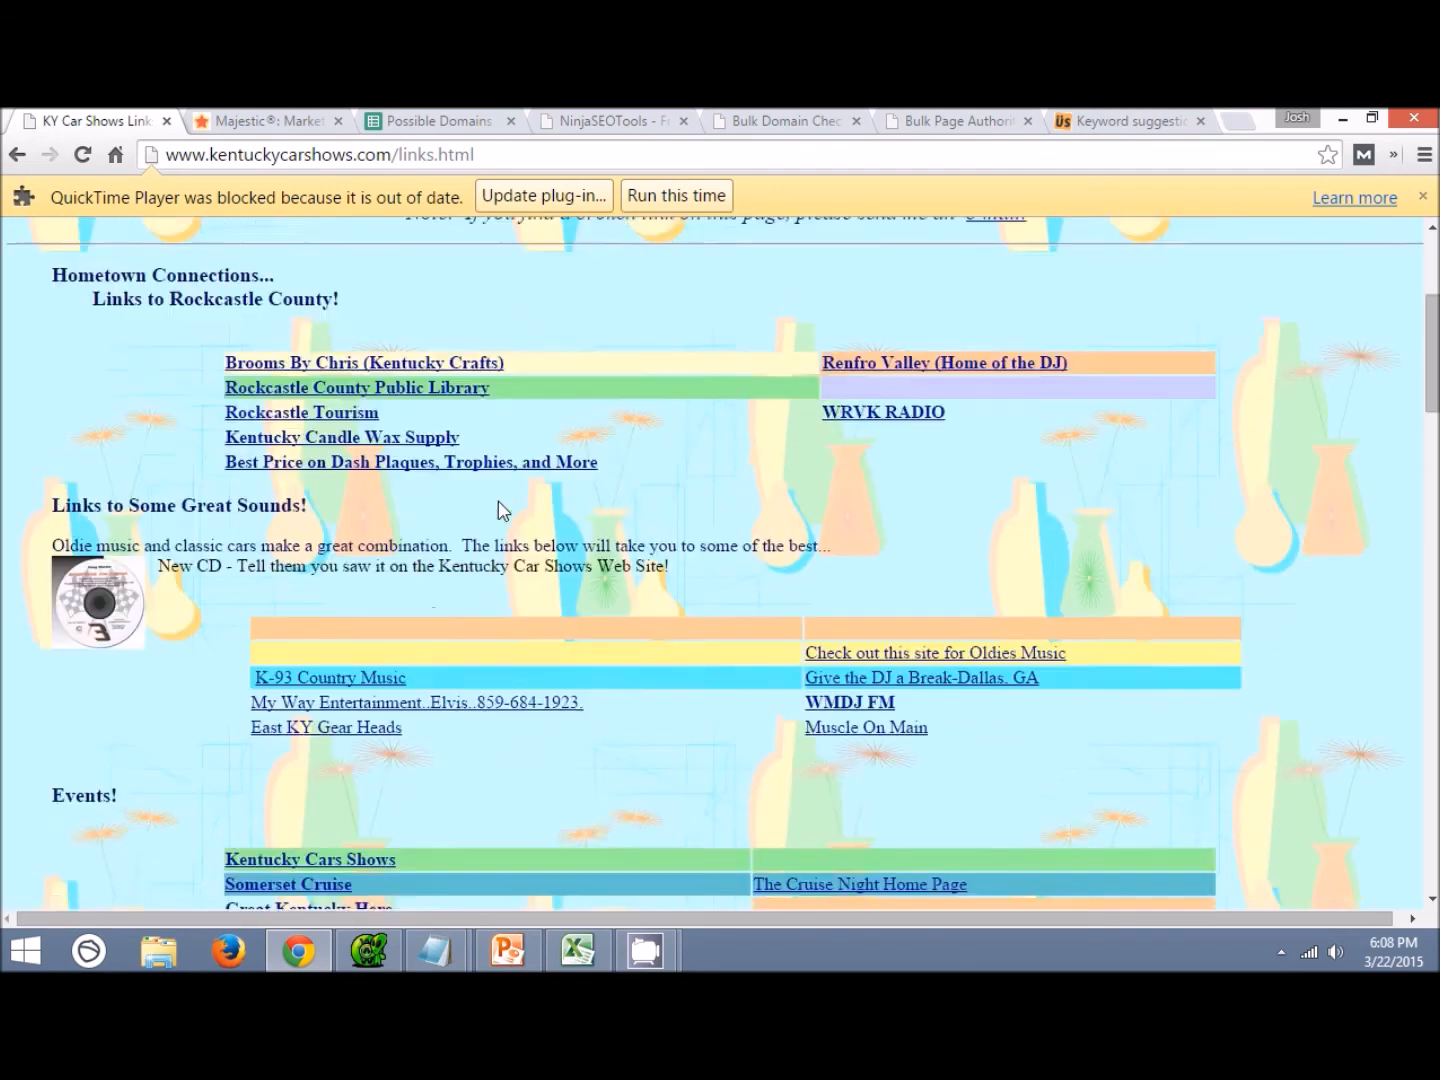
key(alt+Left)
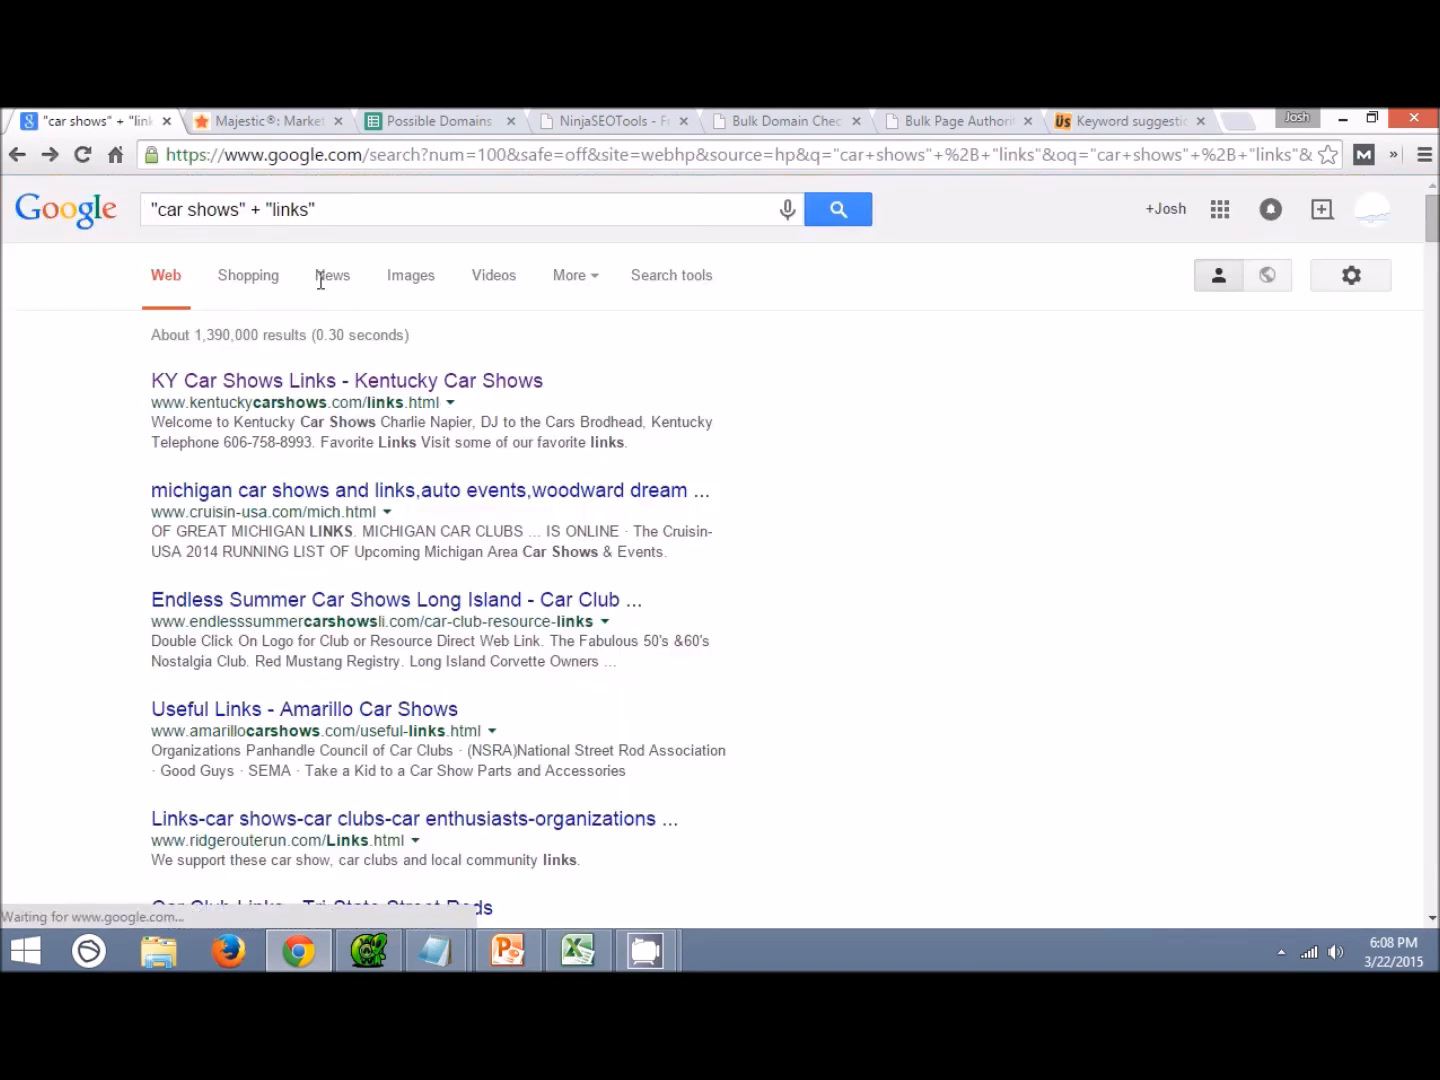
Examine the search results for addresses that end in a links page, such as ridgerouterun.com, tristatestreetrods.com and gunnisoncarclub.com.
drag(272, 209, 298, 210)
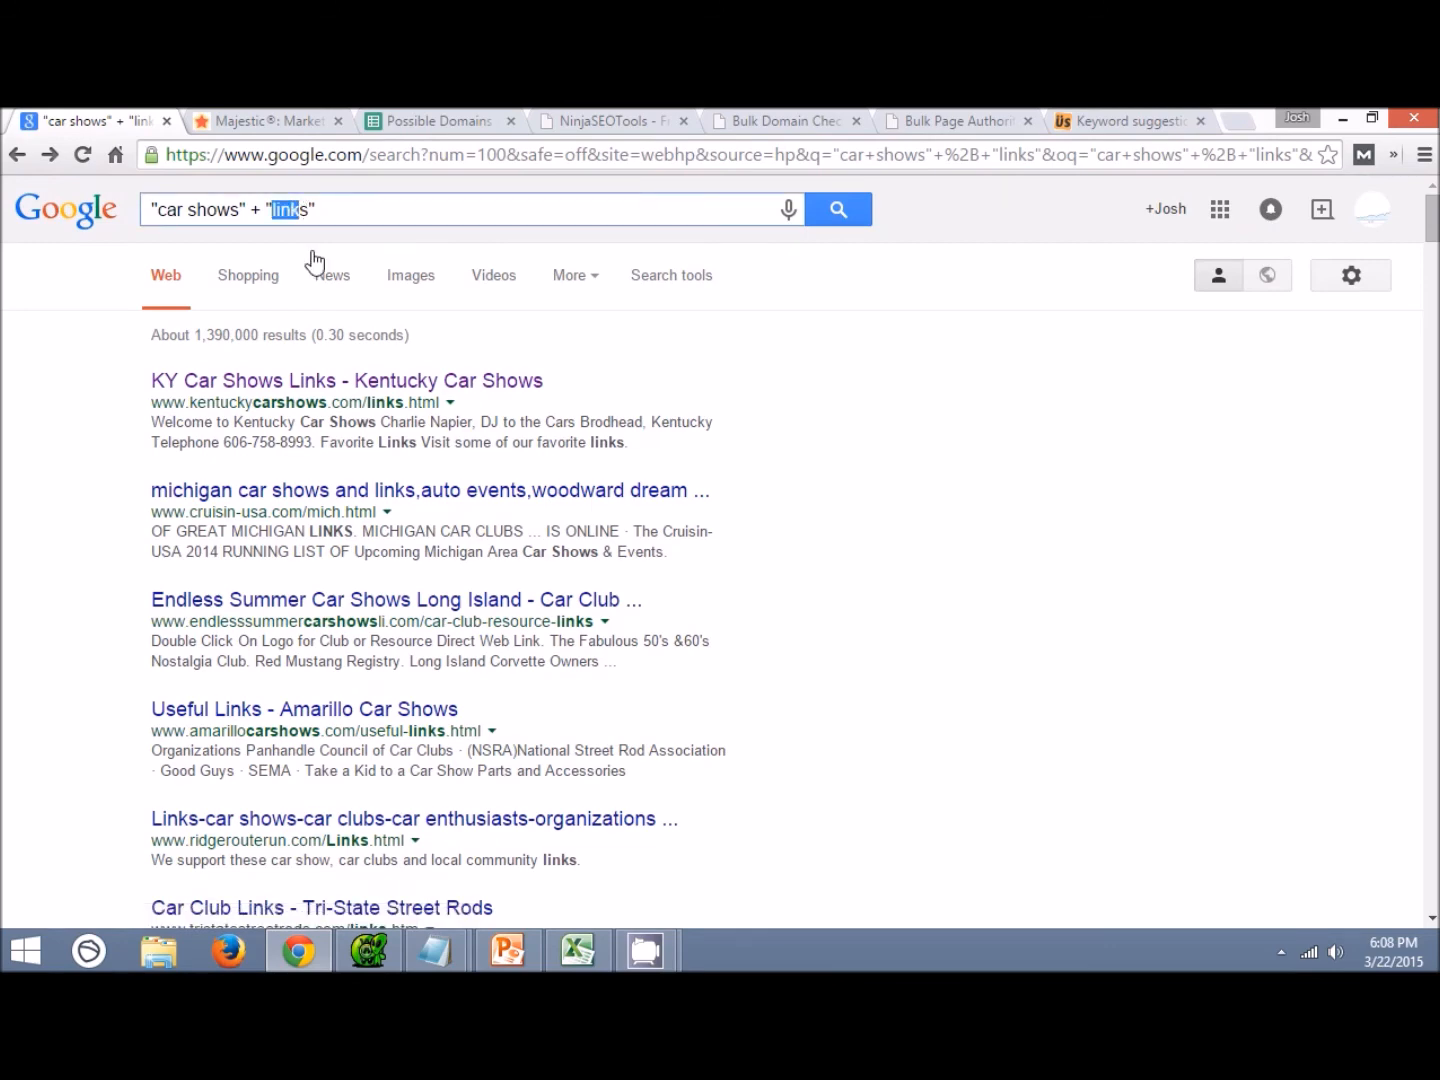
scroll(340, 450, down, 3)
drag(326, 502, 408, 501)
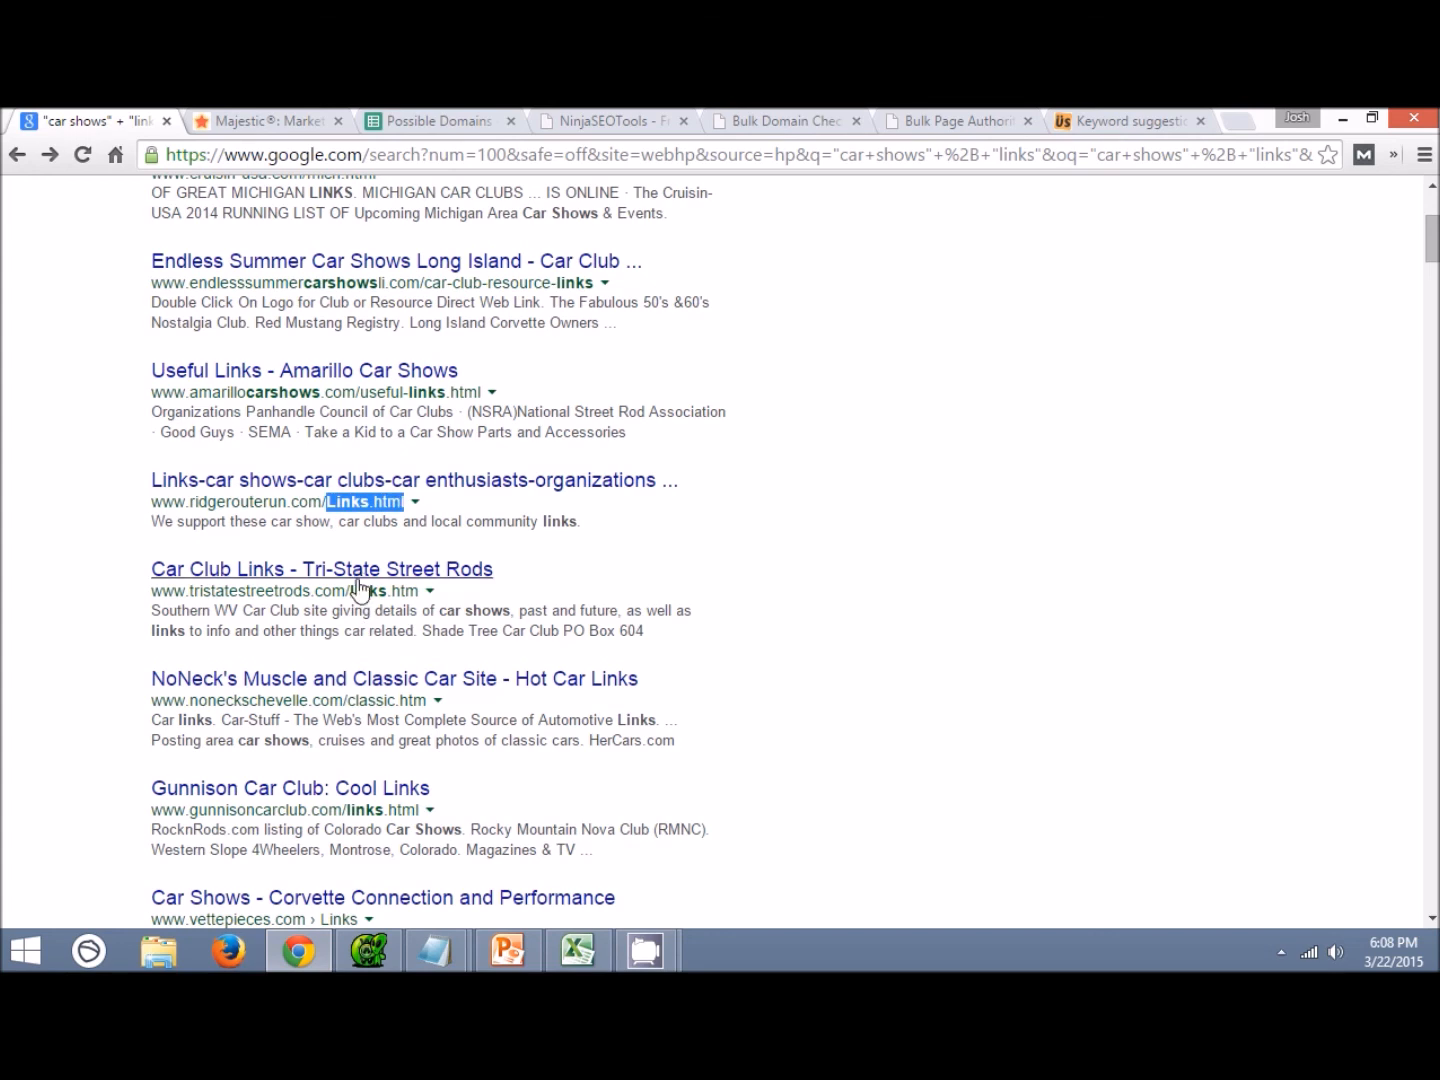
drag(350, 590, 419, 591)
drag(347, 808, 420, 810)
click(599, 780)
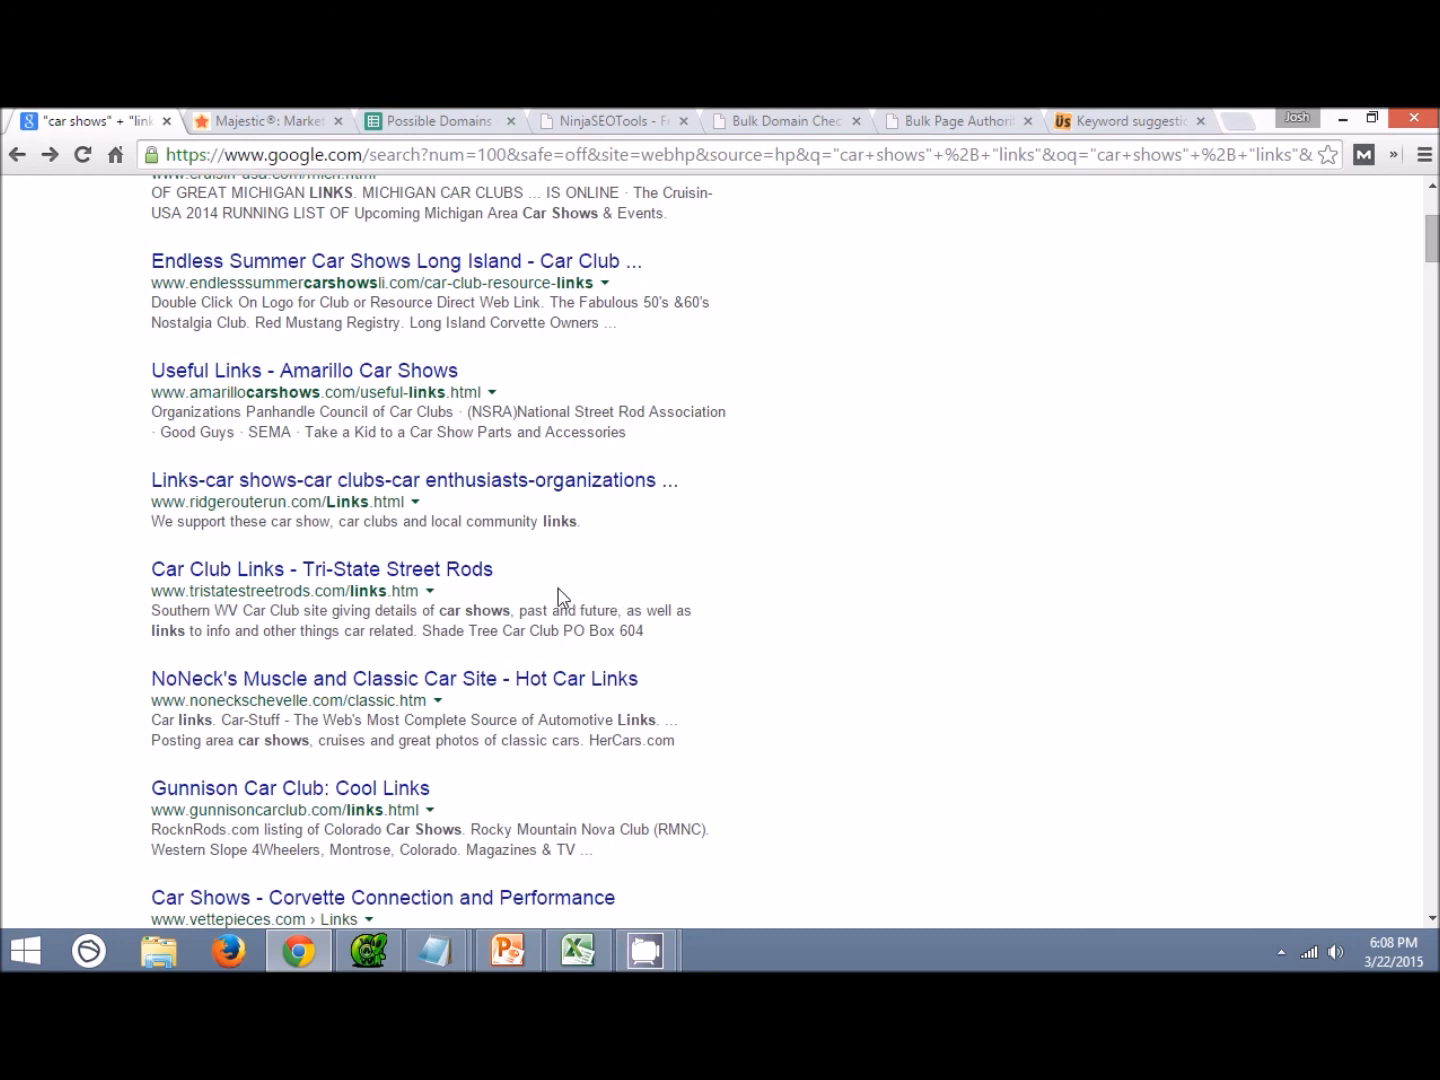
scroll(490, 515, up, 4)
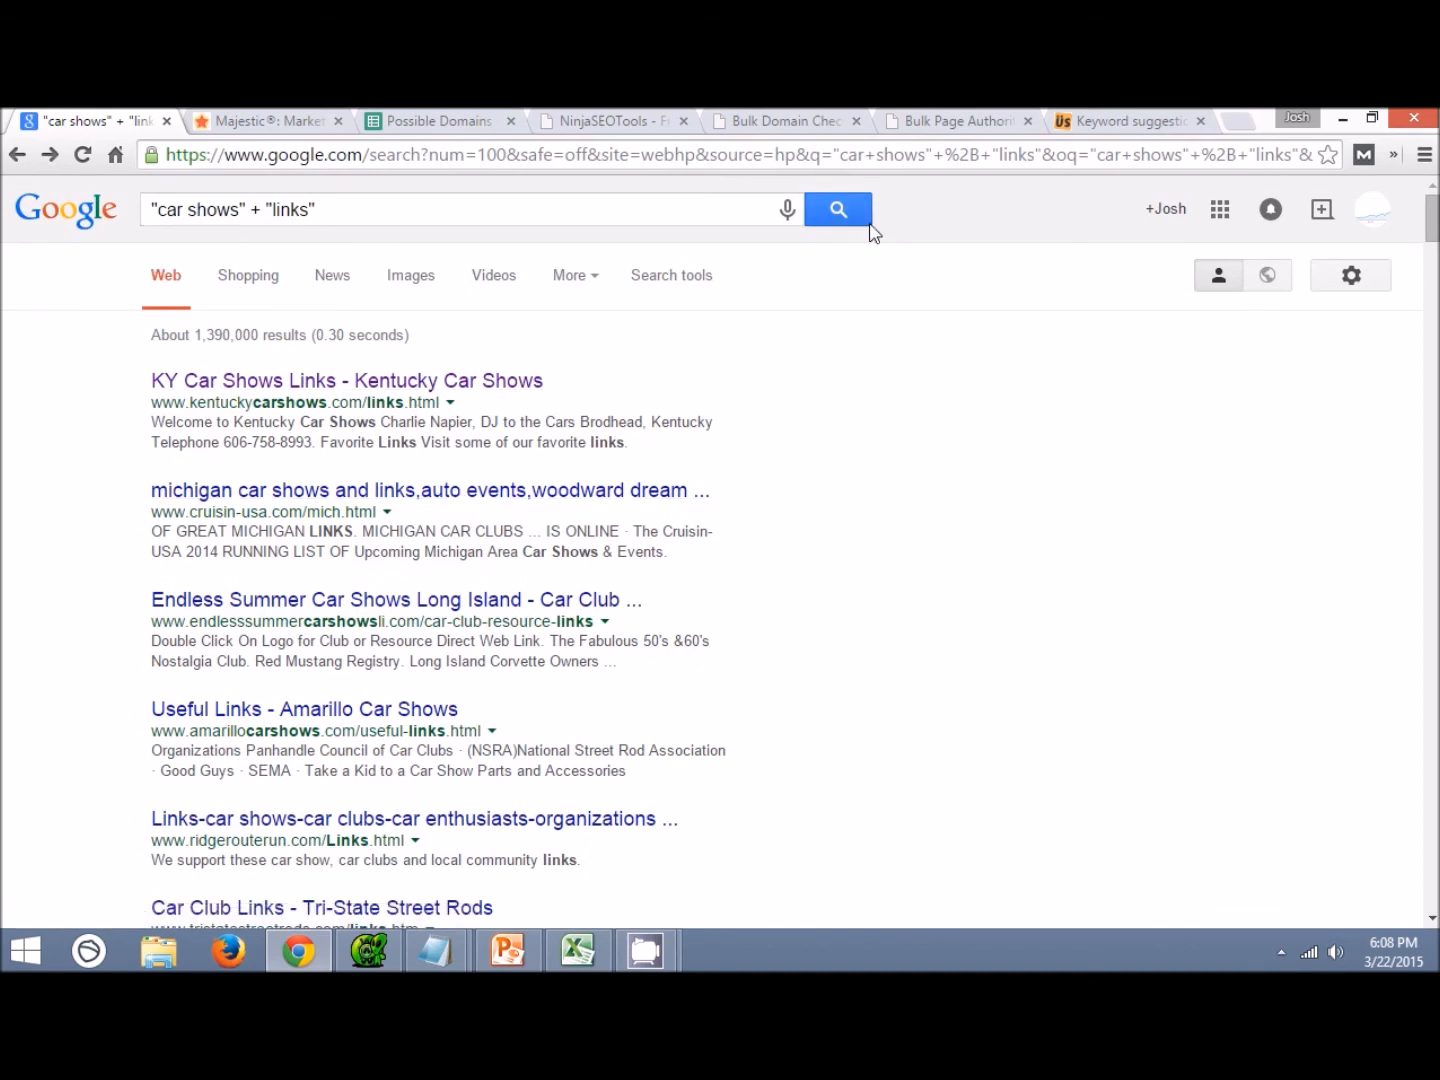
Enable the Moz toolbar, export the SERP analysis to CSV, and open the downloaded file in Excel.
click(1362, 156)
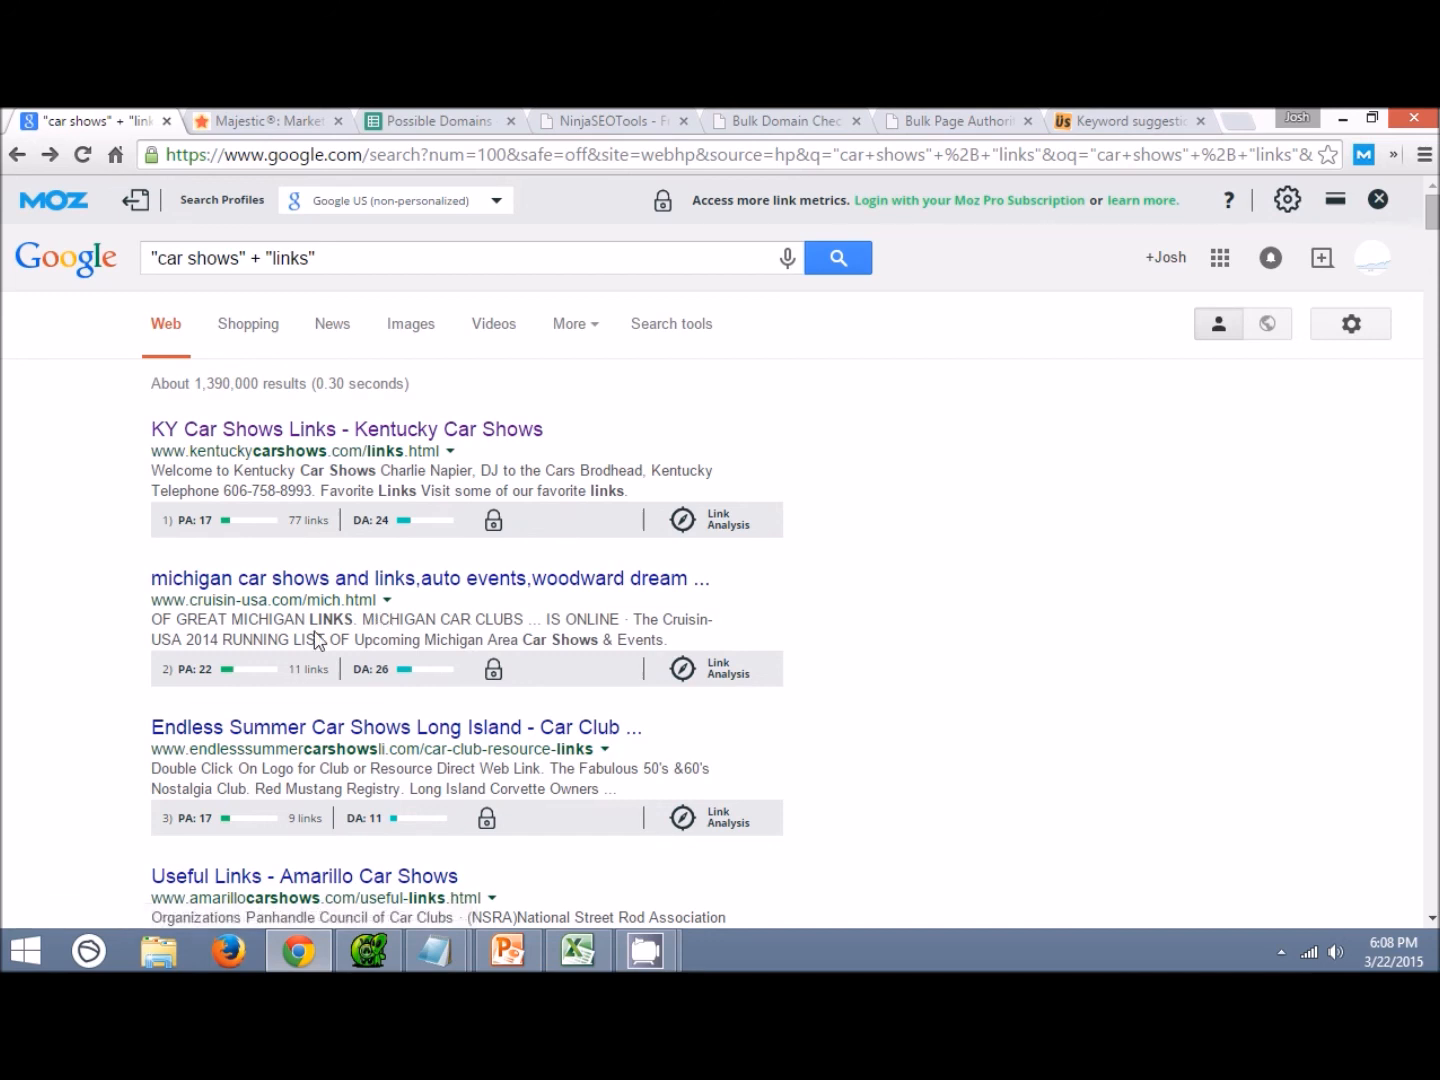
click(140, 203)
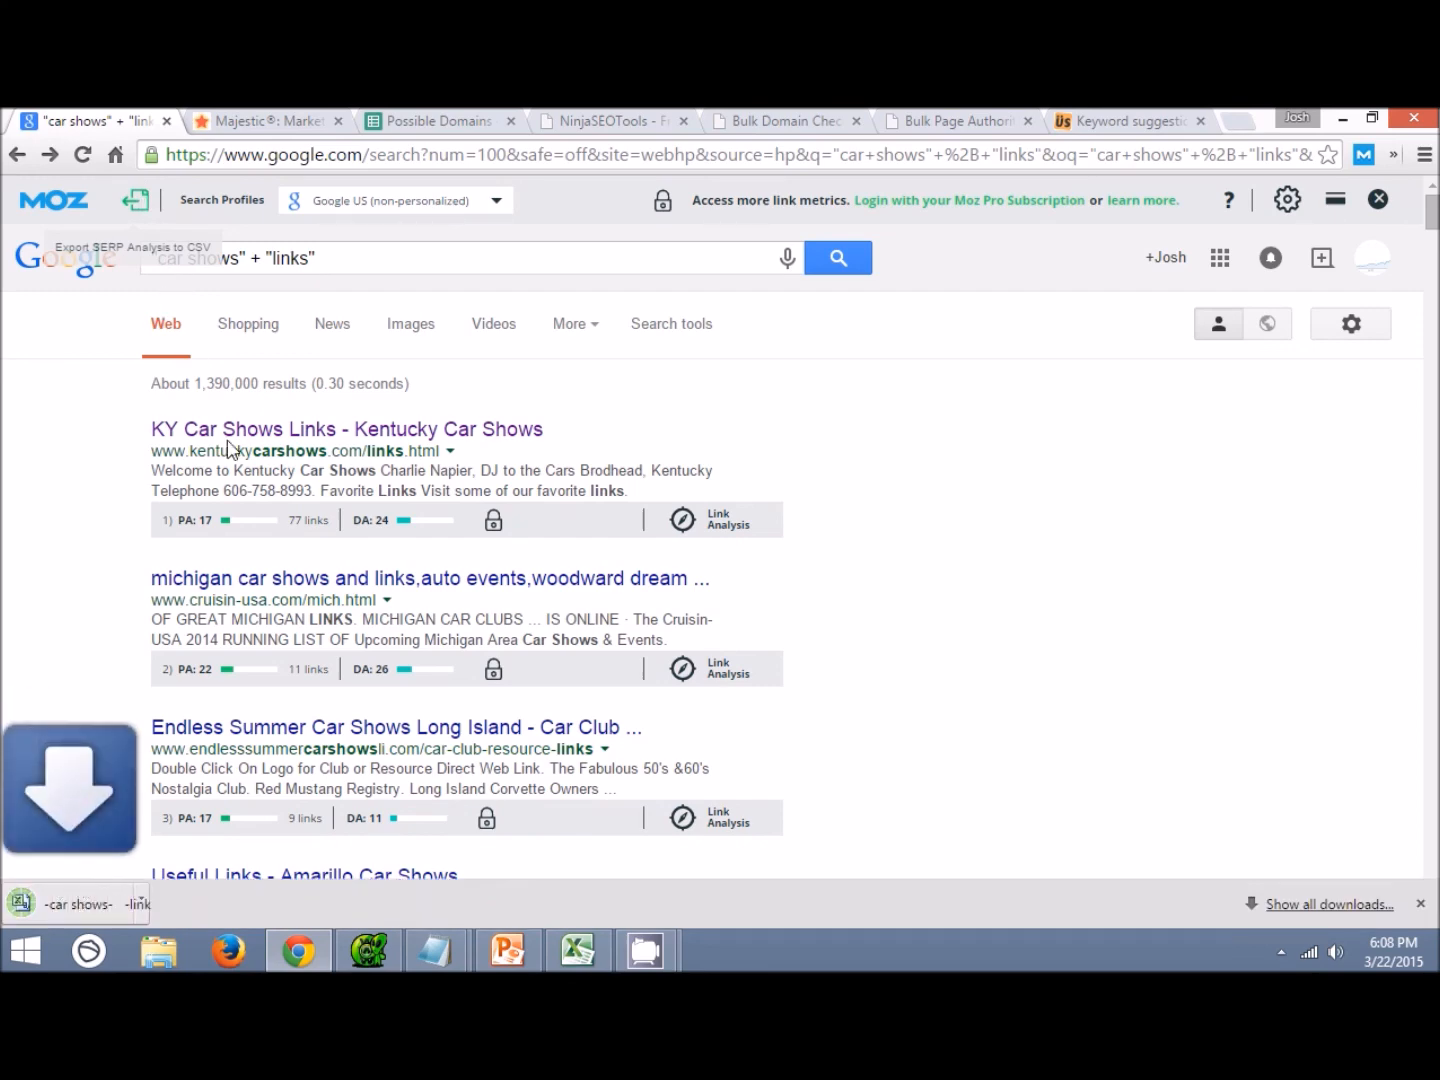
click(117, 904)
Widen the URL column of the exported report so the addresses can be read, and skim the rows.
scroll(121, 480, down, 4)
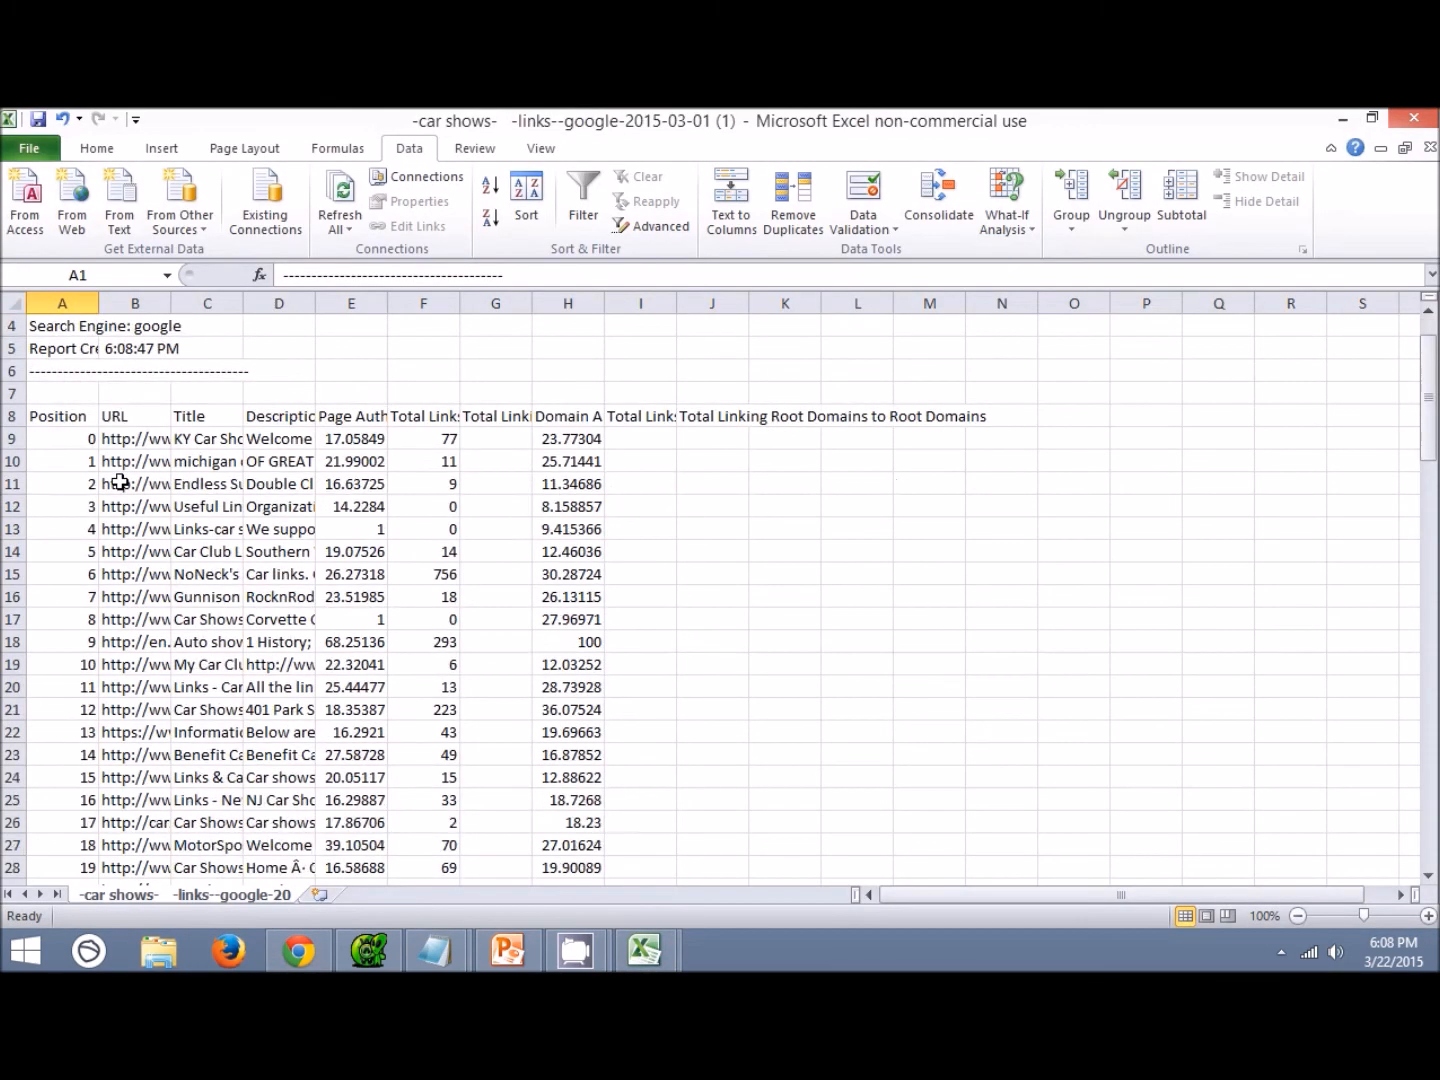
scroll(121, 482, up, 4)
drag(171, 303, 575, 301)
scroll(236, 499, down, 4)
scroll(236, 499, up, 4)
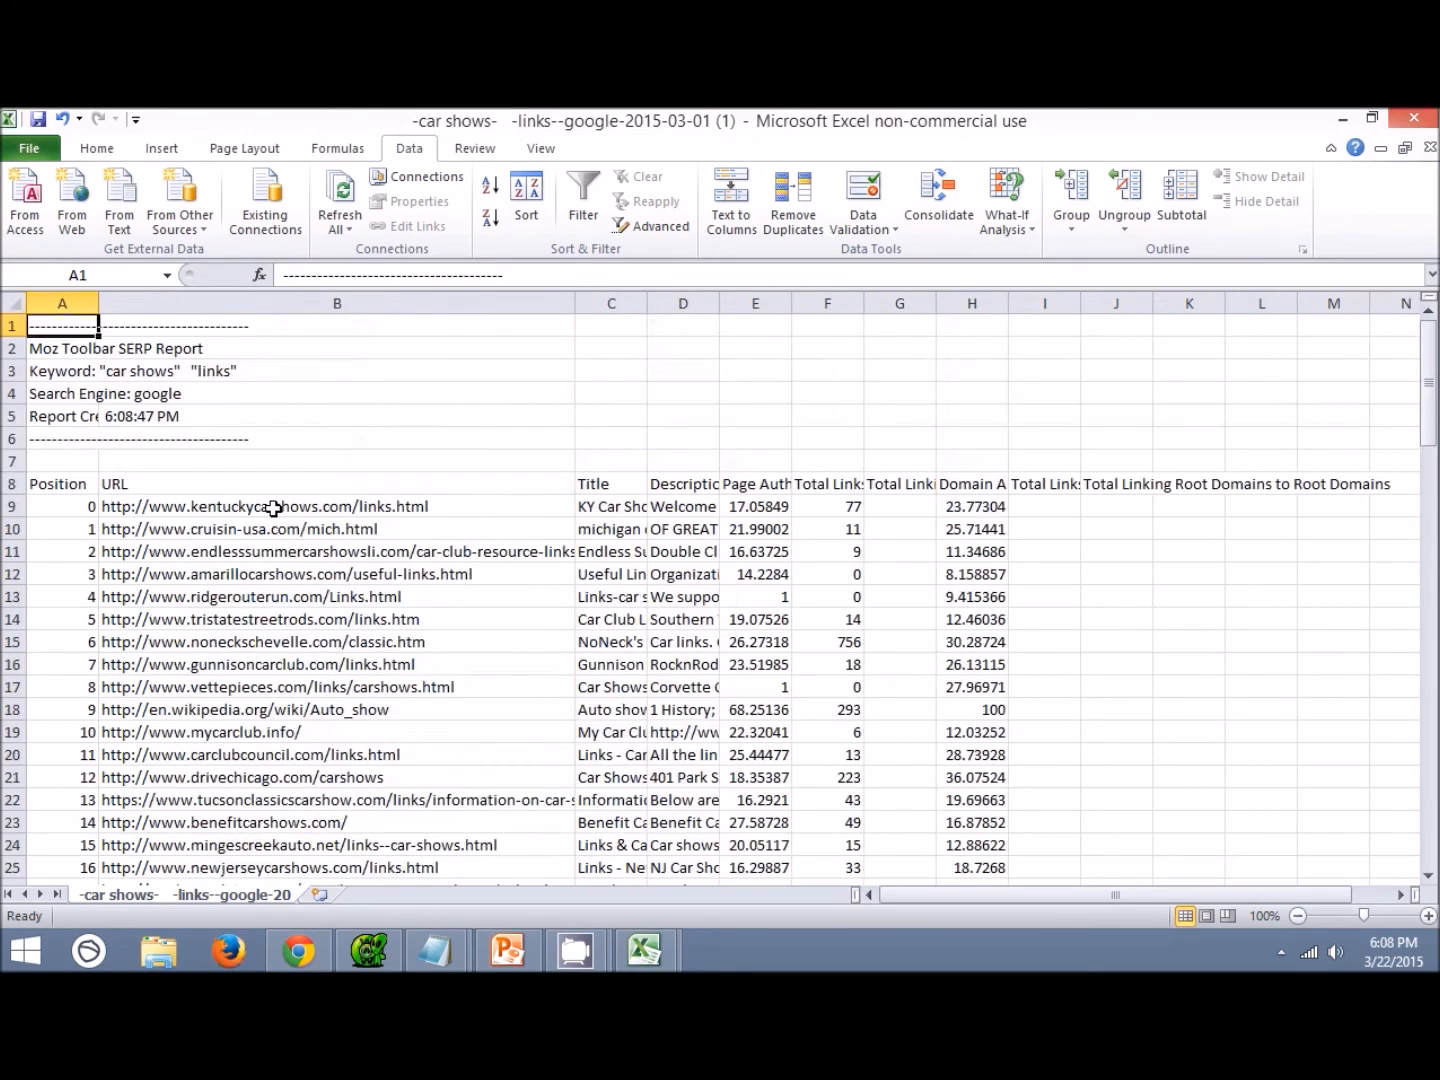
scroll(193, 506, down, 4)
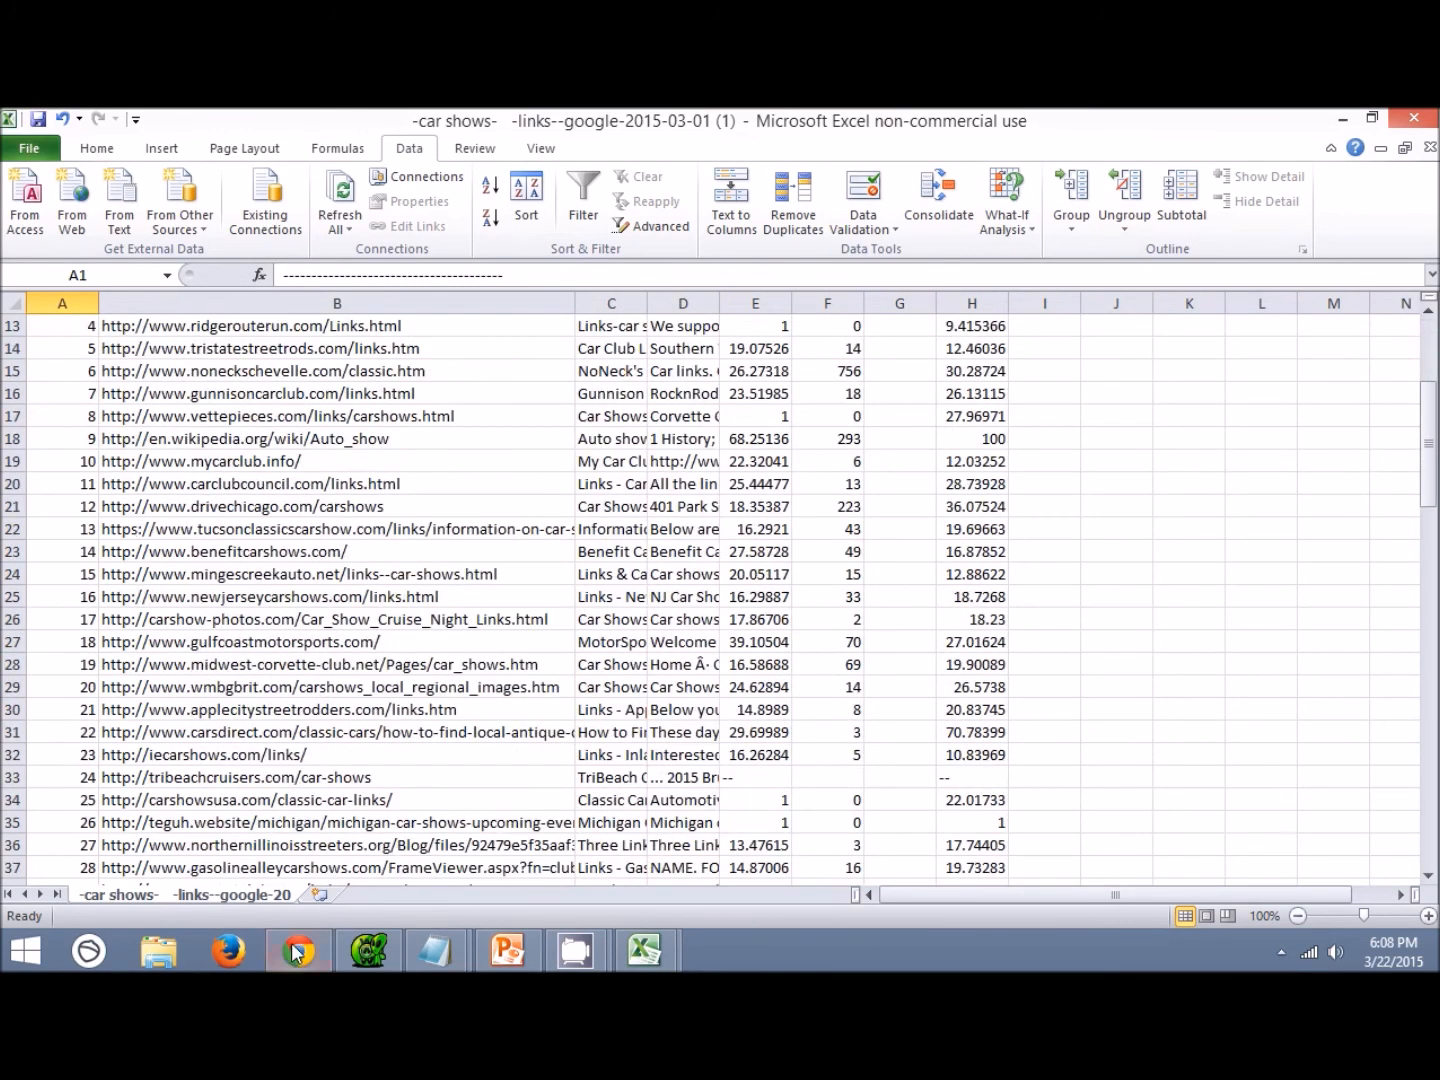
Switch to Chrome and skim the search results with their Moz metrics.
key(alt+Tab)
scroll(456, 389, down, 20)
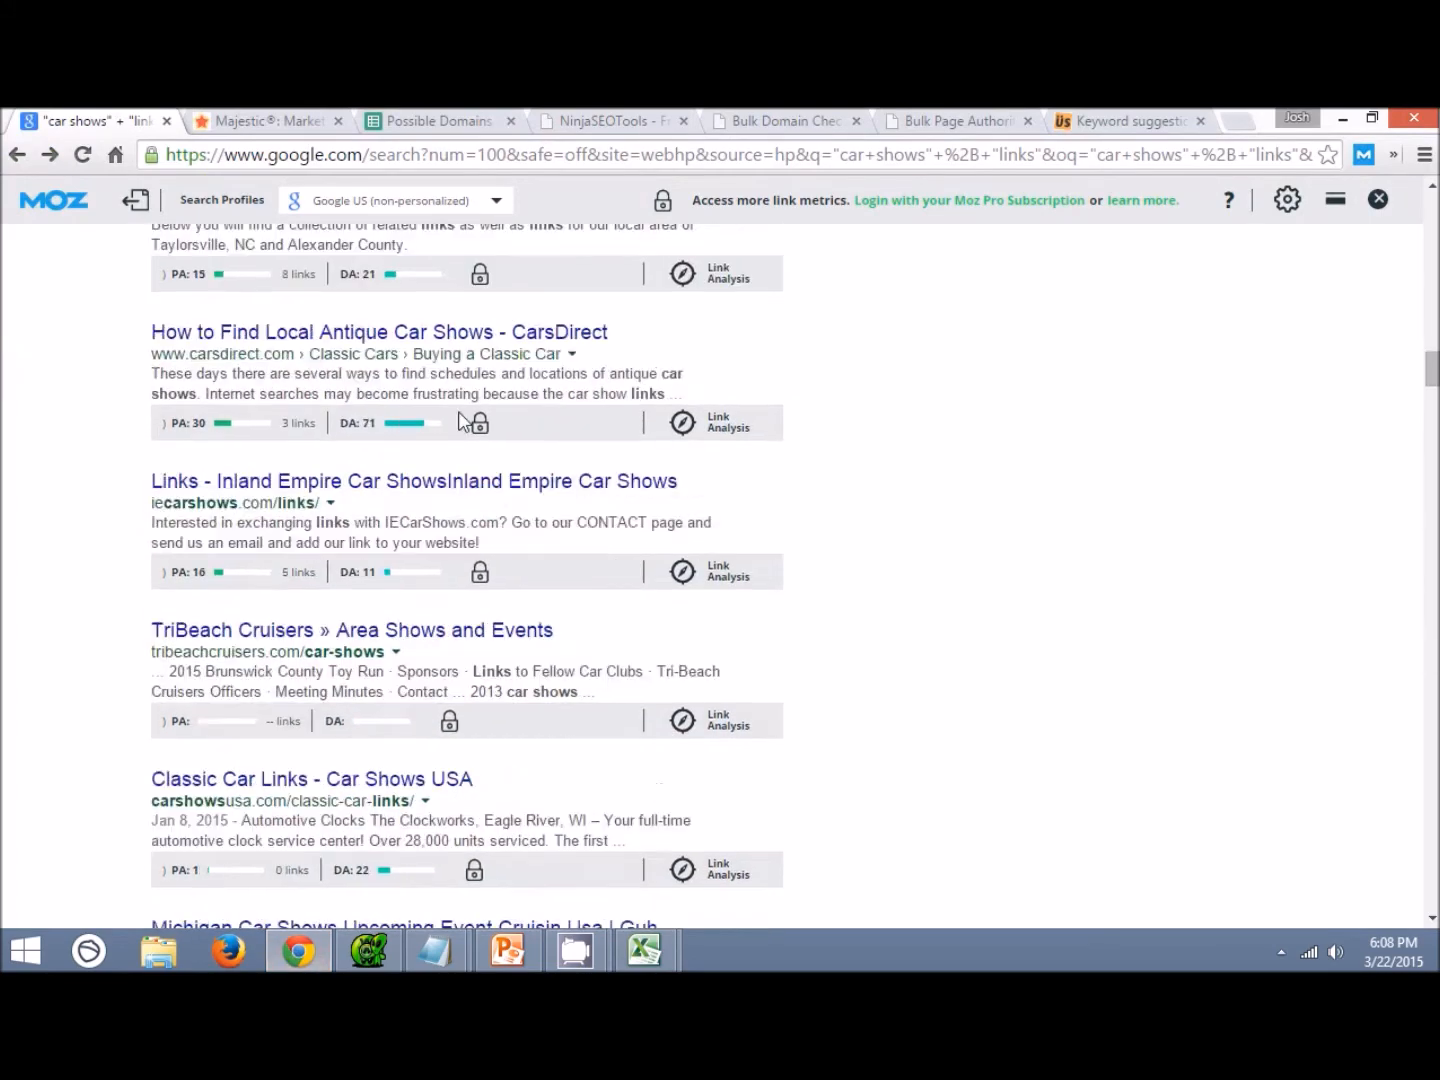
scroll(451, 481, up, 20)
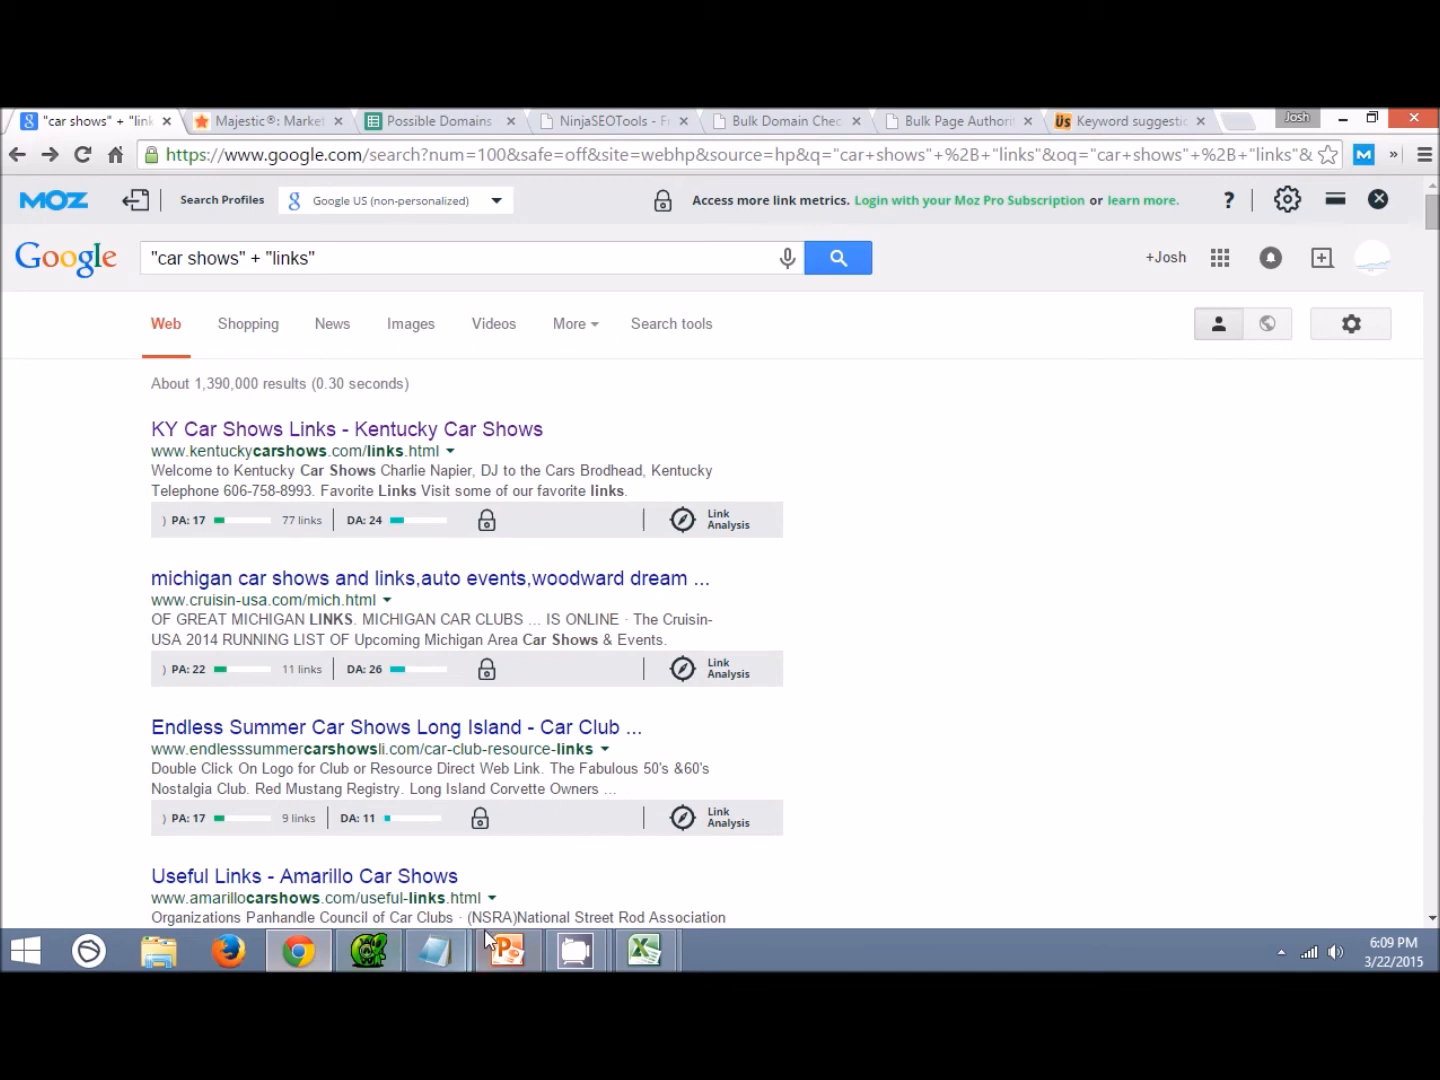
Switch back to the exported Excel report and turn on filtering for the header row in row 8.
mouse_move(665, 945)
click(726, 851)
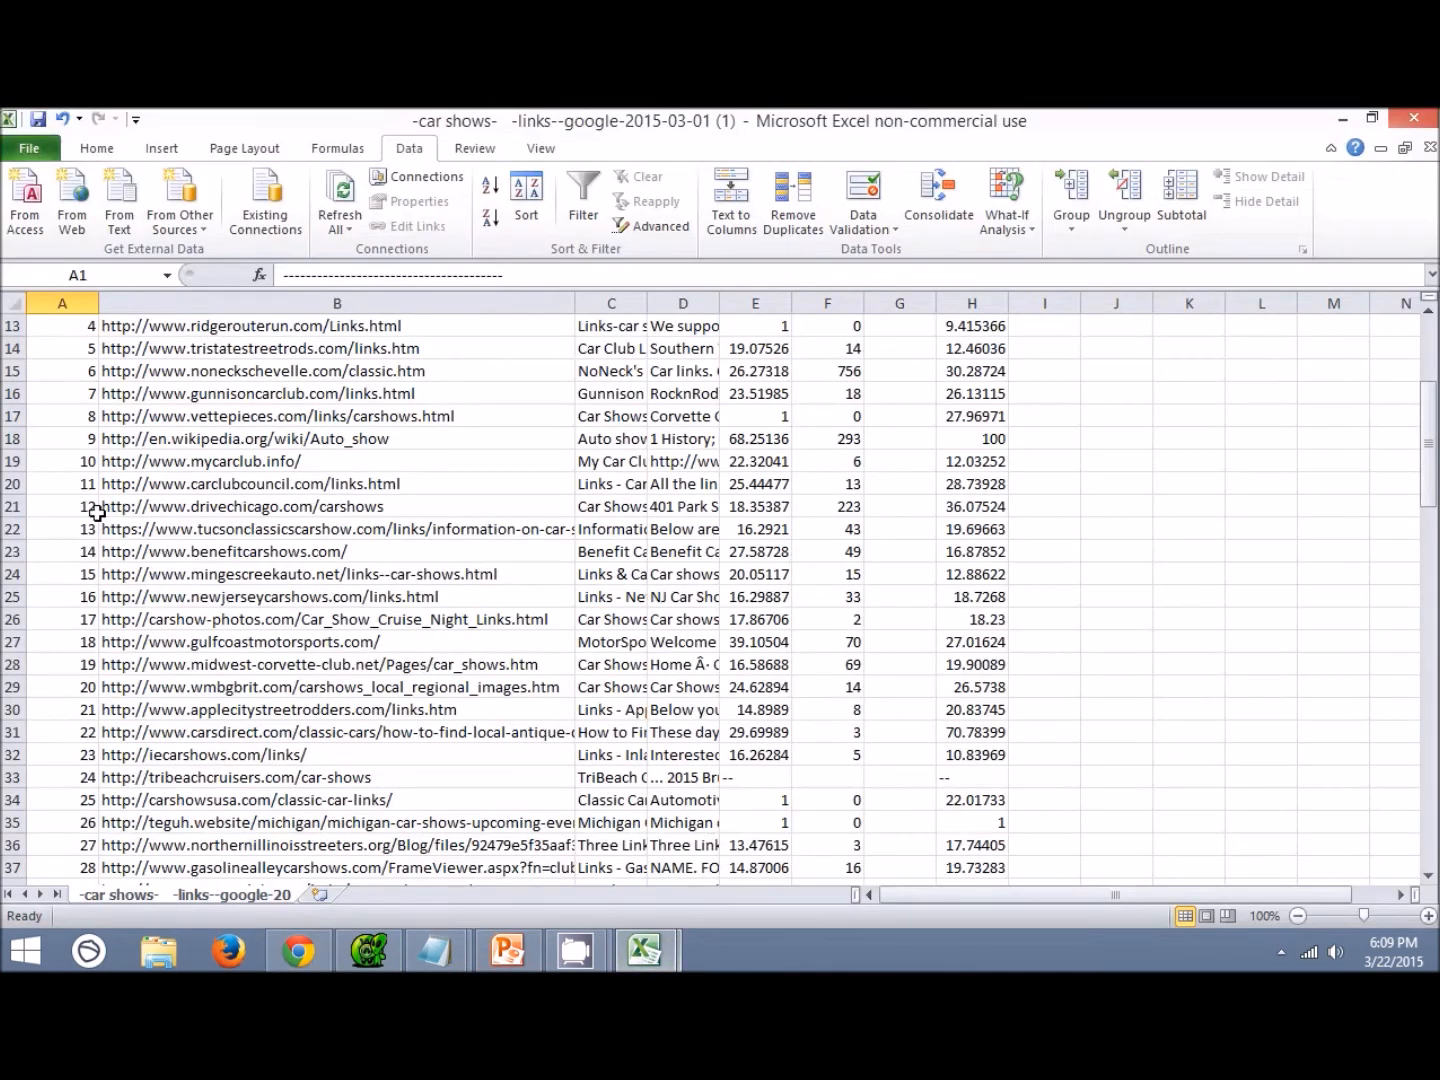
click(588, 211)
click(588, 210)
click(212, 478)
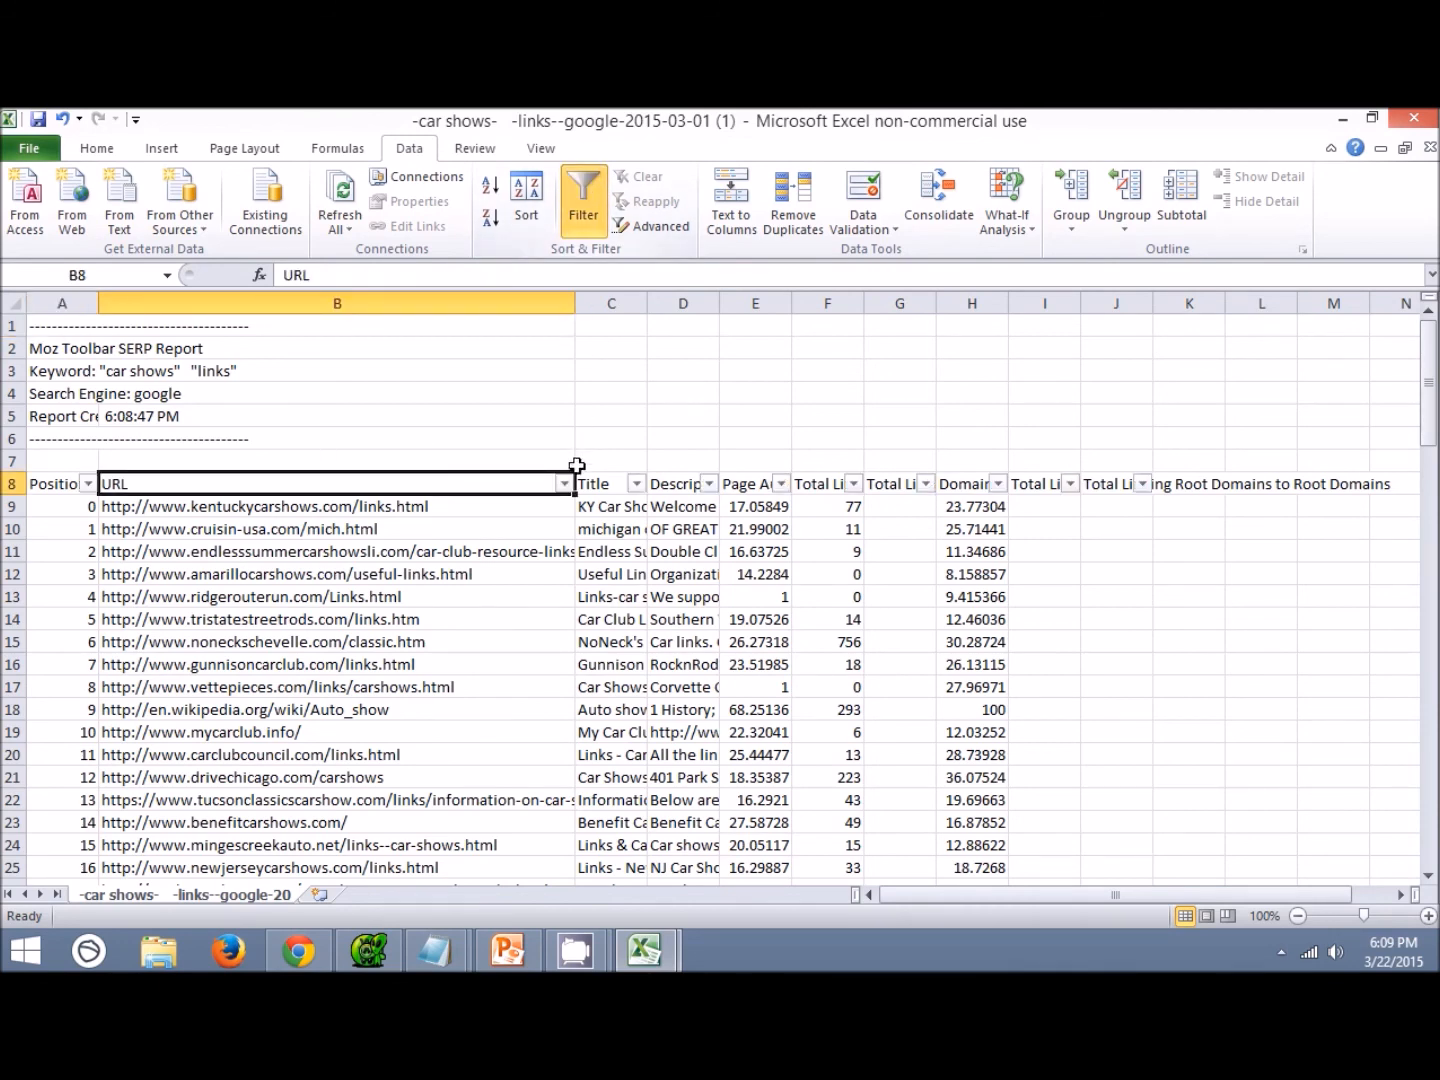
Apply a Contains text filter to the URL column to keep only the links-page addresses, and select the first filtered URL.
click(566, 484)
mouse_move(412, 617)
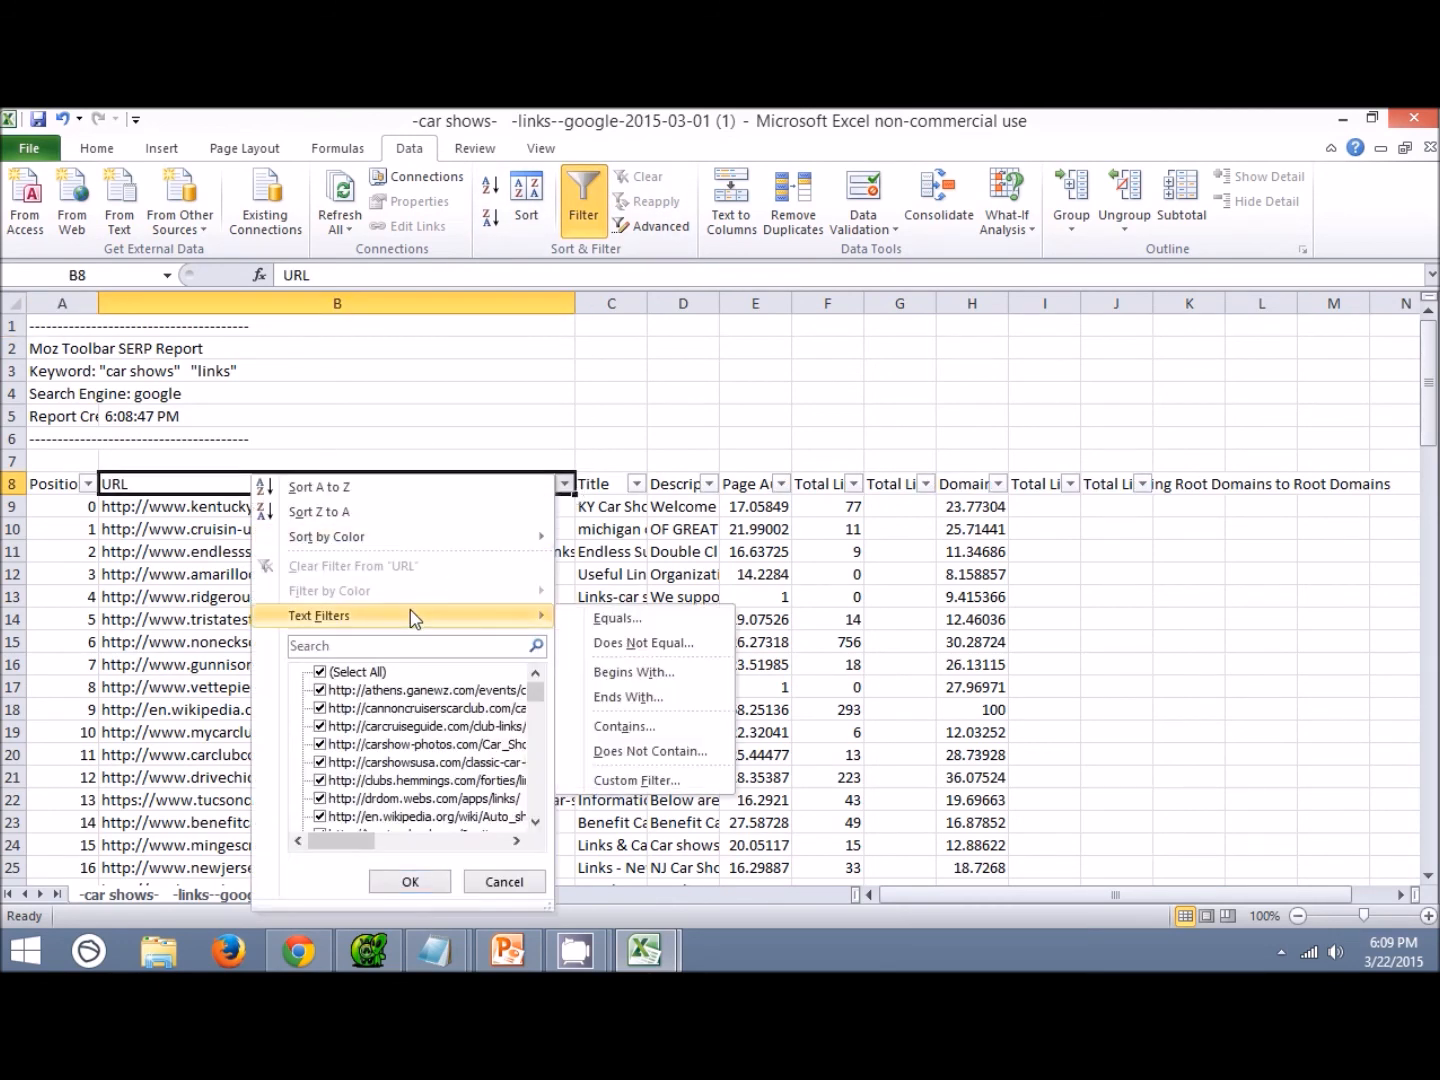
click(625, 726)
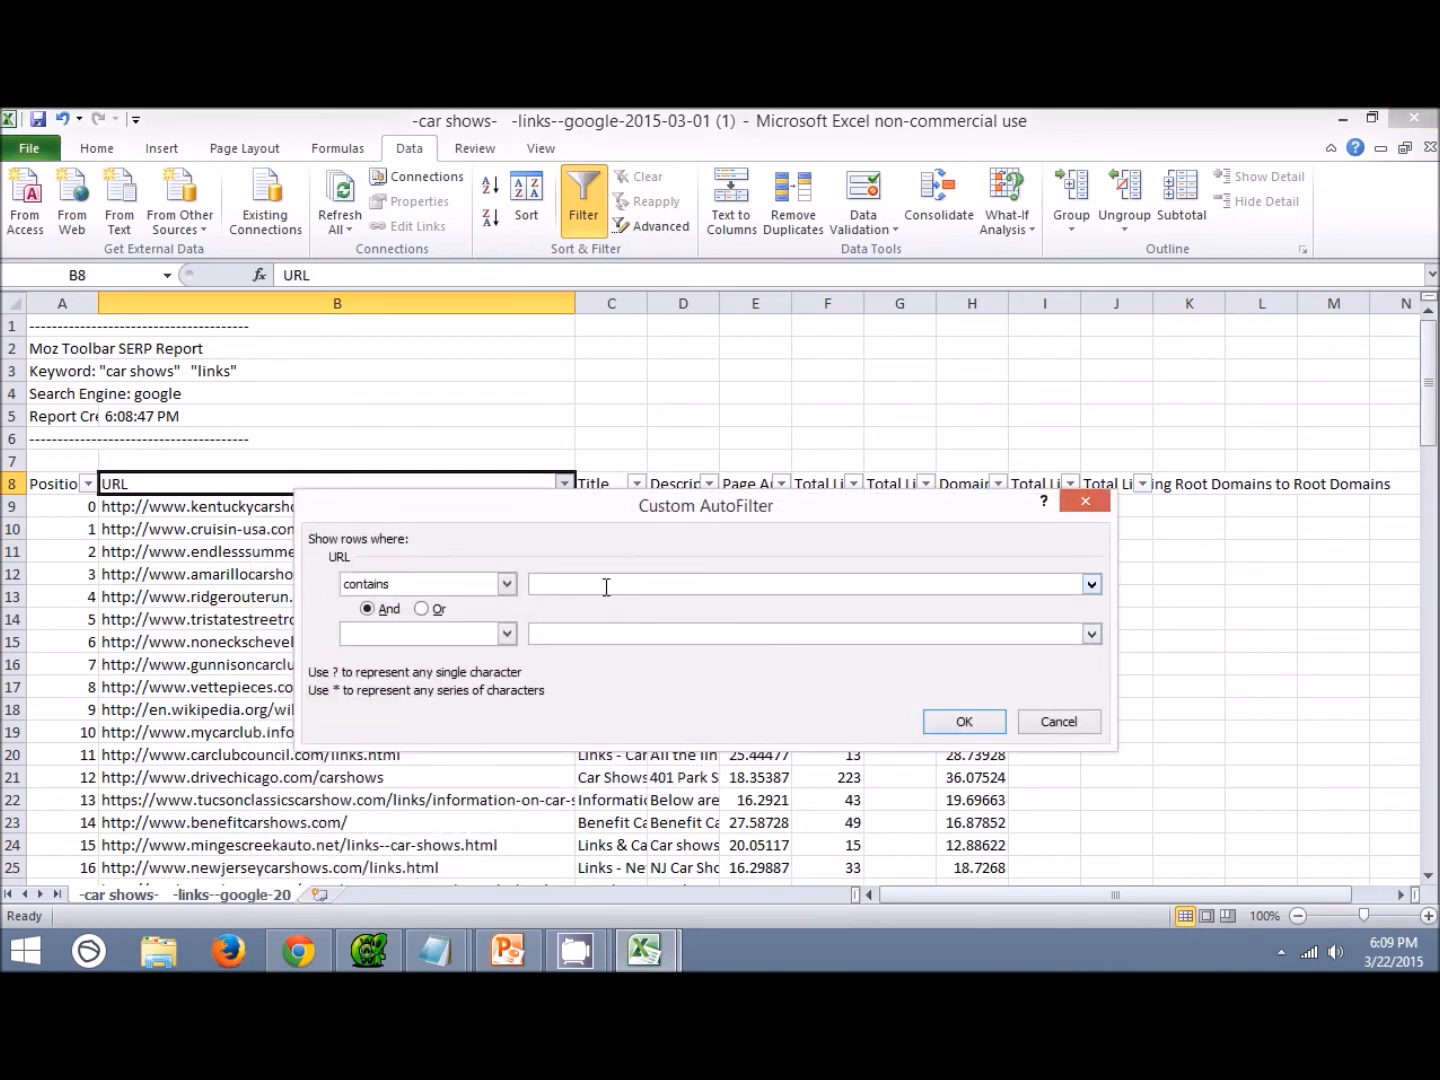
key(Return)
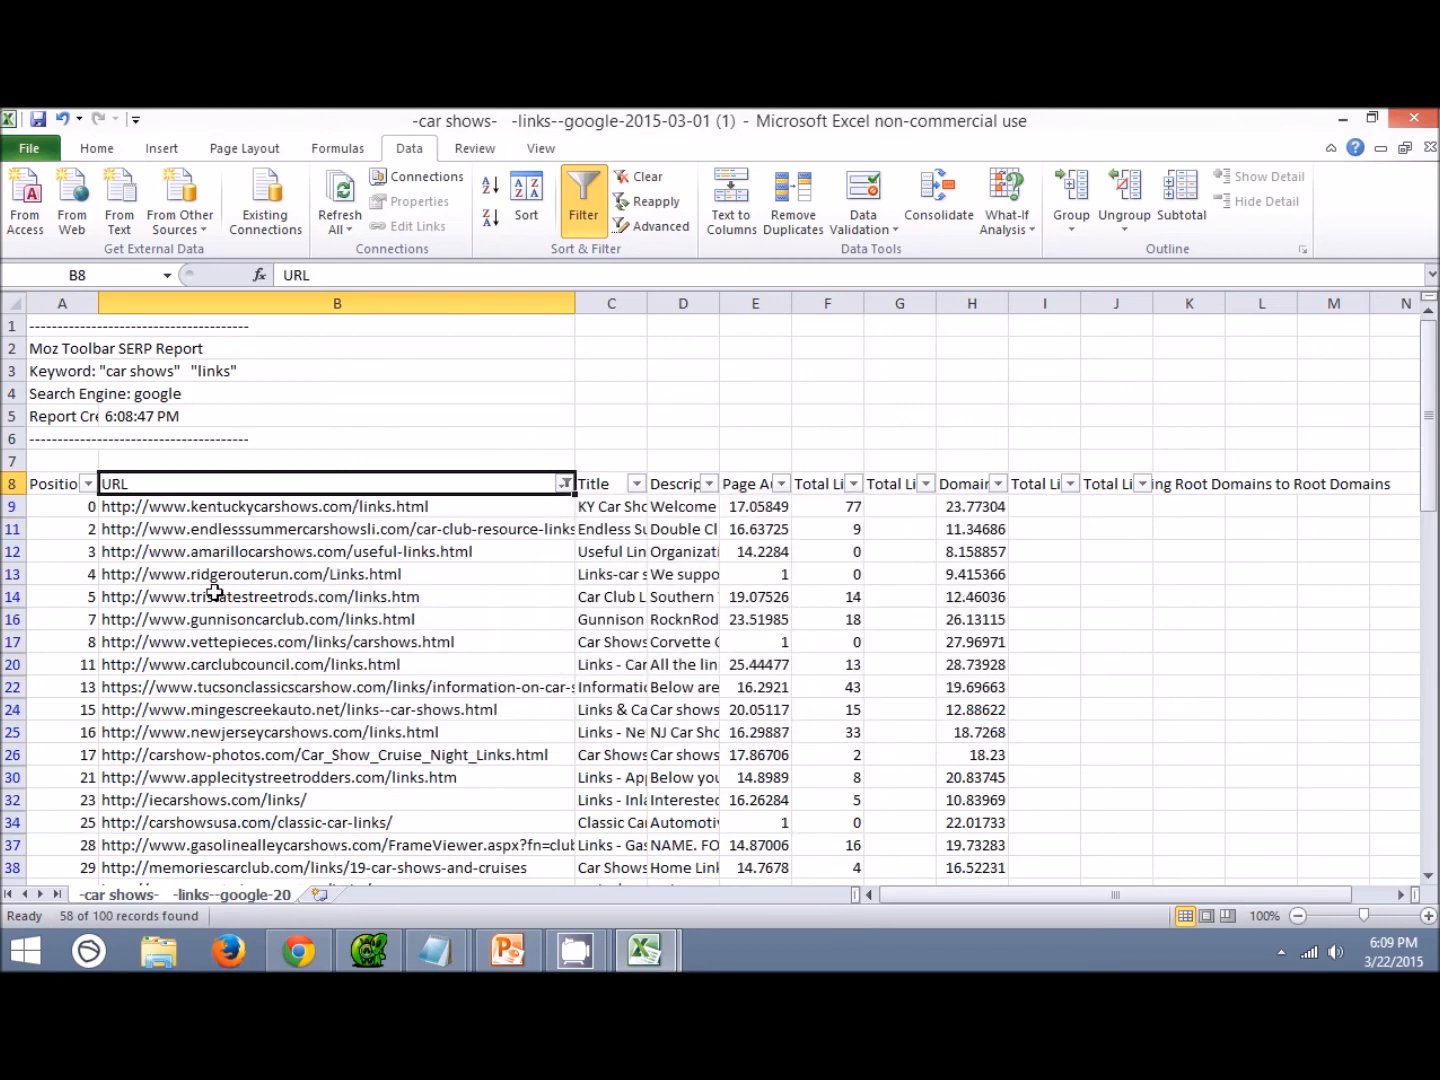
scroll(273, 522, down, 4)
scroll(266, 504, up, 4)
click(366, 506)
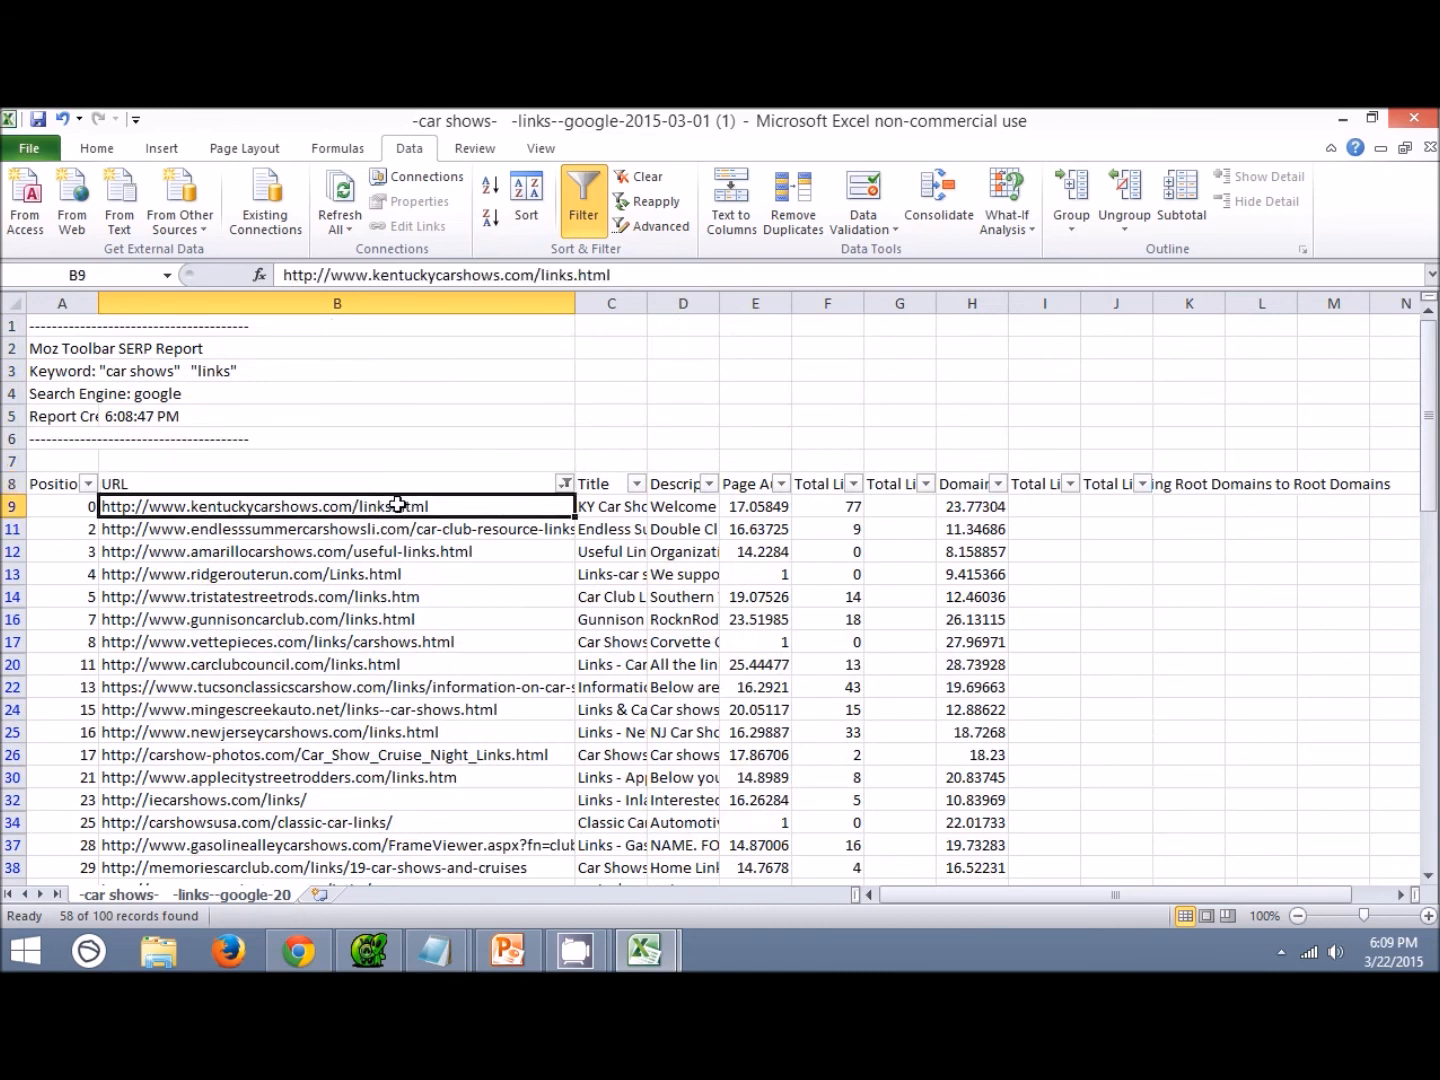
Select all the filtered URLs in column B, from row 9 down to row 106, and copy them.
click(365, 527)
click(364, 555)
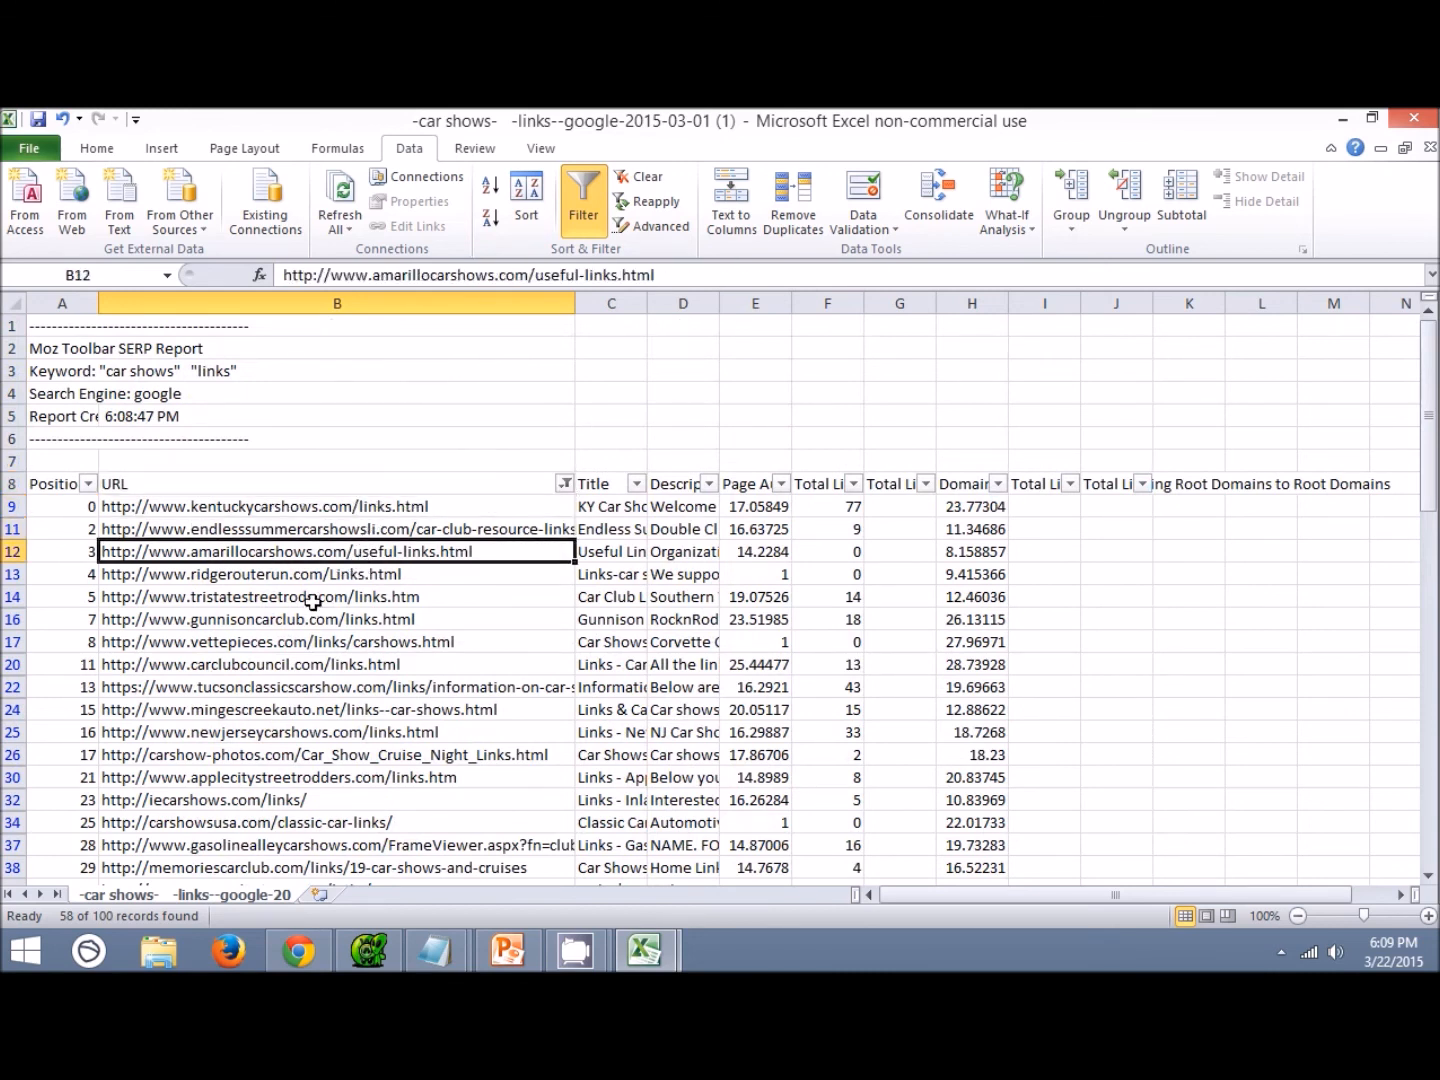
click(245, 506)
drag(245, 507, 242, 800)
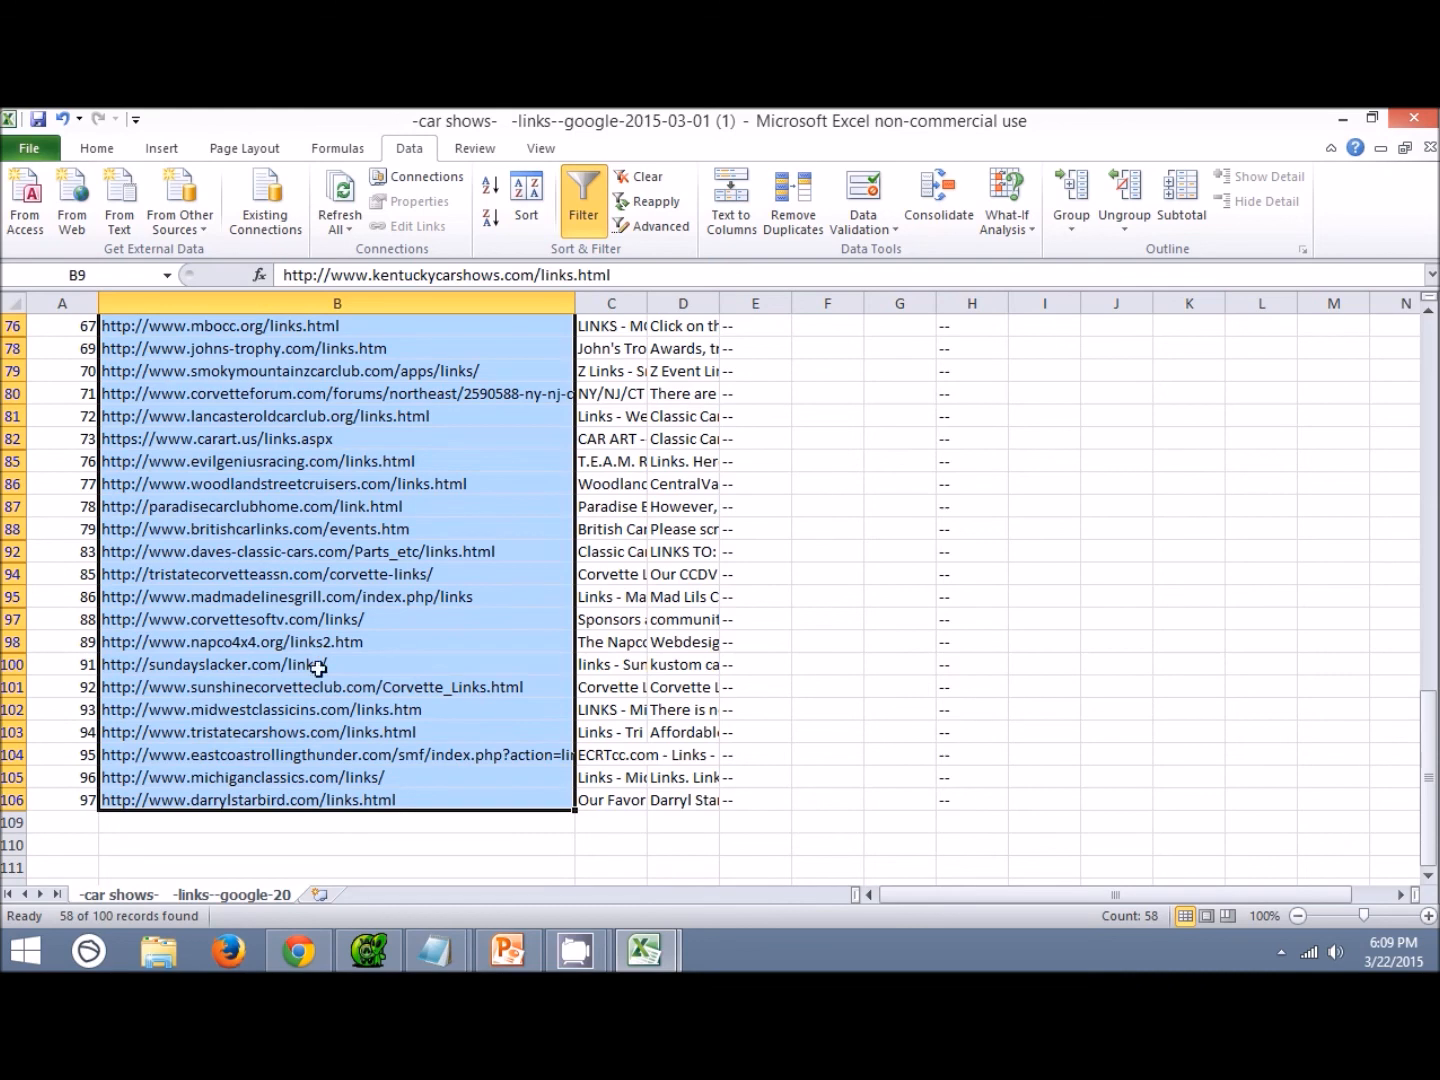
right_click(315, 428)
click(366, 465)
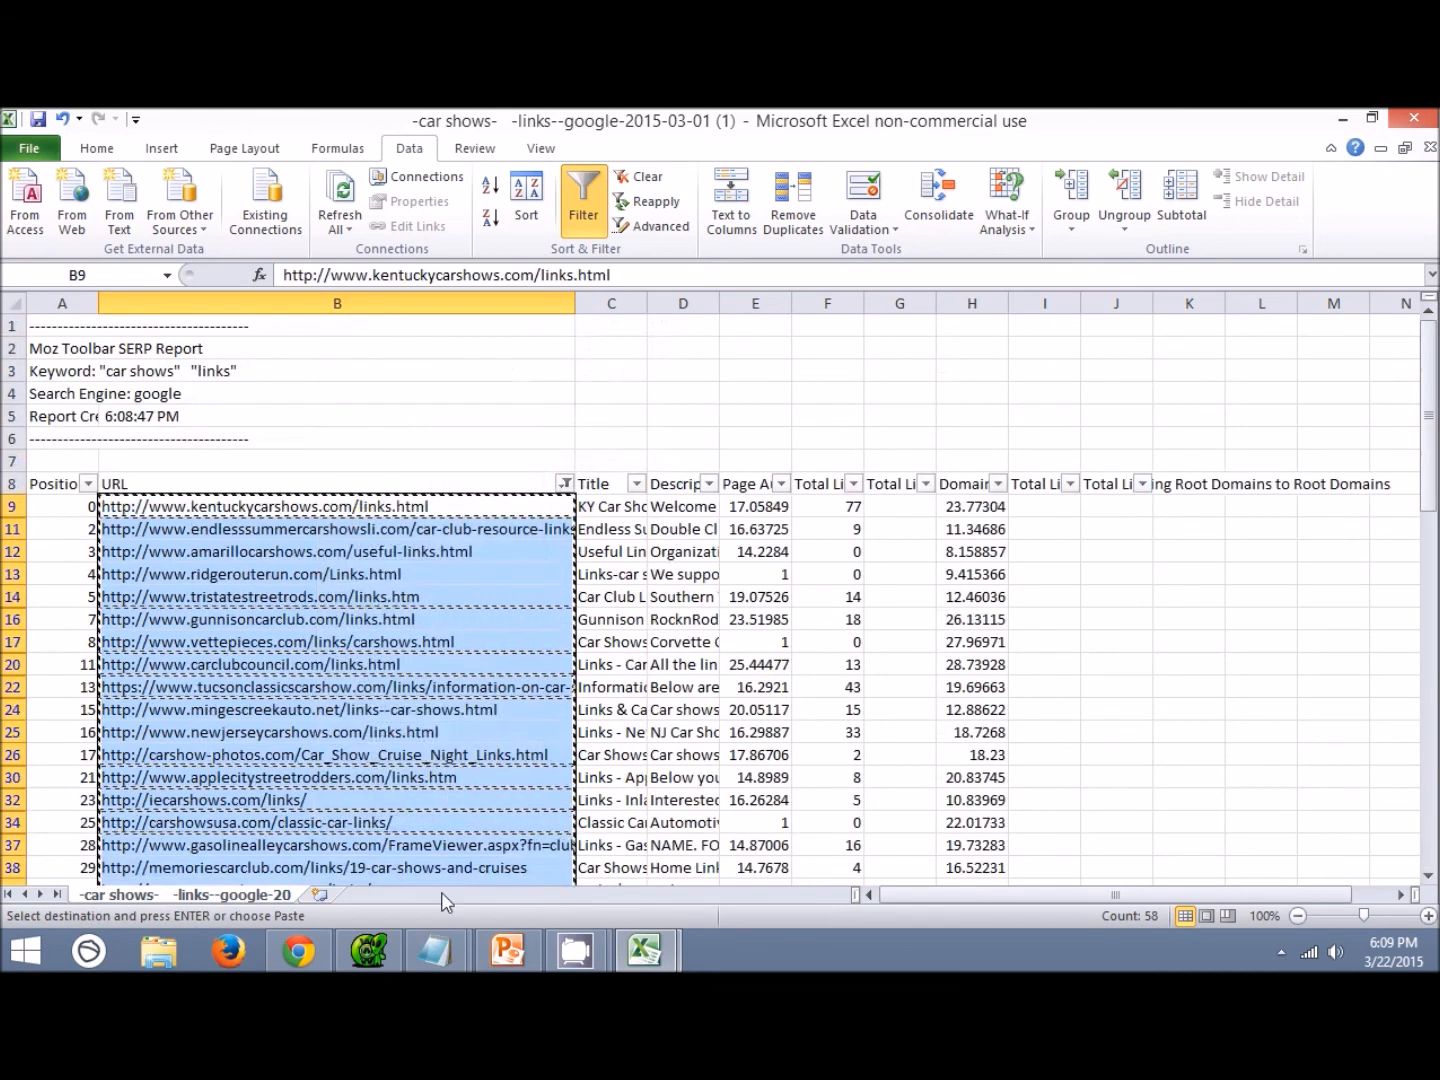
Switch to the Scraped URLs file in Notepad, paste the copied URLs into it and save the file.
click(436, 950)
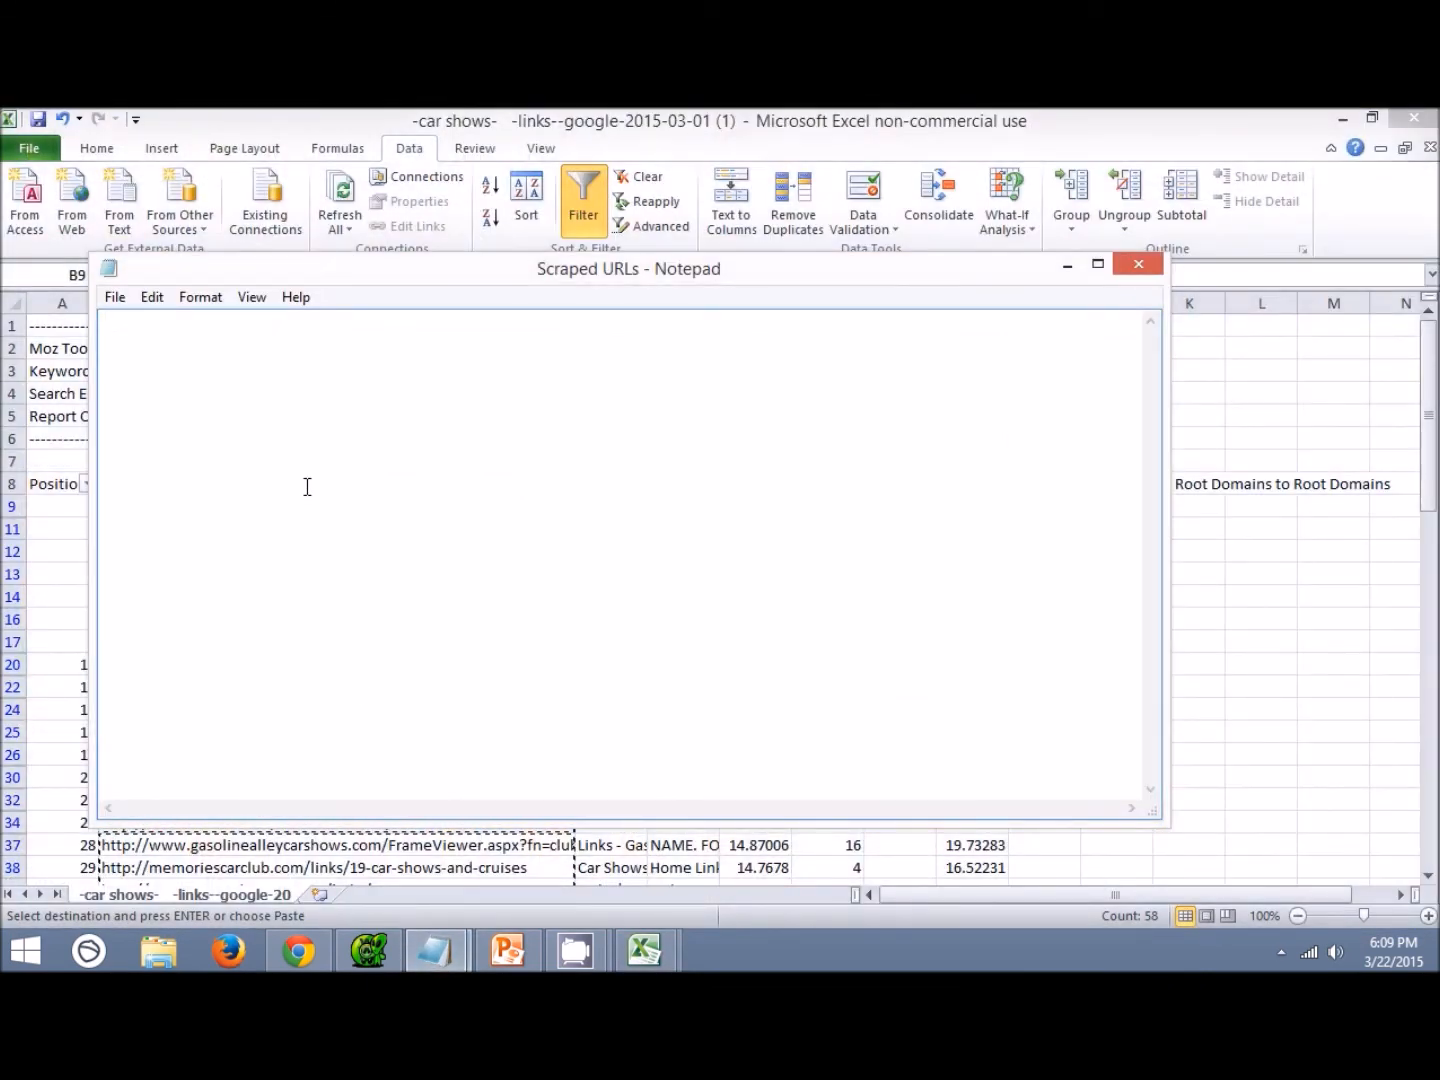
key(ctrl+v)
click(115, 297)
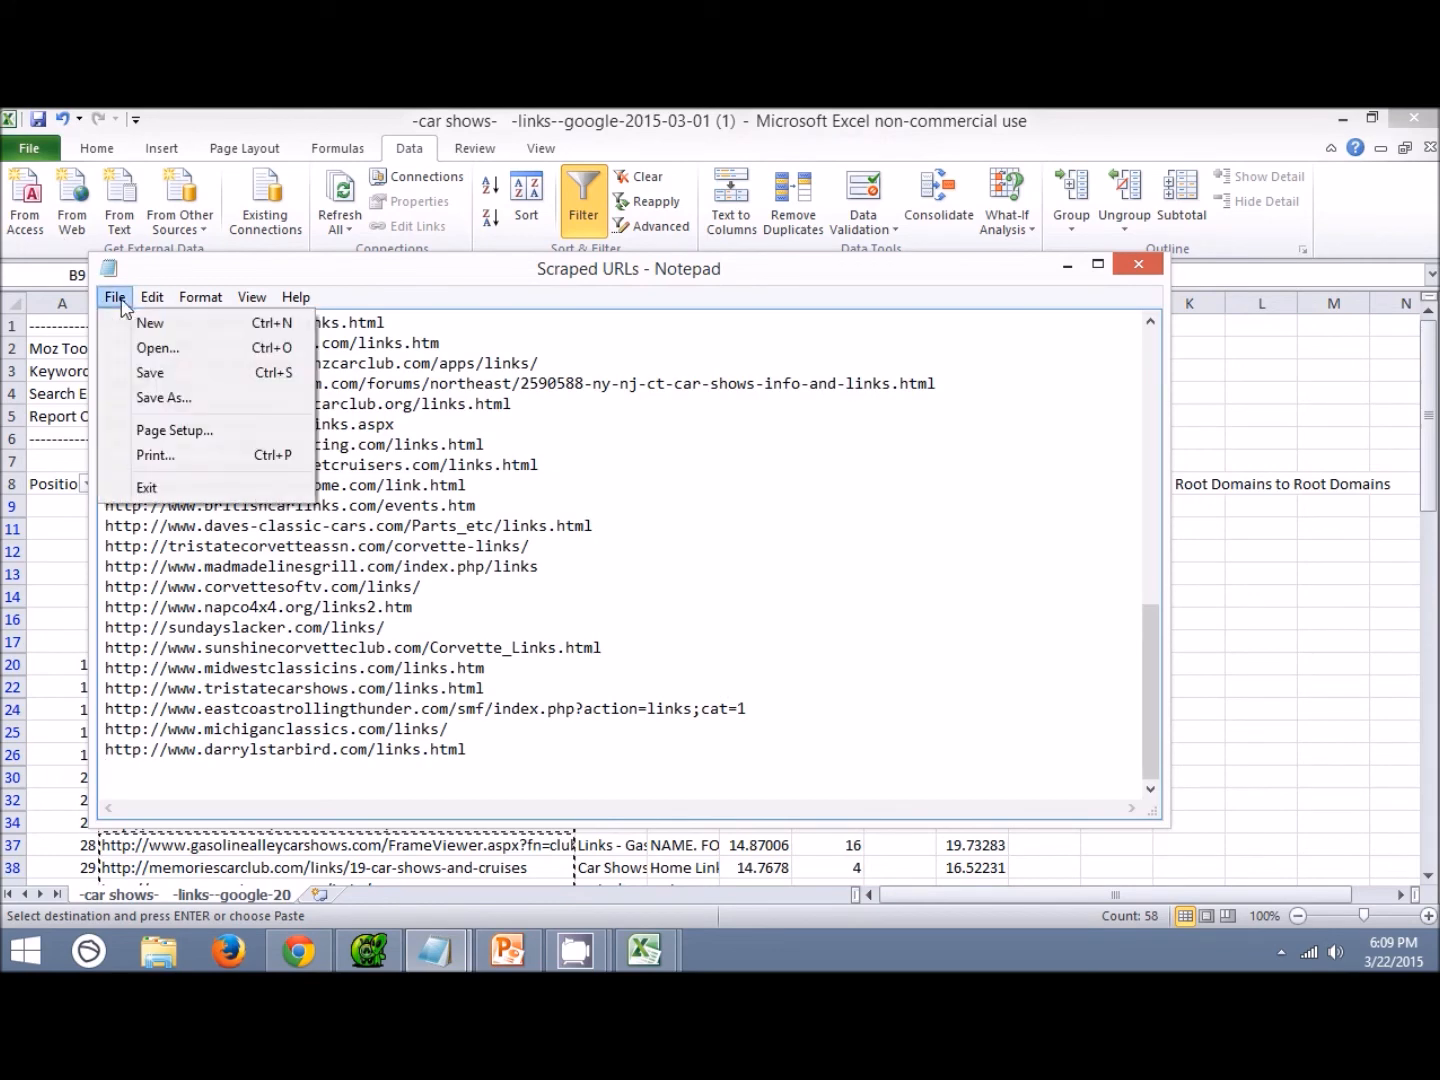
click(172, 373)
Switch to Chrome, skim the "car shows" search results with their Moz metrics, and return to the car shows report in Excel.
key(alt+Tab)
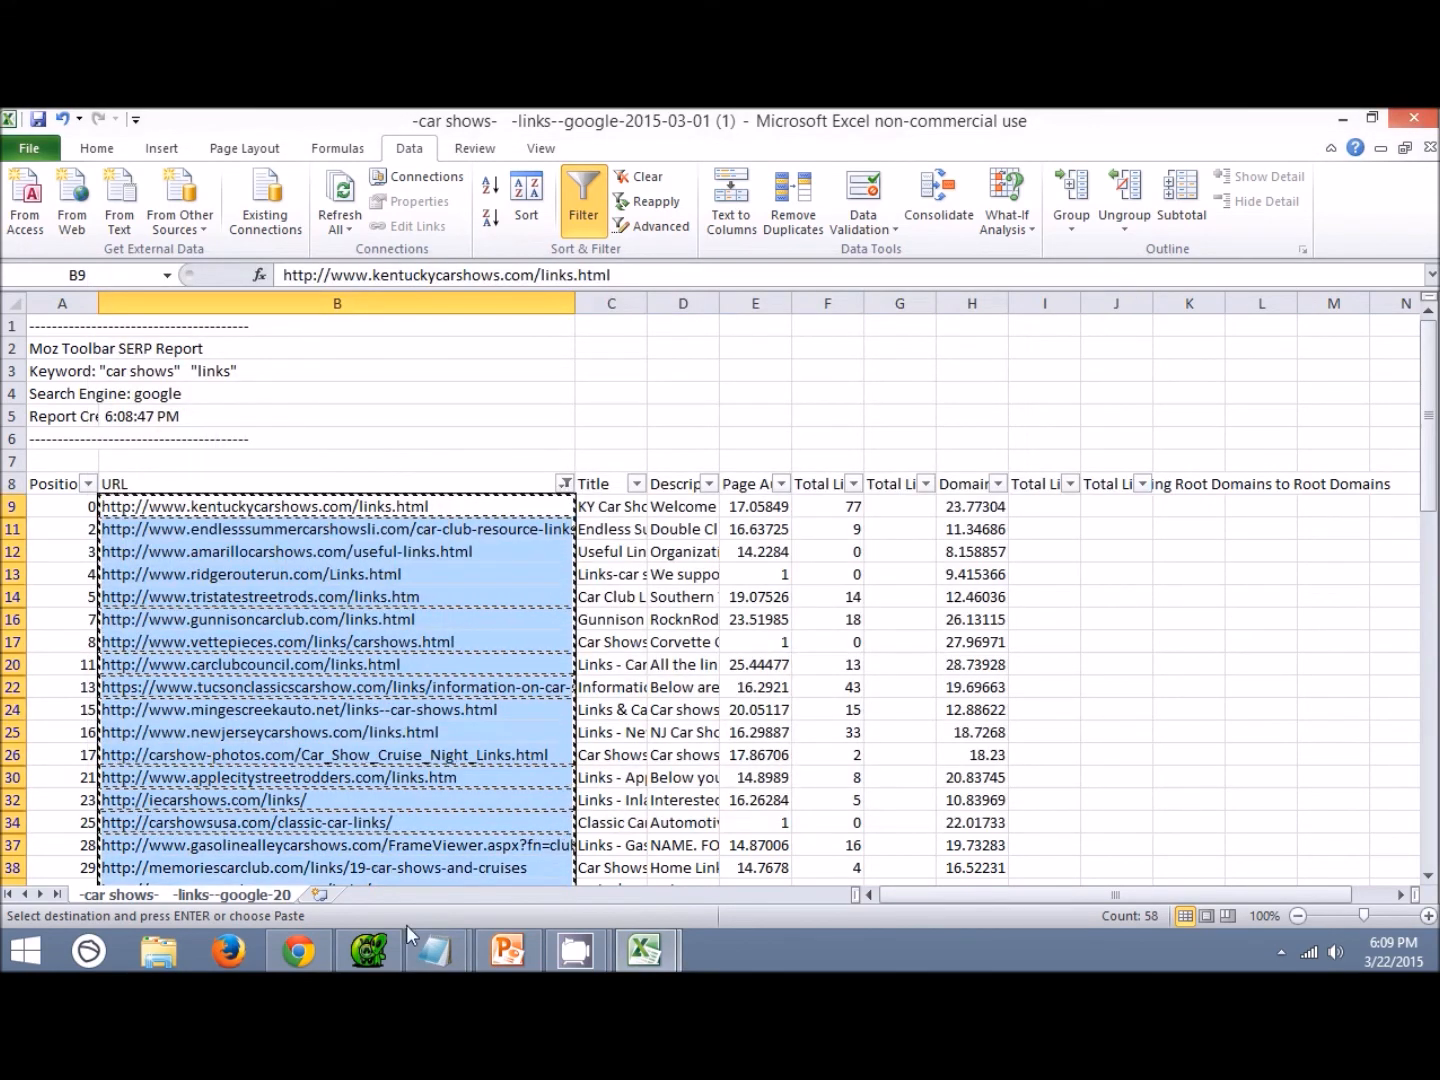
click(298, 950)
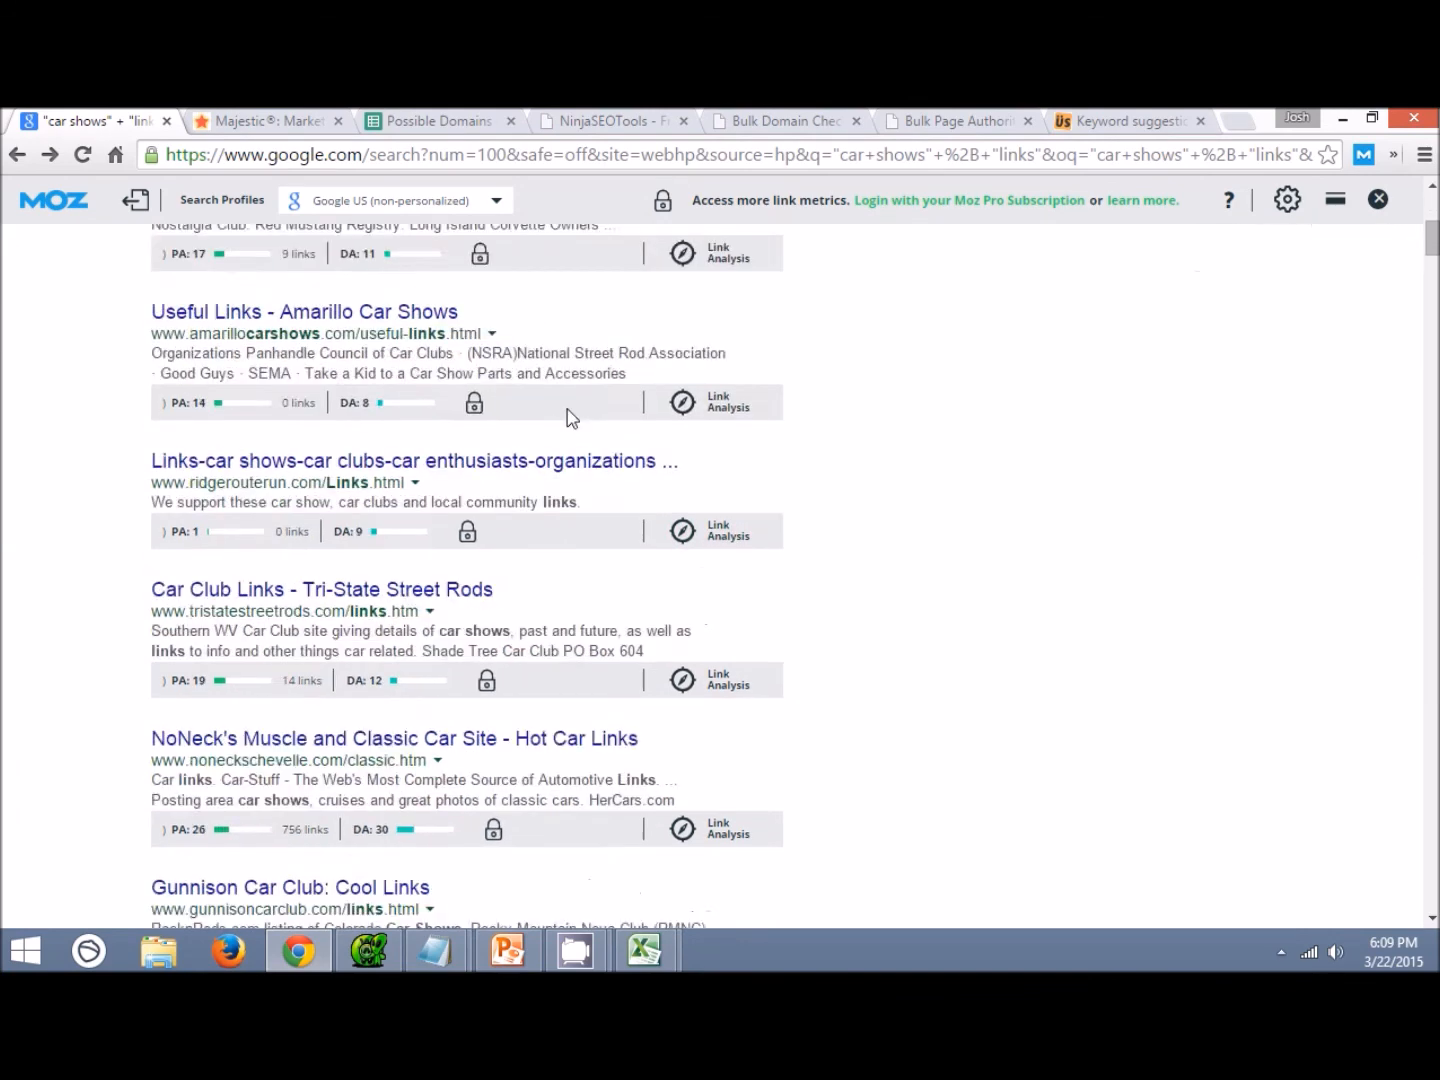
scroll(570, 419, down, 20)
scroll(428, 415, down, 20)
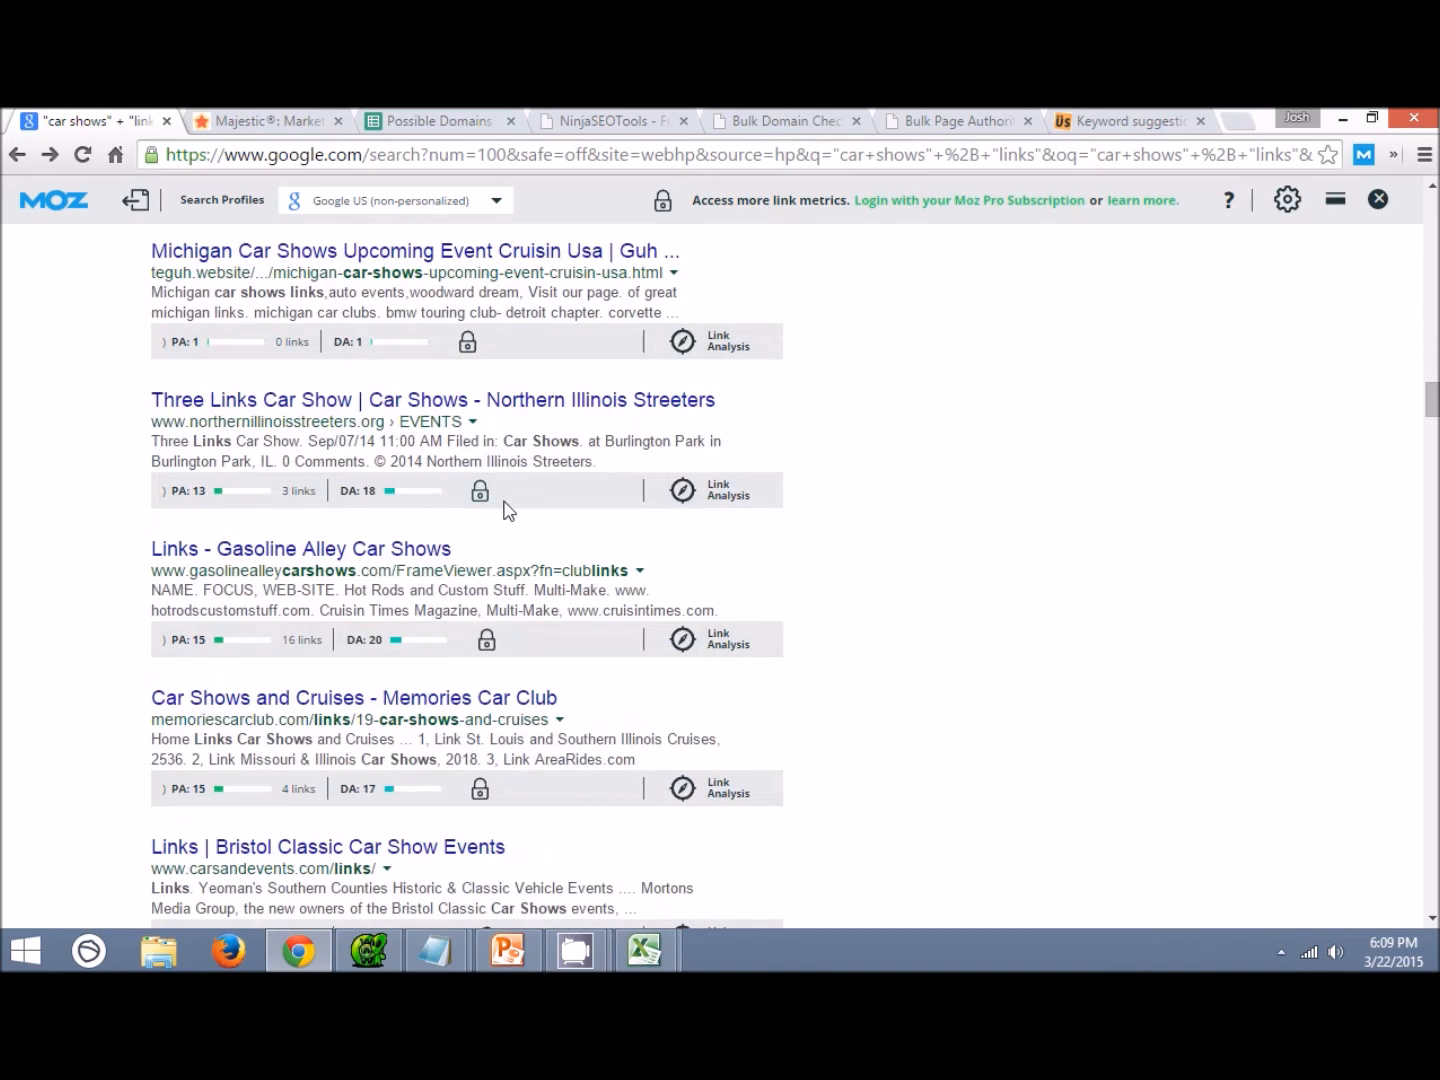
scroll(488, 690, up, 4)
scroll(660, 893, up, 2)
mouse_move(644, 949)
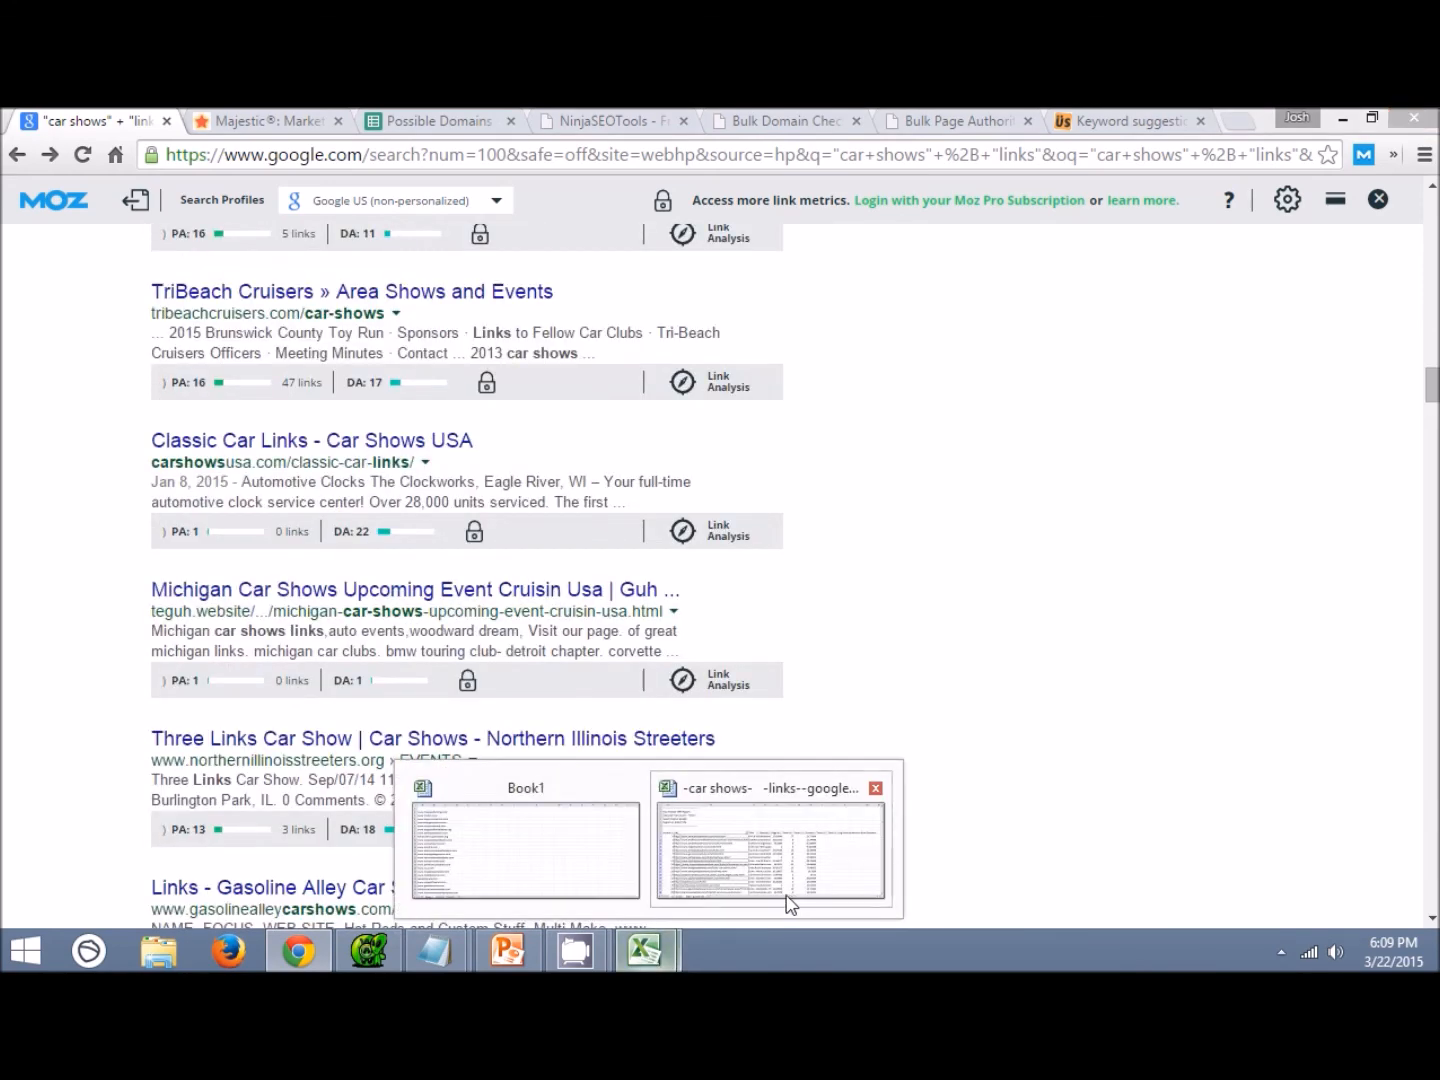
click(736, 858)
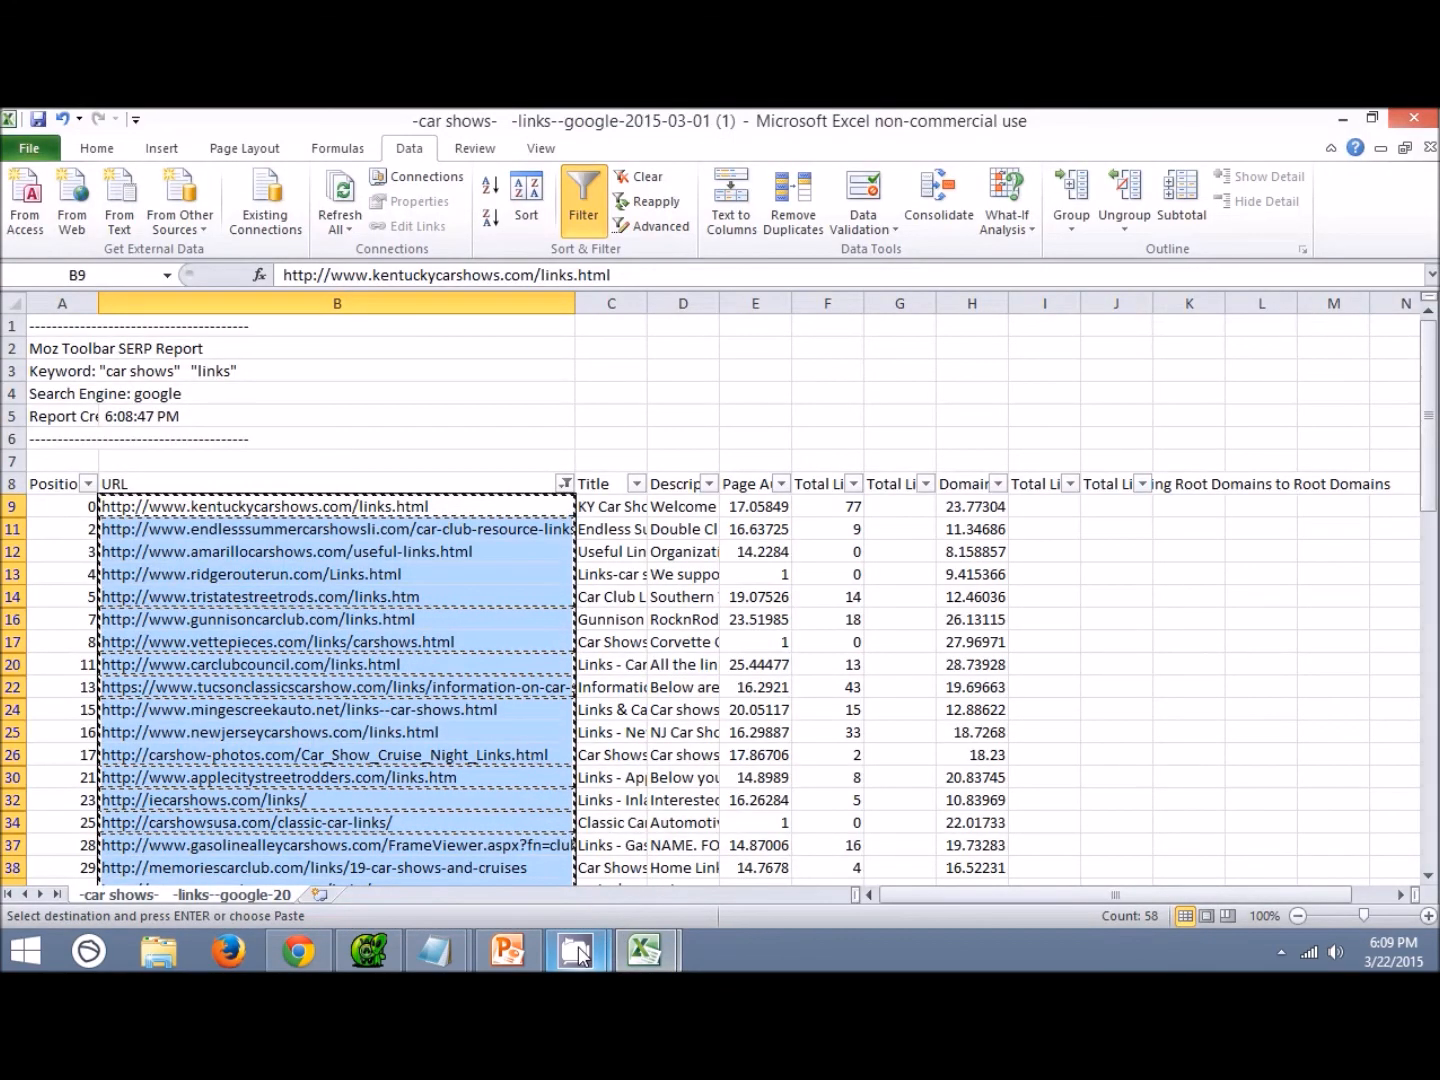
mouse_move(575, 950)
click(461, 767)
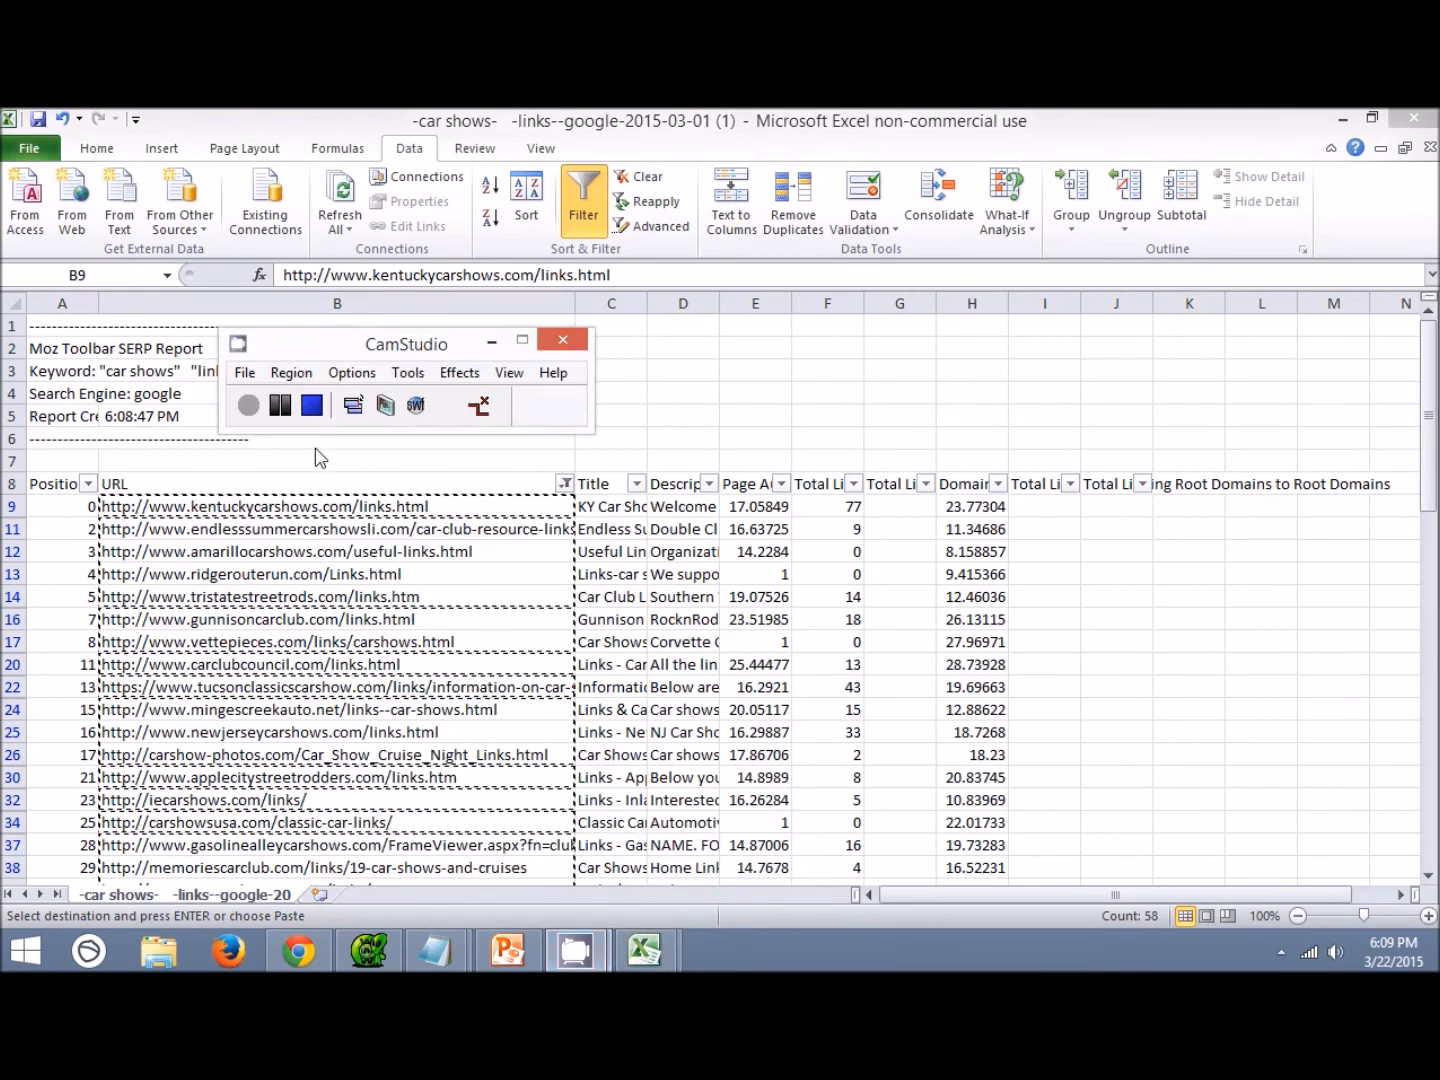
click(281, 408)
Look through the filtered URLs in the report, and review the pasted list in the Scraped URLs file in Notepad.
scroll(645, 512, down, 7)
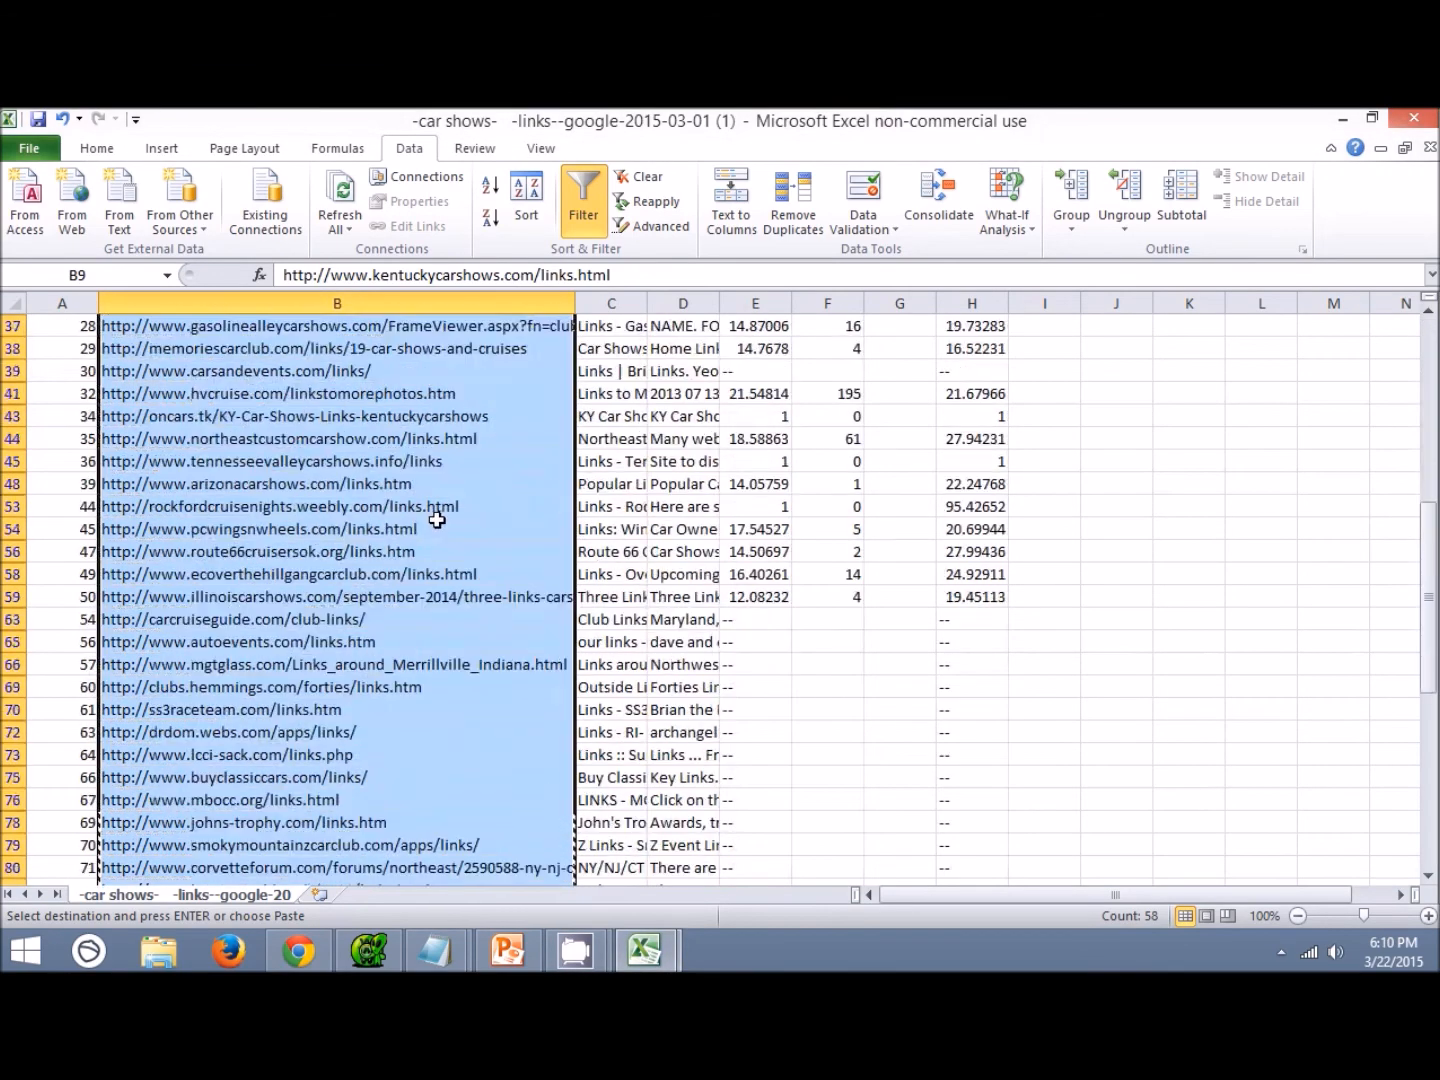
mouse_move(415, 944)
click(370, 841)
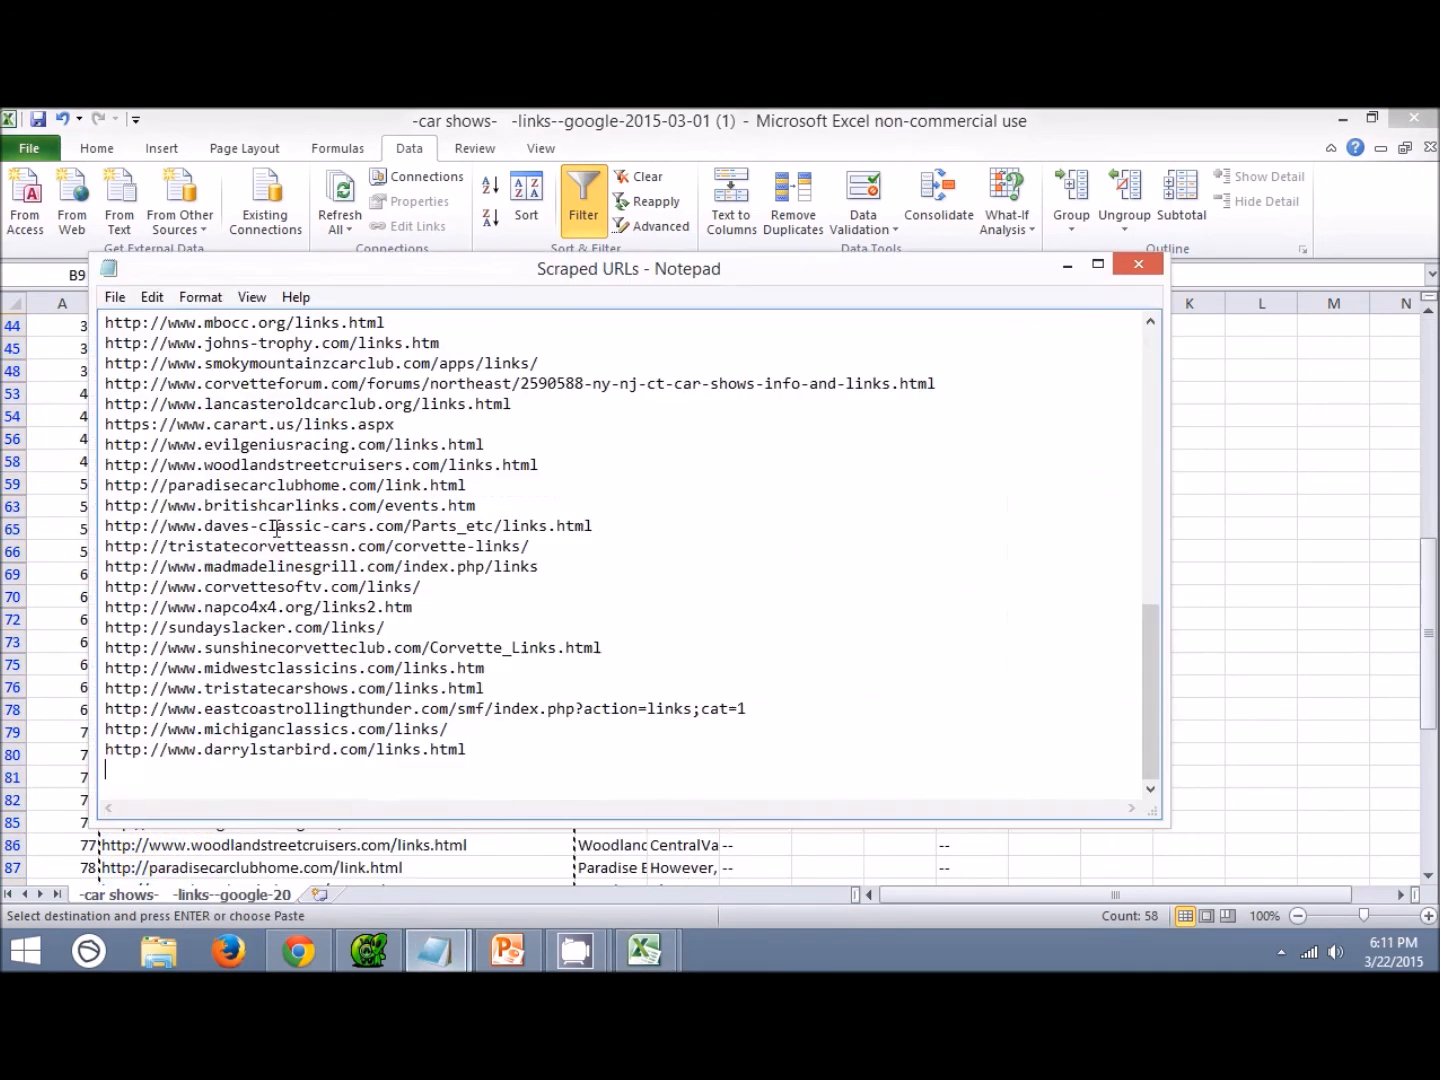
drag(489, 755, 5, 184)
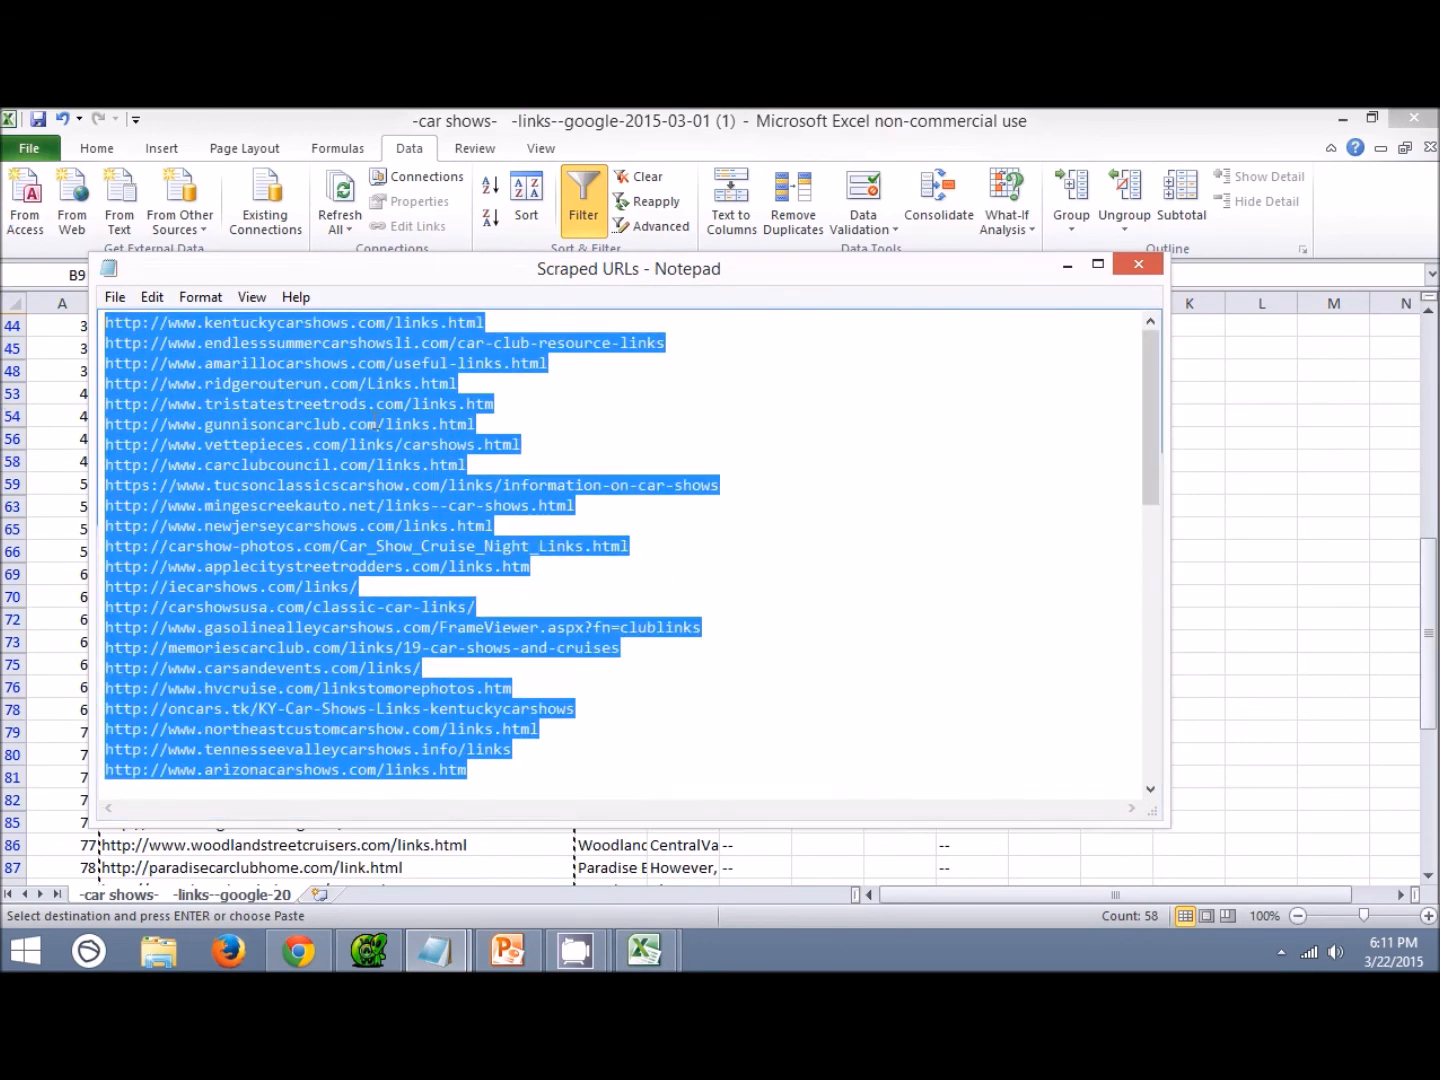
click(285, 395)
scroll(430, 415, down, 6)
scroll(480, 395, down, 6)
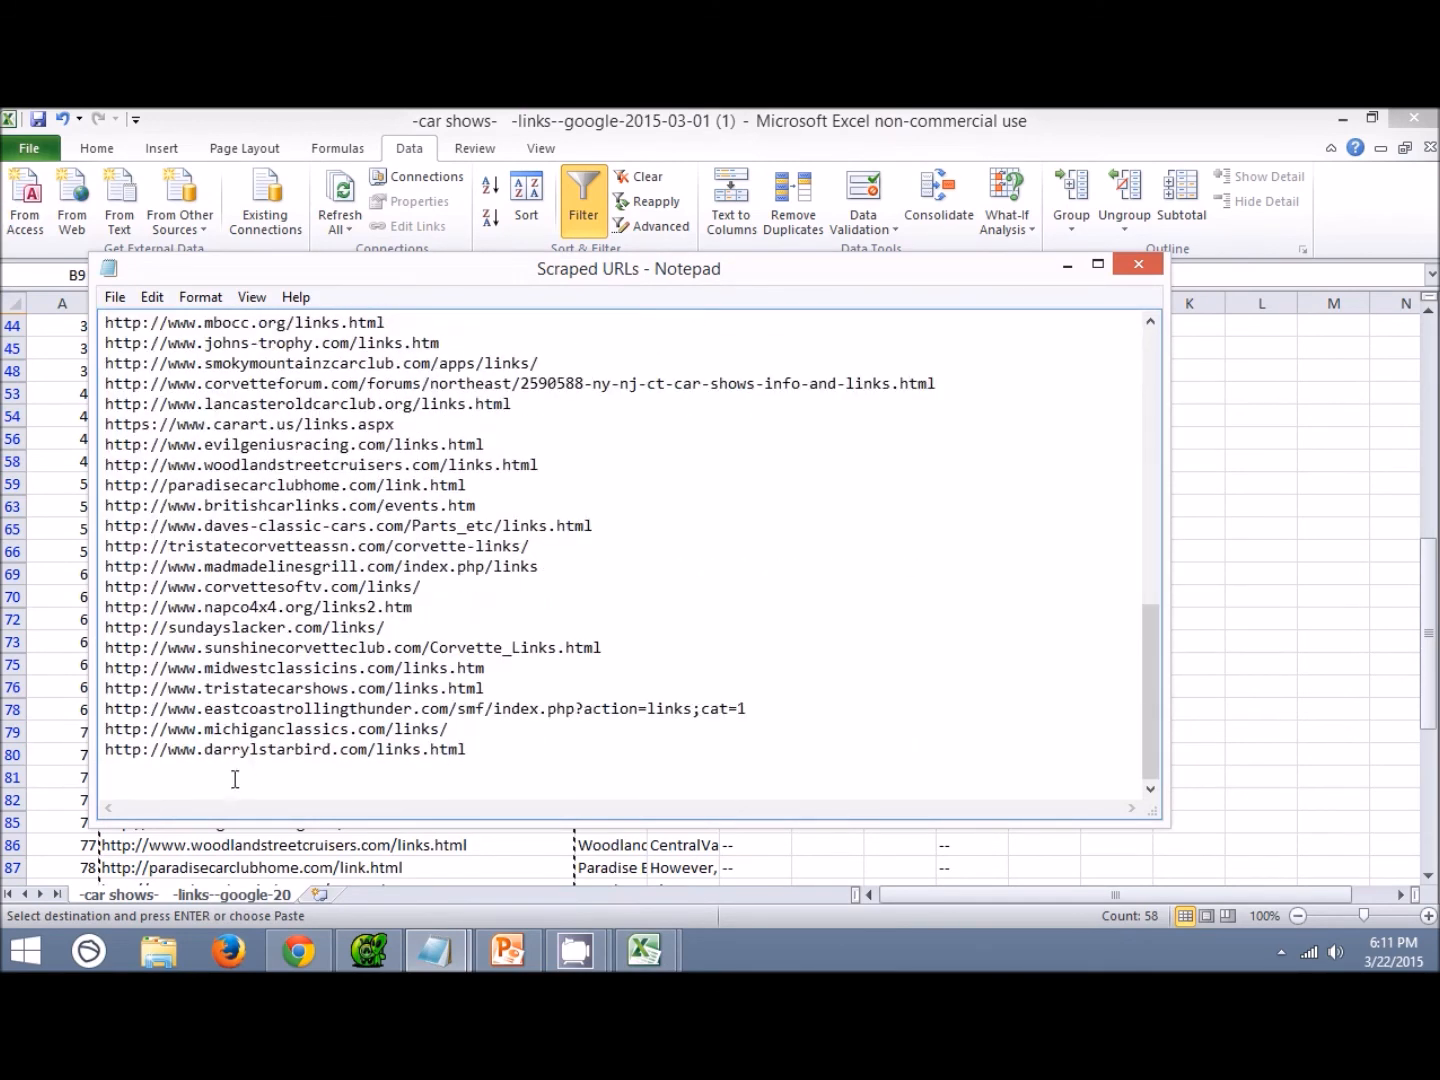
drag(440, 765, 88, 967)
Switch to Chrome and change the Google search to "car clubs" + "links".
click(298, 950)
scroll(374, 581, up, 10)
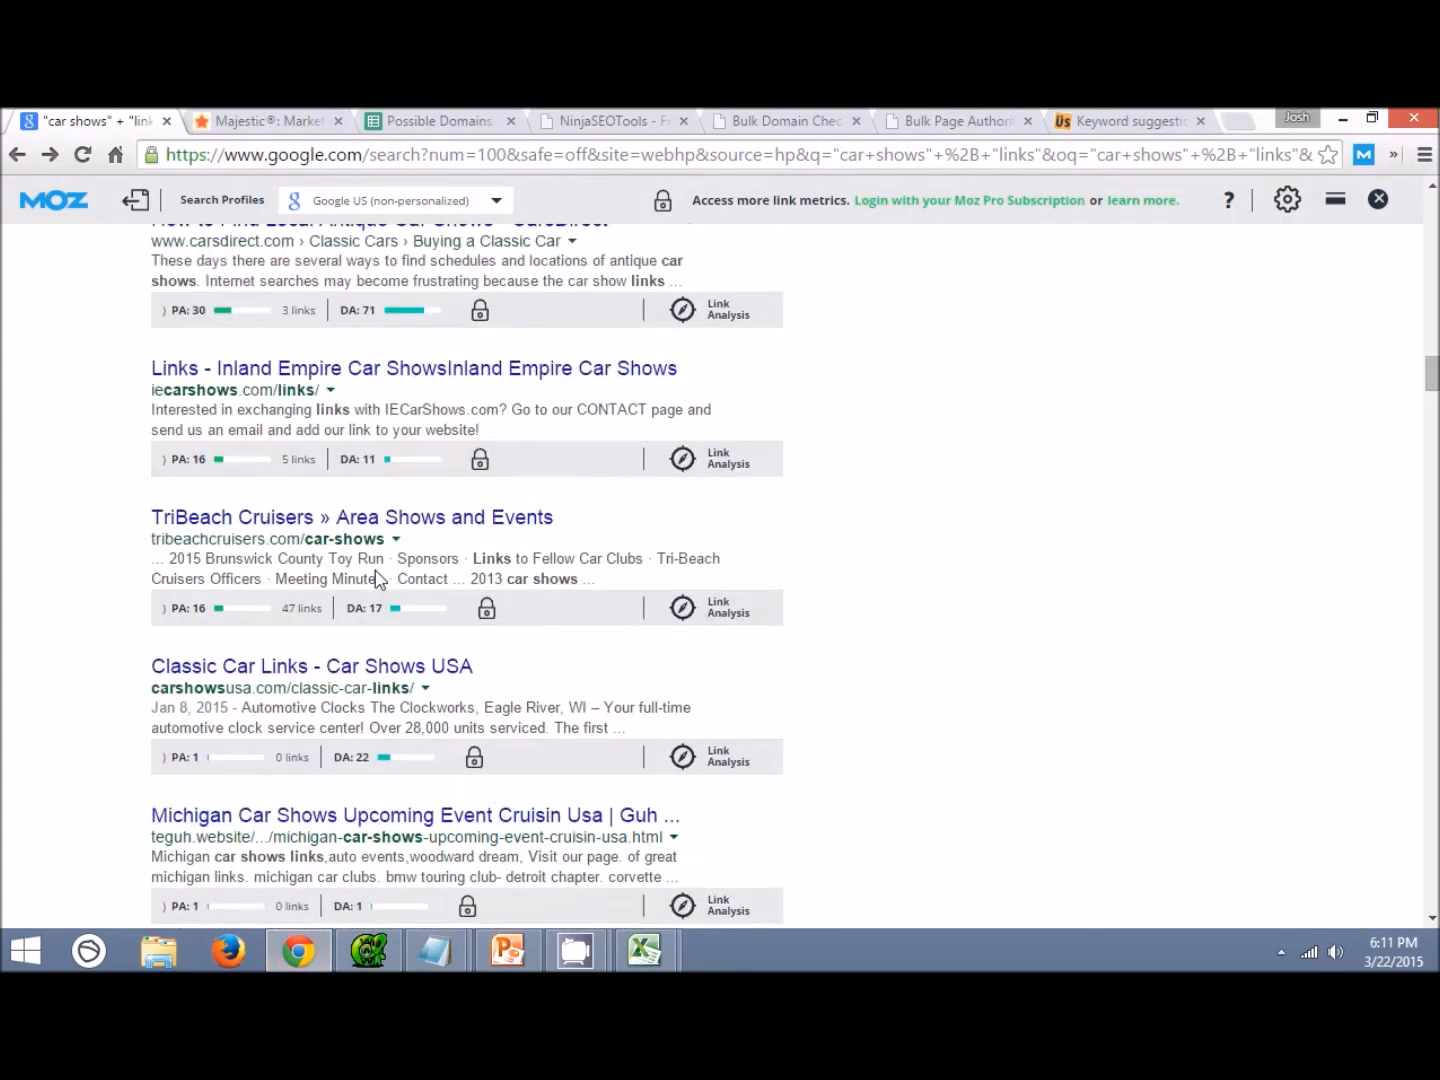
scroll(375, 580, up, 15)
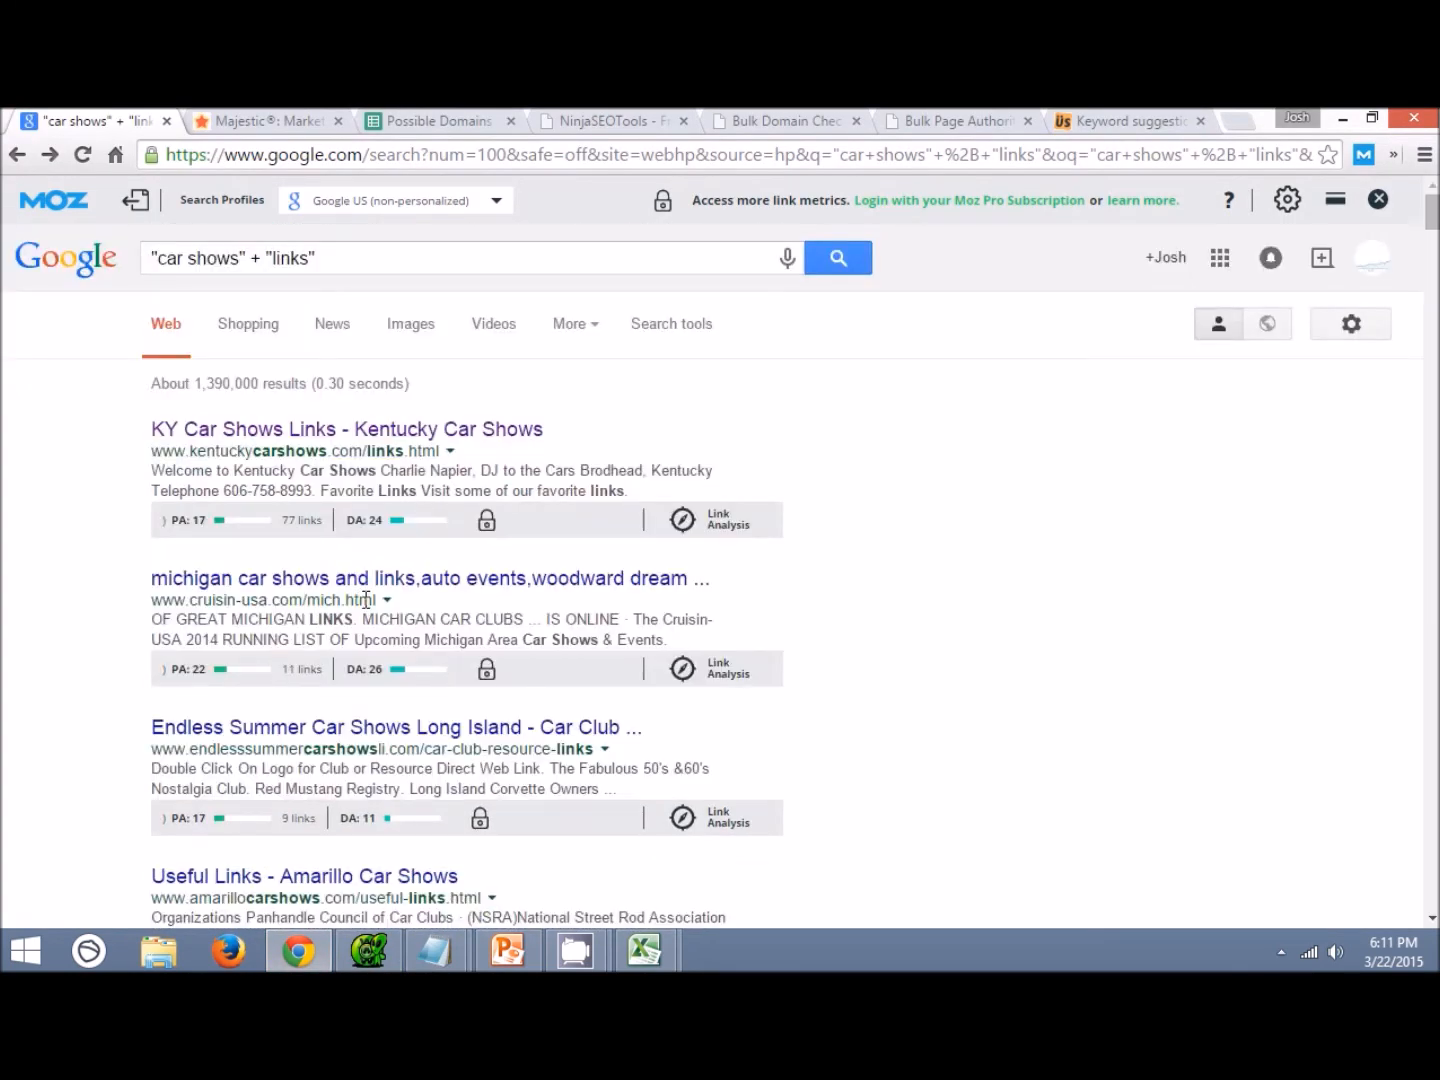
double_click(194, 264)
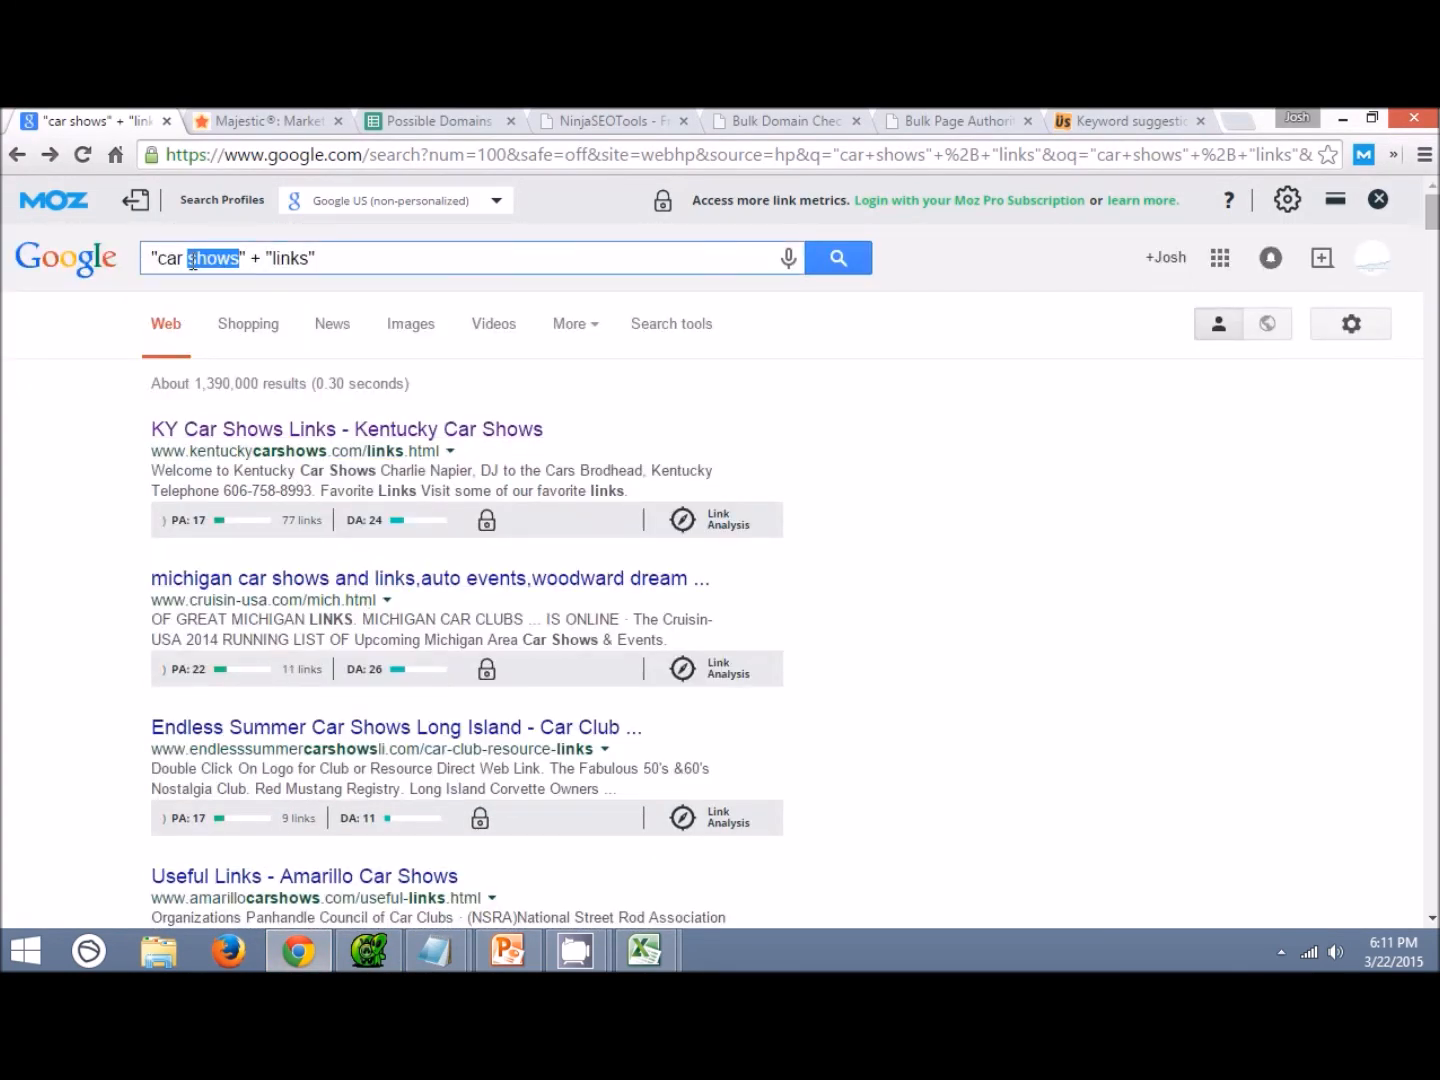
text(club)
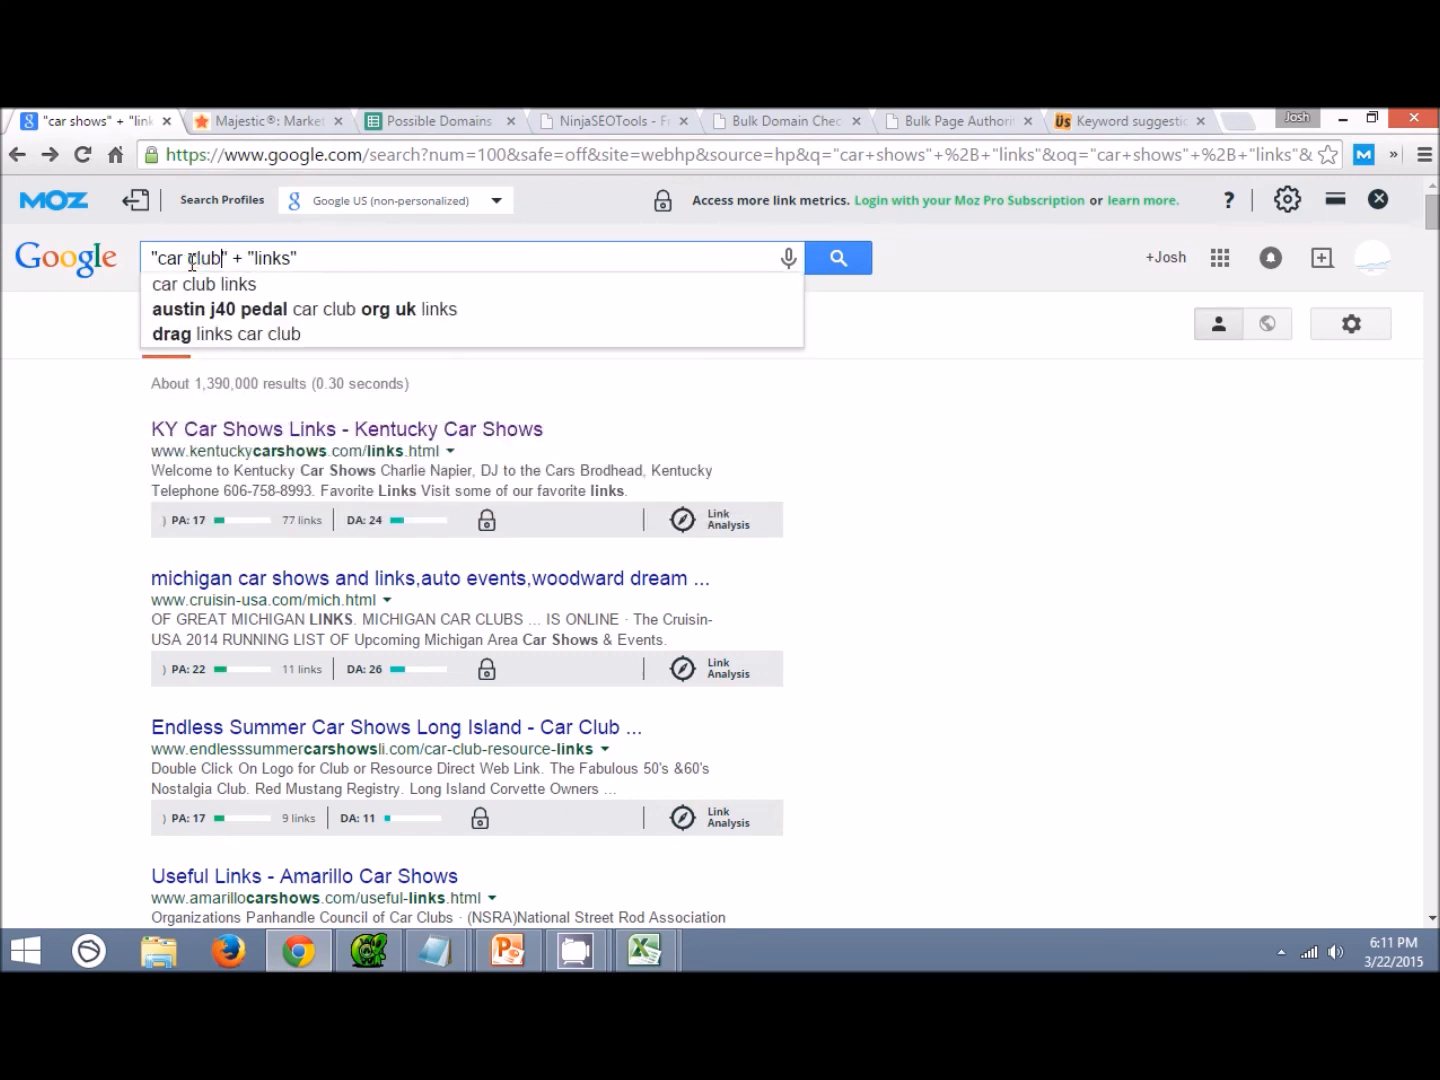
text(s)
key(Return)
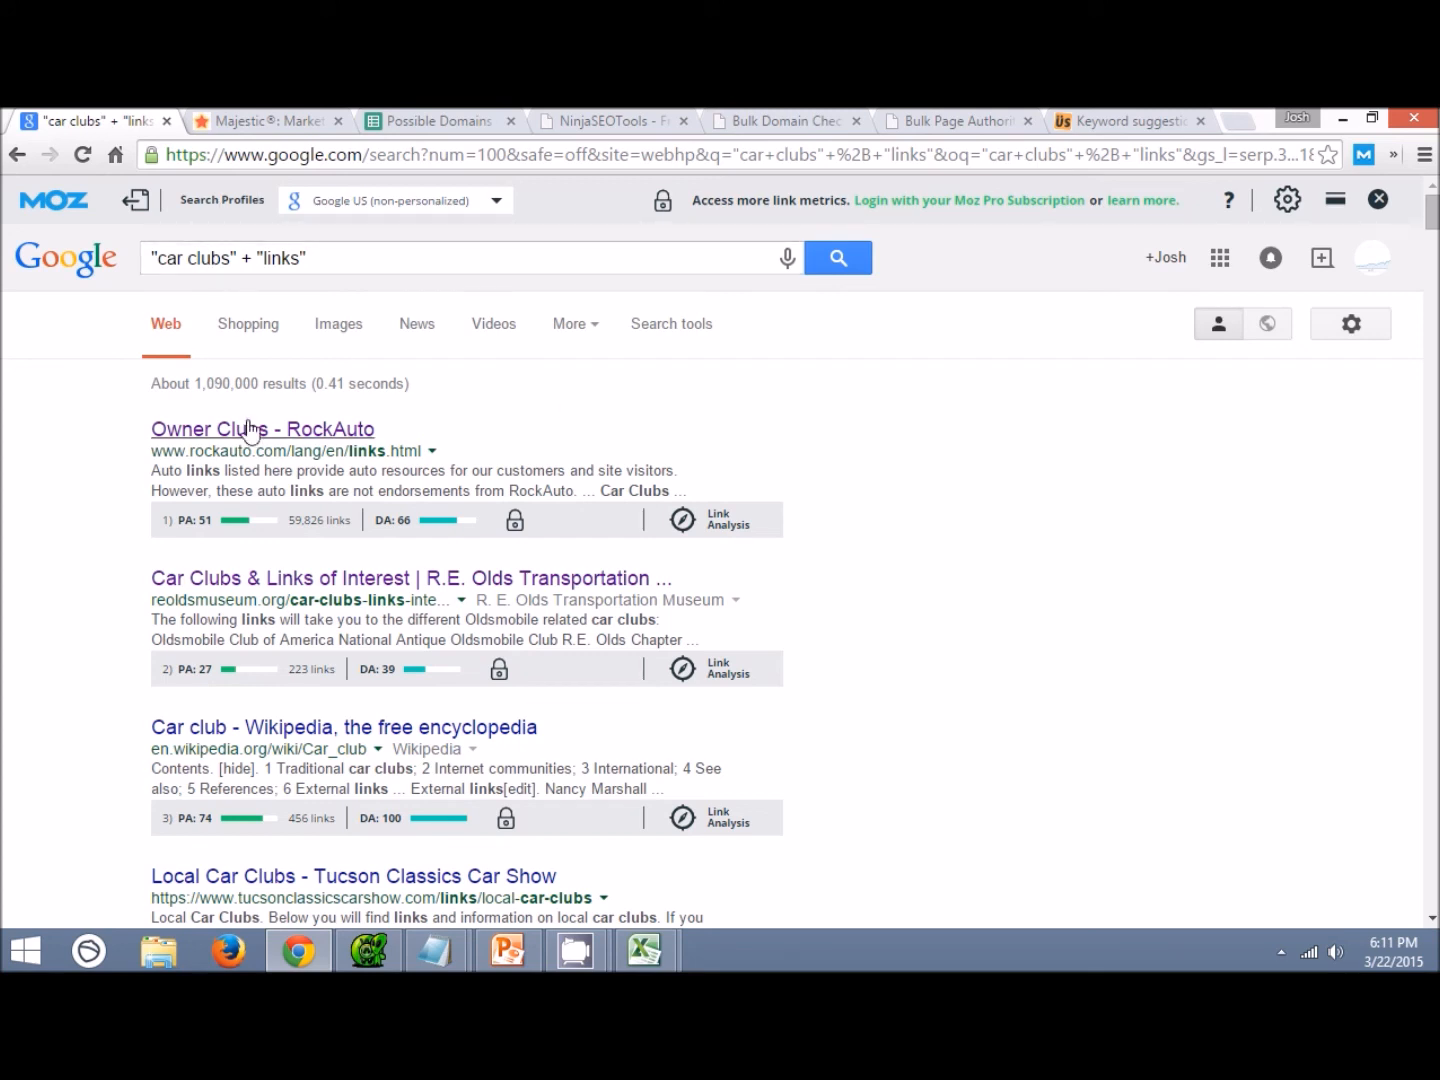
Export the Moz SERP analysis of the car clubs results to CSV and open the downloaded file in Excel.
click(130, 211)
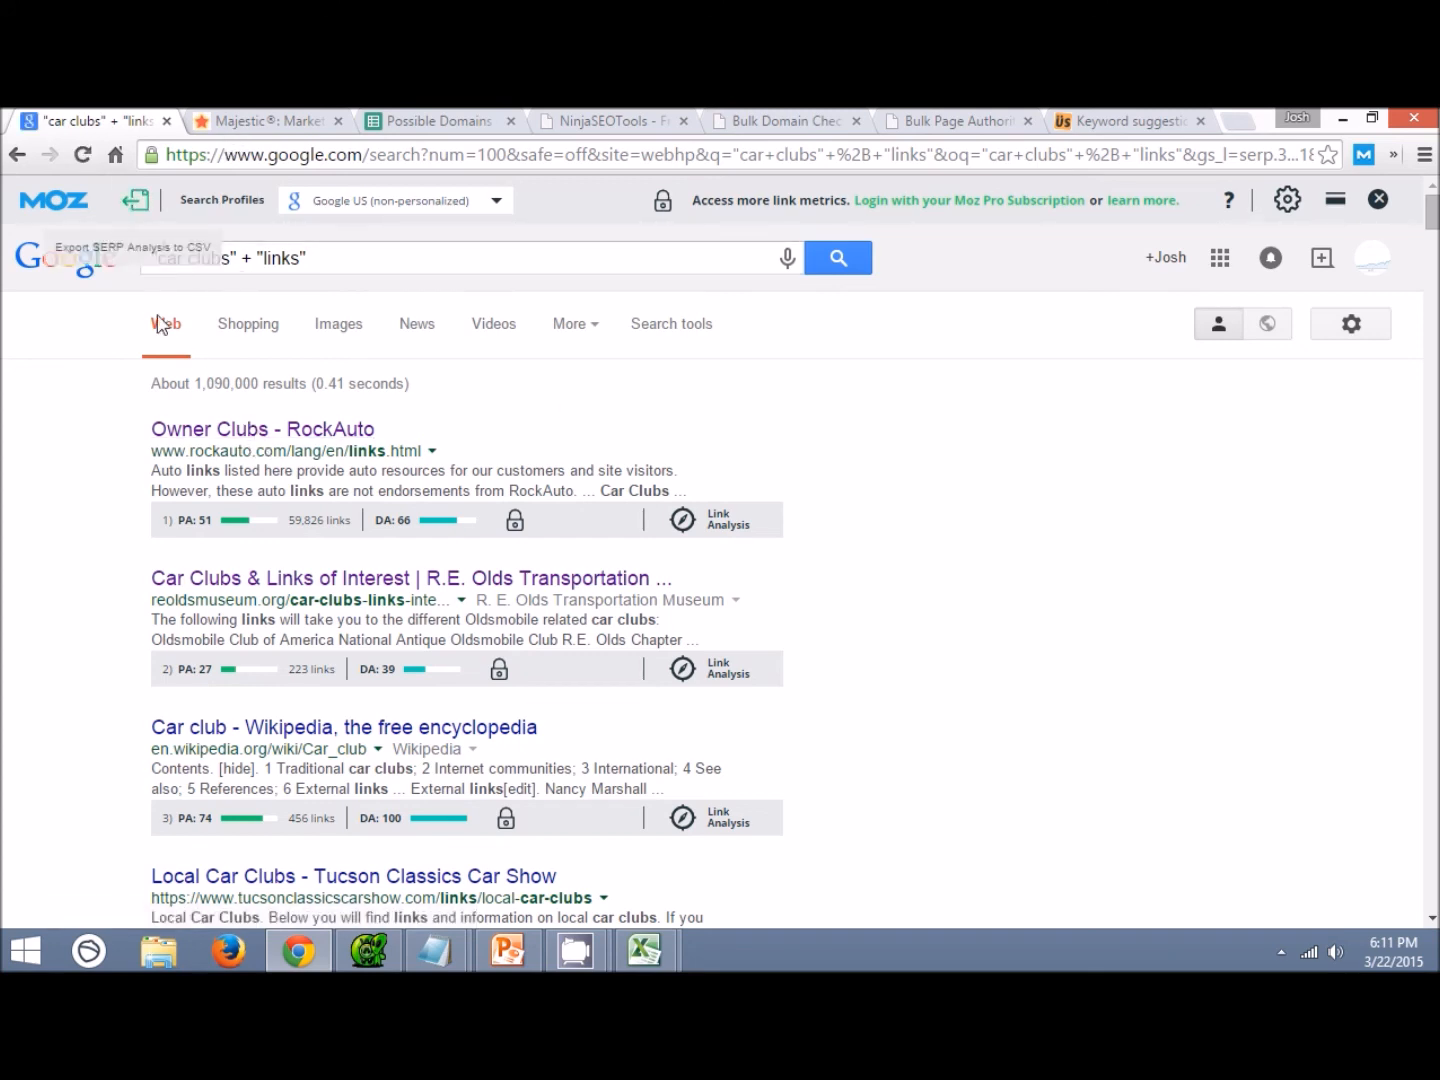
click(115, 904)
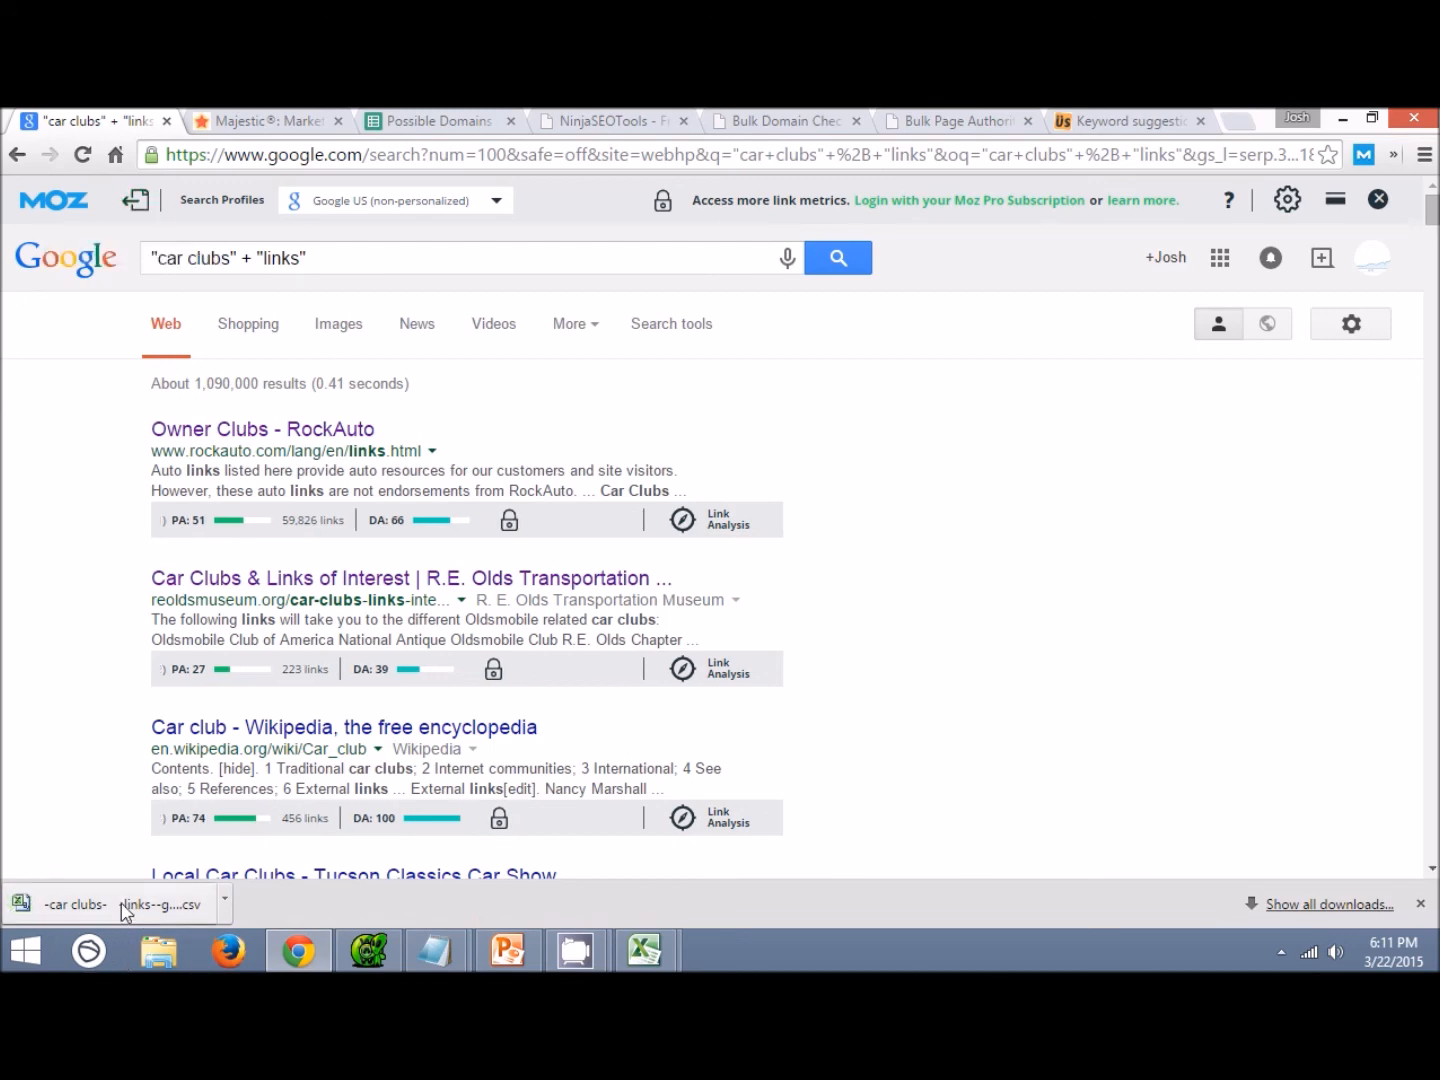
mouse_move(644, 949)
click(922, 858)
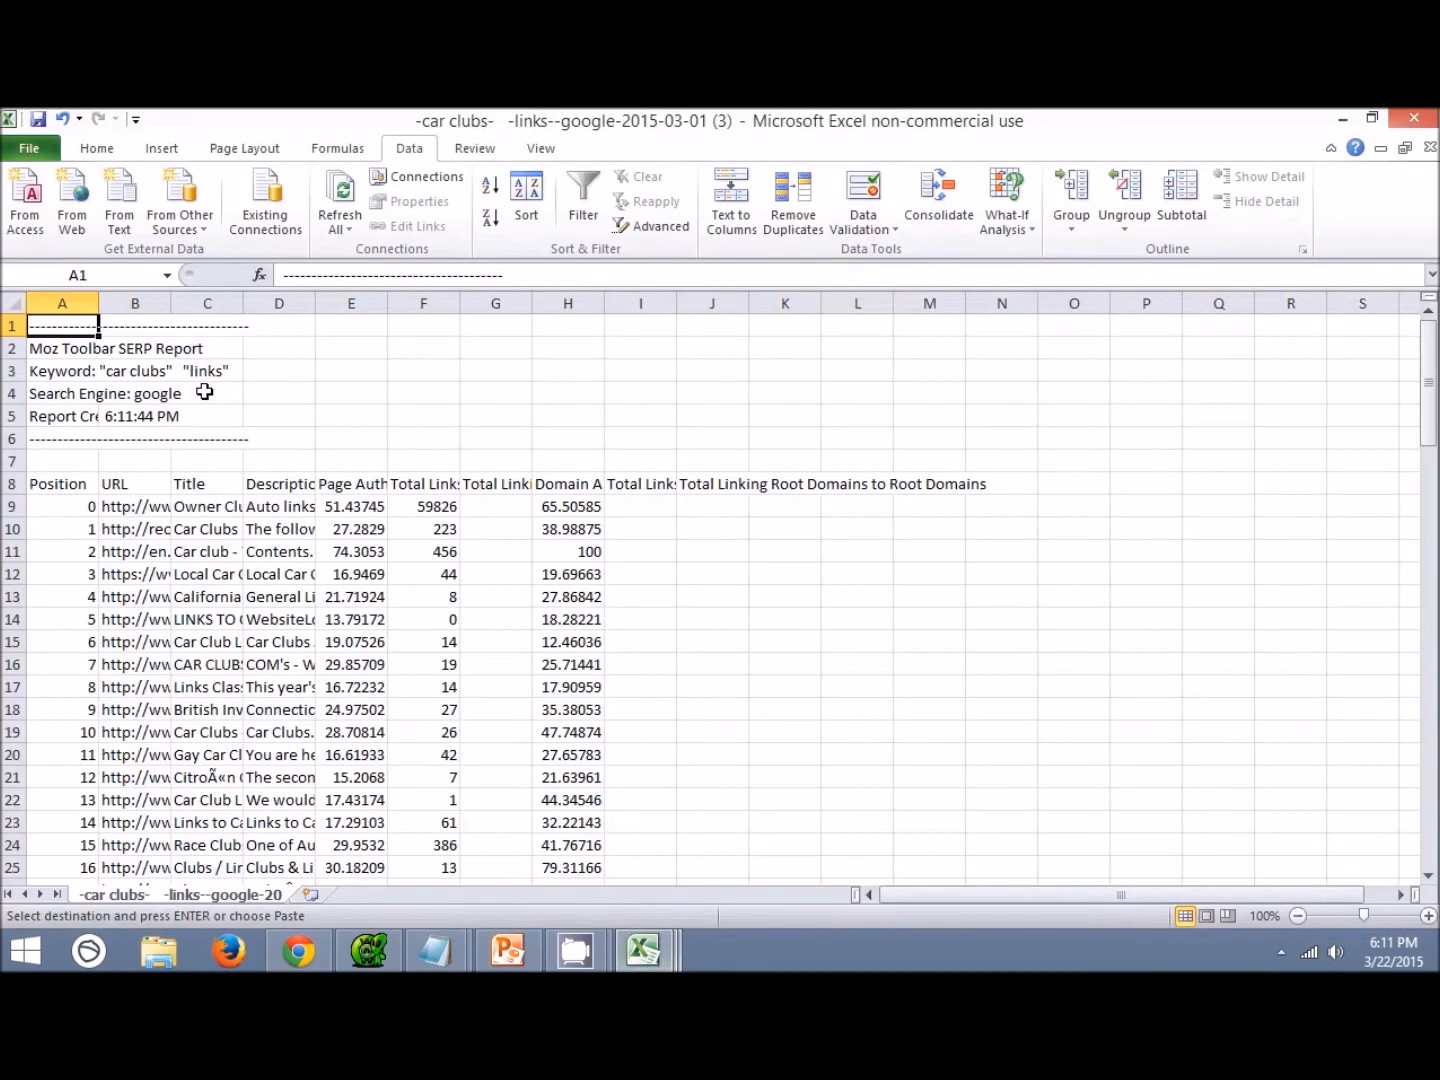
Turn on filtering for the header row in row 8 and filter the URL column to addresses containing "link".
click(162, 486)
click(582, 200)
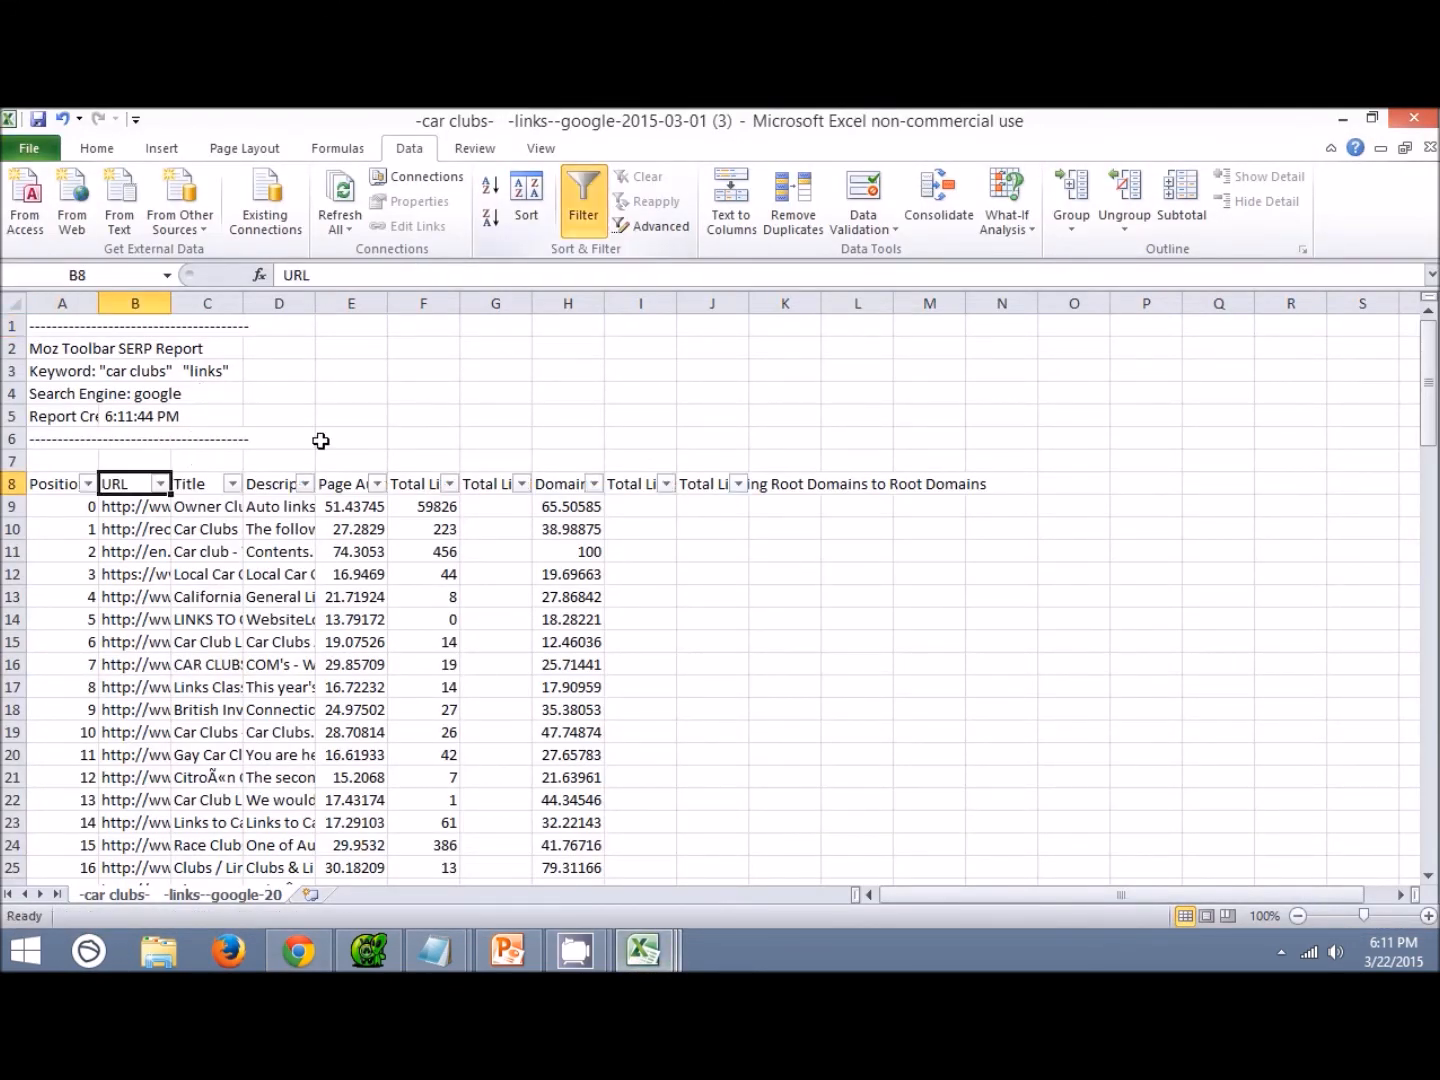
click(160, 483)
mouse_move(262, 620)
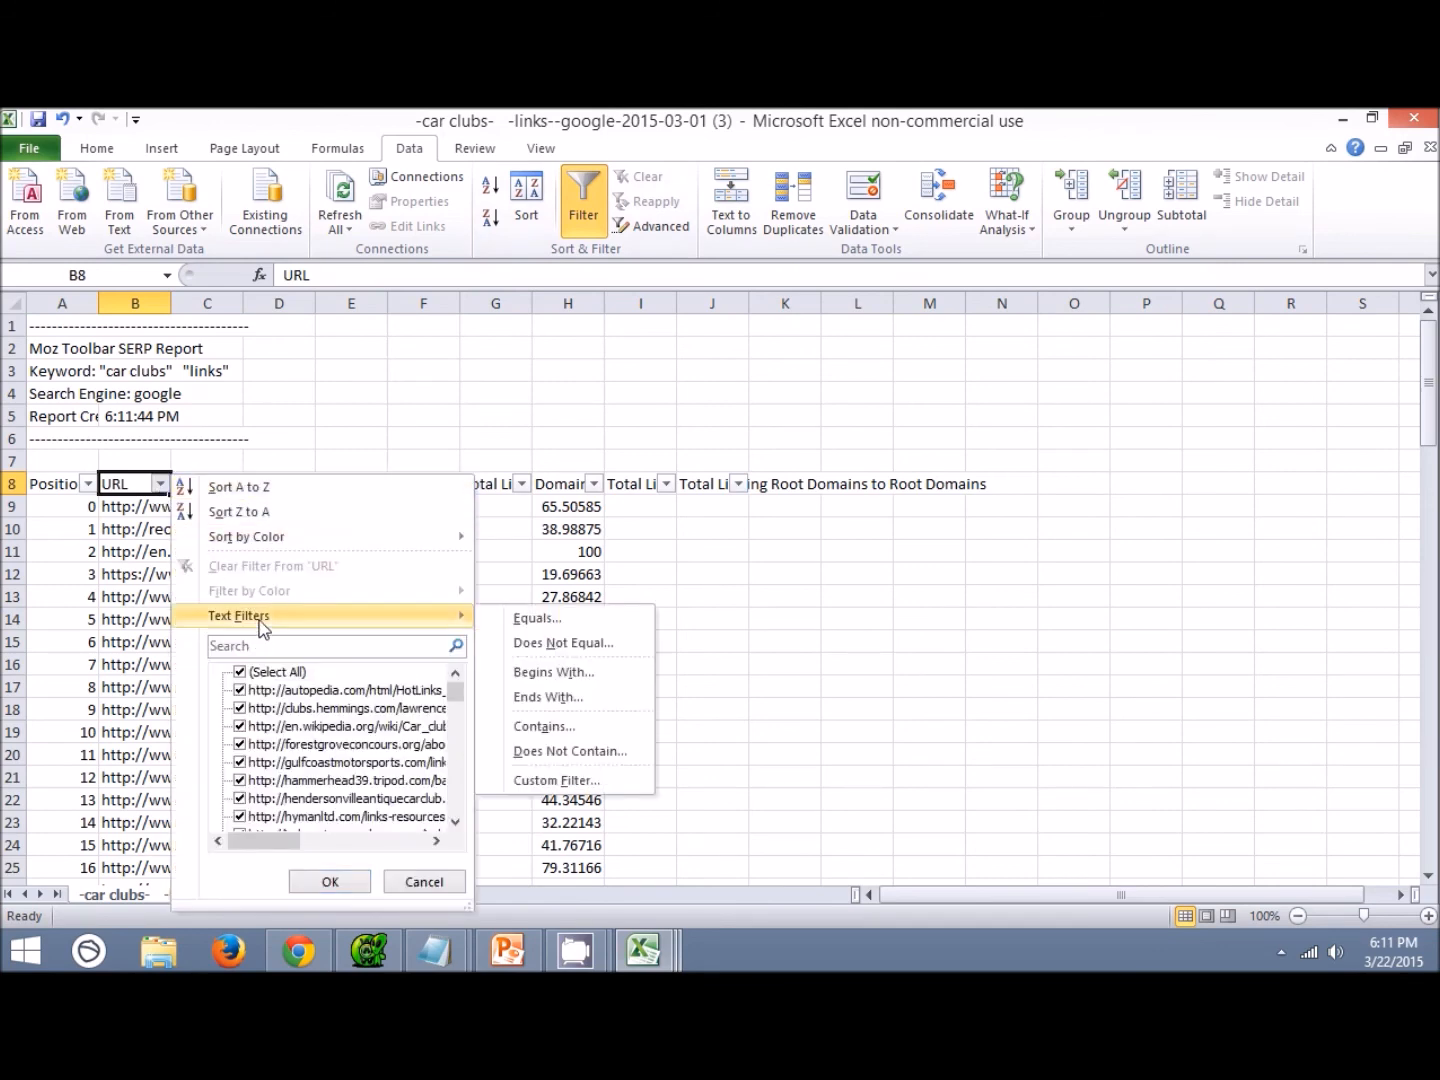
click(576, 727)
text(link)
key(Return)
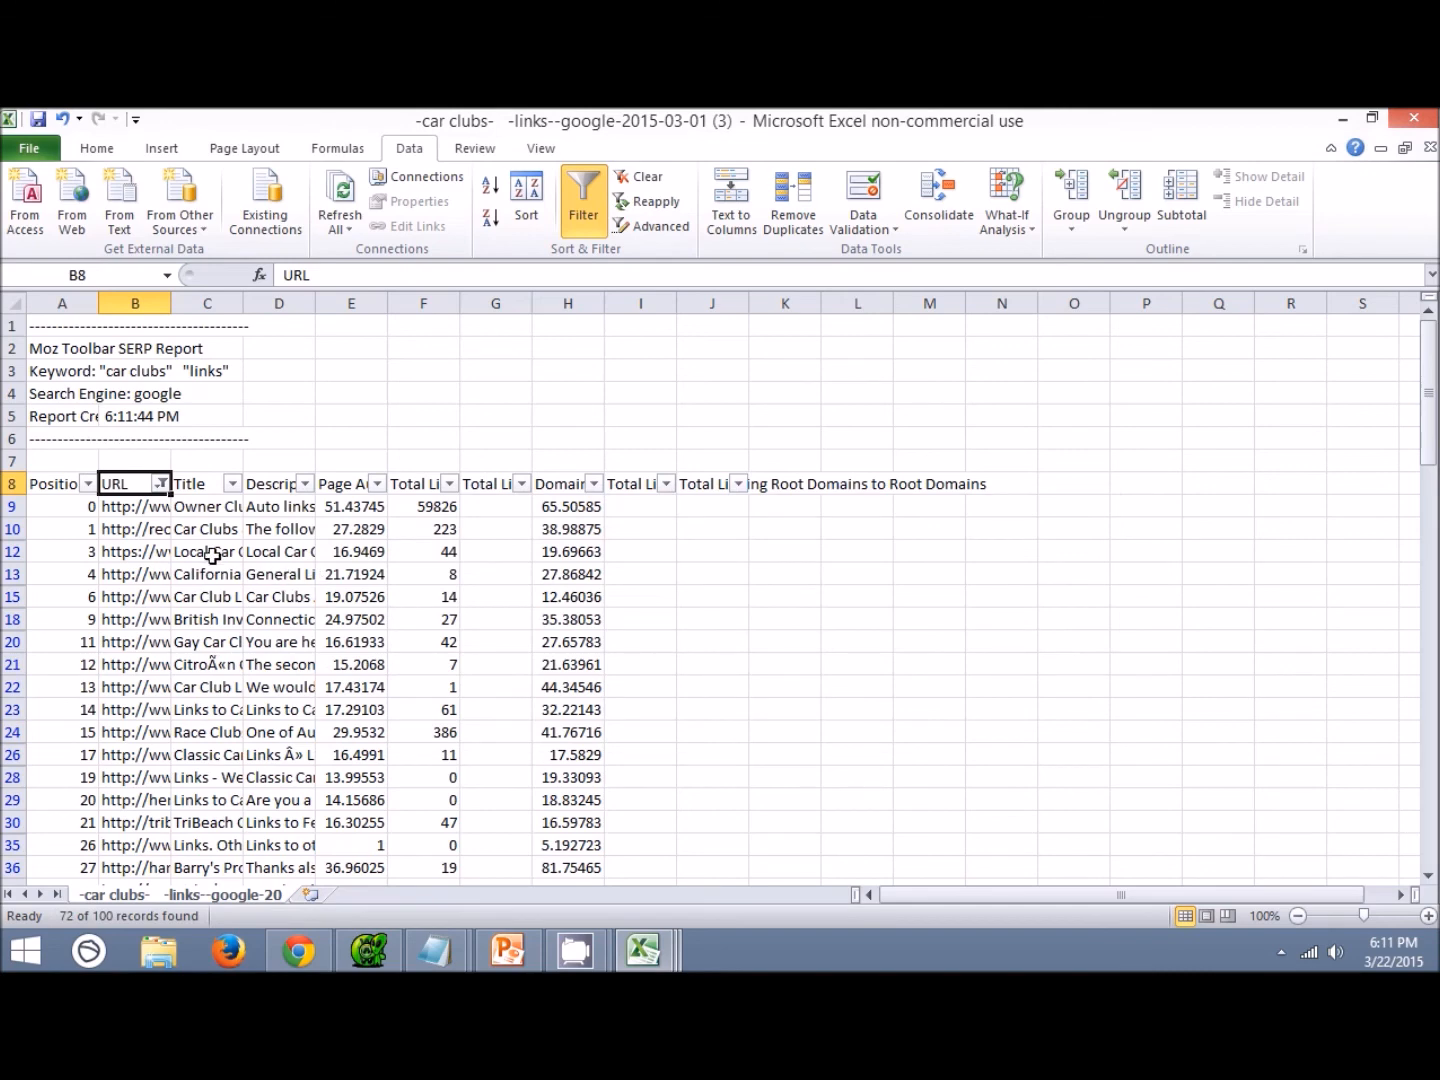
Copy all the filtered car club URLs, add them to the end of the Scraped URLs file in Notepad, and return to Excel.
drag(137, 507, 129, 861)
key(ctrl+c)
mouse_move(436, 950)
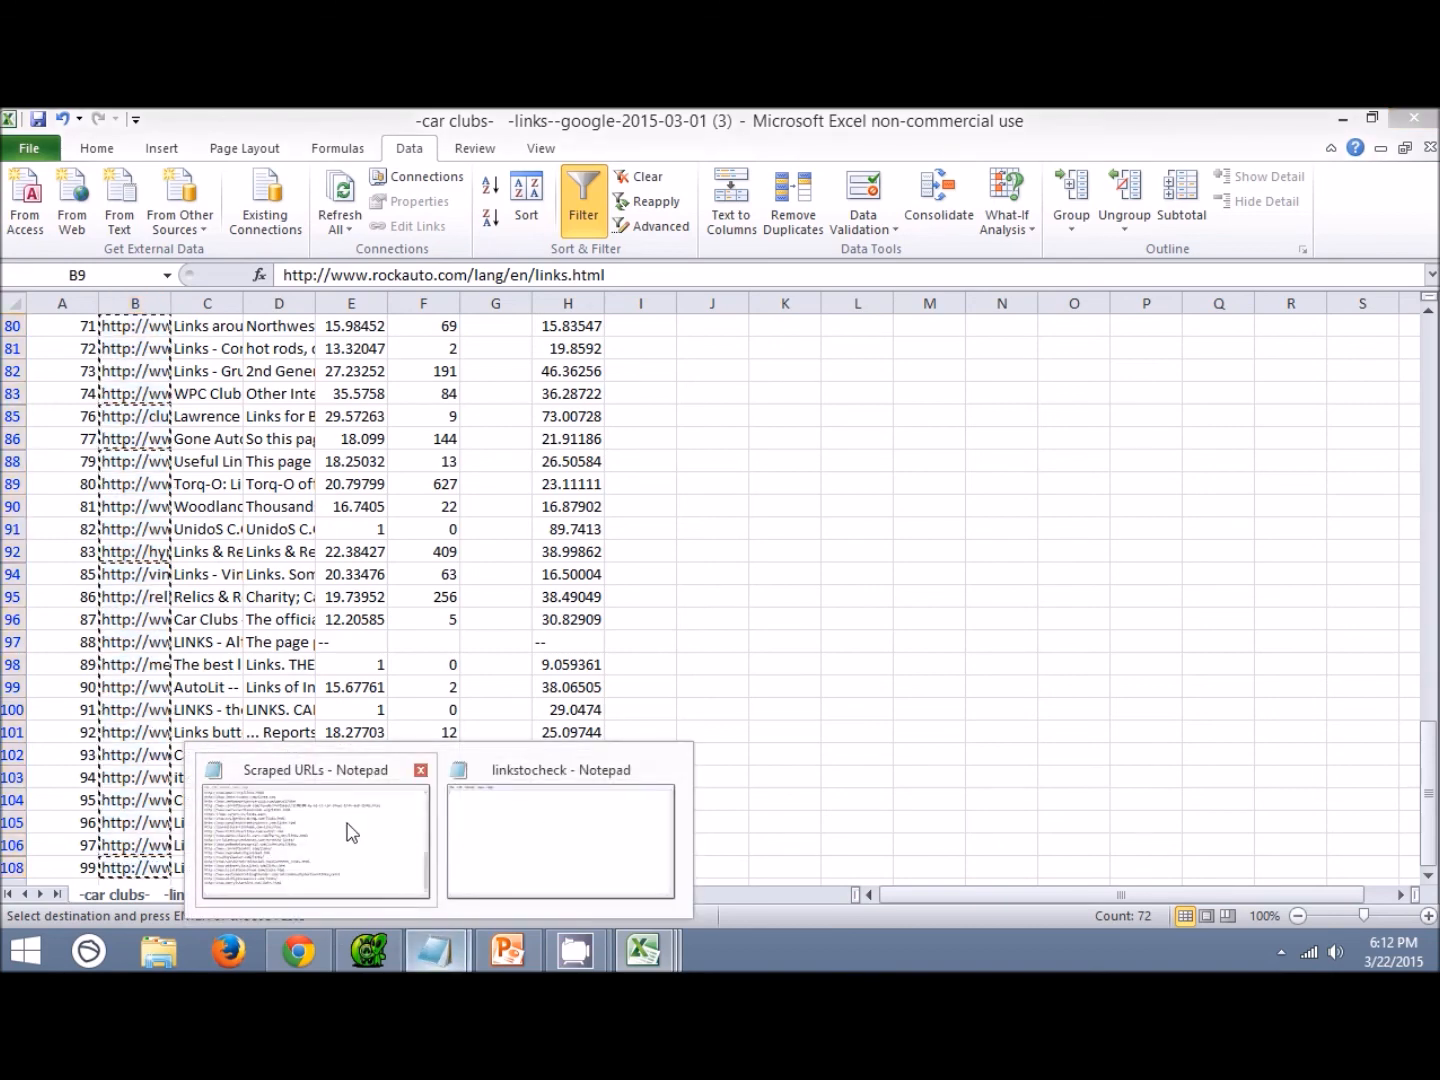
click(348, 830)
key(ctrl+v)
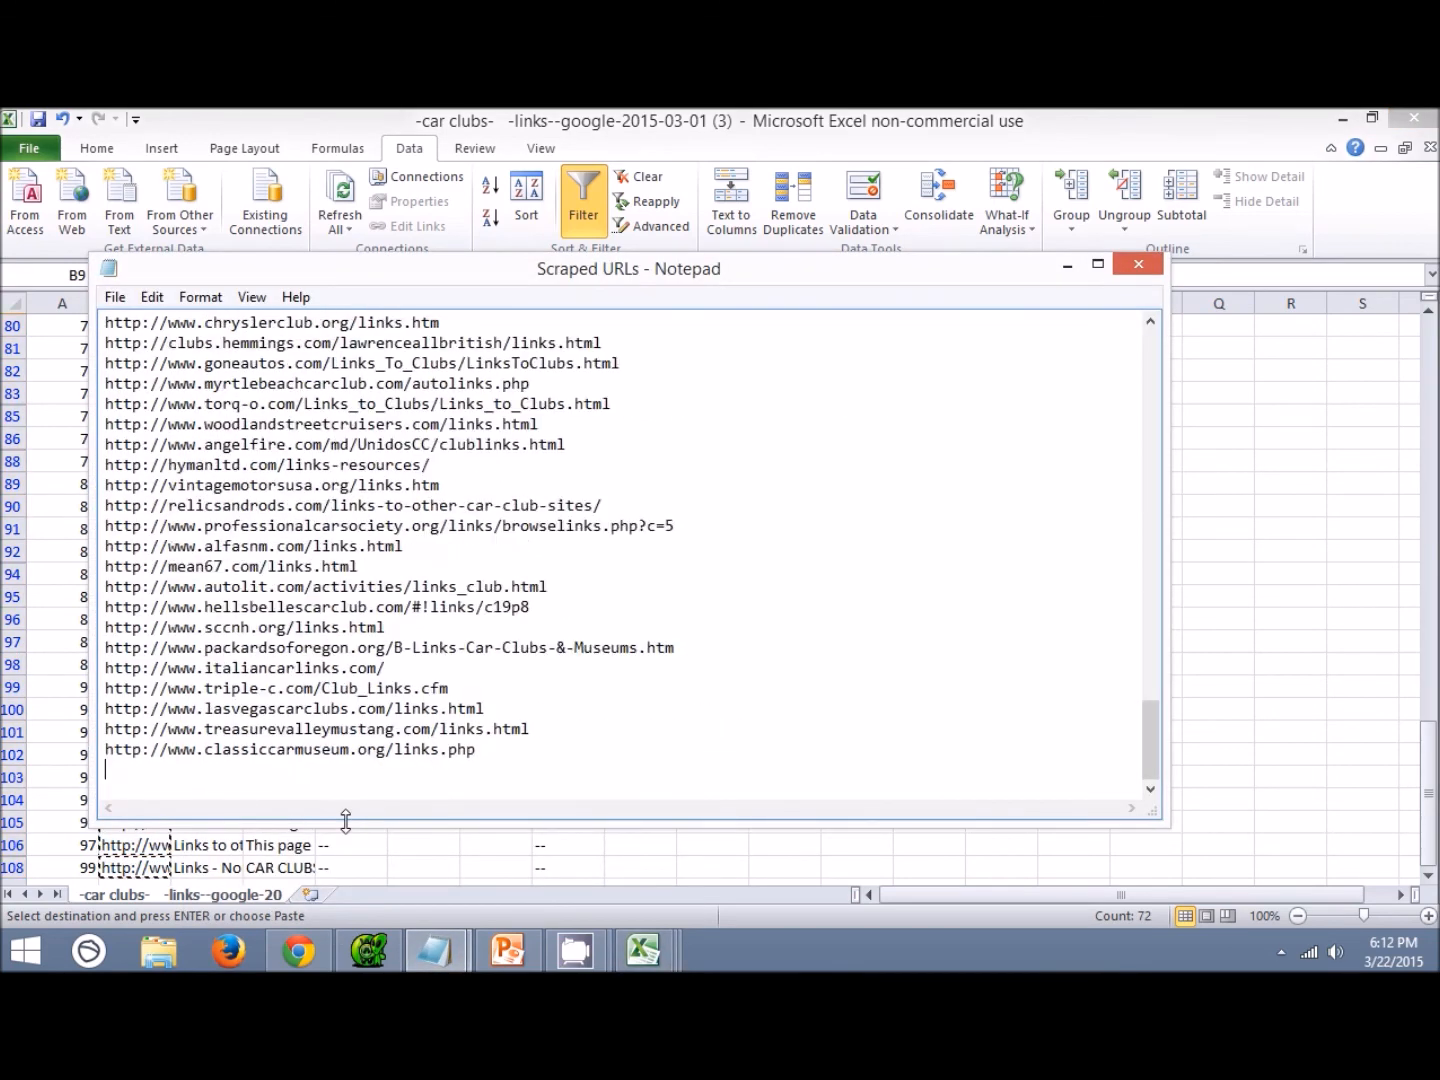
click(1372, 601)
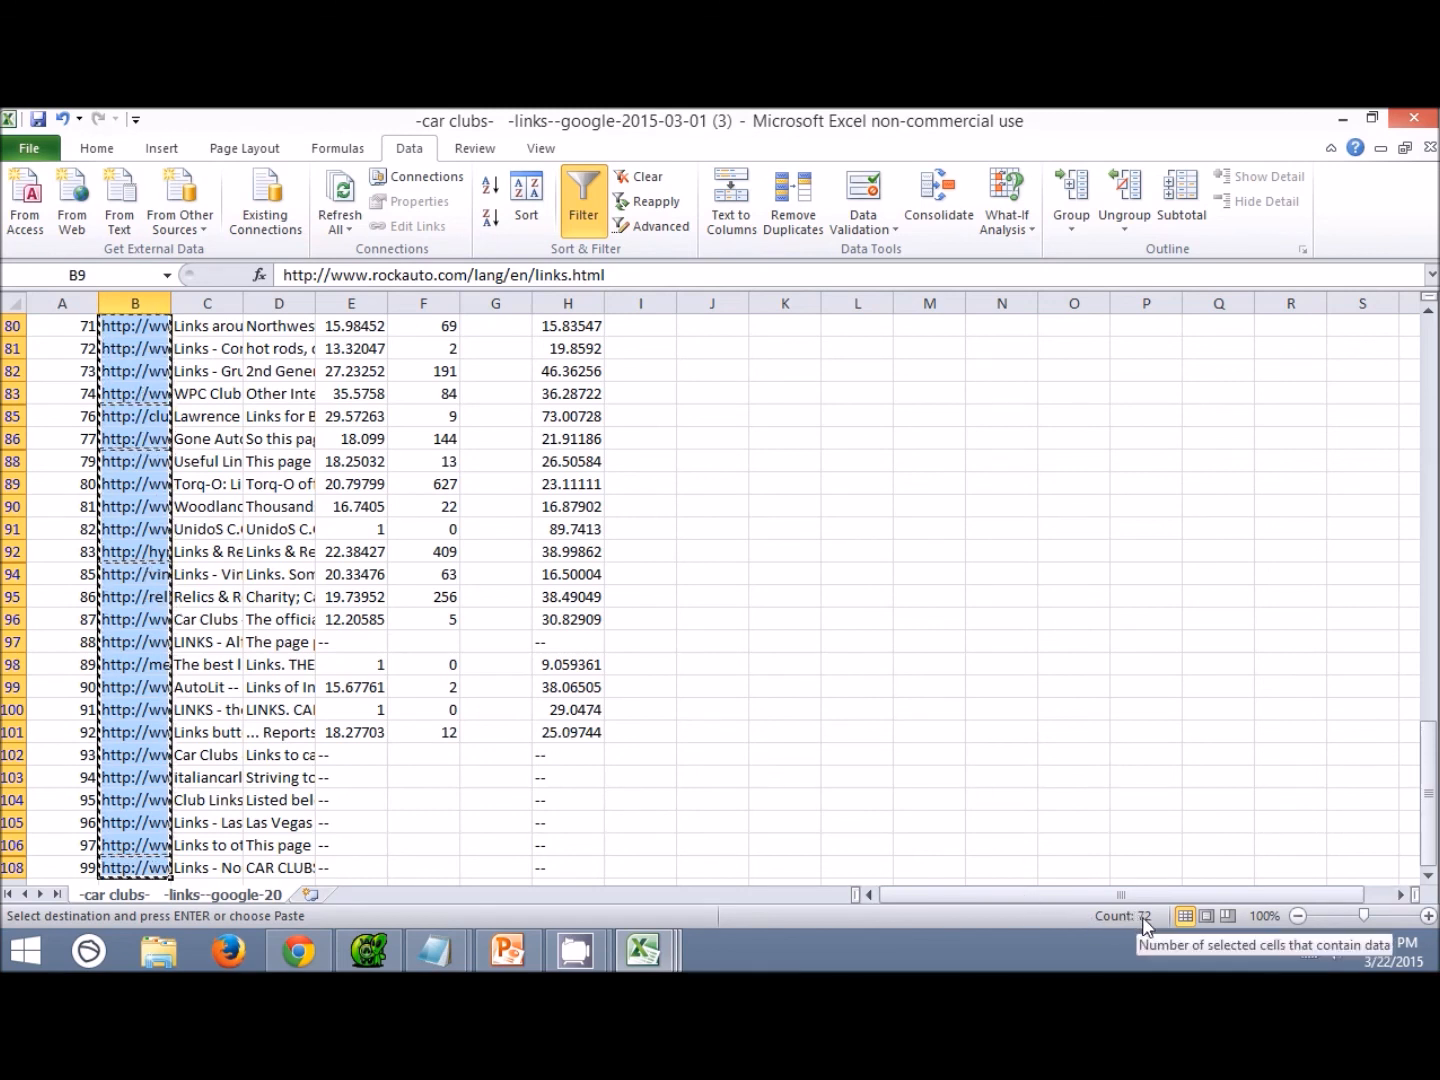
Switch to Chrome and open the second page of the "car clubs" + "links" search results.
click(322, 951)
drag(1432, 213, 1432, 890)
click(584, 792)
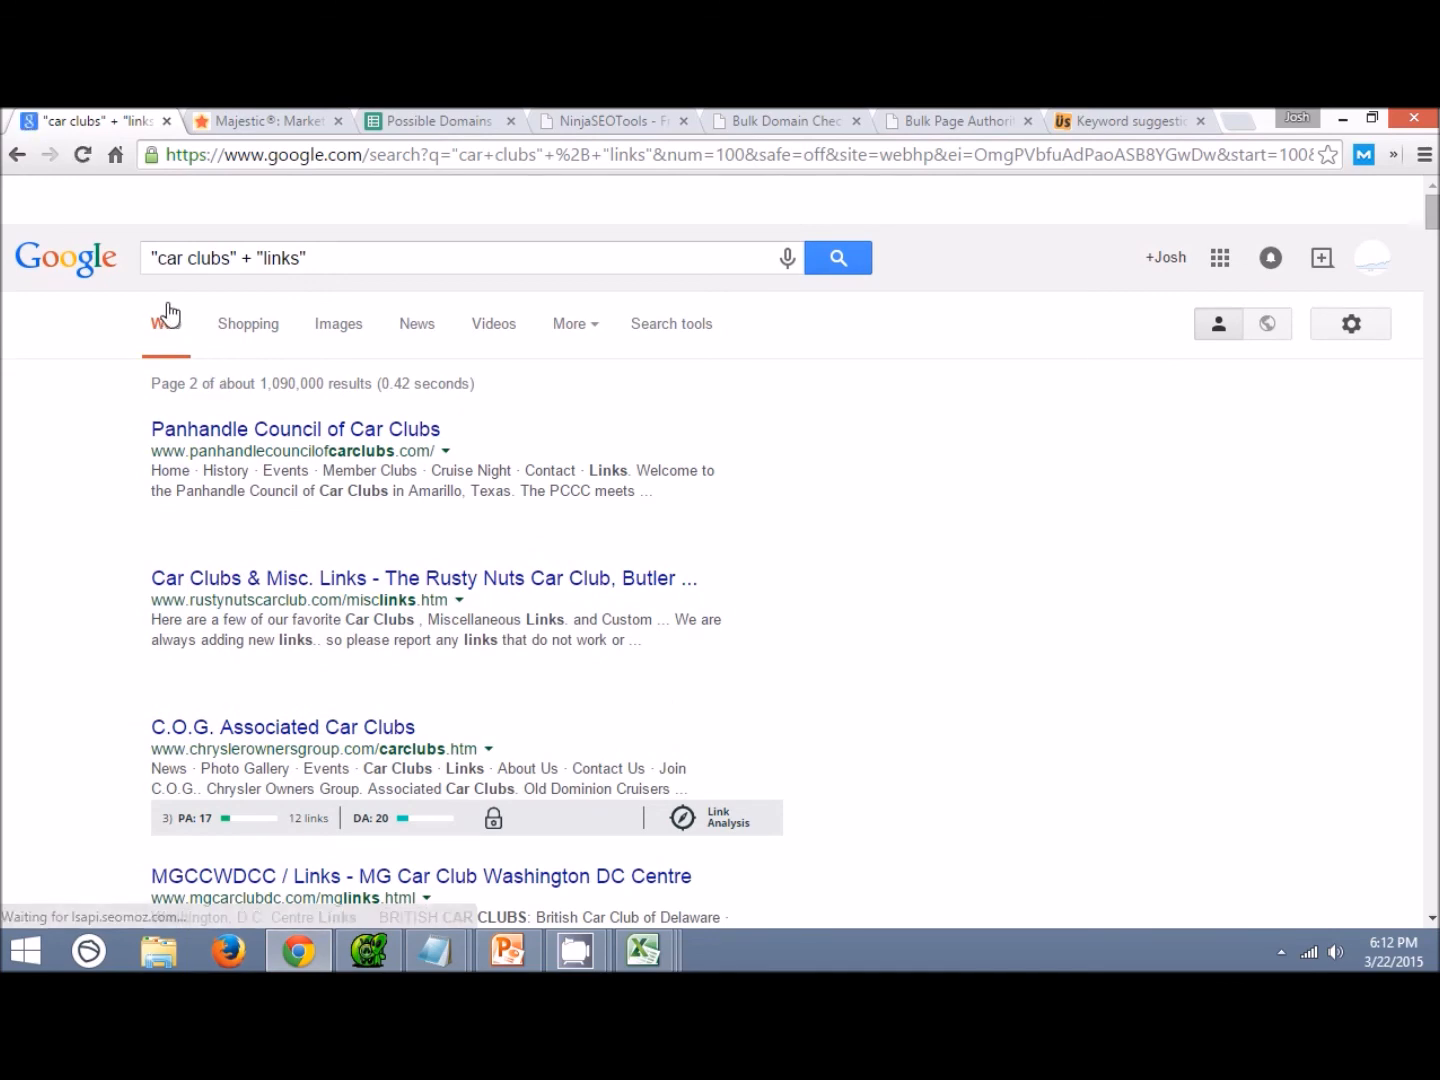
Skim the results for addresses with a links page, open the Boston Chapter BMW CCA Web Links result and look through its link sections.
scroll(160, 311, down, 3)
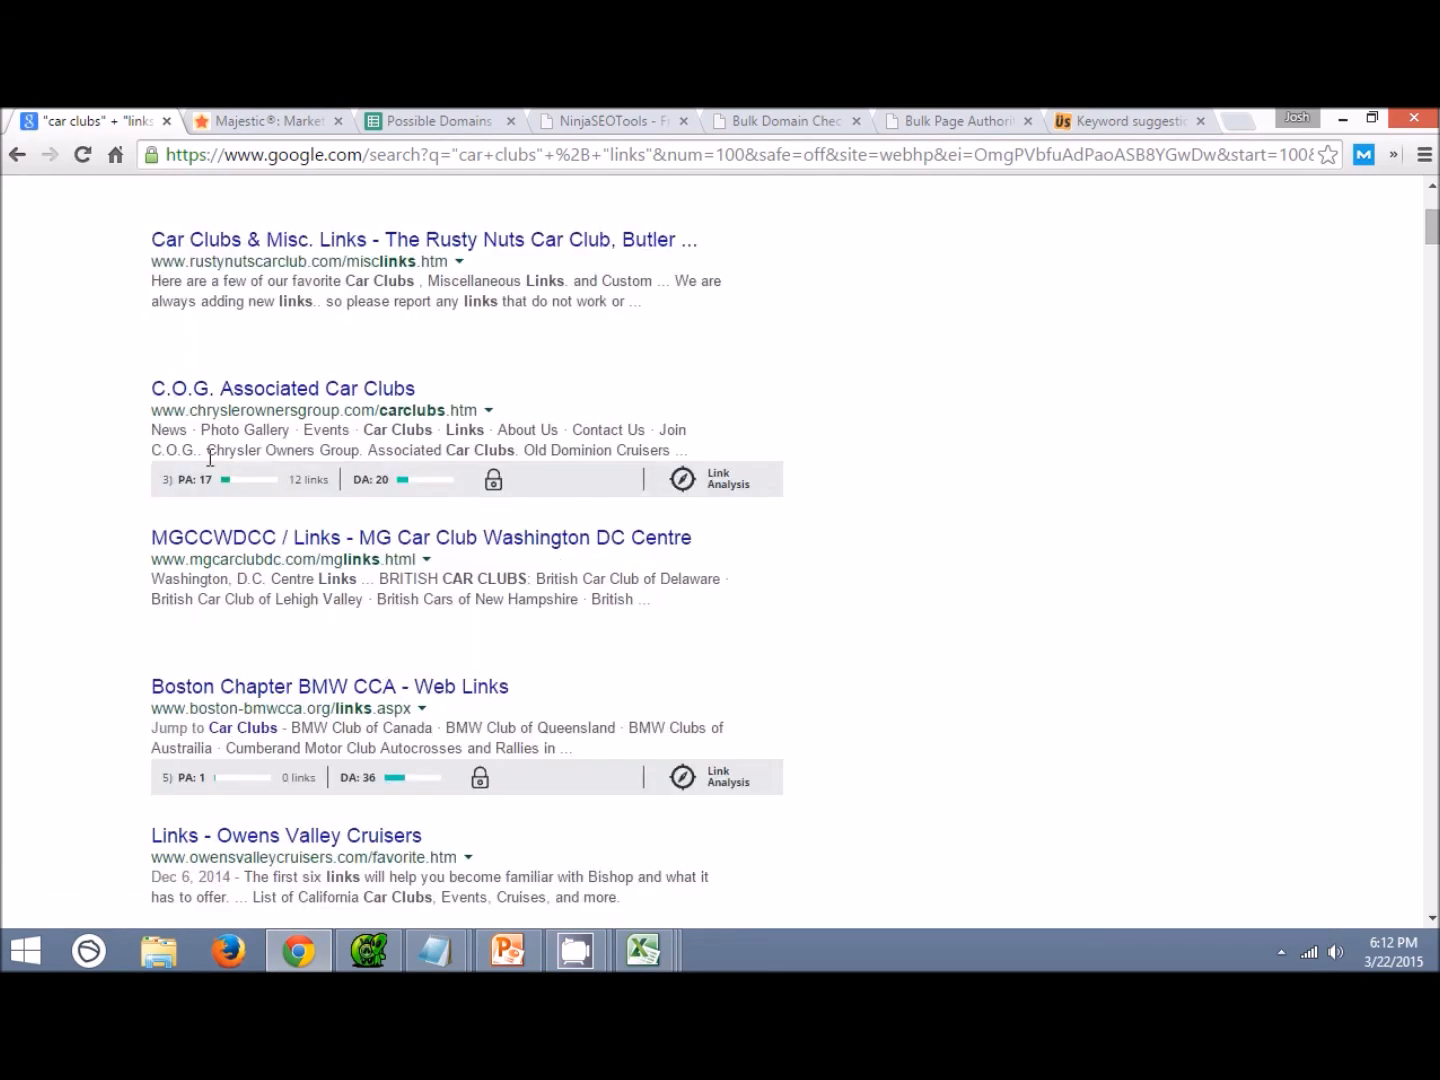
scroll(217, 570, down, 2)
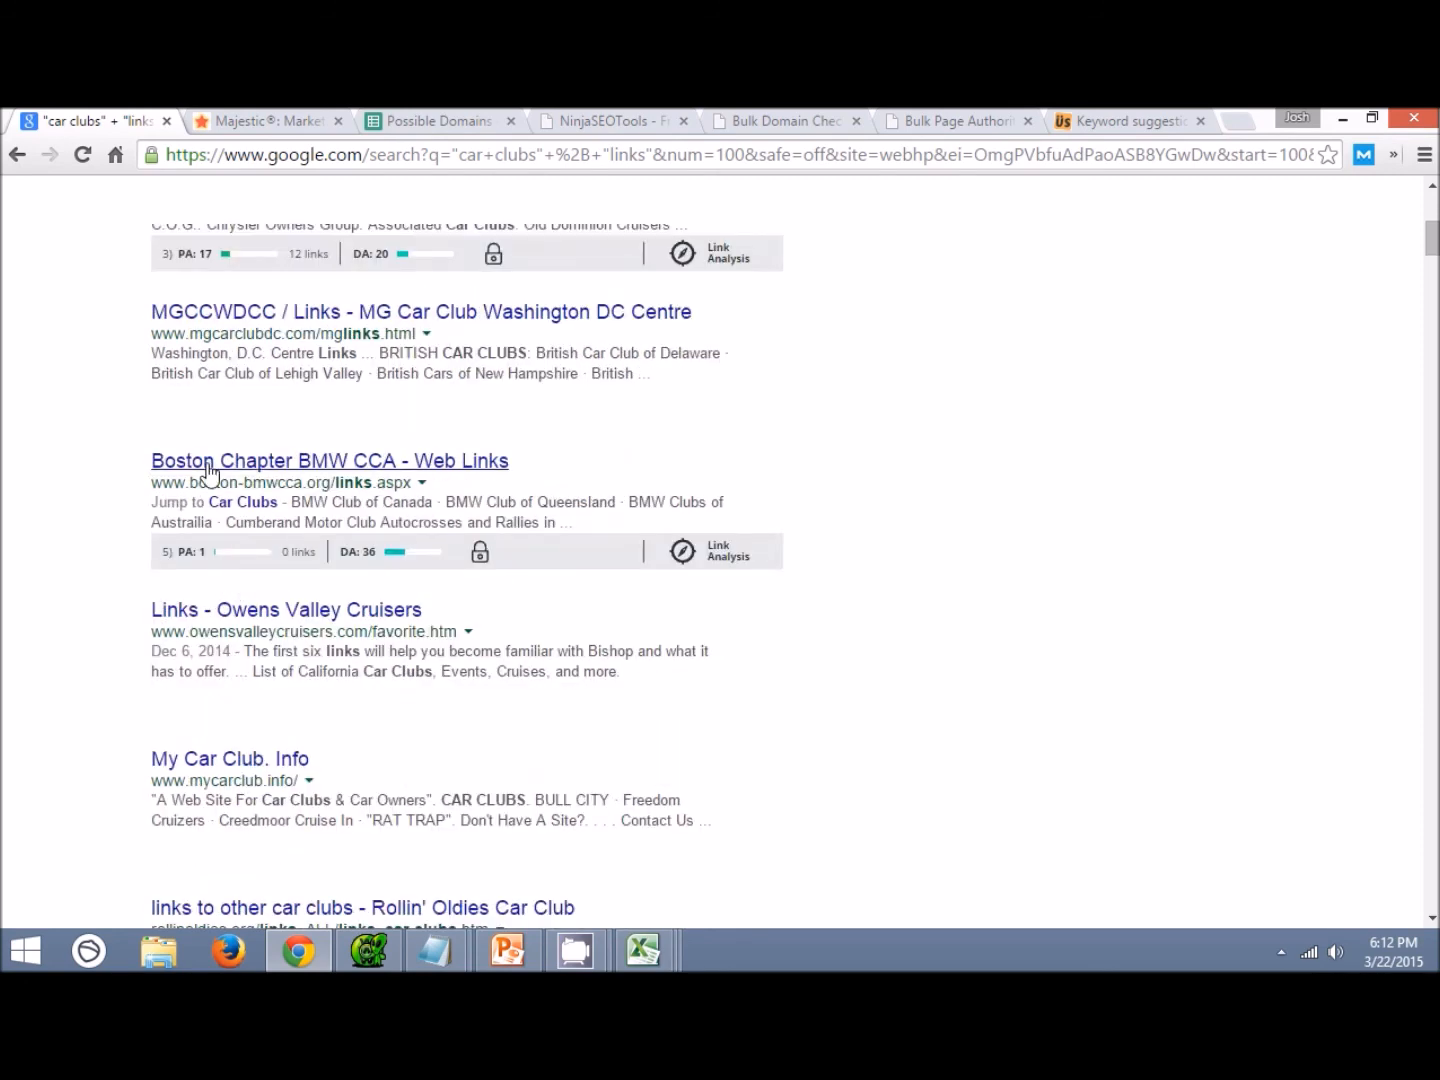
drag(340, 481, 398, 483)
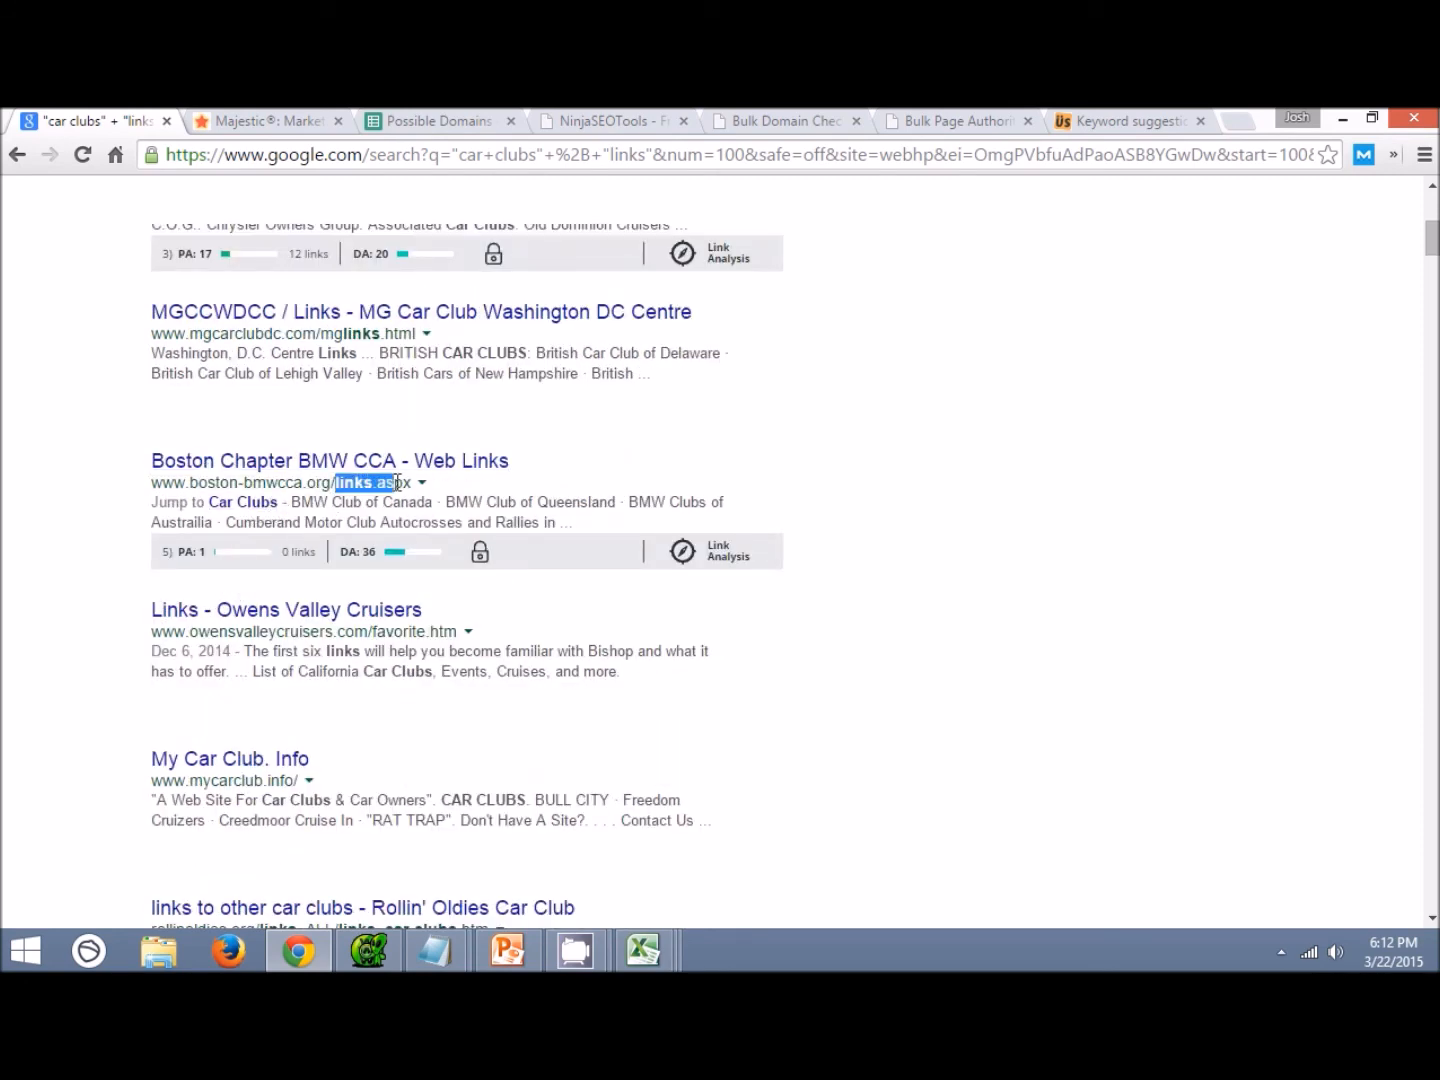
click(373, 462)
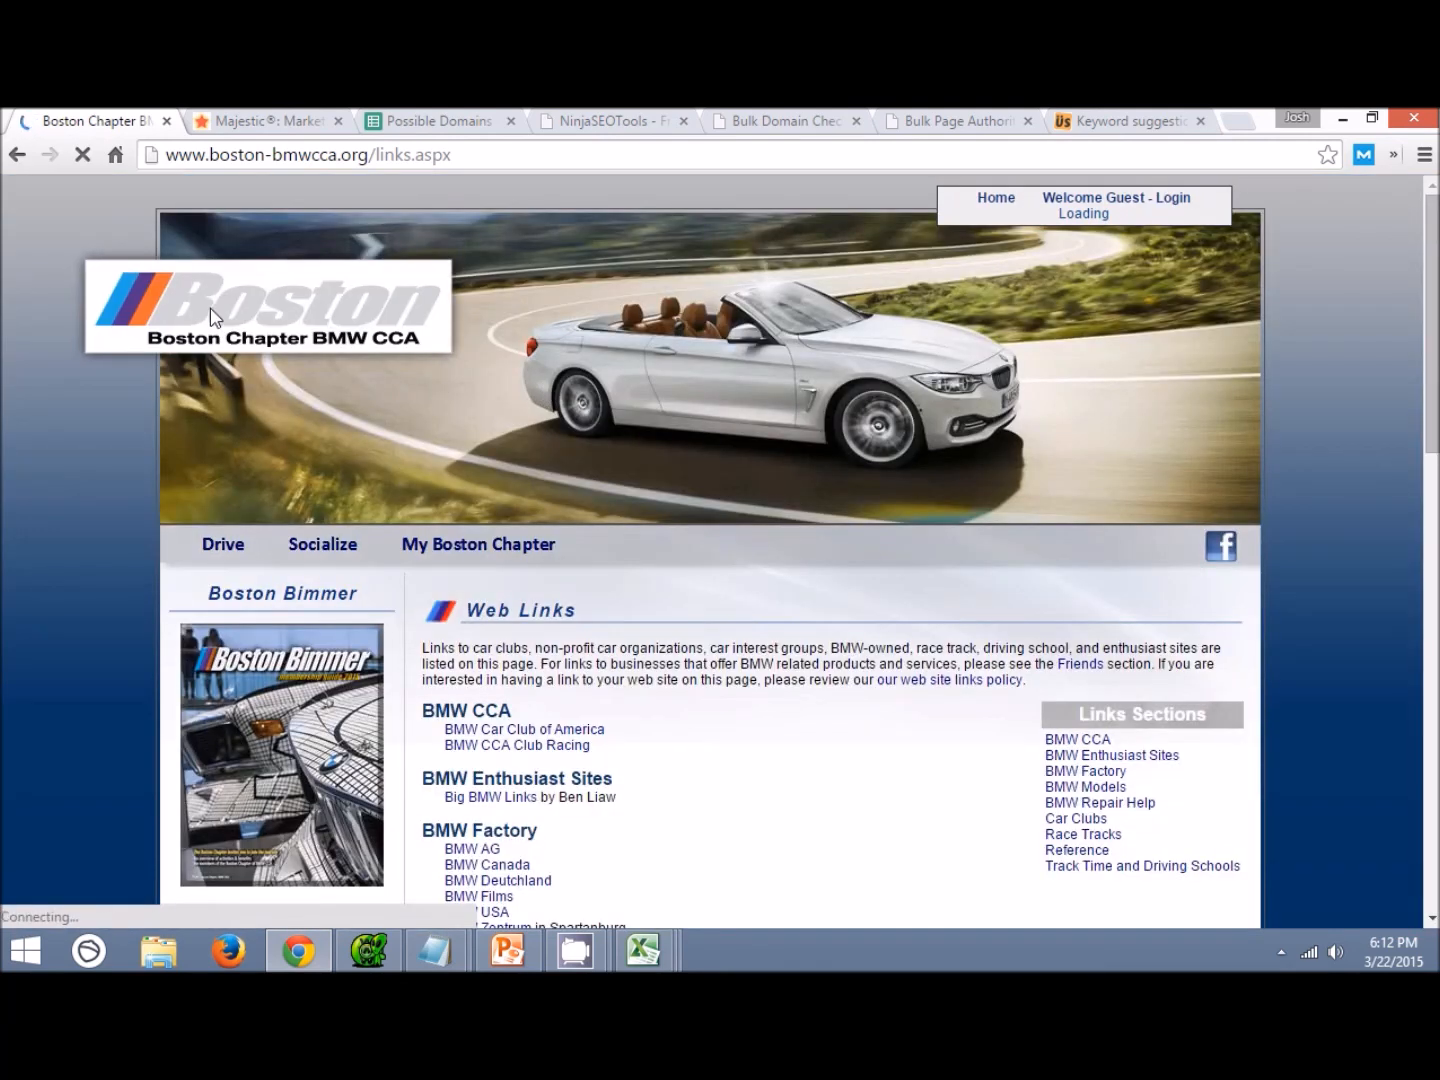
scroll(410, 354, down, 5)
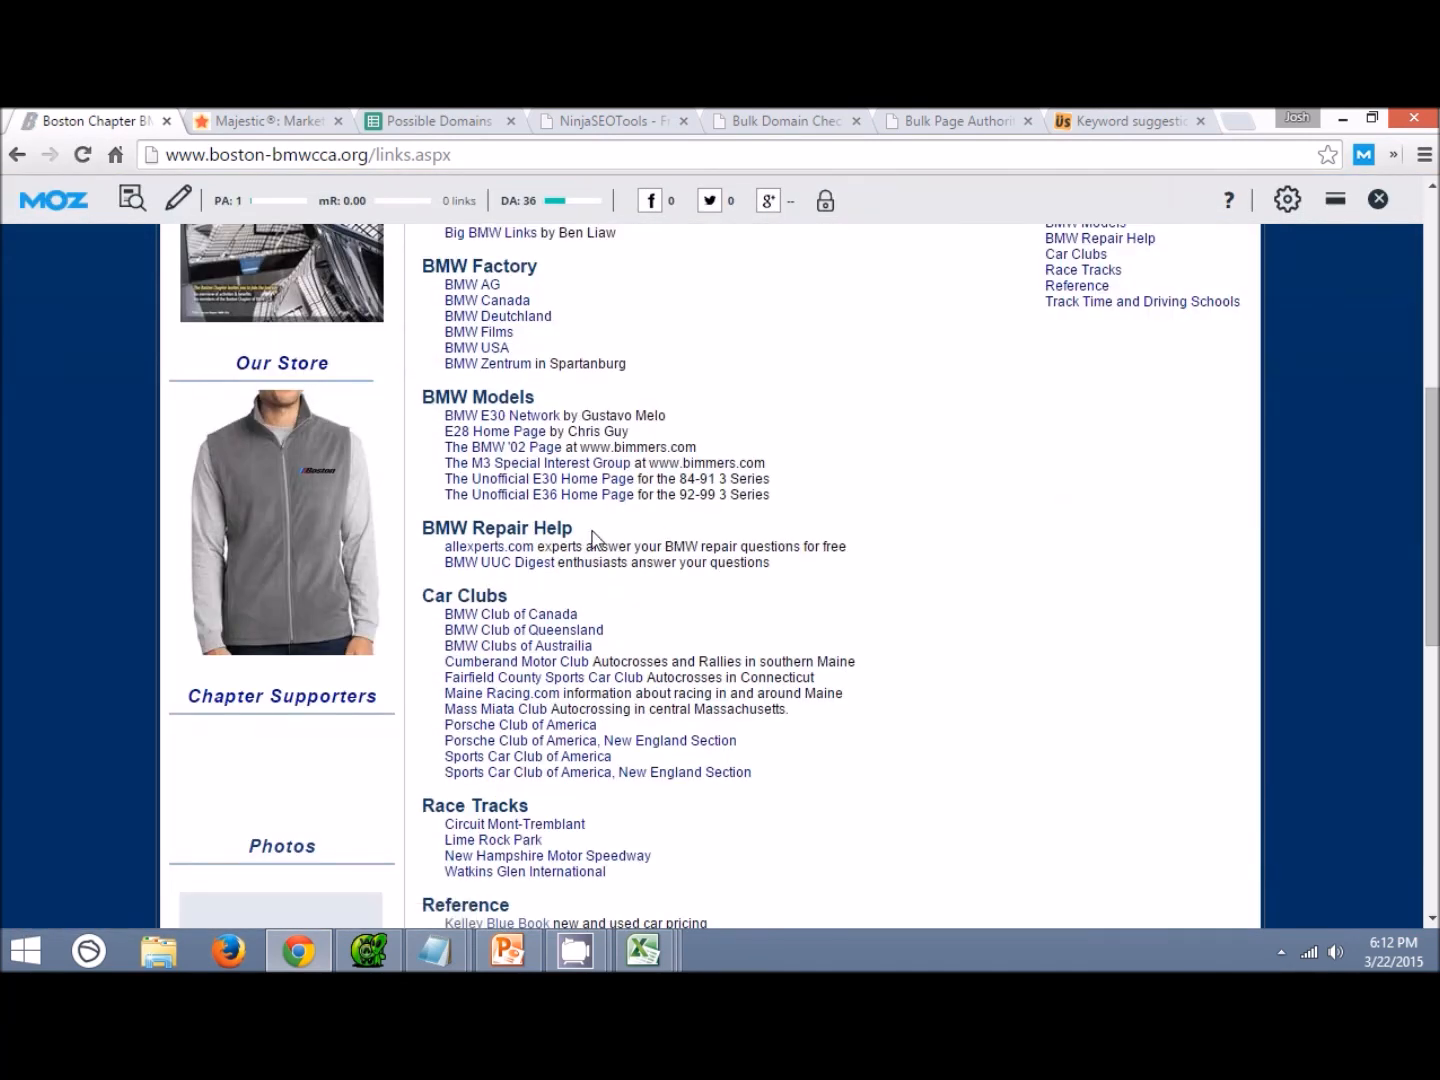
Look through all the link sections of the Boston Chapter BMW CCA Web Links page and return to the search results.
scroll(662, 438, up, 2)
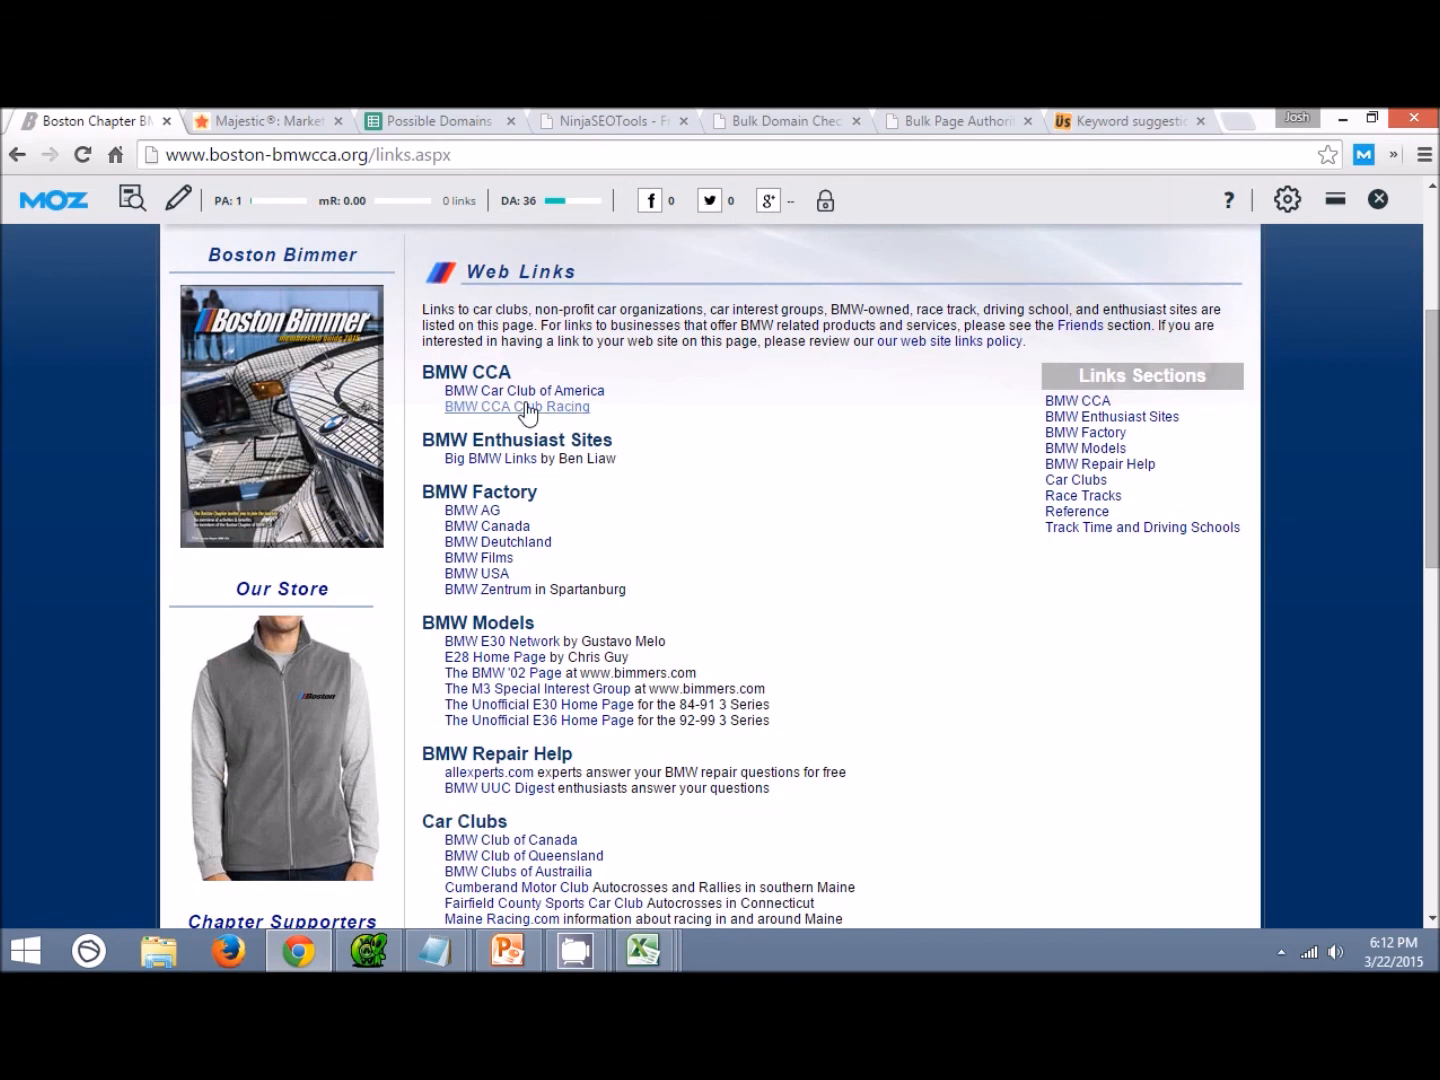
scroll(487, 563, down, 5)
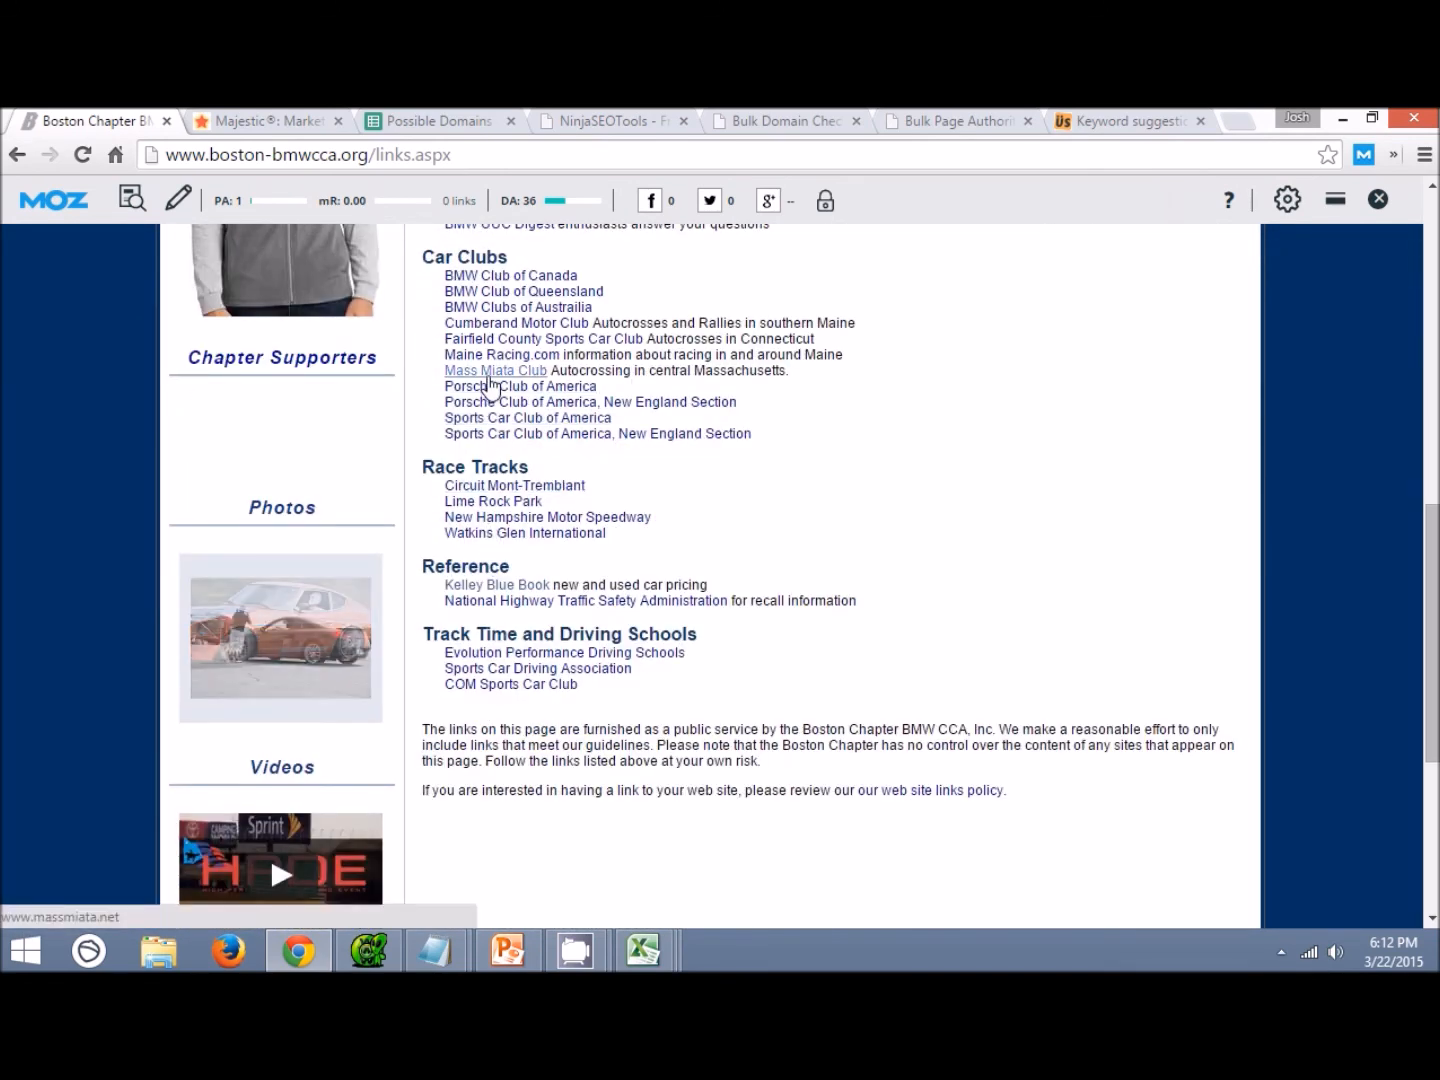
scroll(496, 440, down, 2)
scroll(491, 483, up, 7)
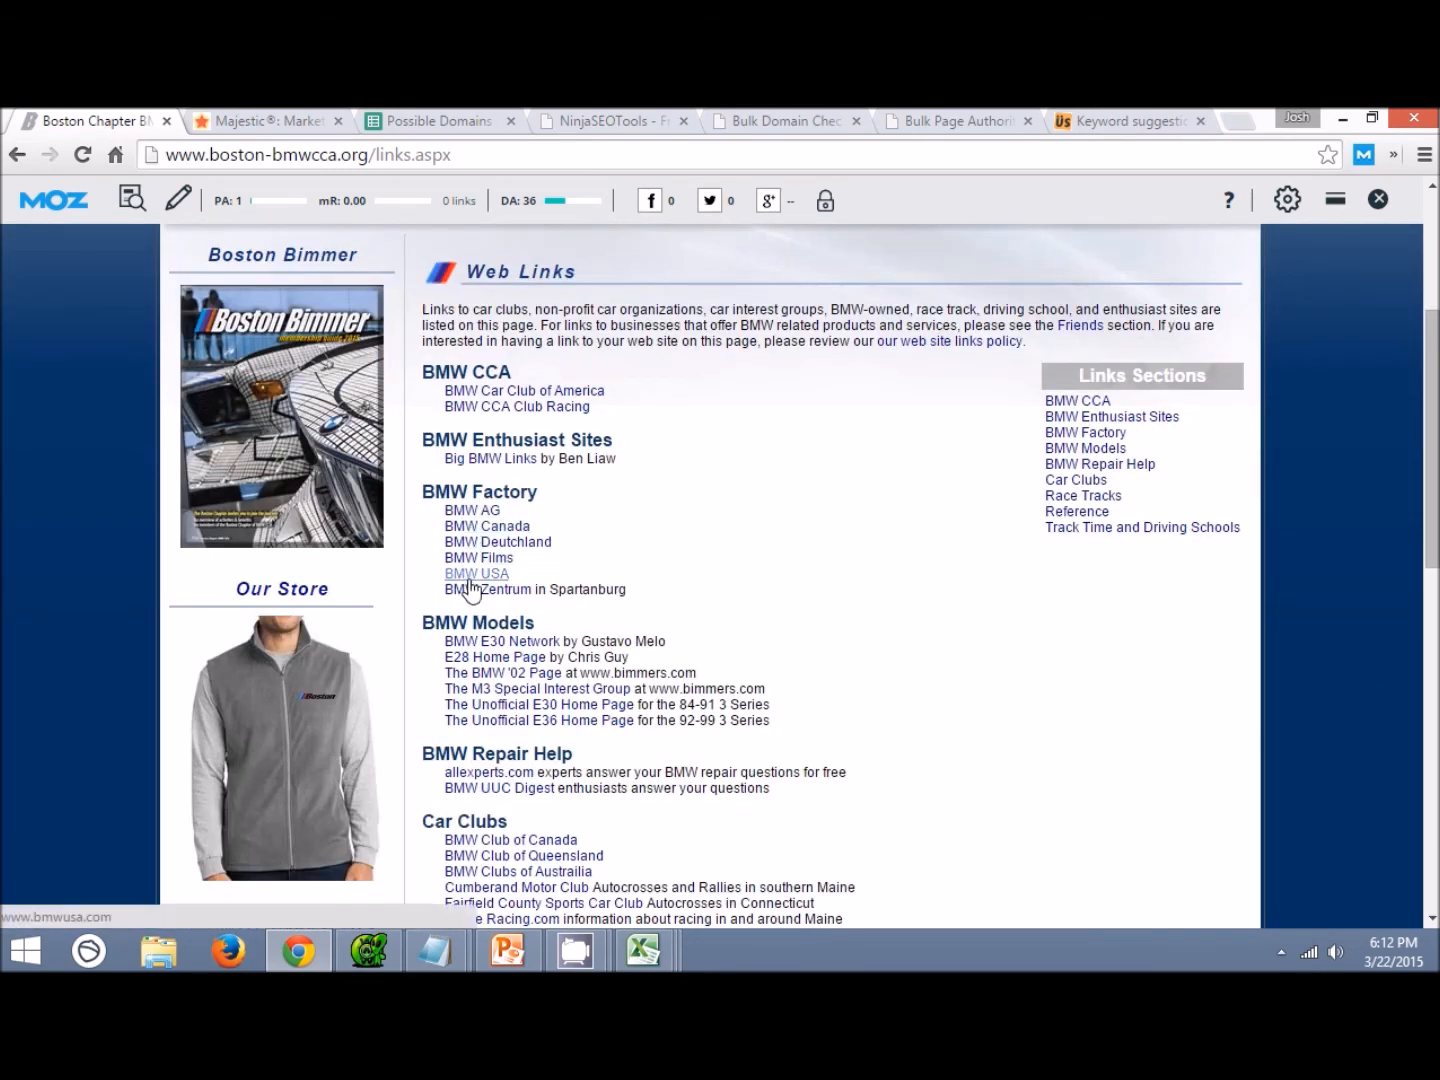
key(alt+Left)
Open the Sunday Afternoon Car Klub links result, skim its list of links, and go back to the search results.
scroll(382, 445, down, 3)
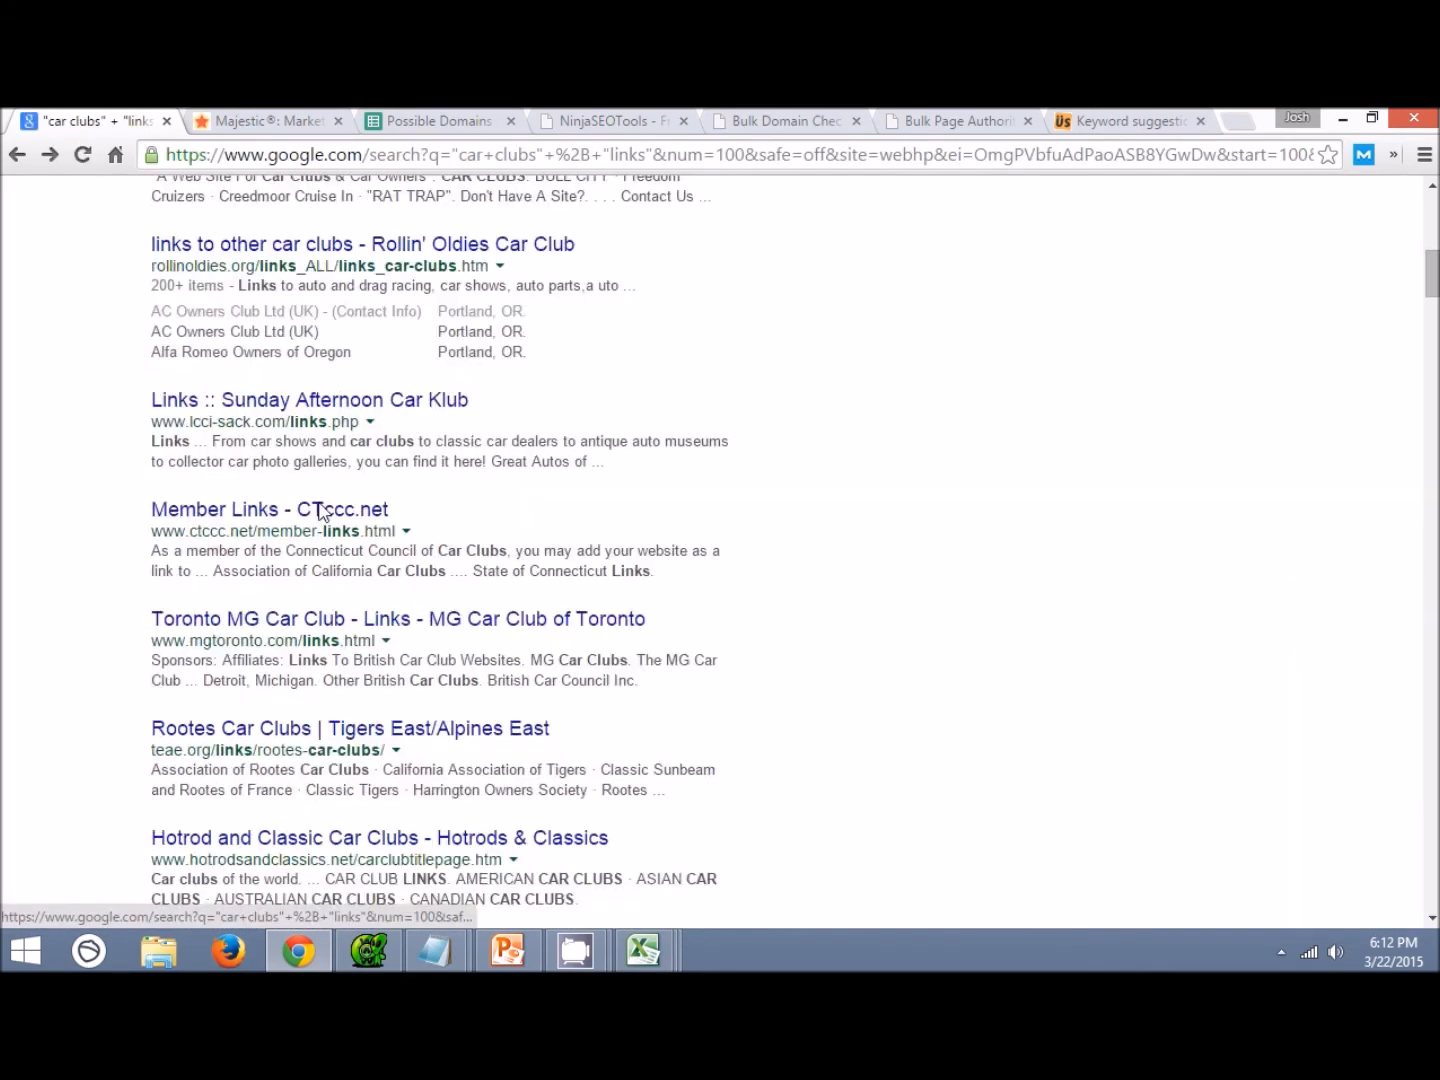
scroll(350, 515, down, 2)
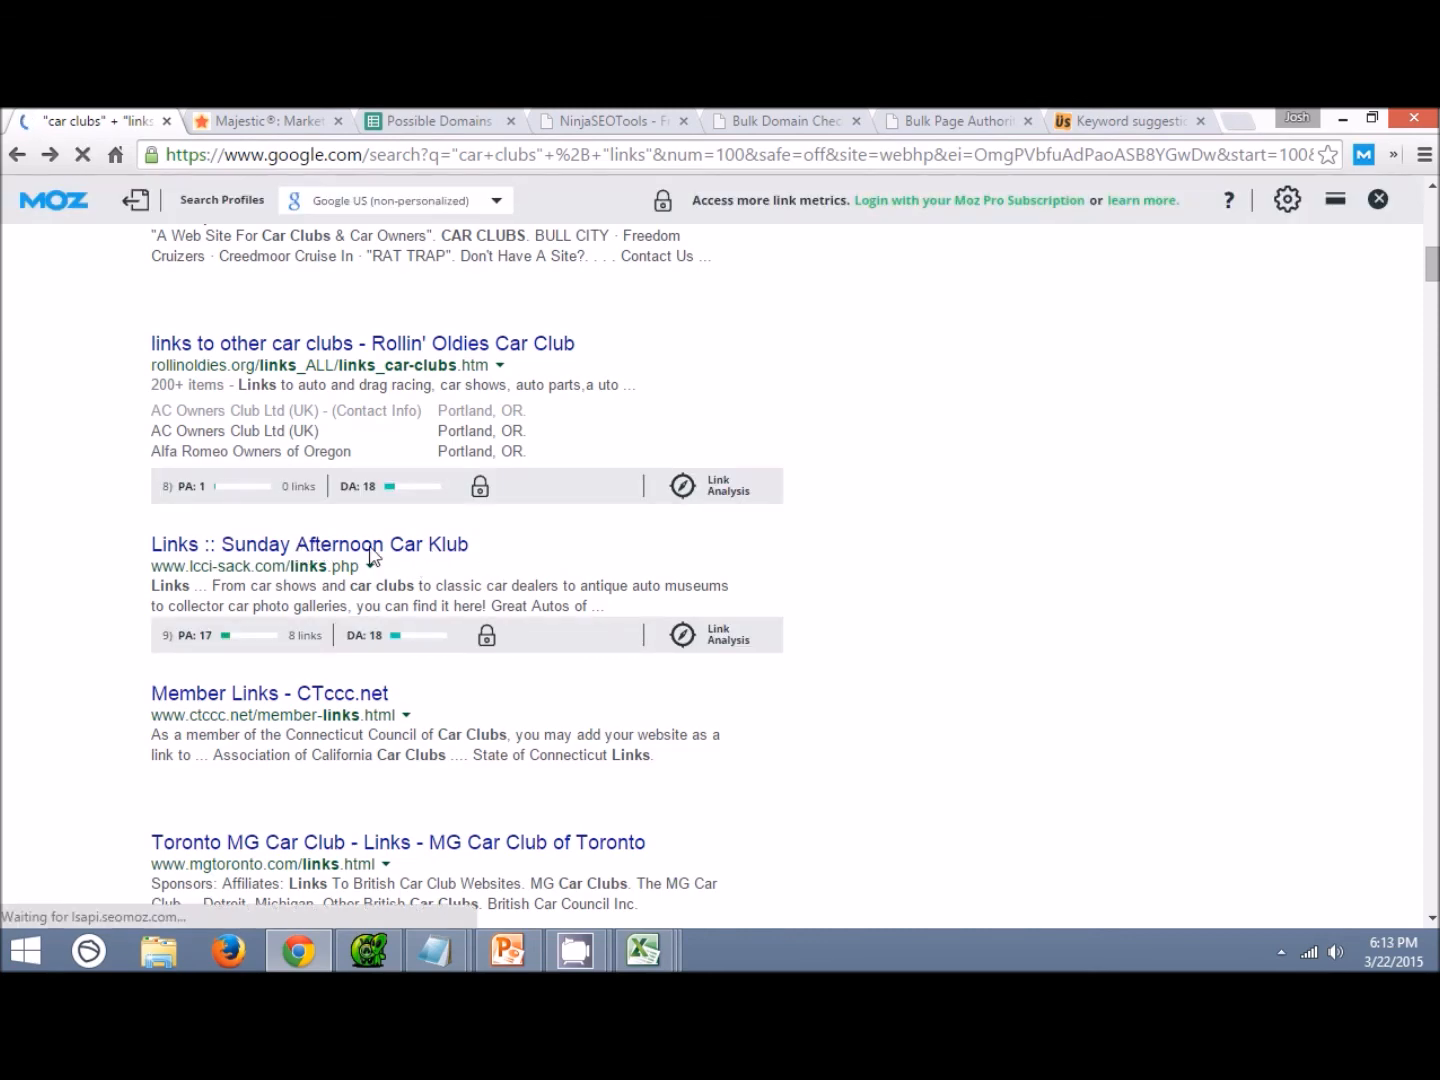
click(455, 544)
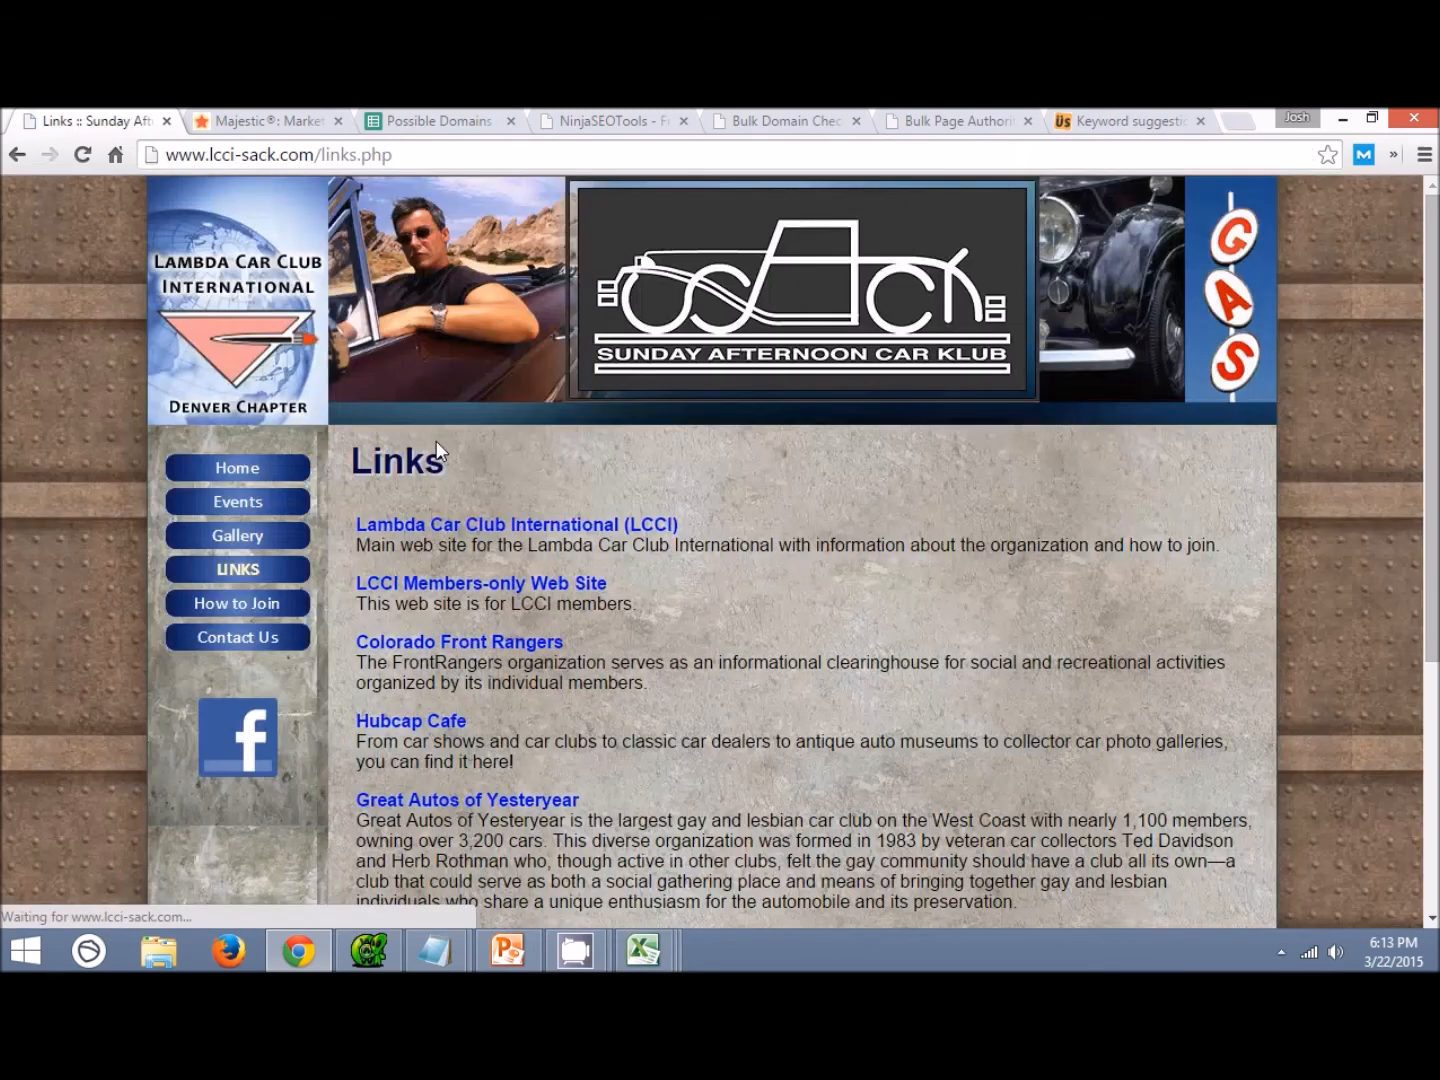
scroll(716, 449, down, 4)
scroll(625, 502, up, 4)
key(alt+Left)
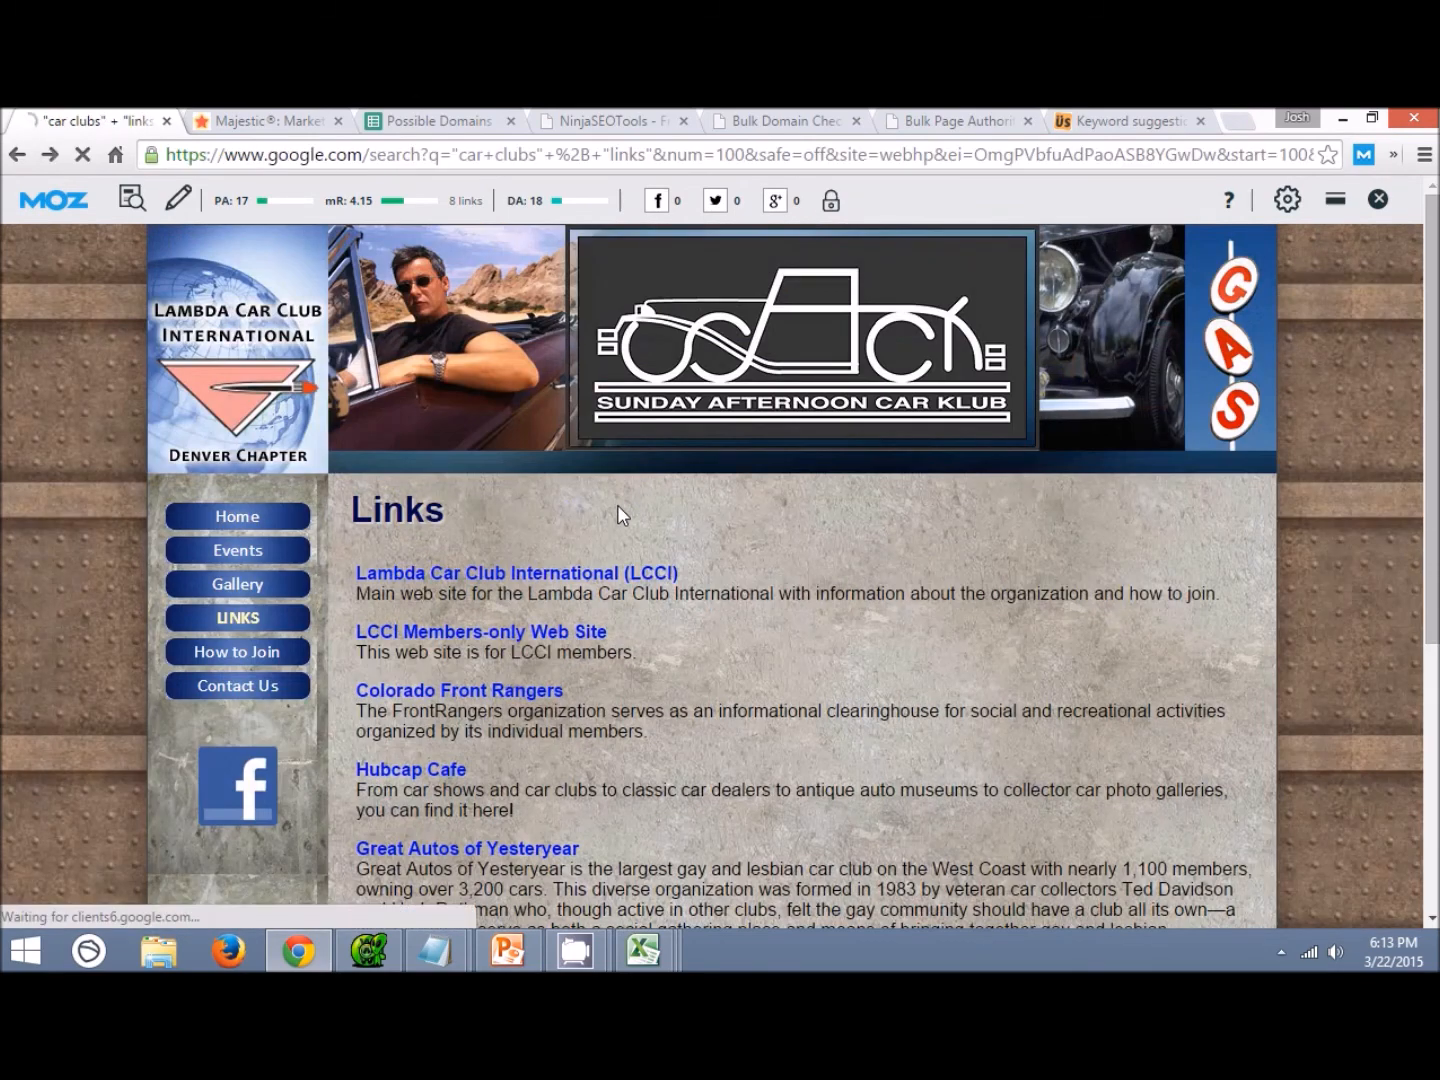
Export the second page of "car clubs" + "links" results to CSV with the Moz toolbar and open the report in Excel.
scroll(400, 562, up, 7)
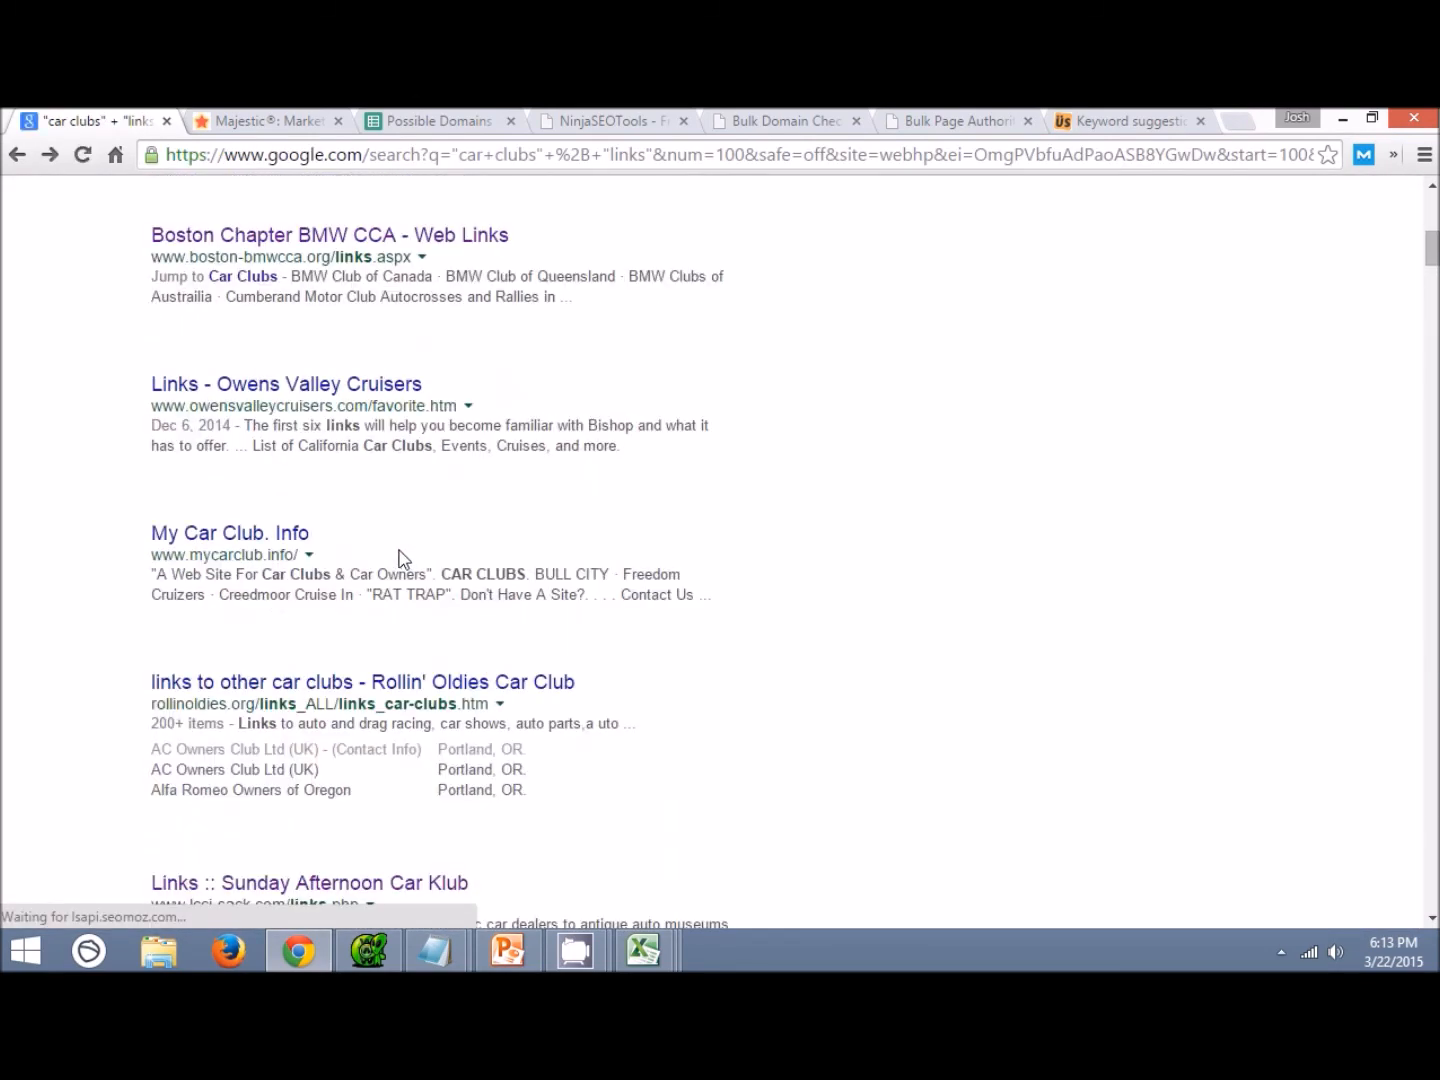
scroll(401, 561, up, 9)
click(400, 581)
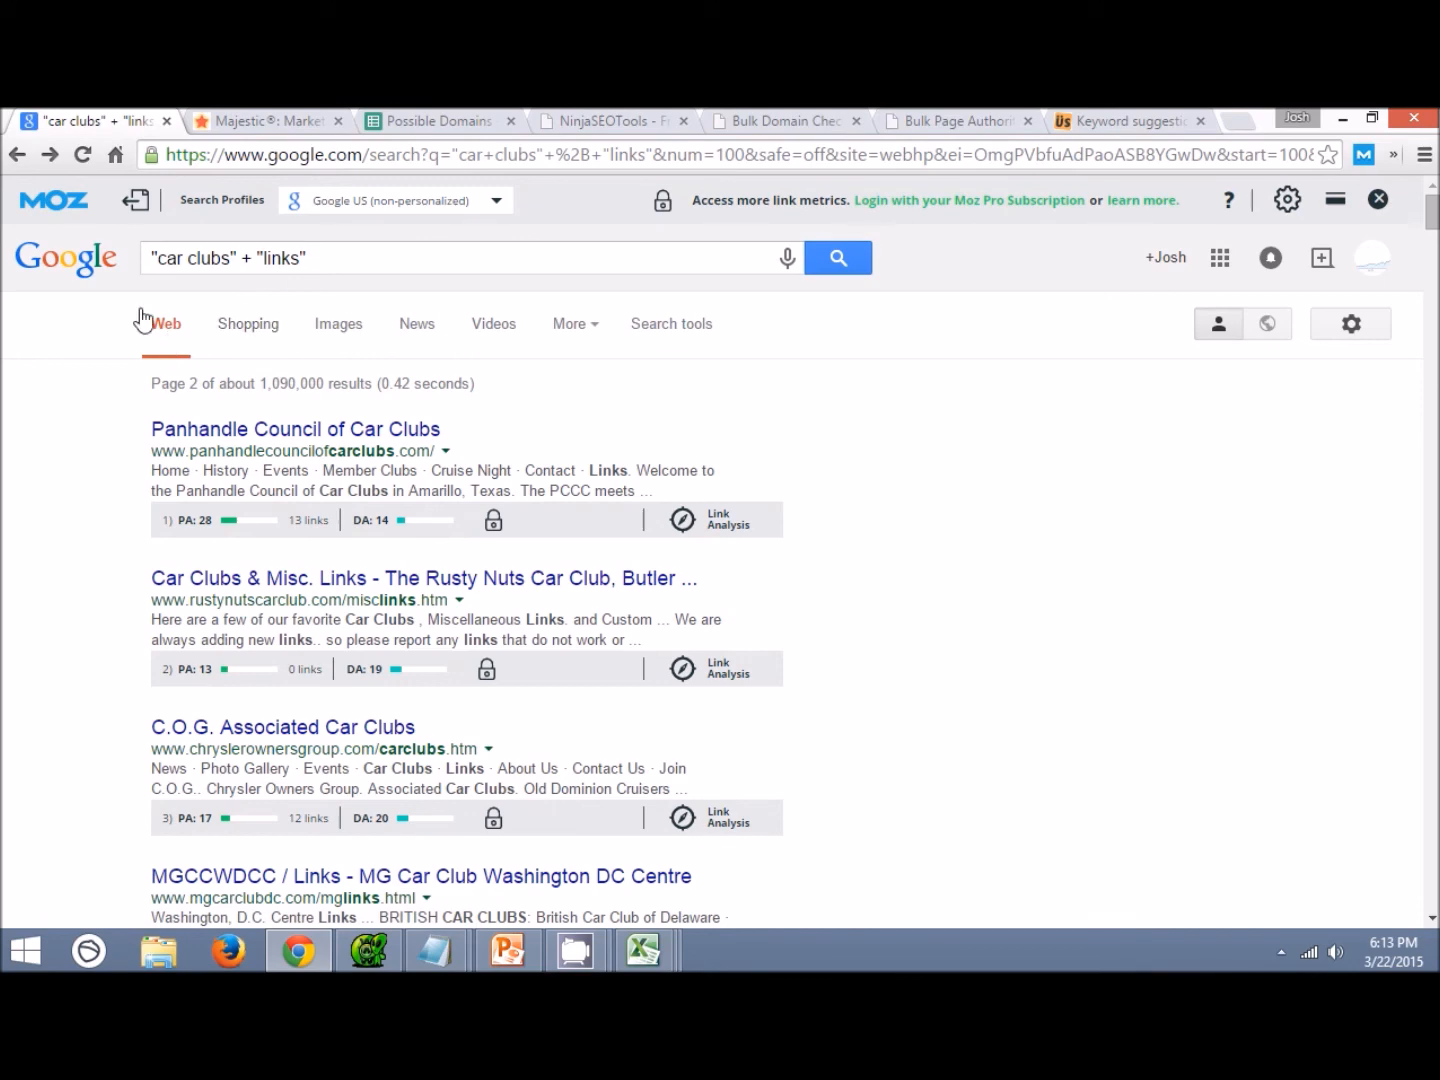
mouse_move(644, 950)
mouse_move(941, 843)
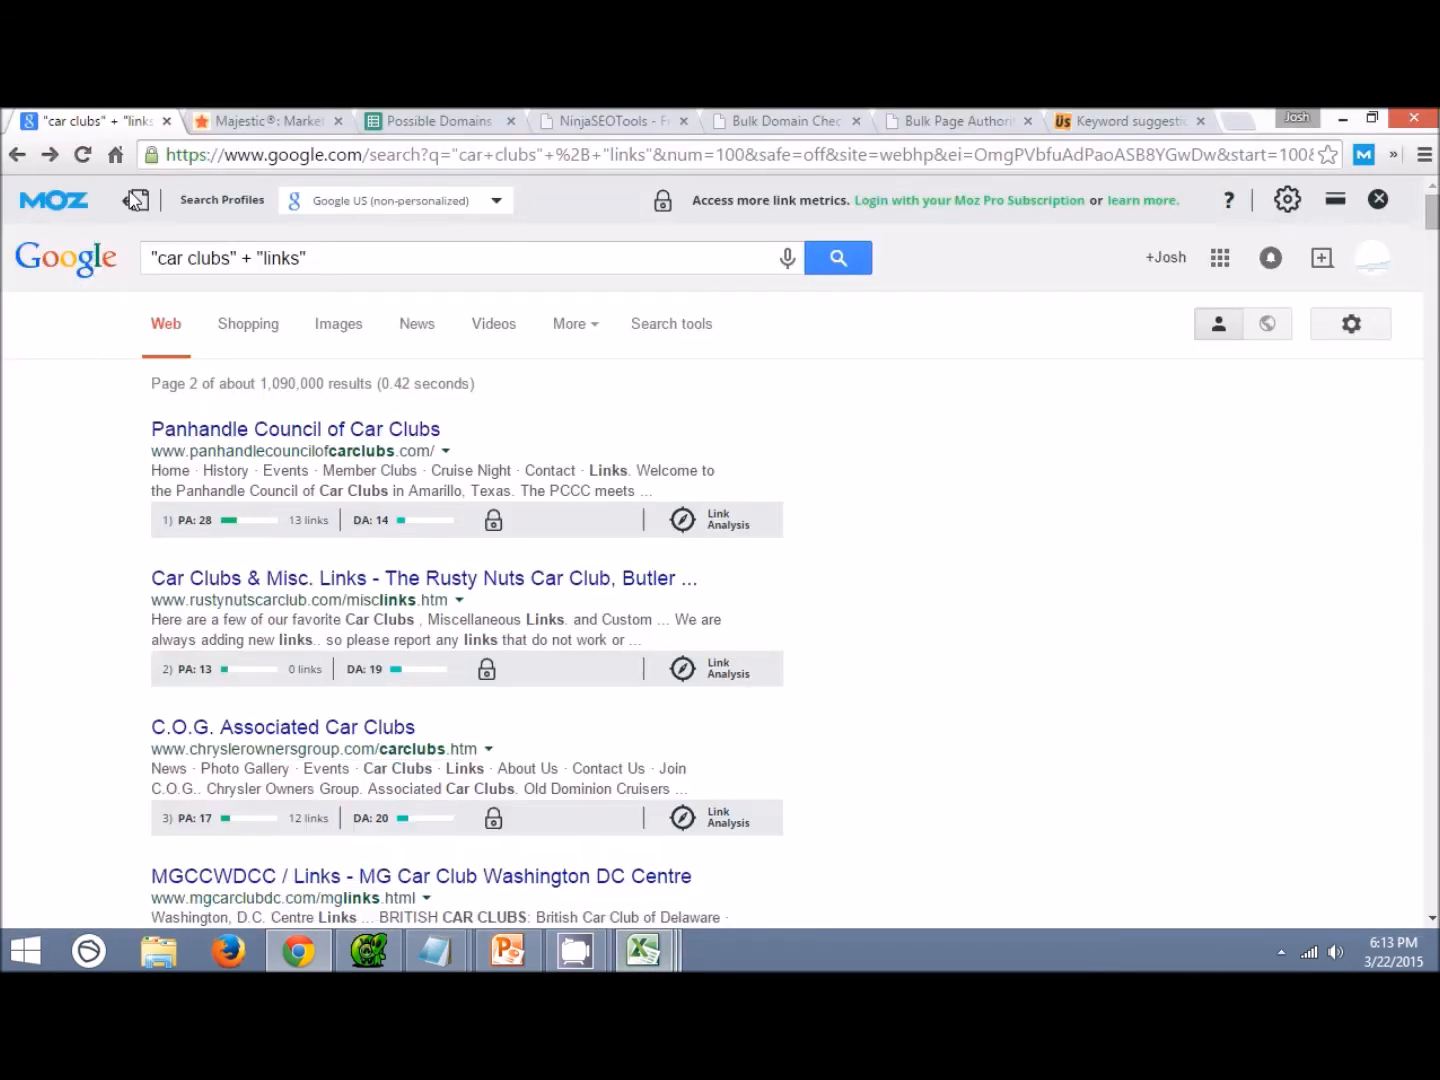
click(137, 202)
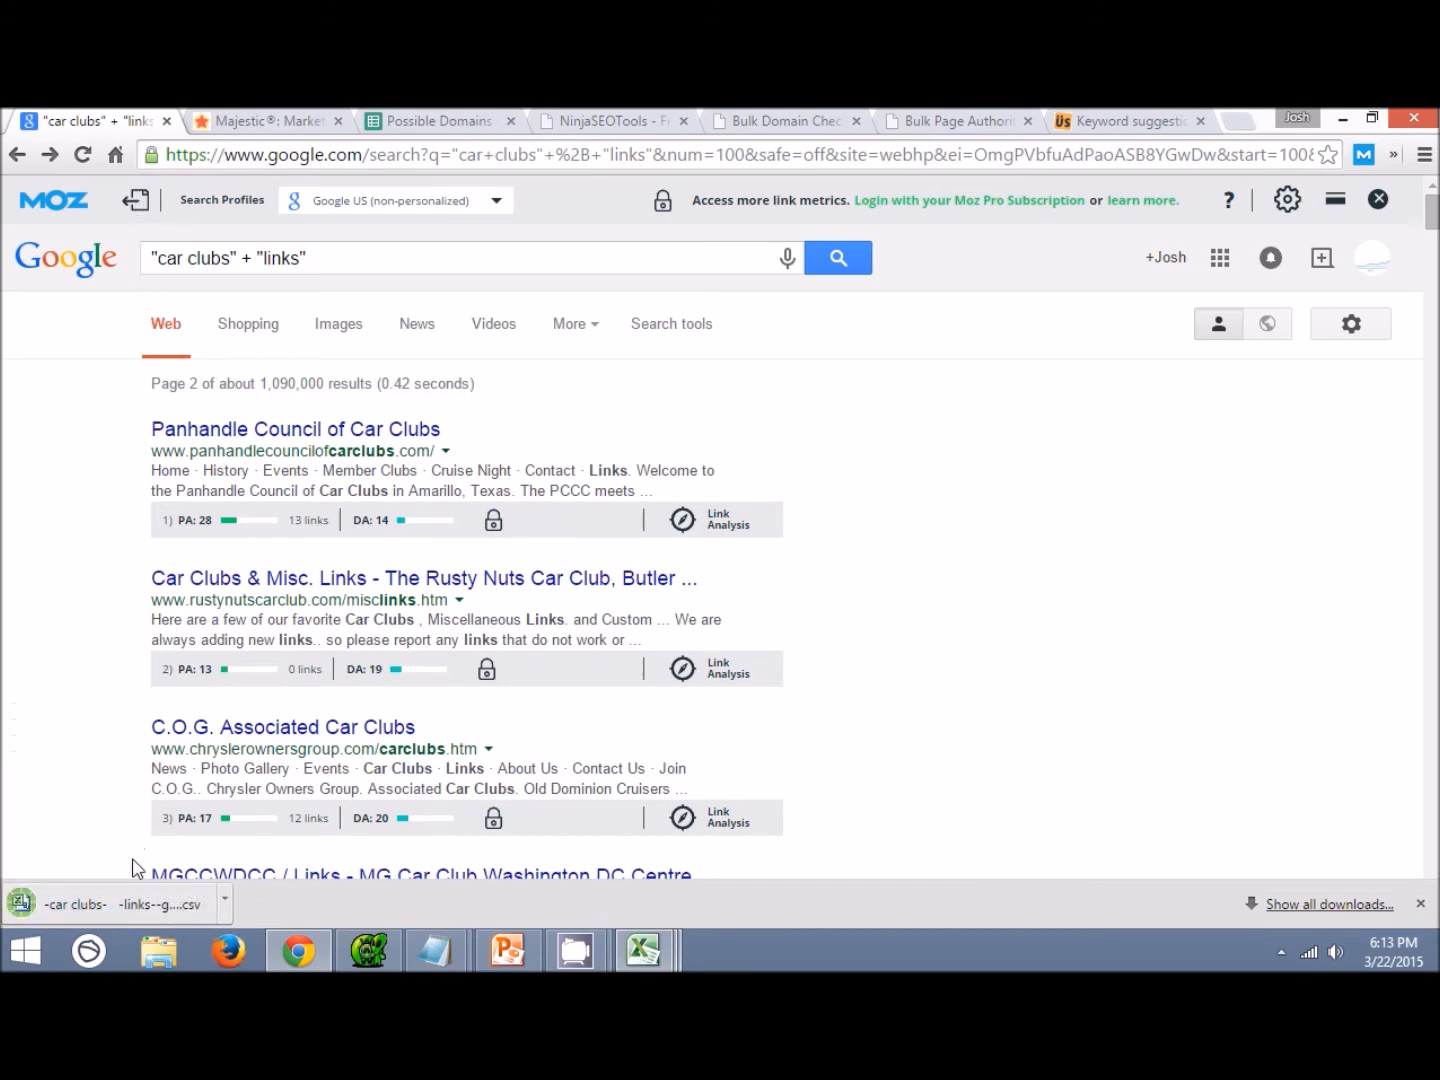
click(363, 904)
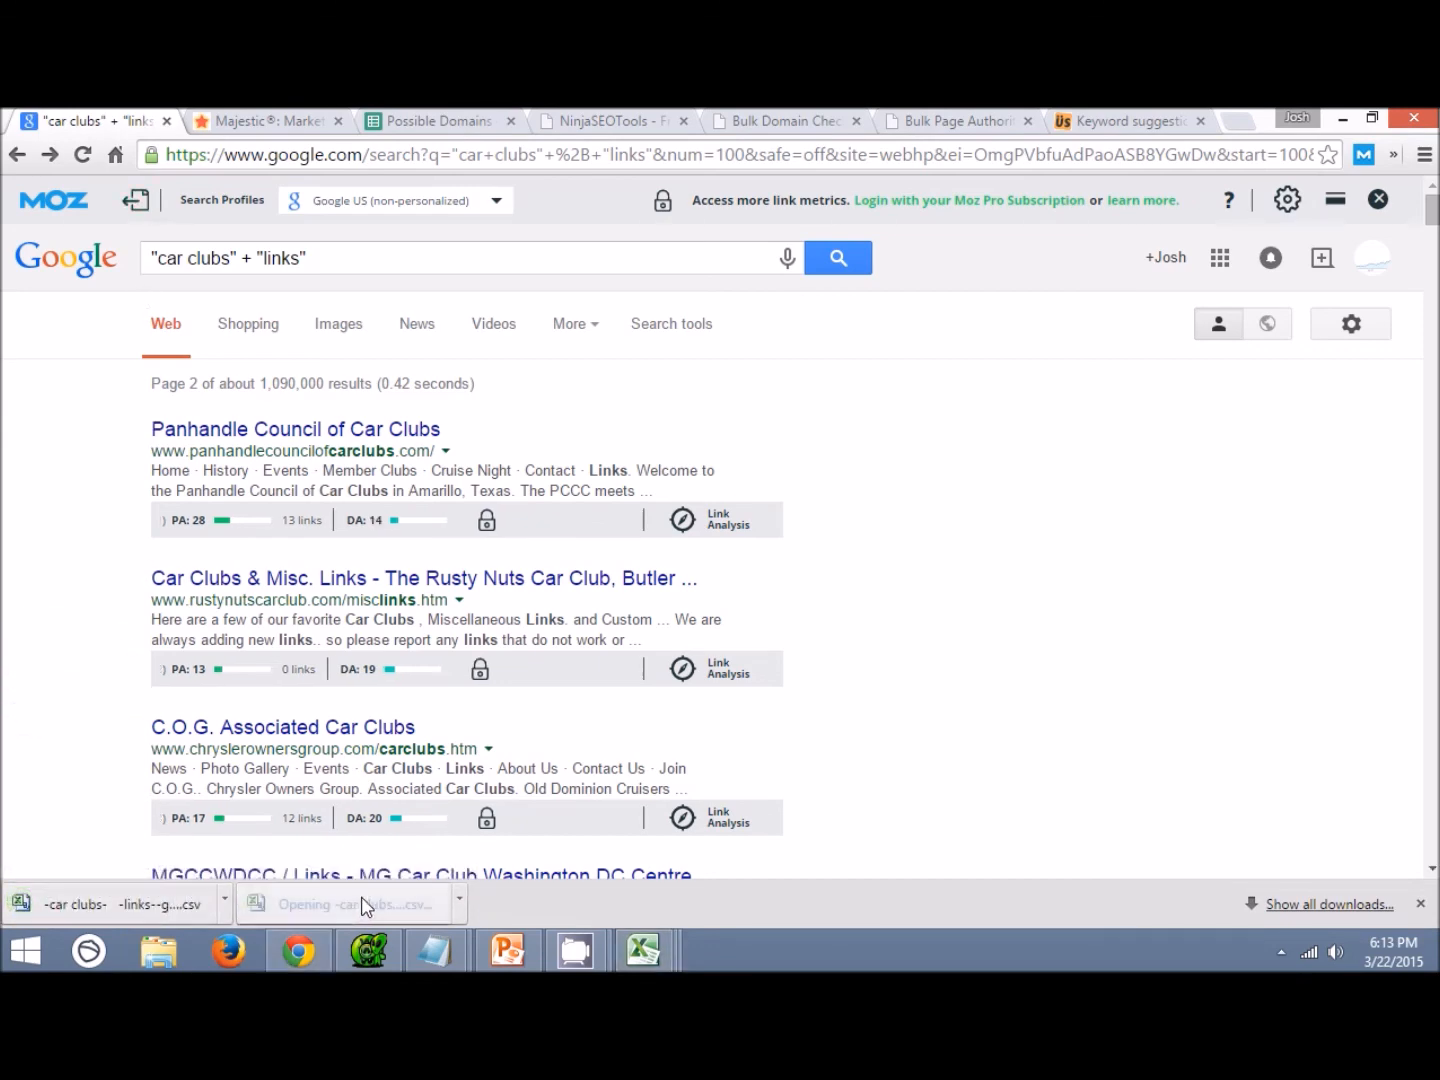
mouse_move(689, 949)
click(984, 833)
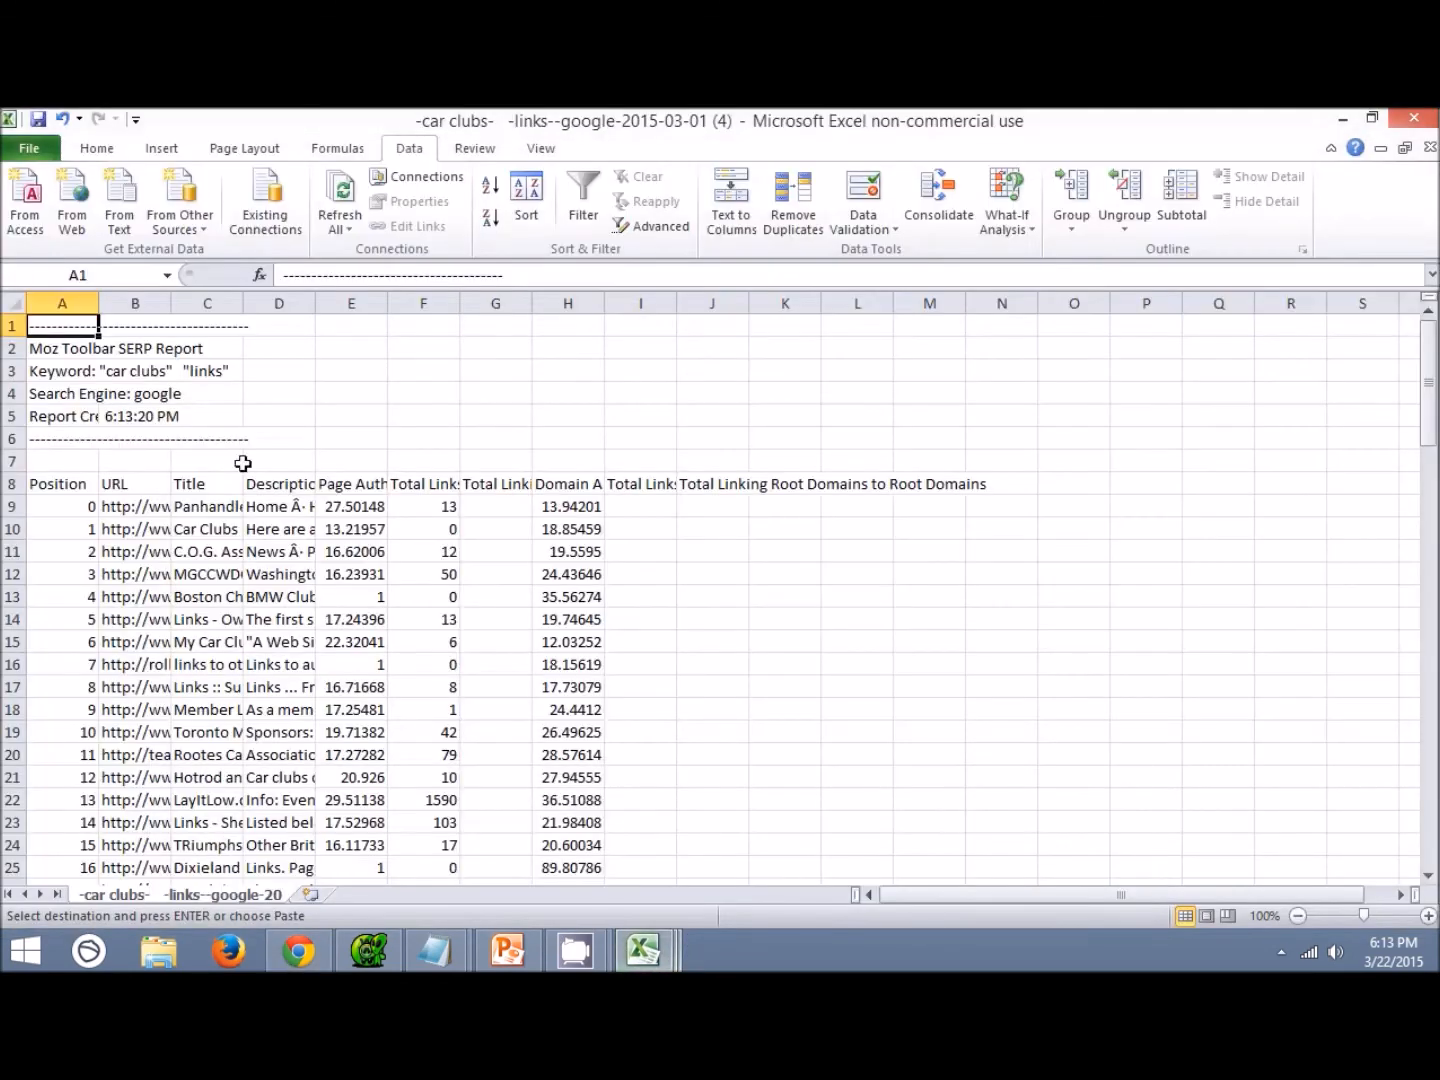
Turn on filtering for header row 8 of the second-page report and filter the URL column to addresses containing "link".
click(148, 484)
click(583, 200)
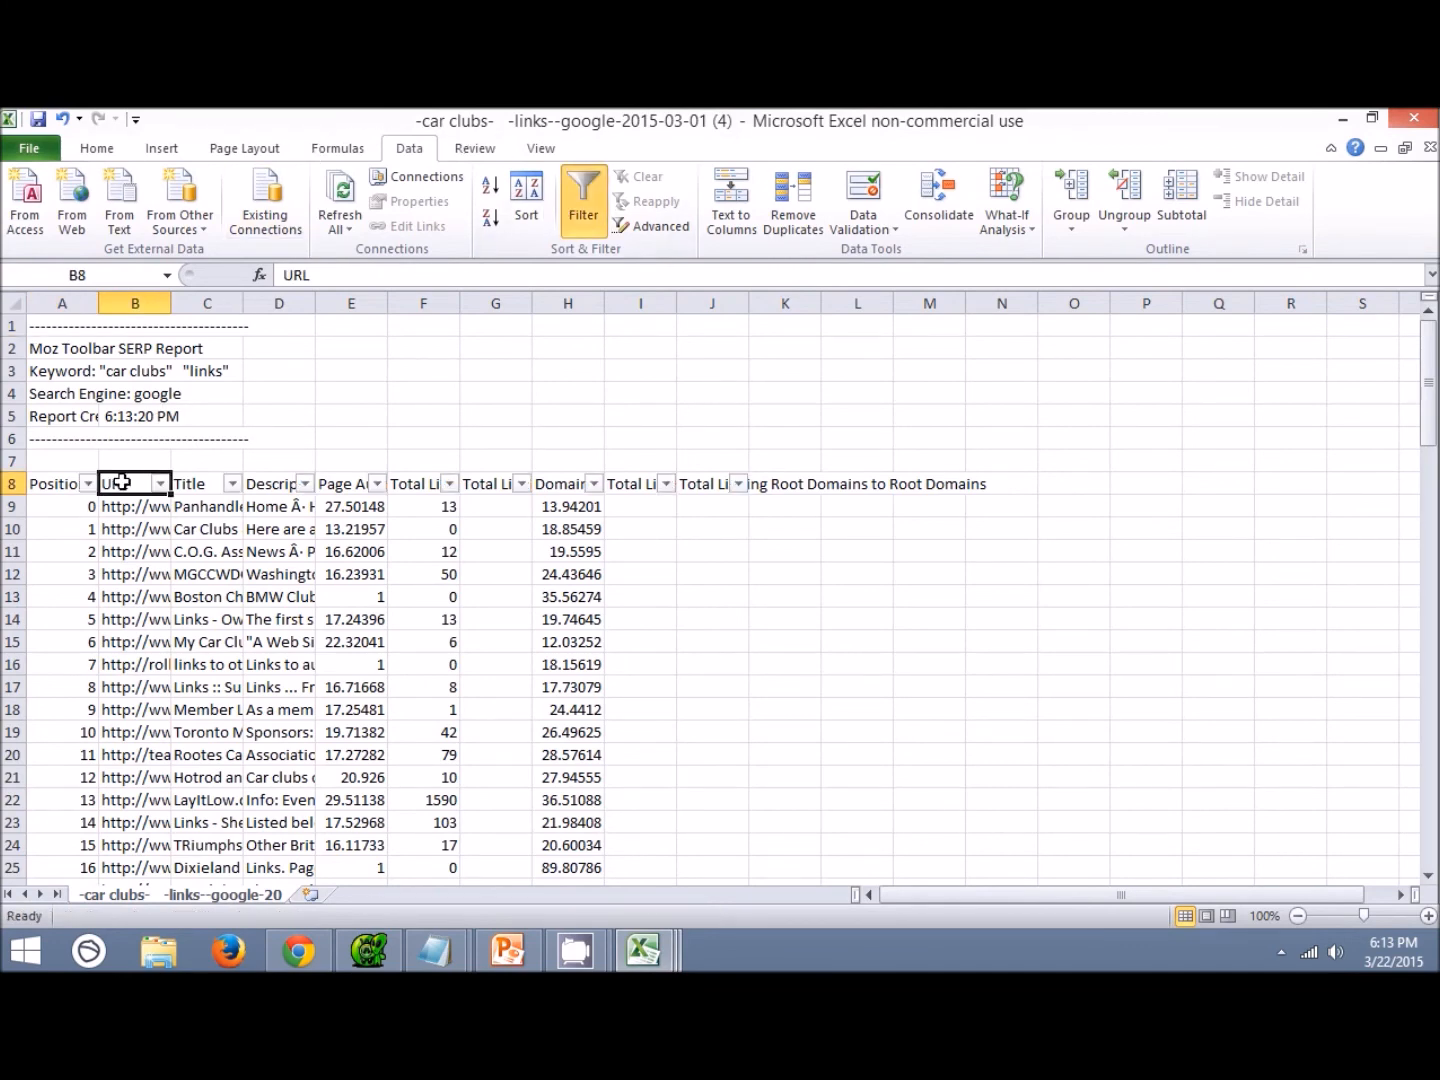
click(159, 485)
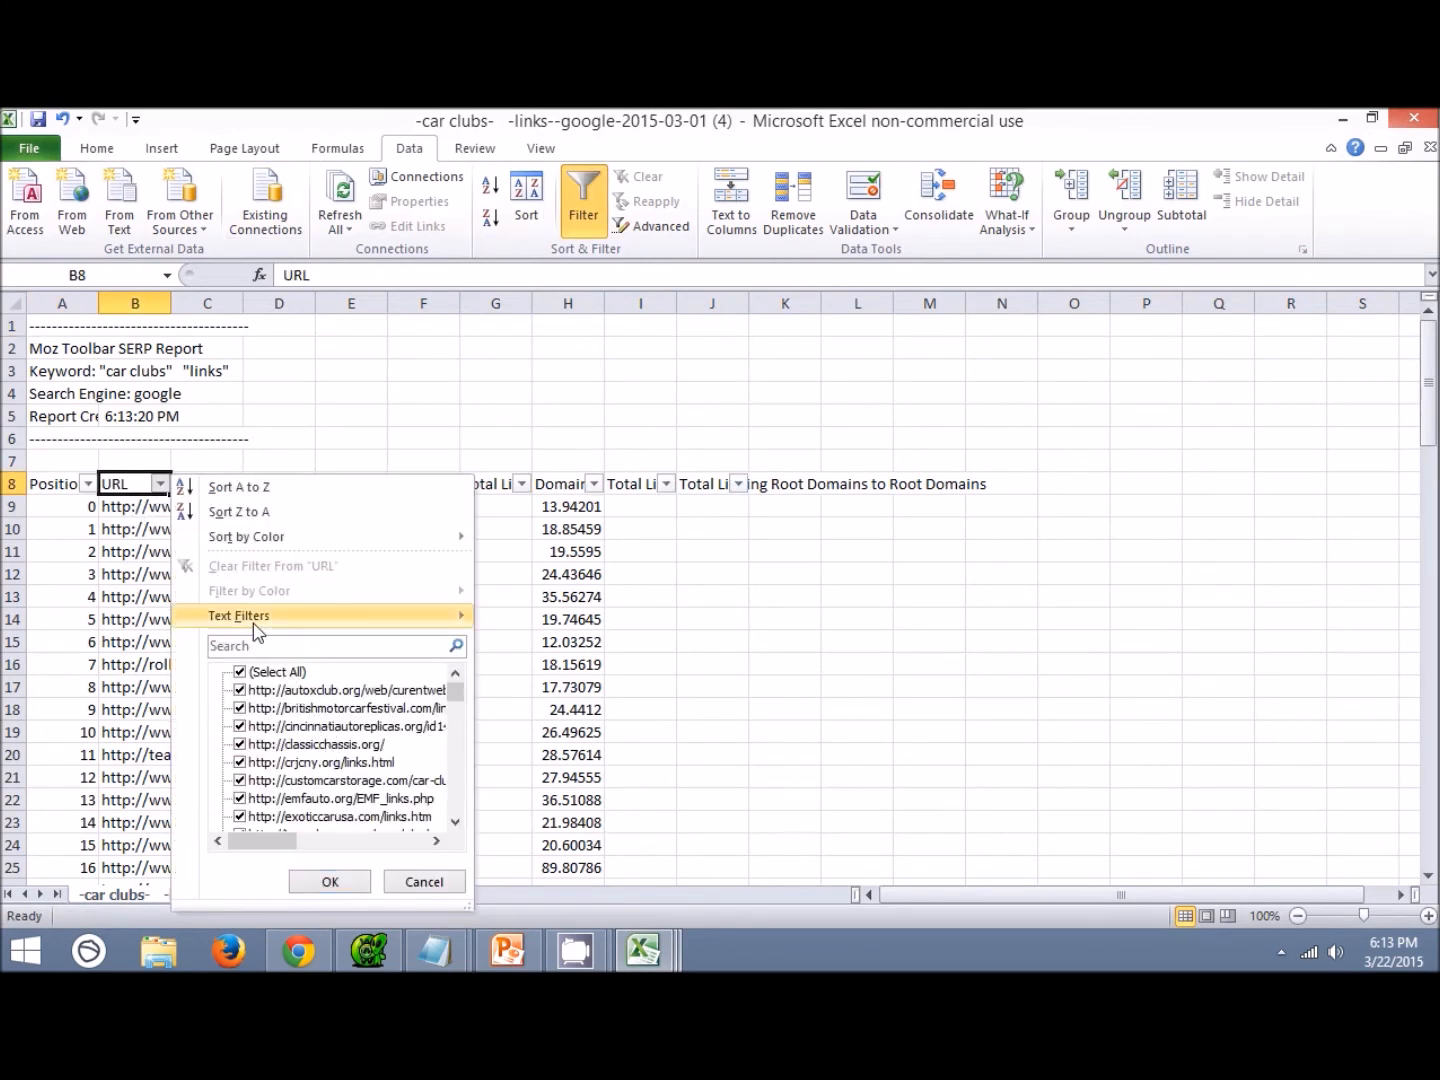
mouse_move(256, 620)
click(565, 727)
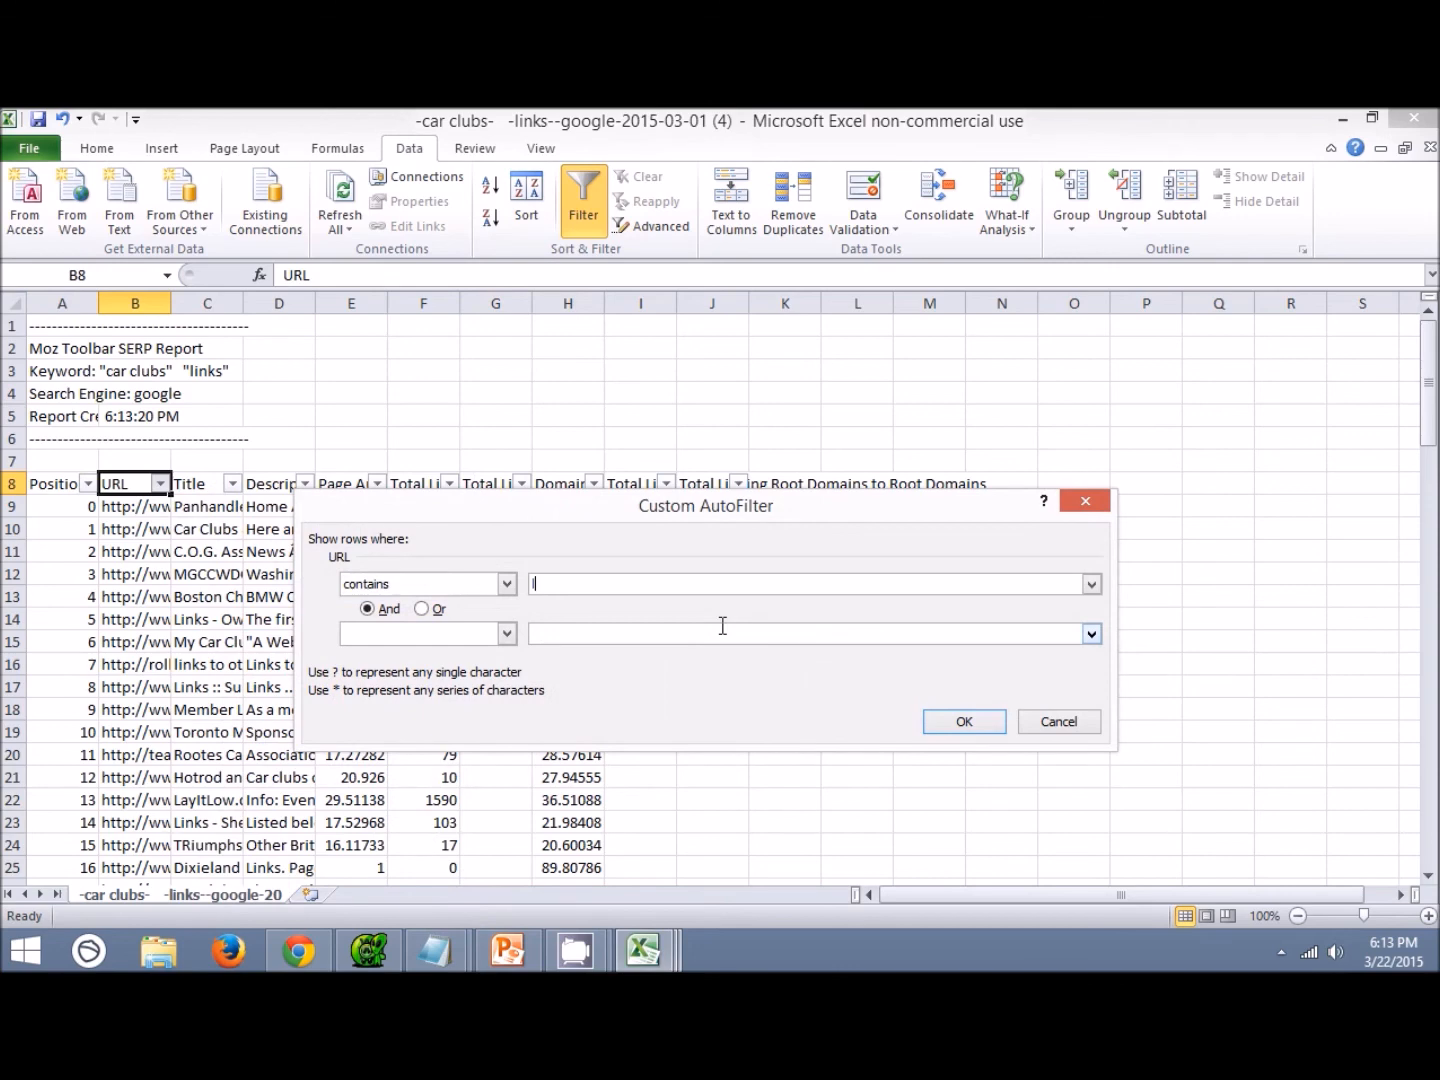
key(Return)
Copy all the filtered URLs from the second-page report and paste them at the end of the Scraped URLs file in Notepad.
drag(148, 527, 145, 918)
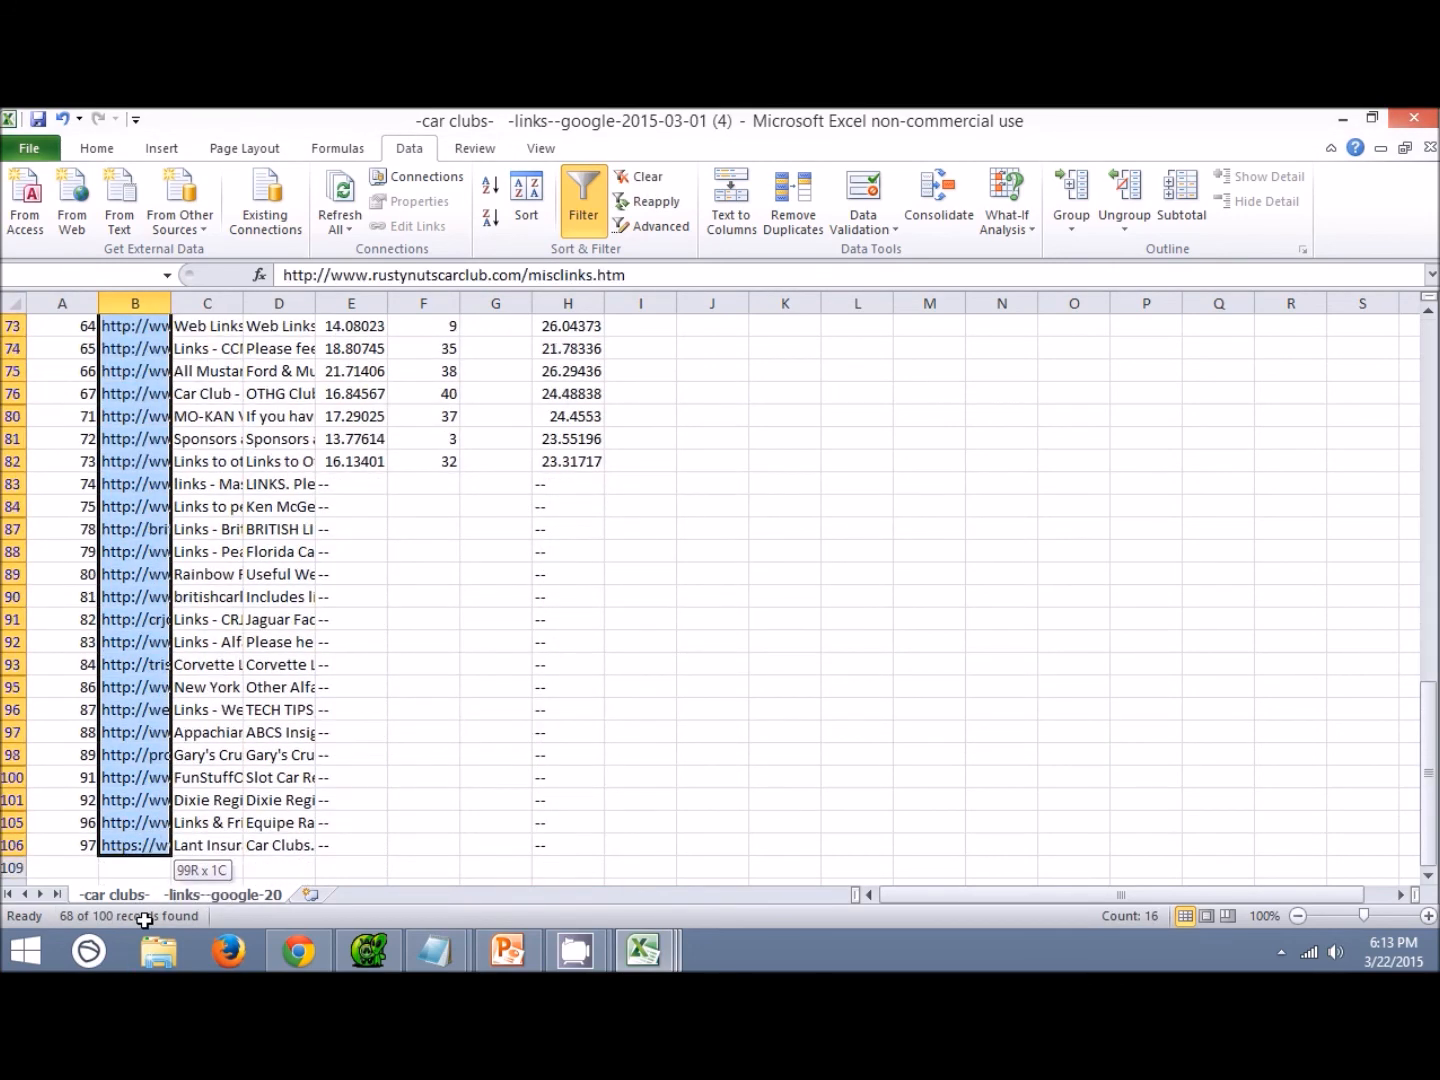
drag(145, 822, 142, 764)
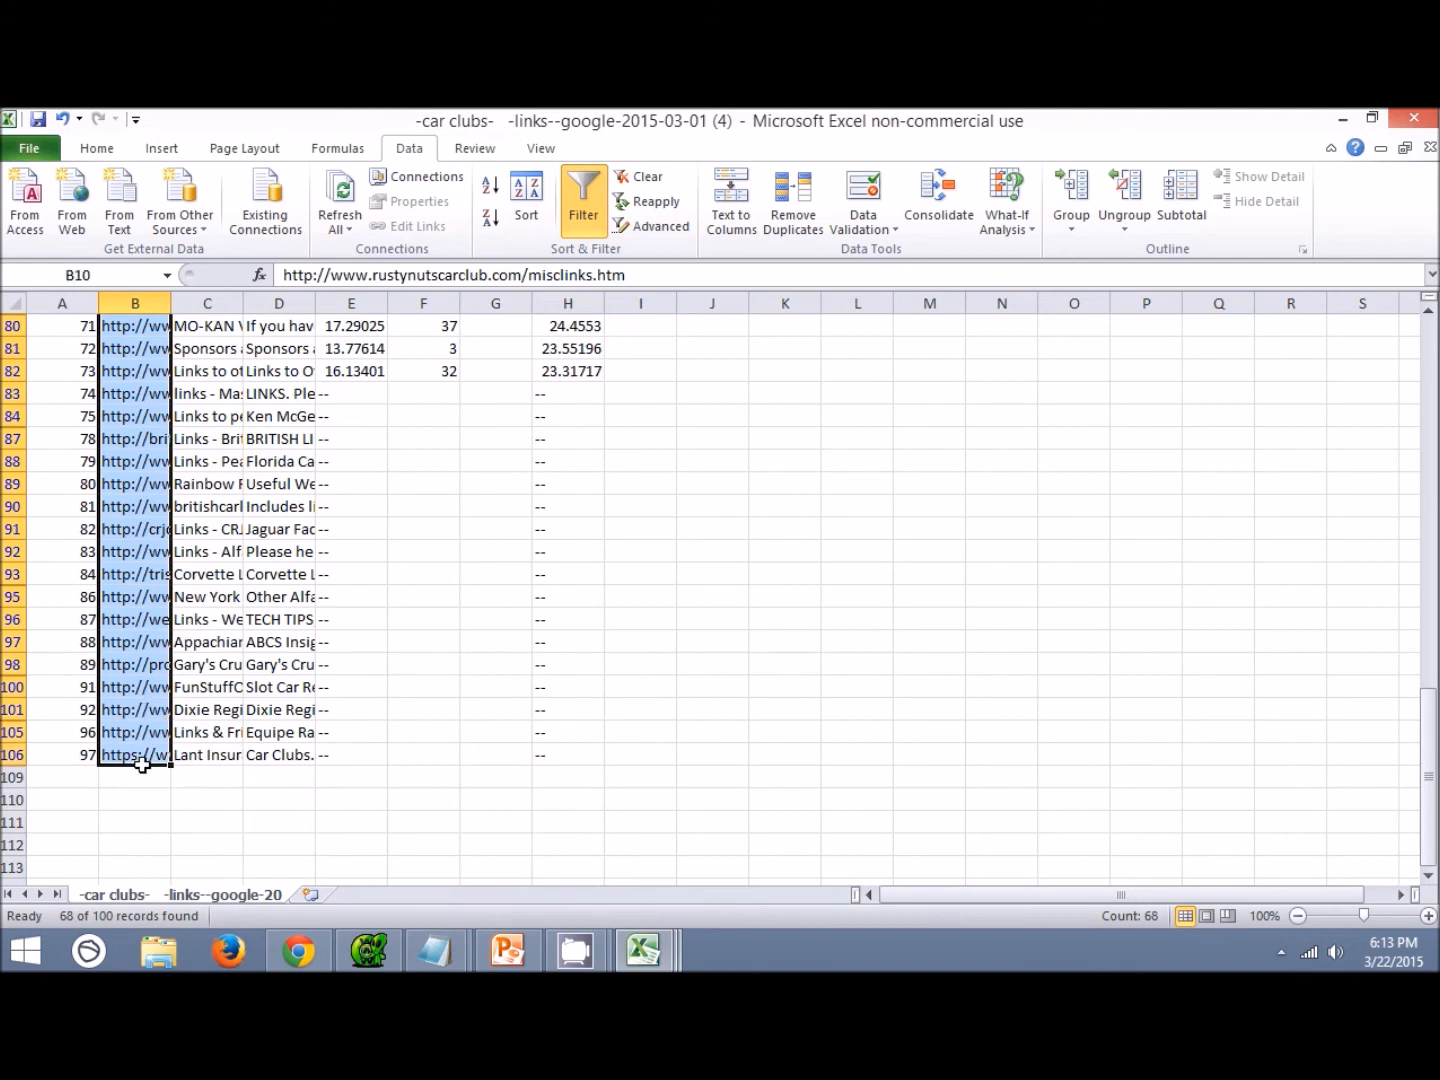
key(ctrl+c)
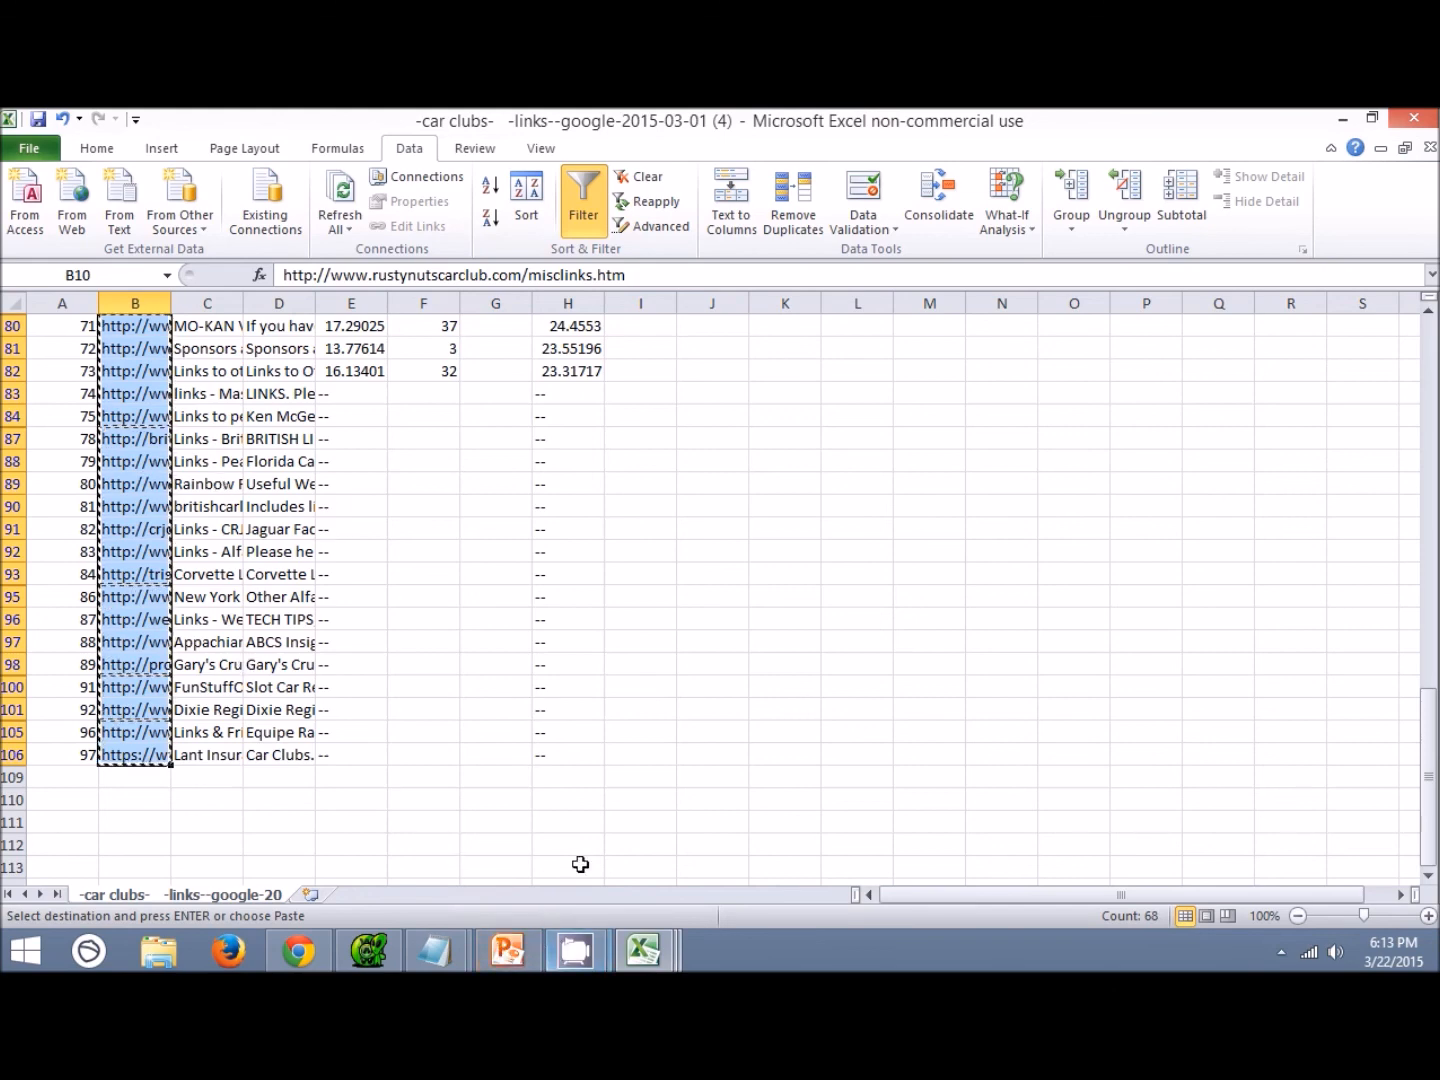
mouse_move(439, 950)
click(352, 810)
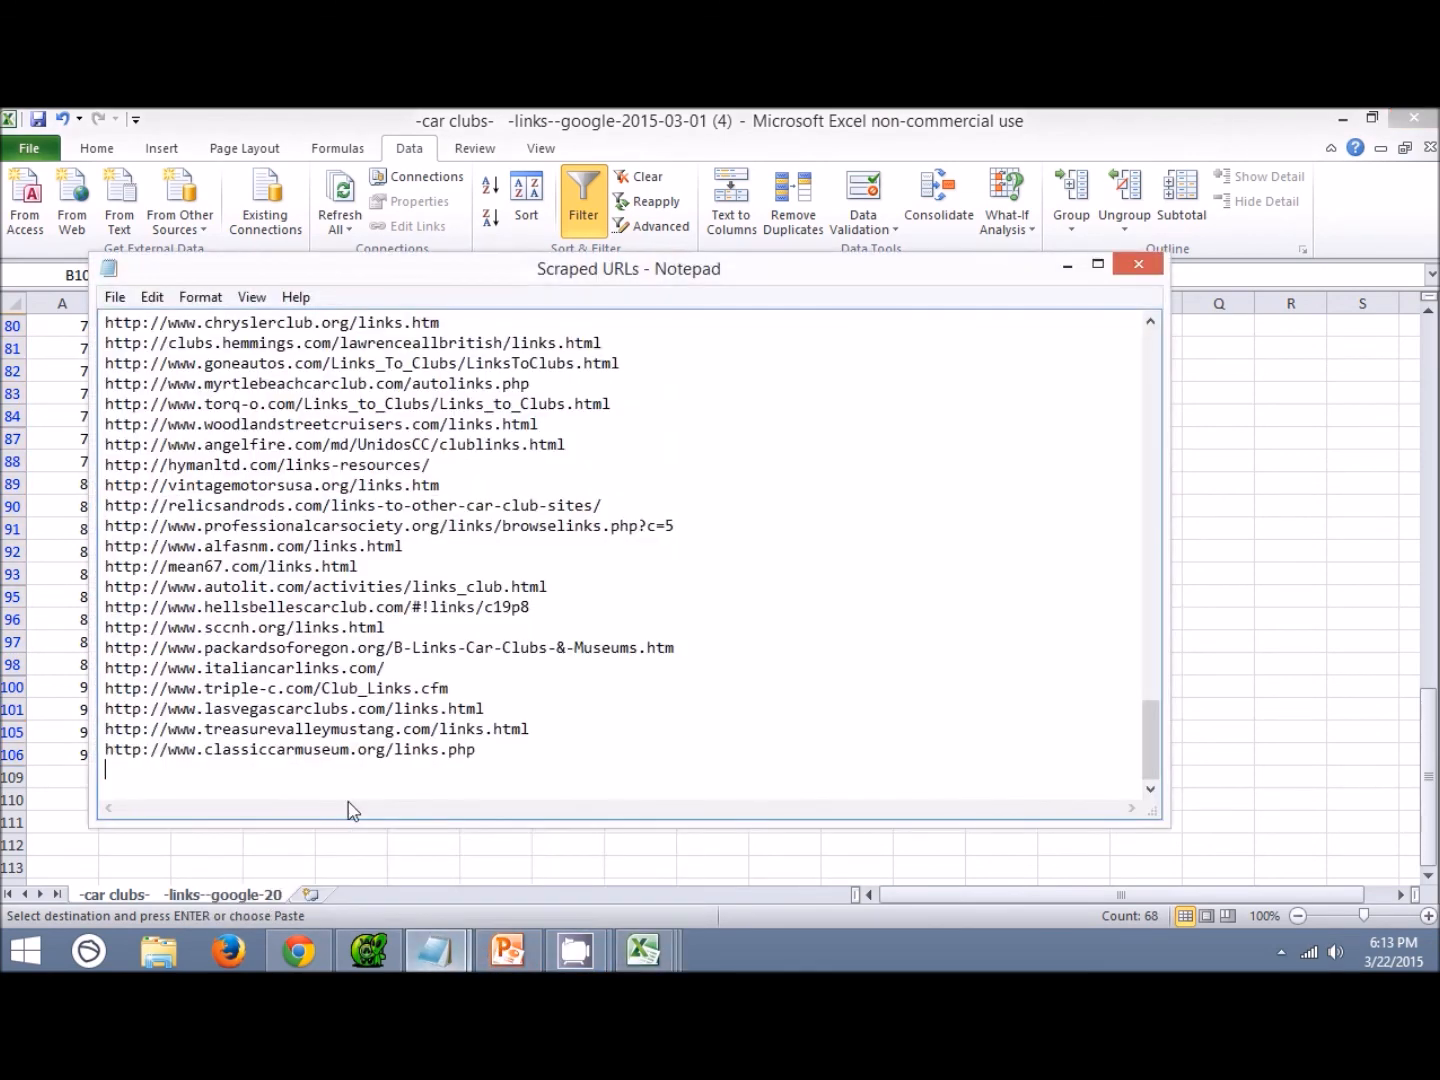
key(ctrl+v)
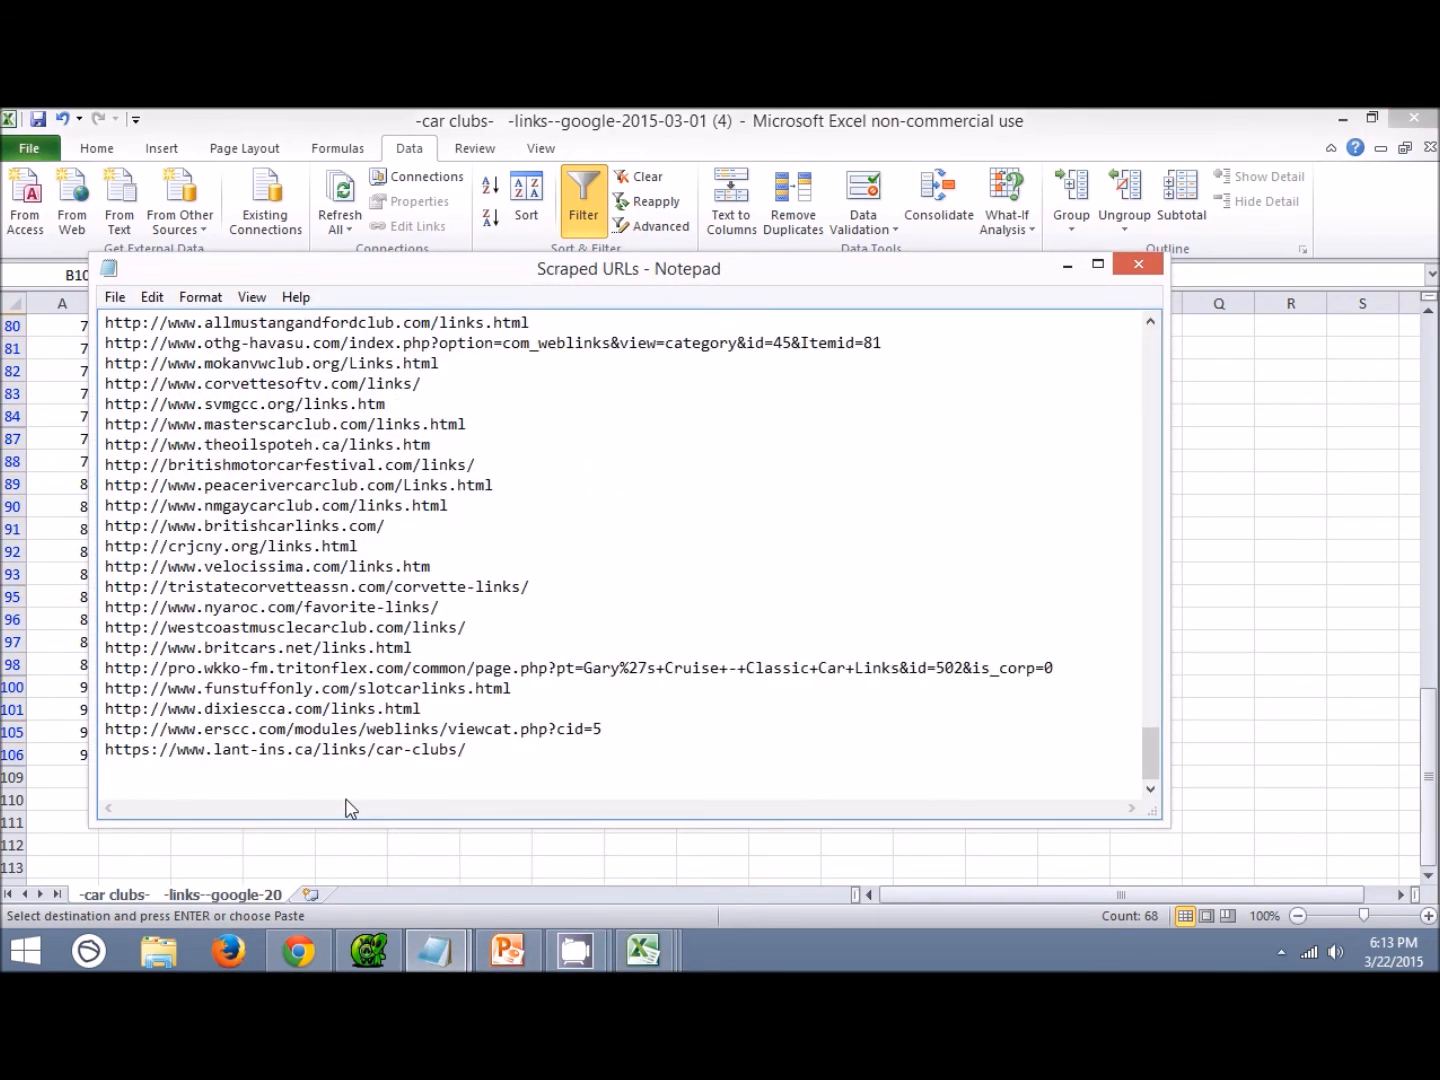
Switch to Chrome and open the third page of the "car clubs" + "links" search results.
click(325, 940)
drag(1430, 212, 1430, 845)
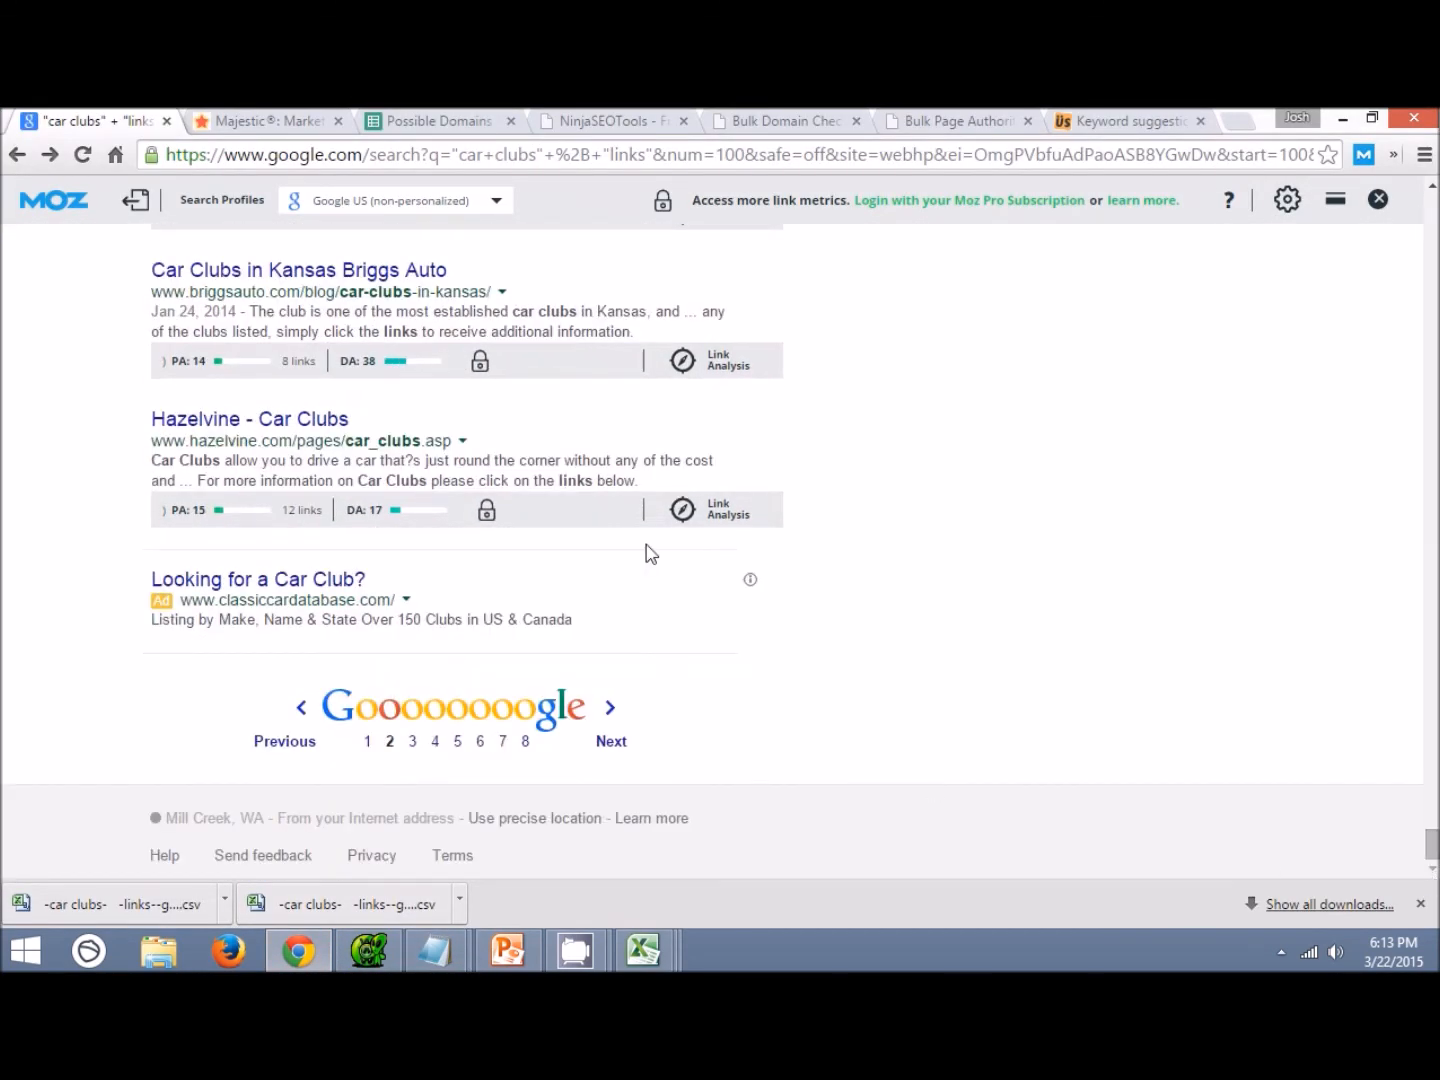
click(610, 742)
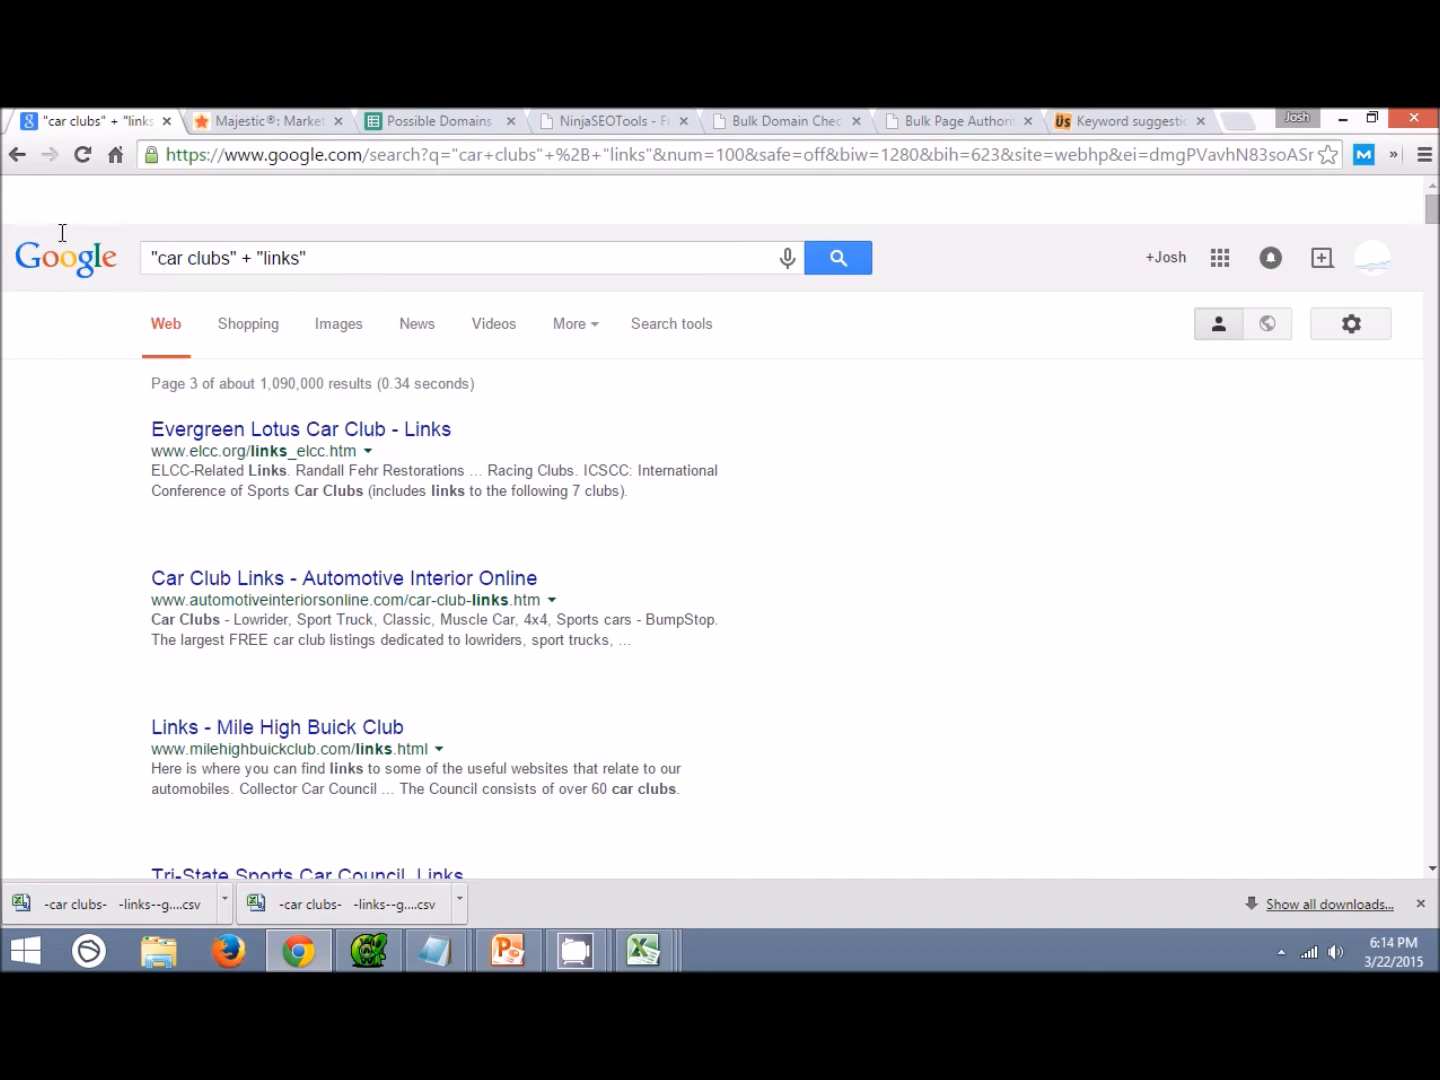
scroll(315, 418, down, 2)
scroll(315, 419, up, 2)
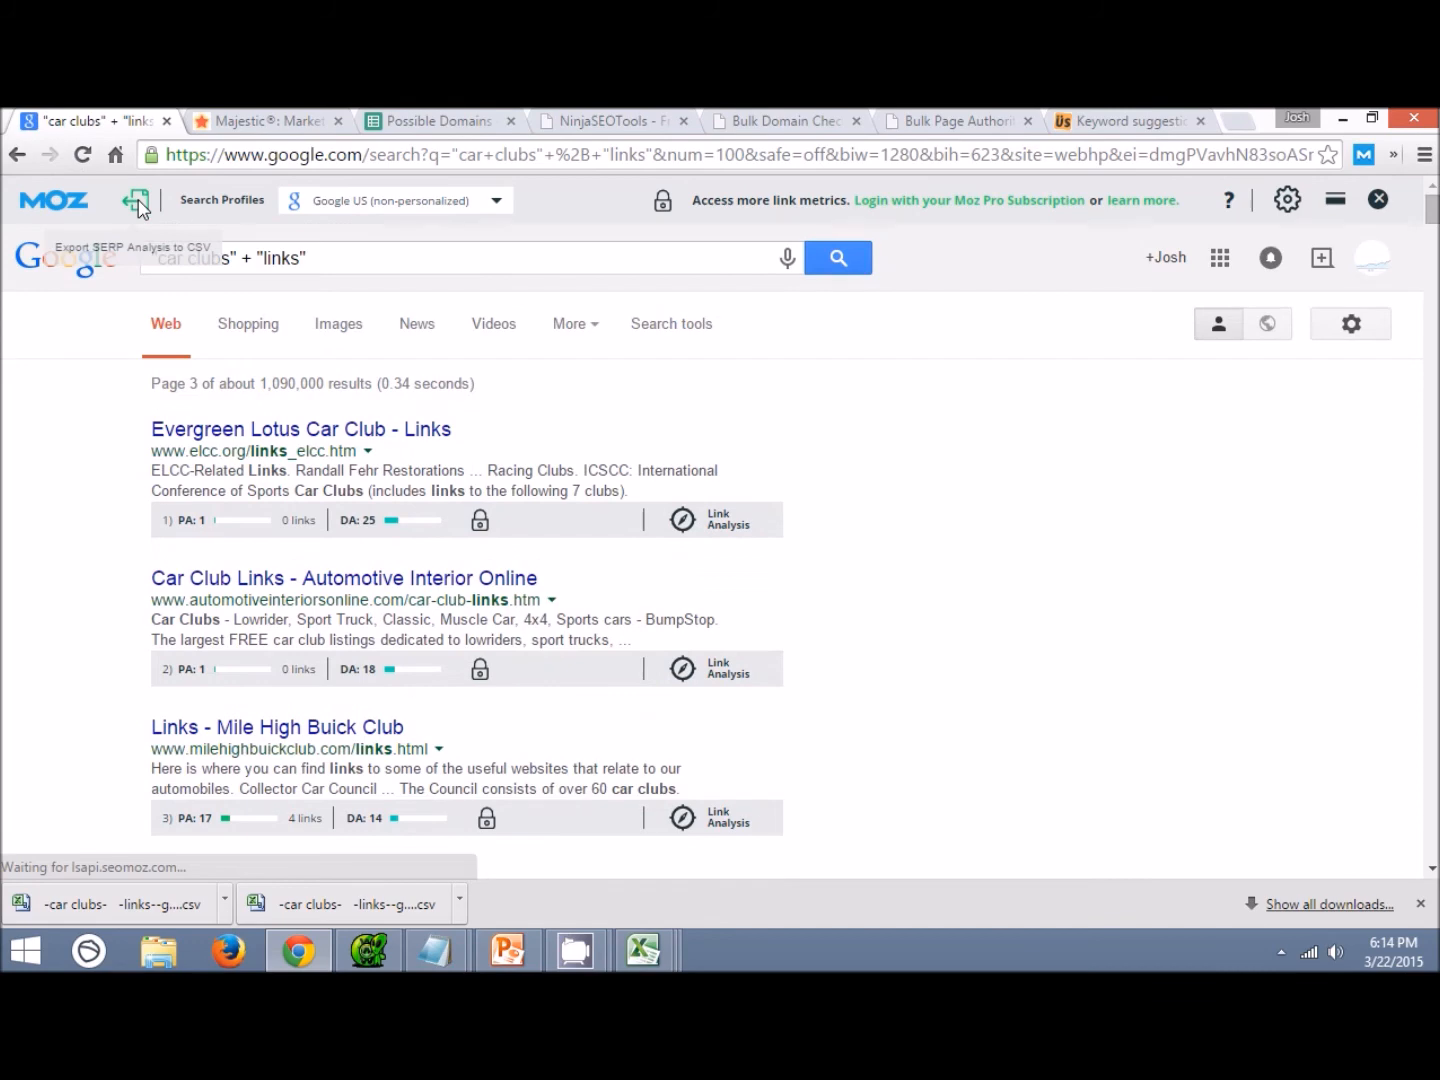
Export the third page of results to CSV with the Moz toolbar and open the new report in Excel.
click(138, 205)
click(79, 896)
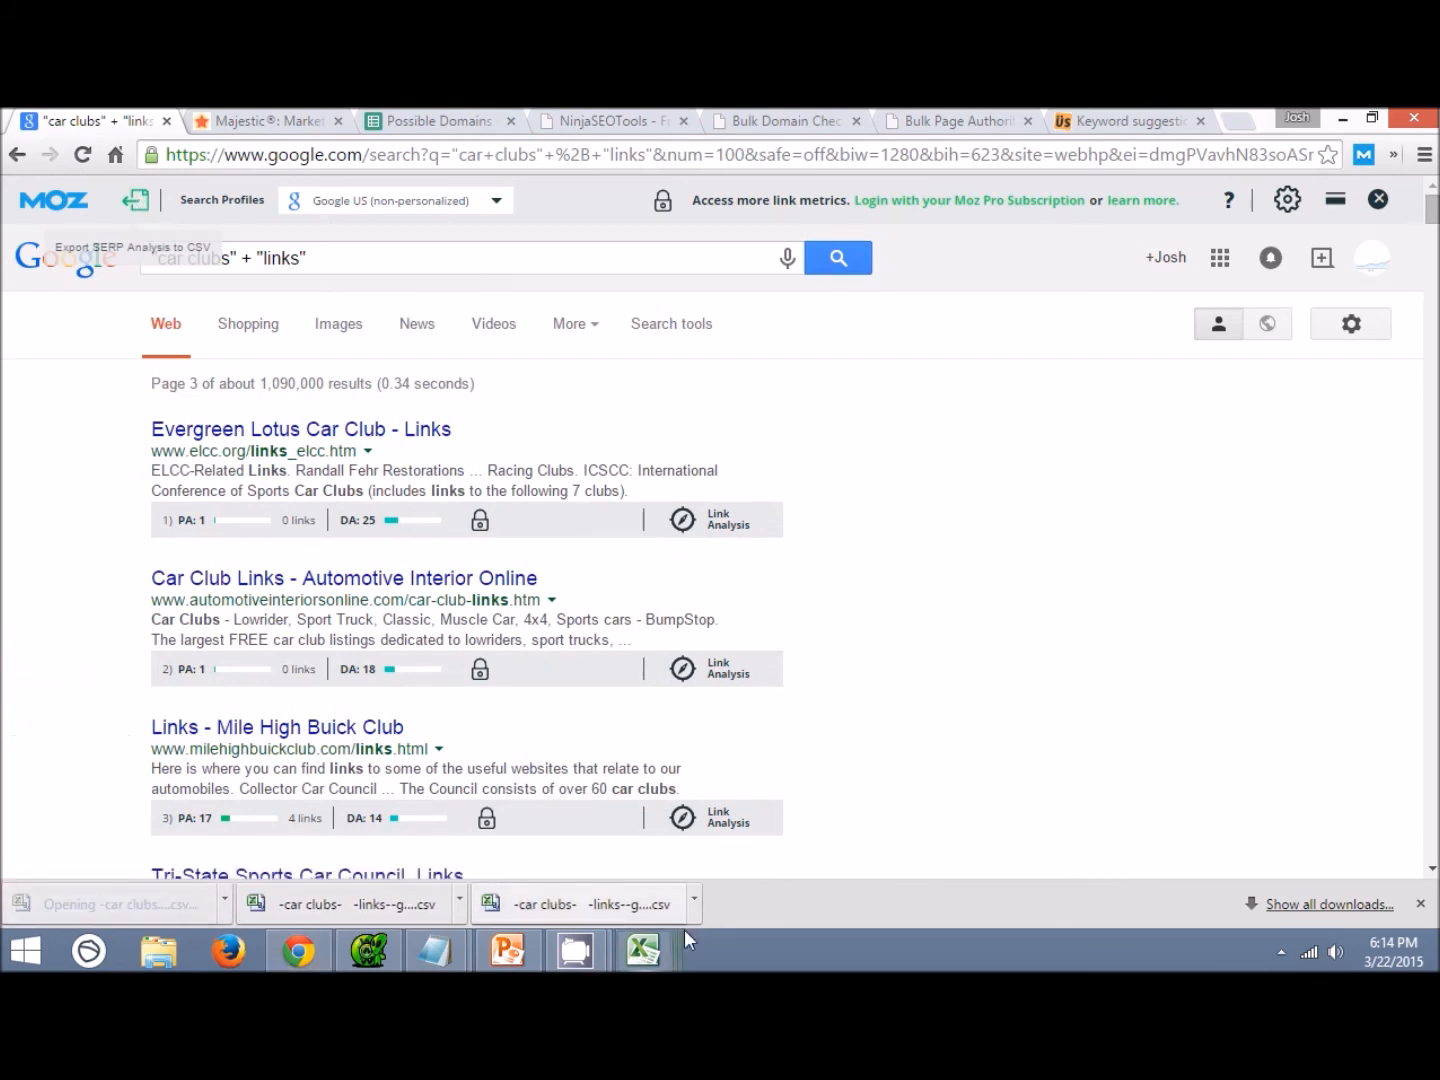
mouse_move(684, 932)
click(1072, 840)
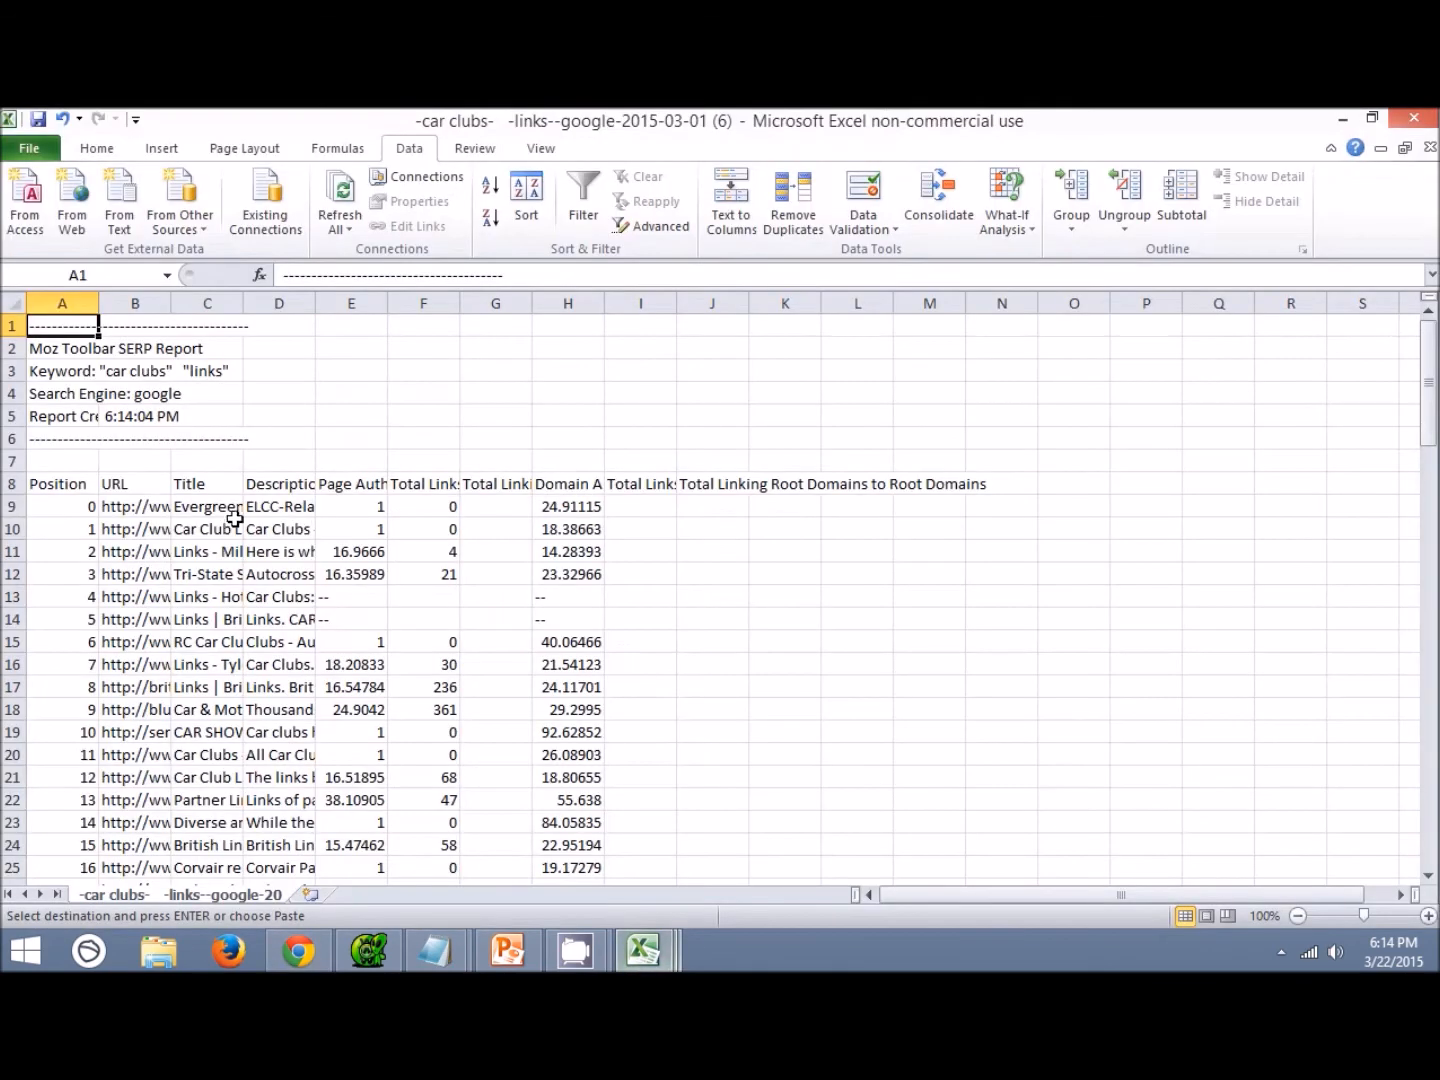
Turn on filtering for header row 8 of the third-page report and filter its URL column to addresses containing "link".
click(144, 488)
click(583, 200)
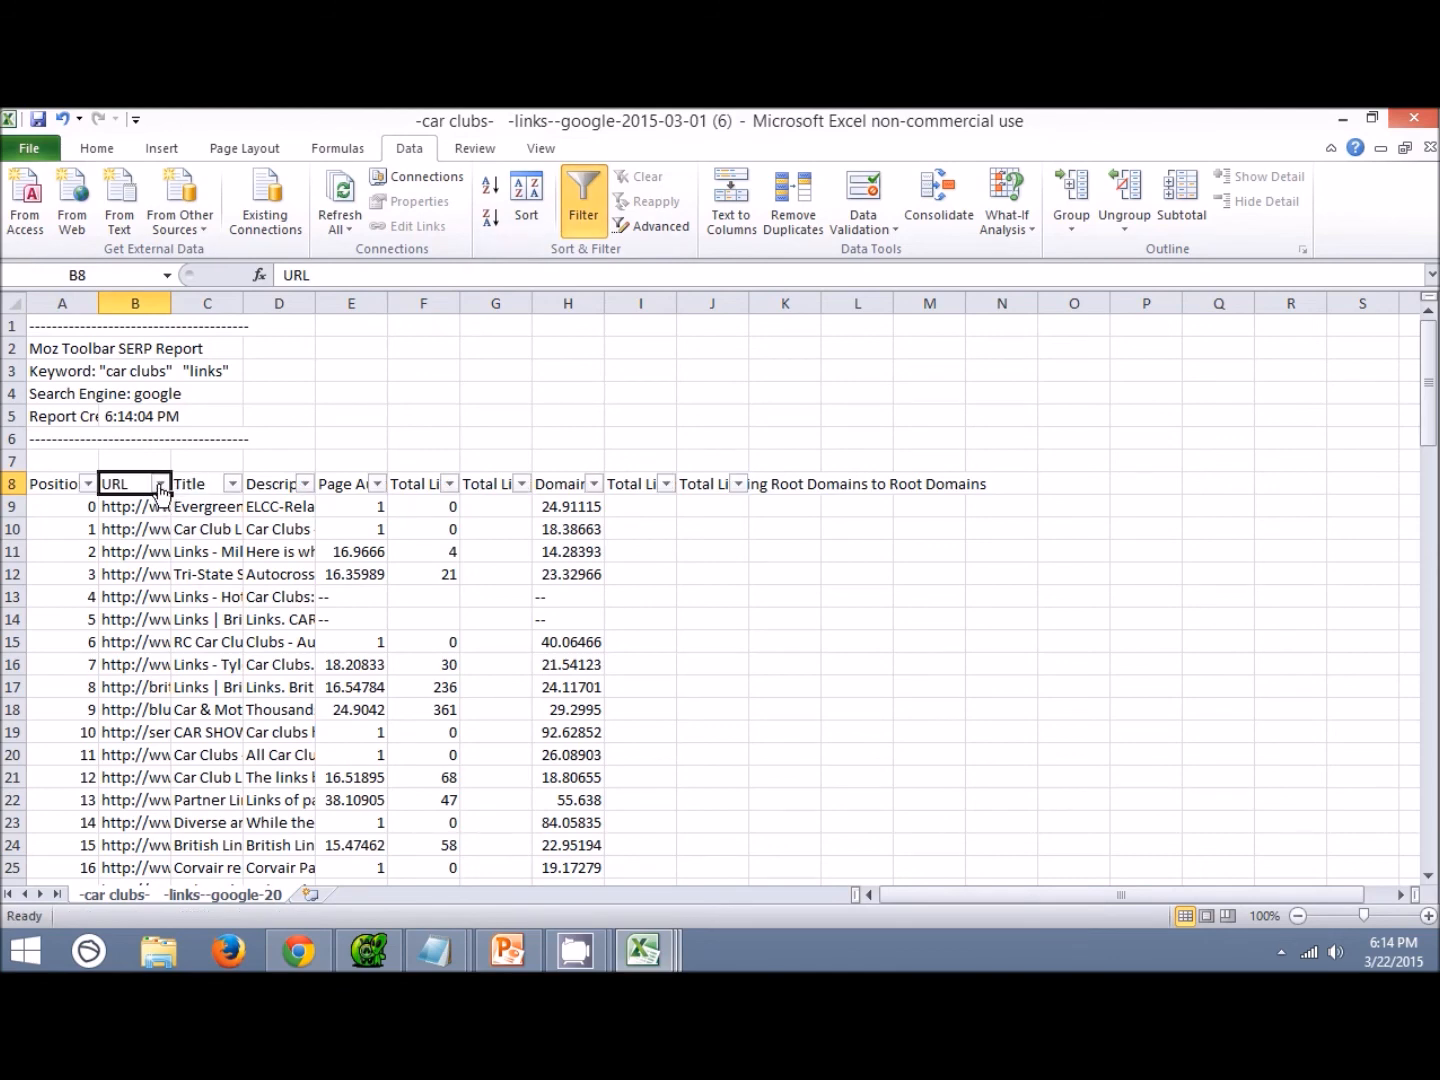
click(160, 484)
mouse_move(312, 618)
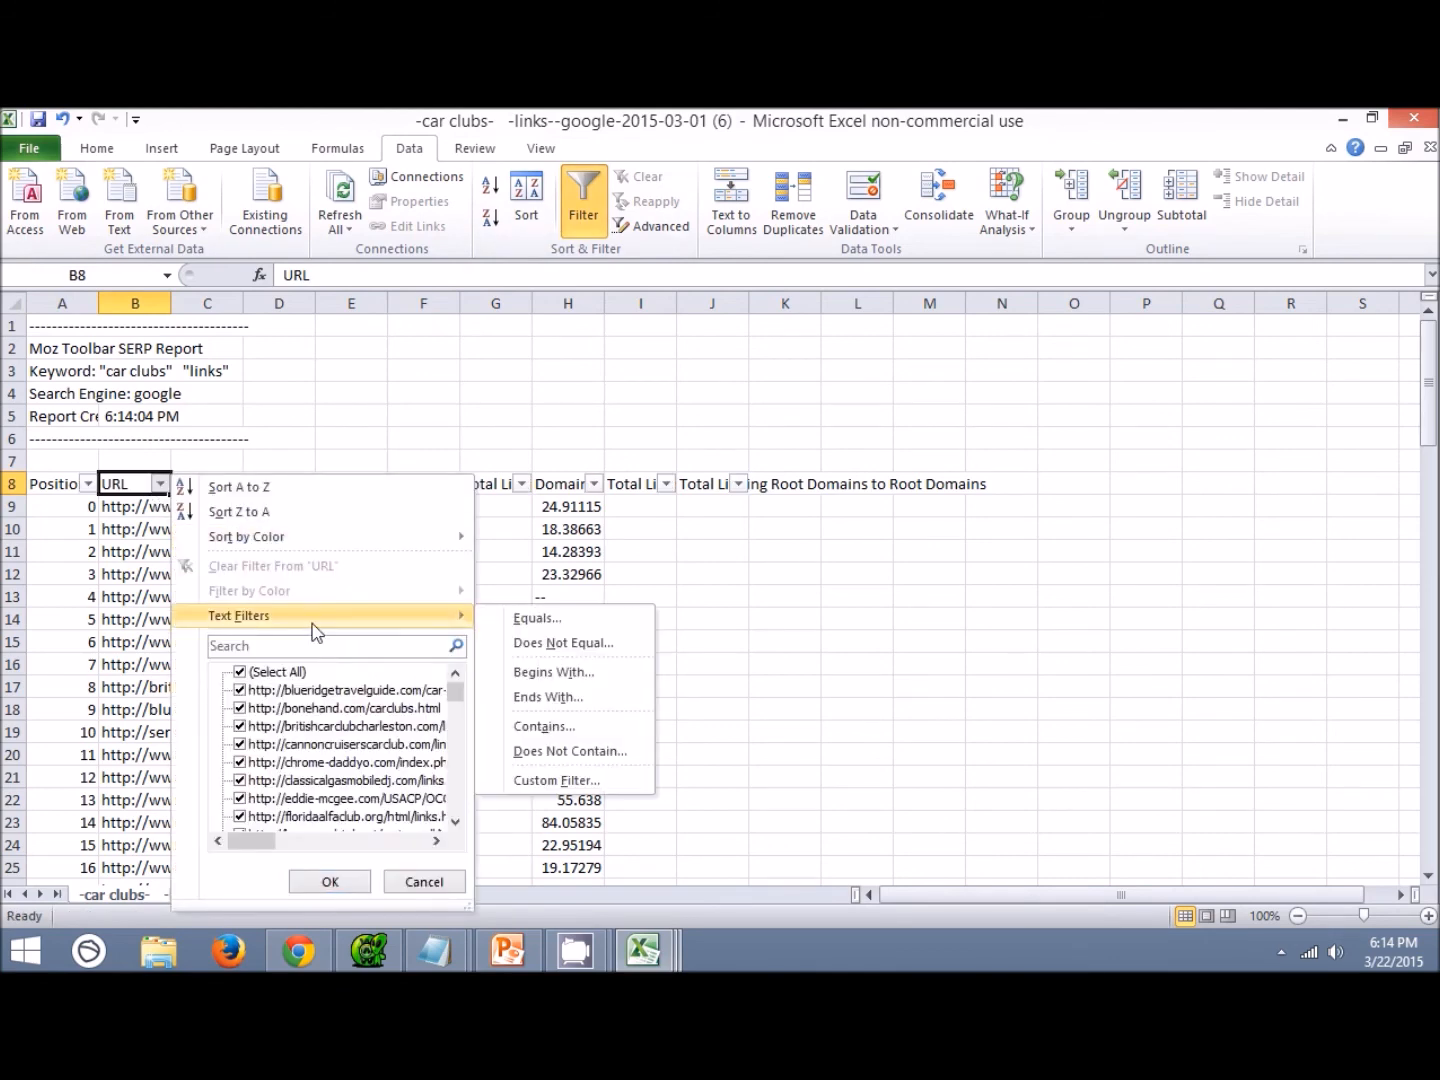
click(542, 726)
text(link)
key(Return)
Copy the filtered third-page URLs and paste them at the end of the Scraped URLs file in Notepad.
drag(115, 506, 117, 842)
key(ctrl+c)
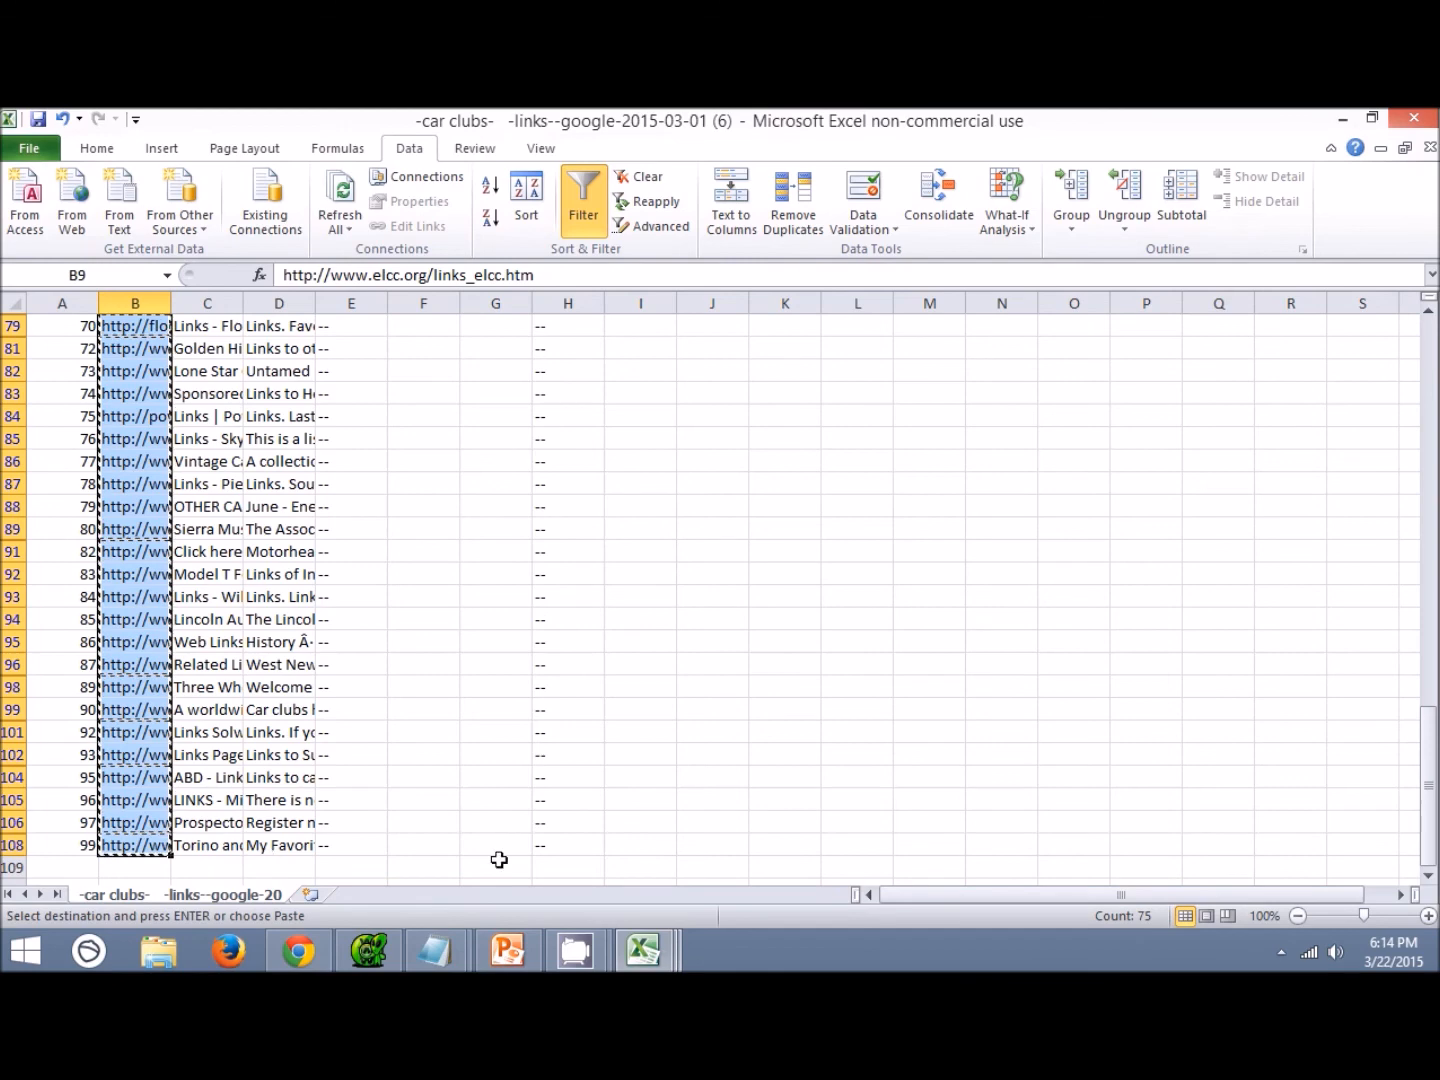
mouse_move(440, 945)
click(389, 874)
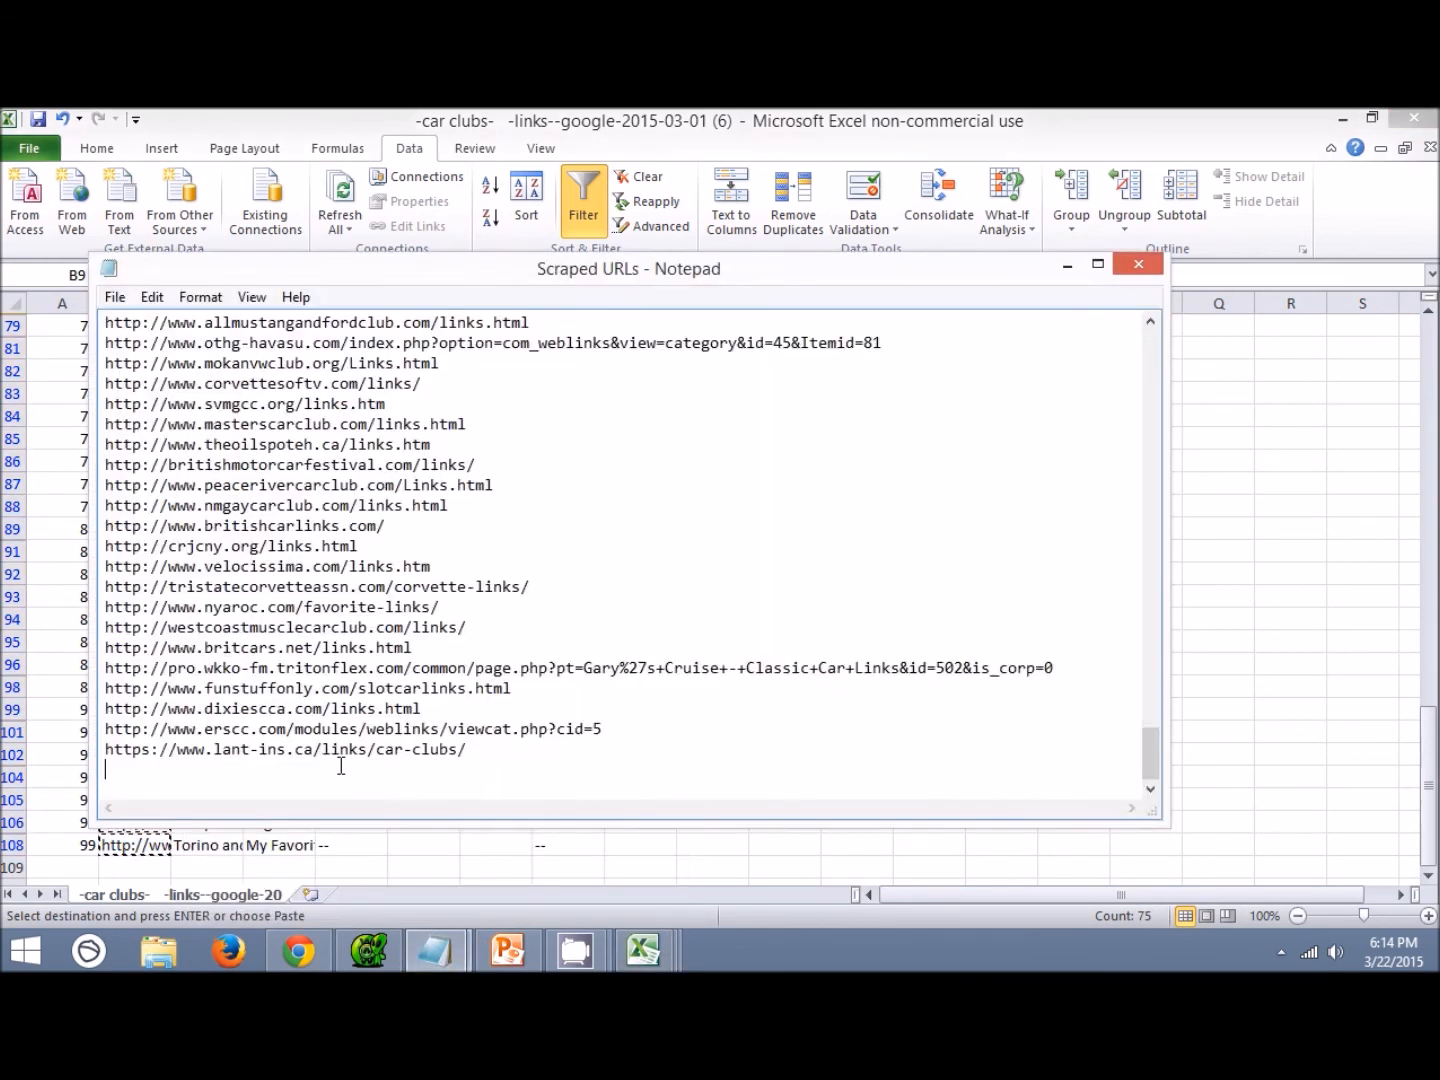
key(ctrl+v)
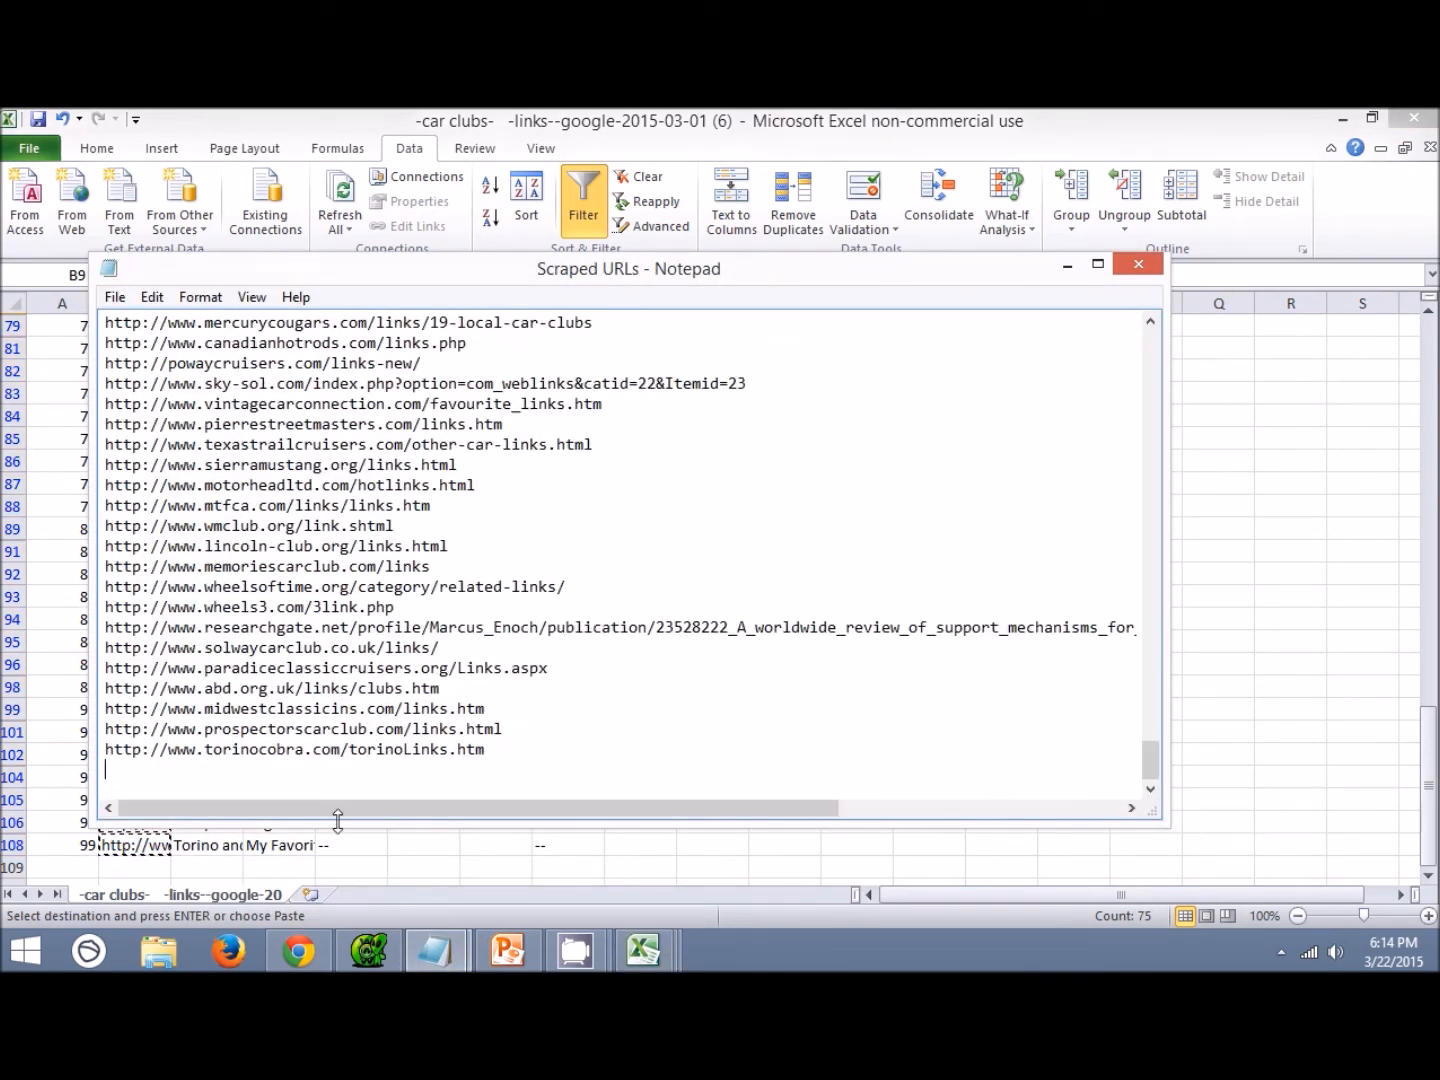
Check the count of selected URLs in the third-page Excel report and return to the search results in Chrome.
click(298, 950)
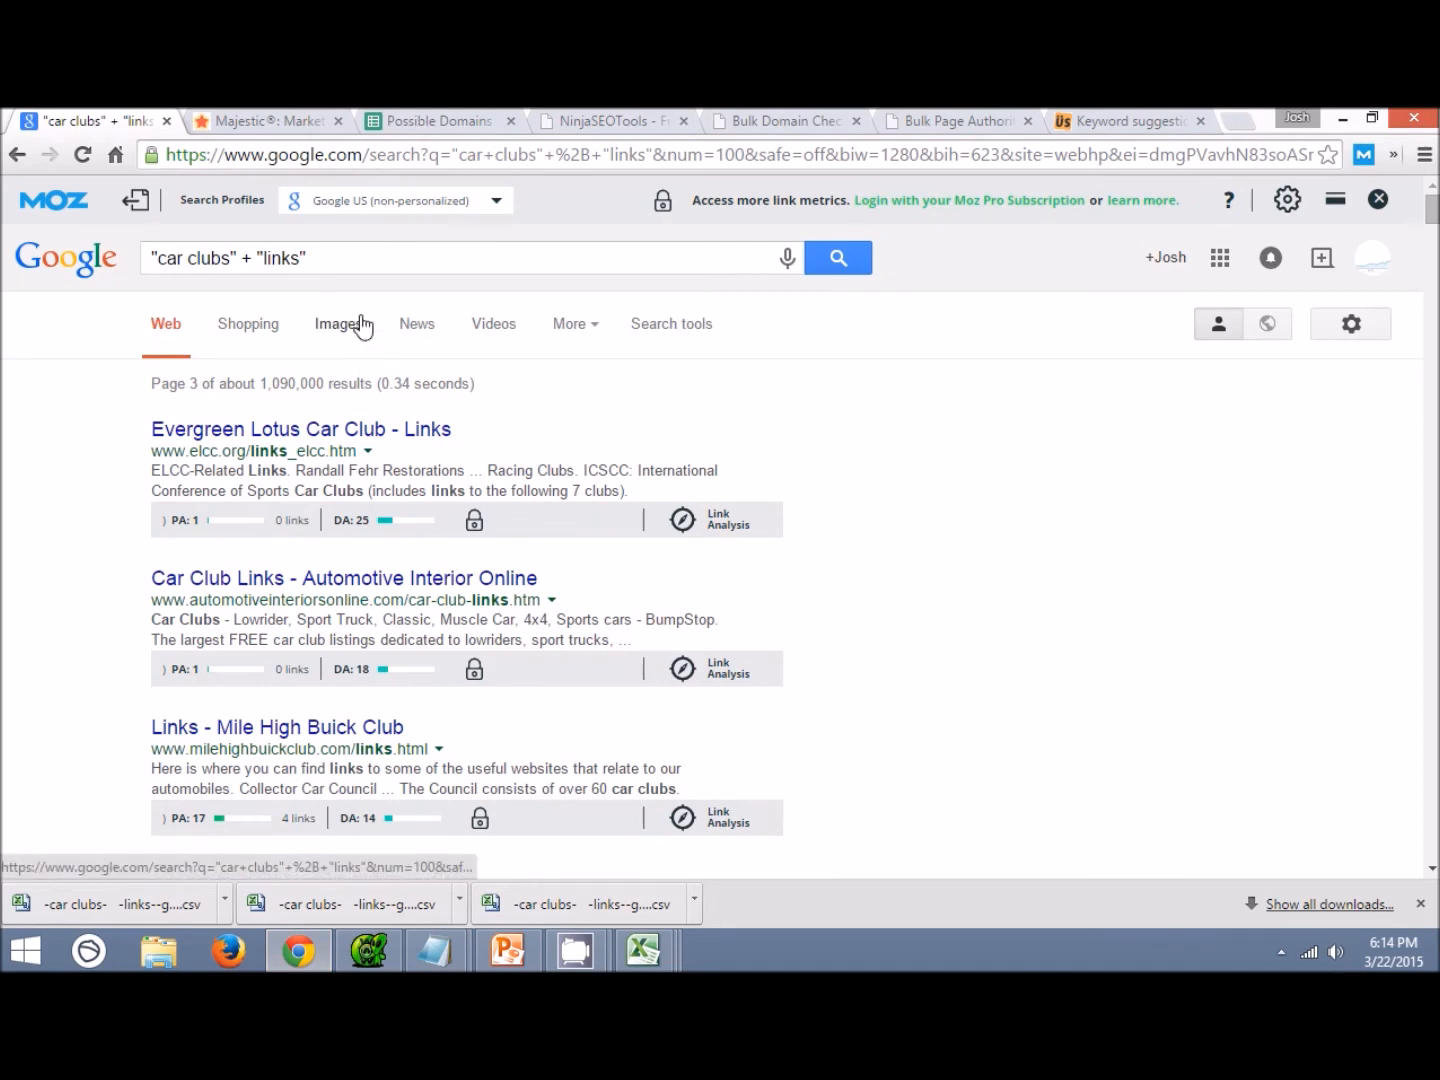
mouse_move(644, 950)
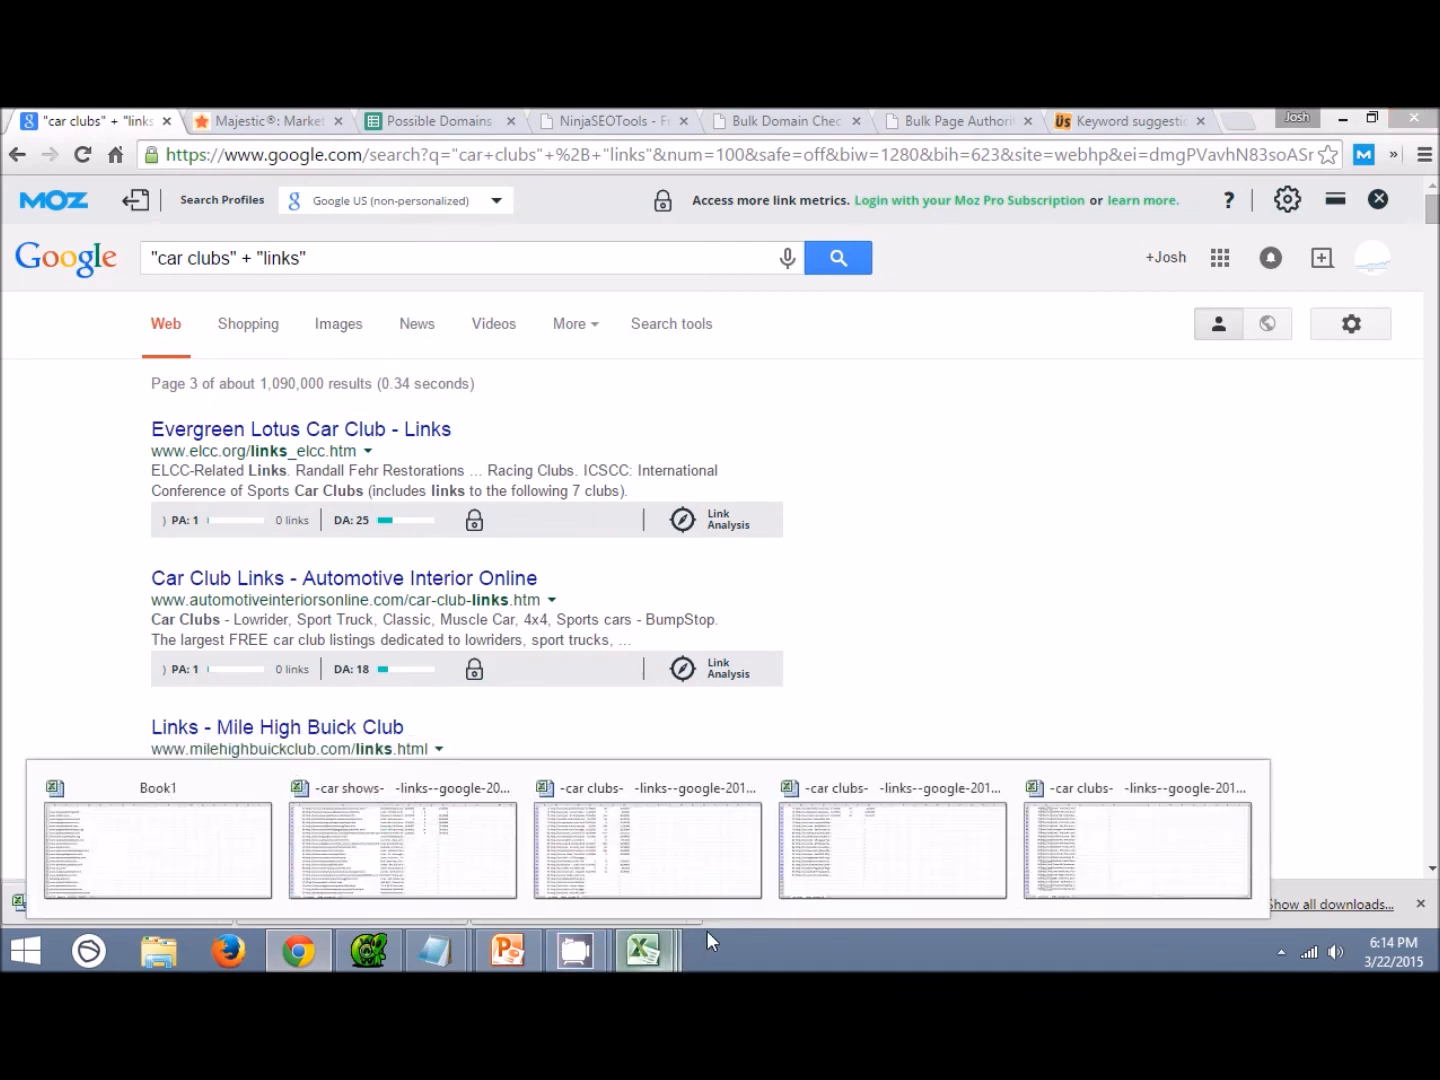
click(1120, 866)
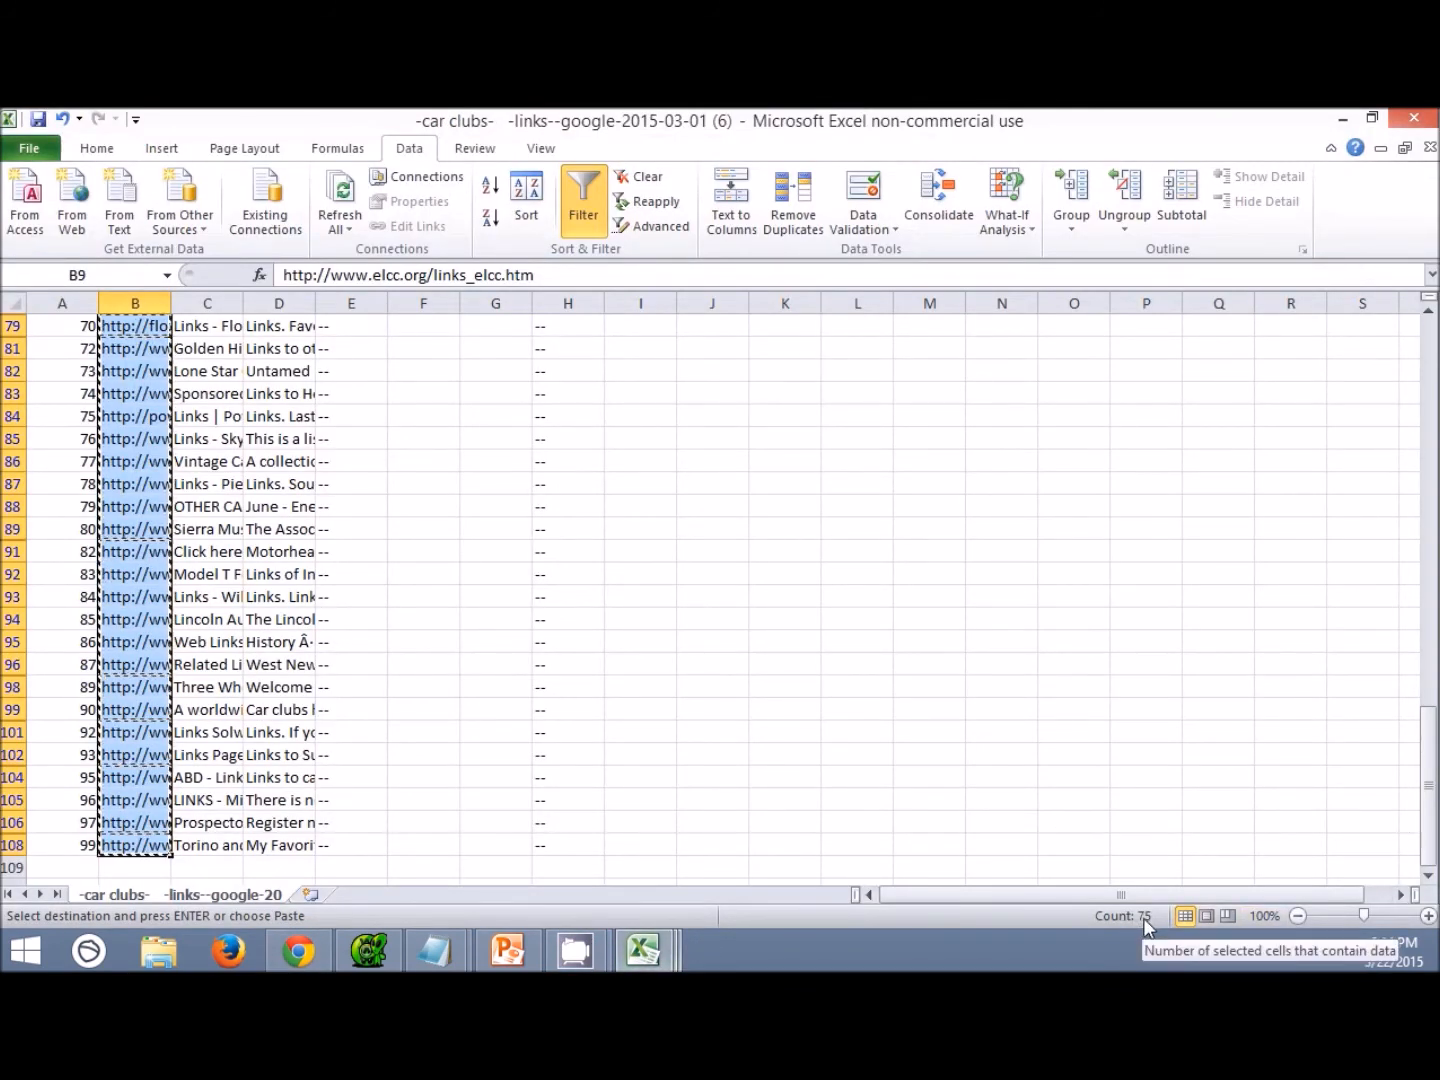
click(298, 951)
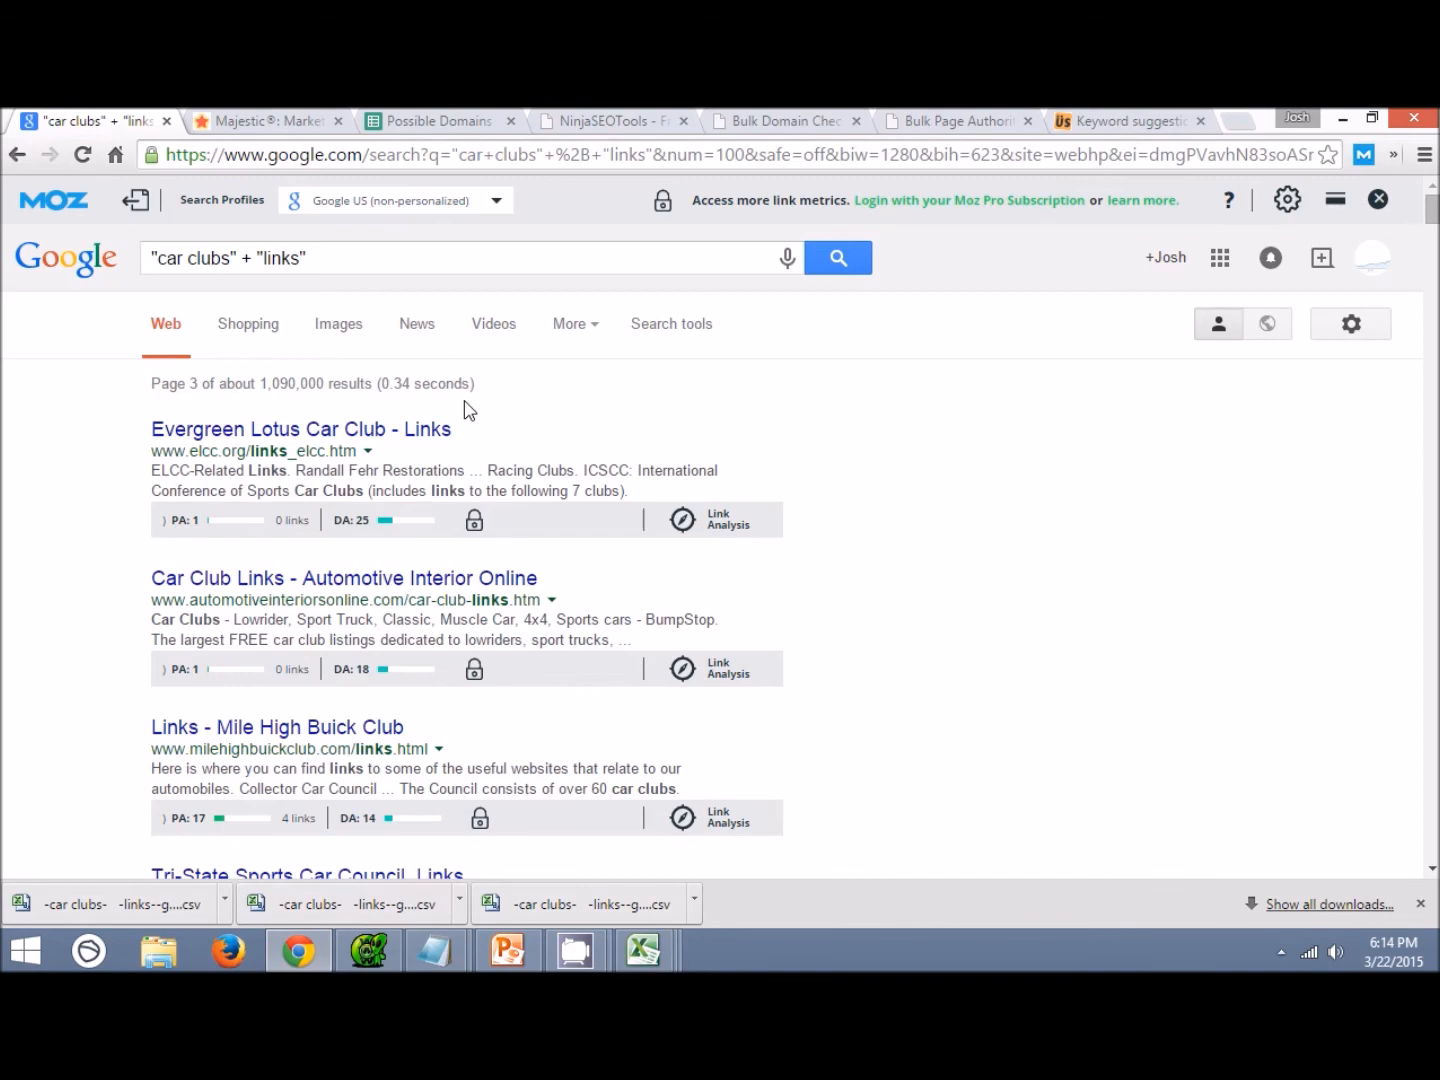
Go to the fourth page of the Google results for "car clubs" + "links".
scroll(421, 473, down, 8)
scroll(379, 514, up, 6)
scroll(1034, 489, down, 10)
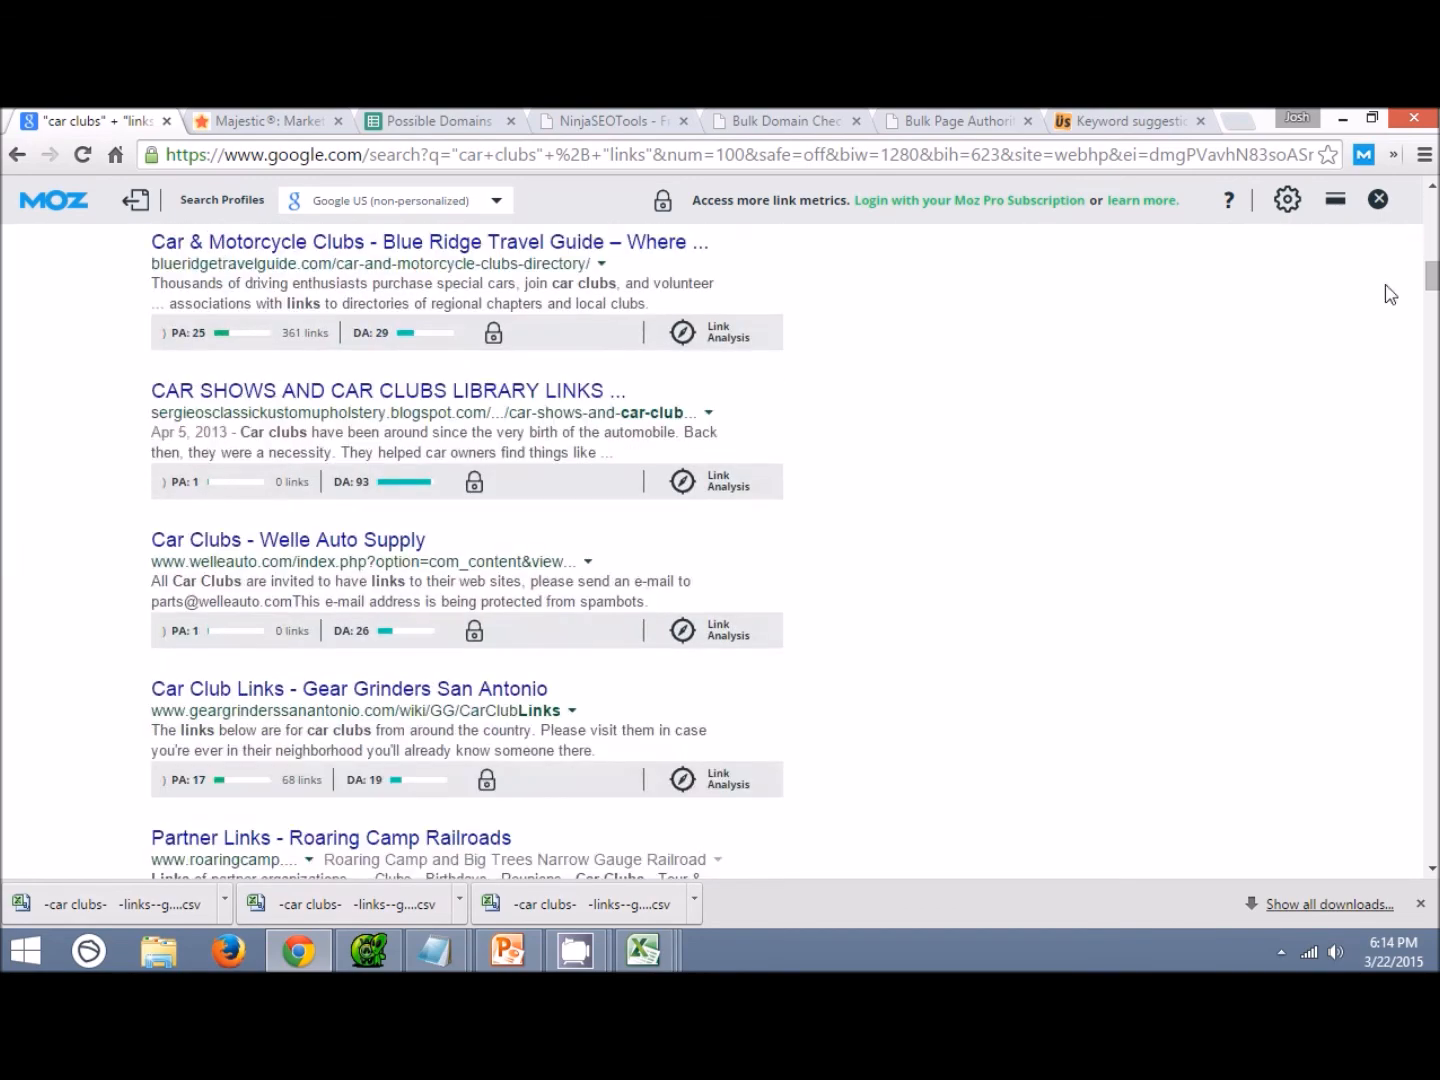
drag(1433, 276, 1408, 883)
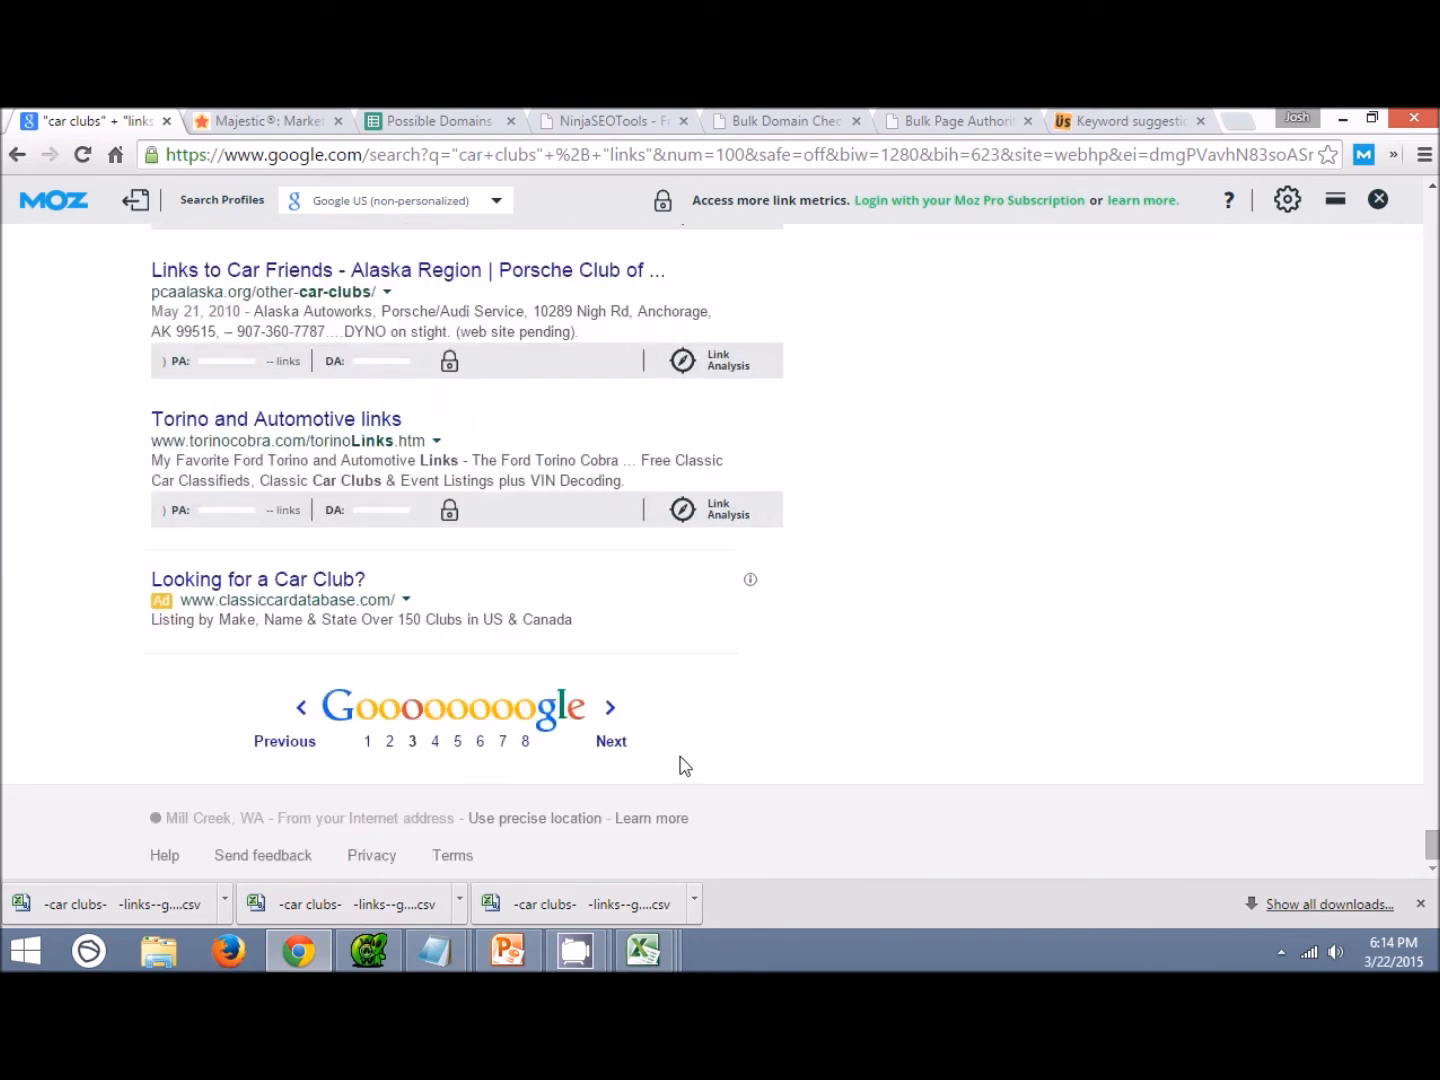
click(610, 742)
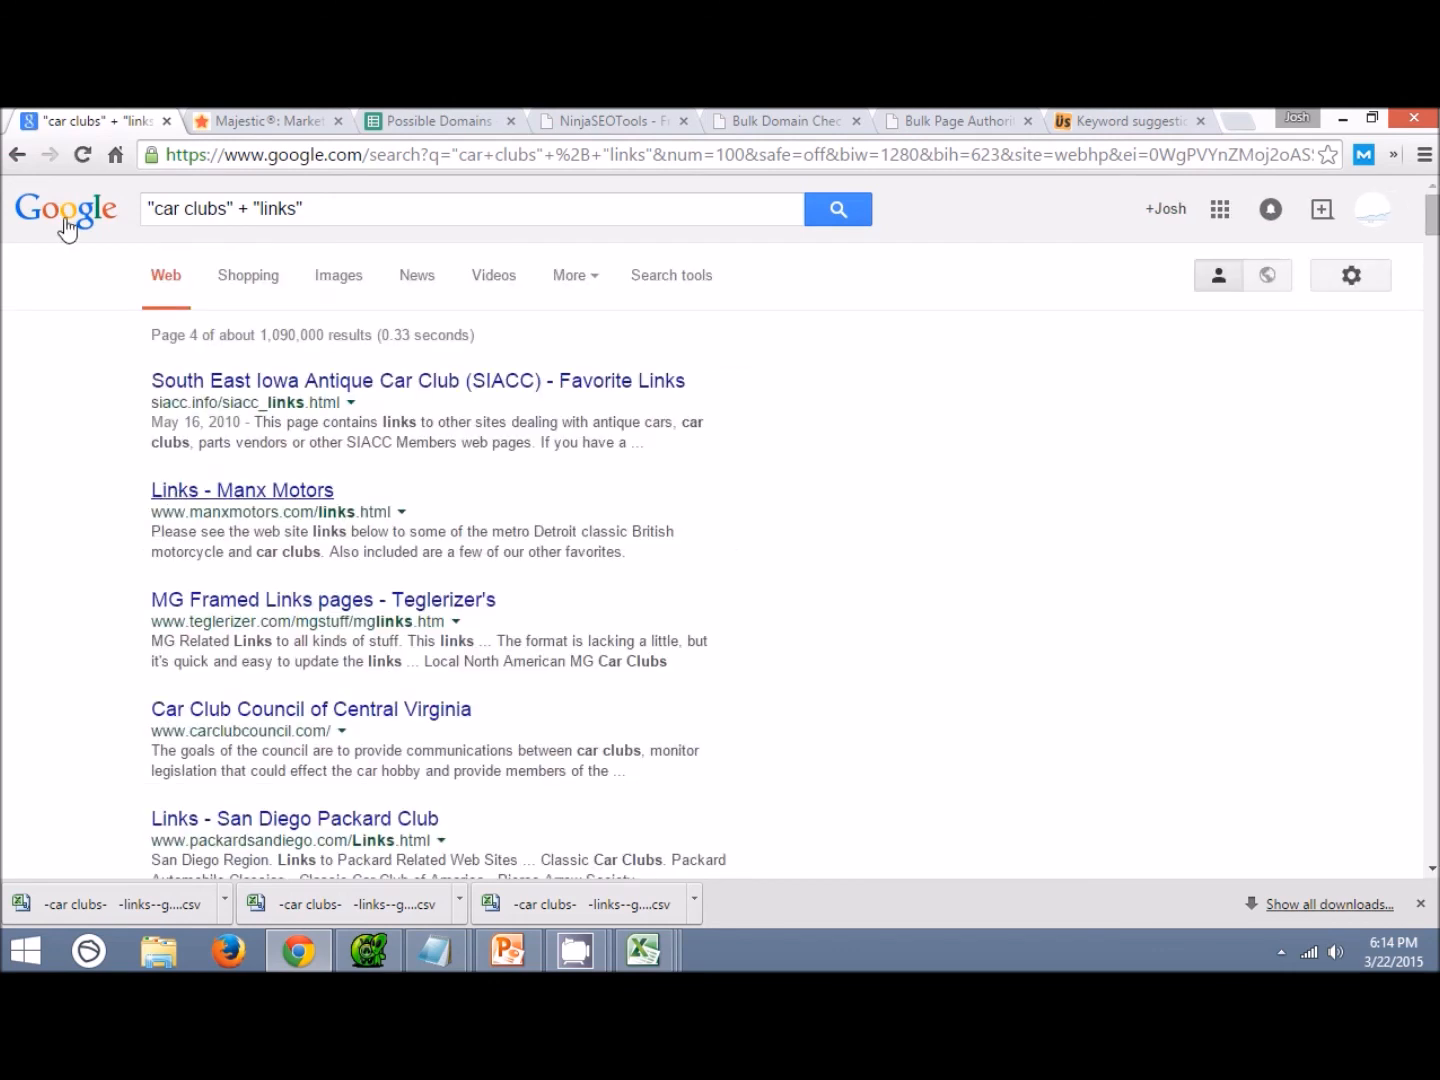
Export the fourth page of results to CSV with the Moz toolbar and open the new report in Excel.
click(110, 224)
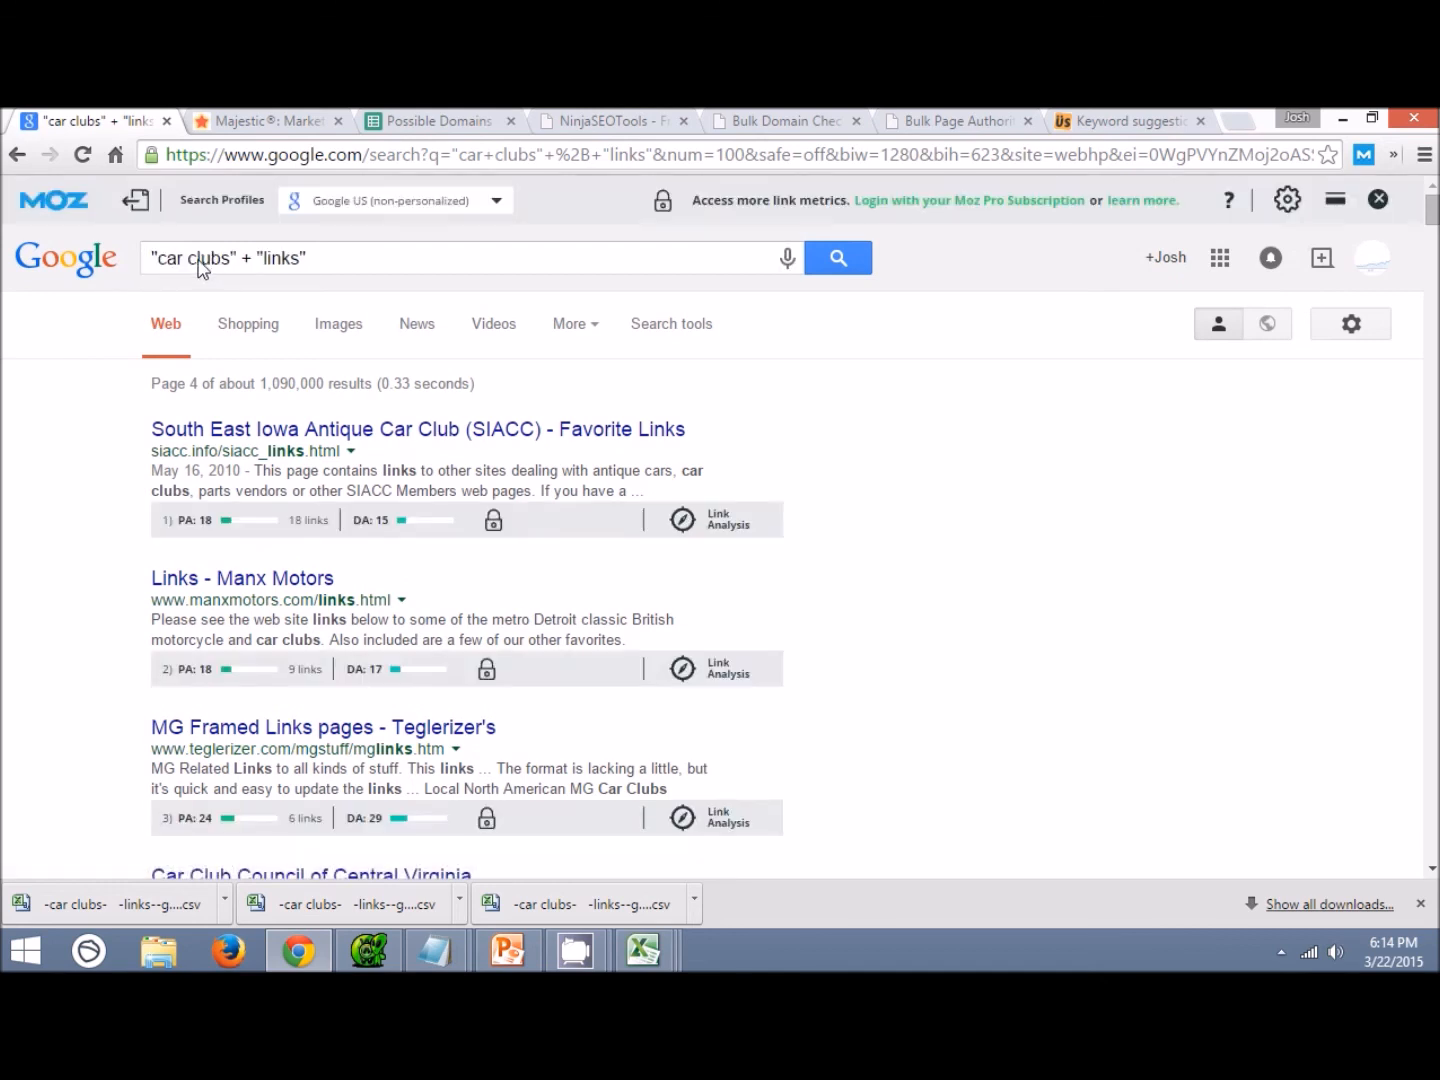
click(135, 202)
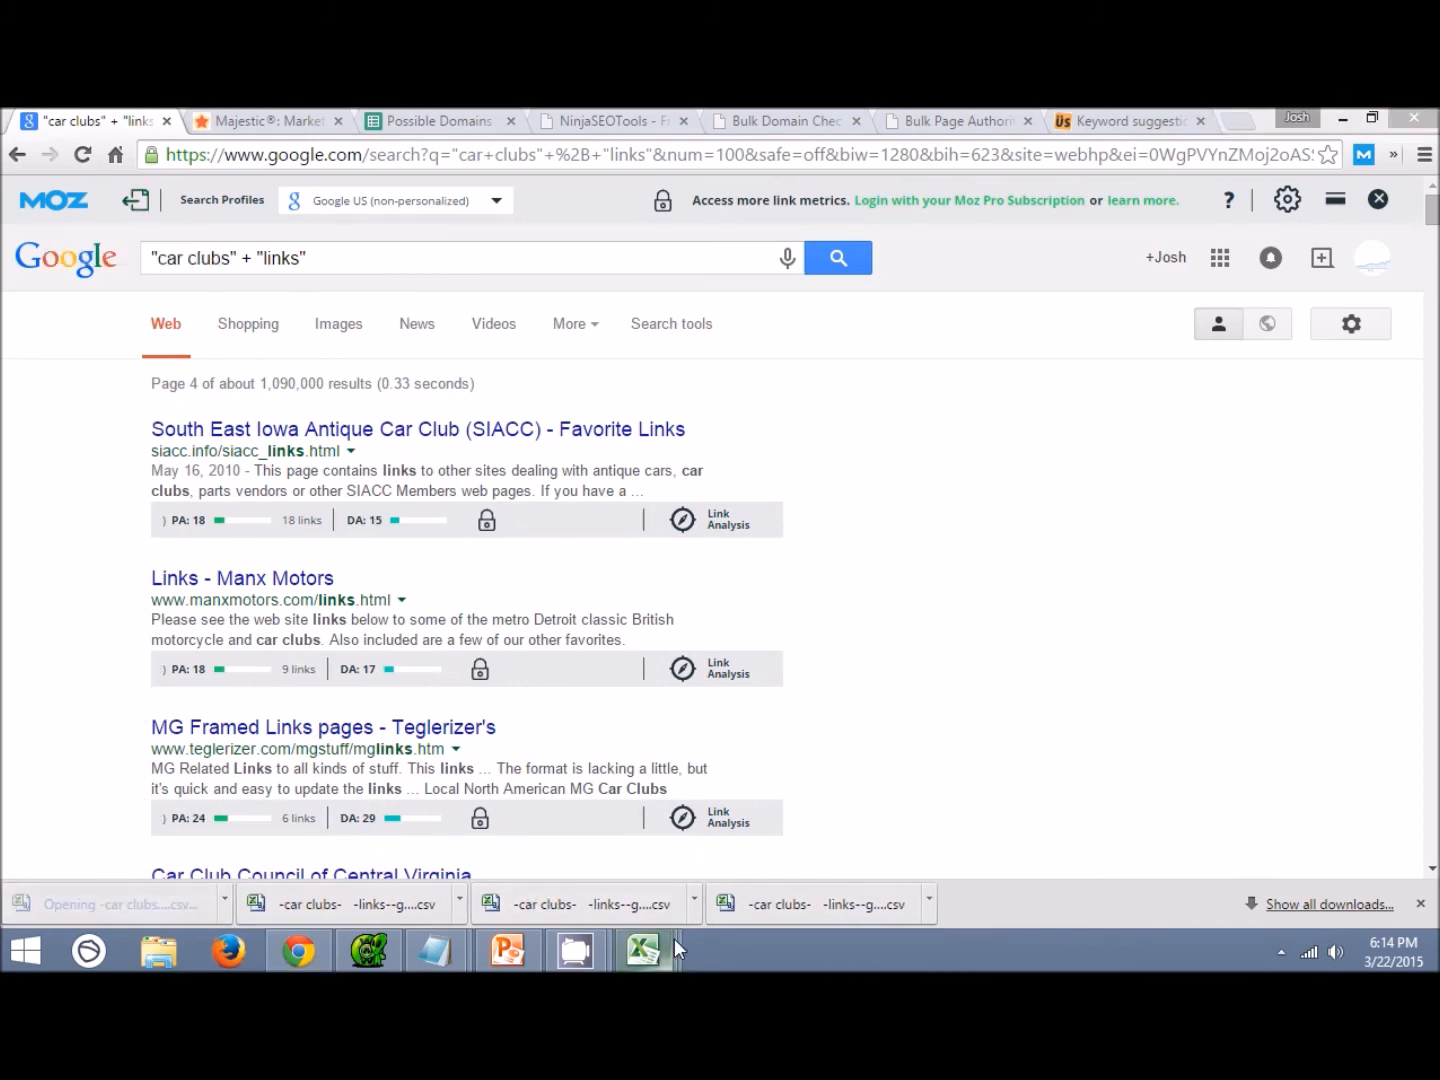
mouse_move(655, 949)
click(1222, 864)
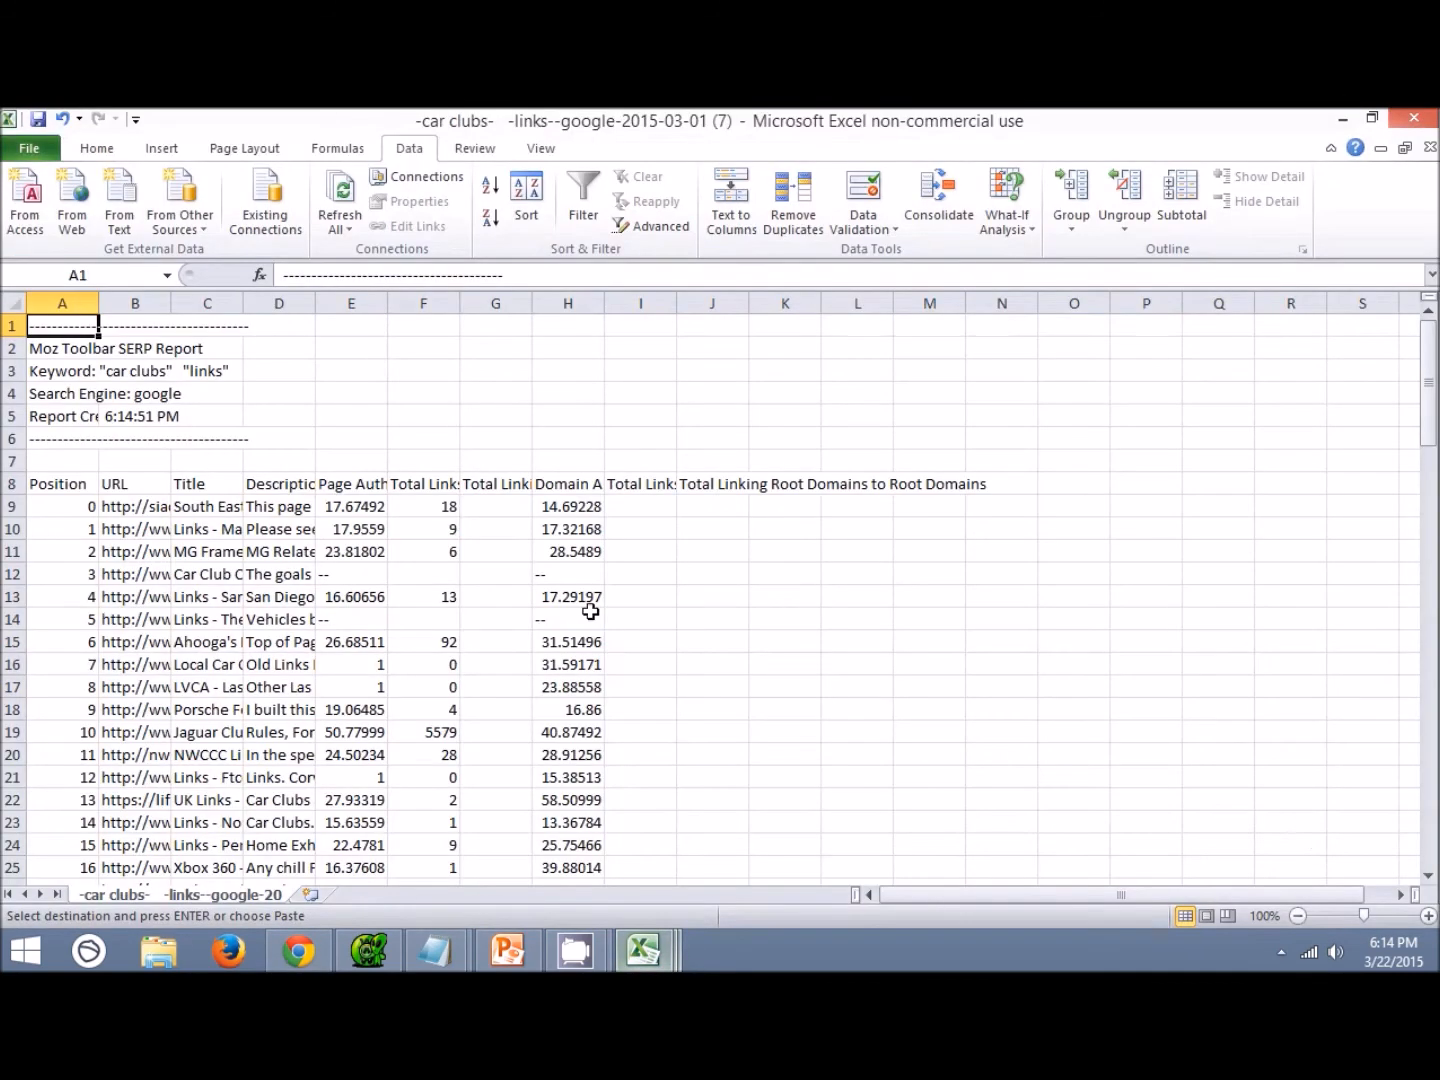
Turn on filtering for header row 8 of the fourth-page report and filter its URL column to addresses containing "link".
click(119, 478)
click(583, 201)
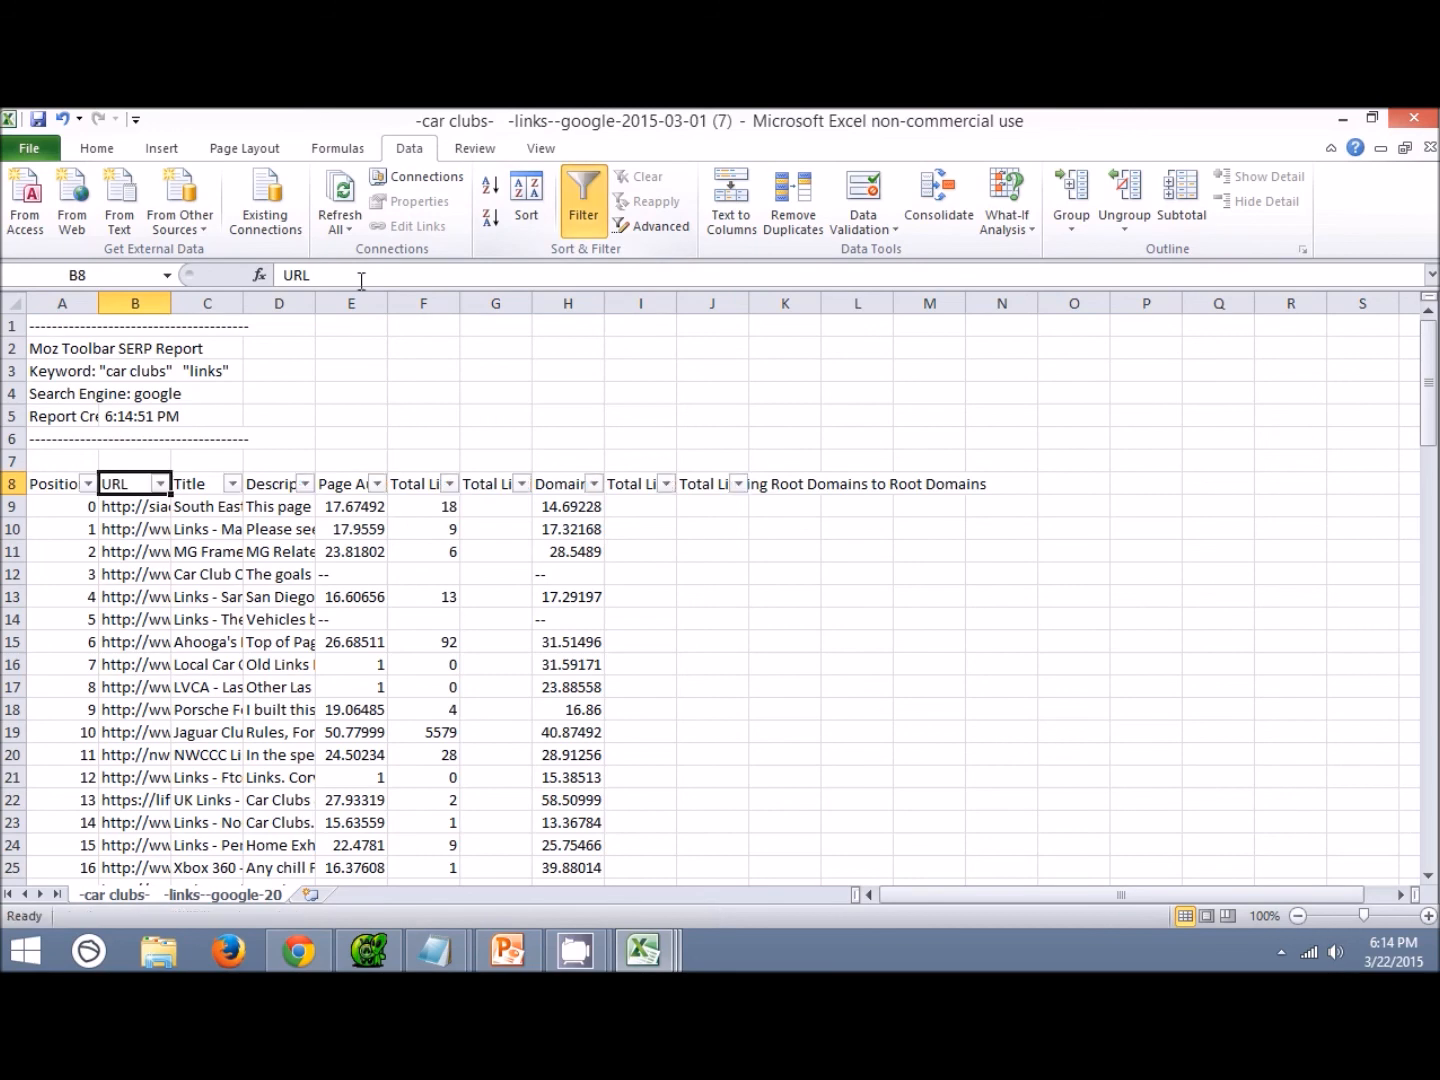
click(159, 483)
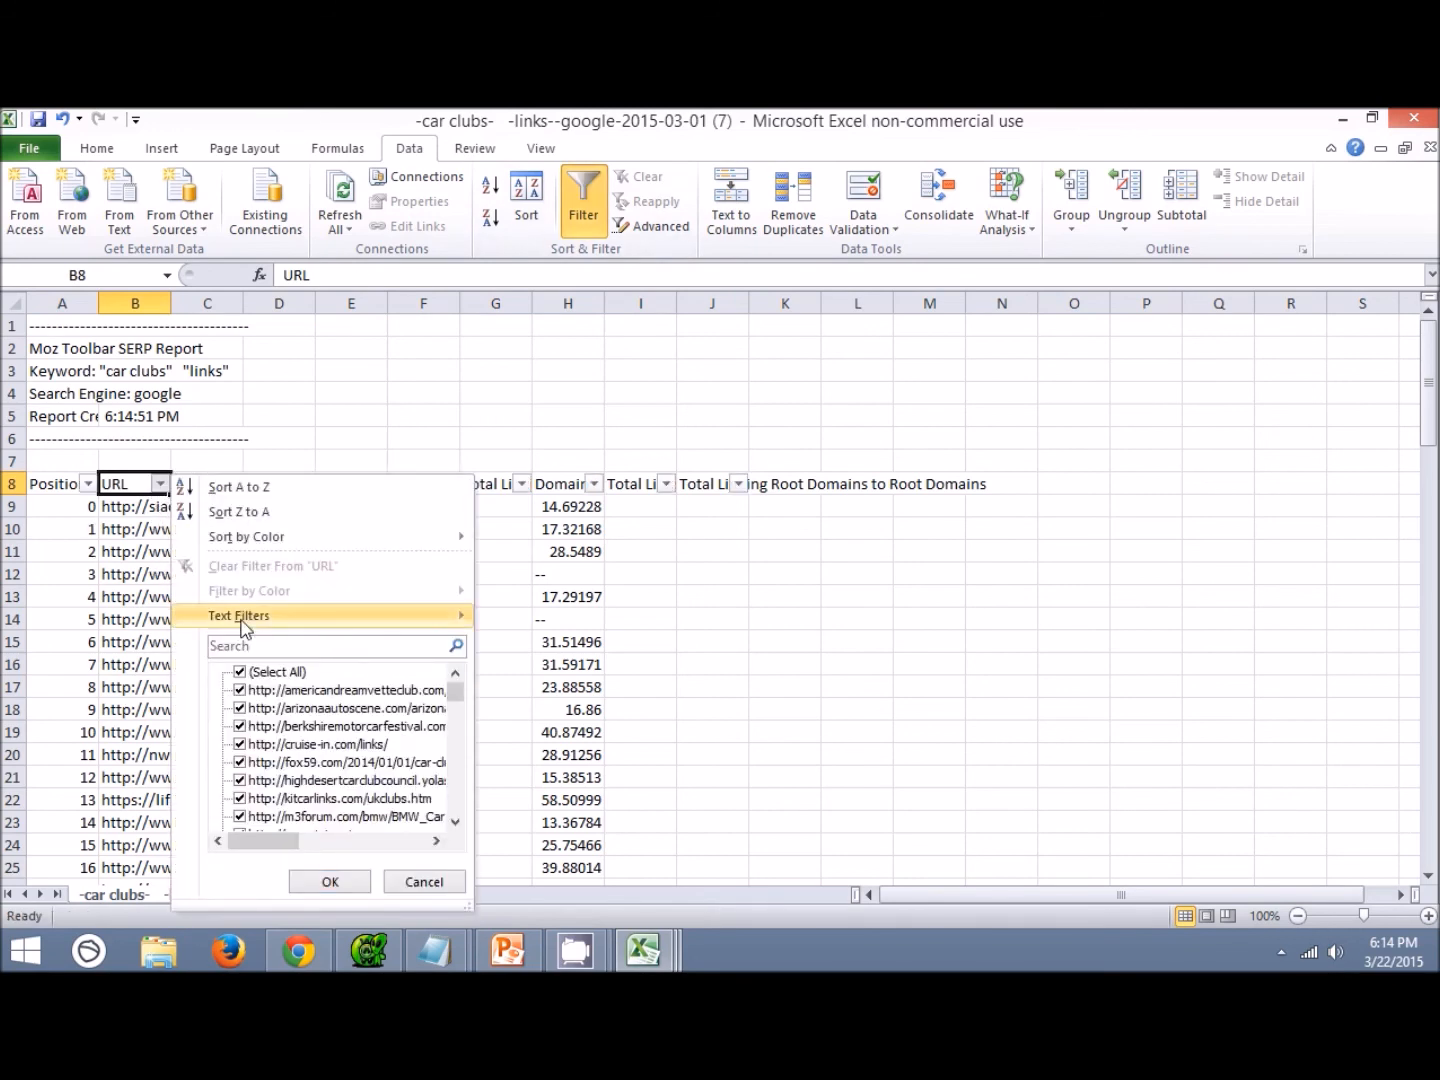
mouse_move(249, 626)
click(604, 724)
text(link)
key(Return)
Copy the filtered fourth-page URLs and paste them at the end of the Scraped URLs file in Notepad.
drag(147, 501, 135, 729)
key(ctrl+c)
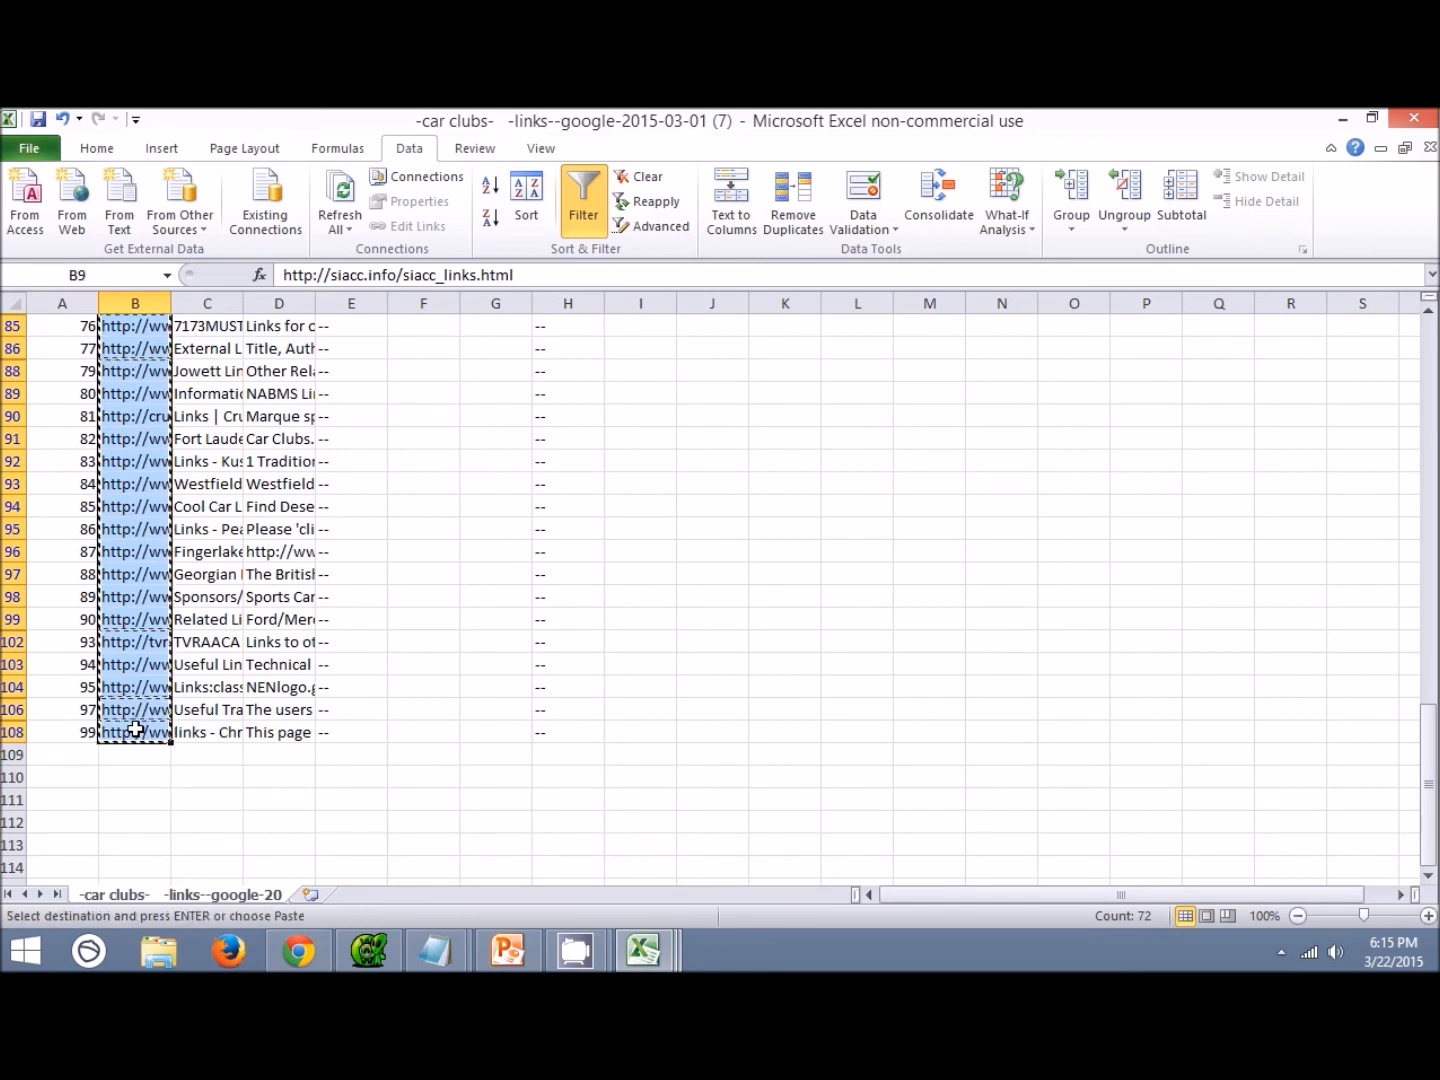
mouse_move(430, 950)
click(331, 852)
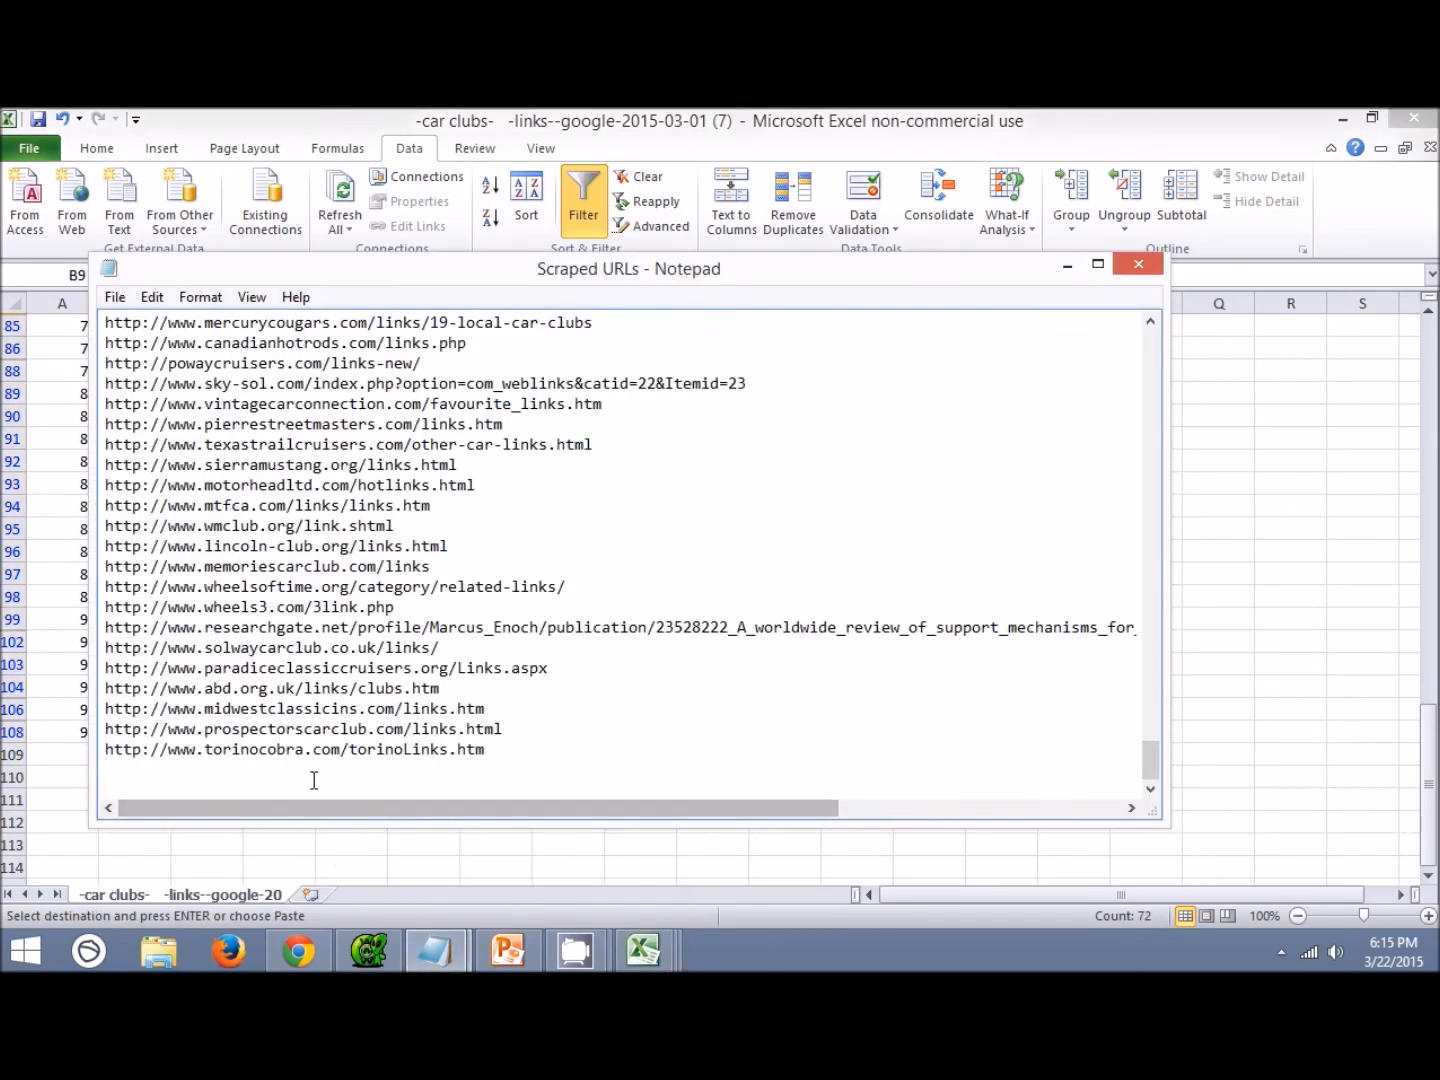
key(ctrl+v)
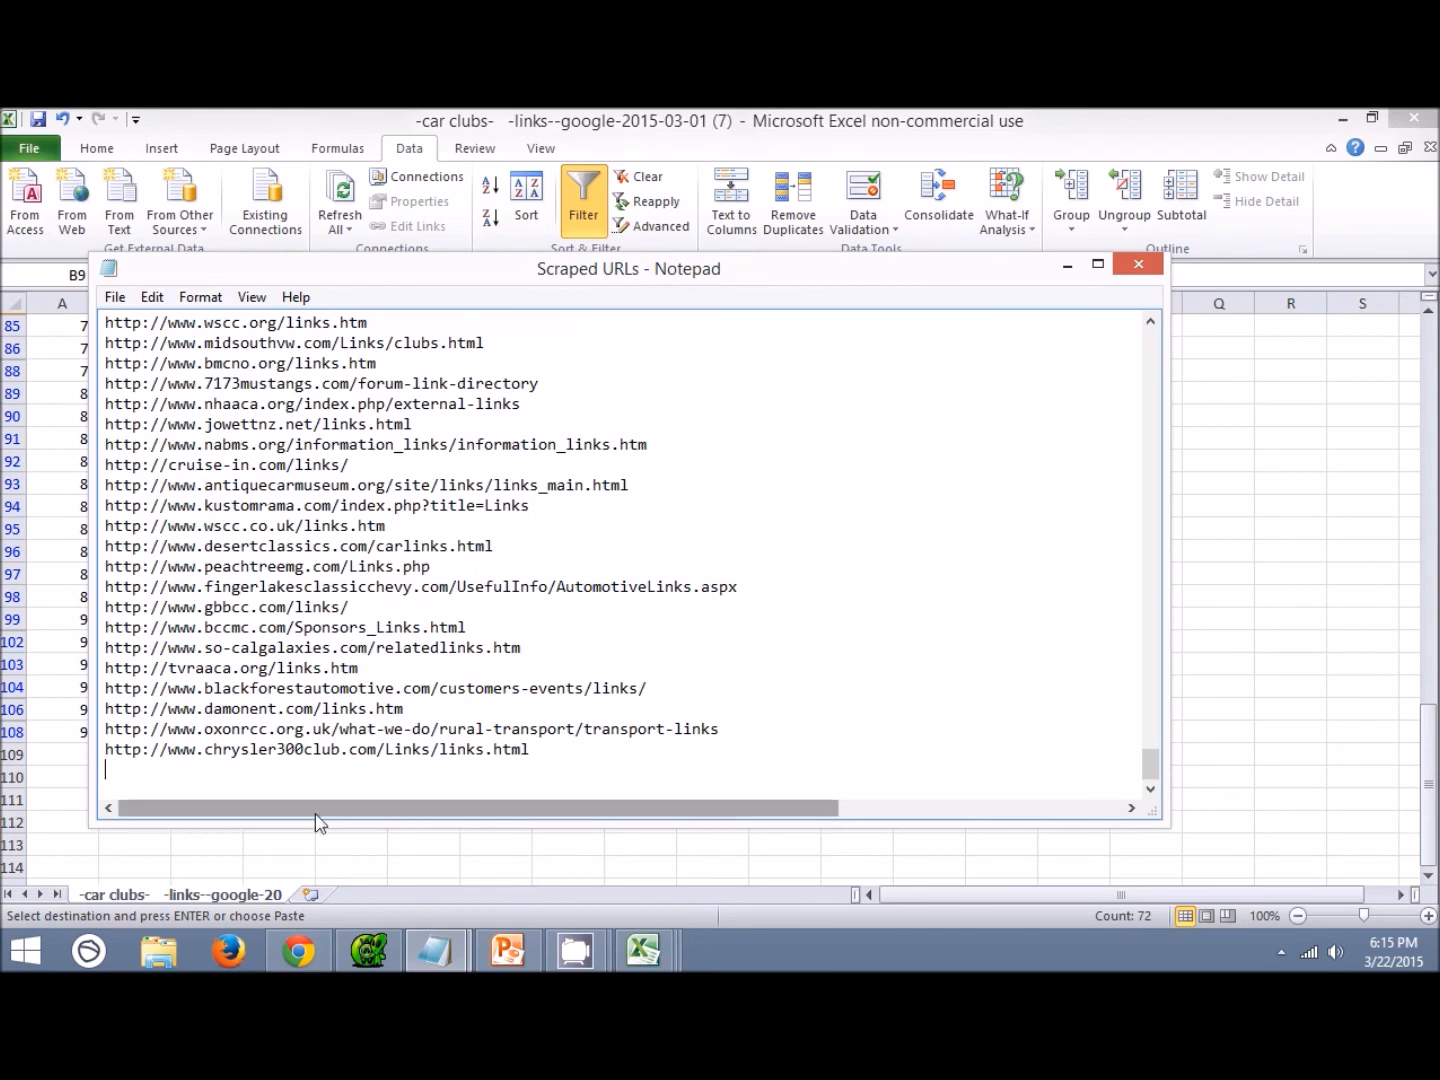
Switch to Chrome, turn off the Moz toolbar and request Übersuggest keyword suggestions for "car", filling in the CAPTCHA code.
click(300, 949)
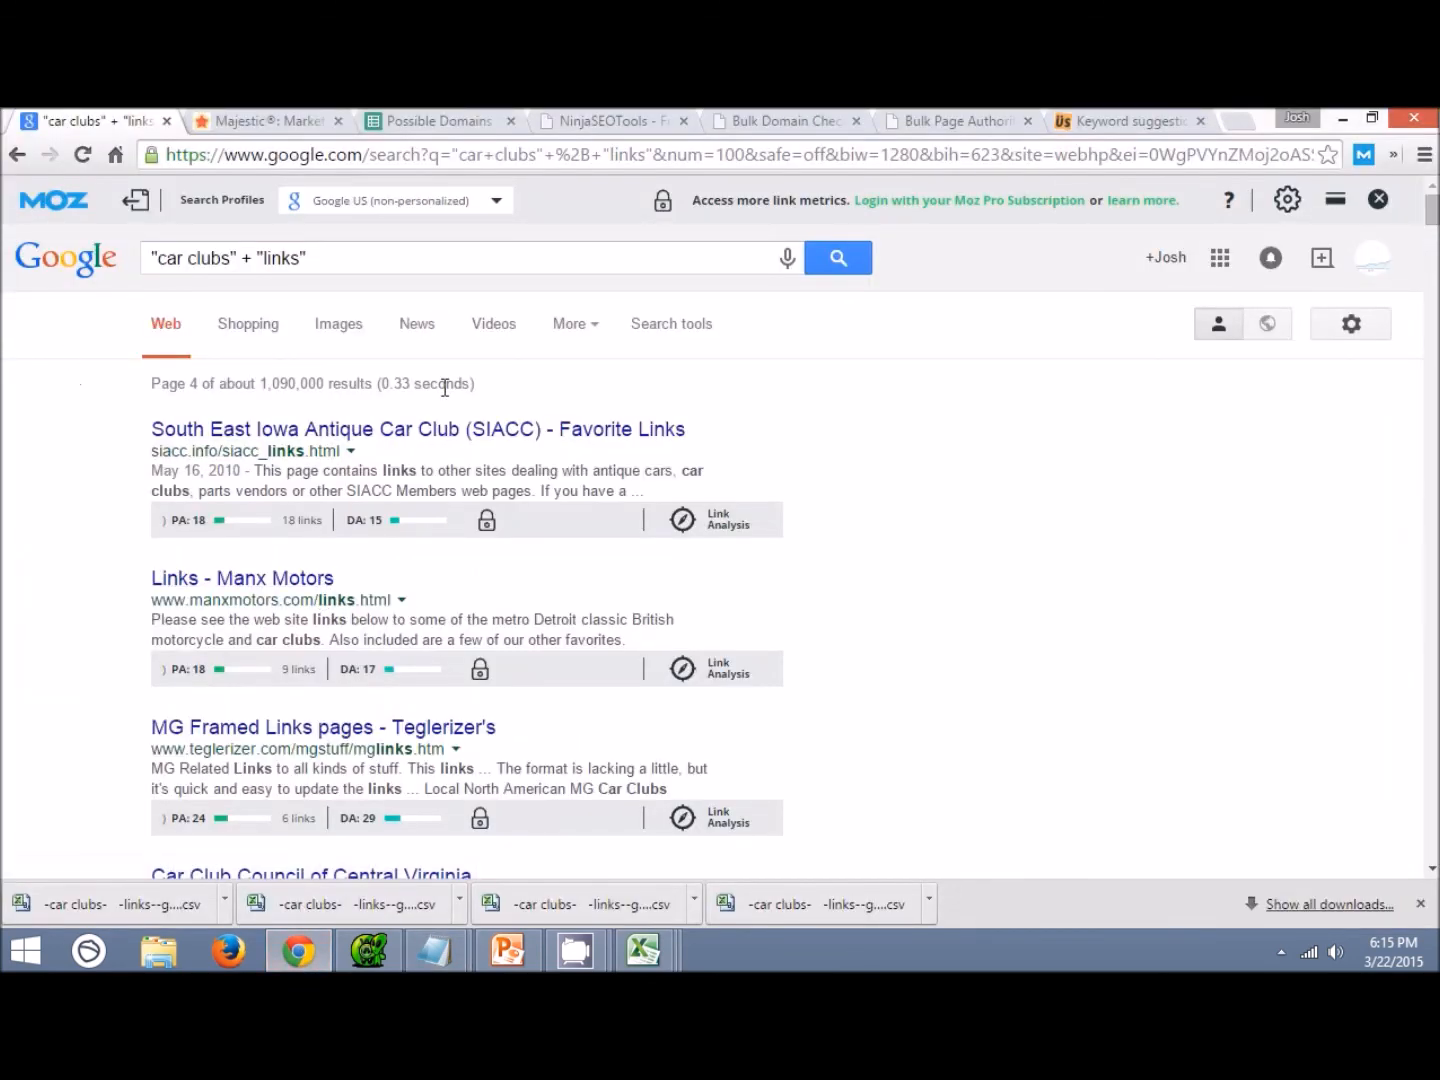
click(1366, 160)
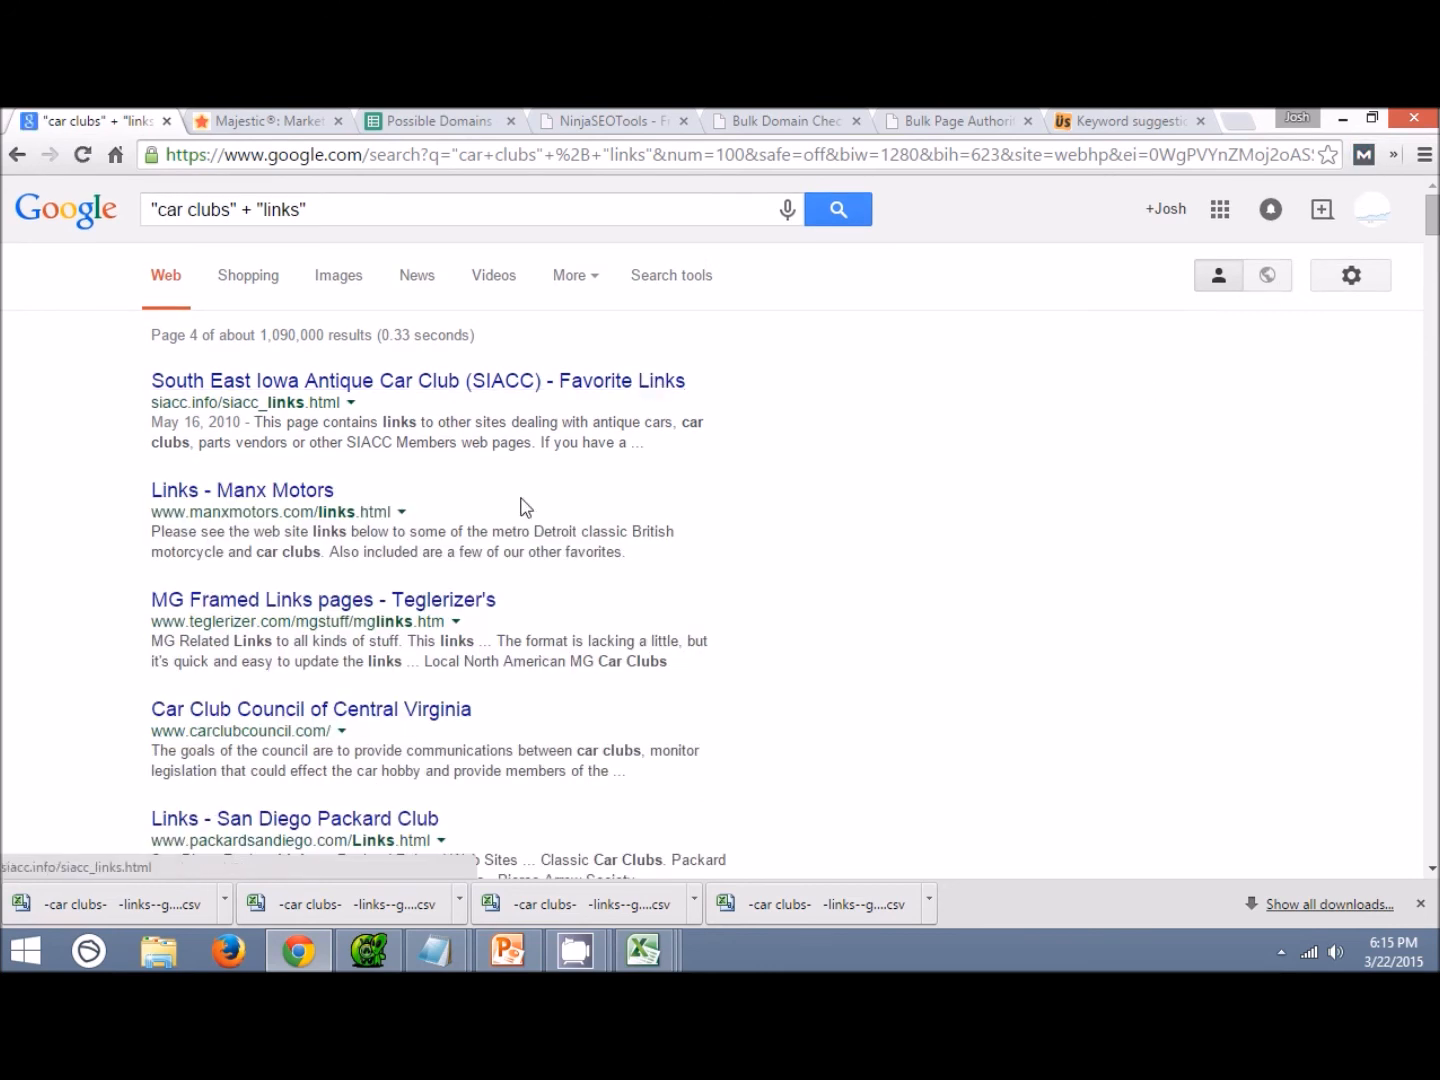
click(1067, 118)
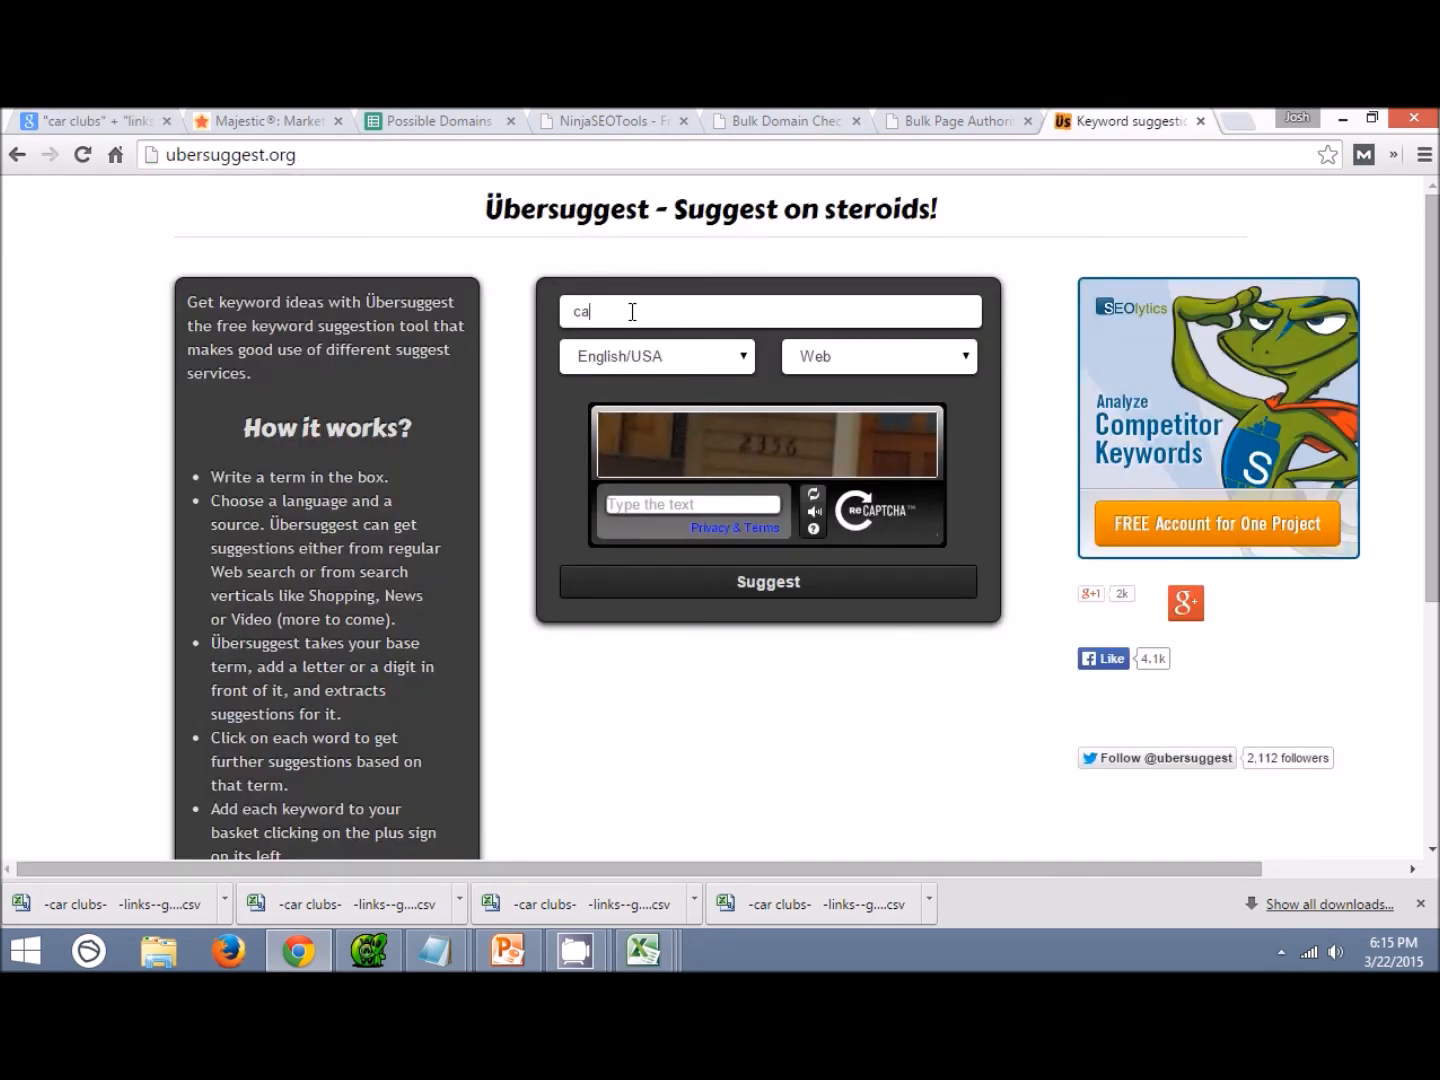
click(709, 502)
text(23)
click(740, 583)
Look over the first Übersuggest suggestions, check the "car clubs" phrase in the Google query, and return to the suggestions.
scroll(681, 491, down, 5)
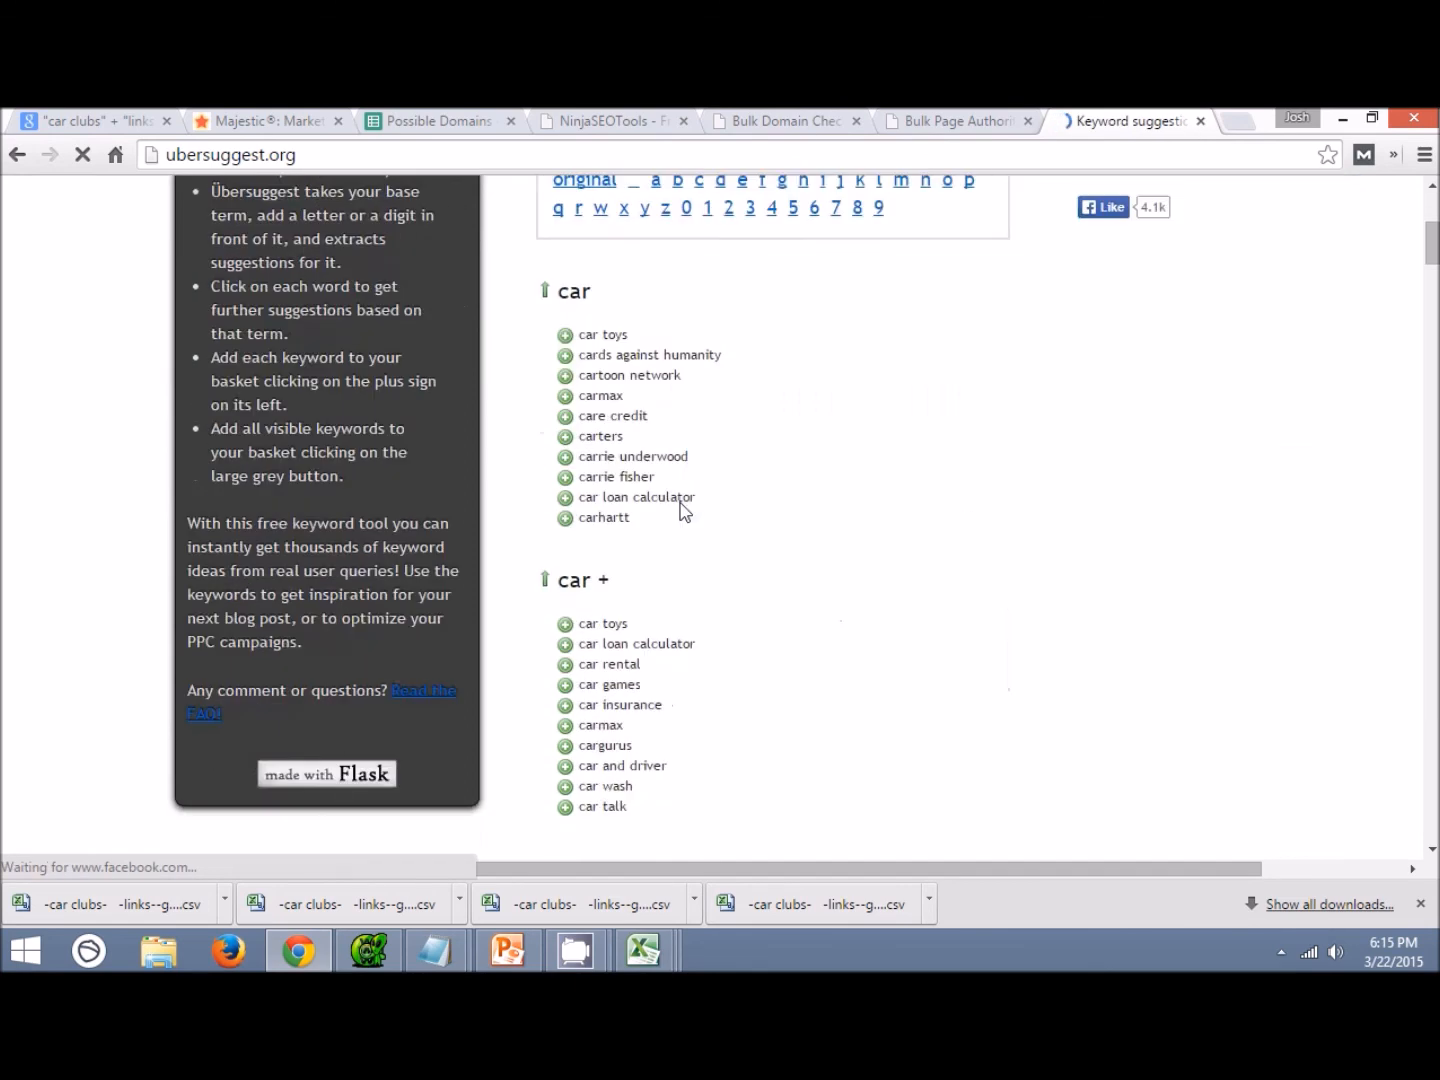
scroll(800, 474, up, 2)
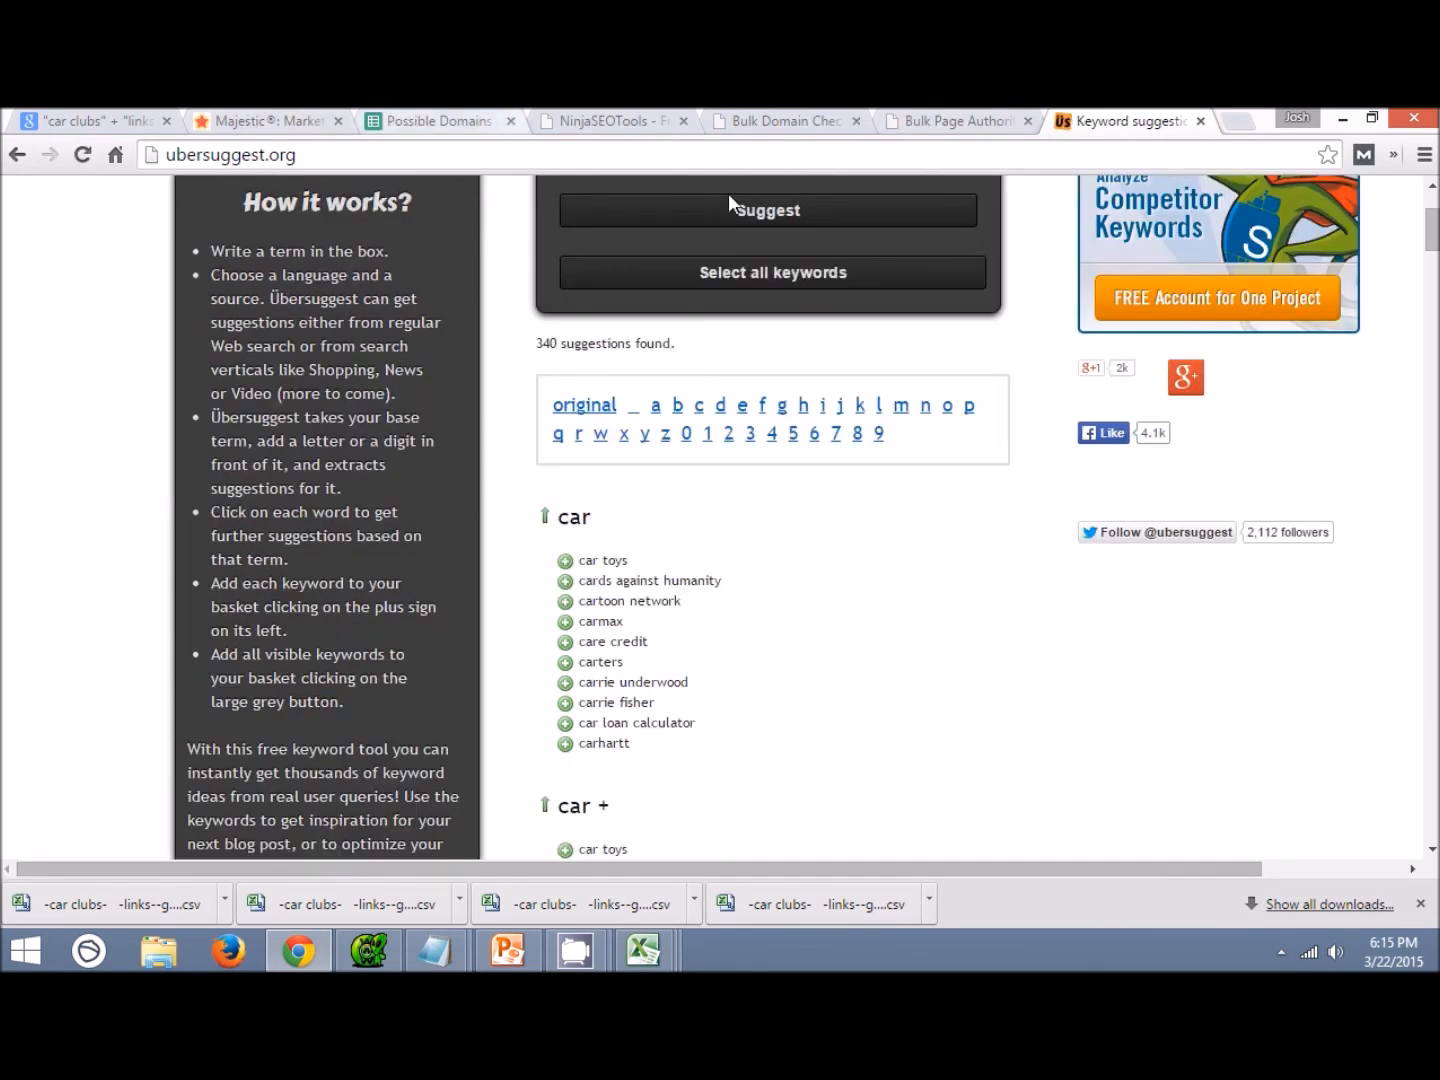
click(104, 118)
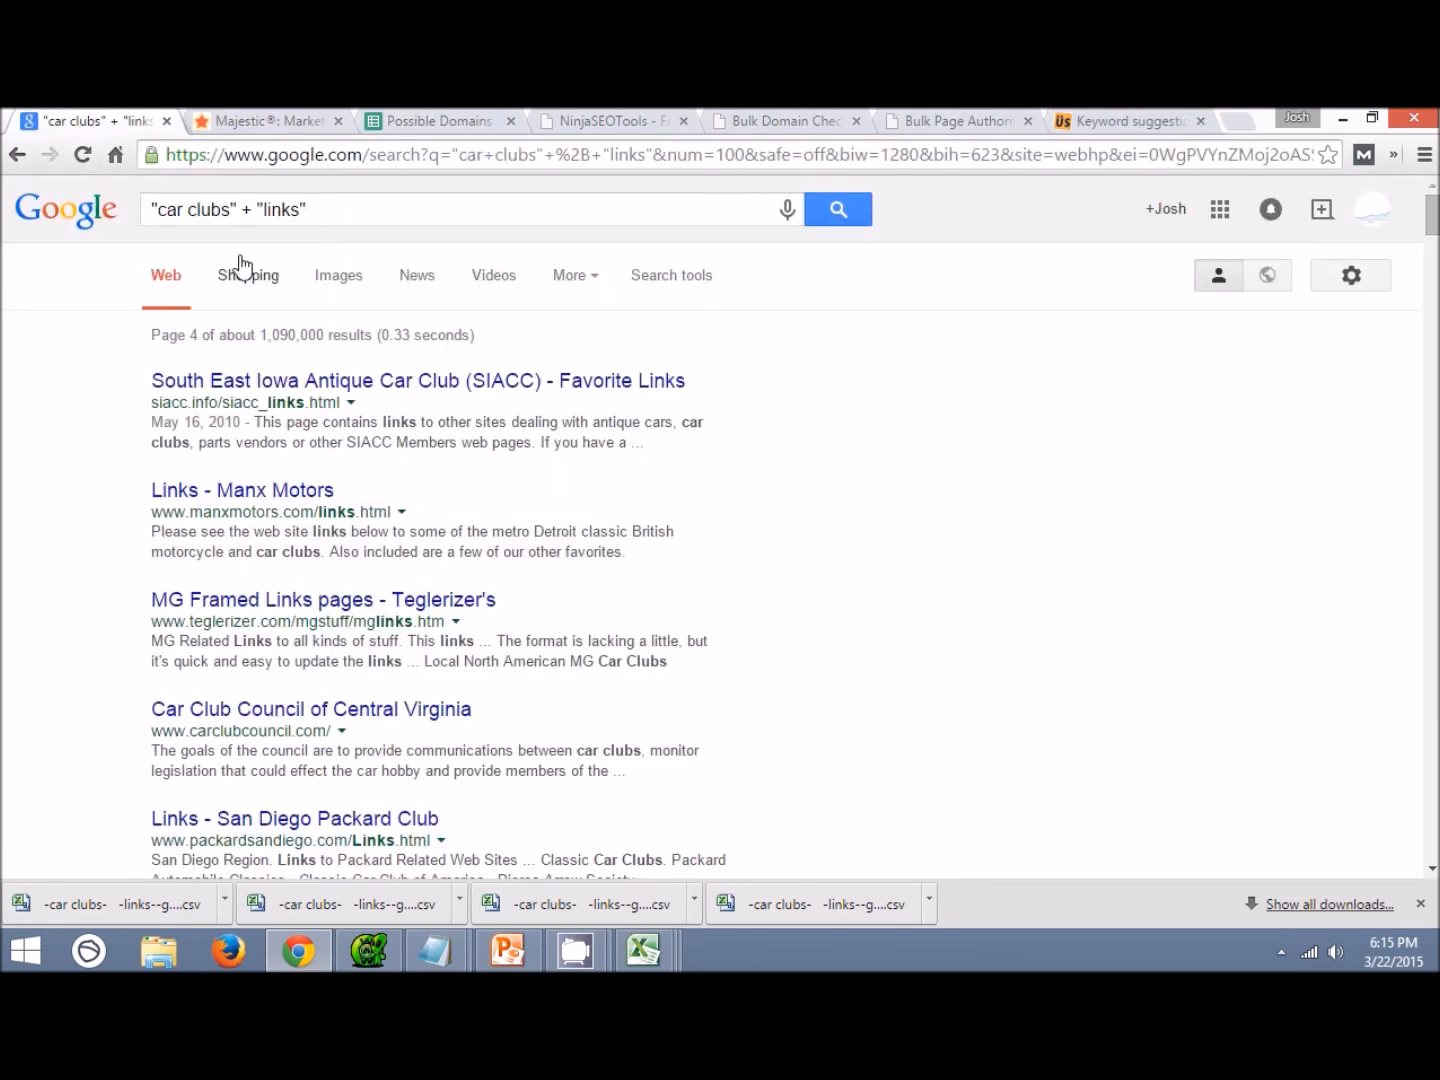
drag(233, 210, 175, 210)
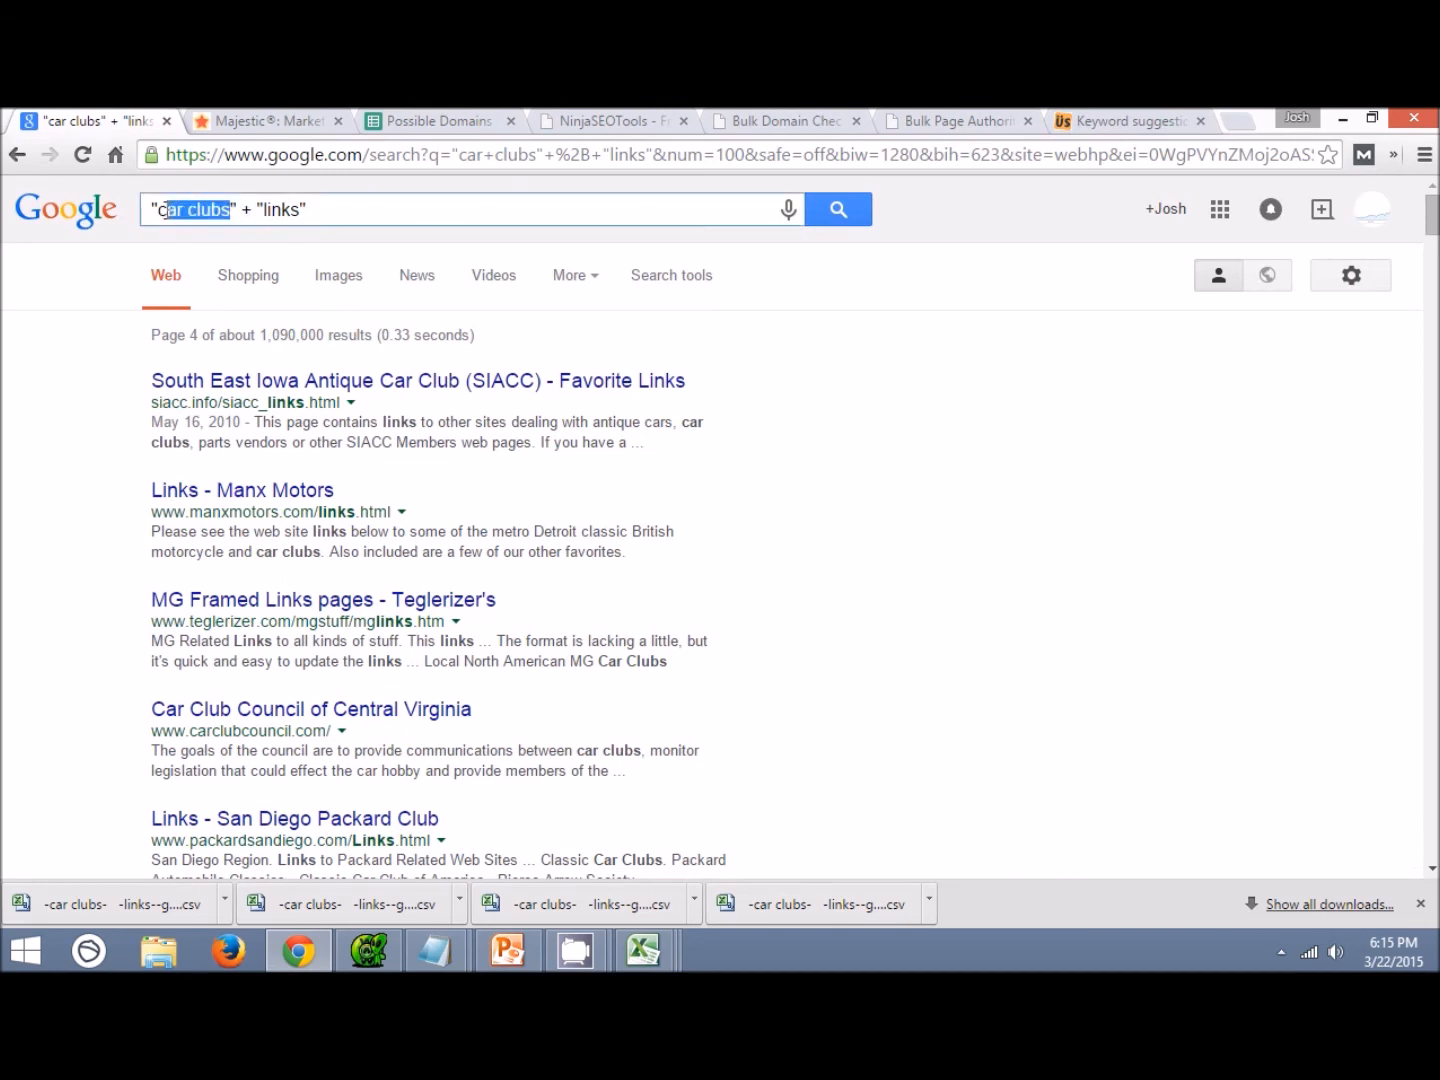
click(176, 214)
click(1191, 116)
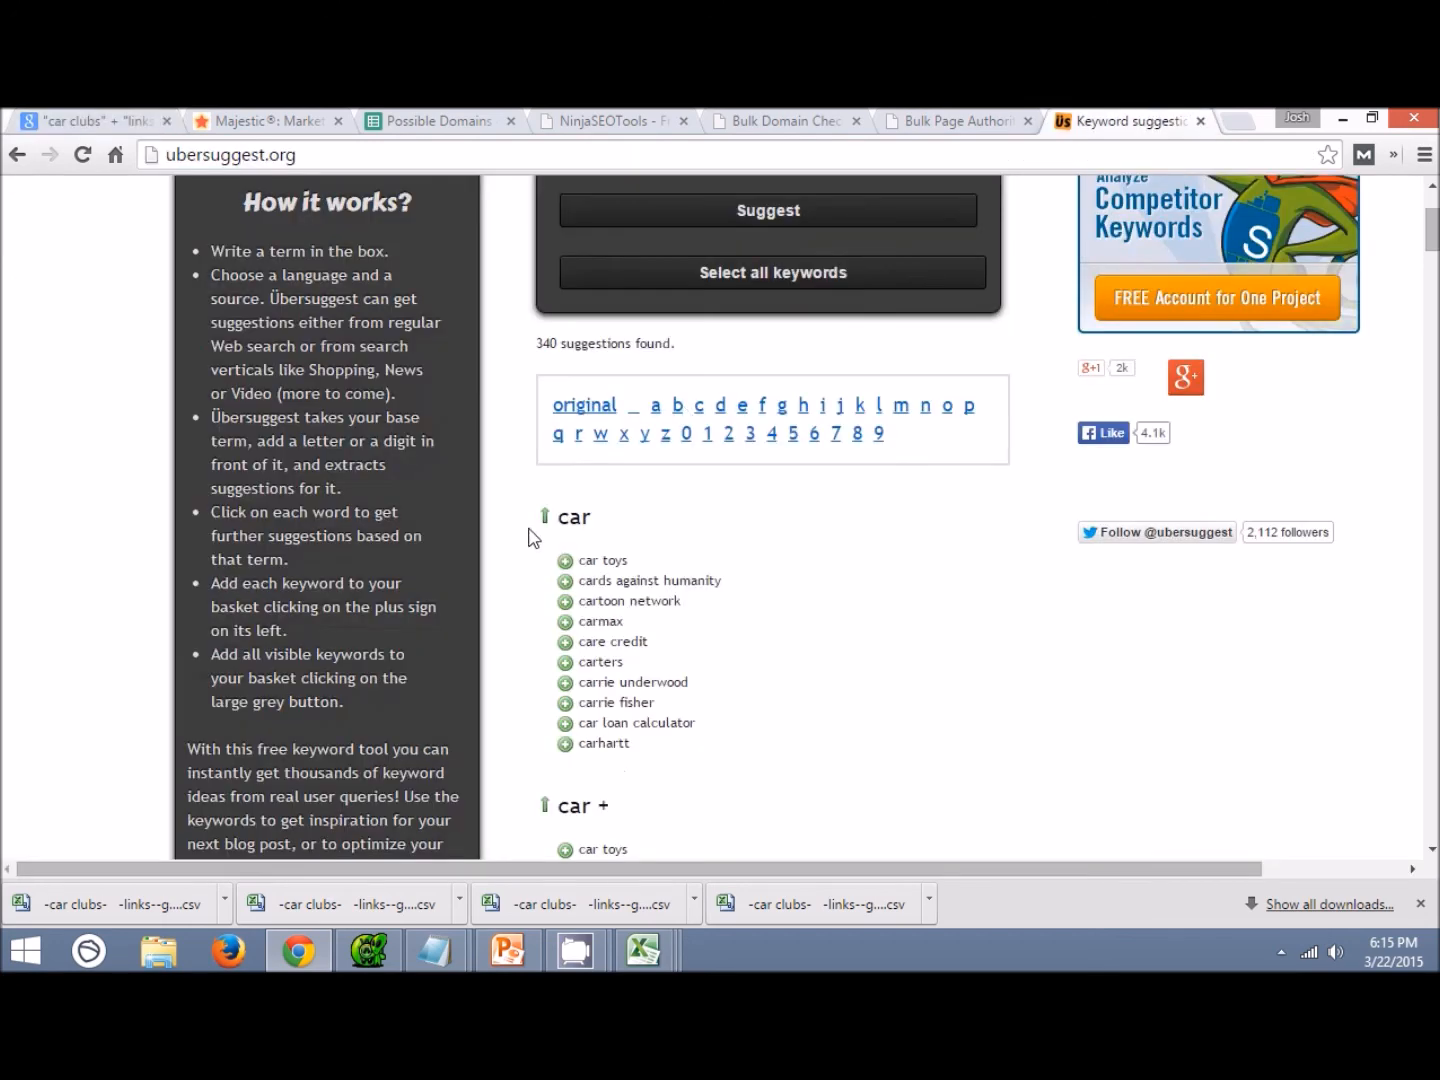
Examine the alphabetical Übersuggest keyword groups for "car", from the base term through "car + o", for further search phrase ideas.
scroll(644, 599, down, 1)
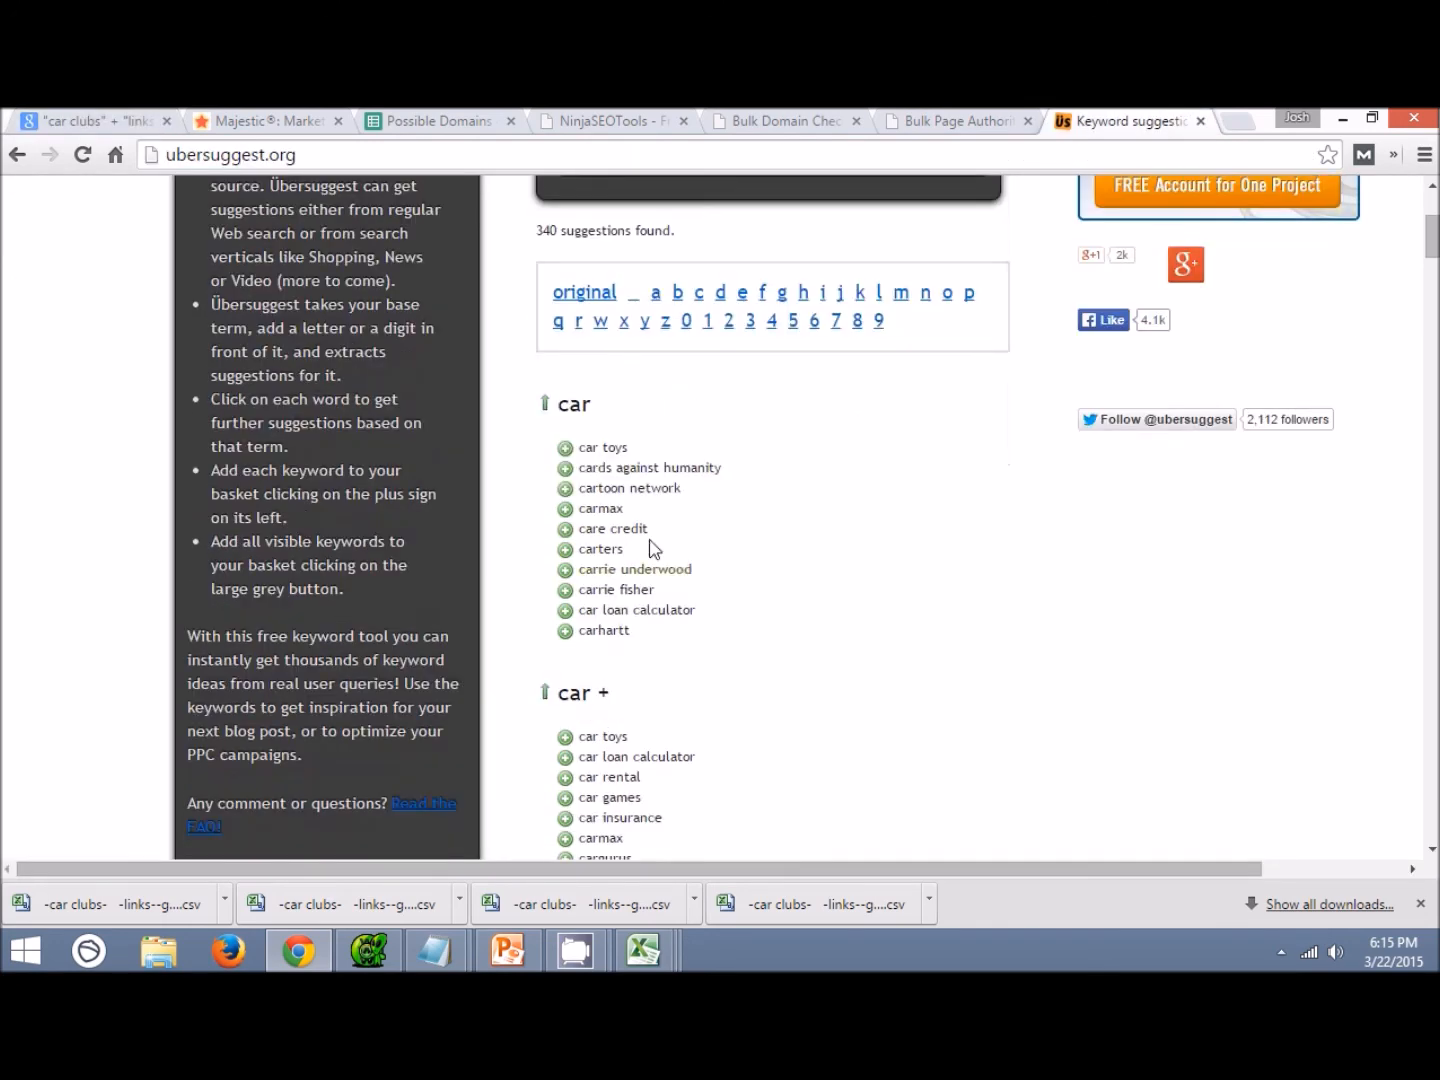
scroll(594, 603, down, 3)
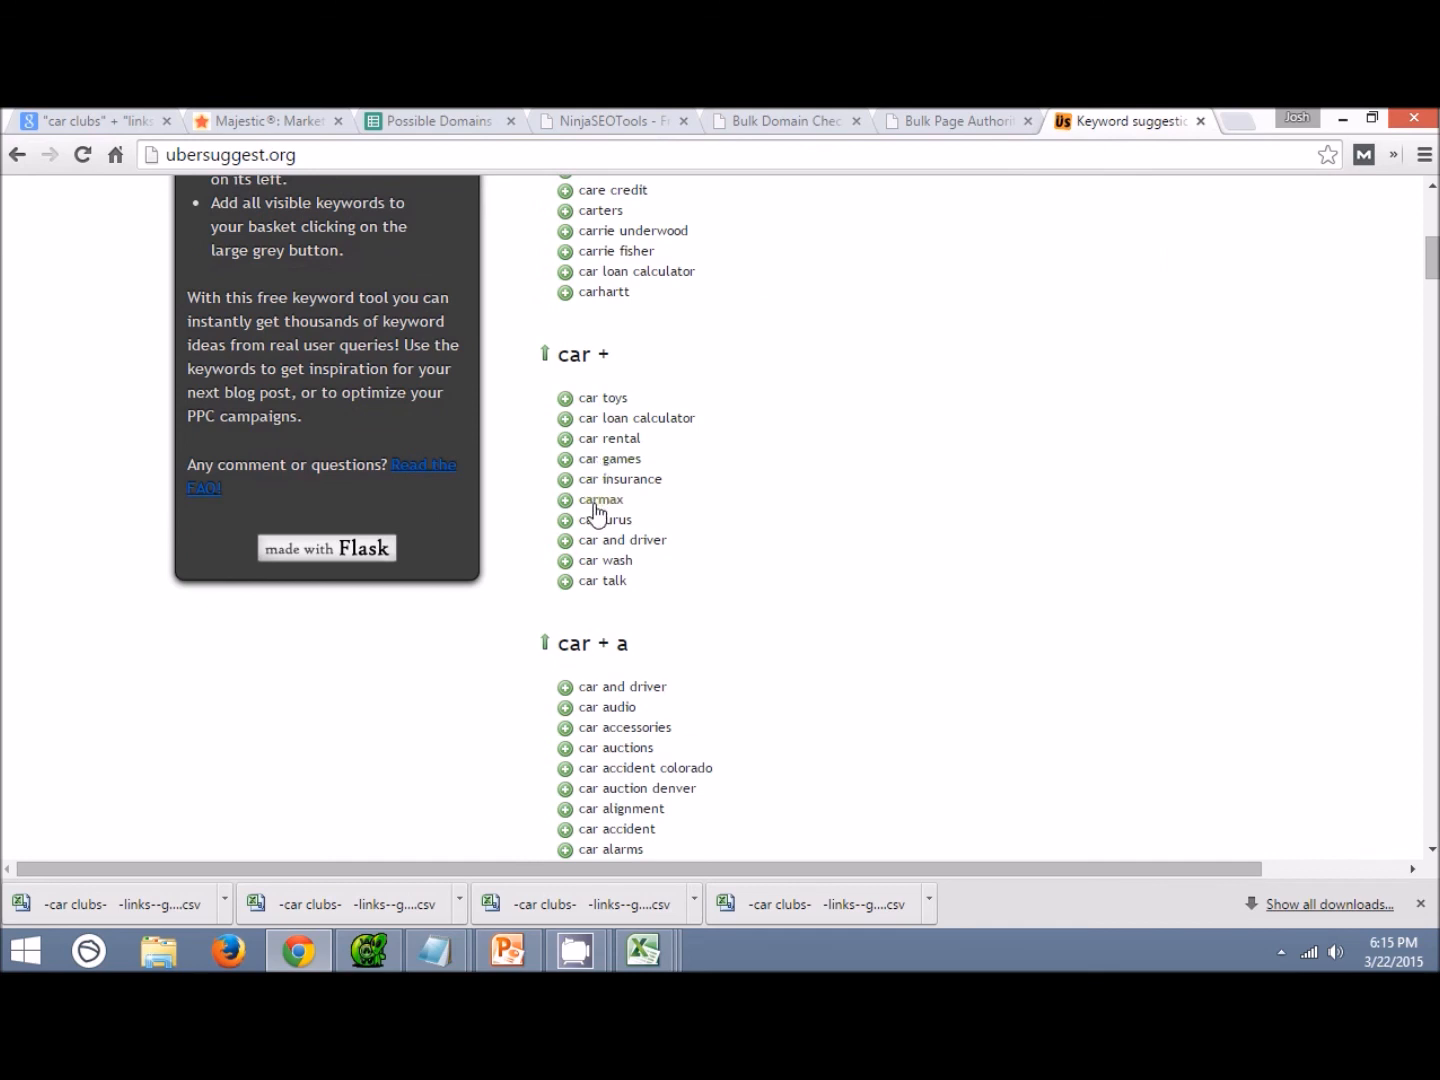
scroll(661, 544, down, 3)
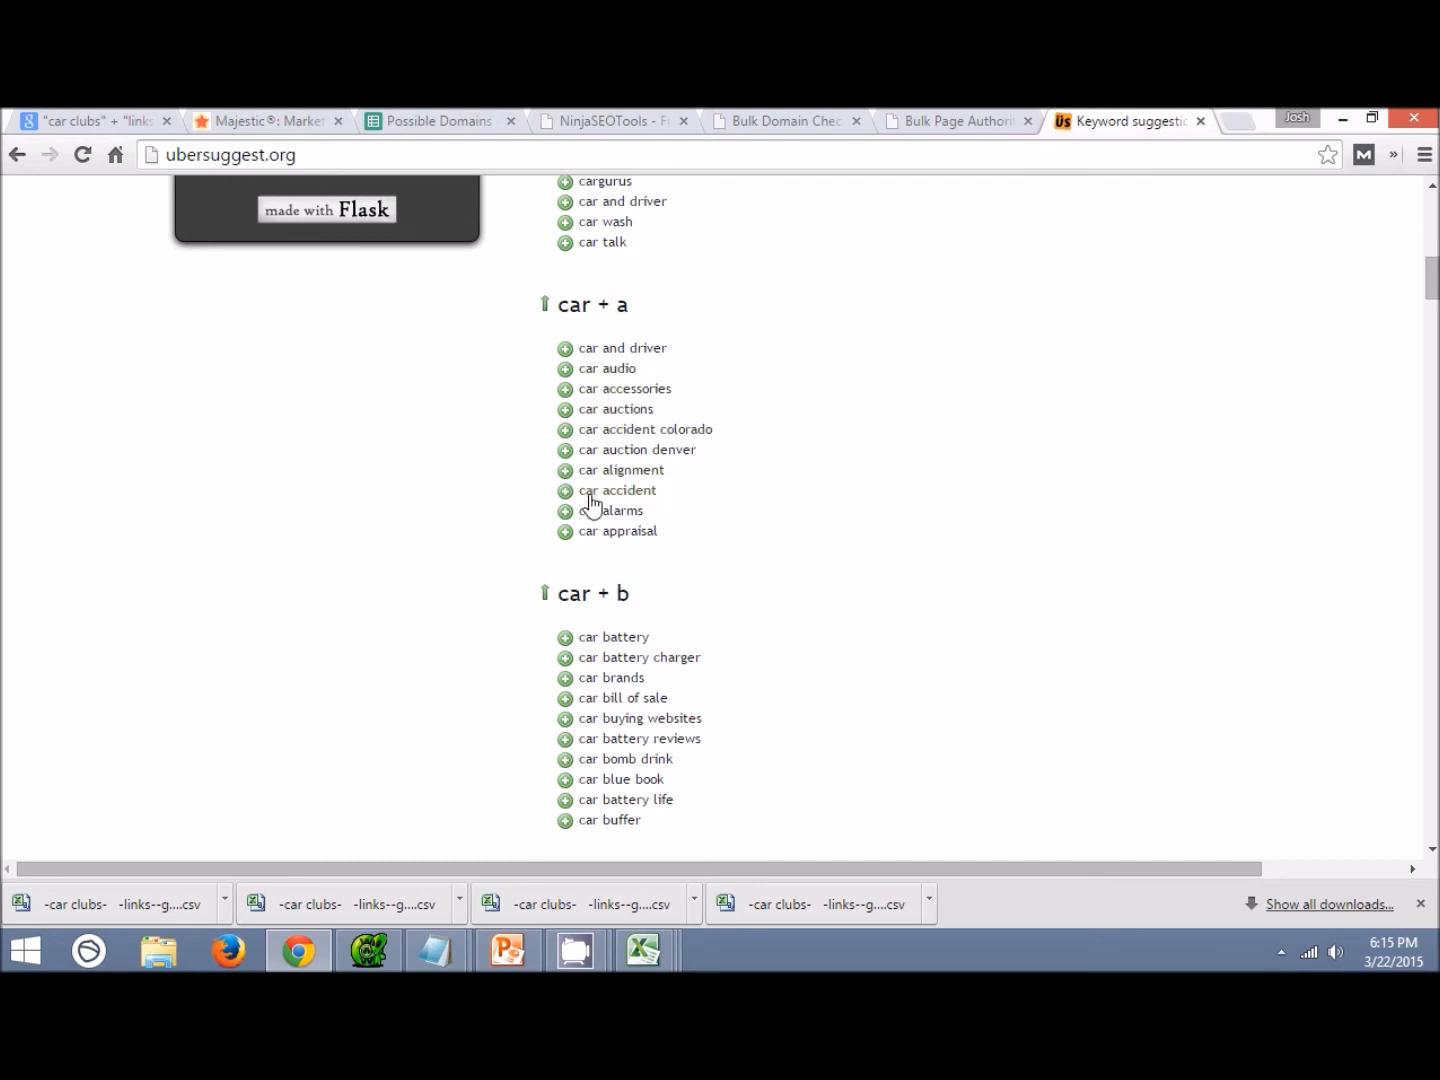
scroll(730, 490, down, 2)
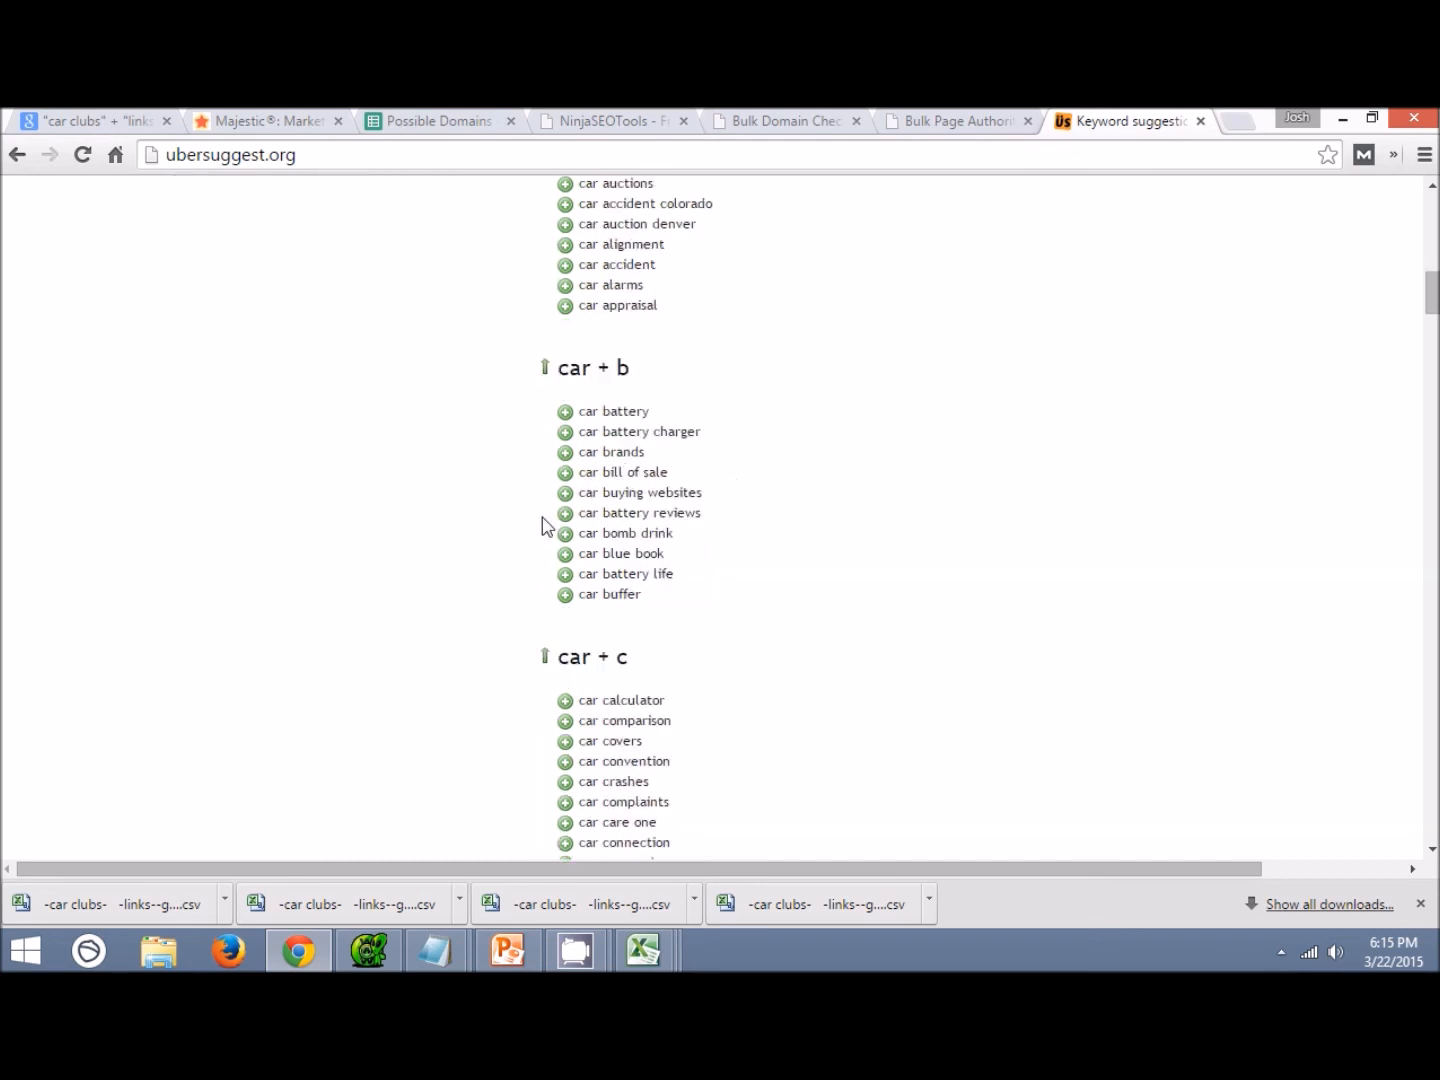
scroll(490, 557, down, 2)
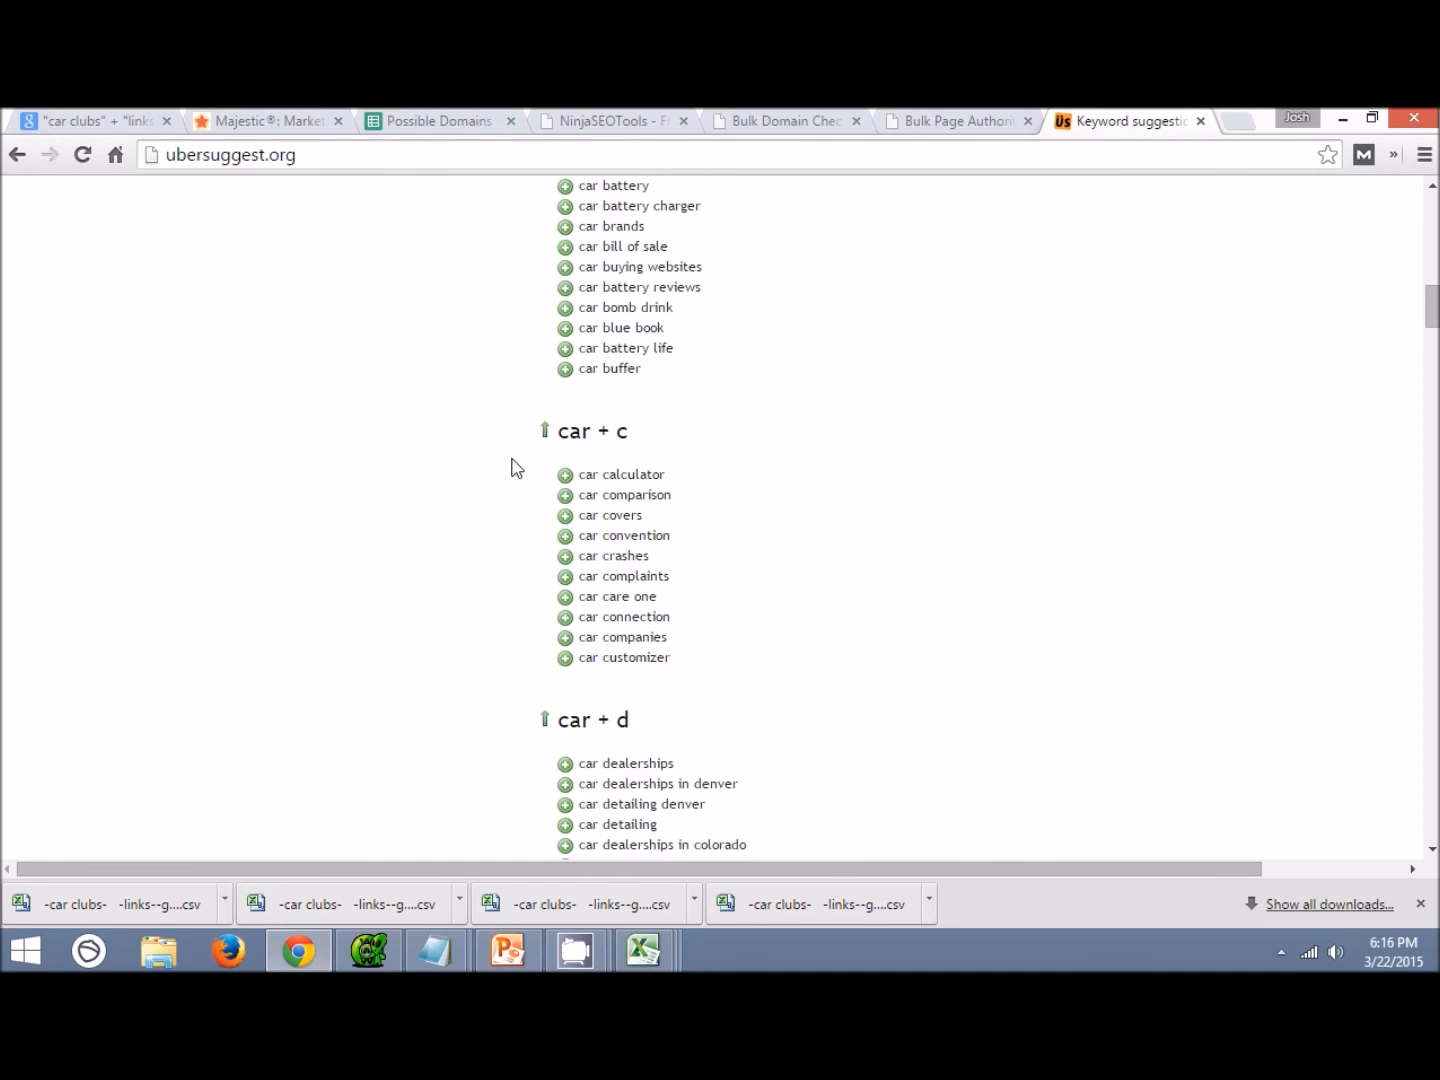
scroll(471, 509, down, 1)
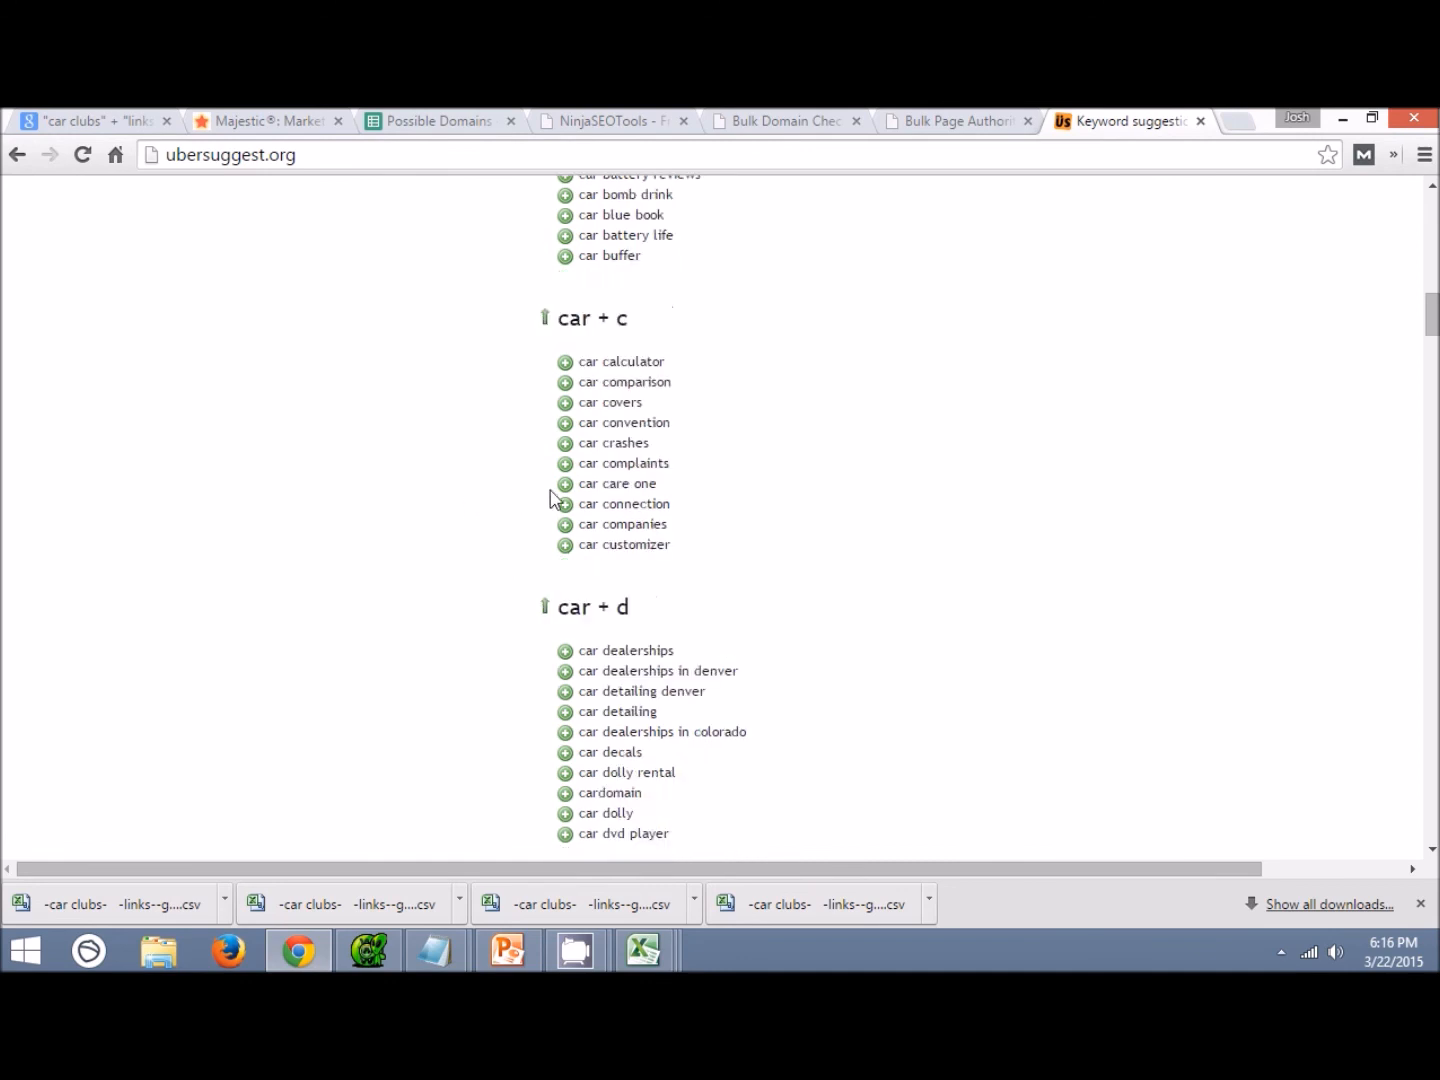
scroll(619, 548, down, 2)
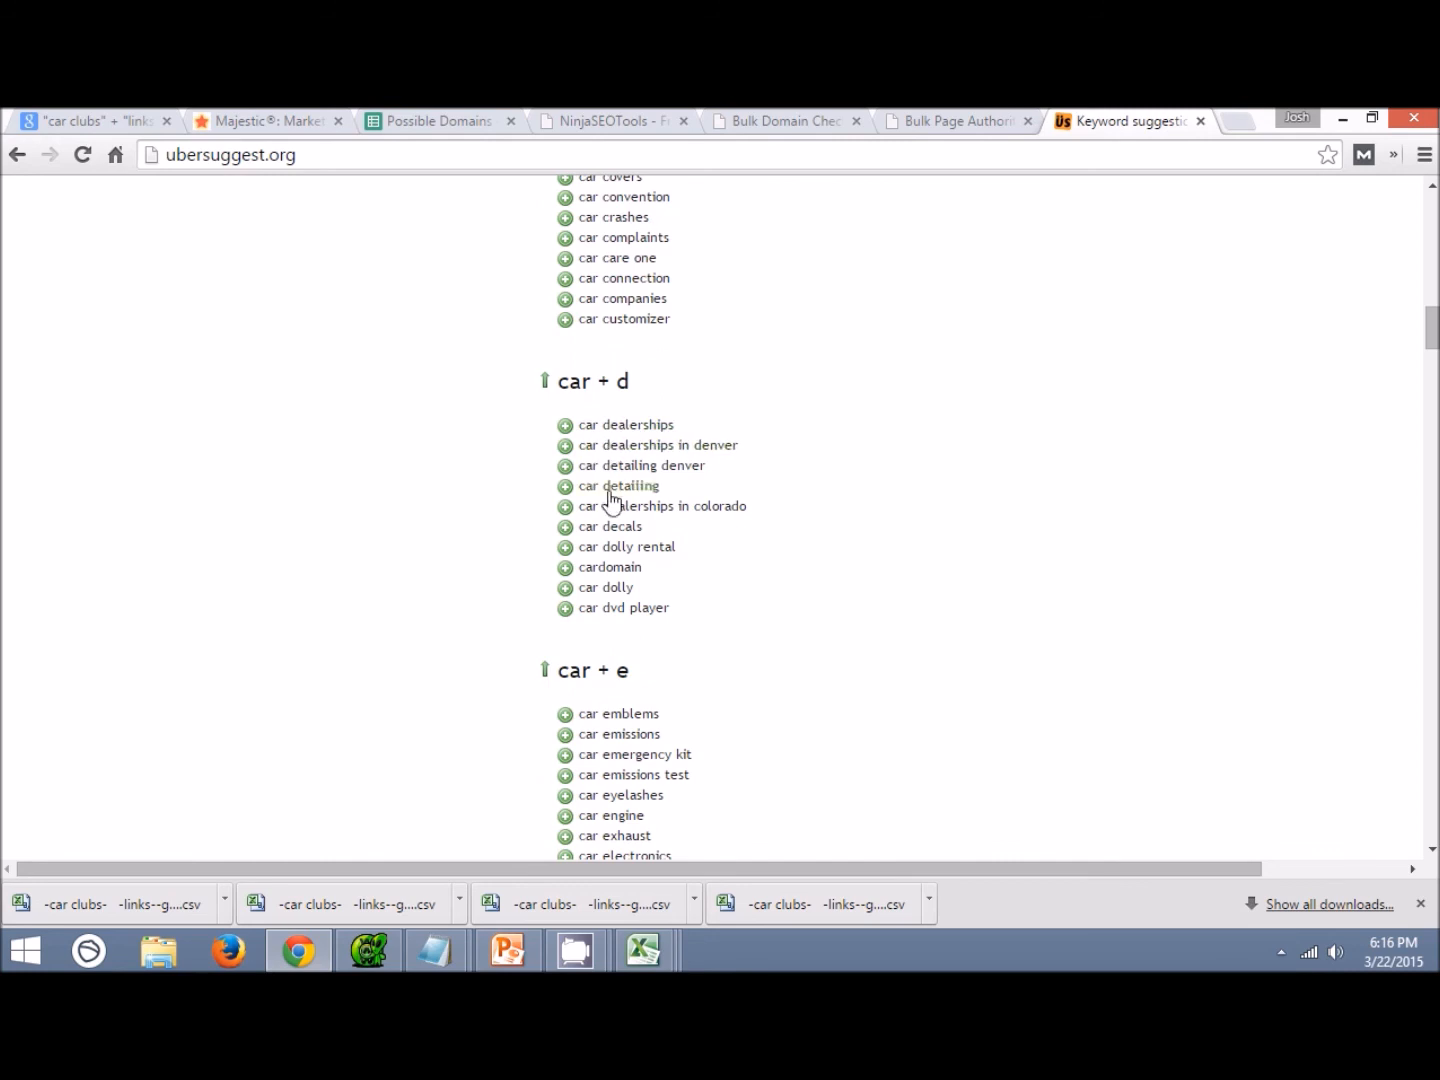
scroll(611, 446, down, 2)
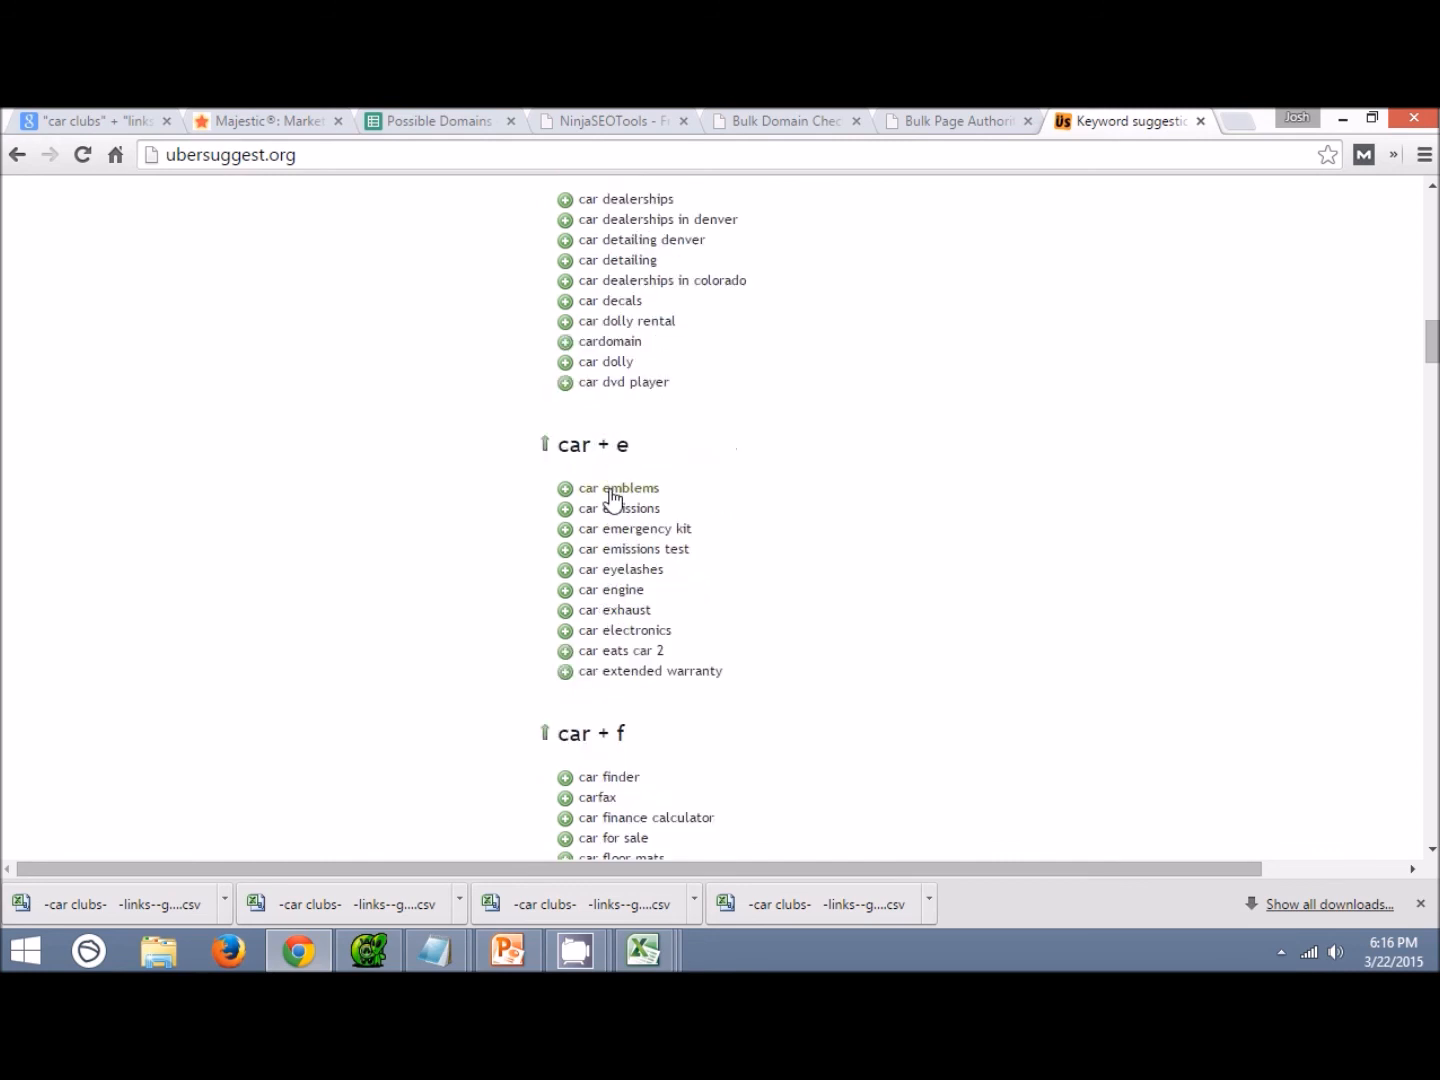
scroll(599, 575, down, 2)
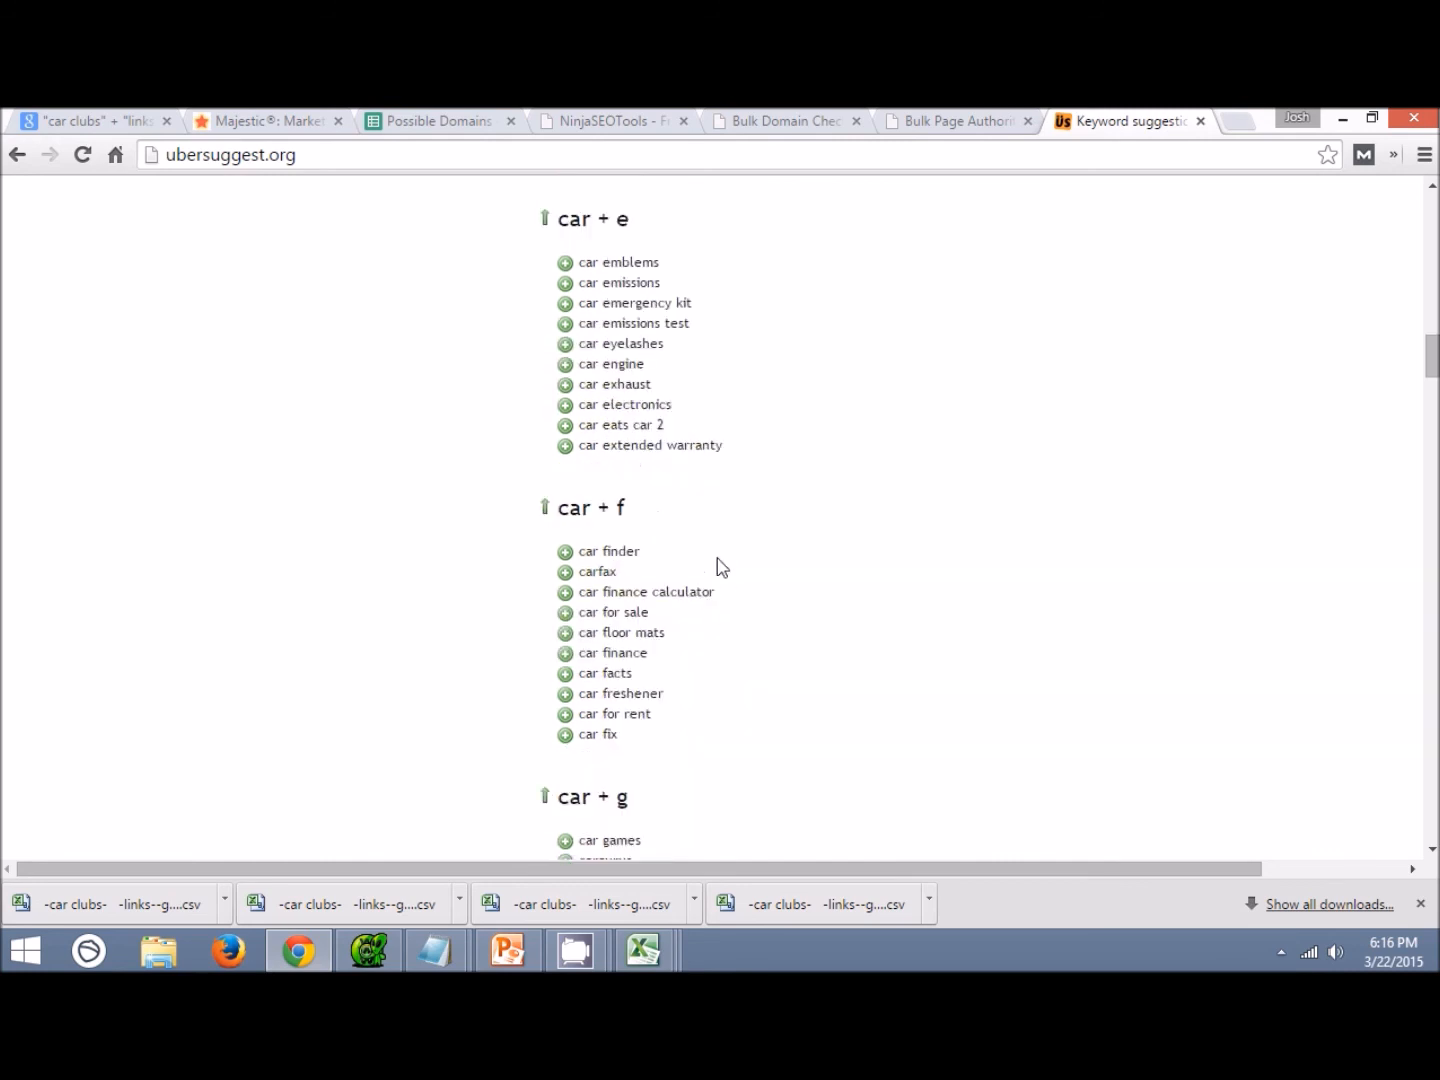
scroll(722, 566, down, 1)
scroll(701, 557, down, 1)
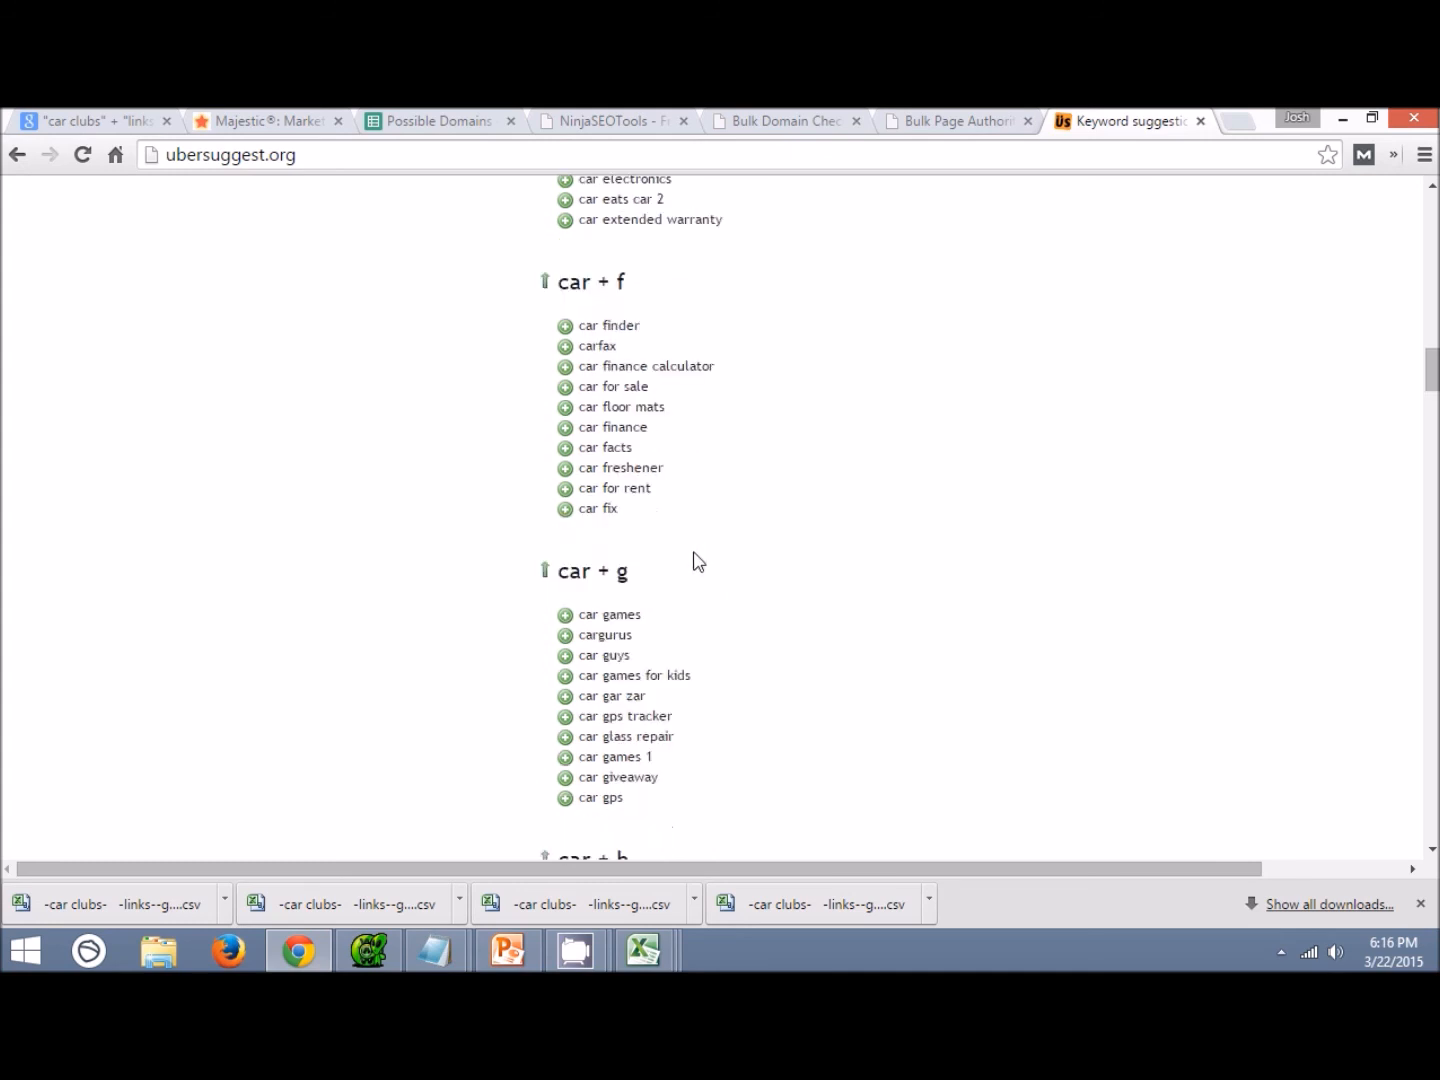
scroll(698, 560, down, 3)
scroll(665, 390, up, 2)
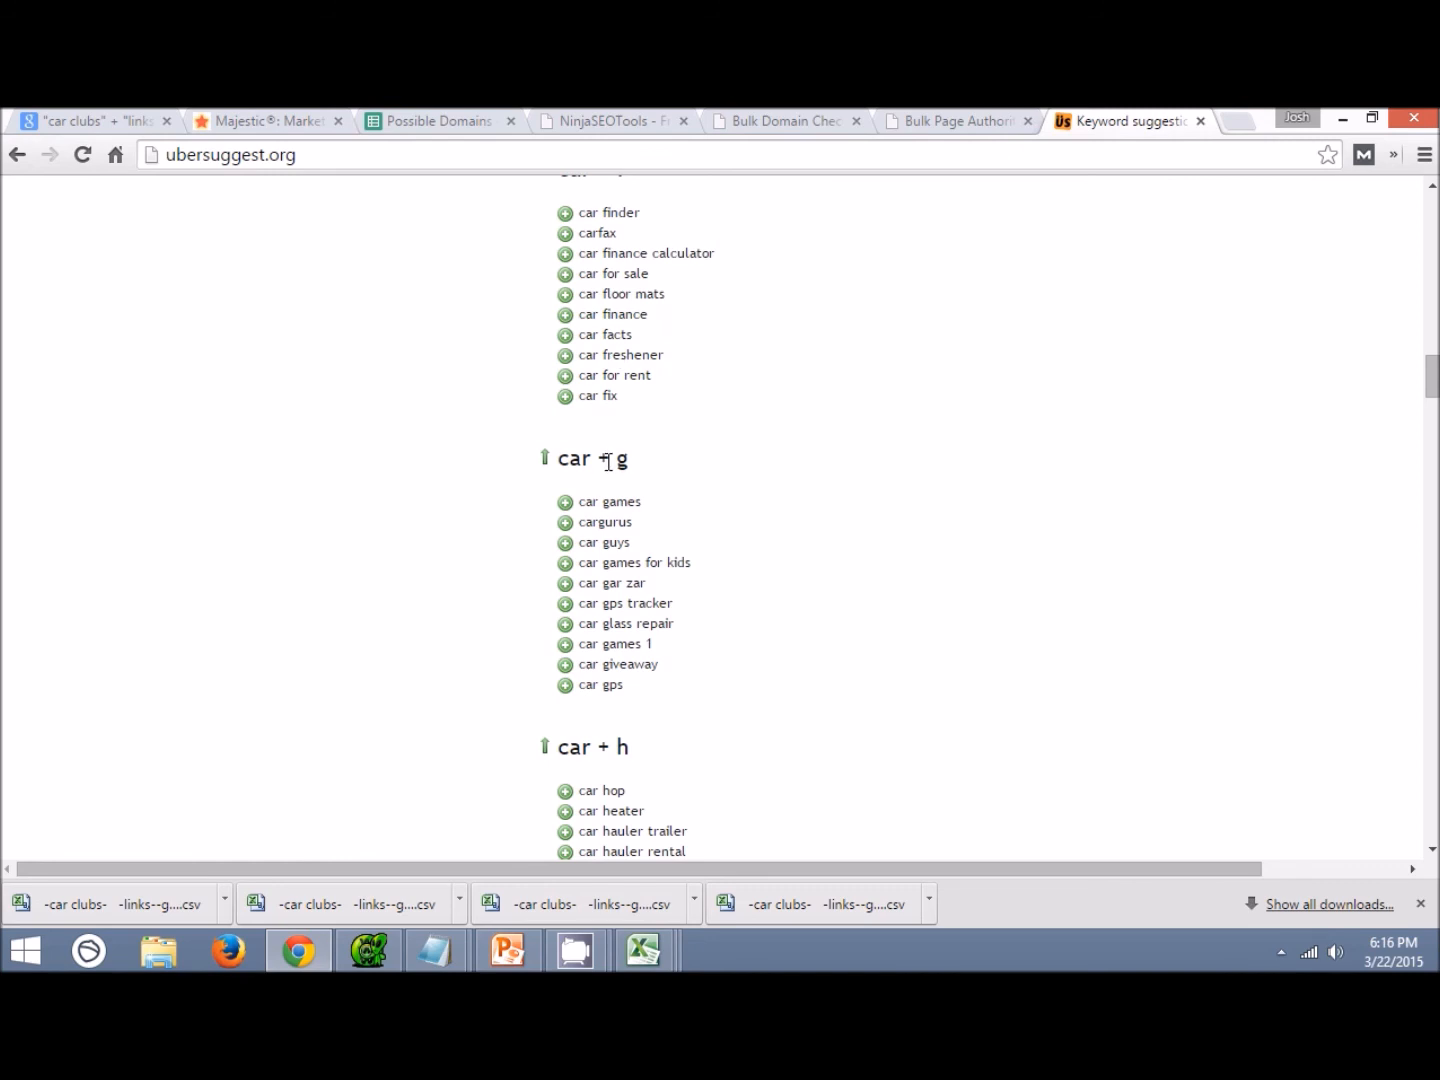
scroll(608, 470, down, 4)
scroll(620, 454, down, 3)
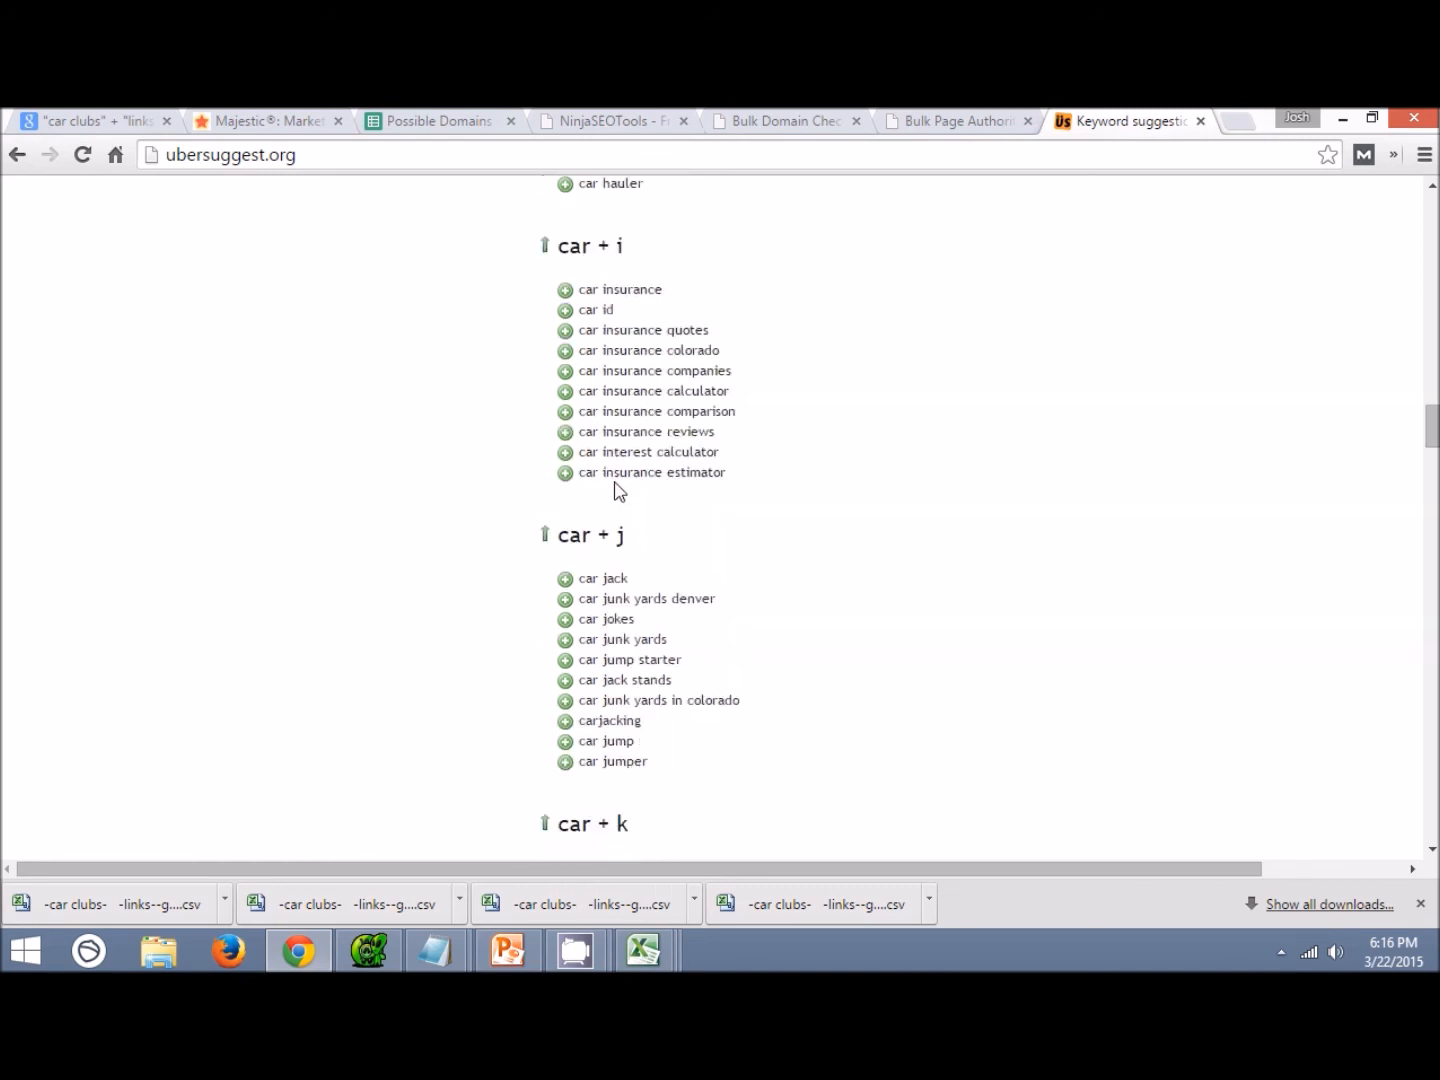
scroll(619, 490, down, 2)
scroll(689, 517, down, 2)
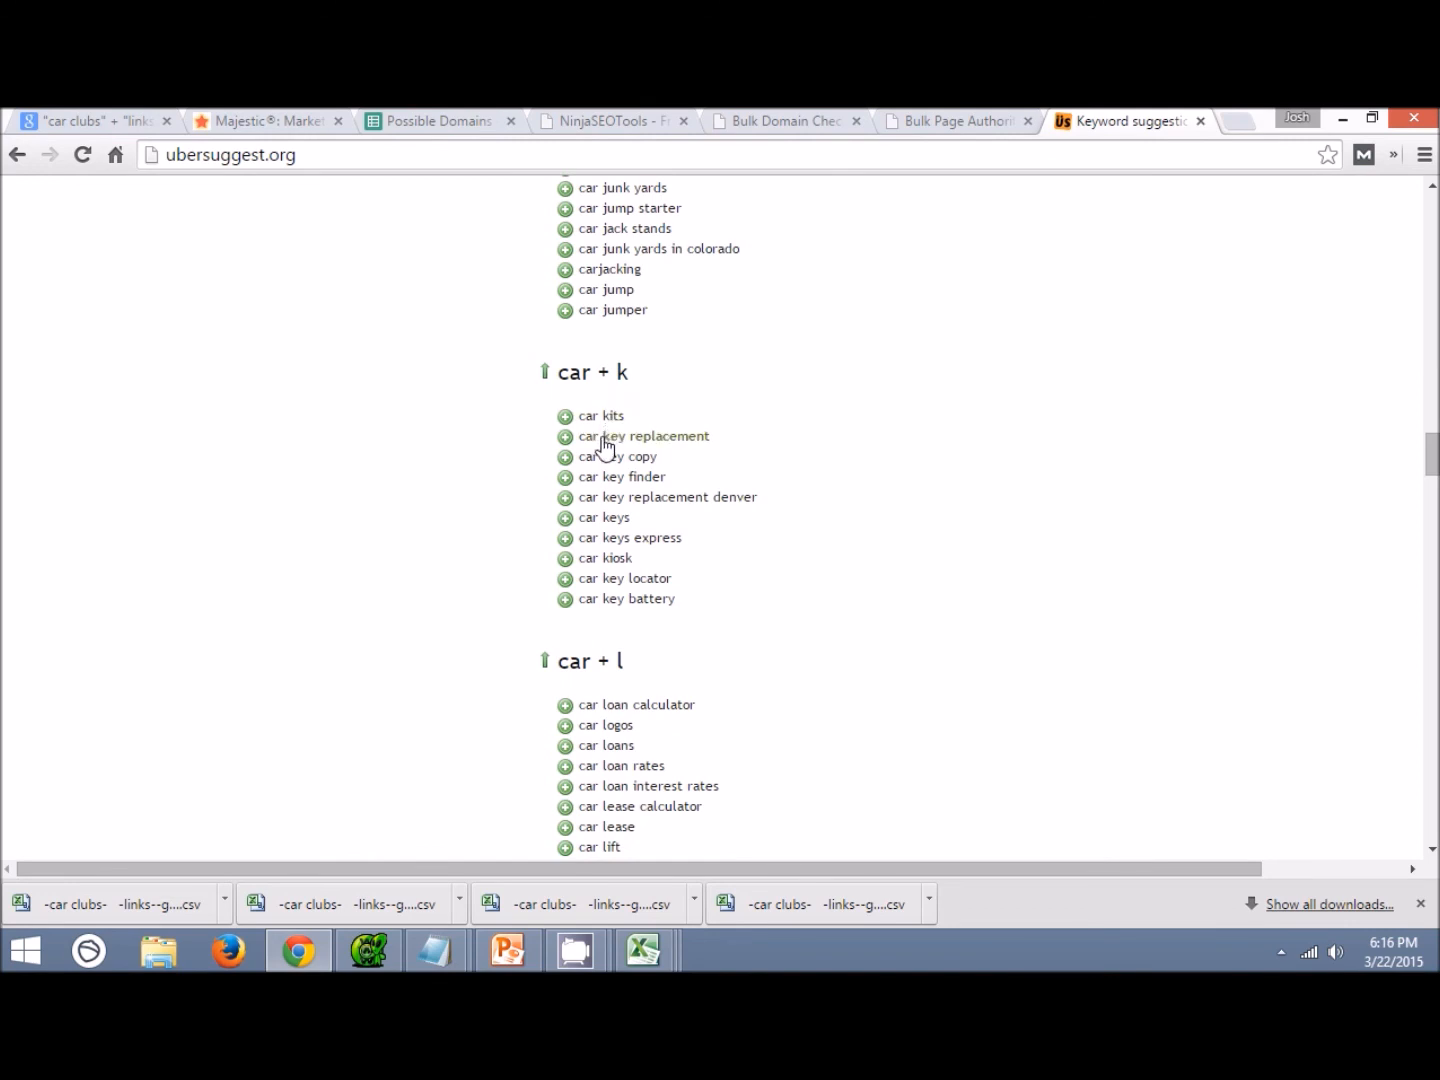
scroll(602, 447, down, 3)
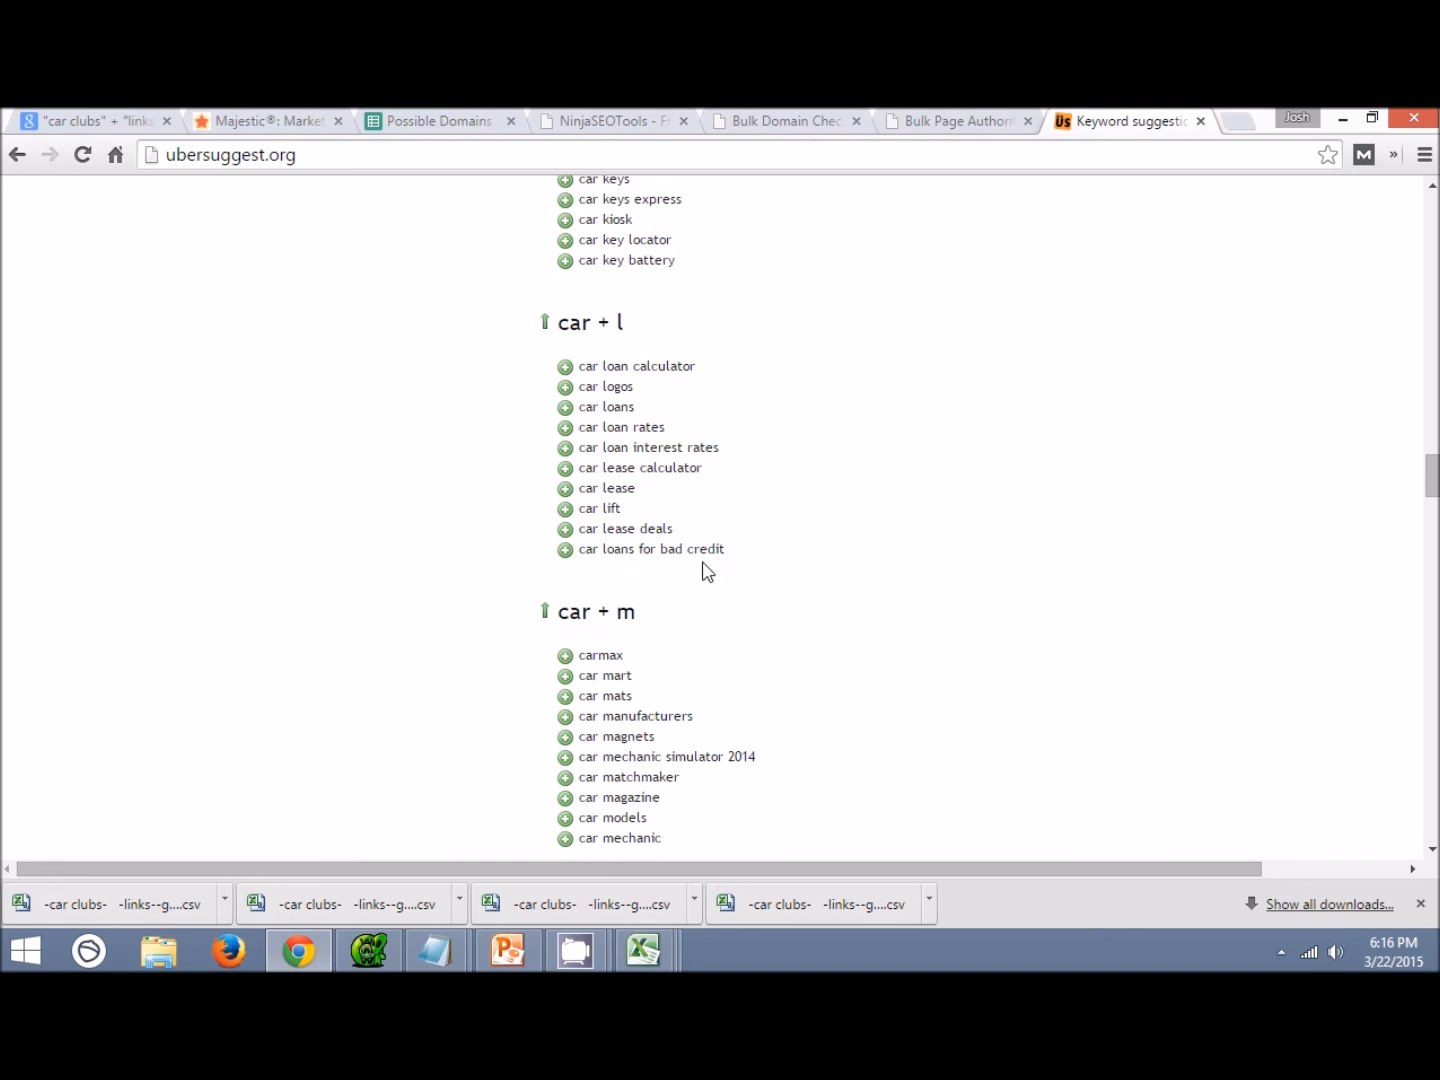
scroll(682, 583, down, 3)
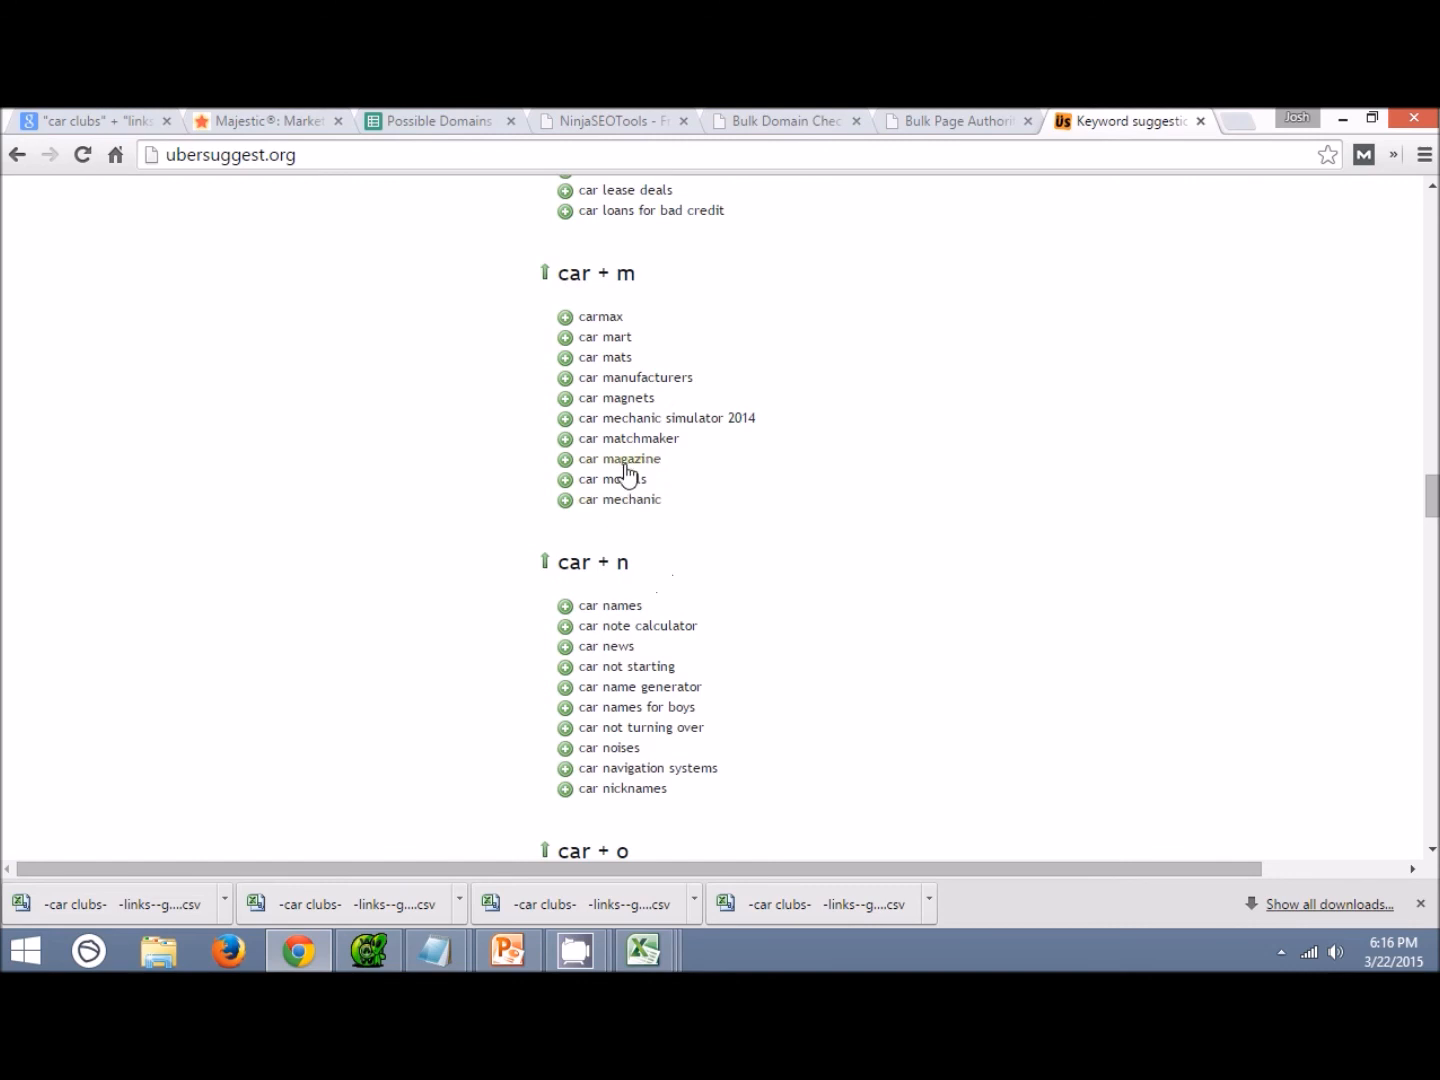
scroll(496, 589, down, 1)
scroll(506, 660, down, 2)
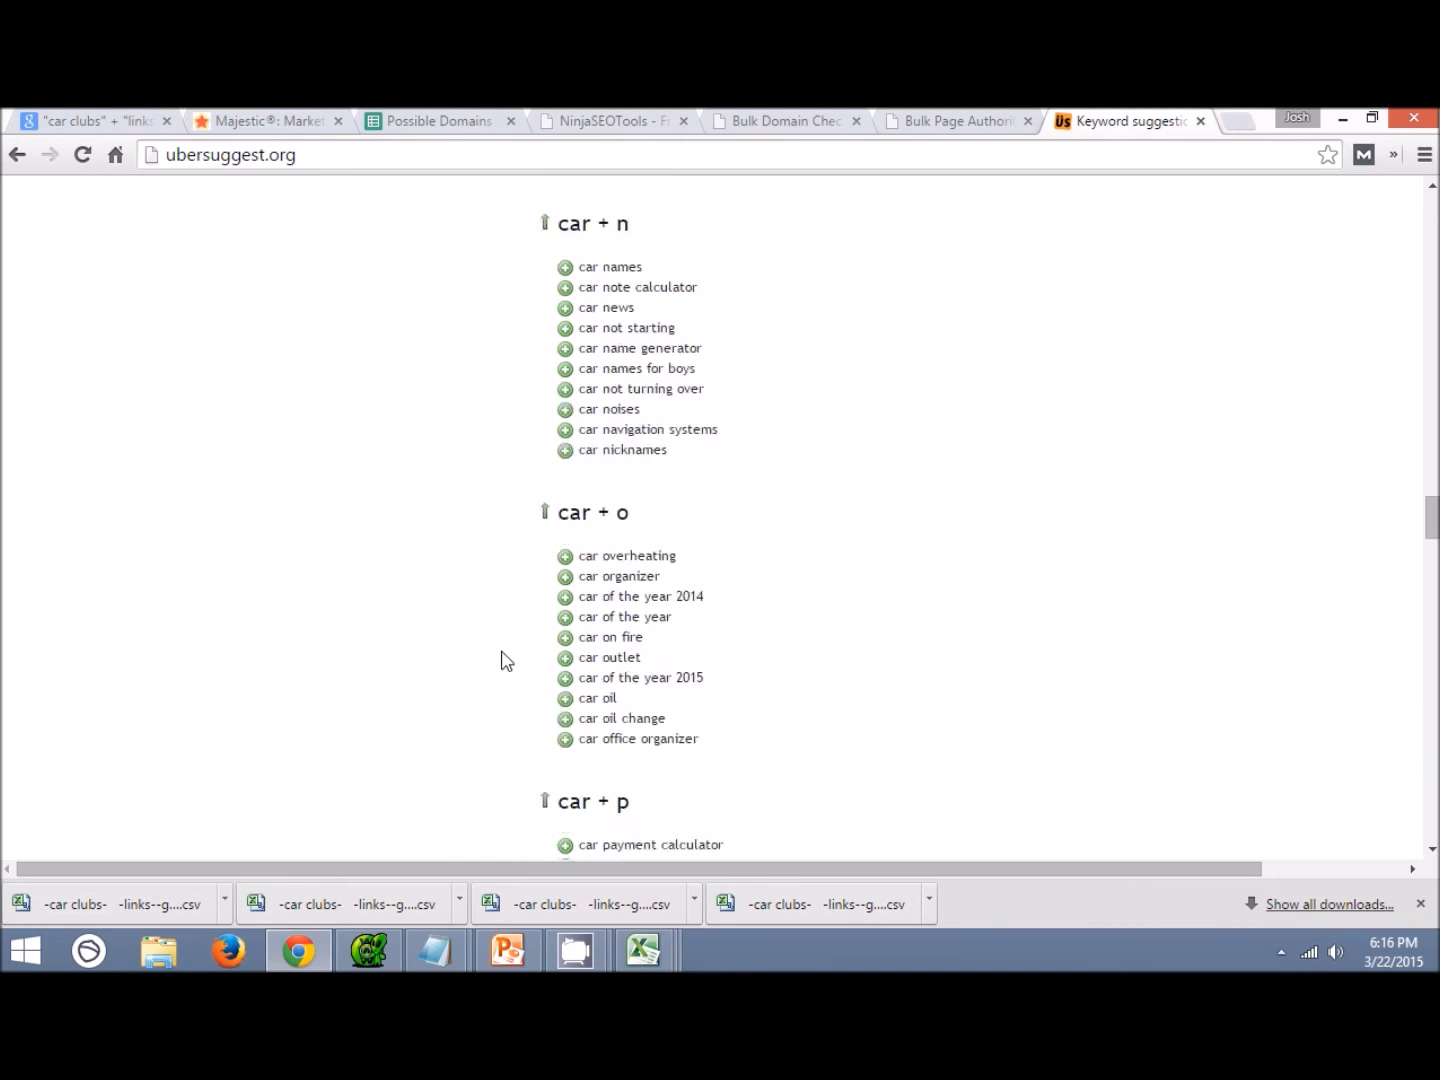
Examine the Übersuggest keyword groups from "car + o" to "car + r", then recheck the base "car" and "car +" suggestions.
scroll(590, 620, down, 1)
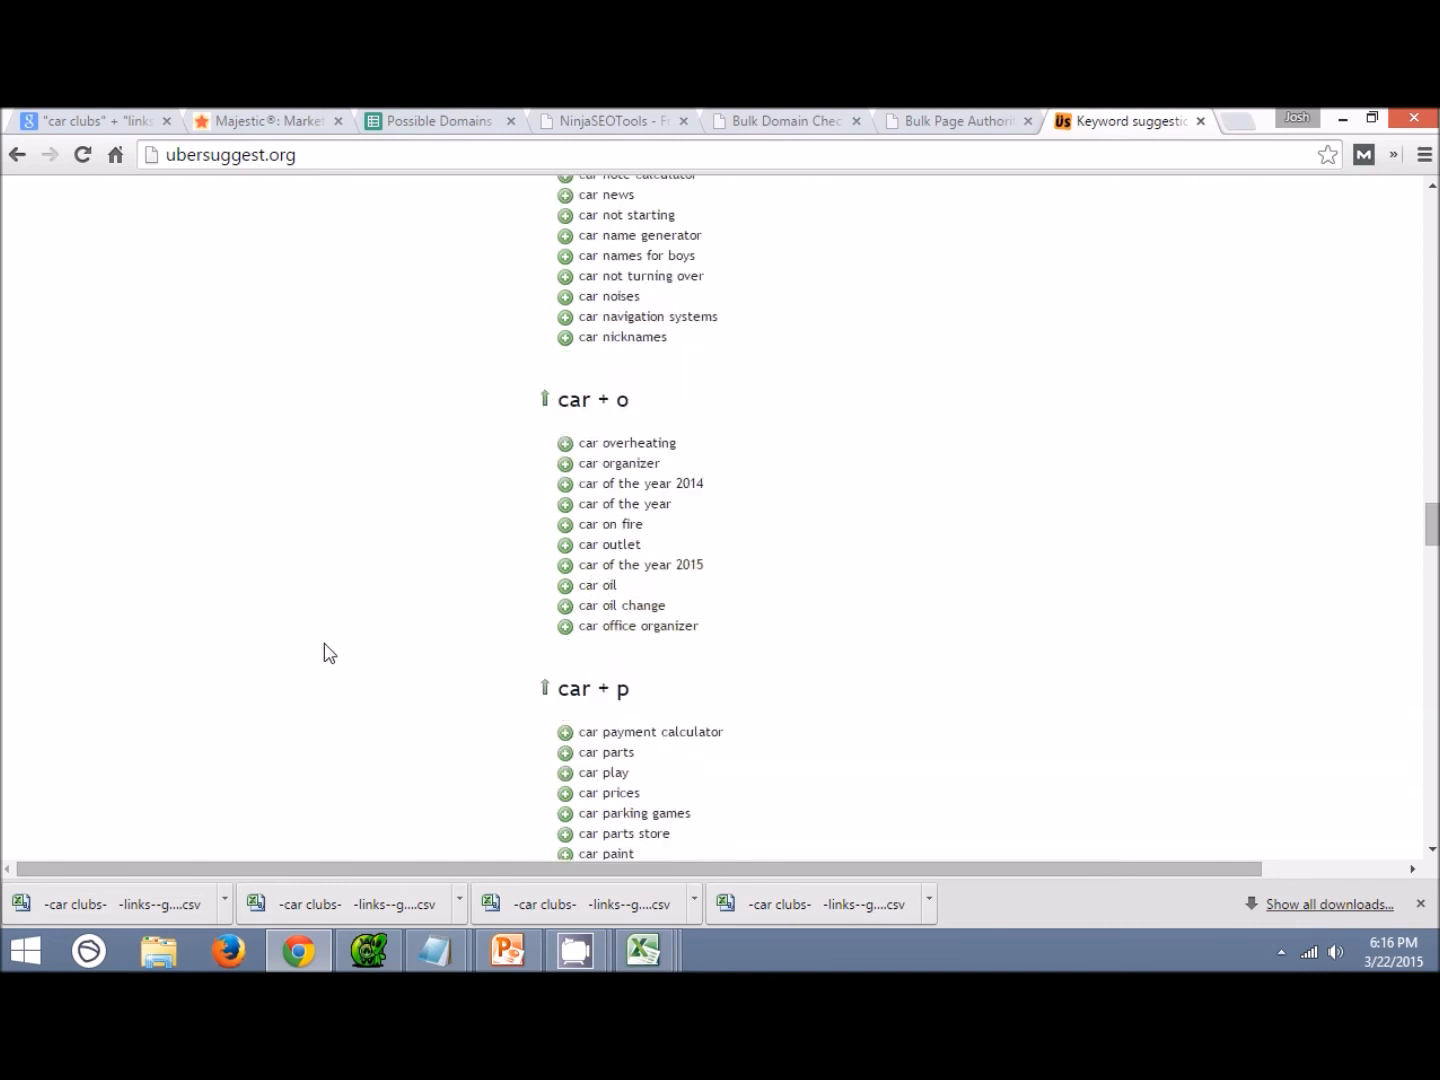
scroll(450, 631, down, 2)
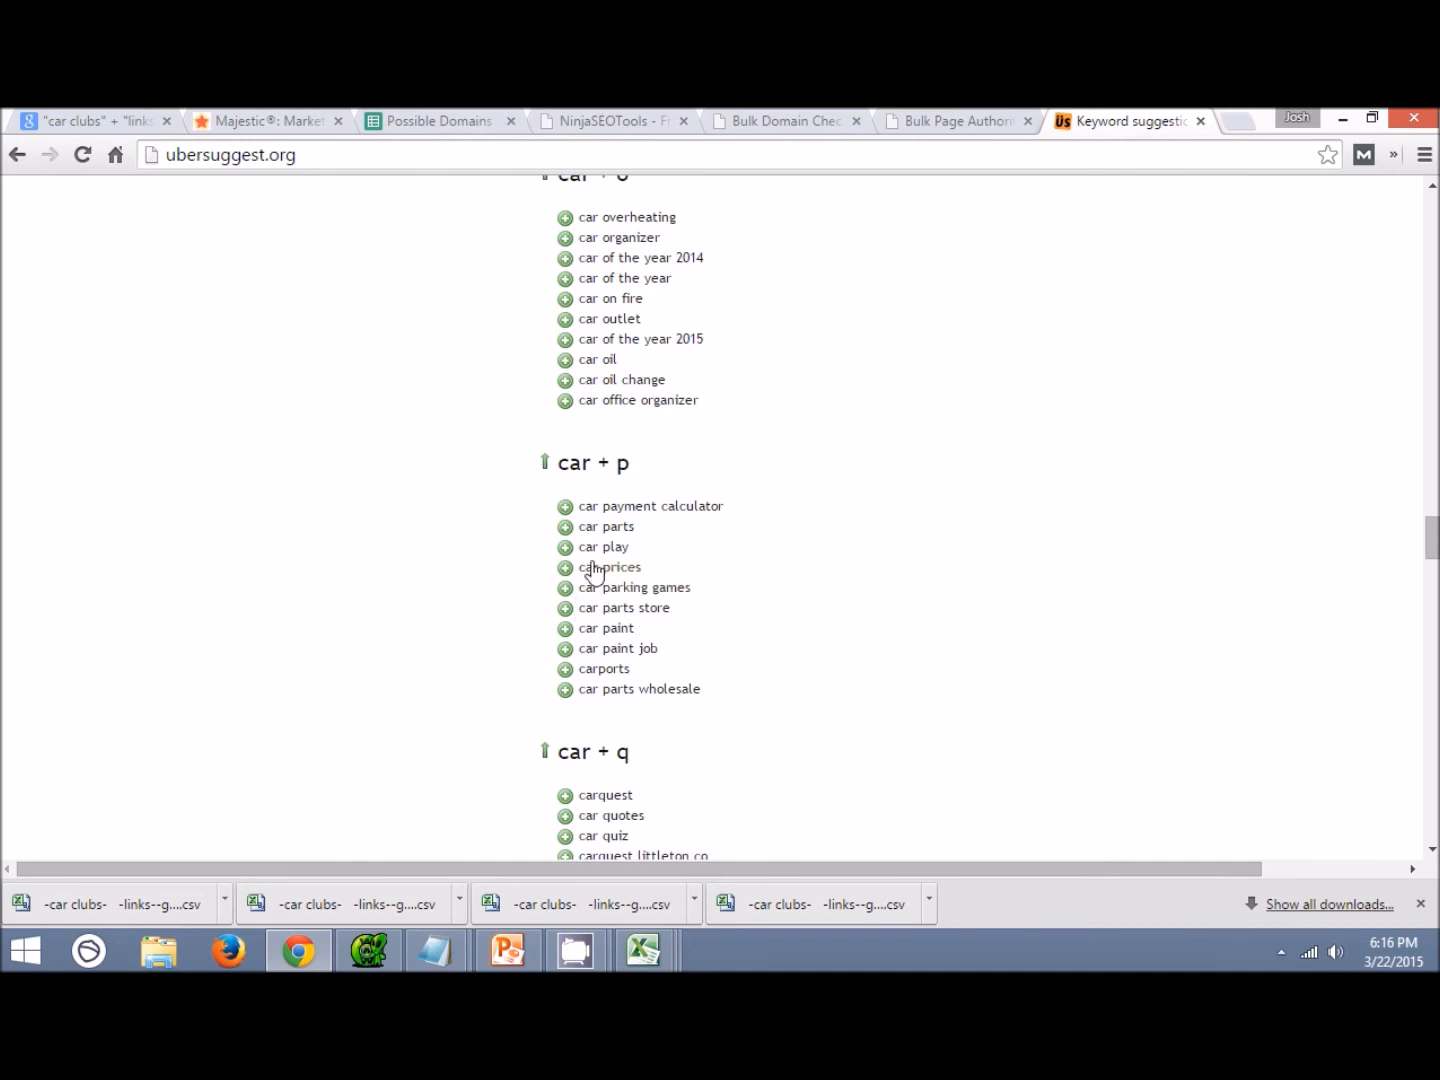
scroll(570, 609, down, 3)
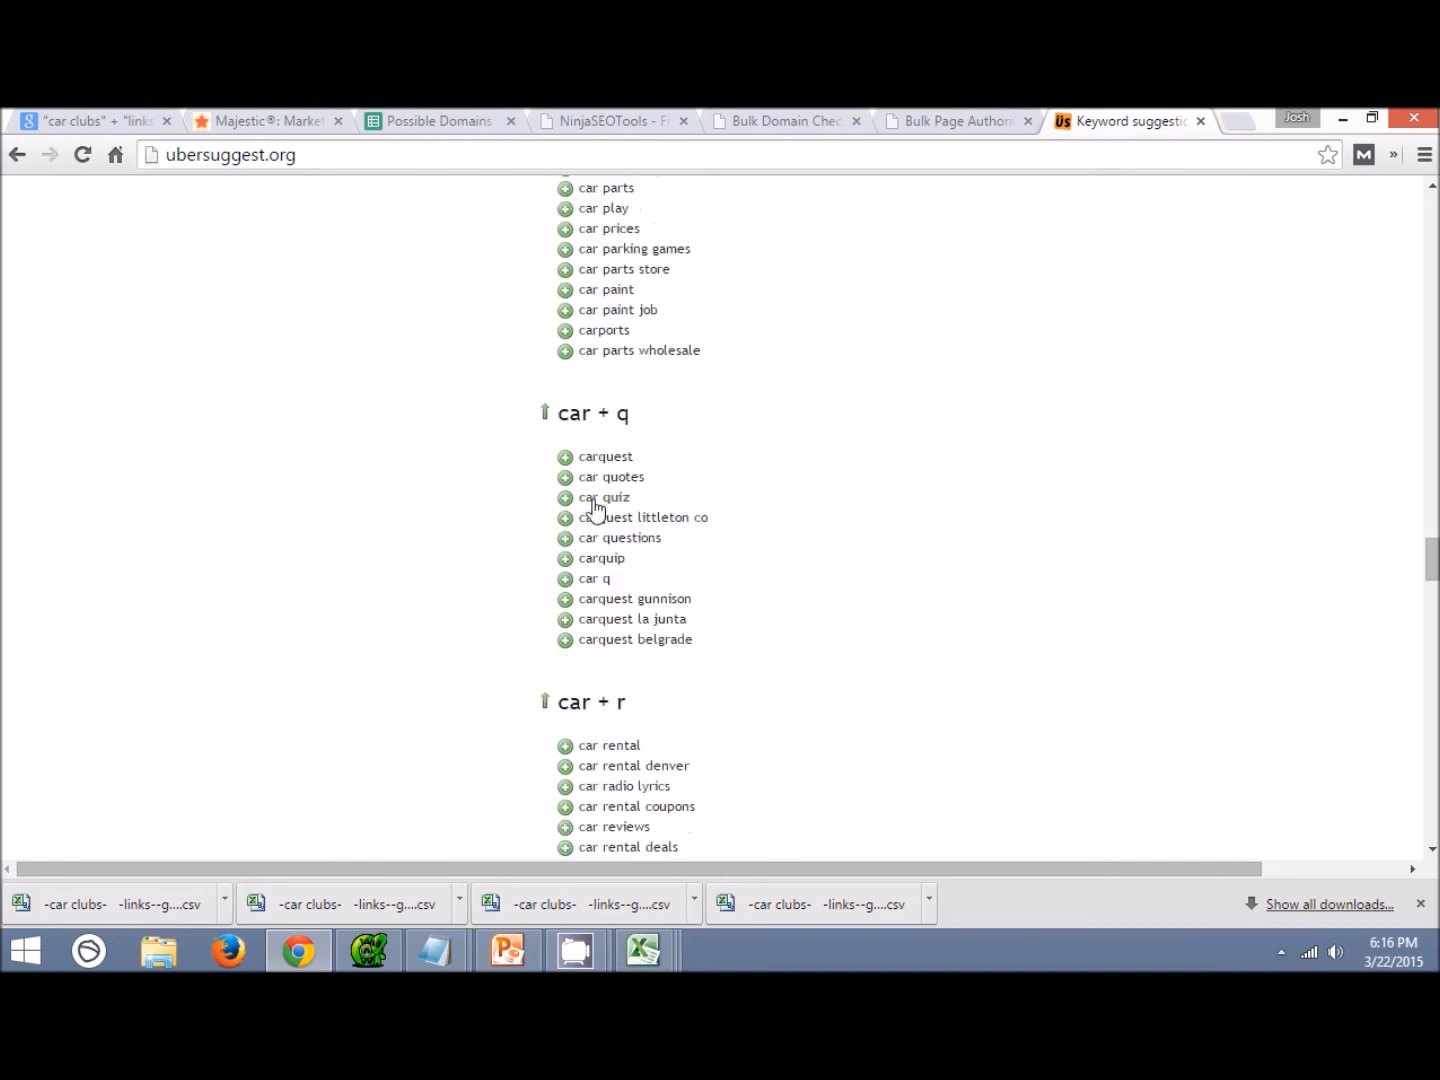
scroll(377, 590, down, 2)
scroll(383, 695, up, 20)
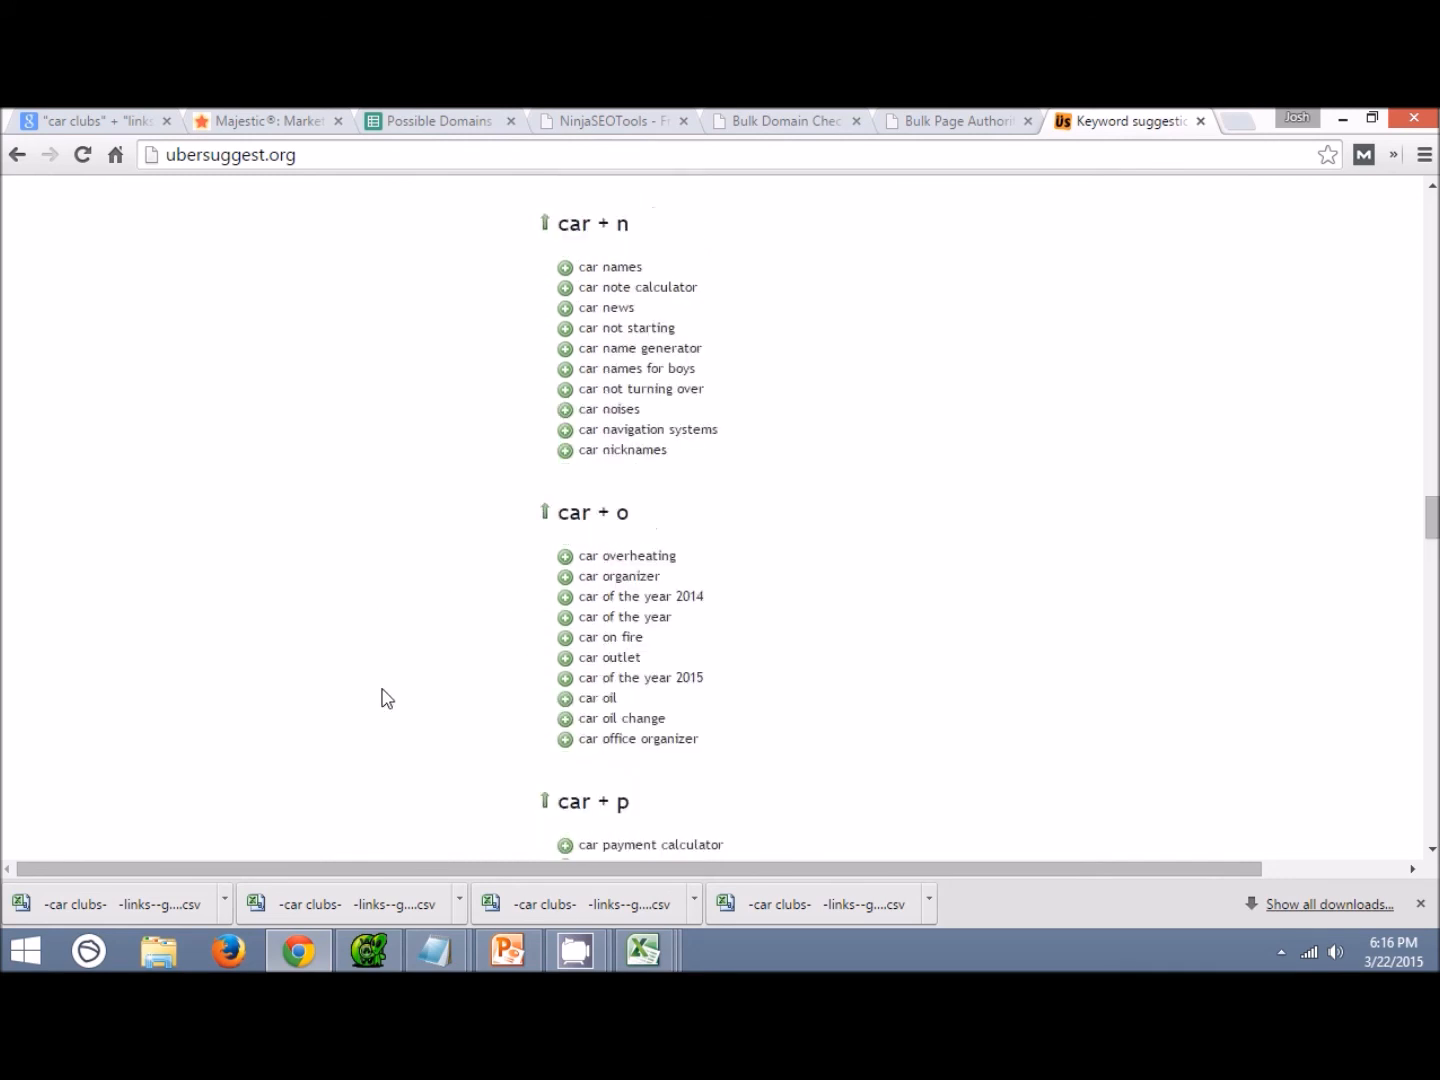
scroll(388, 693, up, 20)
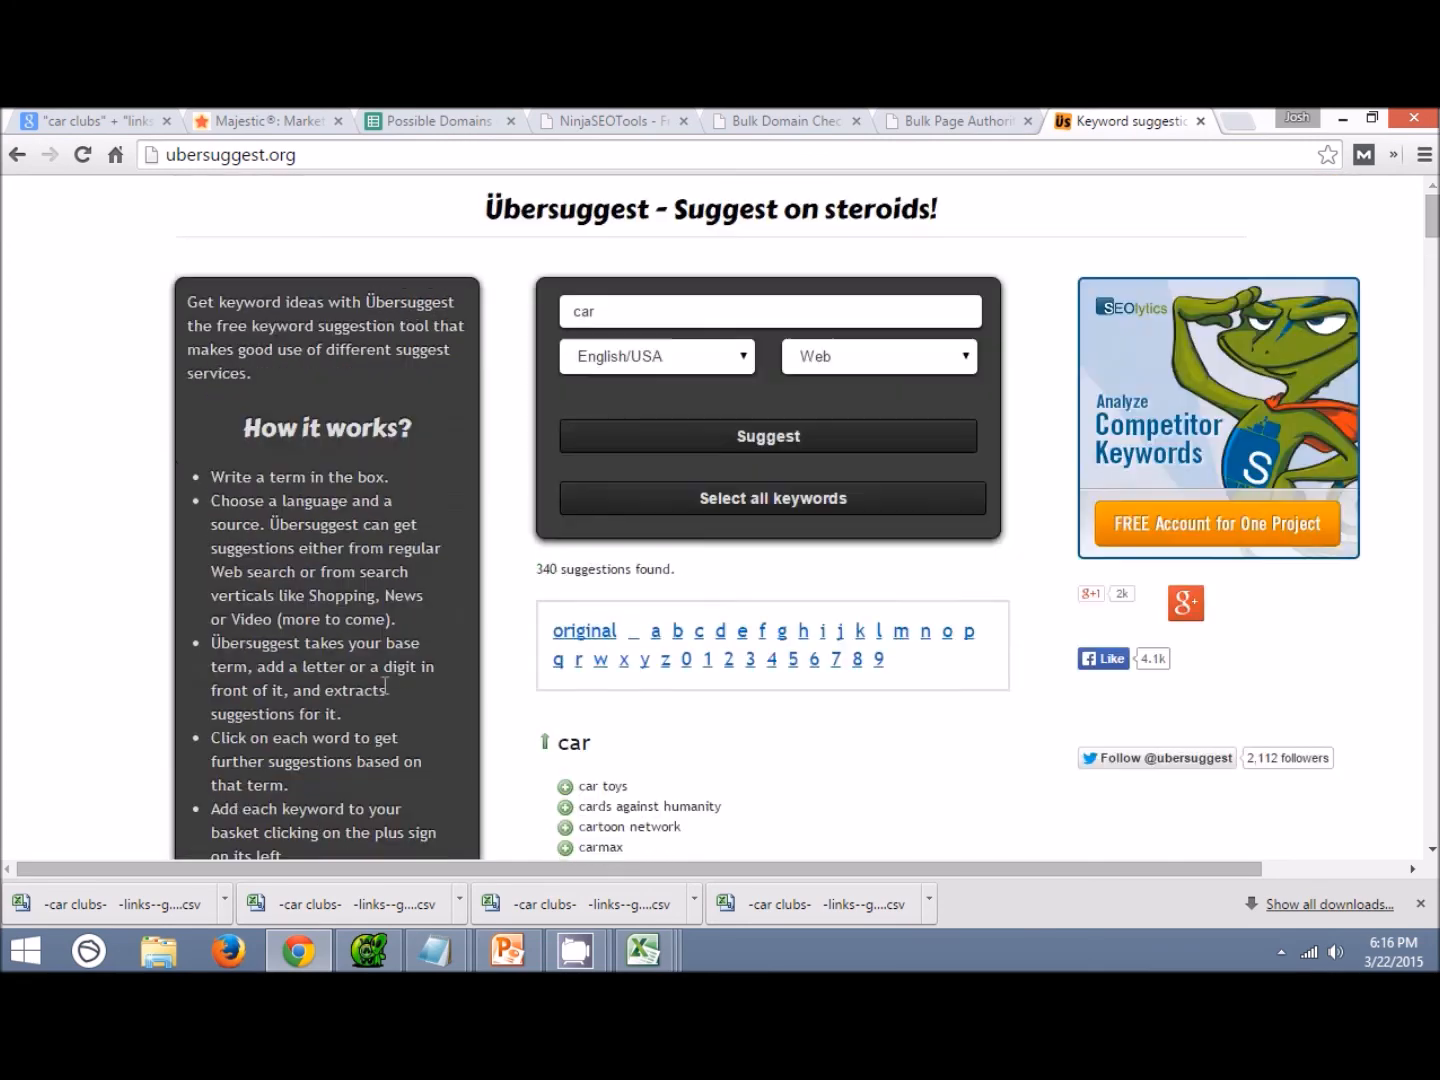
scroll(820, 662, down, 4)
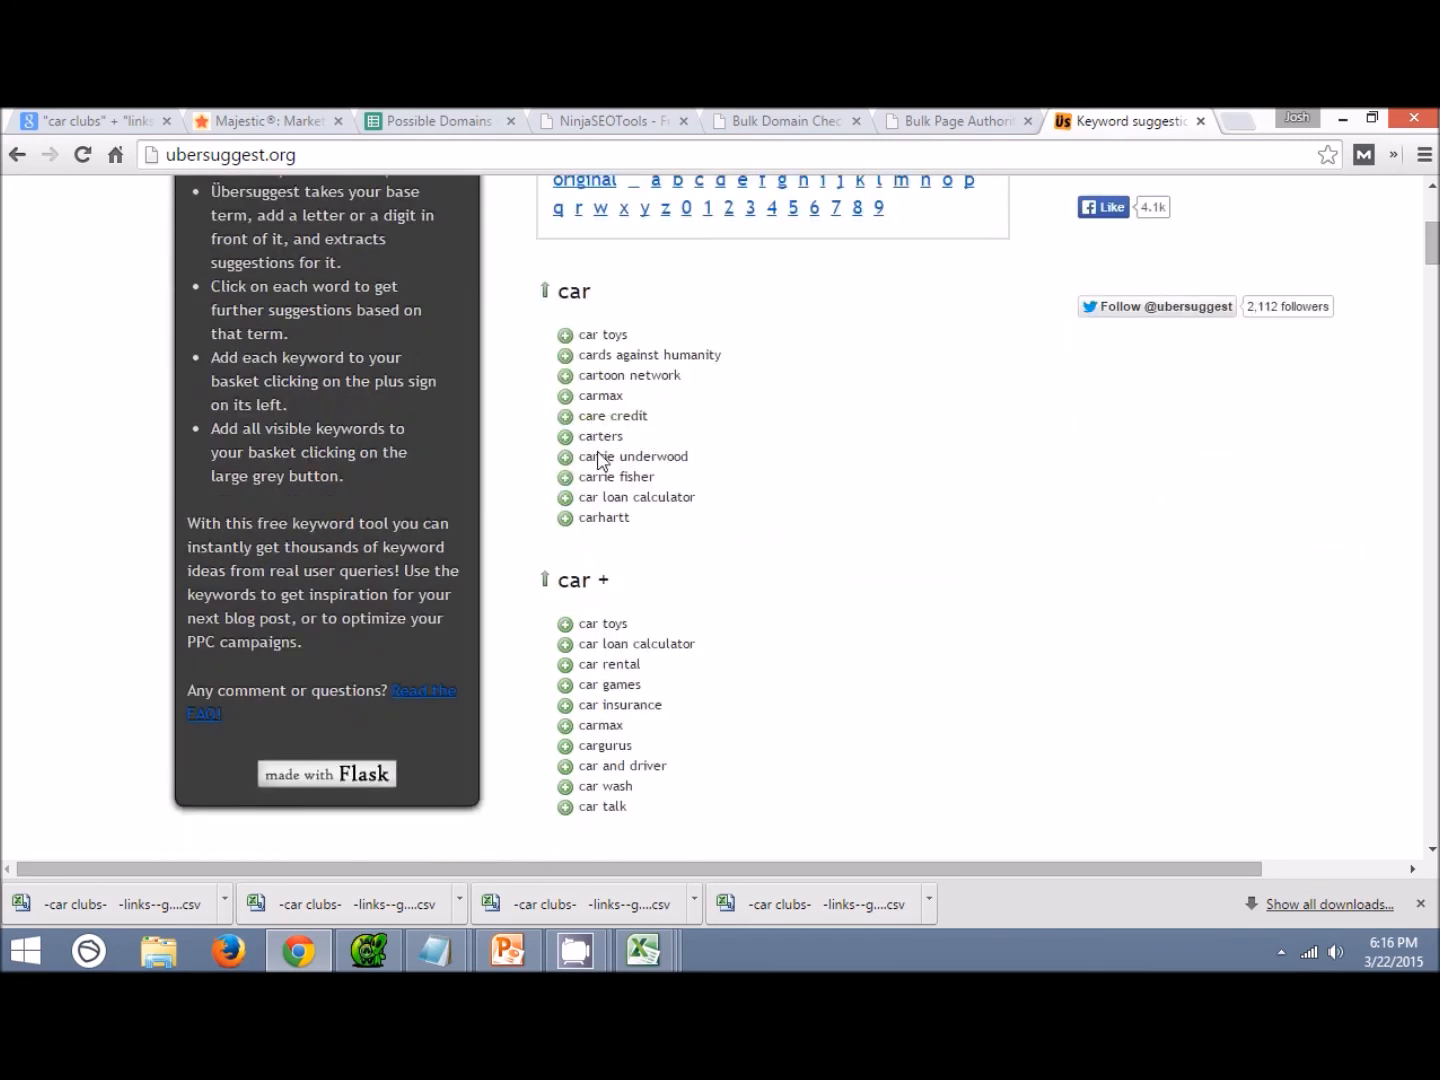
scroll(600, 460, down, 2)
Search Google for "car talk" + "links" and skim the results for suitable links pages.
click(90, 119)
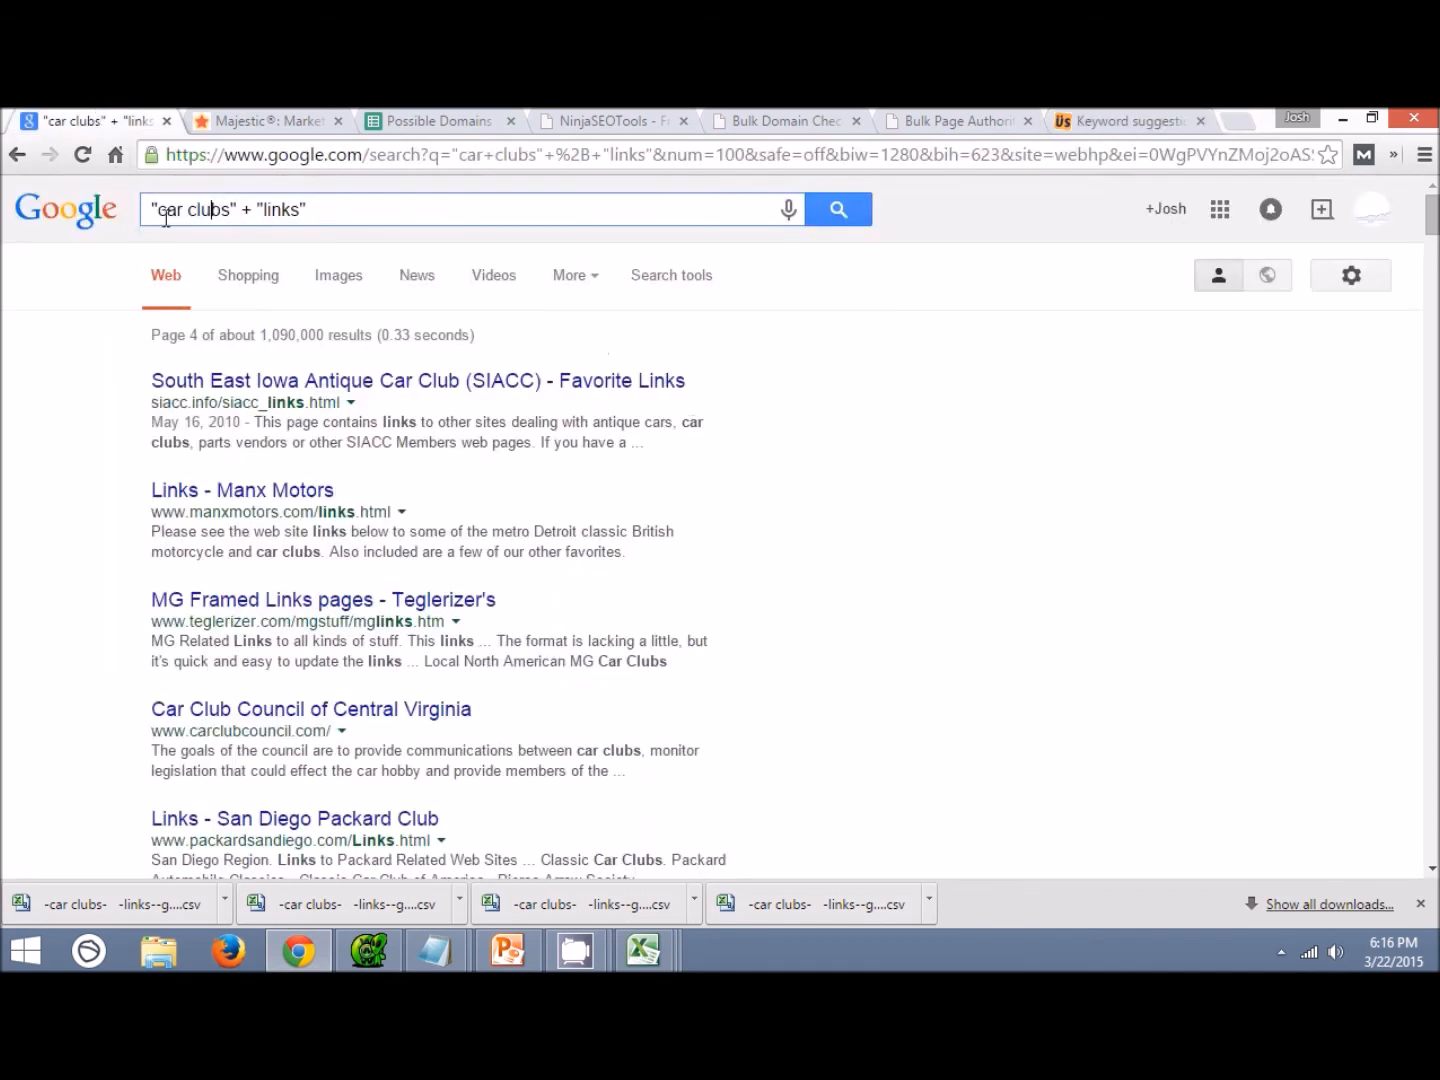
double_click(211, 214)
text(talk)
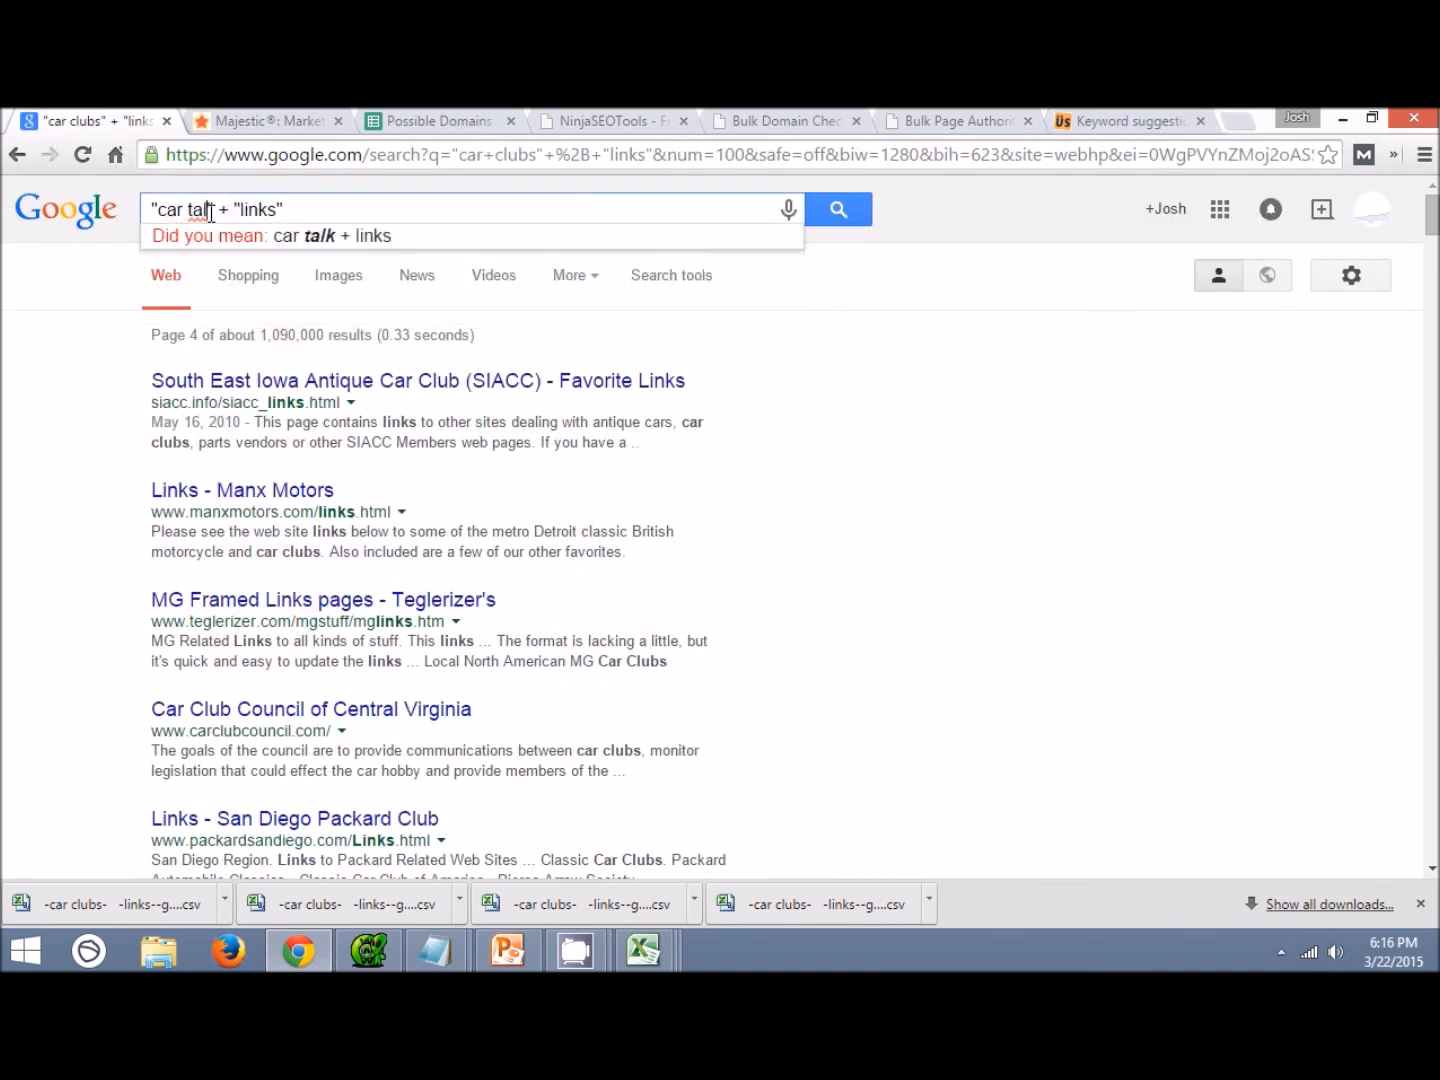
key(Return)
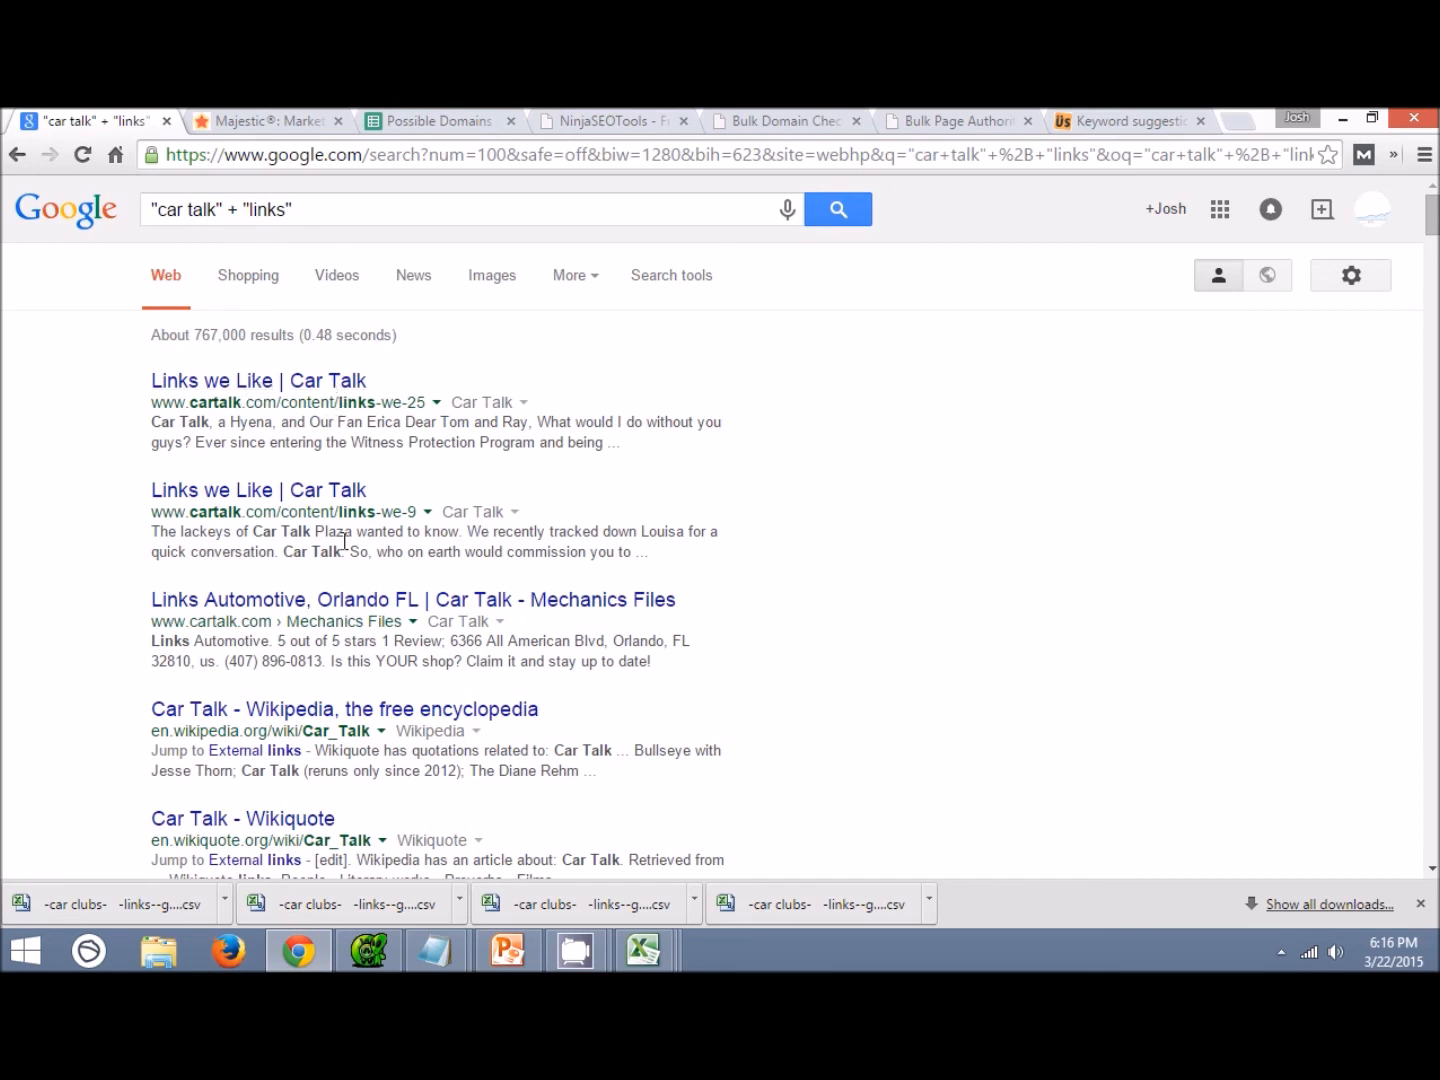
scroll(347, 529, down, 2)
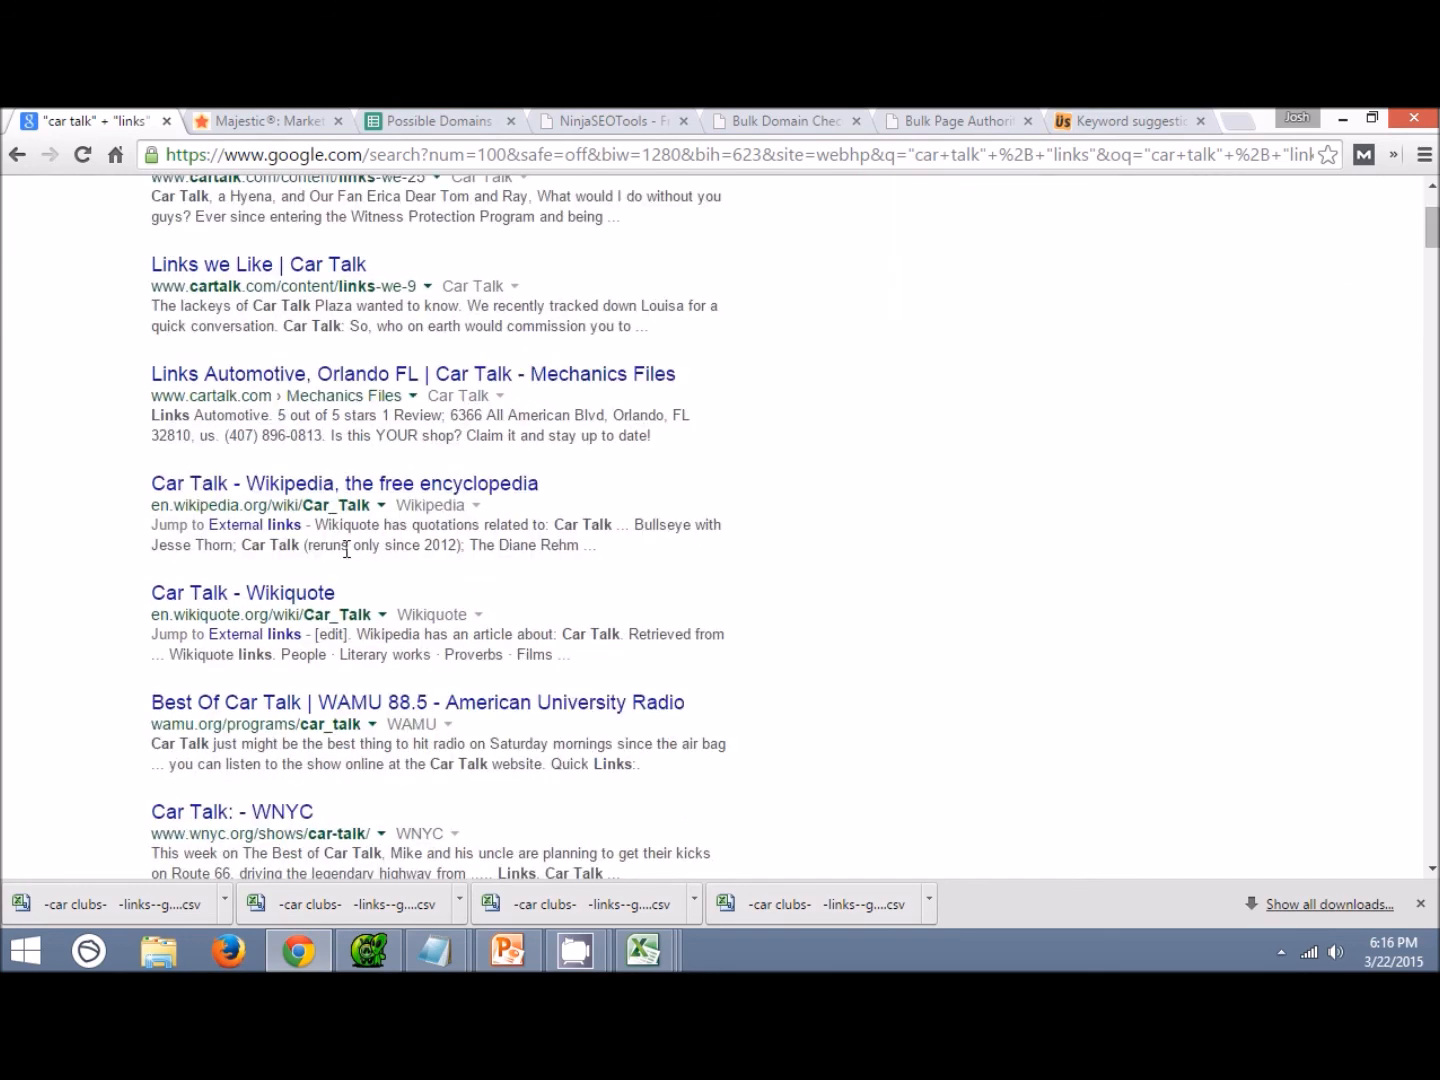
scroll(347, 549, down, 5)
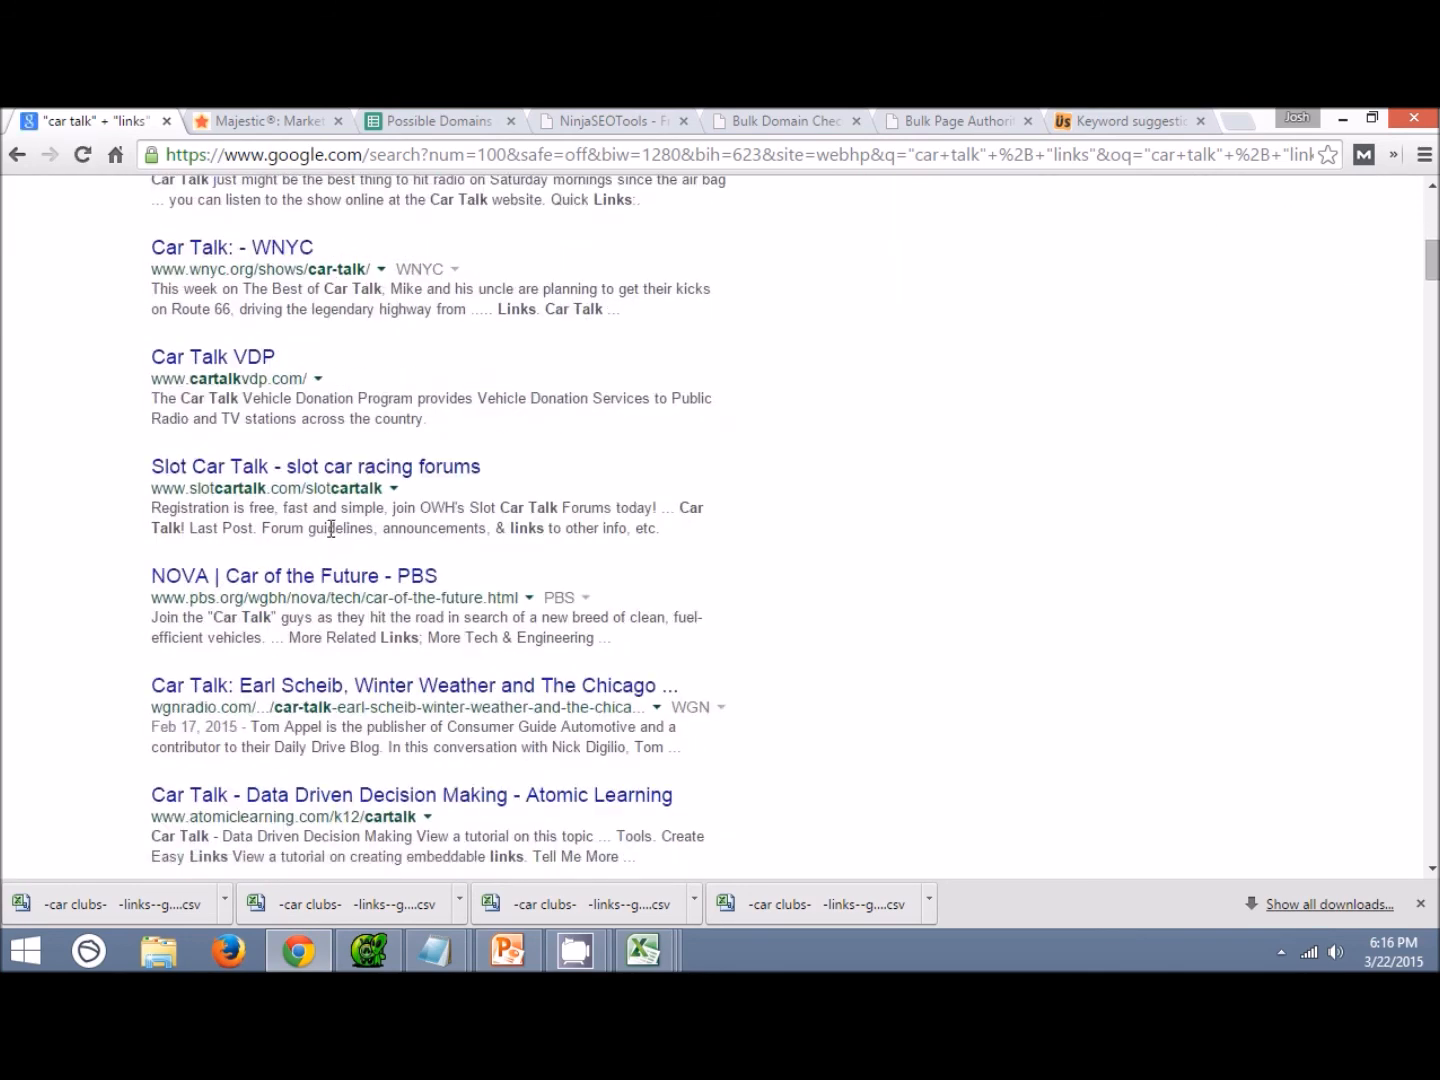
scroll(331, 528, down, 5)
scroll(264, 524, up, 14)
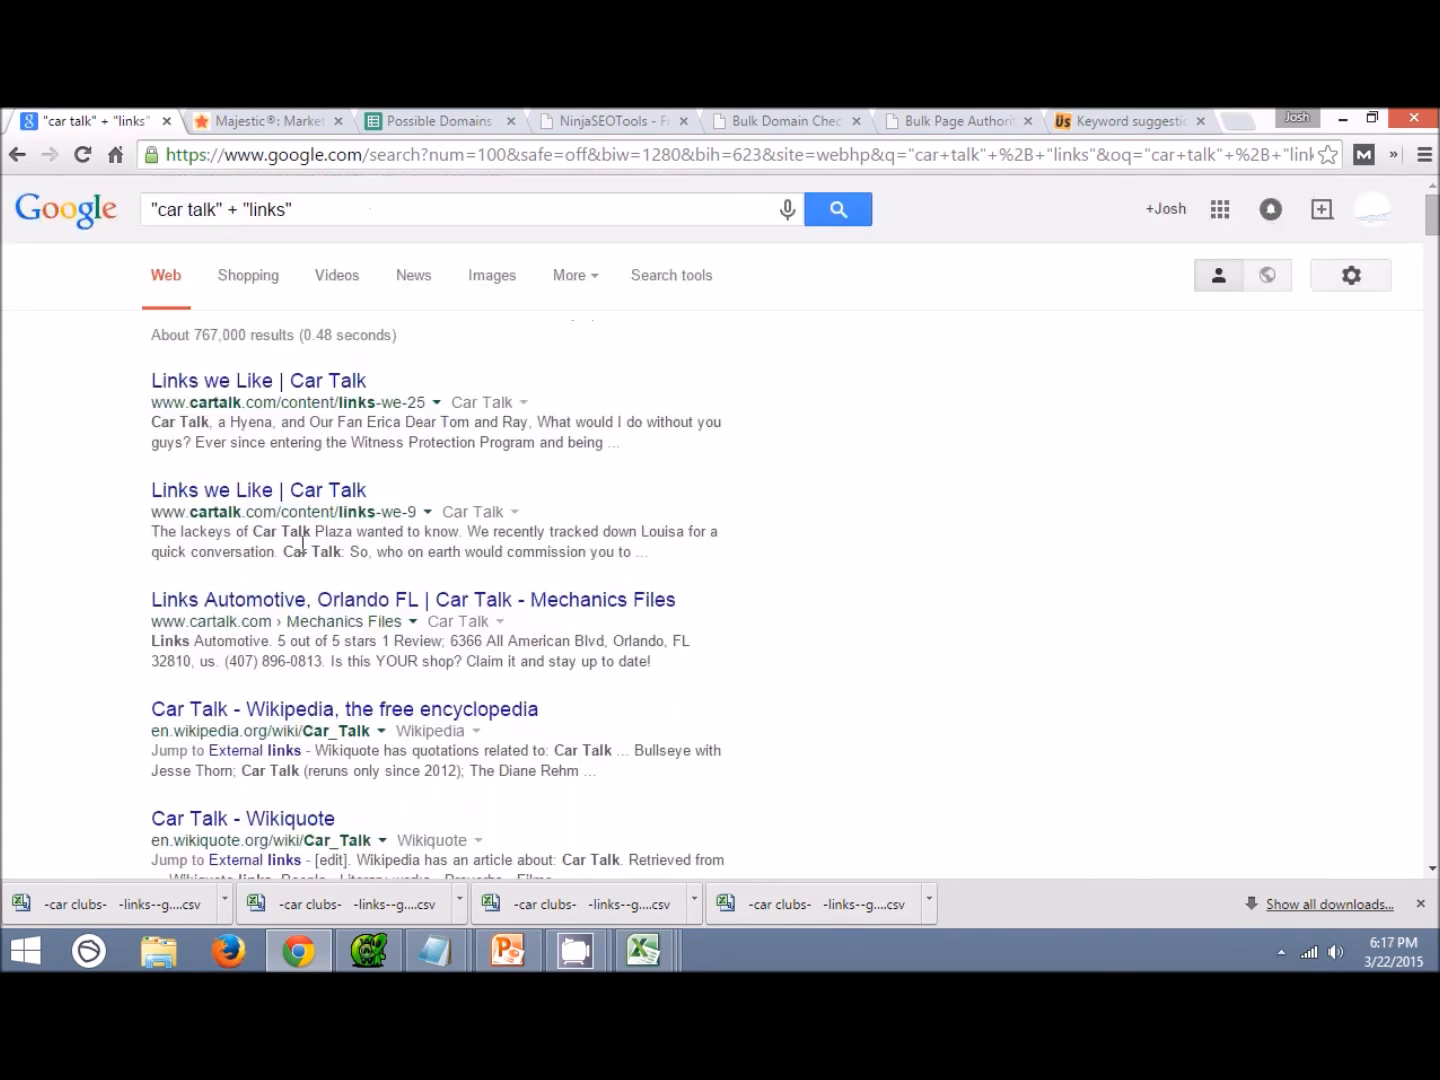
Check the first "Links we Like | Car Talk" result page for outbound links and return to the search results.
click(301, 382)
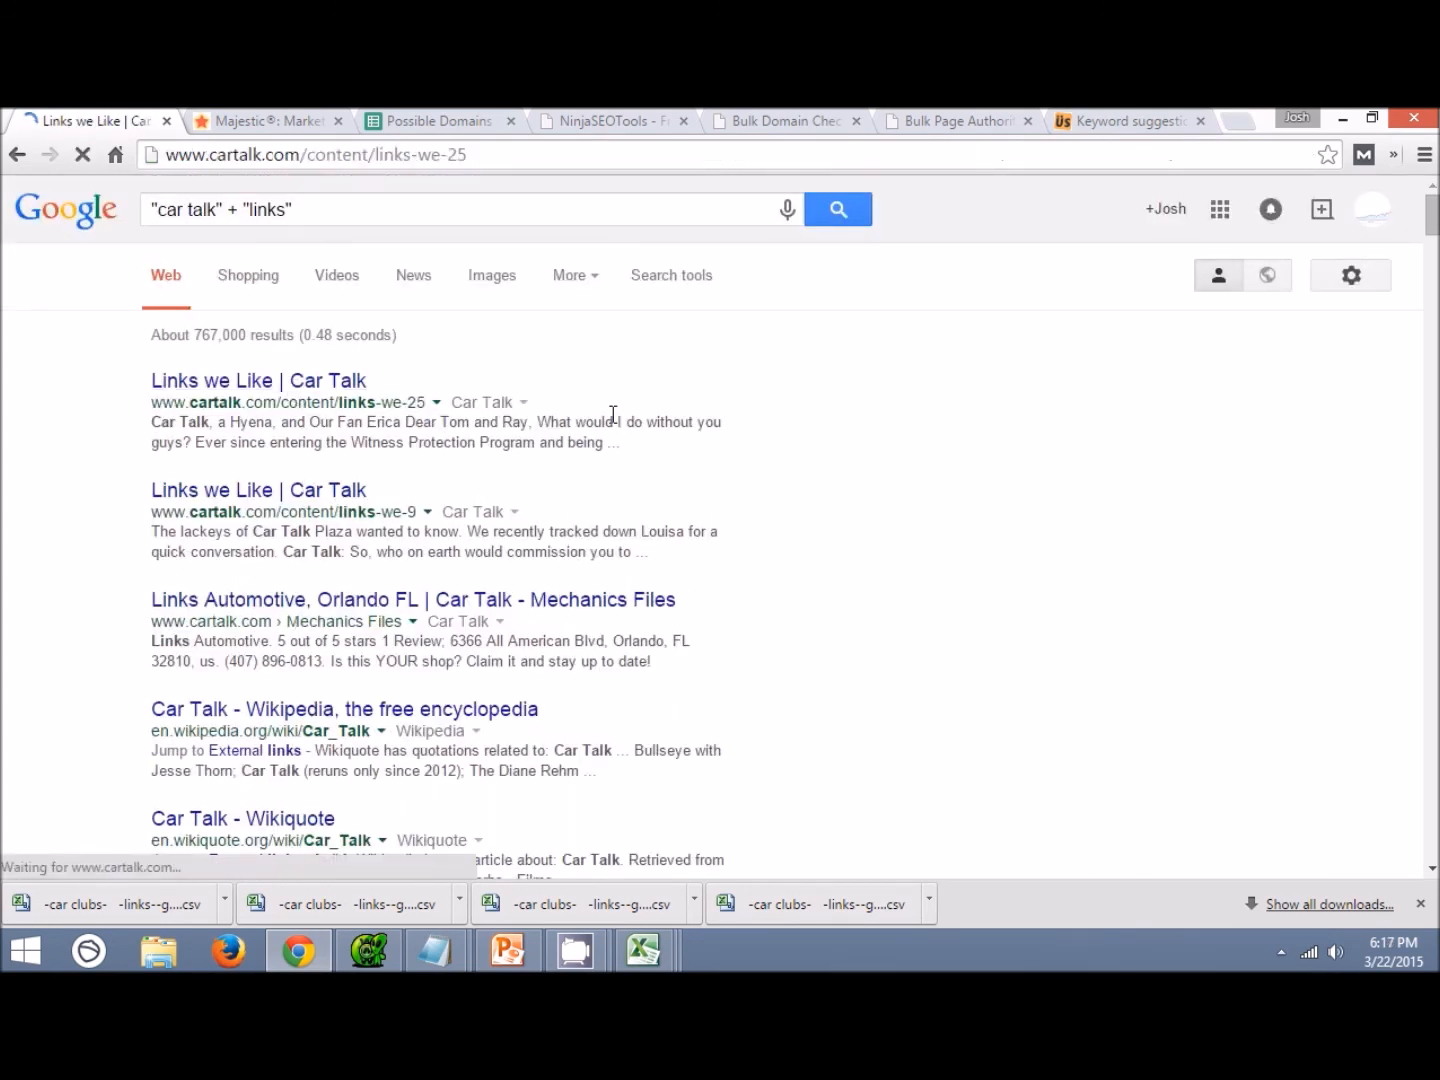
scroll(599, 405, down, 15)
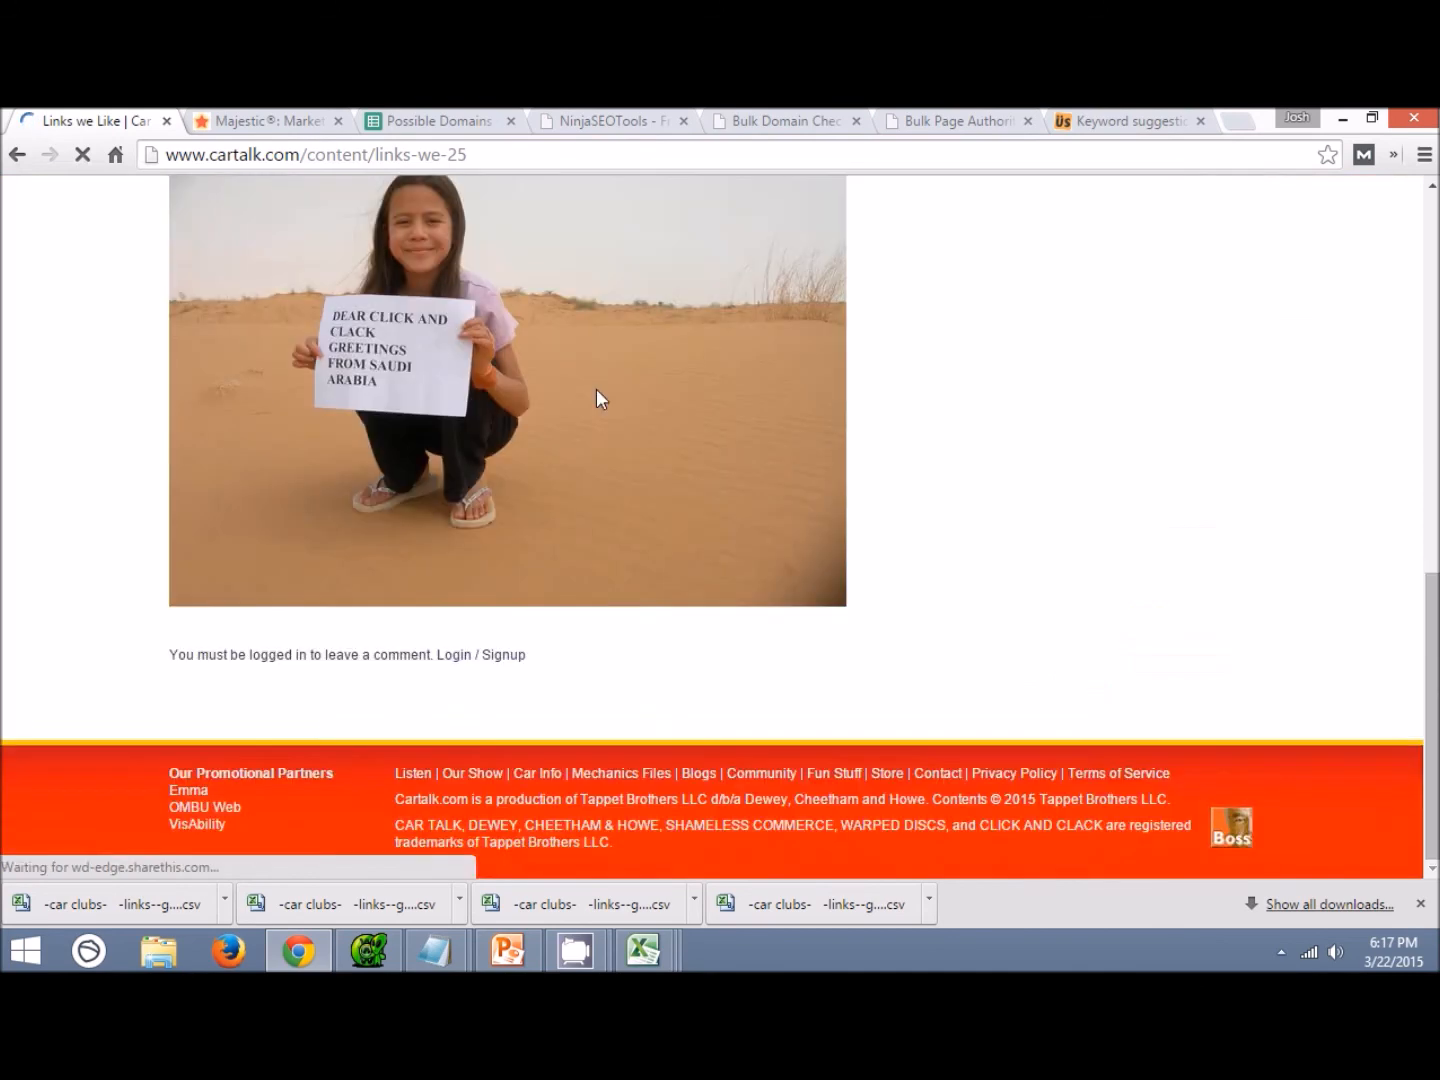
scroll(588, 405, up, 15)
key(alt+Left)
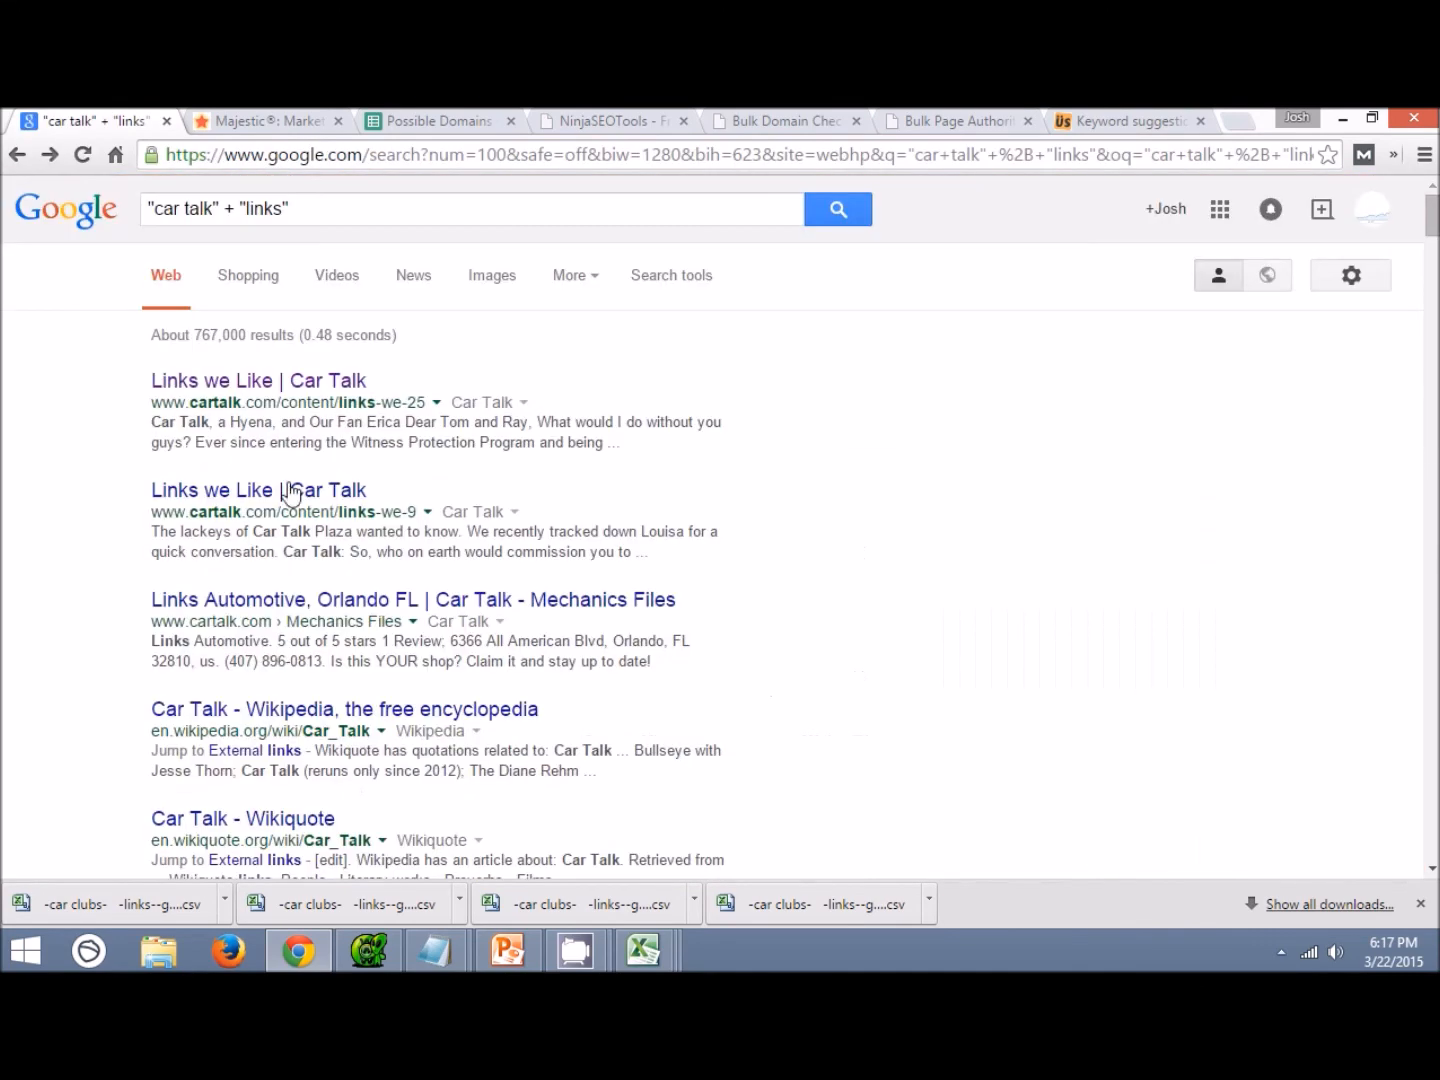
Search Google for "car forum" + "links" and skim the results for relevant links pages.
double_click(197, 209)
text(forum)
key(Return)
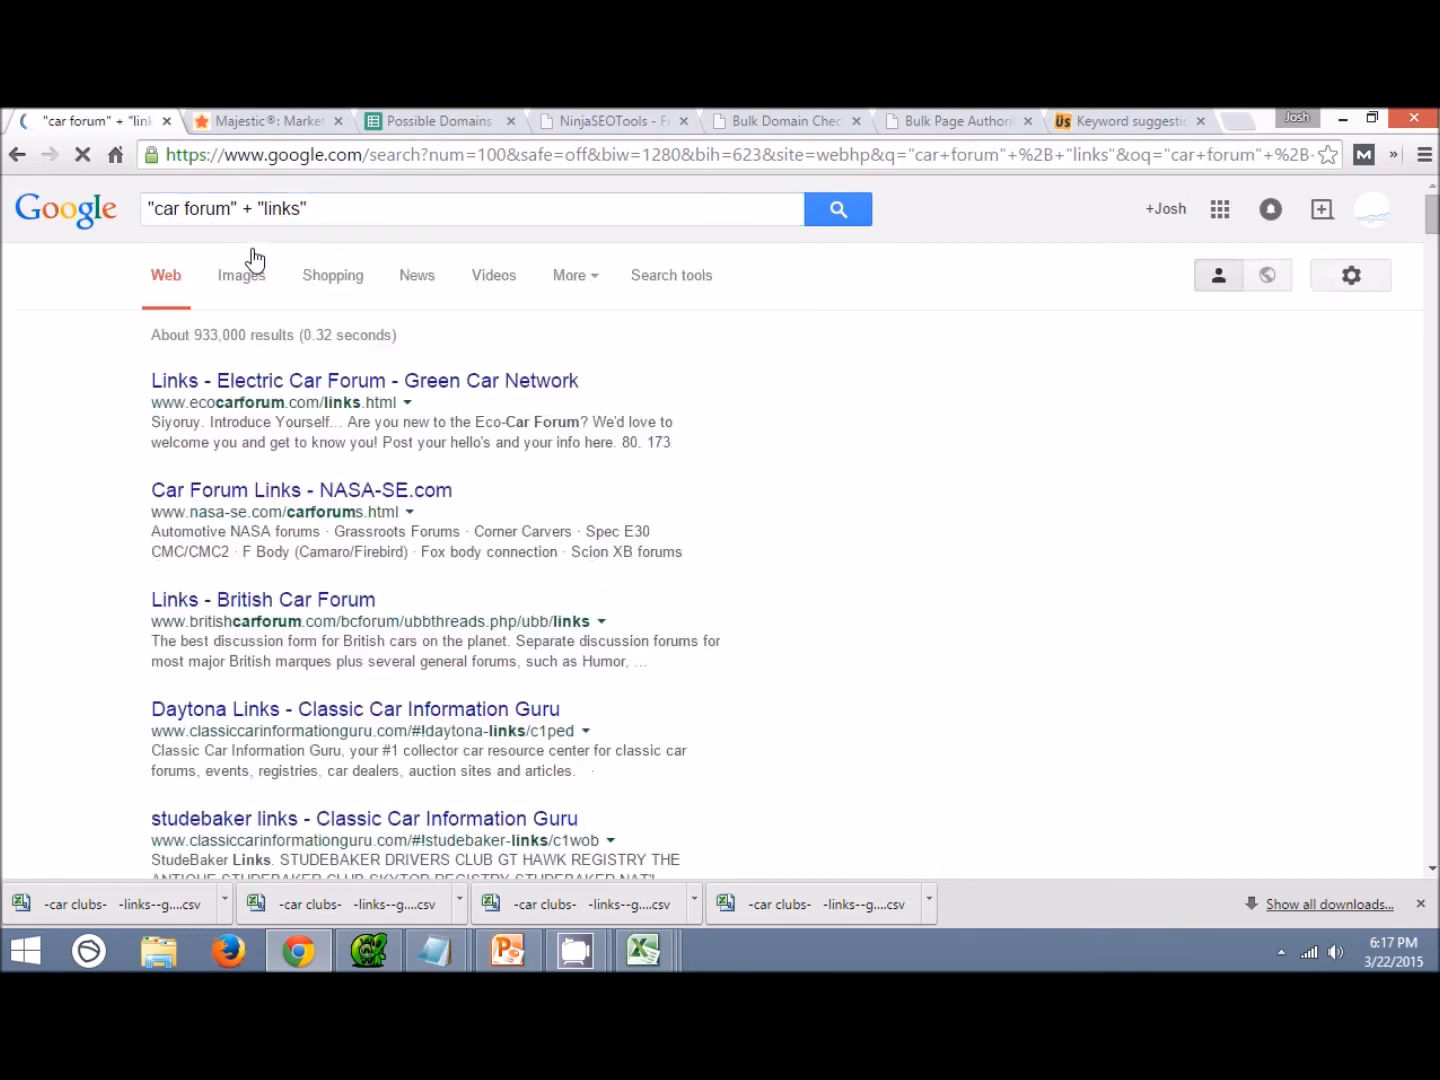
scroll(296, 380, down, 3)
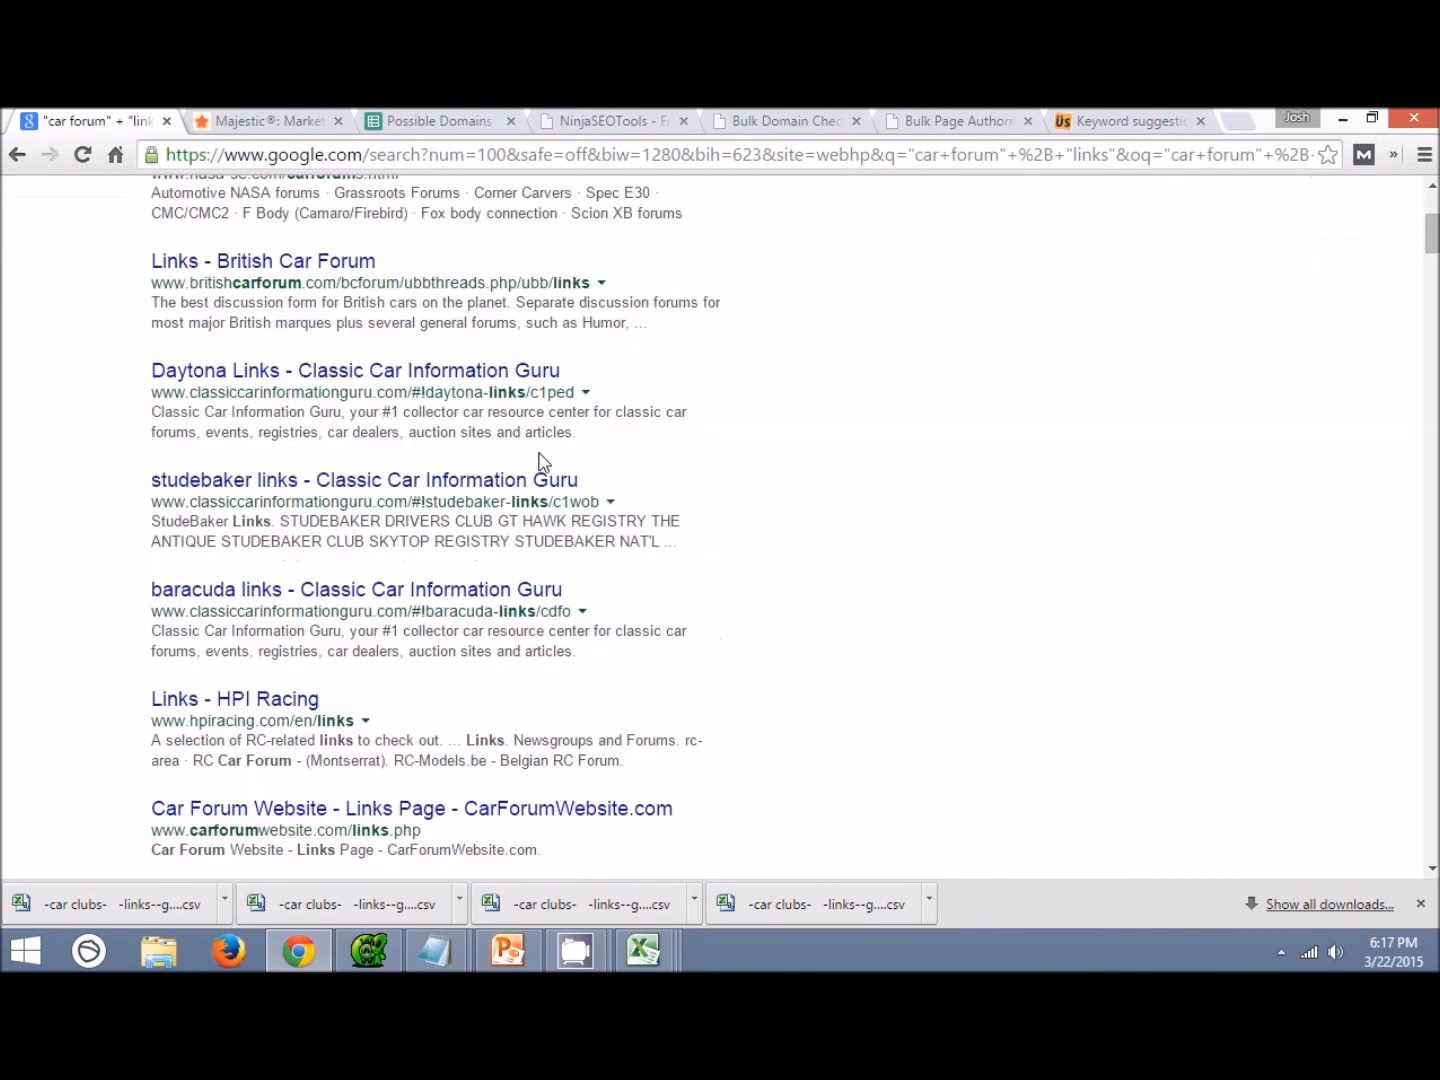
scroll(545, 499, down, 3)
drag(349, 492, 417, 492)
click(408, 493)
scroll(397, 508, down, 3)
scroll(350, 550, up, 6)
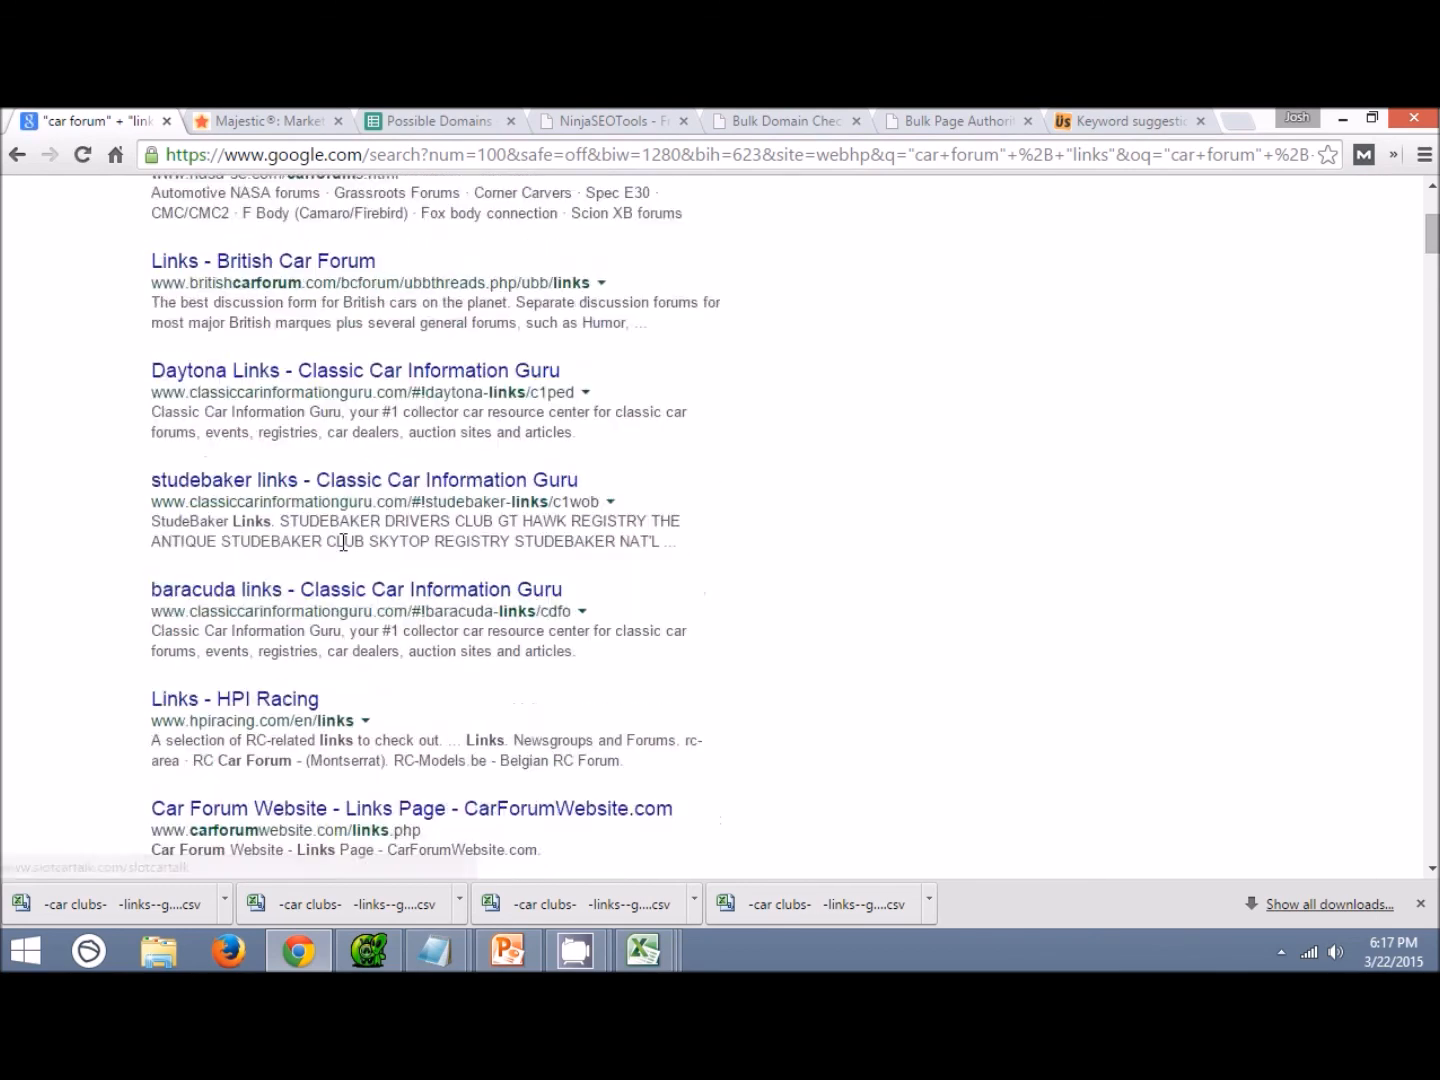
scroll(343, 541, up, 3)
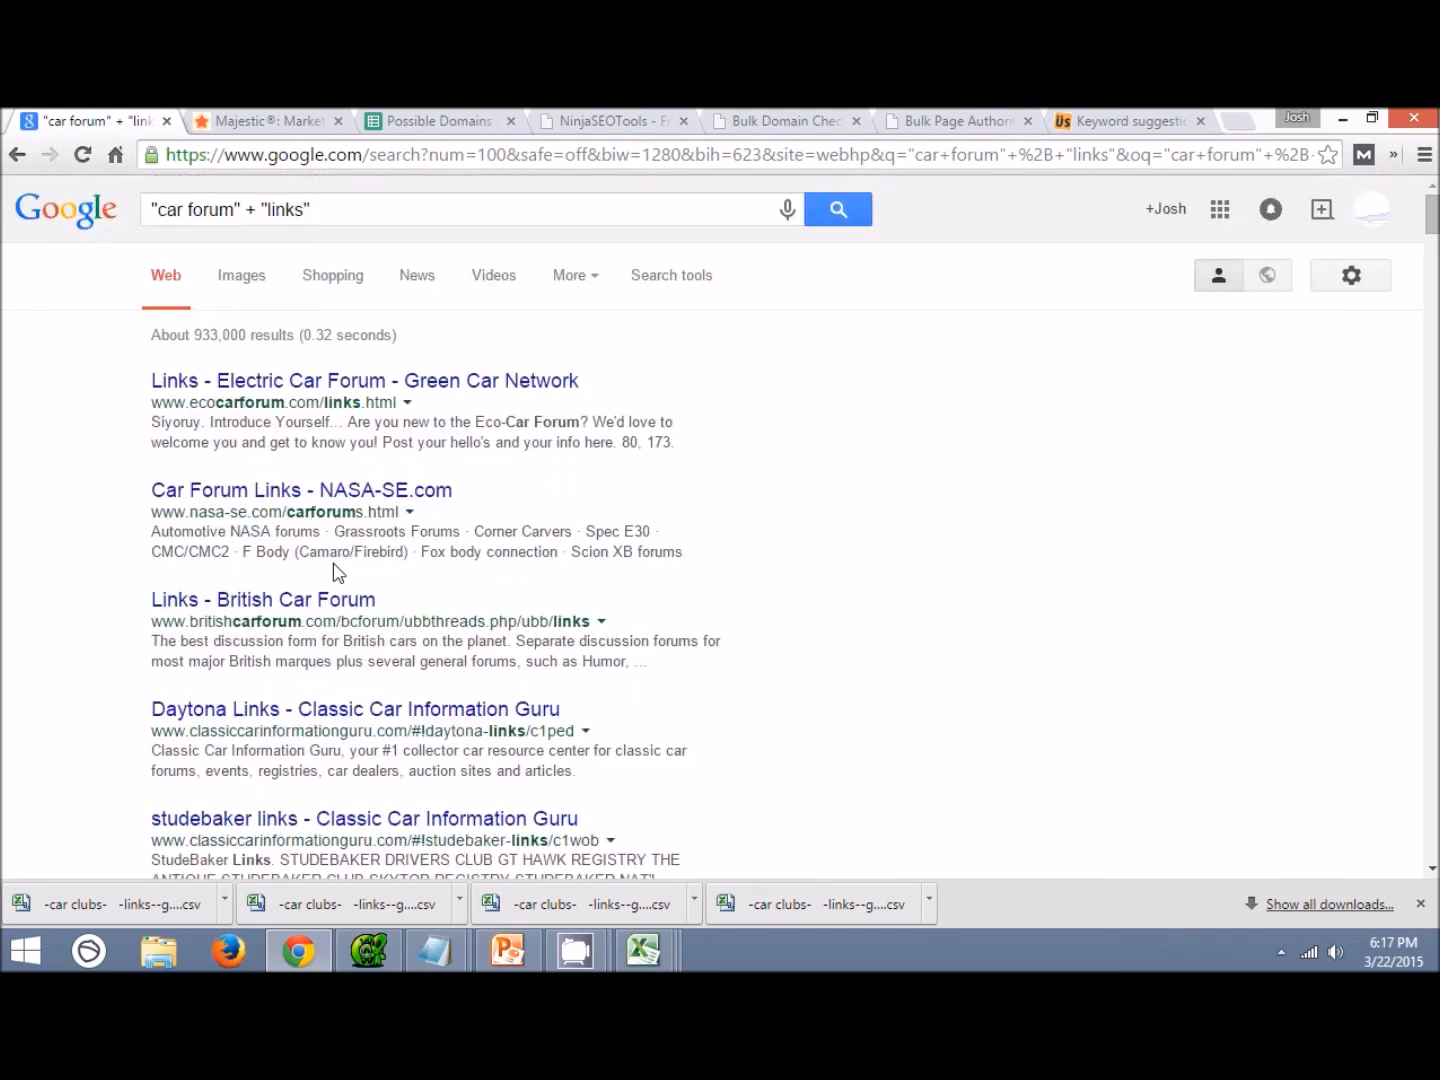
Turn on the Moz toolbar, export the "car forum" search results to CSV and open the exported file in Excel.
click(1364, 155)
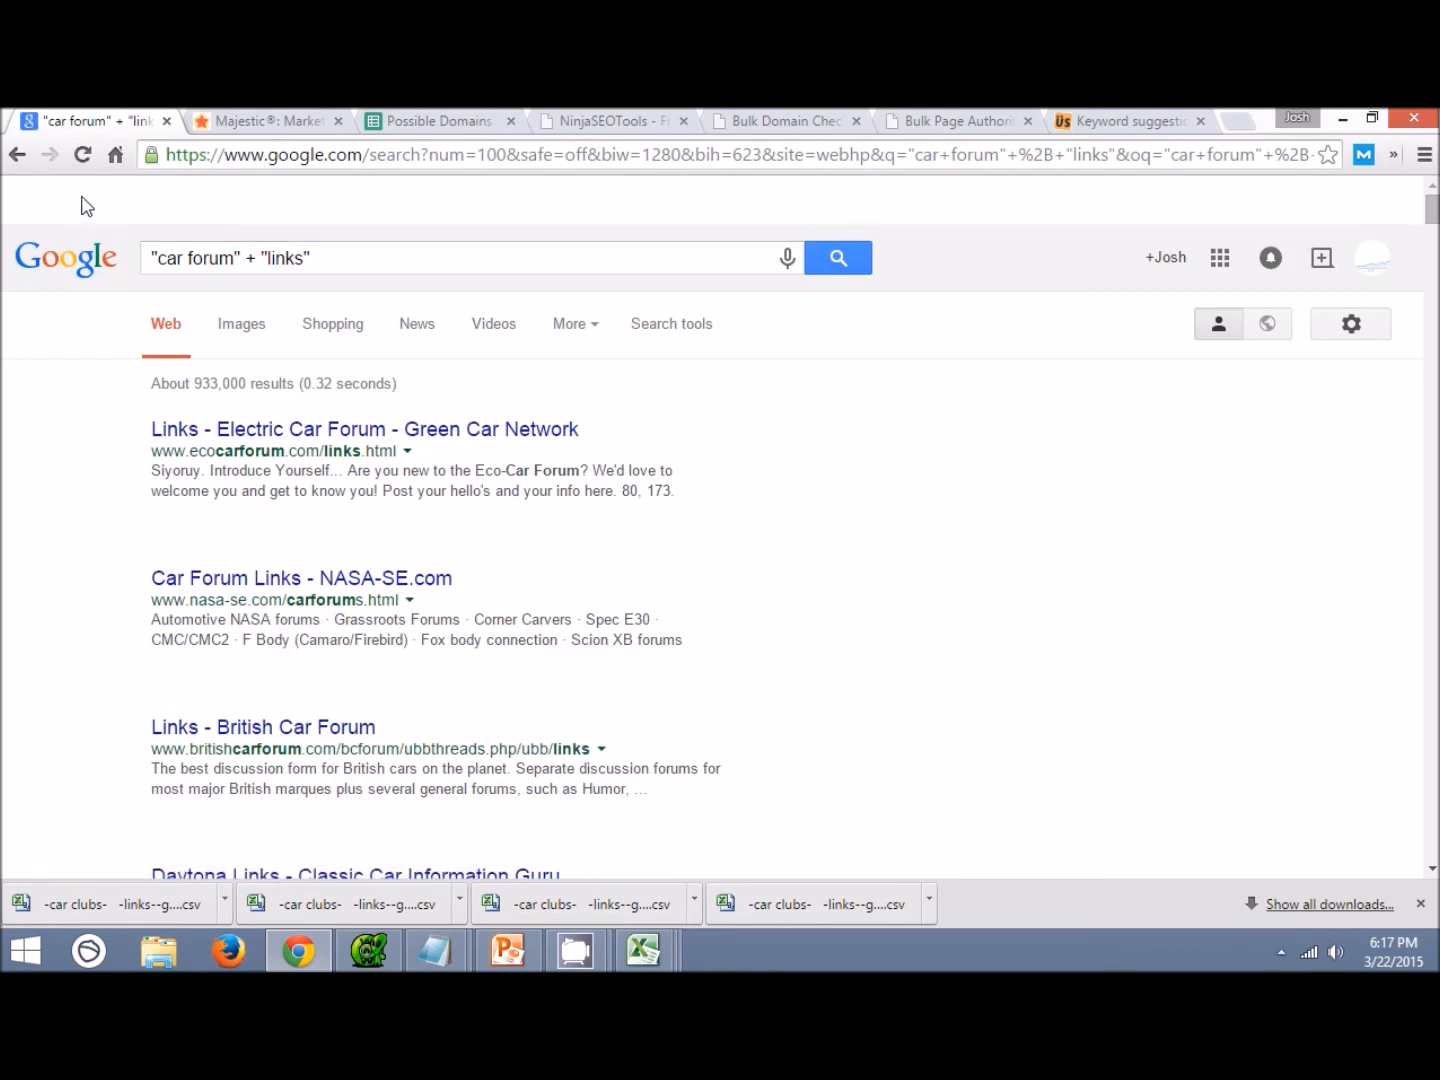
click(130, 201)
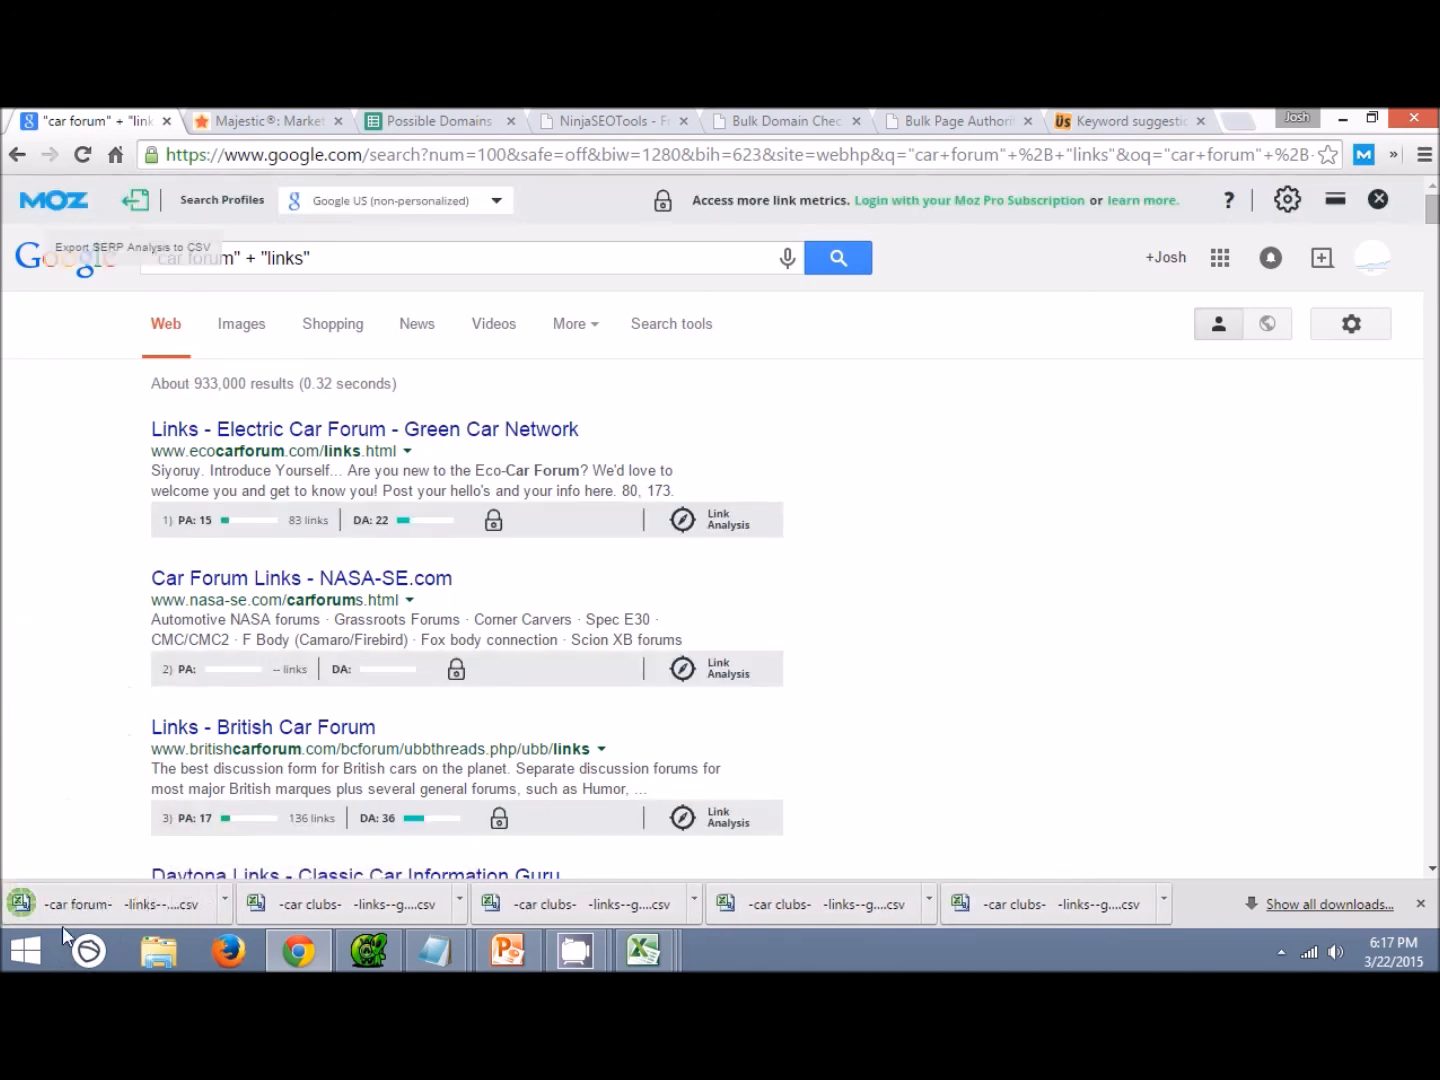
click(40, 905)
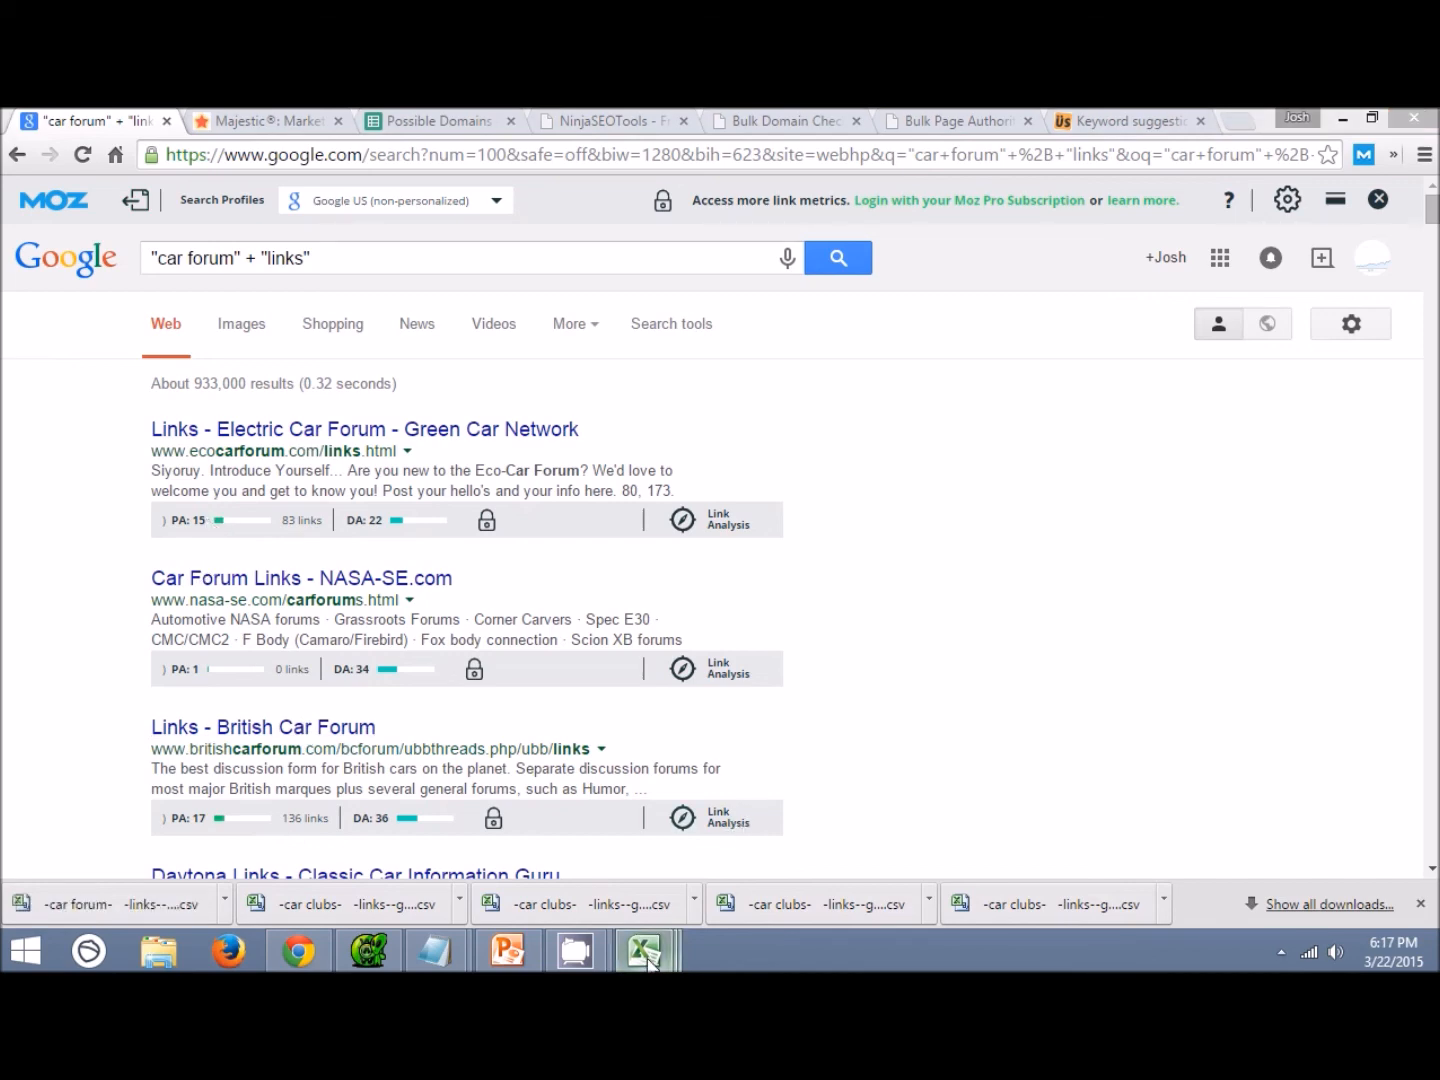
mouse_move(643, 949)
click(1334, 851)
Add filters to the header row and filter the URL column to entries containing "link".
click(142, 485)
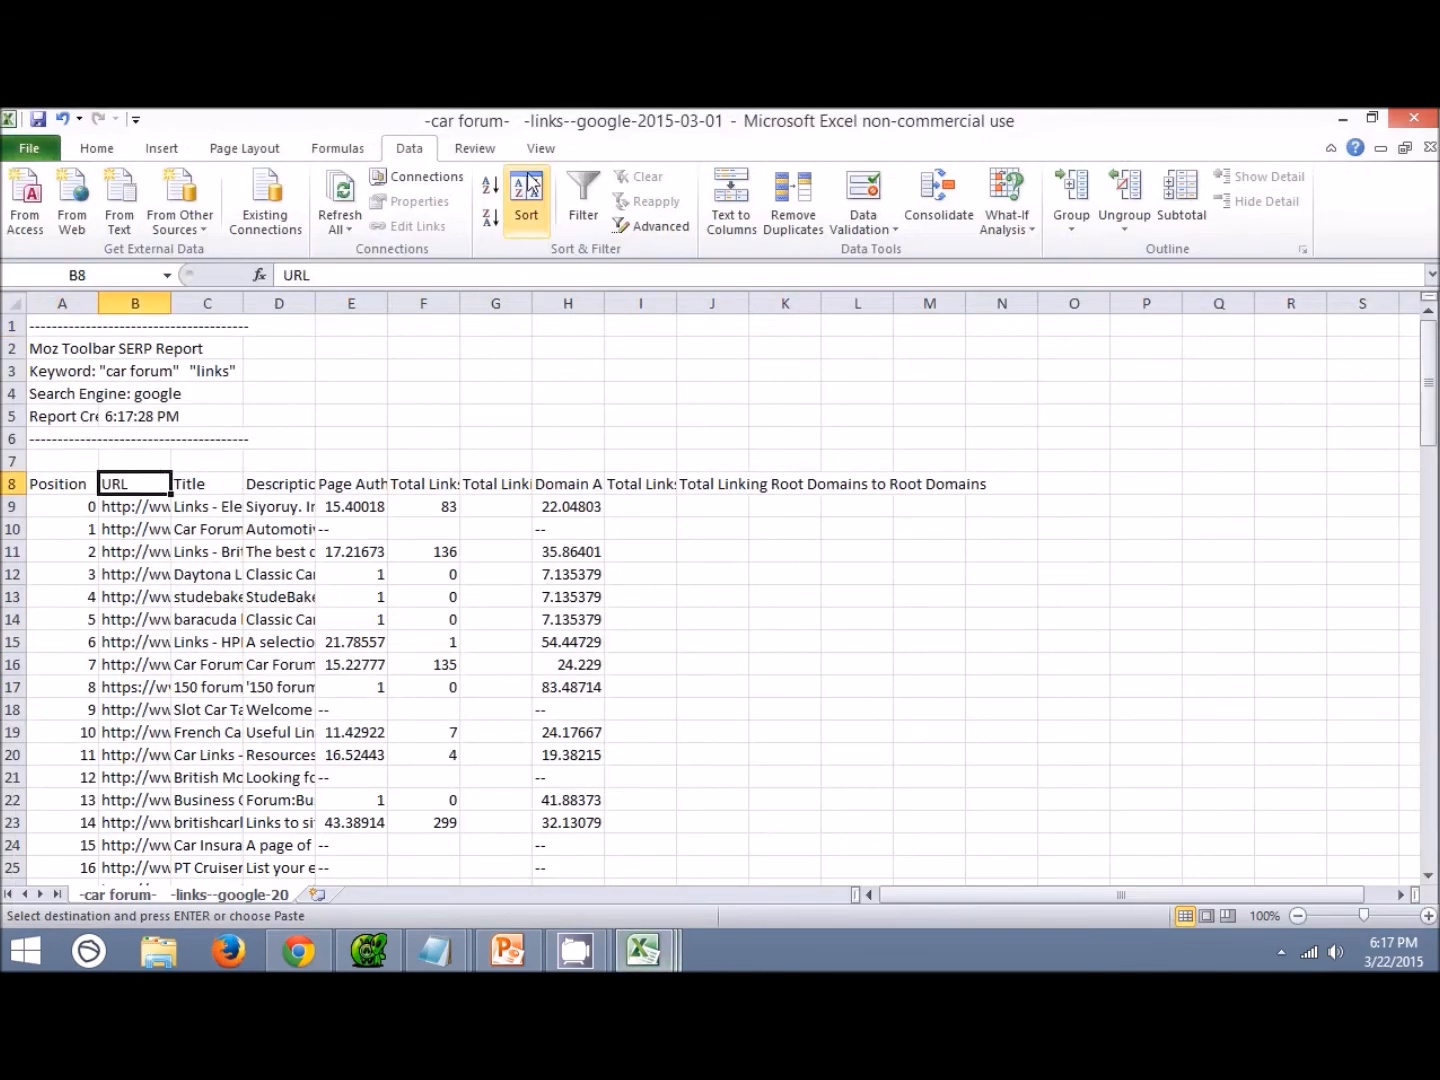
click(584, 200)
click(160, 483)
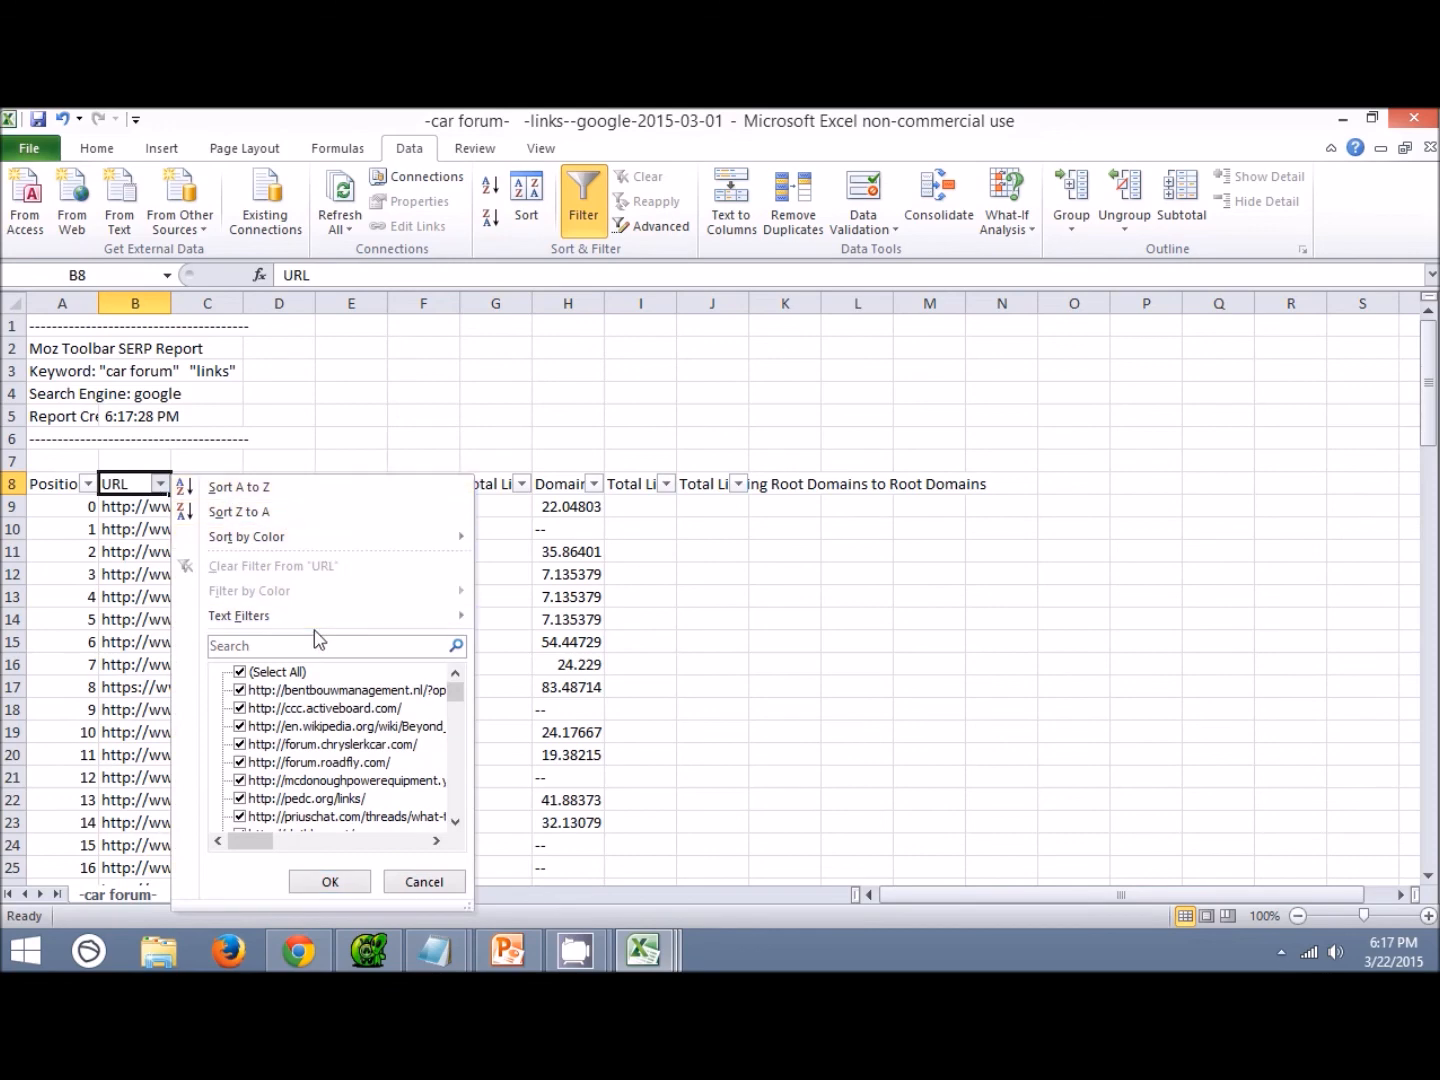
mouse_move(311, 618)
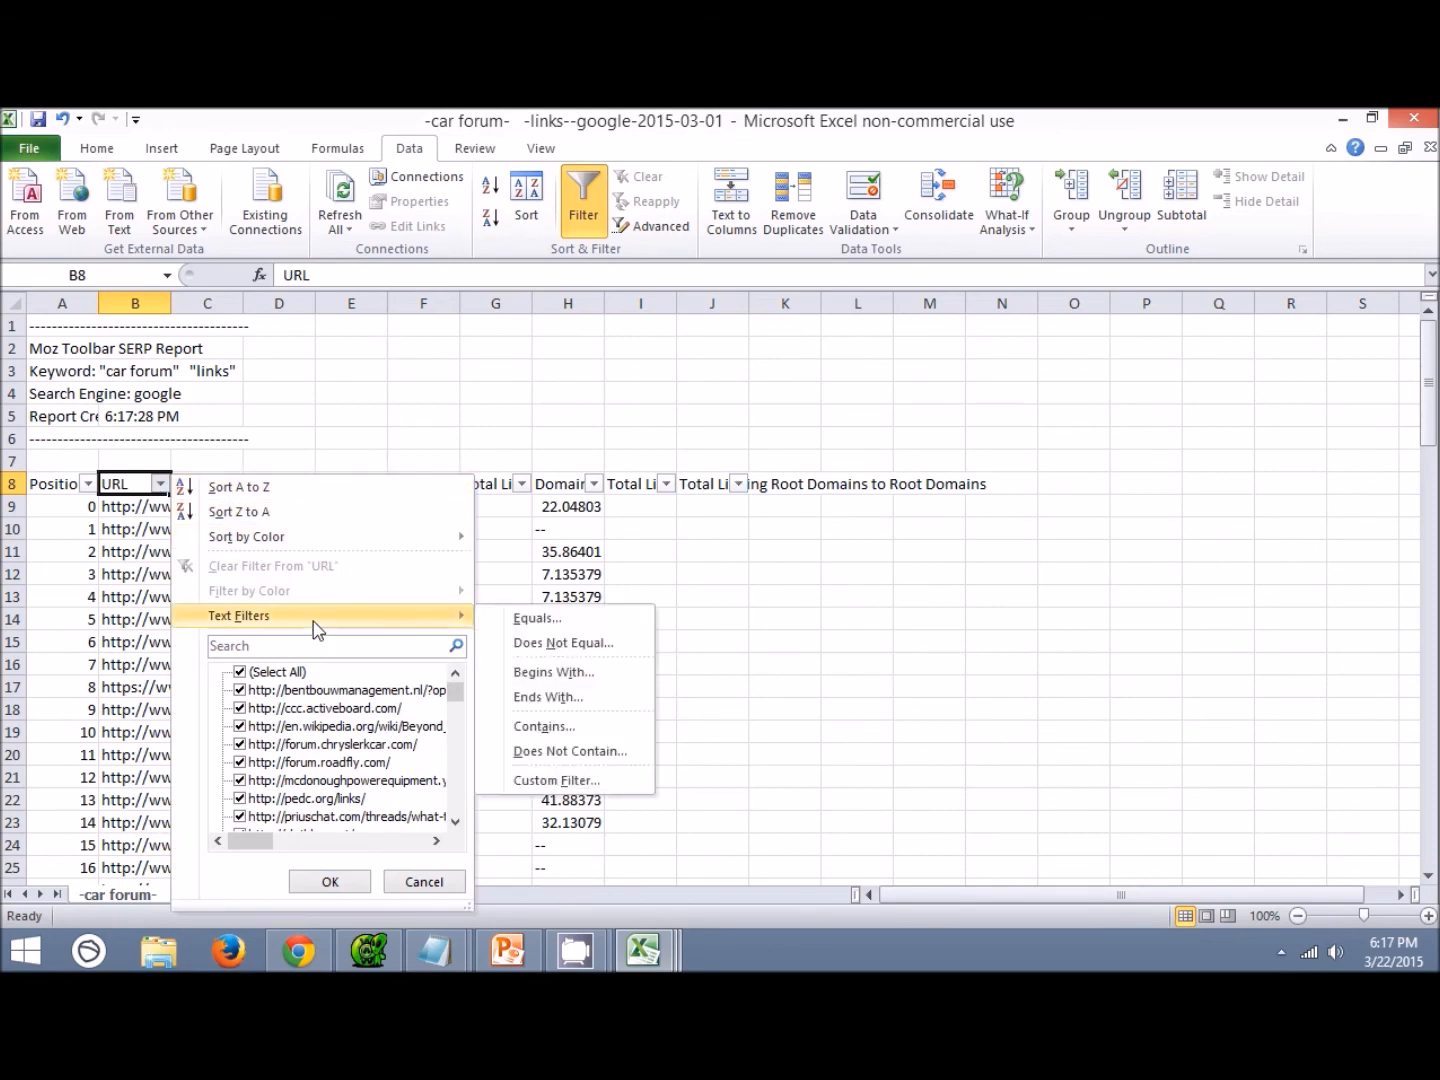
click(551, 725)
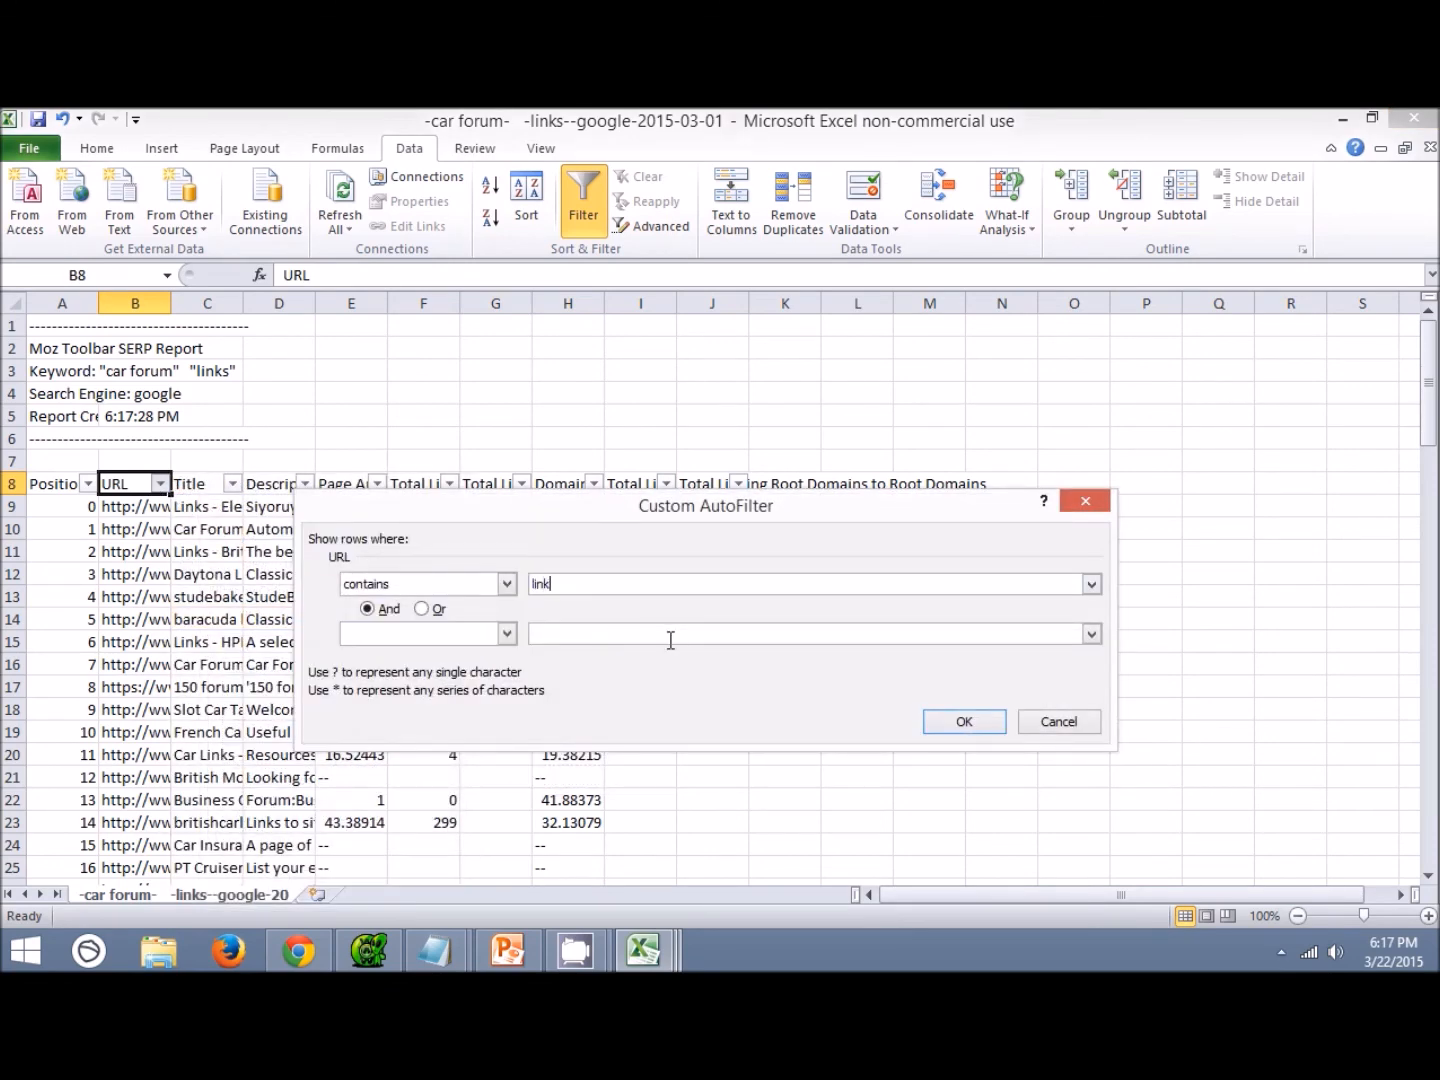
text(link)
key(Return)
Copy the filtered "car forum" URLs, paste them at the end of the Scraped URLs file in Notepad and save it.
drag(126, 507, 127, 806)
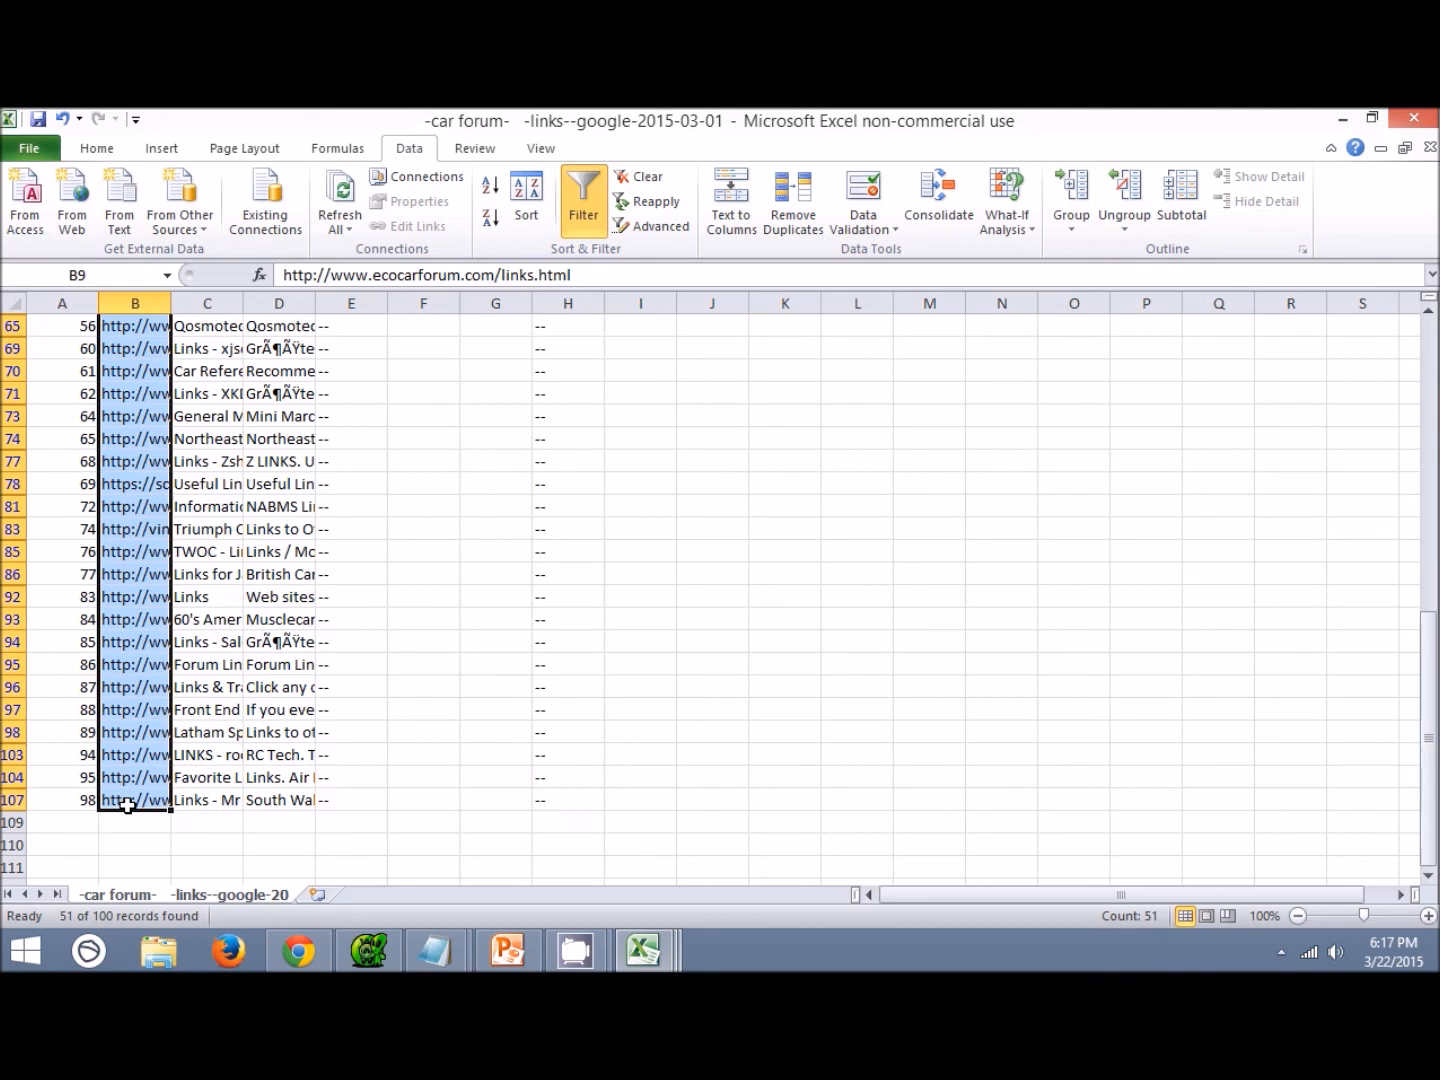
key(ctrl+c)
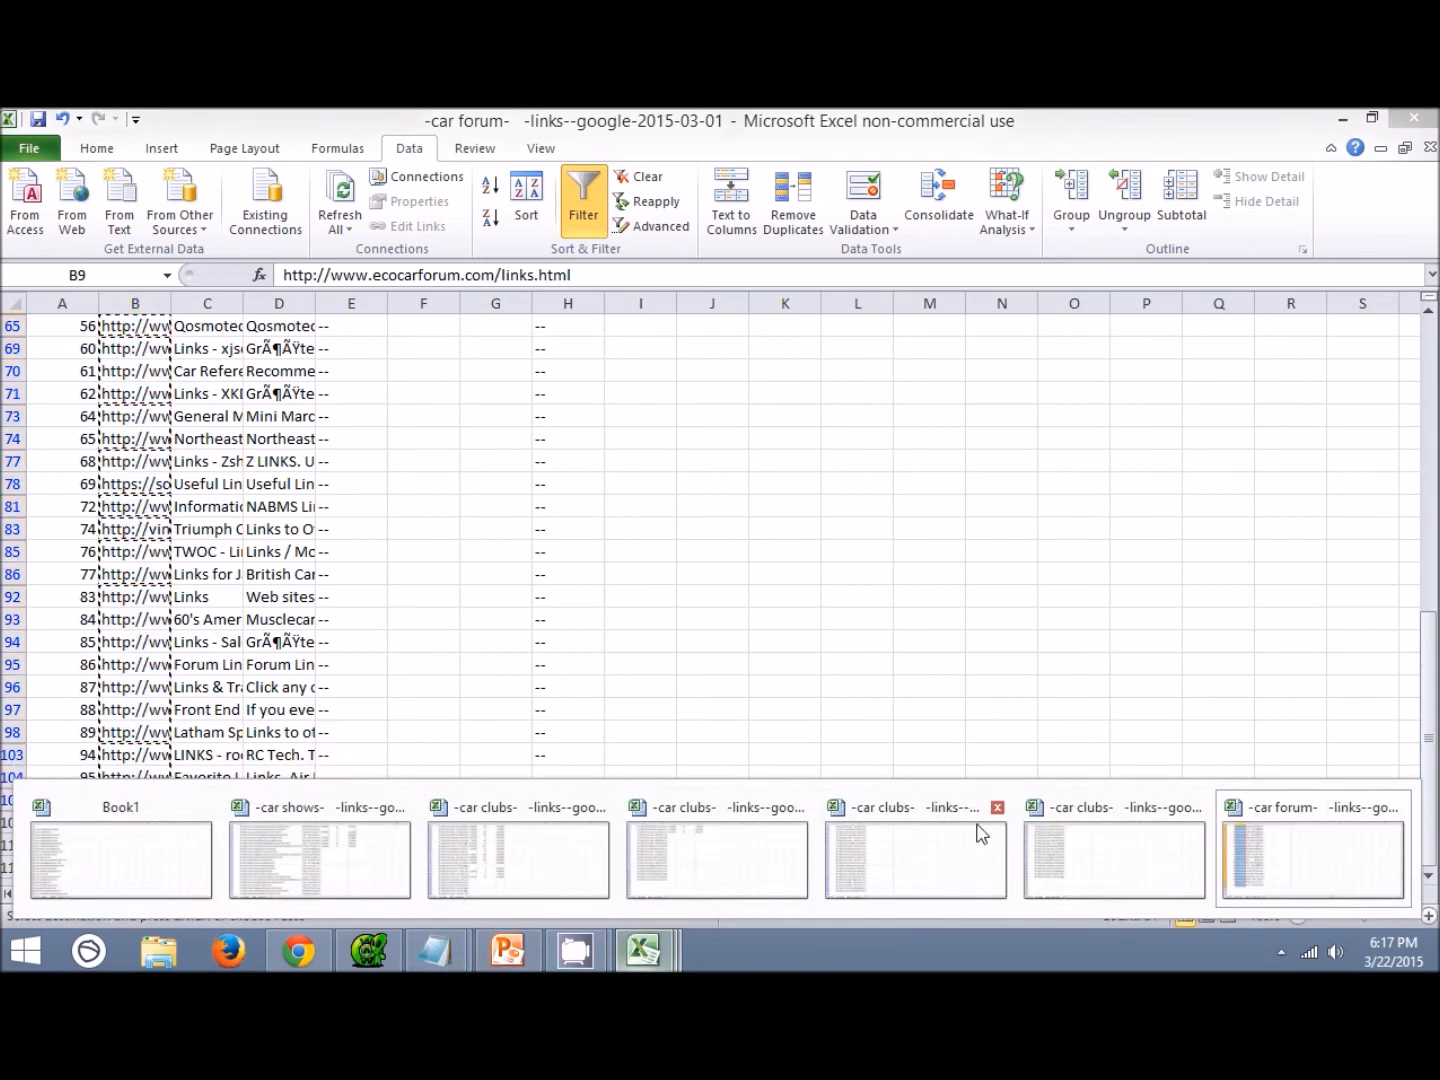
mouse_move(435, 949)
click(301, 830)
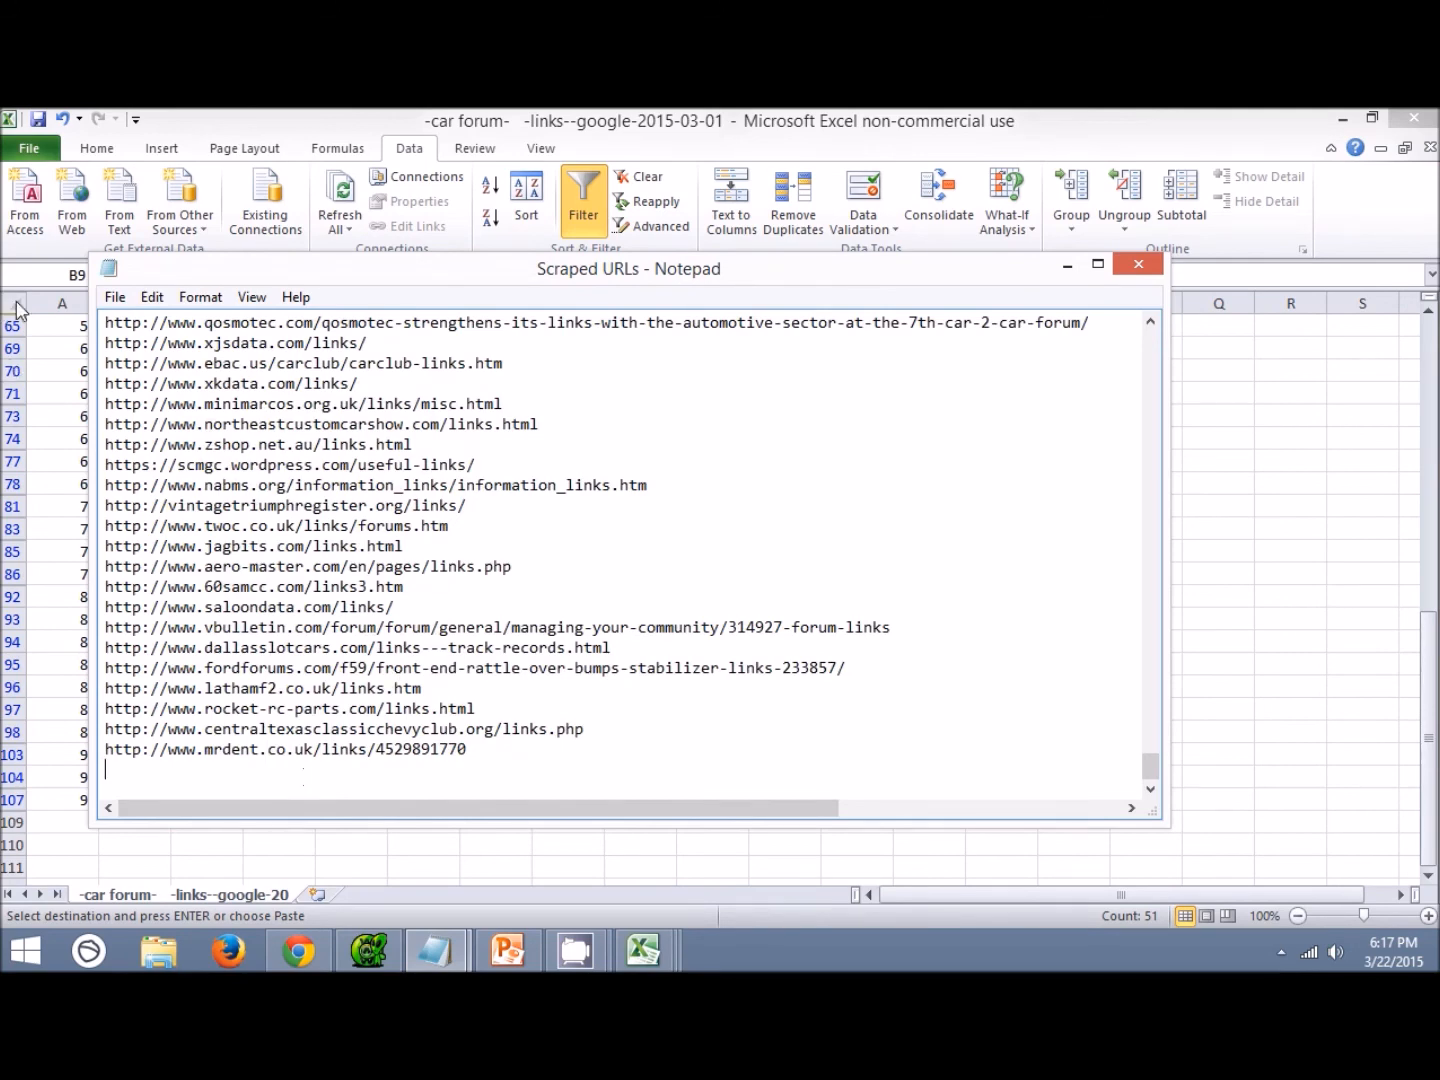
click(114, 297)
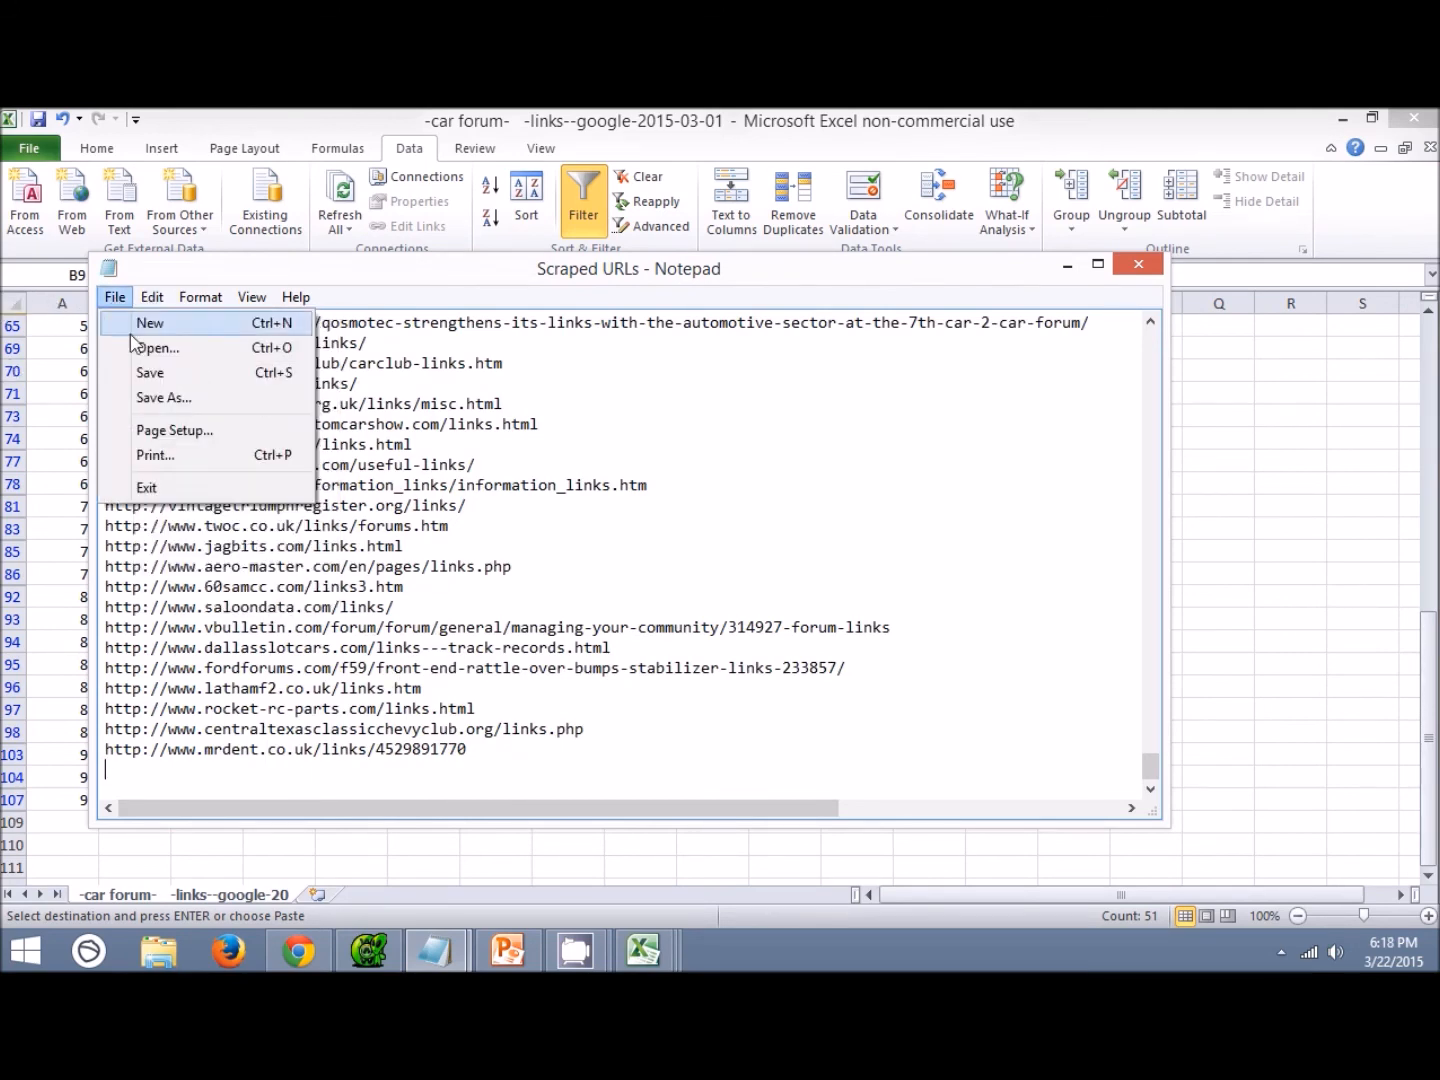
click(150, 372)
Maximize the Scraped URLs window and look back through the collected links pages.
double_click(600, 271)
scroll(600, 280, up, 20)
scroll(602, 280, up, 15)
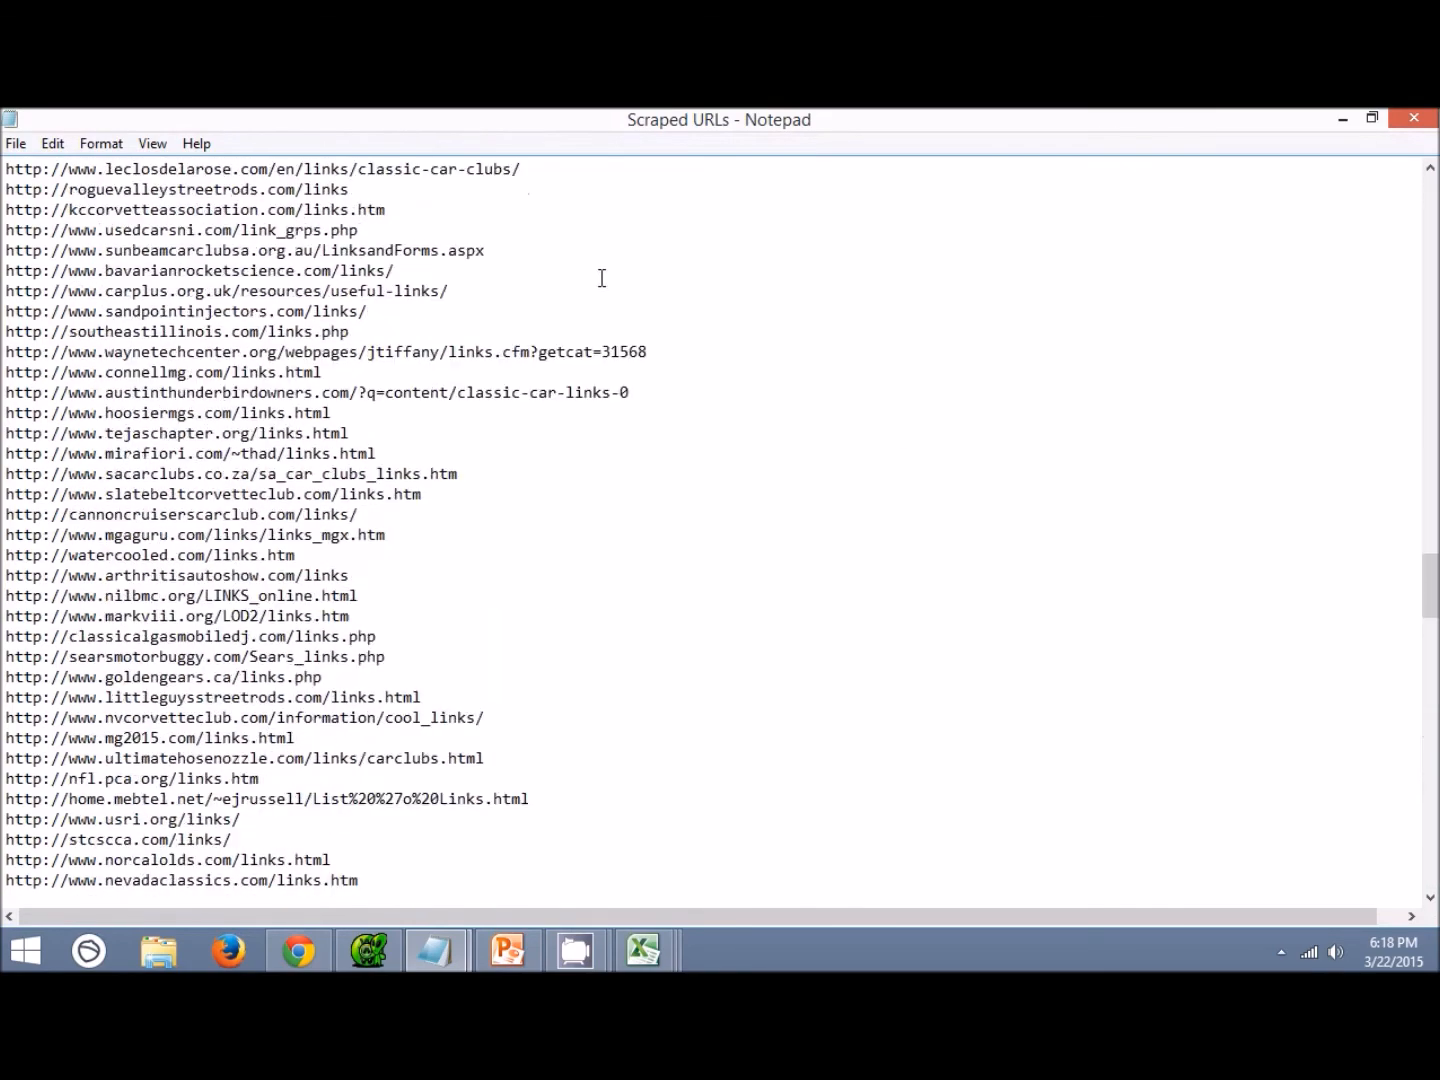
drag(313, 310, 368, 311)
scroll(258, 290, up, 20)
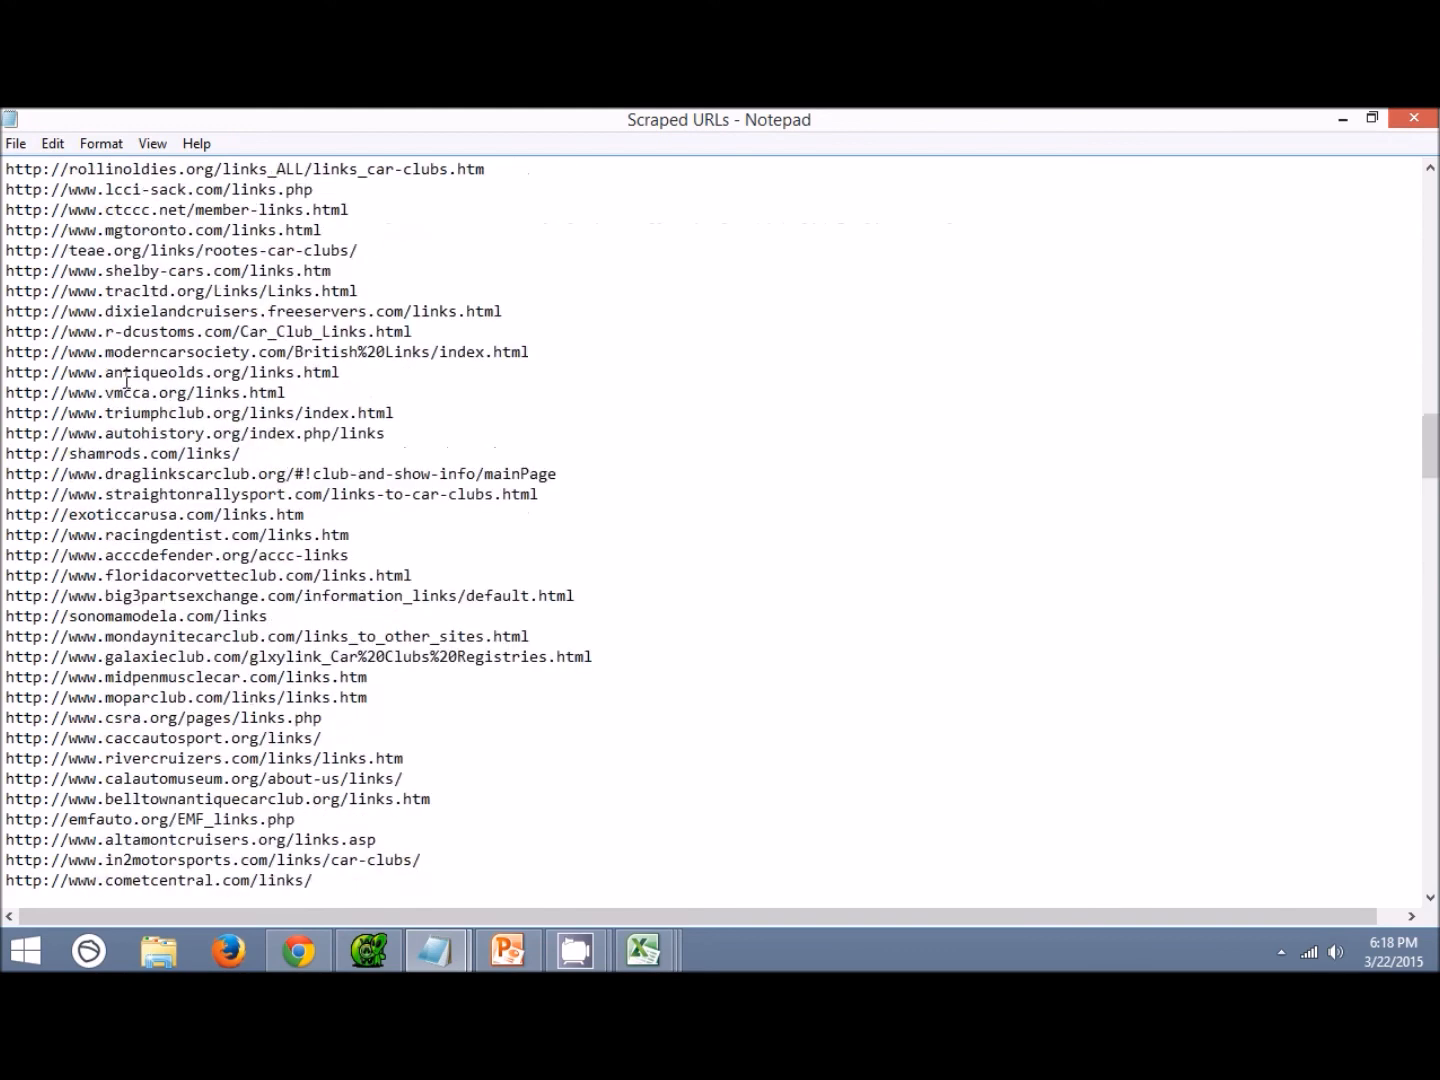
scroll(126, 380, up, 3)
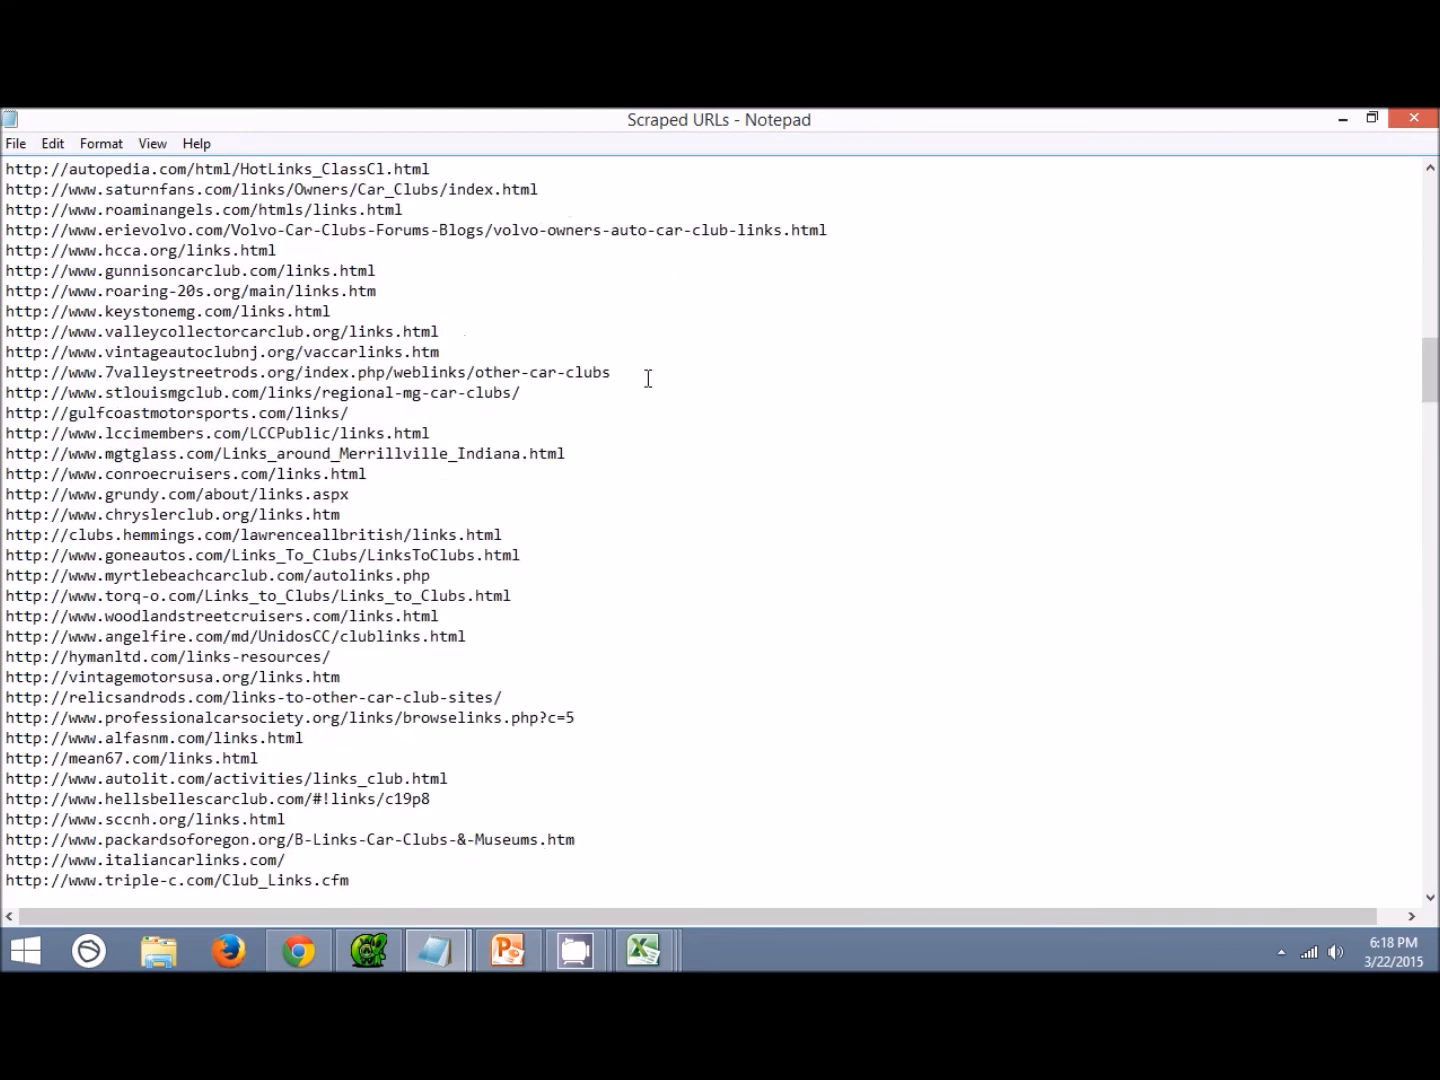
Minimize the Scraped URLs file and close the "car forum" workbook and "car clubs" workbooks (7), (6) and (4) without saving.
click(1341, 119)
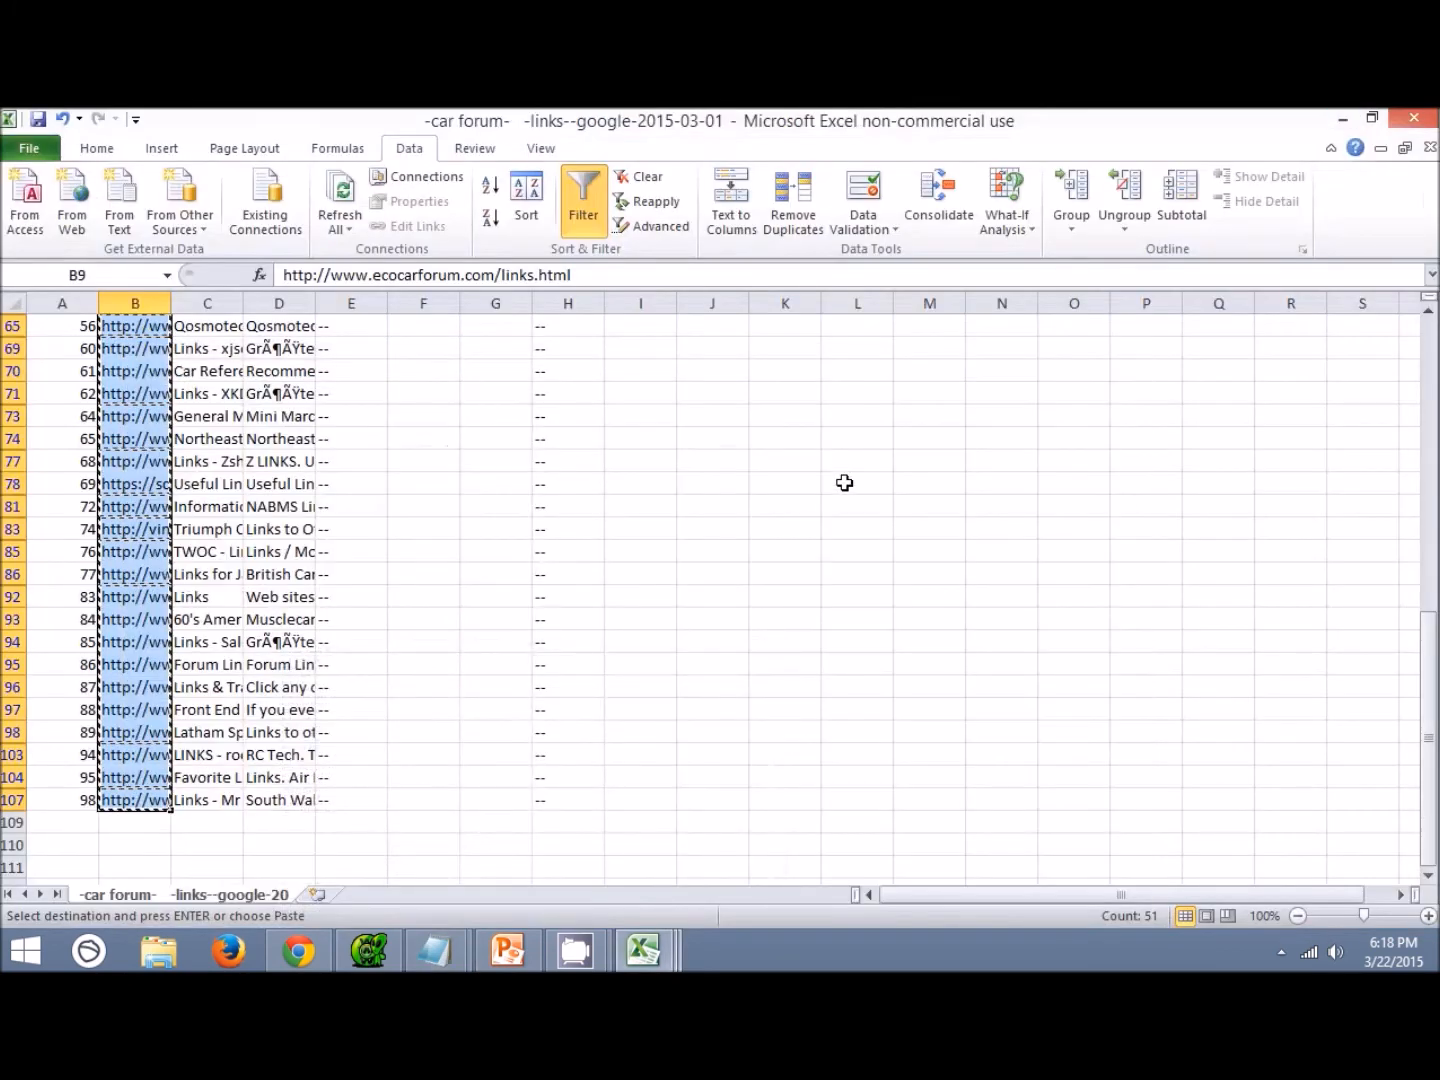
key(ctrl+w)
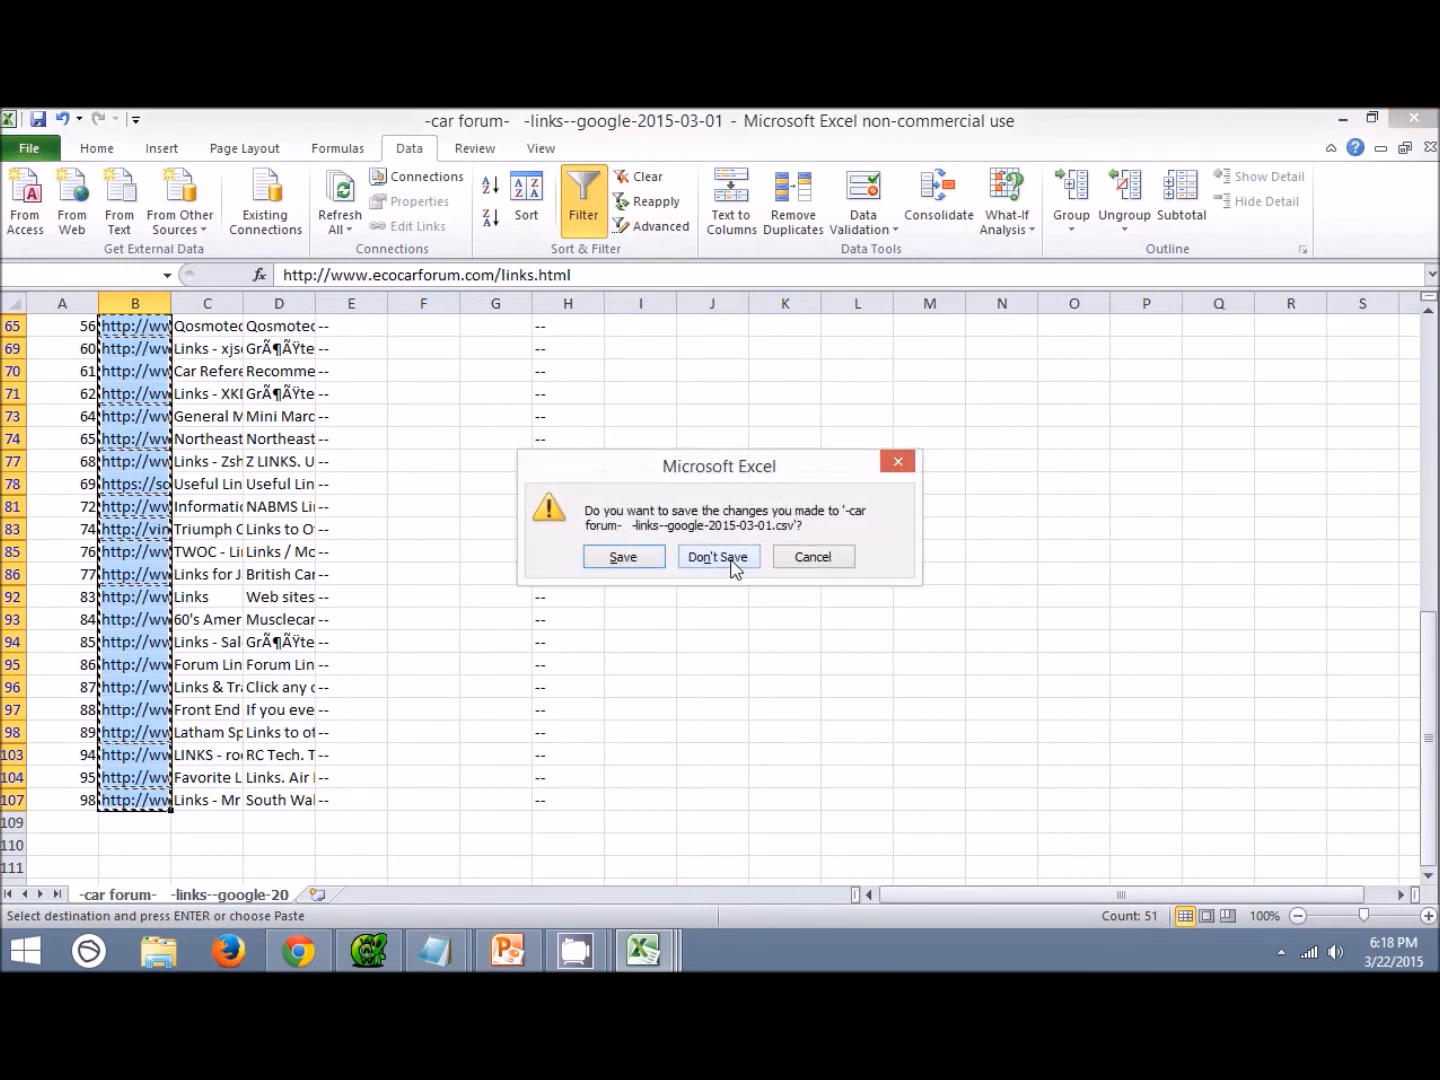
click(737, 566)
key(ctrl+w)
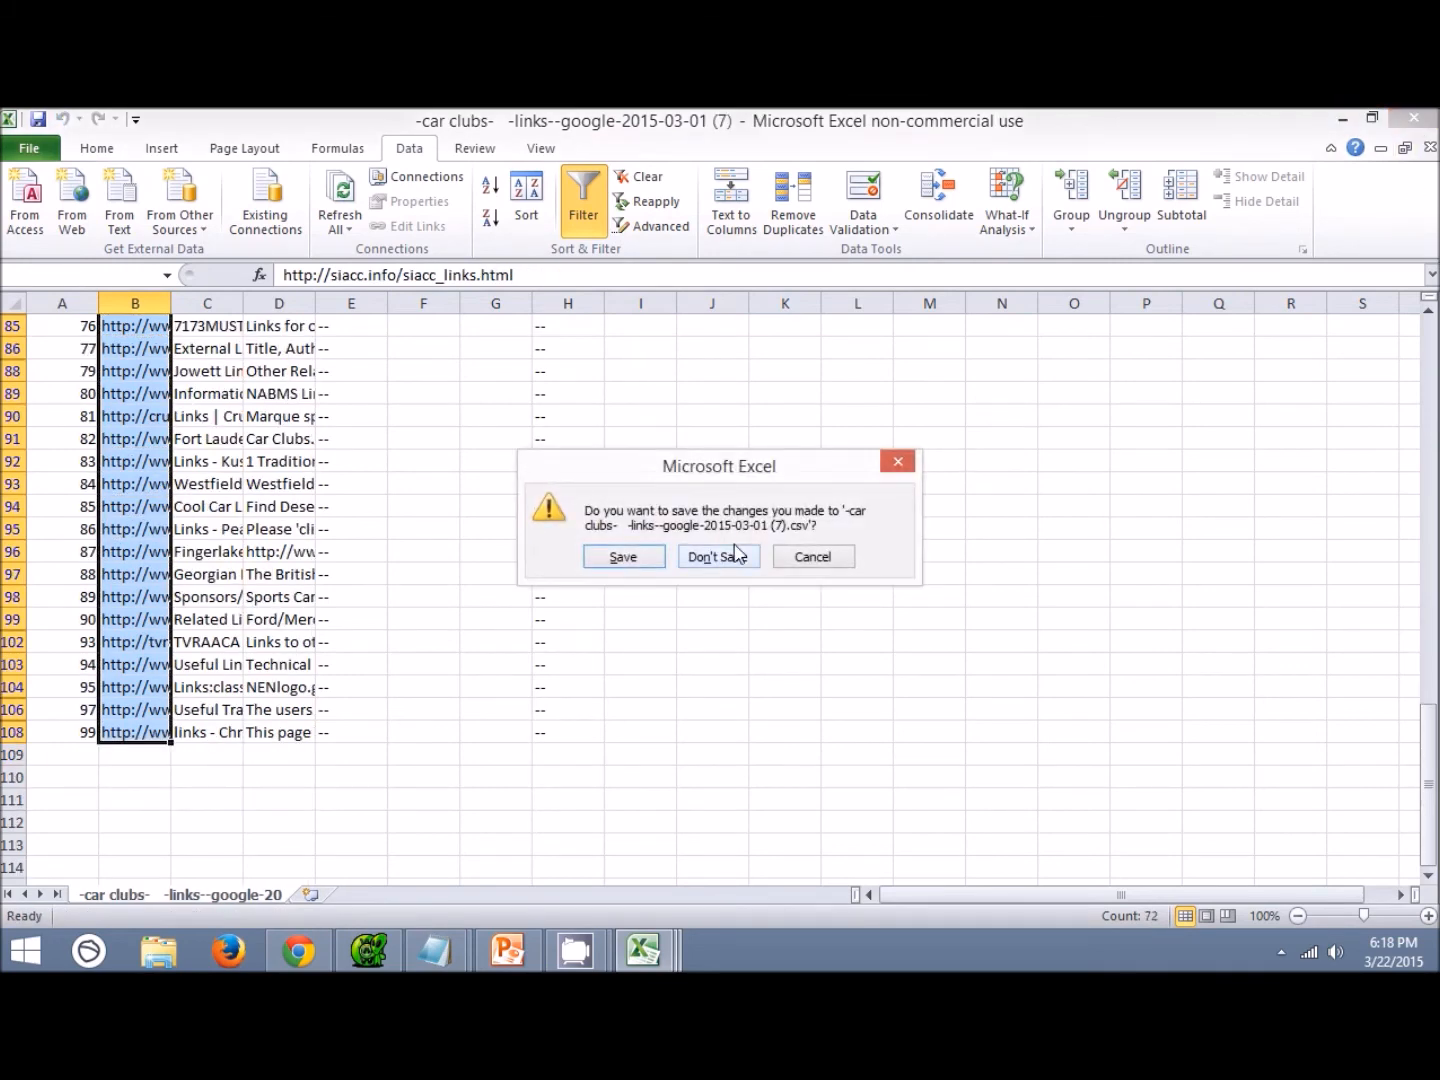
click(737, 557)
key(ctrl+w)
click(737, 566)
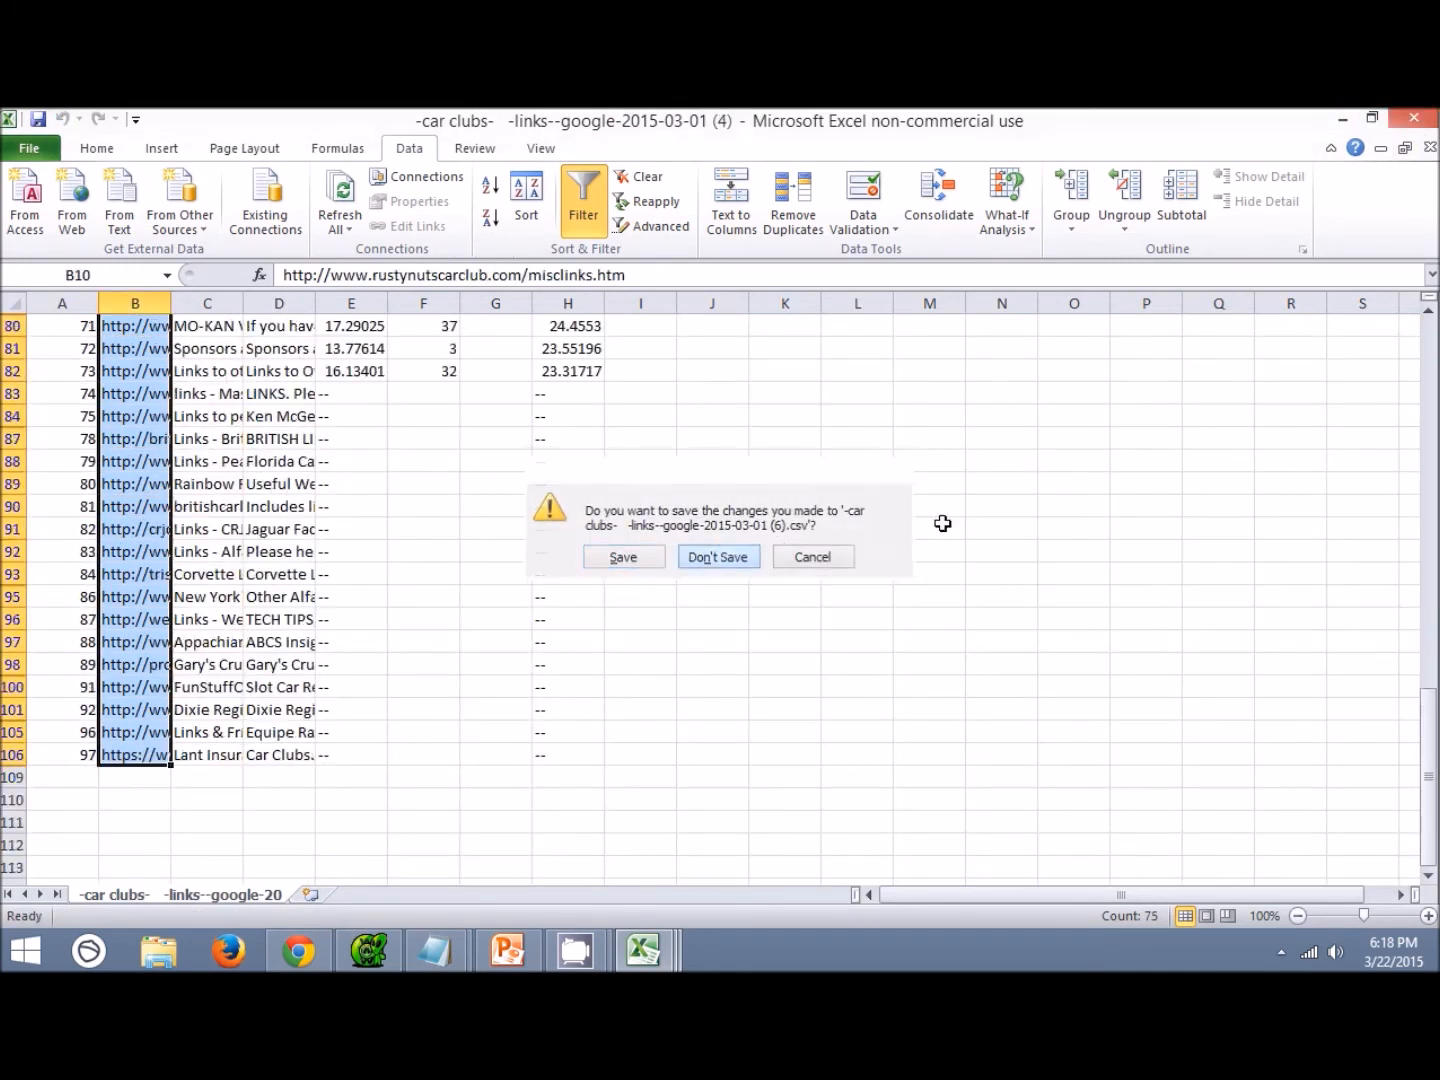
key(ctrl+w)
click(738, 562)
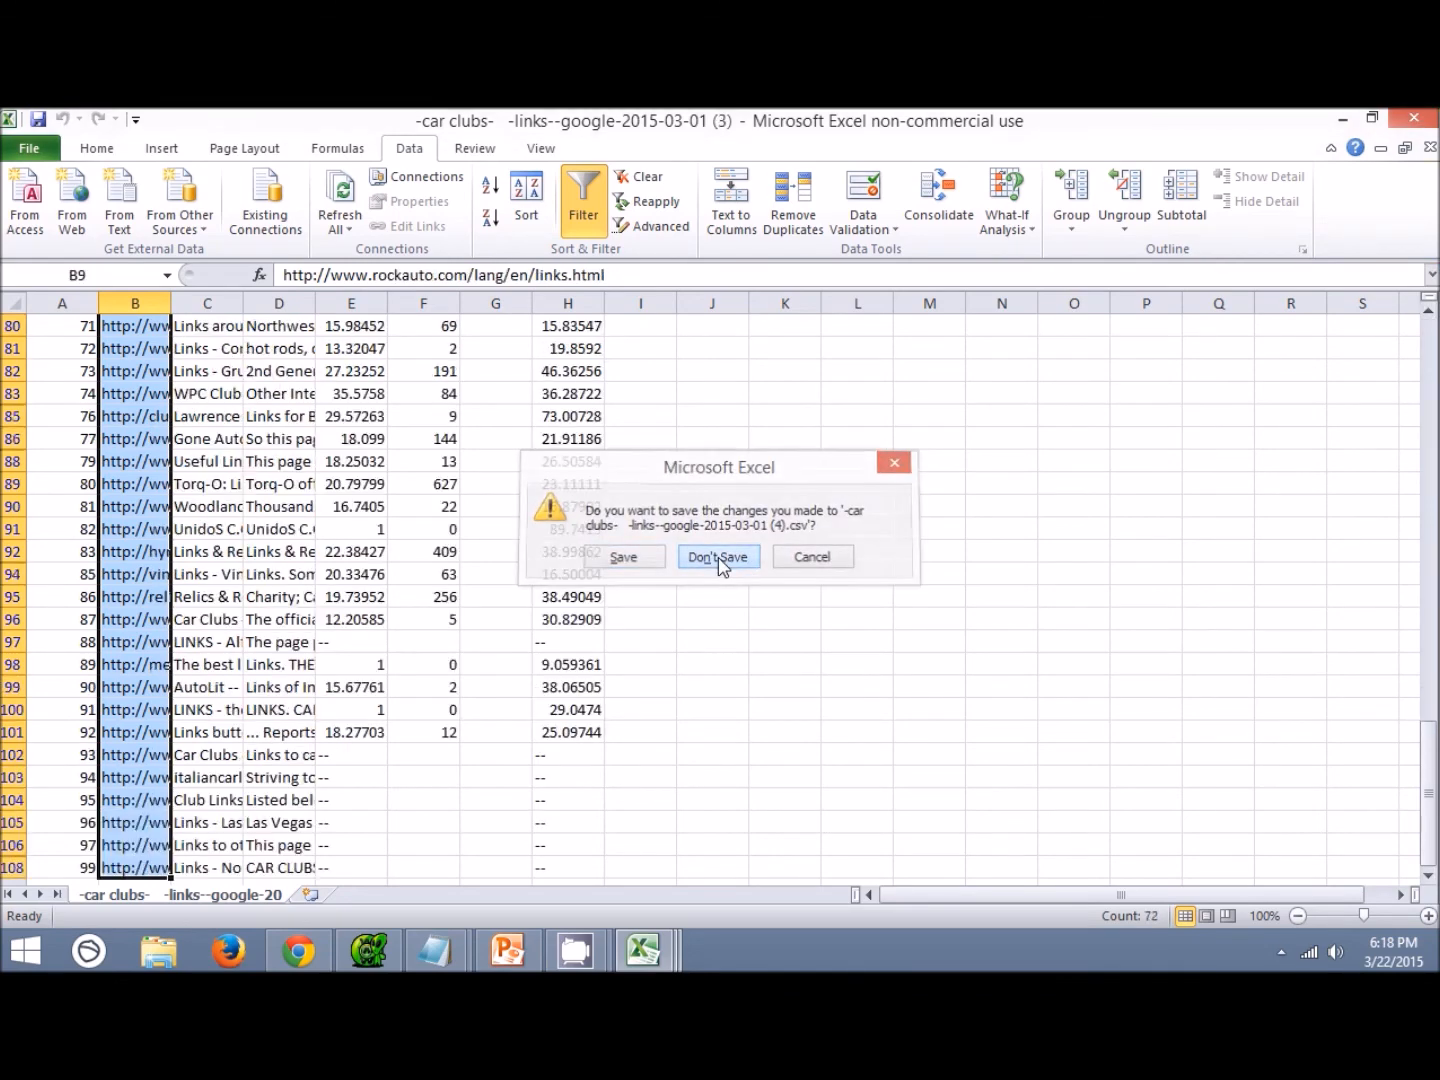
Switch to Xenu and review its basic options for parallel threads, maximum depth and report contents, leaving them as they are.
click(367, 949)
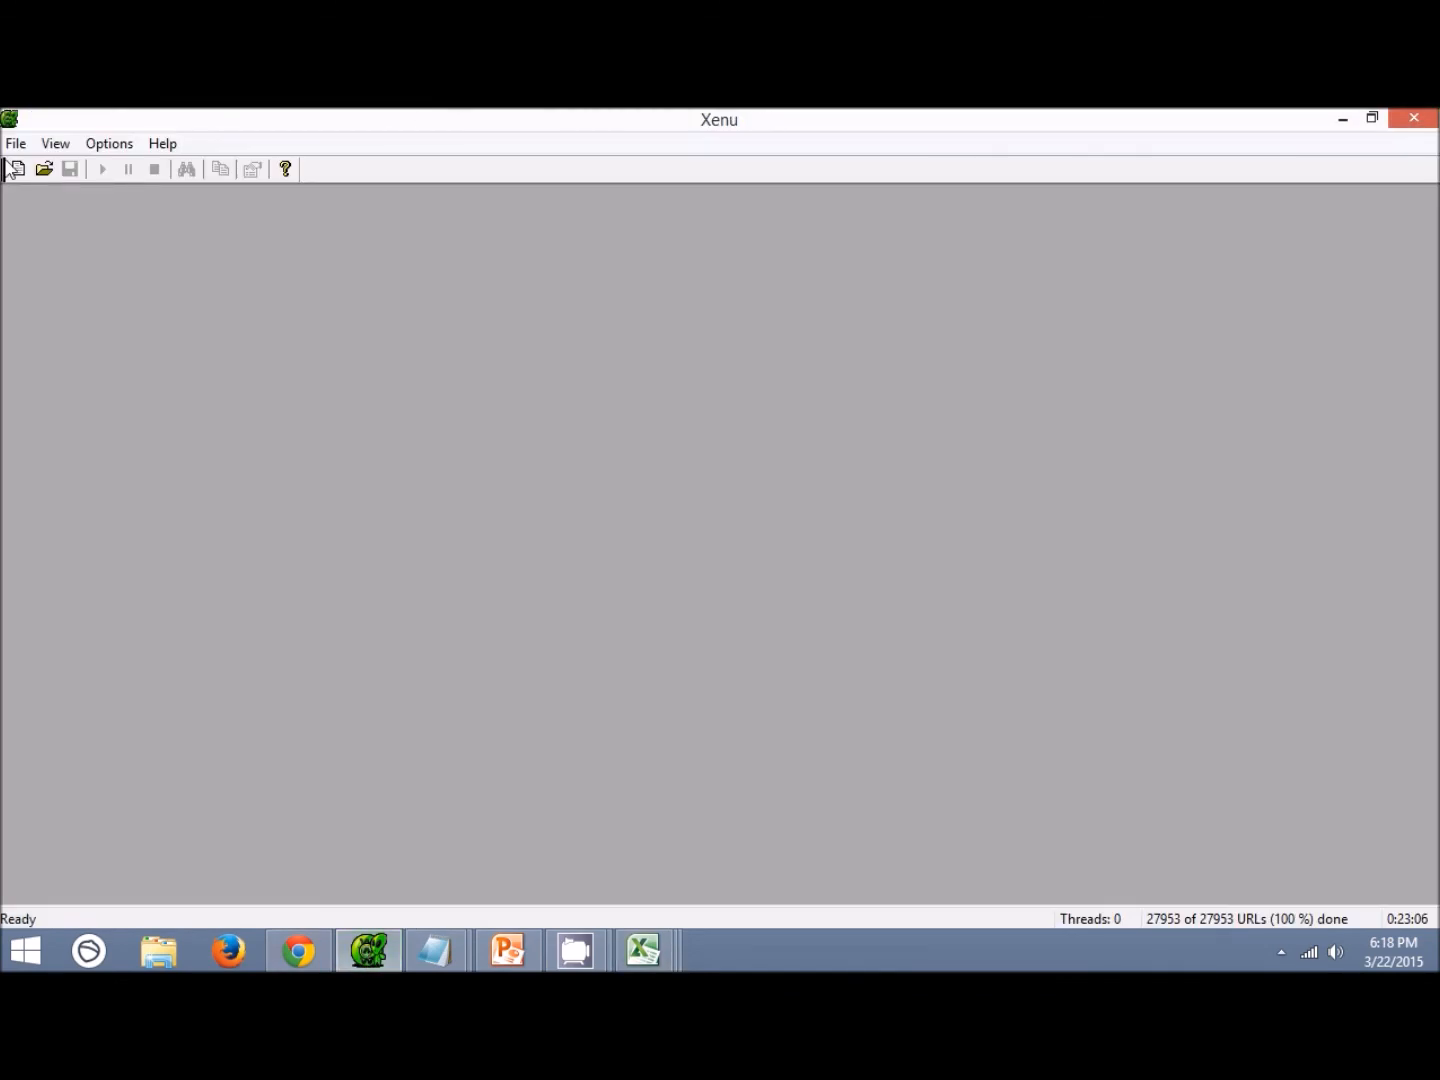
click(100, 148)
click(143, 170)
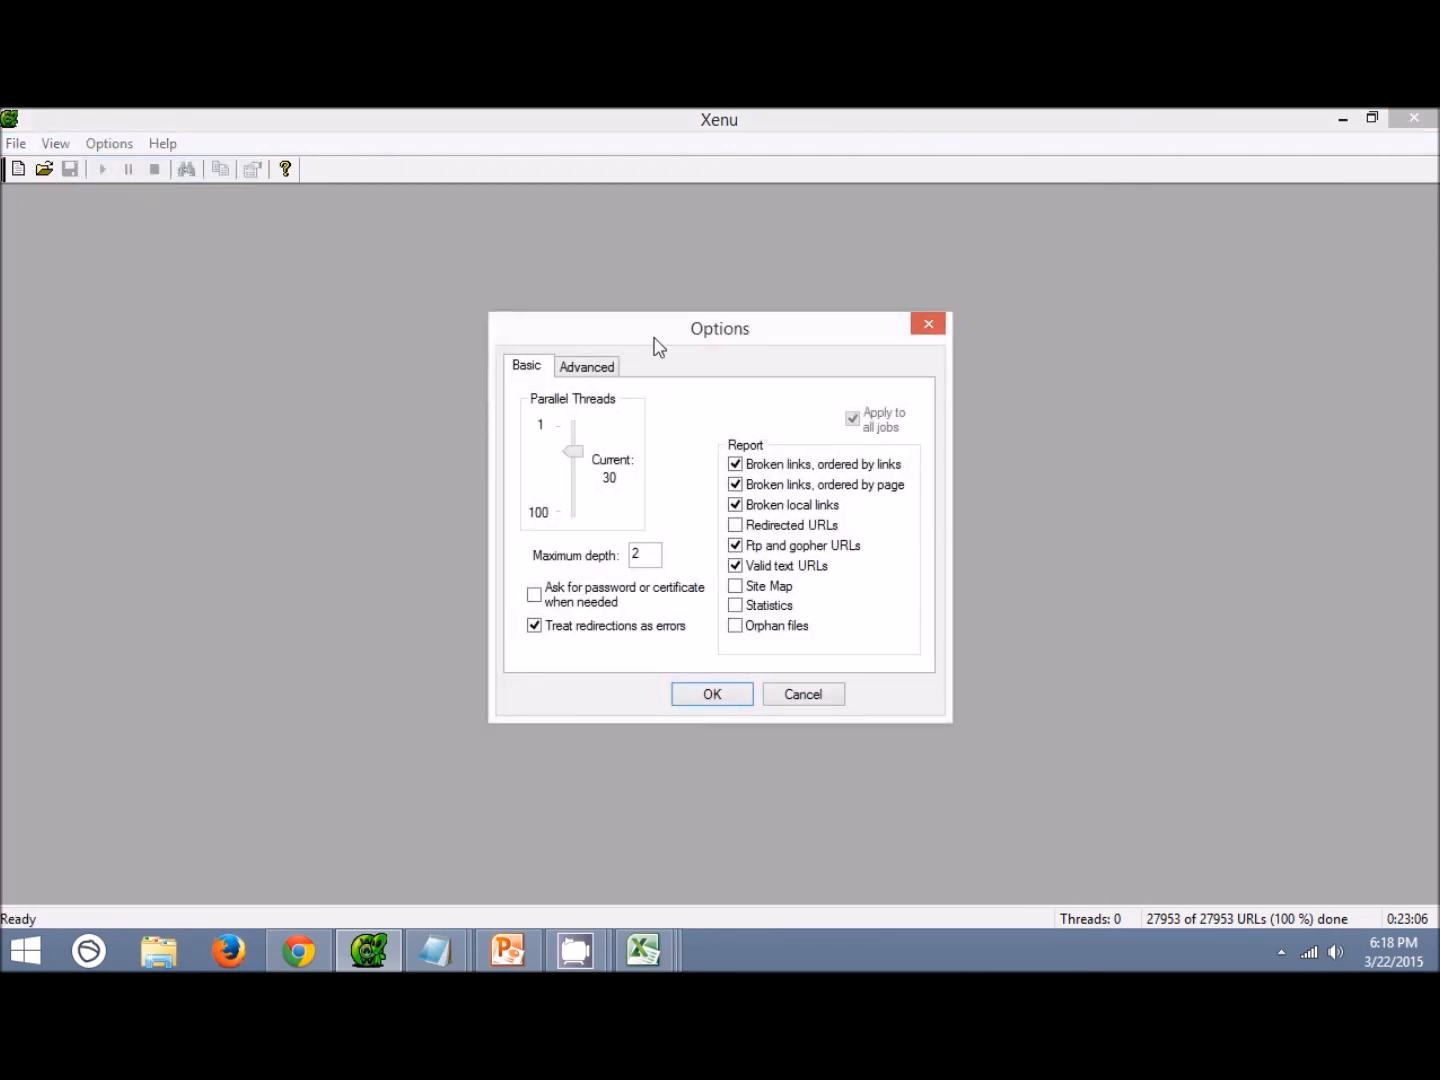
drag(656, 344, 541, 313)
drag(698, 302, 759, 303)
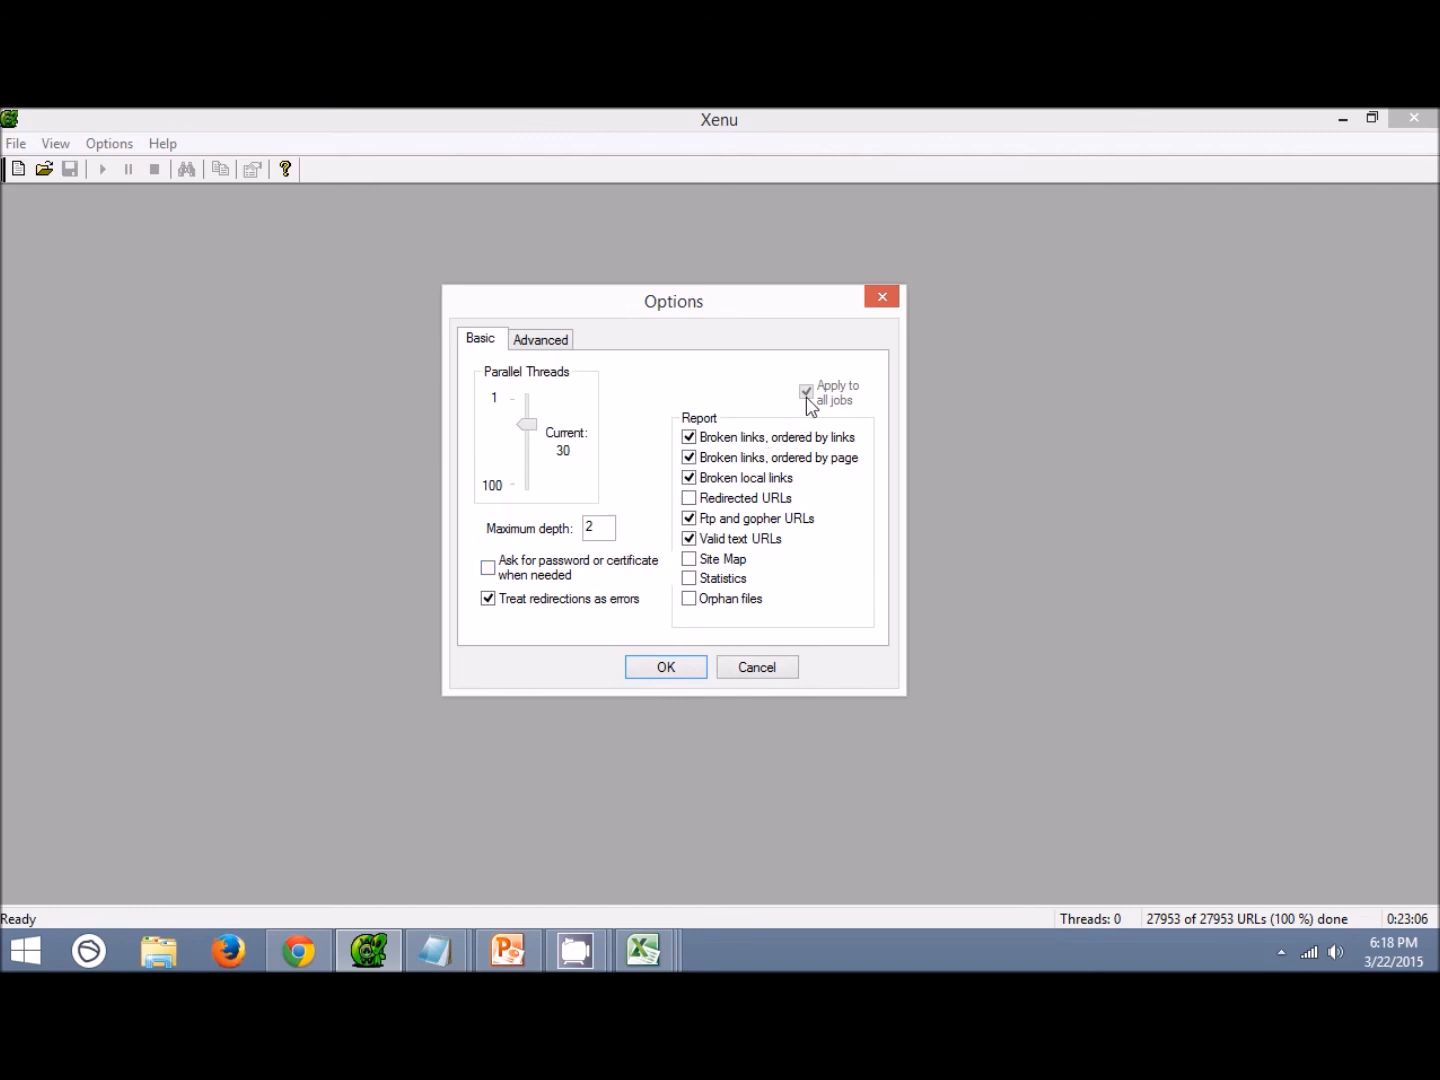
click(880, 301)
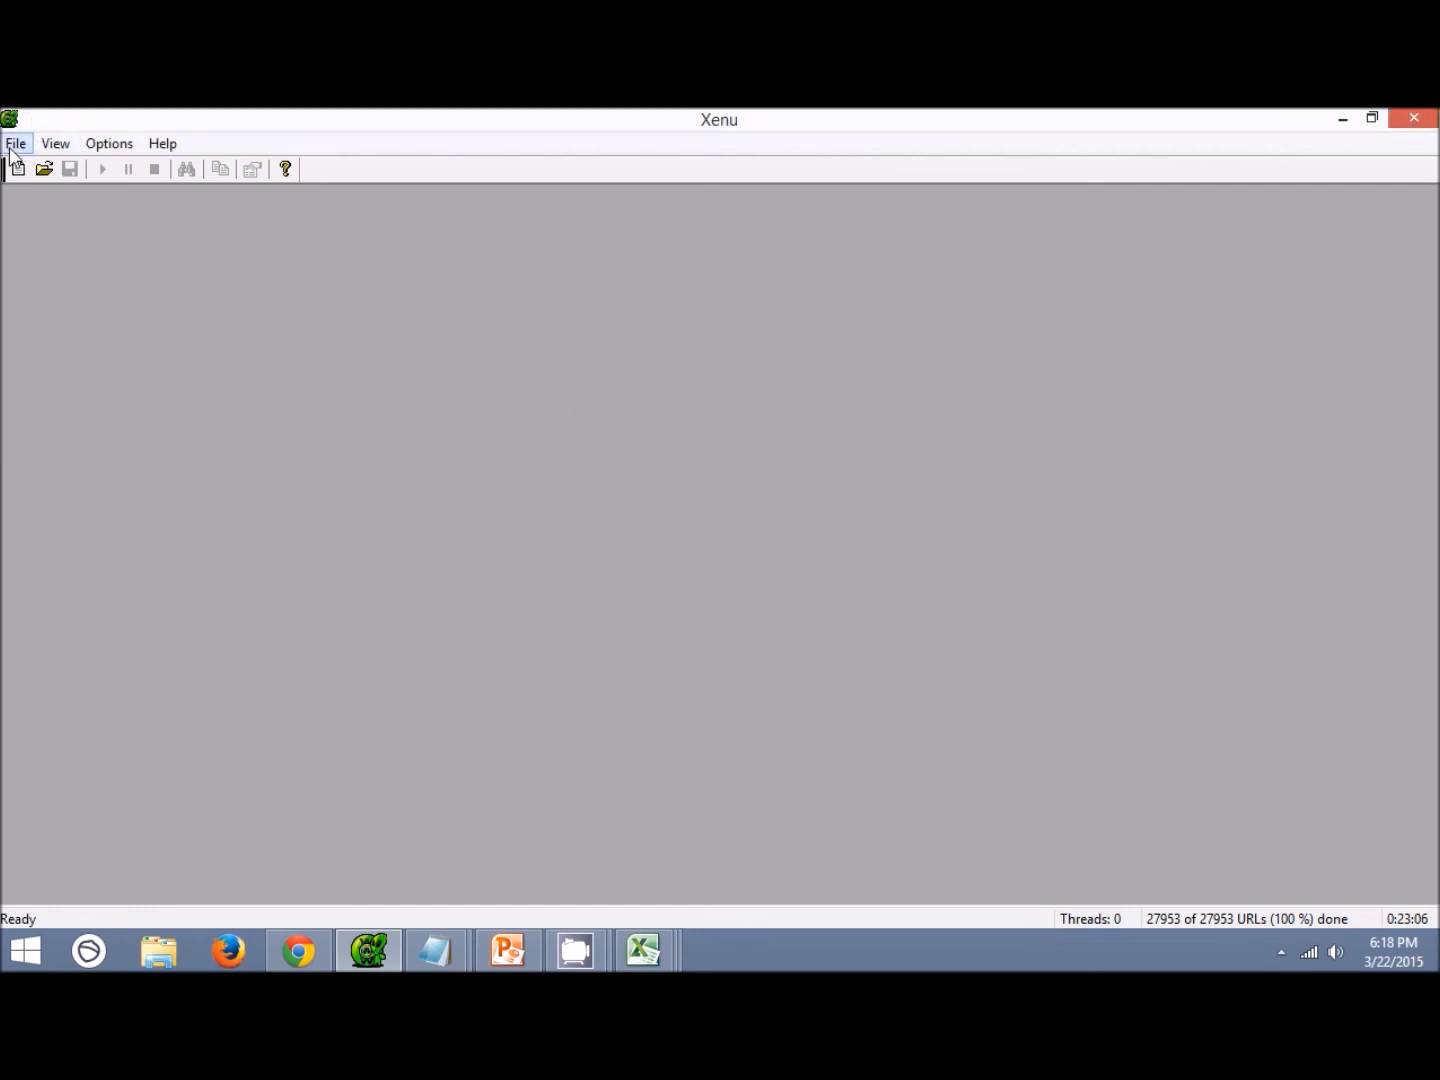
click(14, 146)
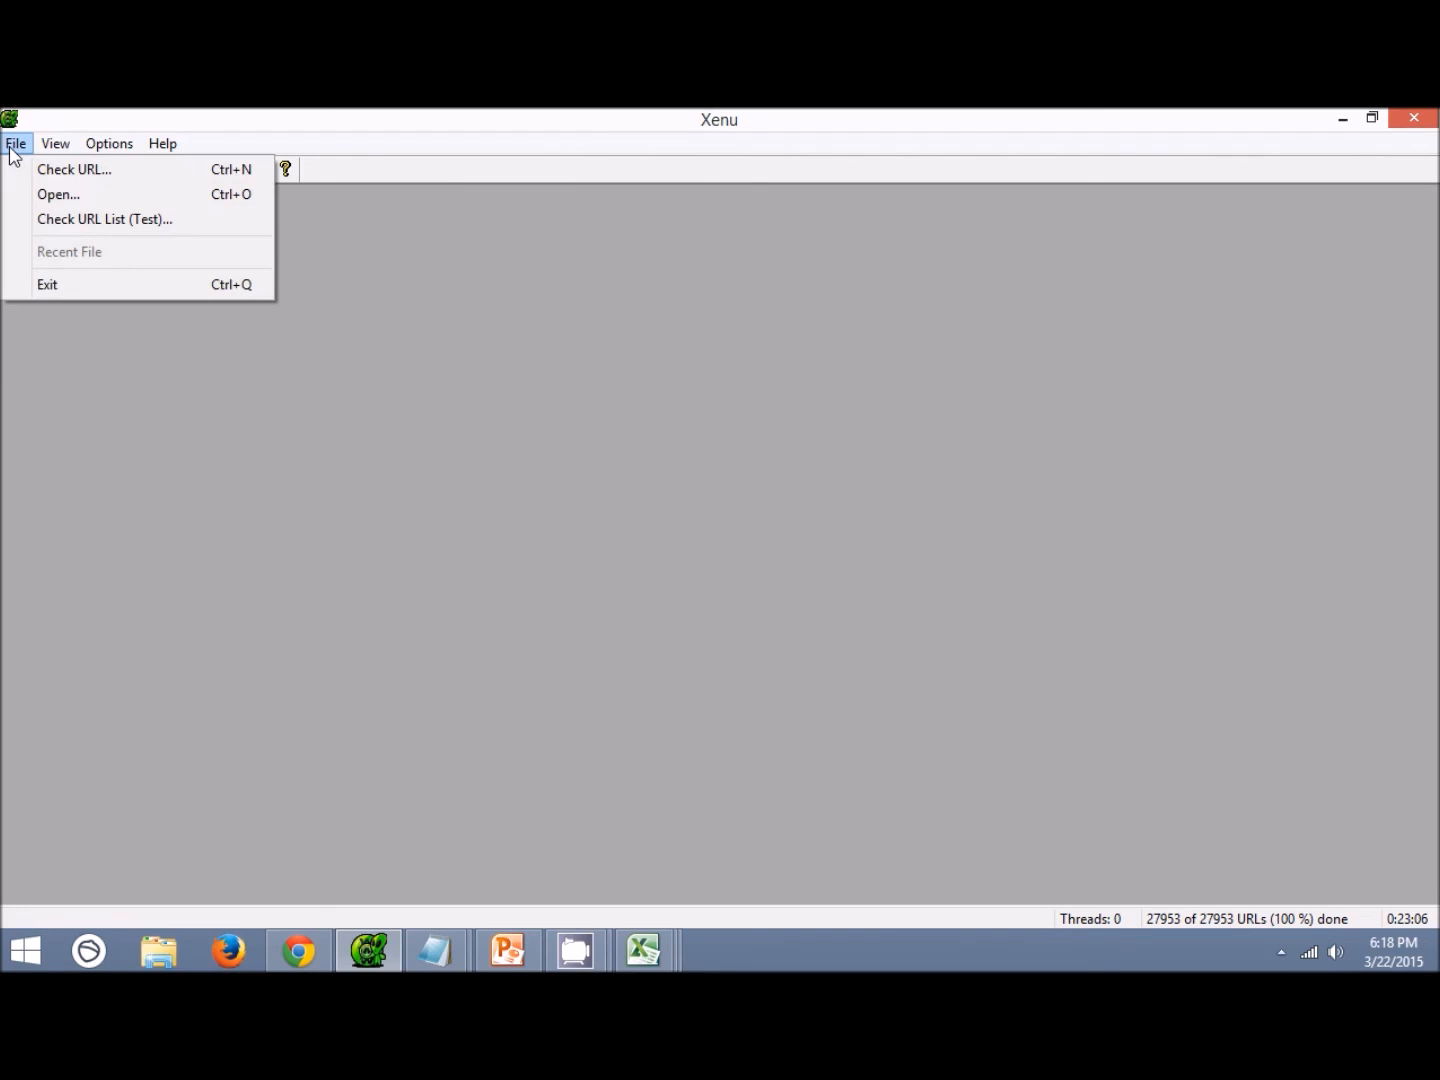
click(126, 219)
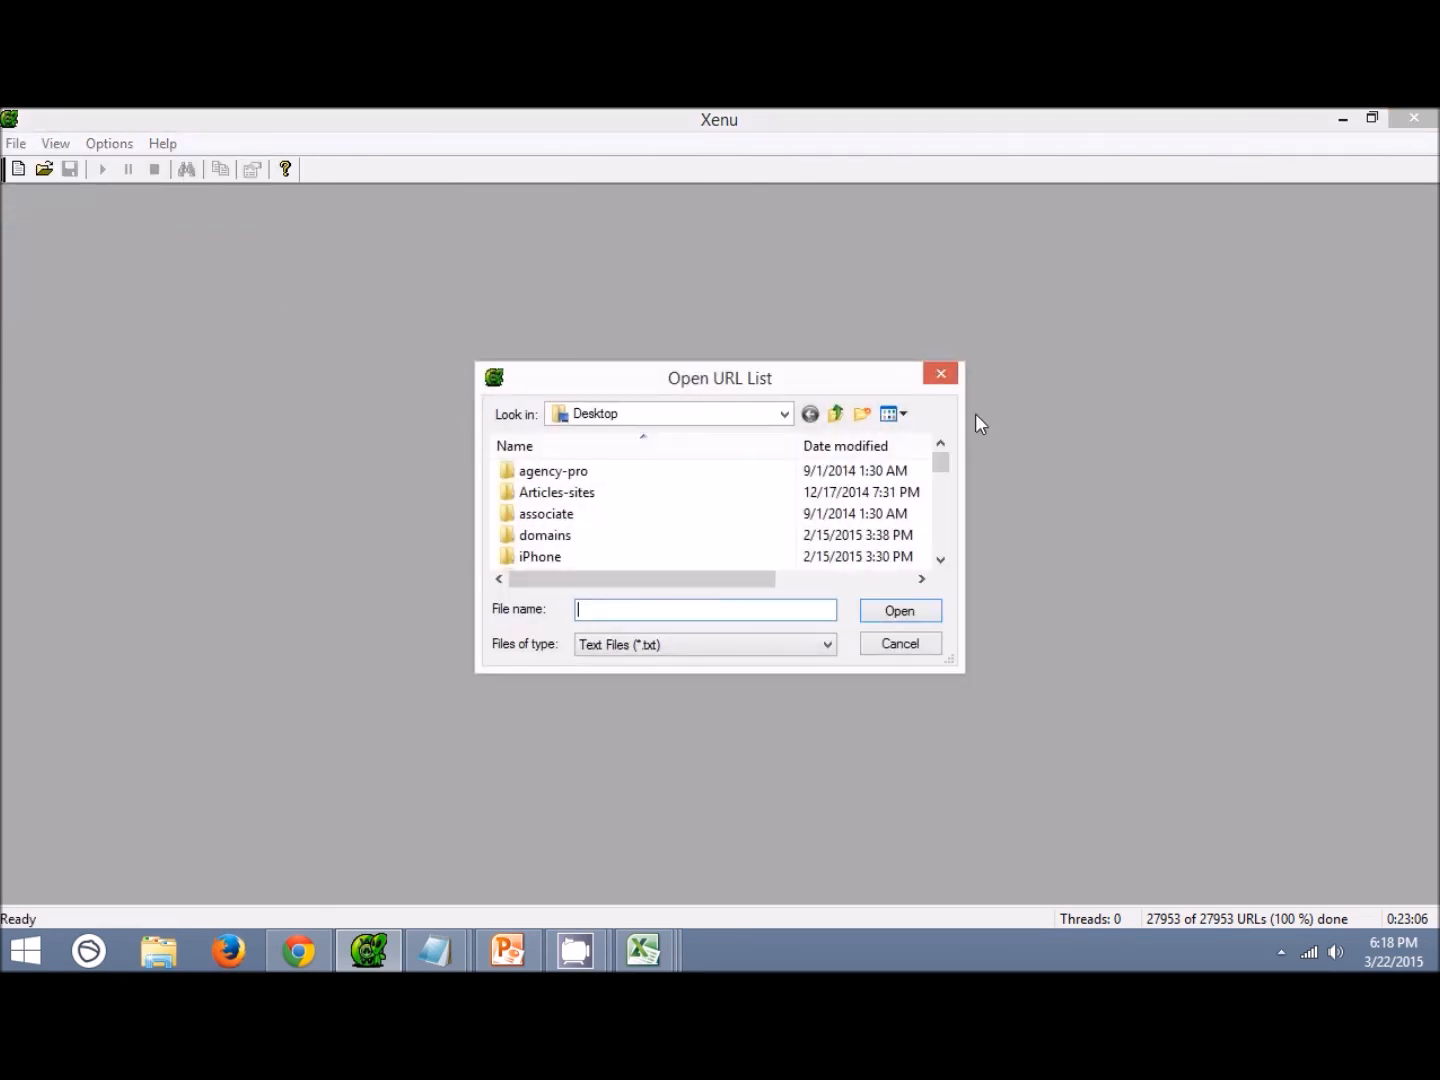
click(940, 374)
Run a URL list check on Scraped URLs.txt from the Desktop.
click(15, 143)
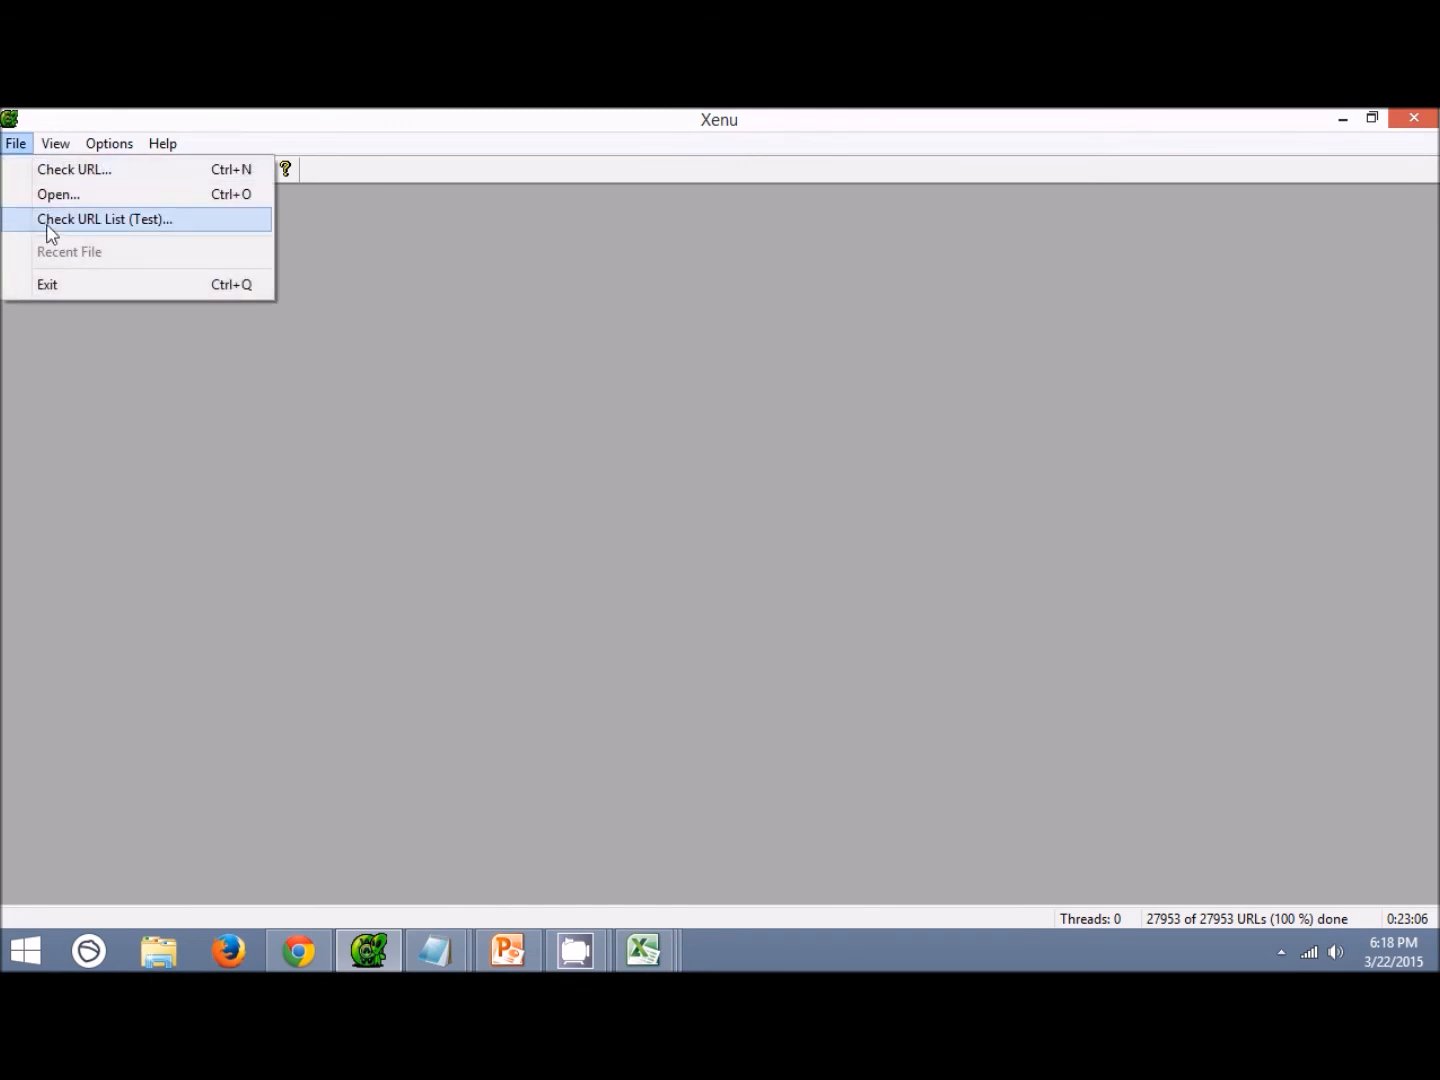
click(52, 222)
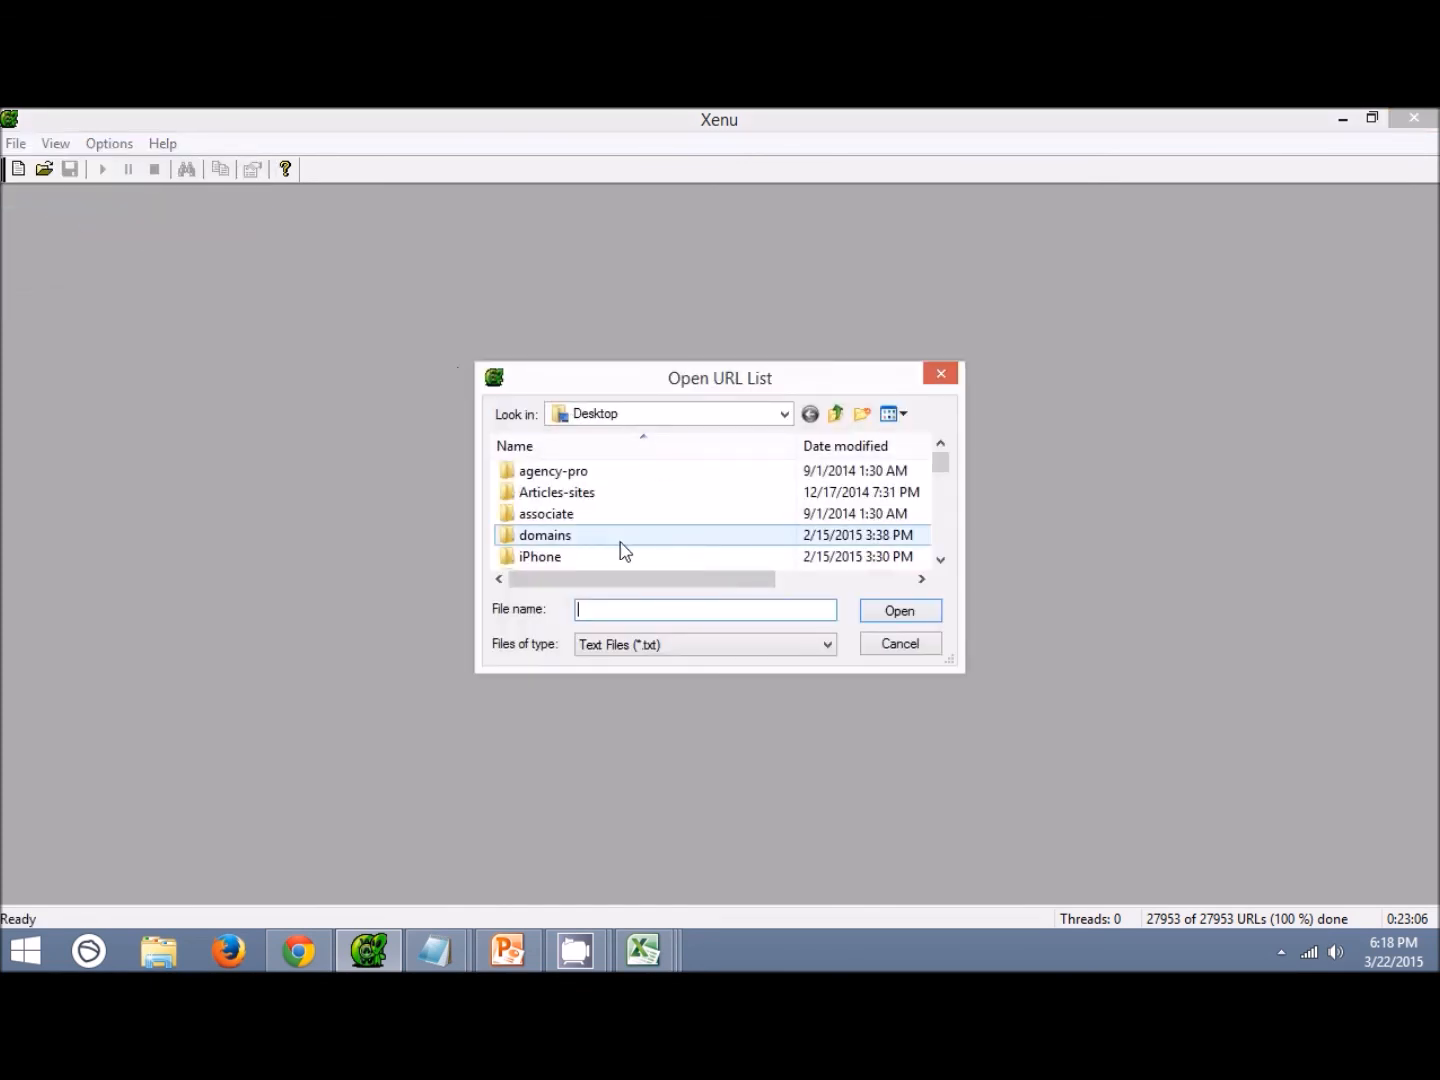
text(Sc)
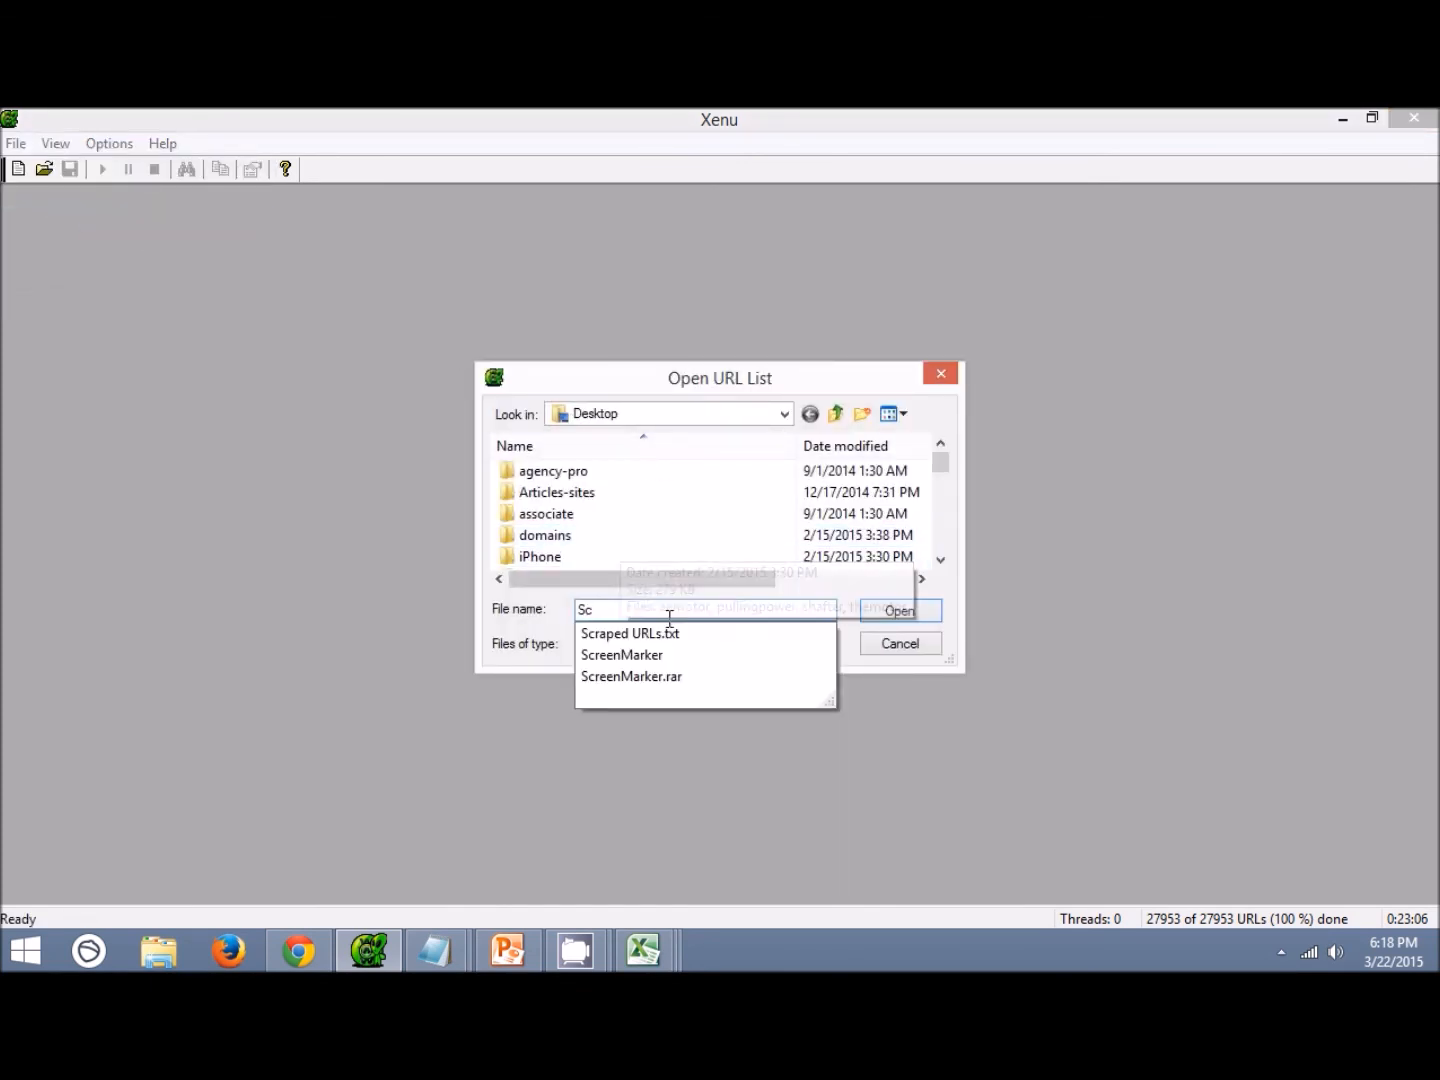
click(807, 636)
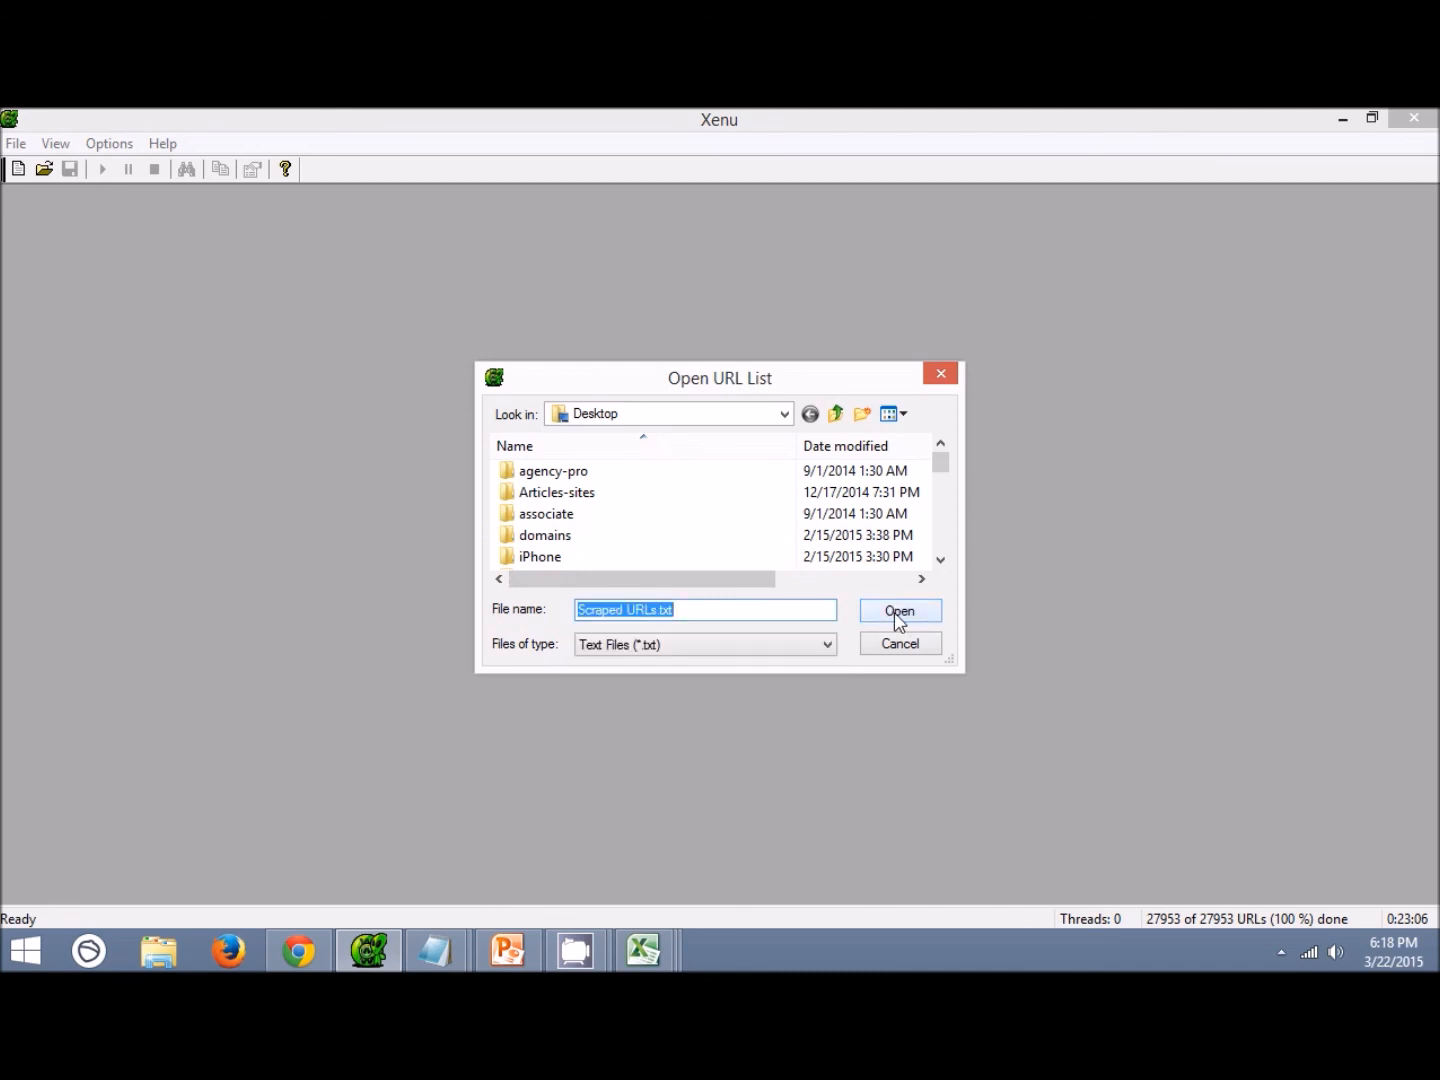
click(896, 620)
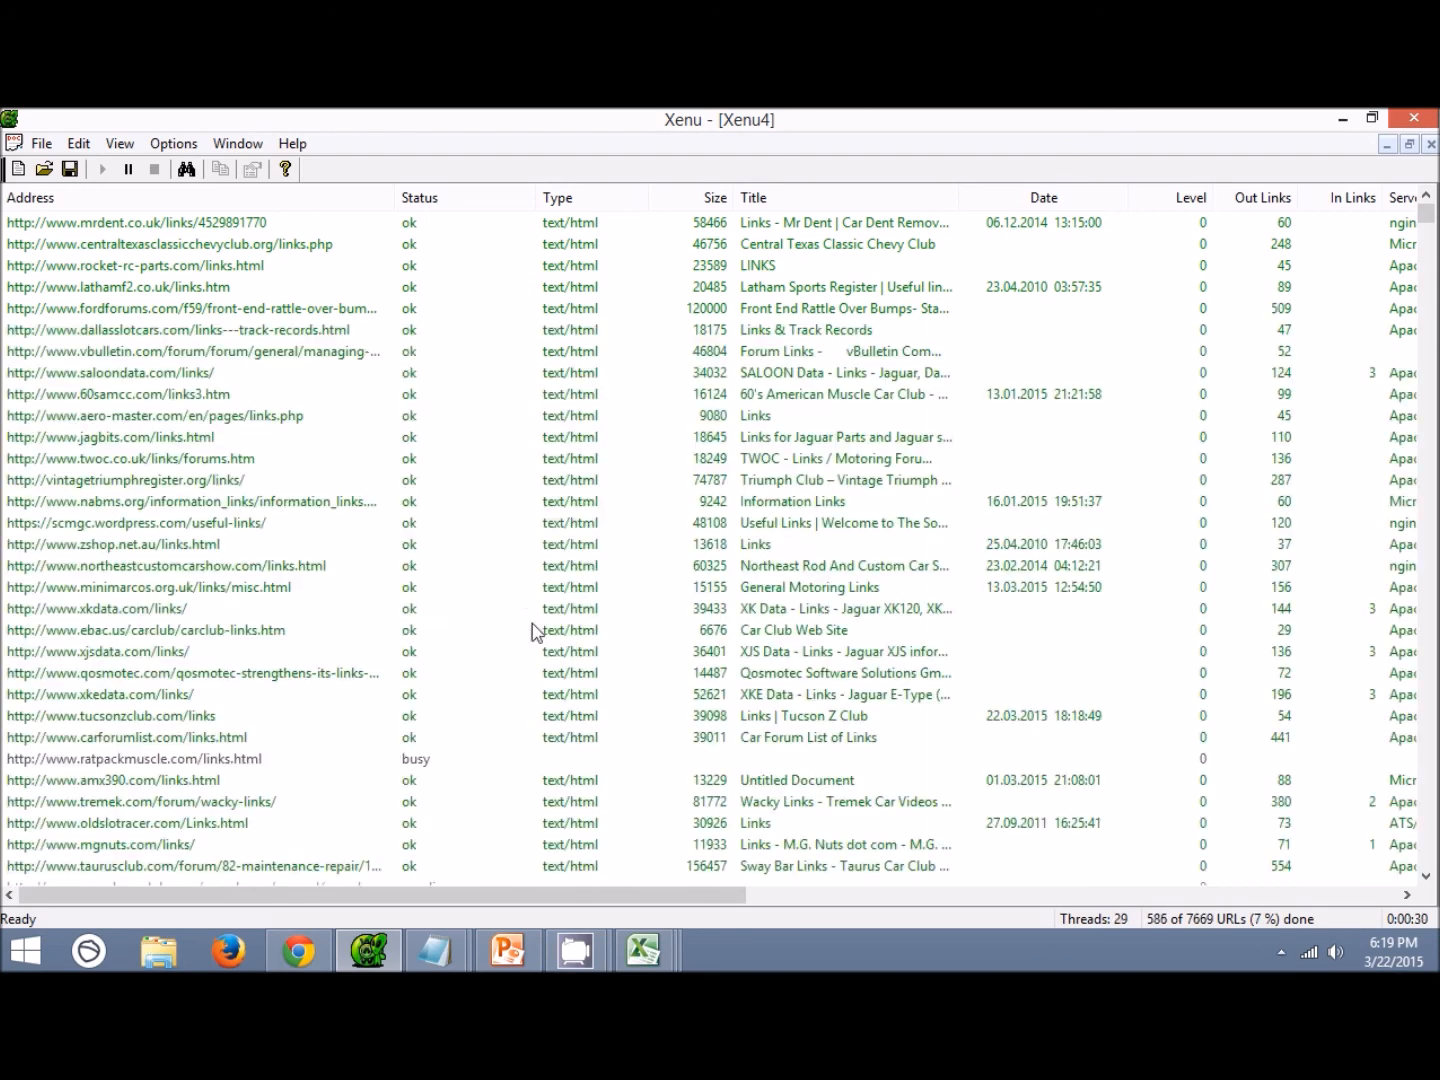
click(578, 949)
click(397, 826)
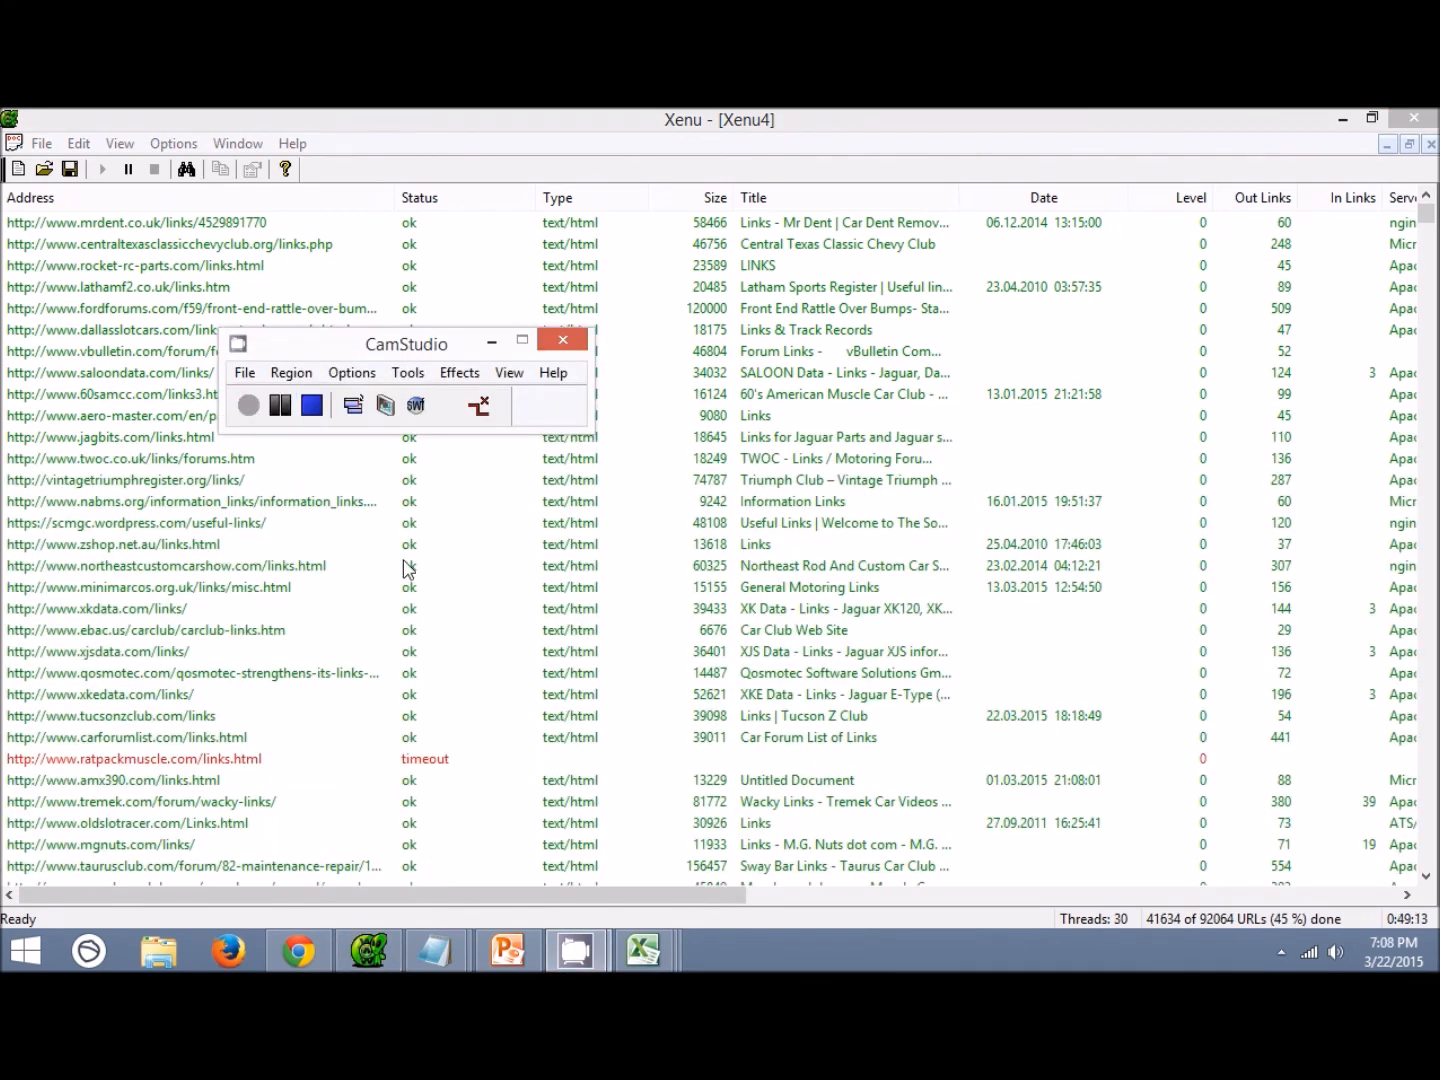
click(409, 565)
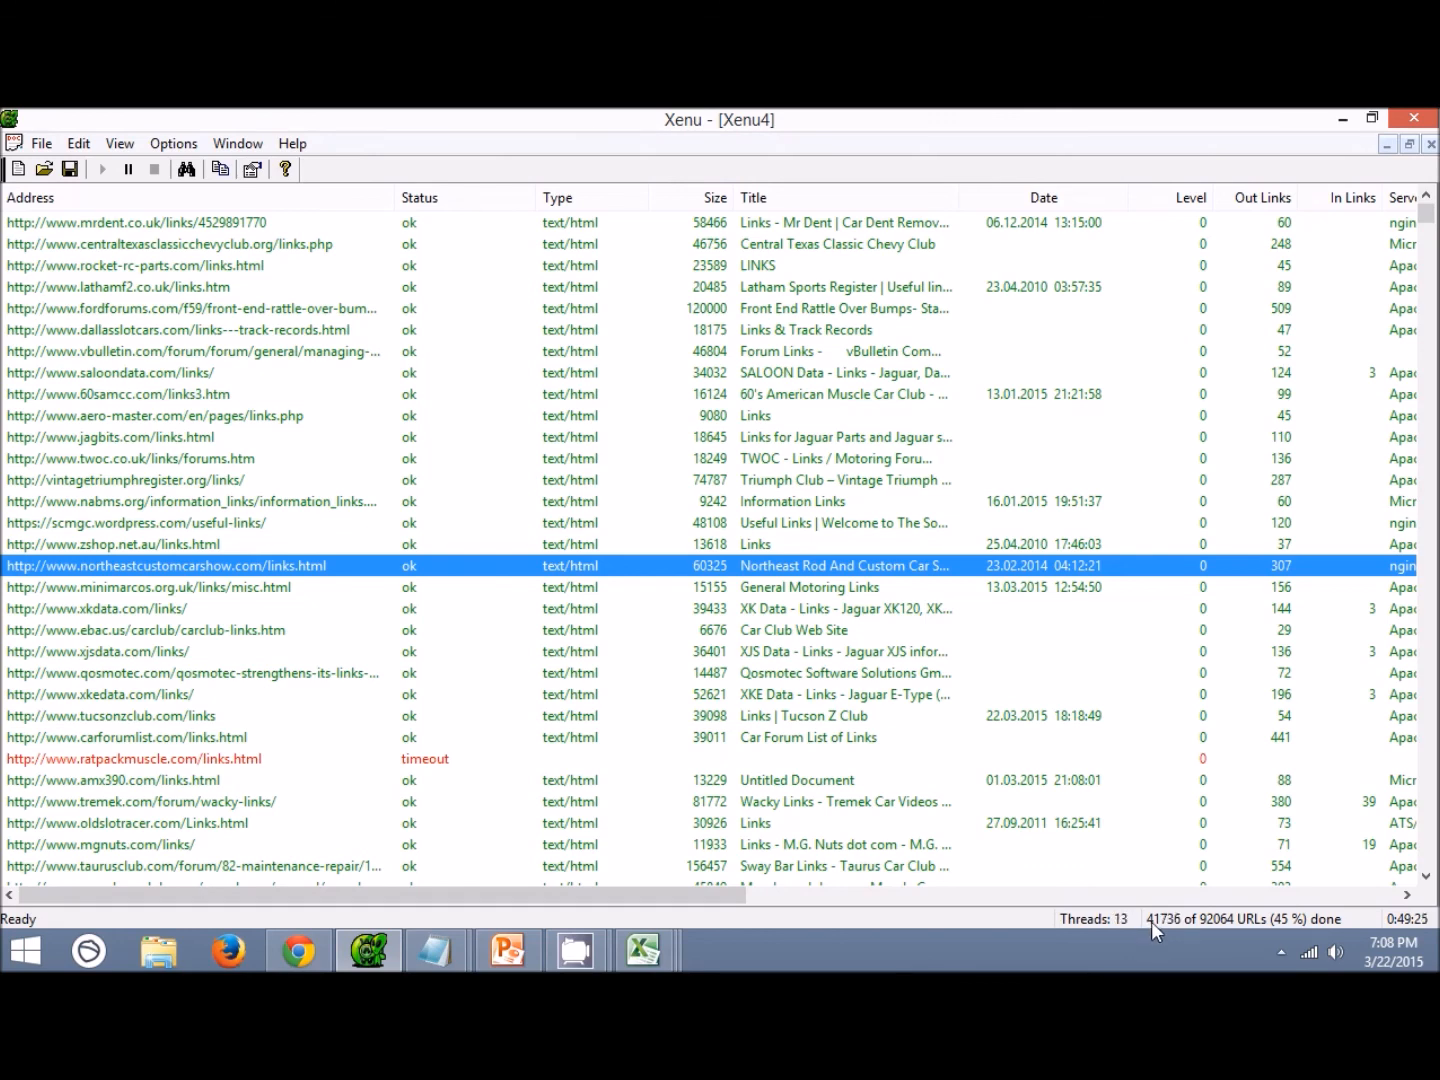
Stop the running link check and export its results to a TAB separated file, replacing linkstocheck.txt on the Desktop.
click(128, 168)
click(154, 169)
click(41, 143)
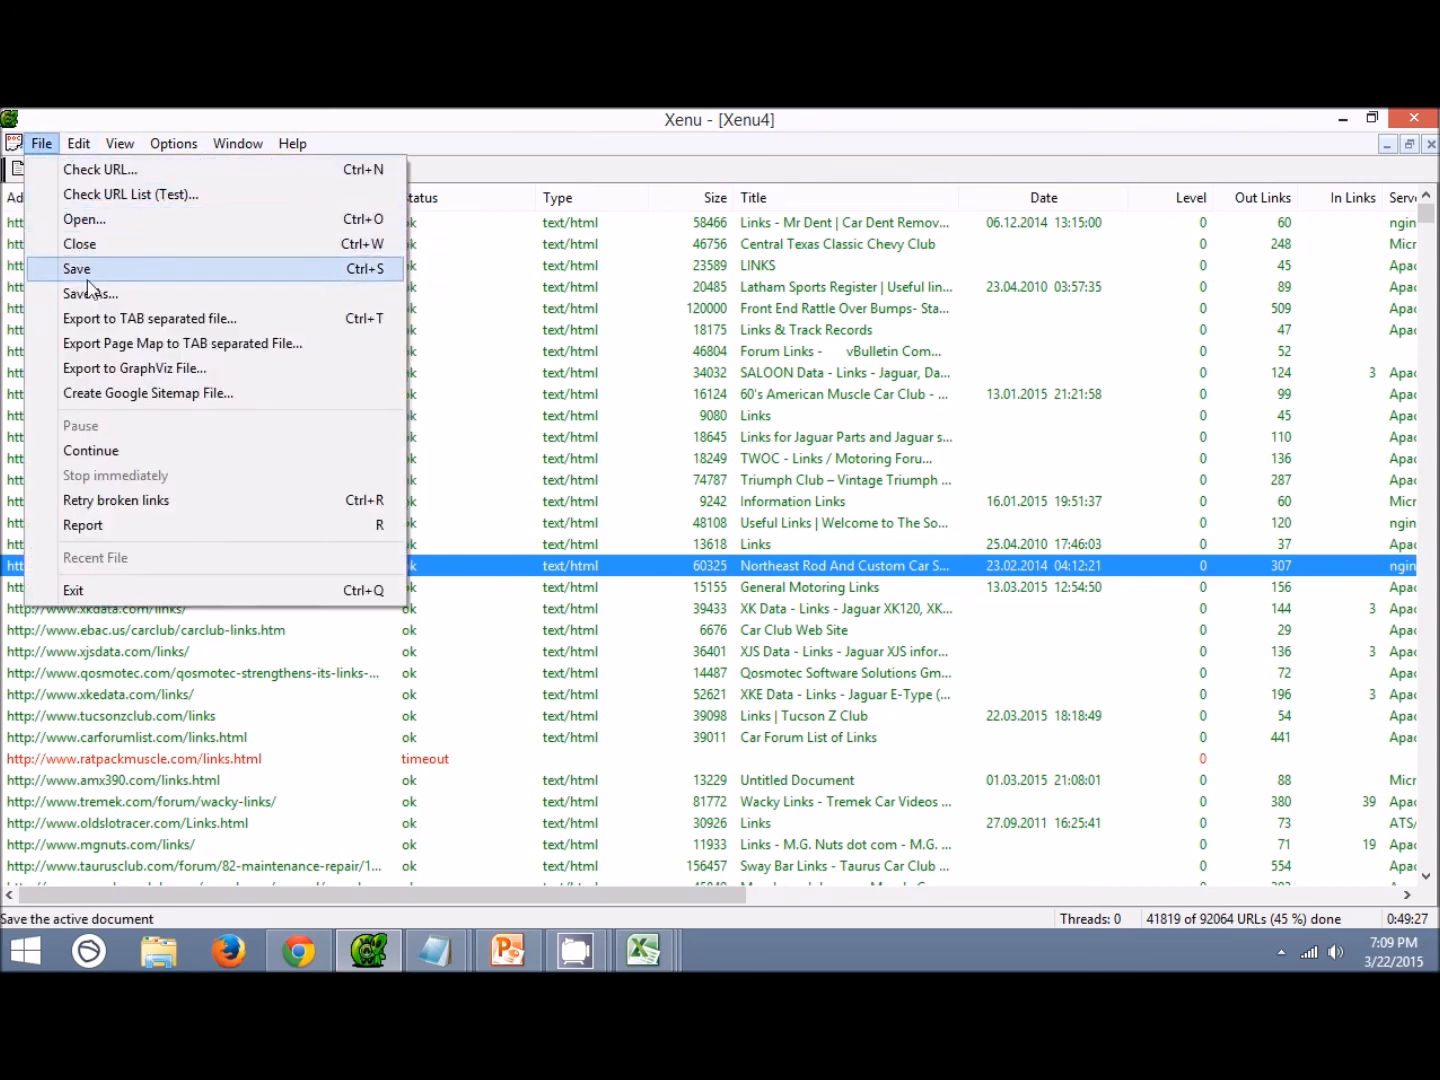
click(97, 319)
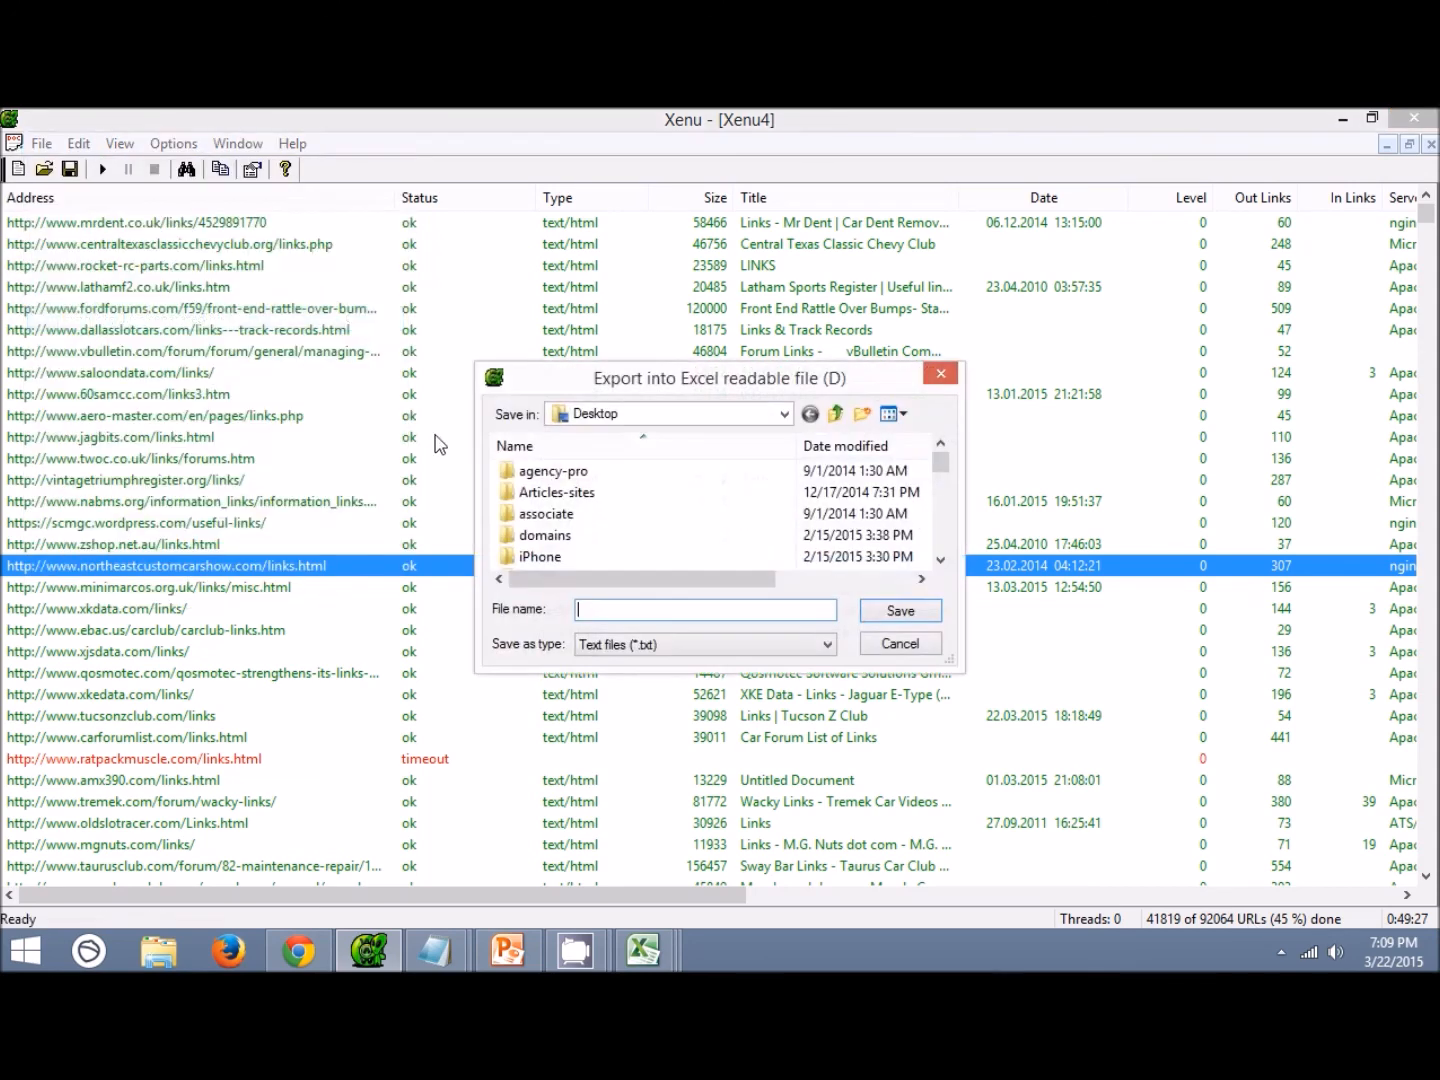
text(link)
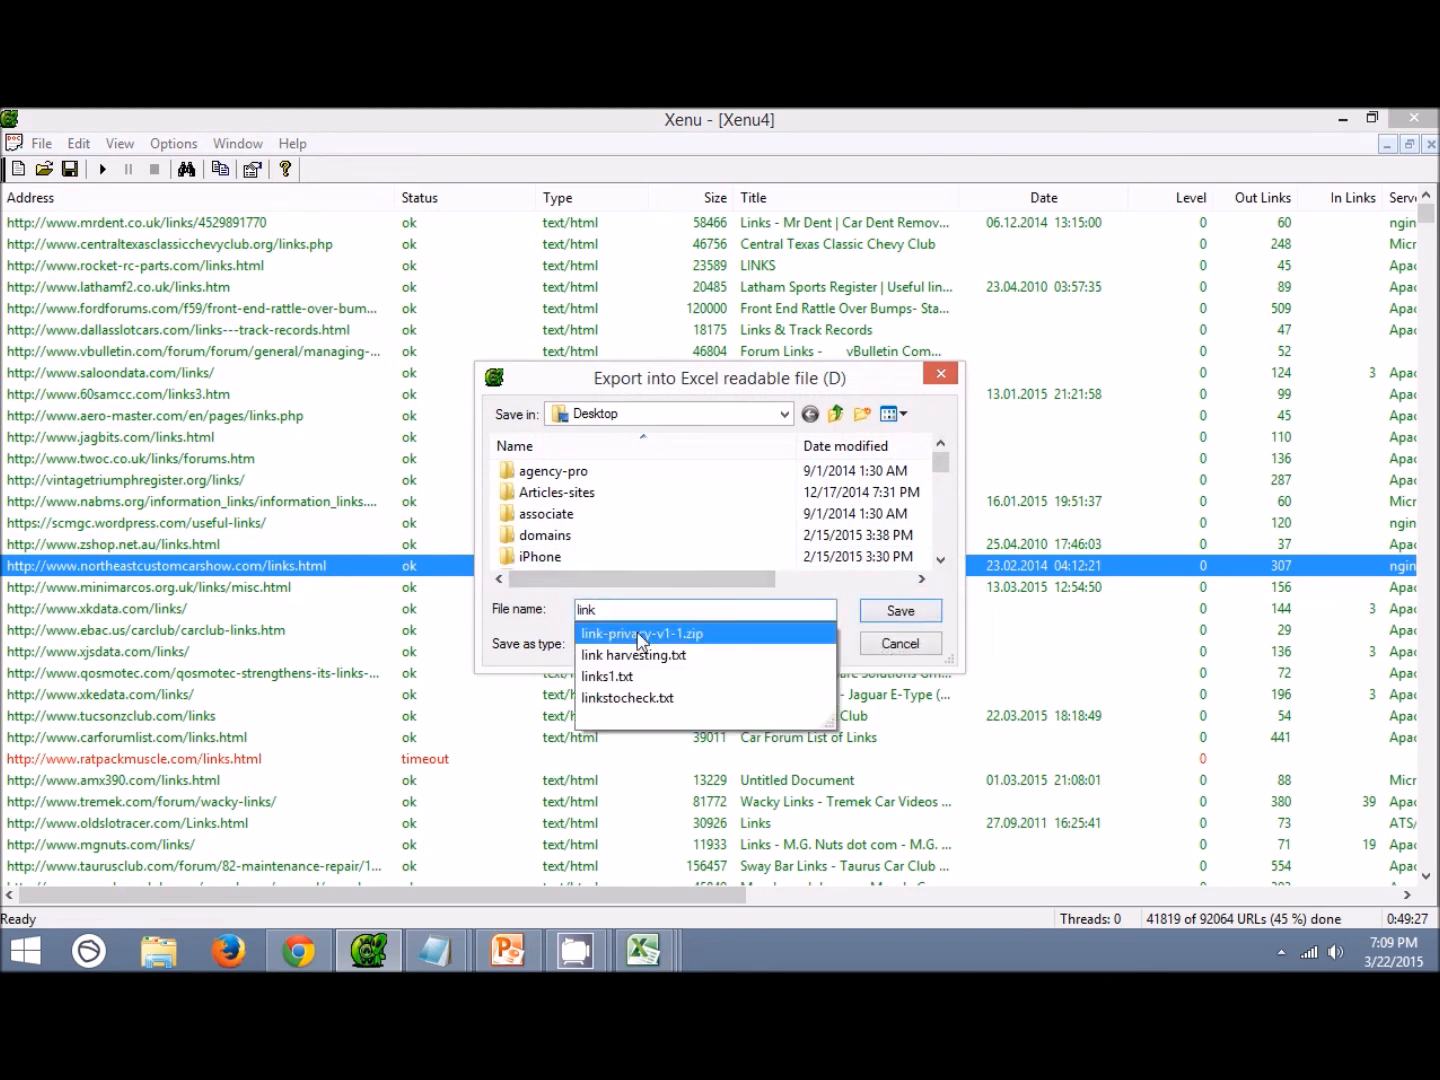
click(598, 695)
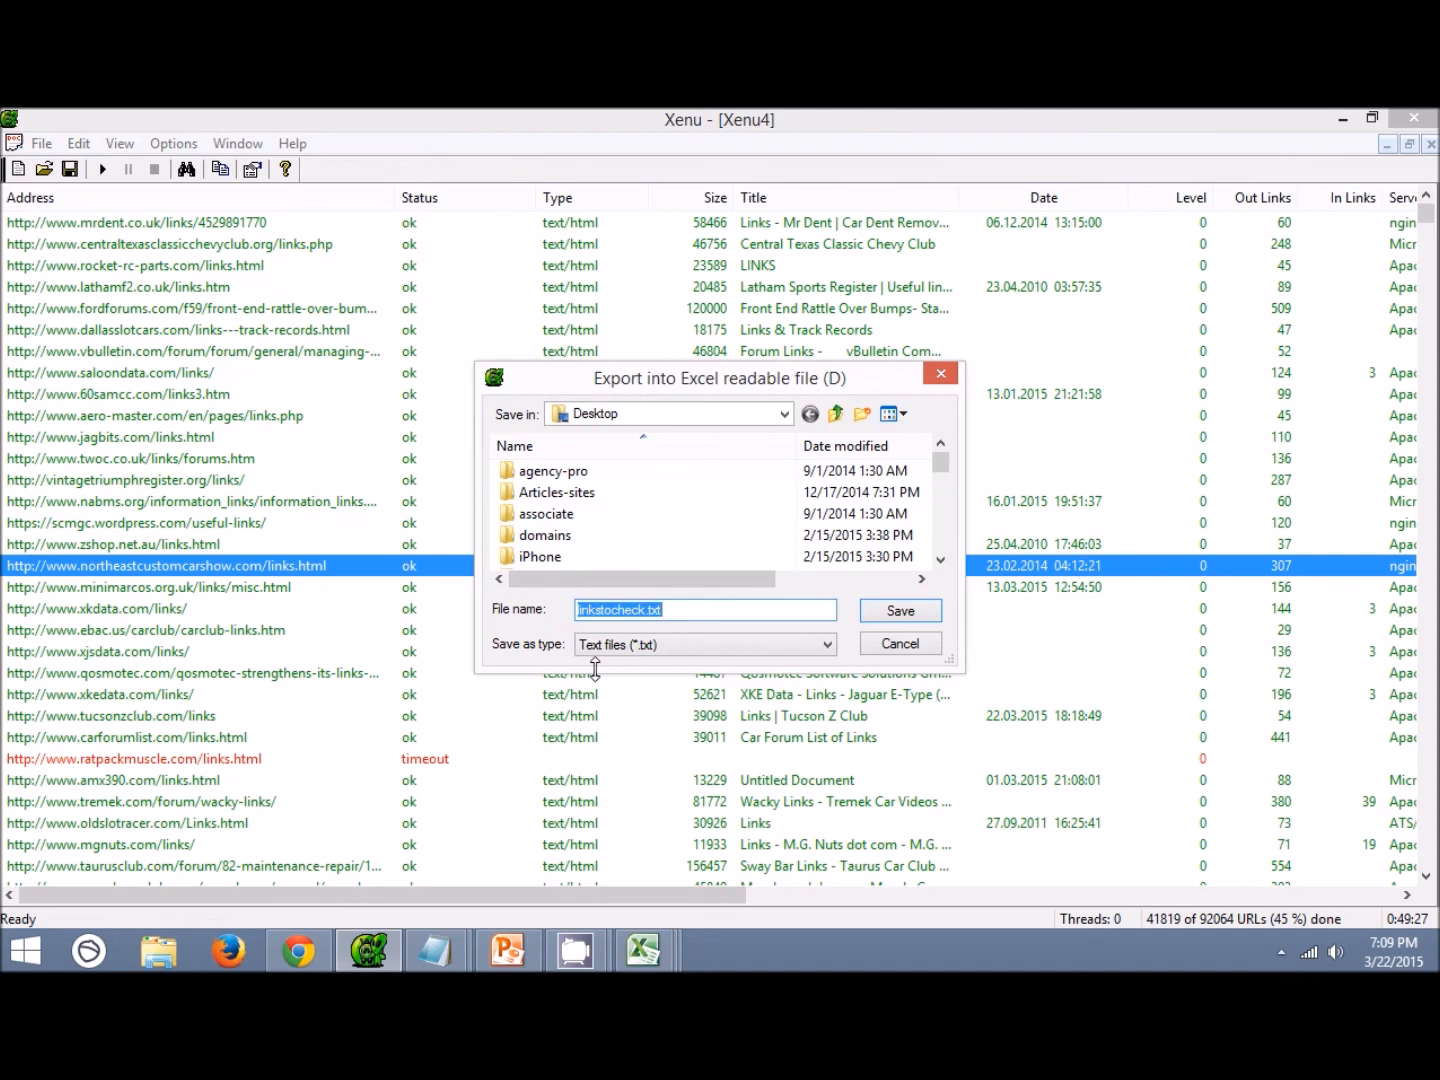
click(896, 612)
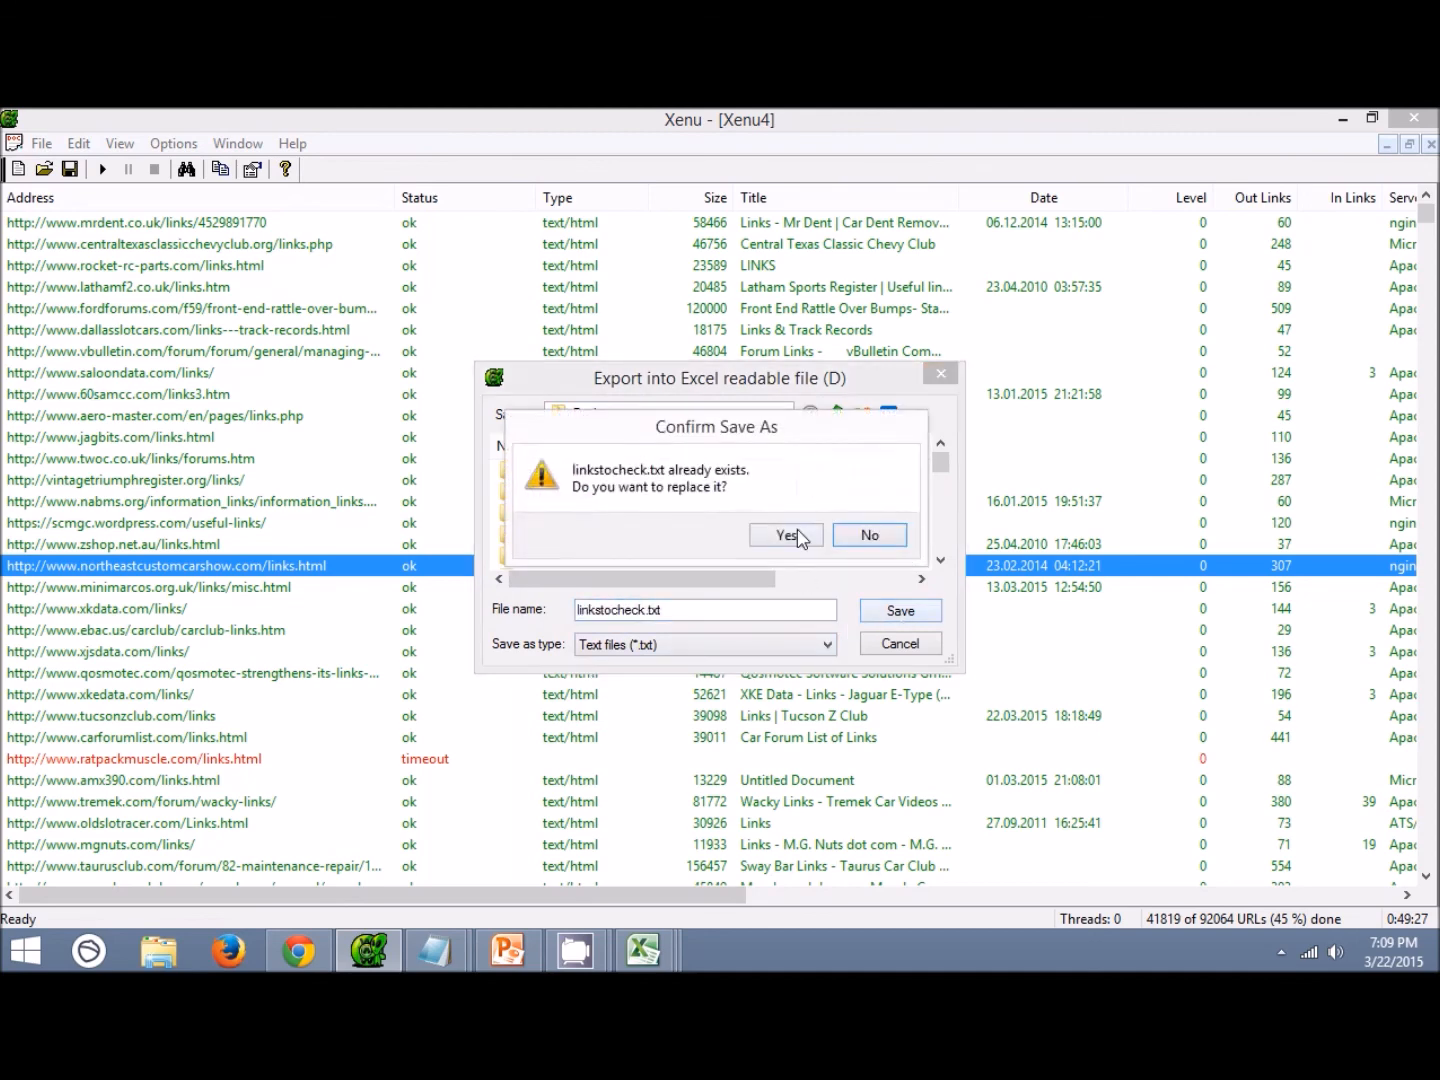
click(790, 541)
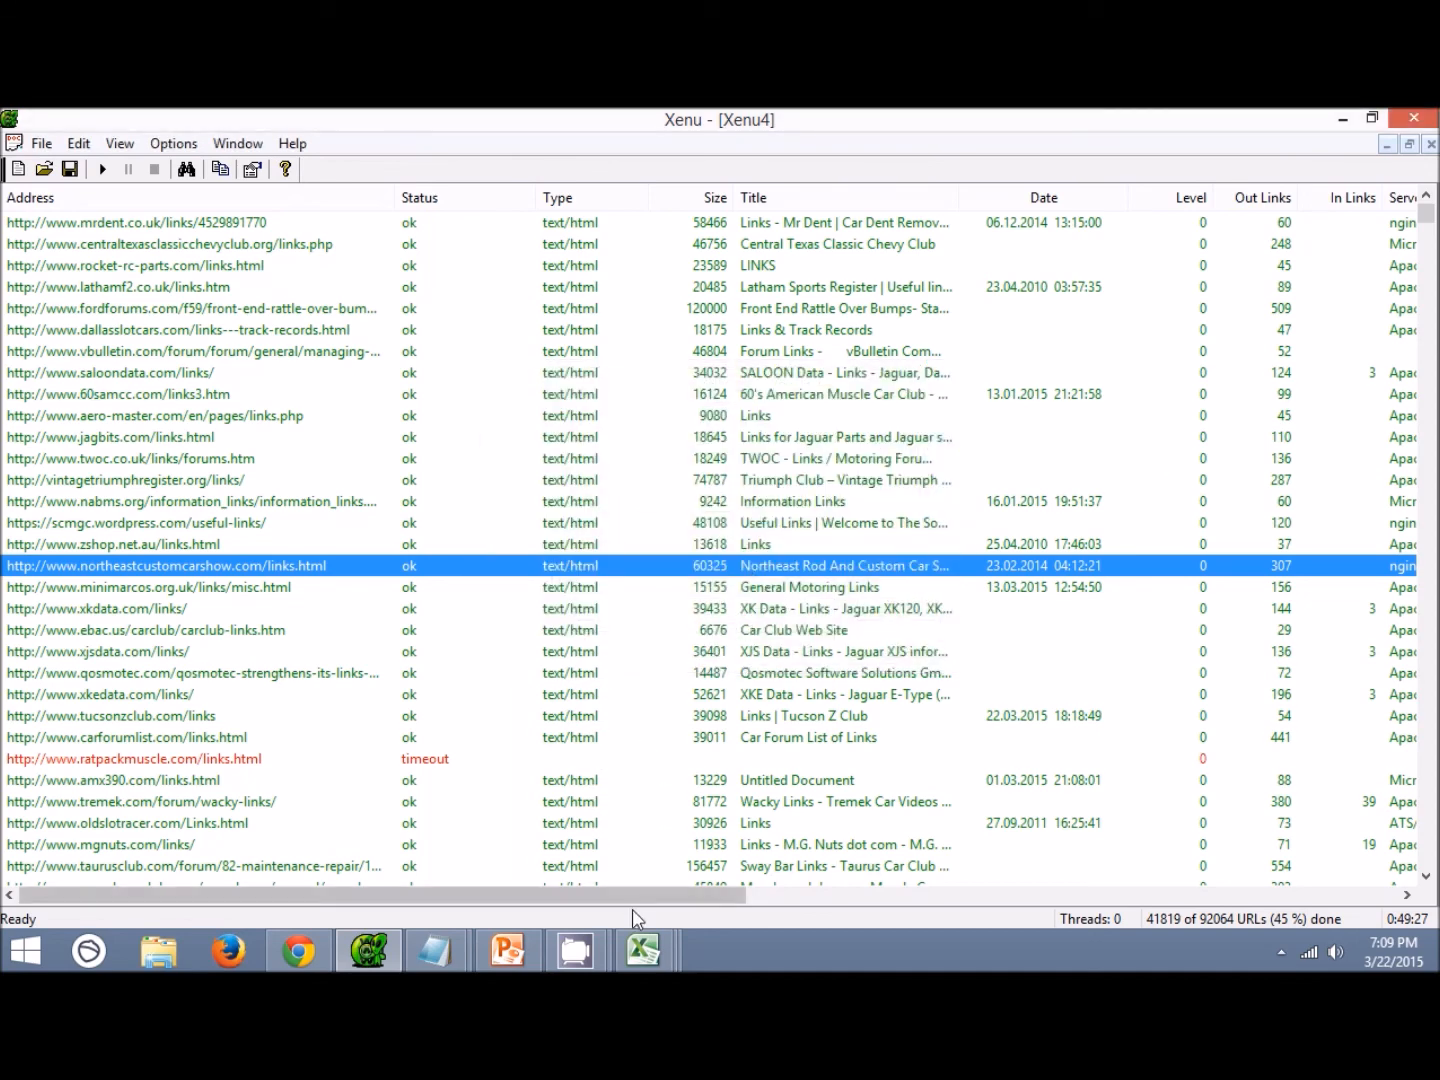
Switch to Excel, add a new sheet to the open "car clubs" workbook and import linkstocheck.txt at A1 with the default delimited settings.
mouse_move(635, 967)
click(904, 829)
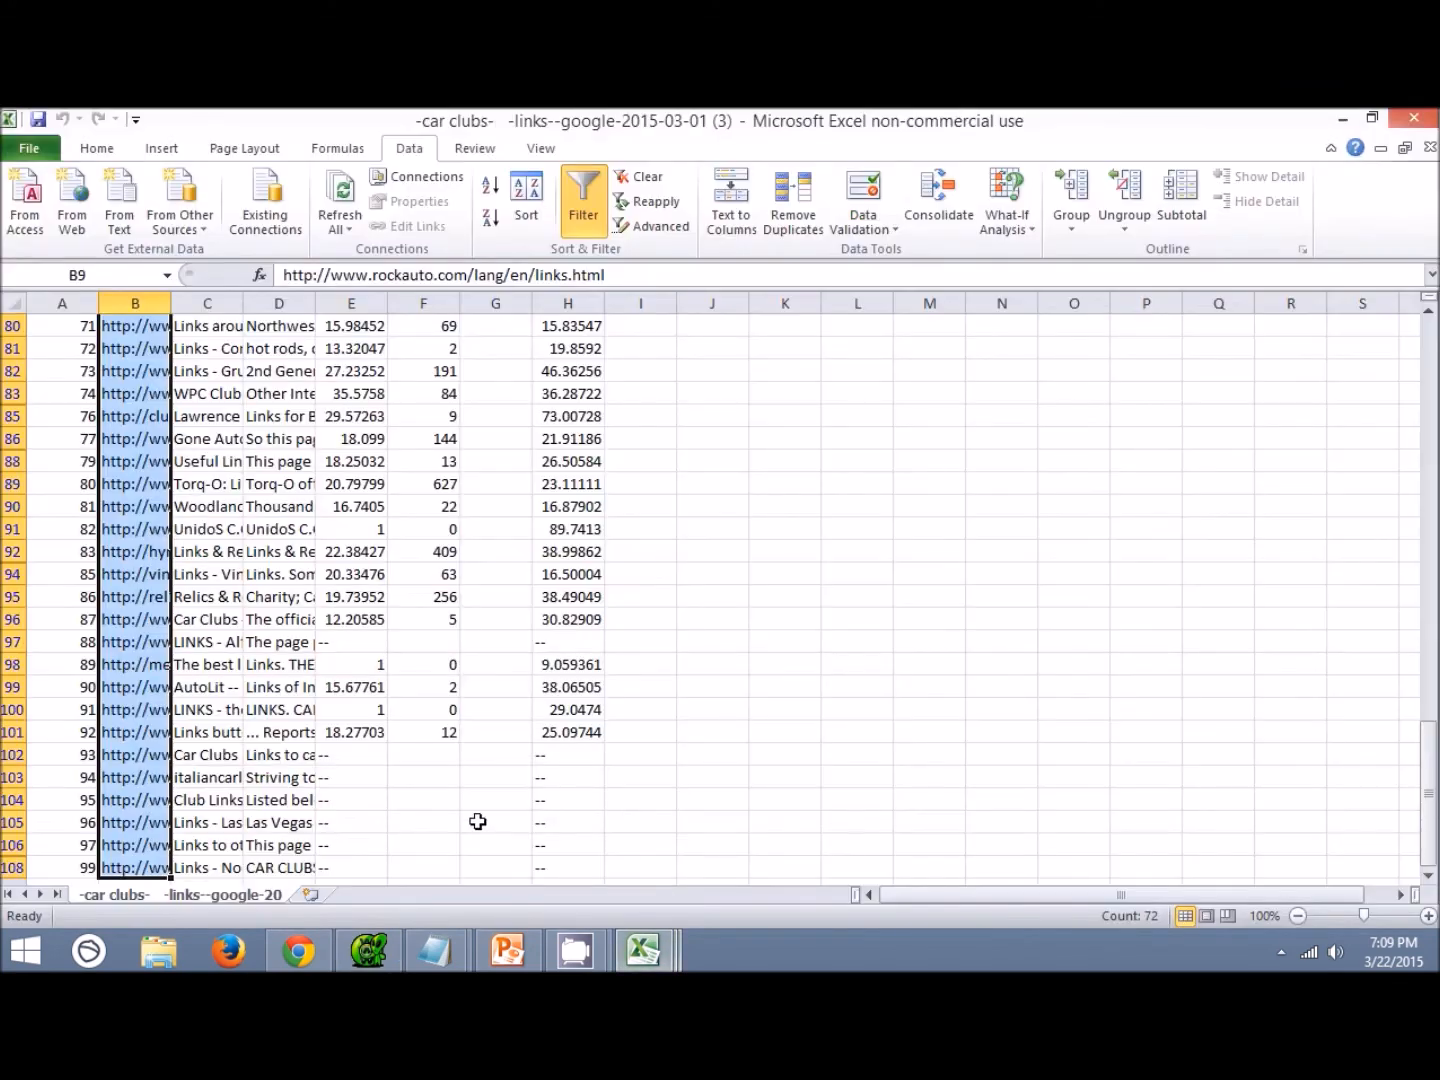
click(322, 894)
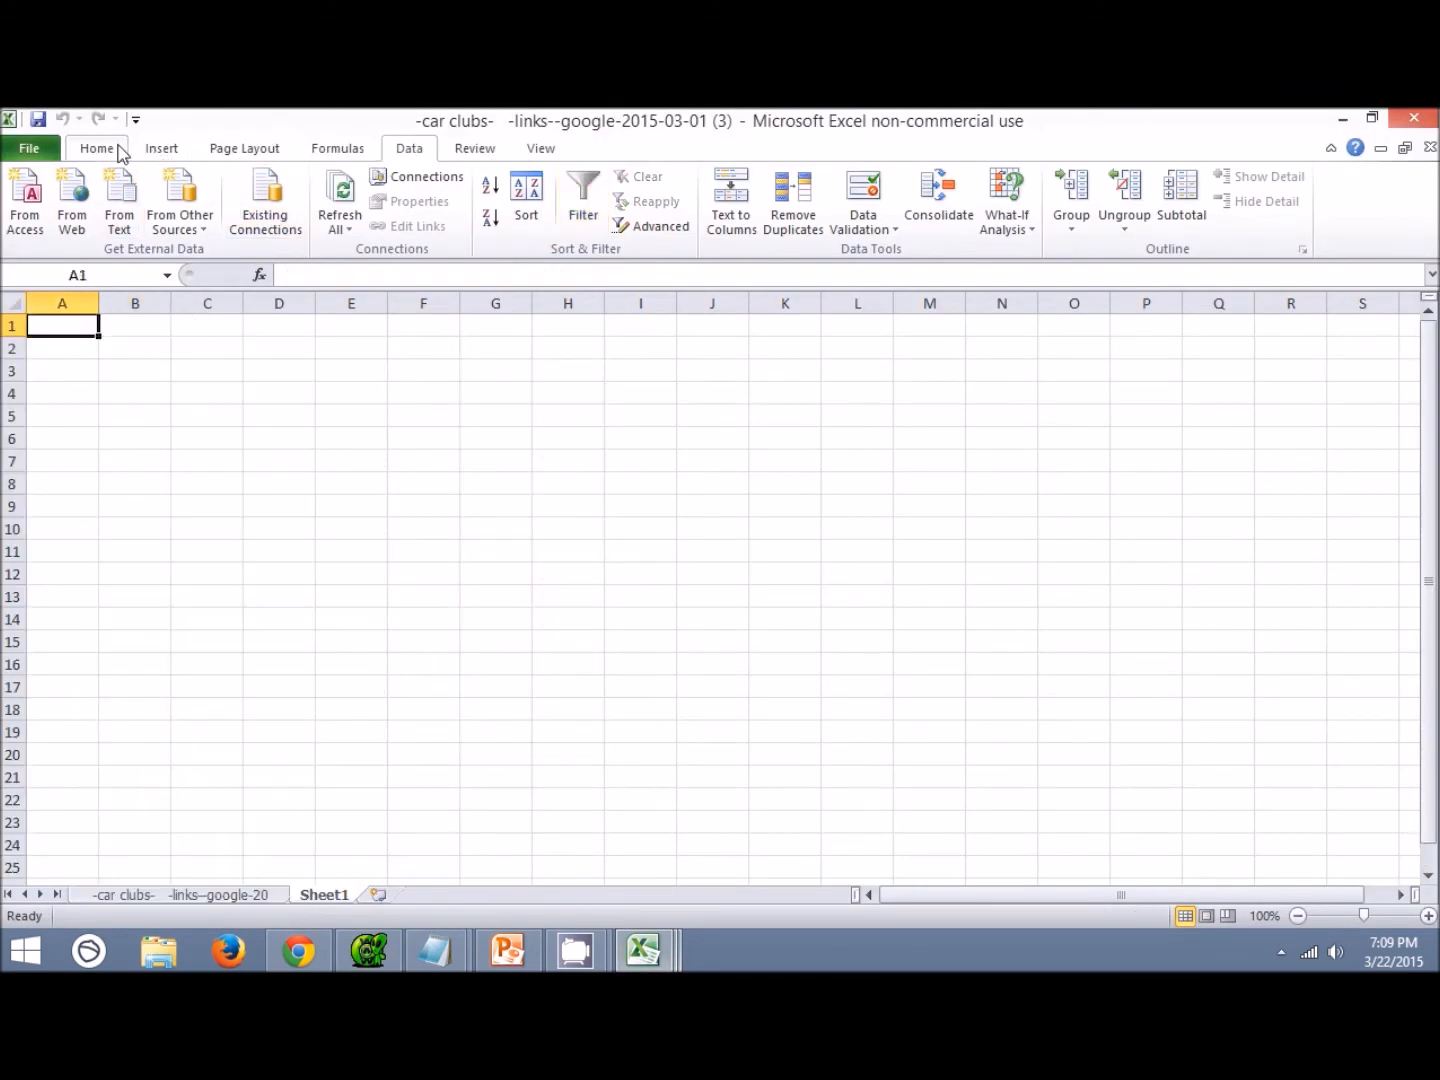
click(119, 211)
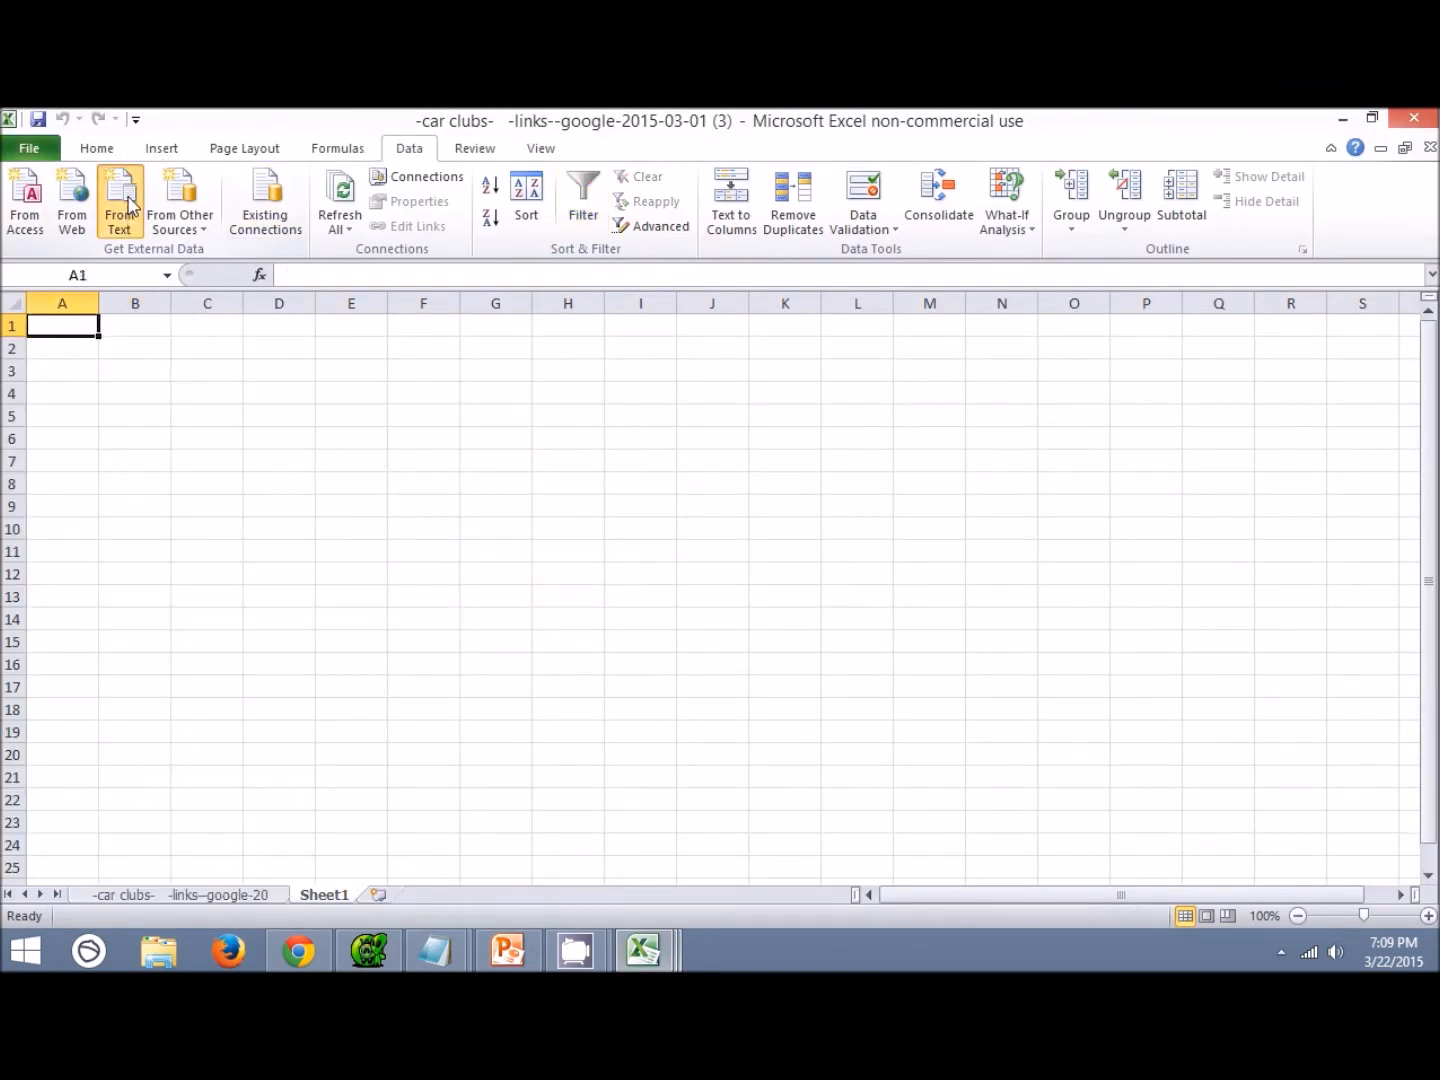
text(links)
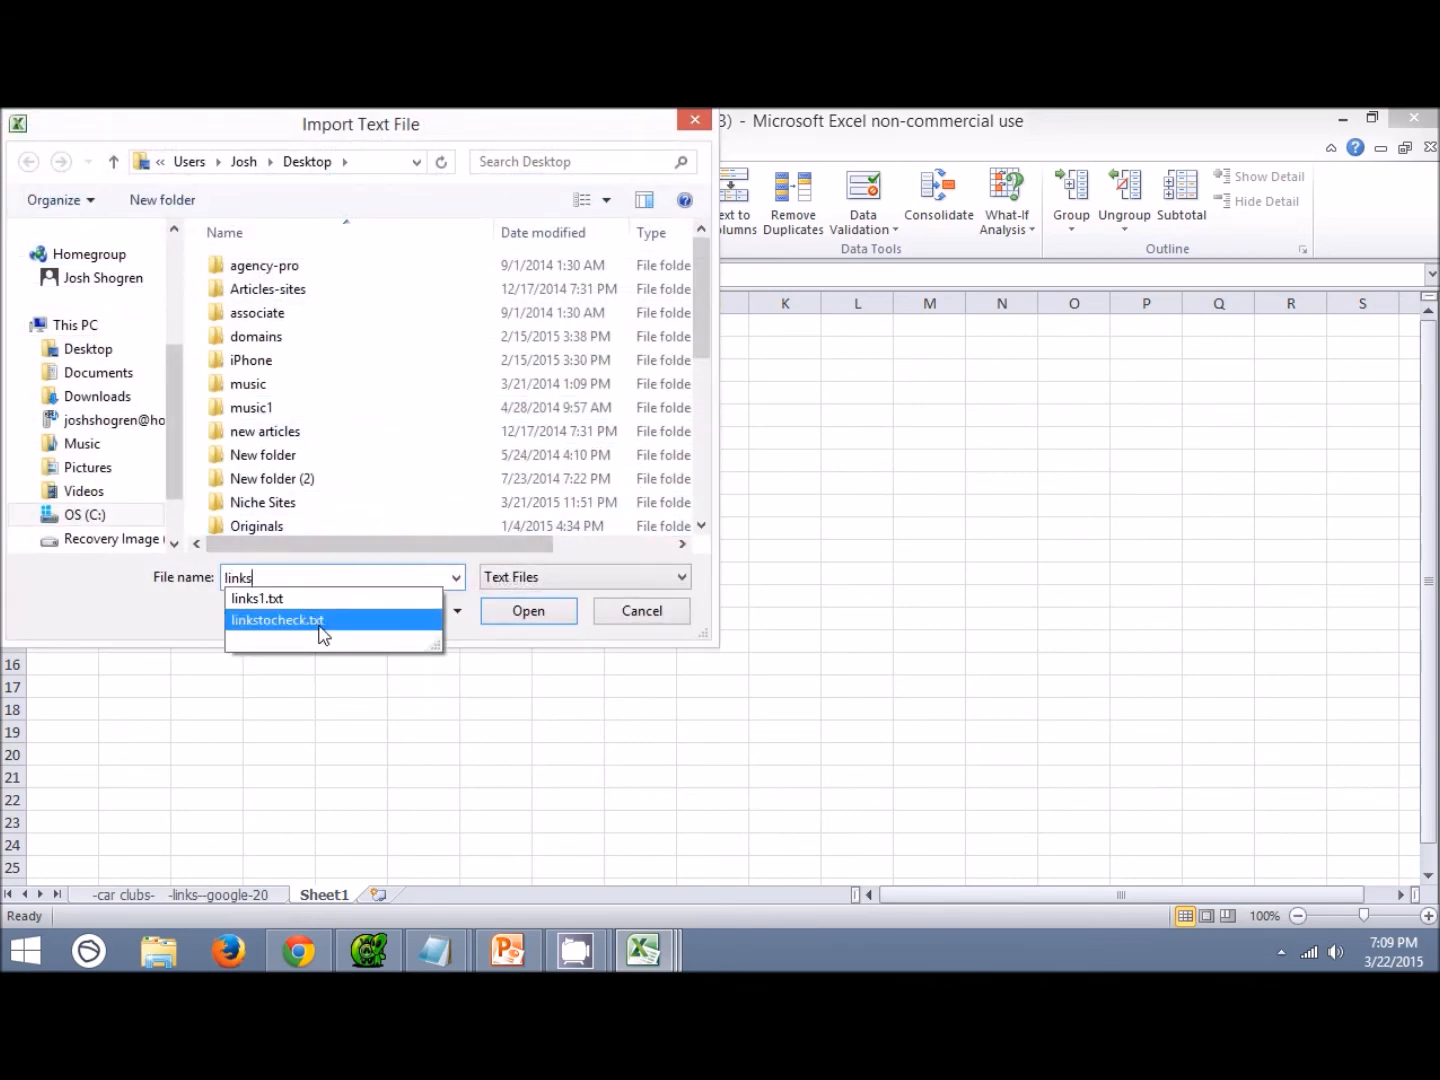
click(319, 620)
click(536, 610)
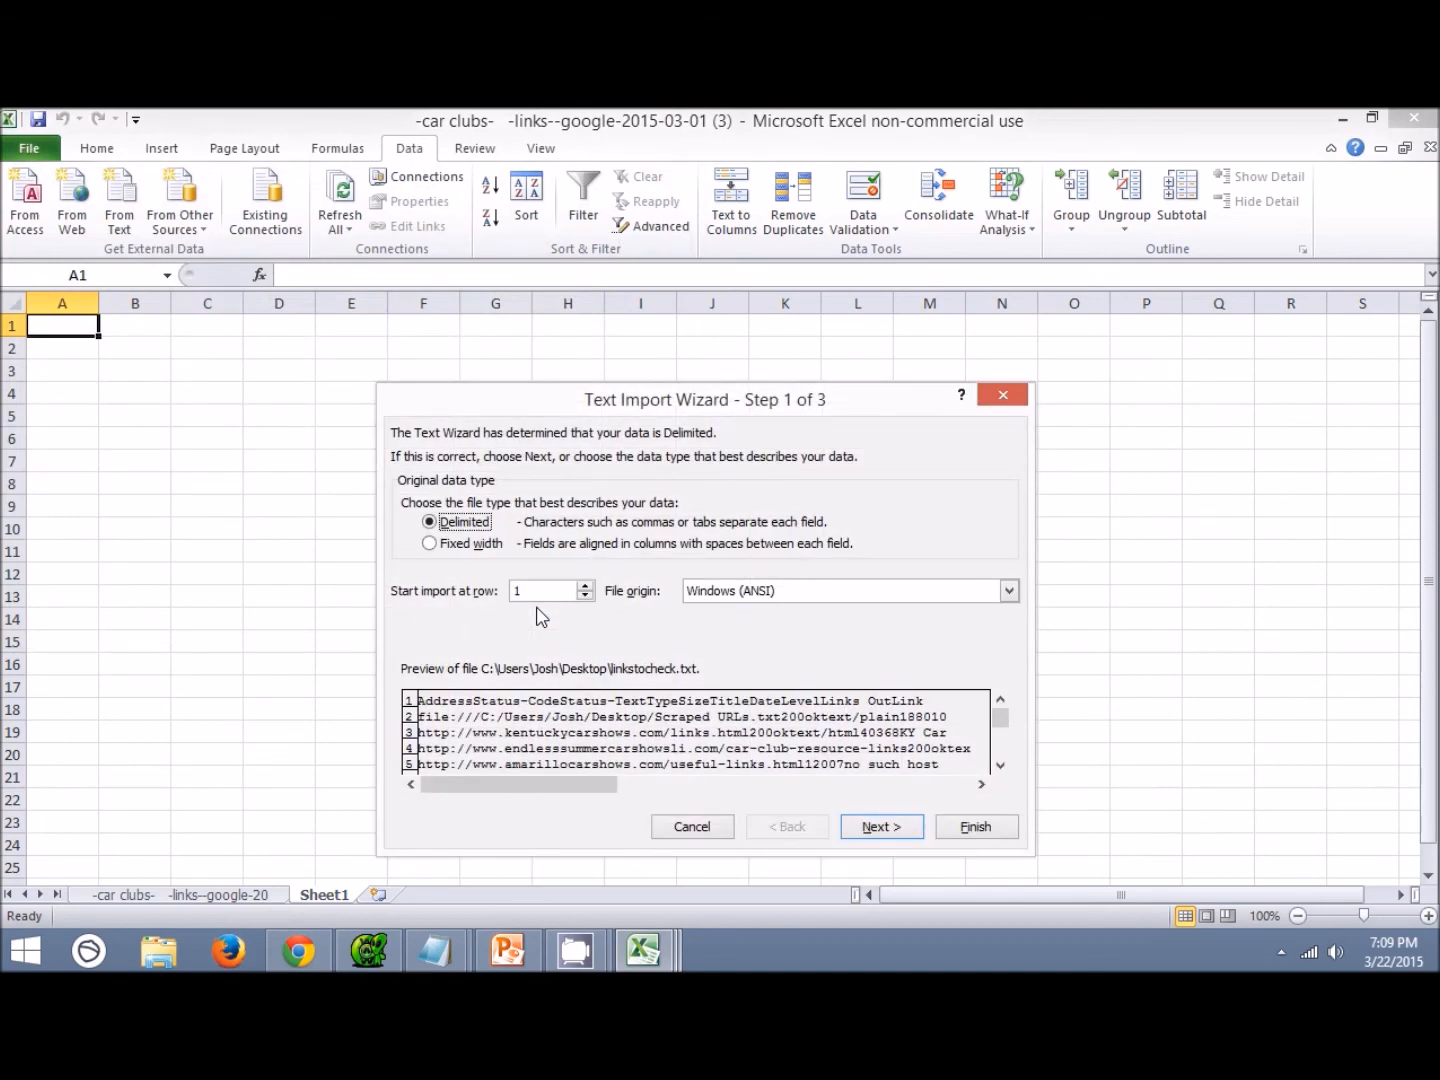
key(Return)
key(Return)
key(Return)
key(Return)
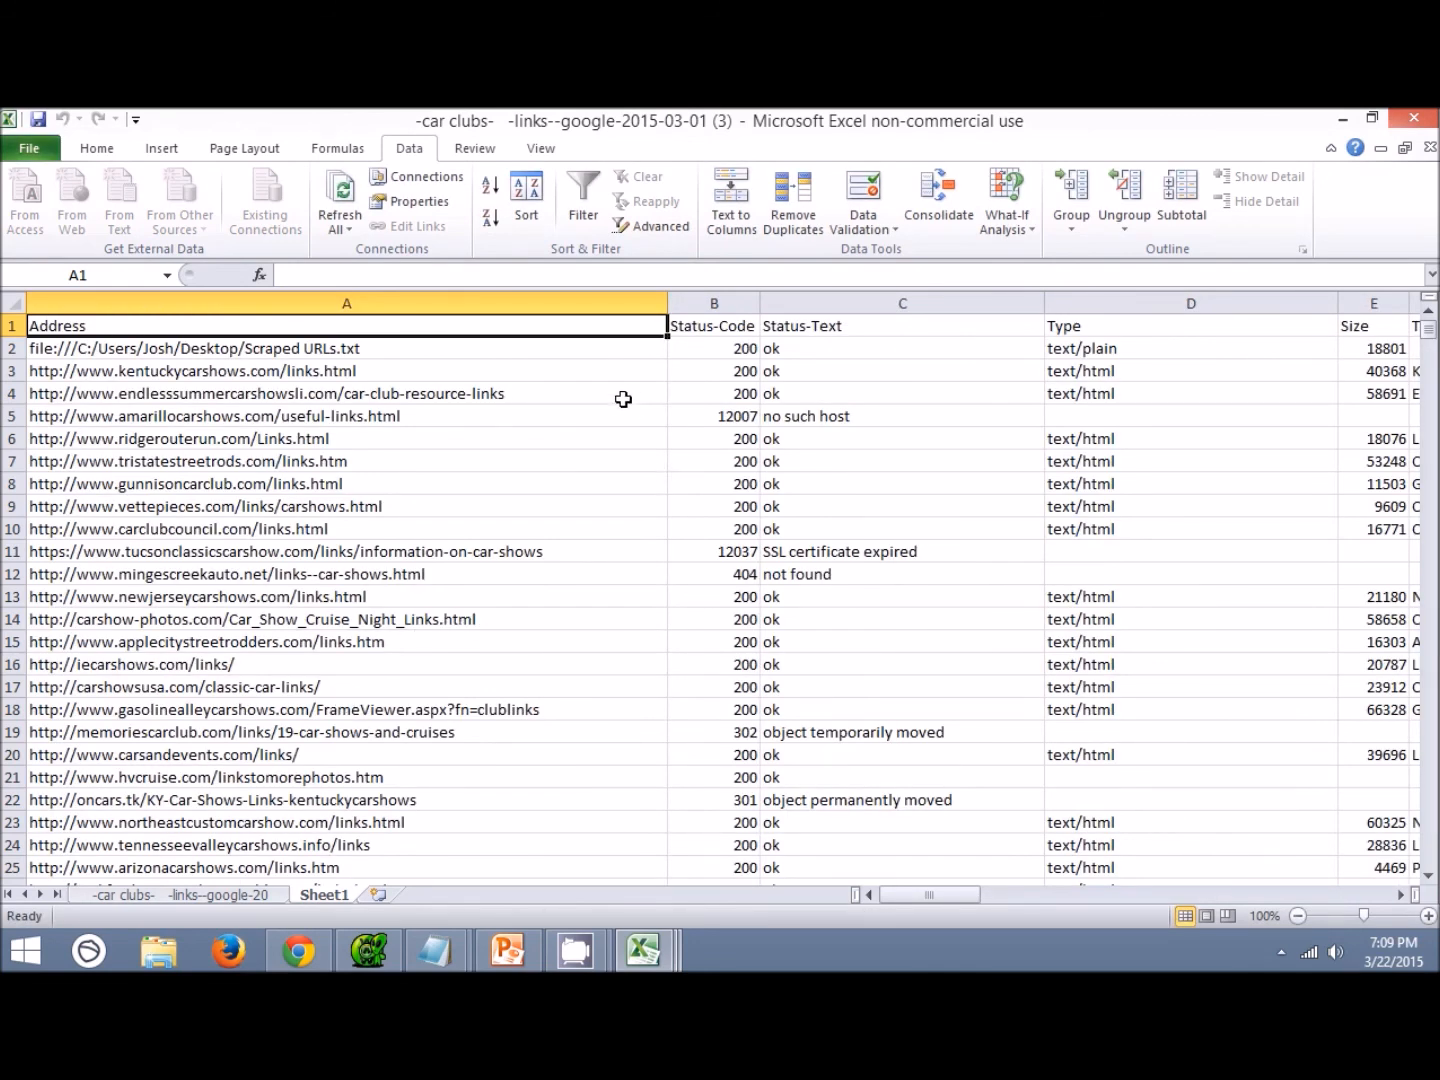
Add filters to the header row and filter the Status-Text column to show only "no such host".
click(590, 190)
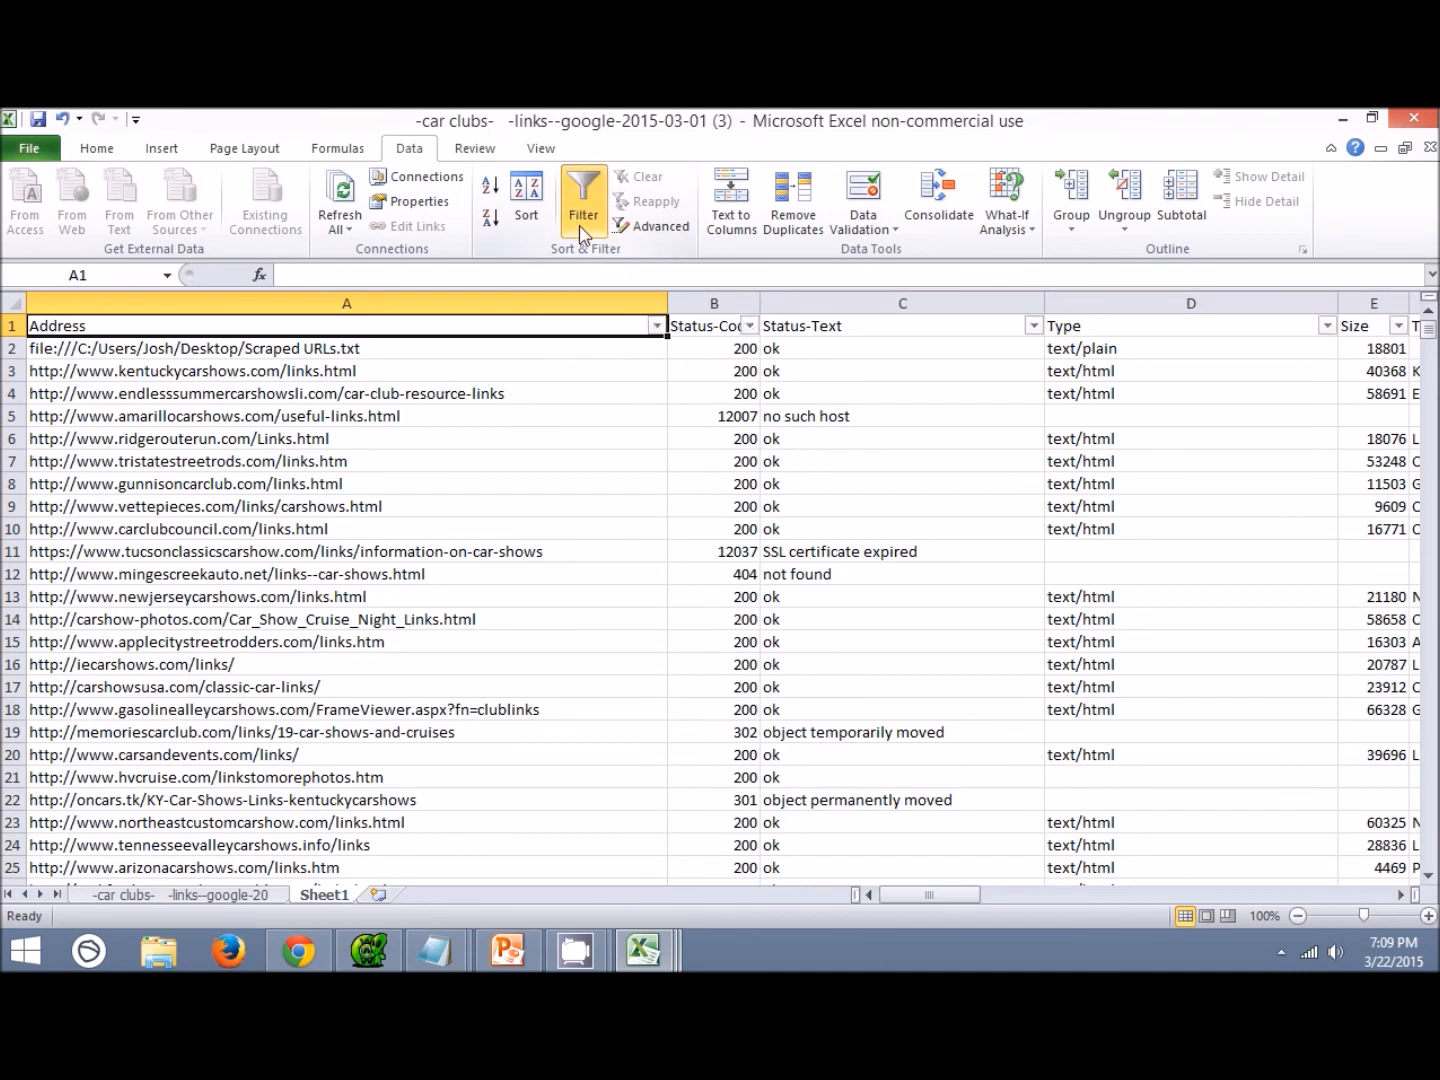
click(1032, 325)
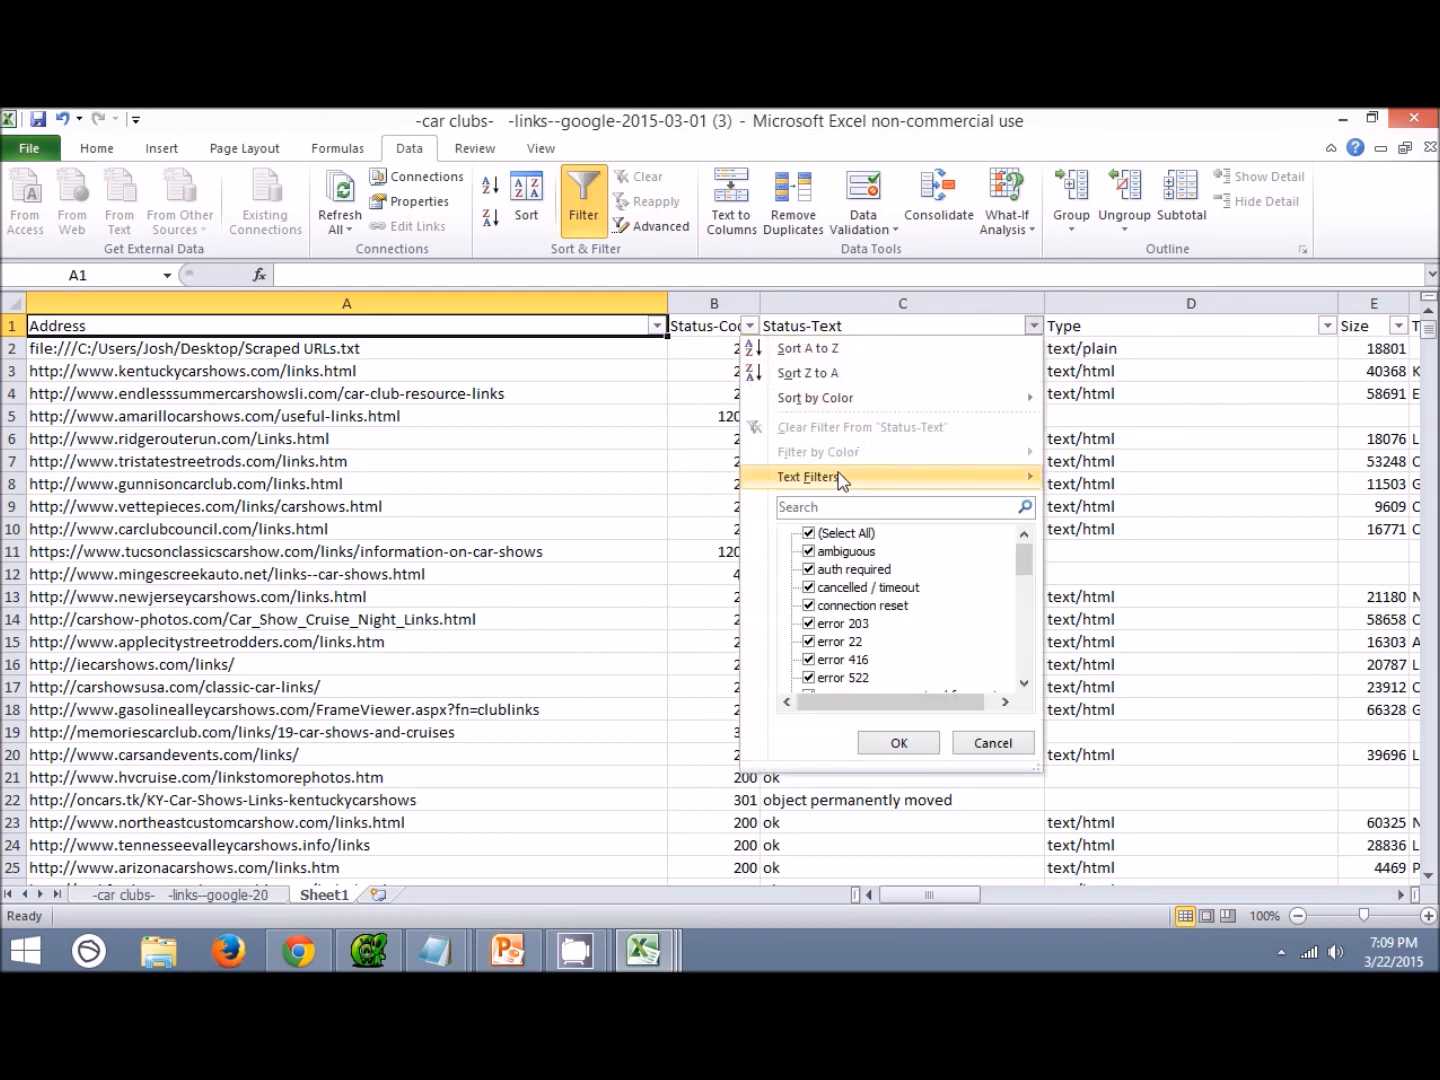
mouse_move(1021, 553)
mouse_down()
mouse_move(1017, 605)
mouse_move(1017, 543)
mouse_up()
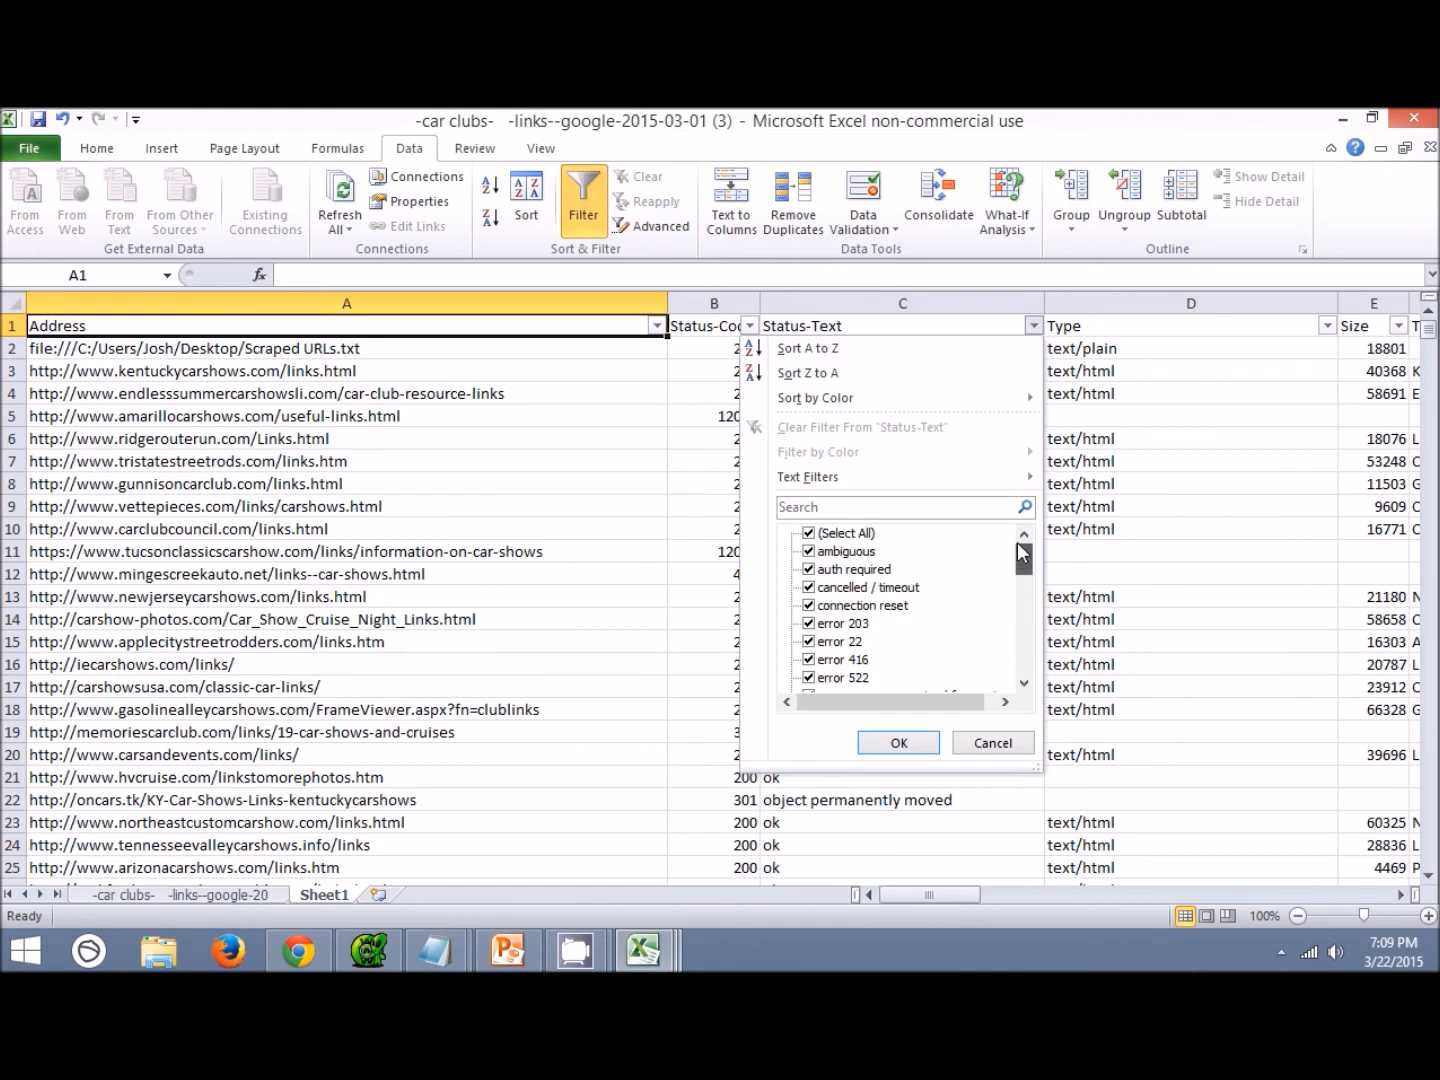
click(810, 535)
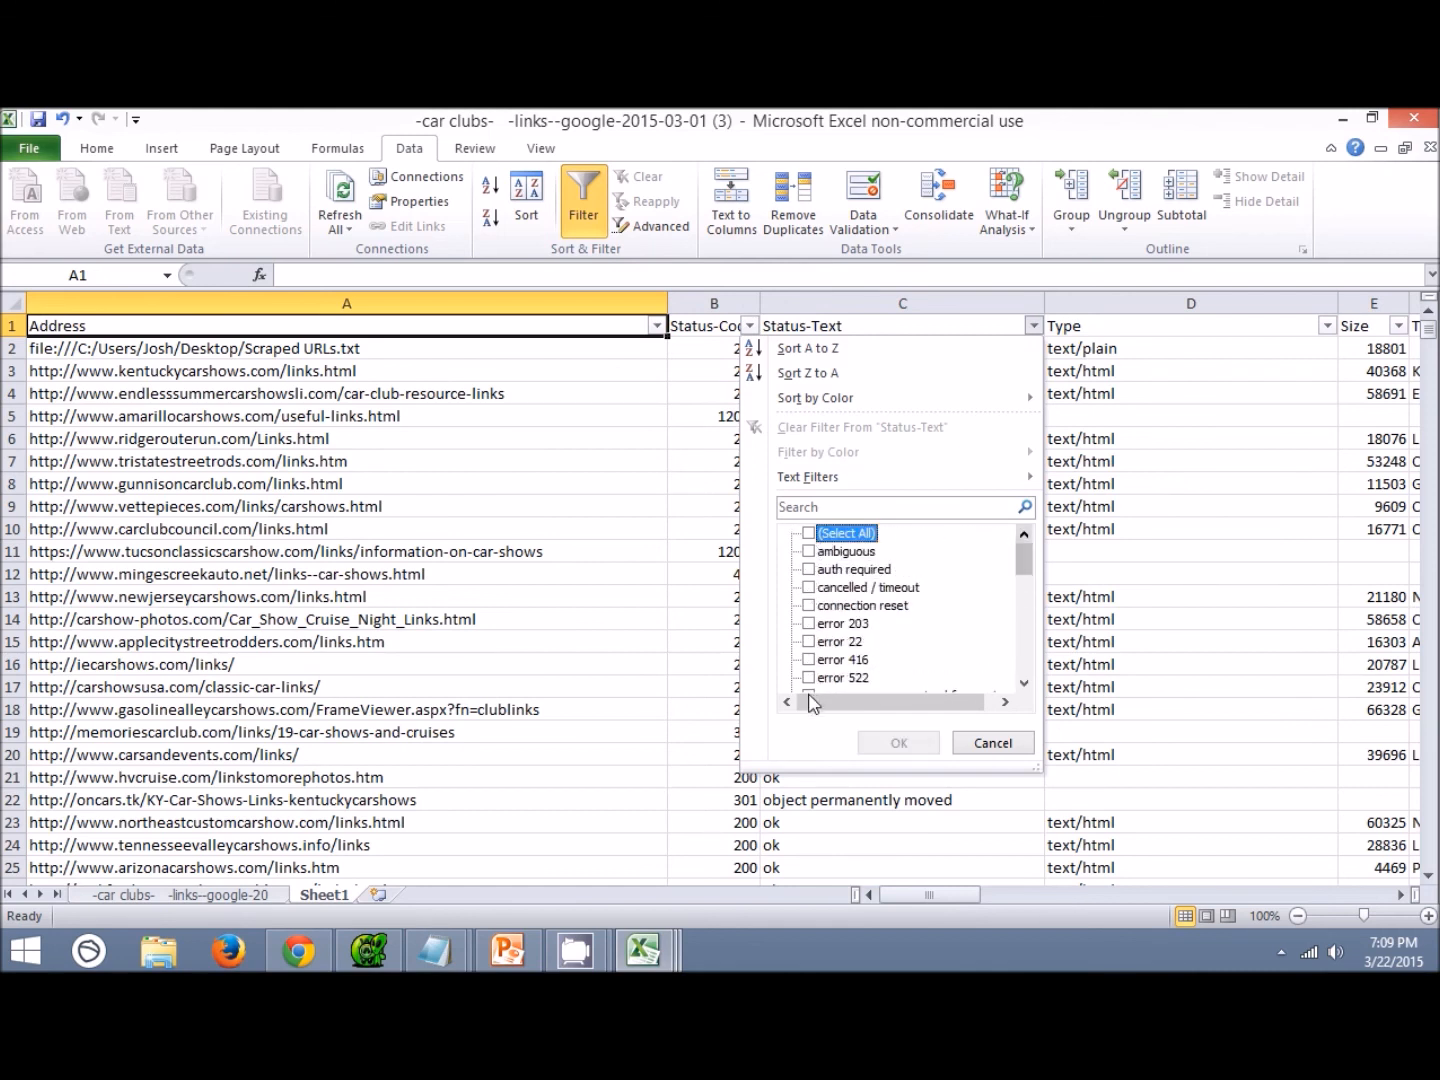
drag(1021, 566, 1022, 610)
click(868, 626)
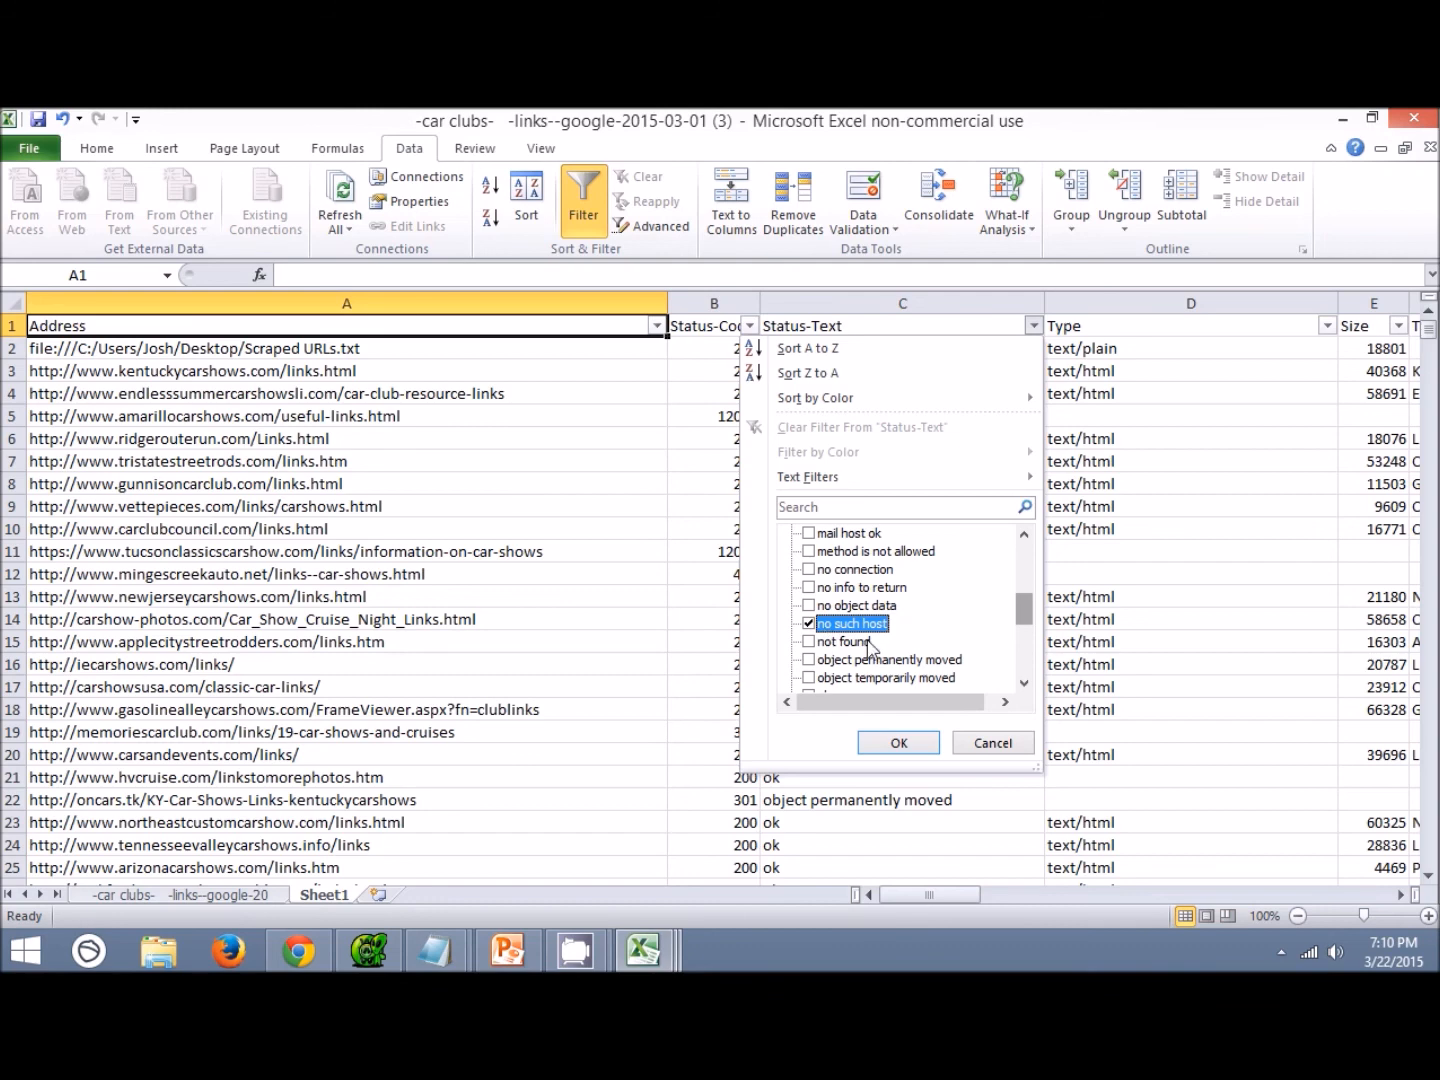
click(898, 742)
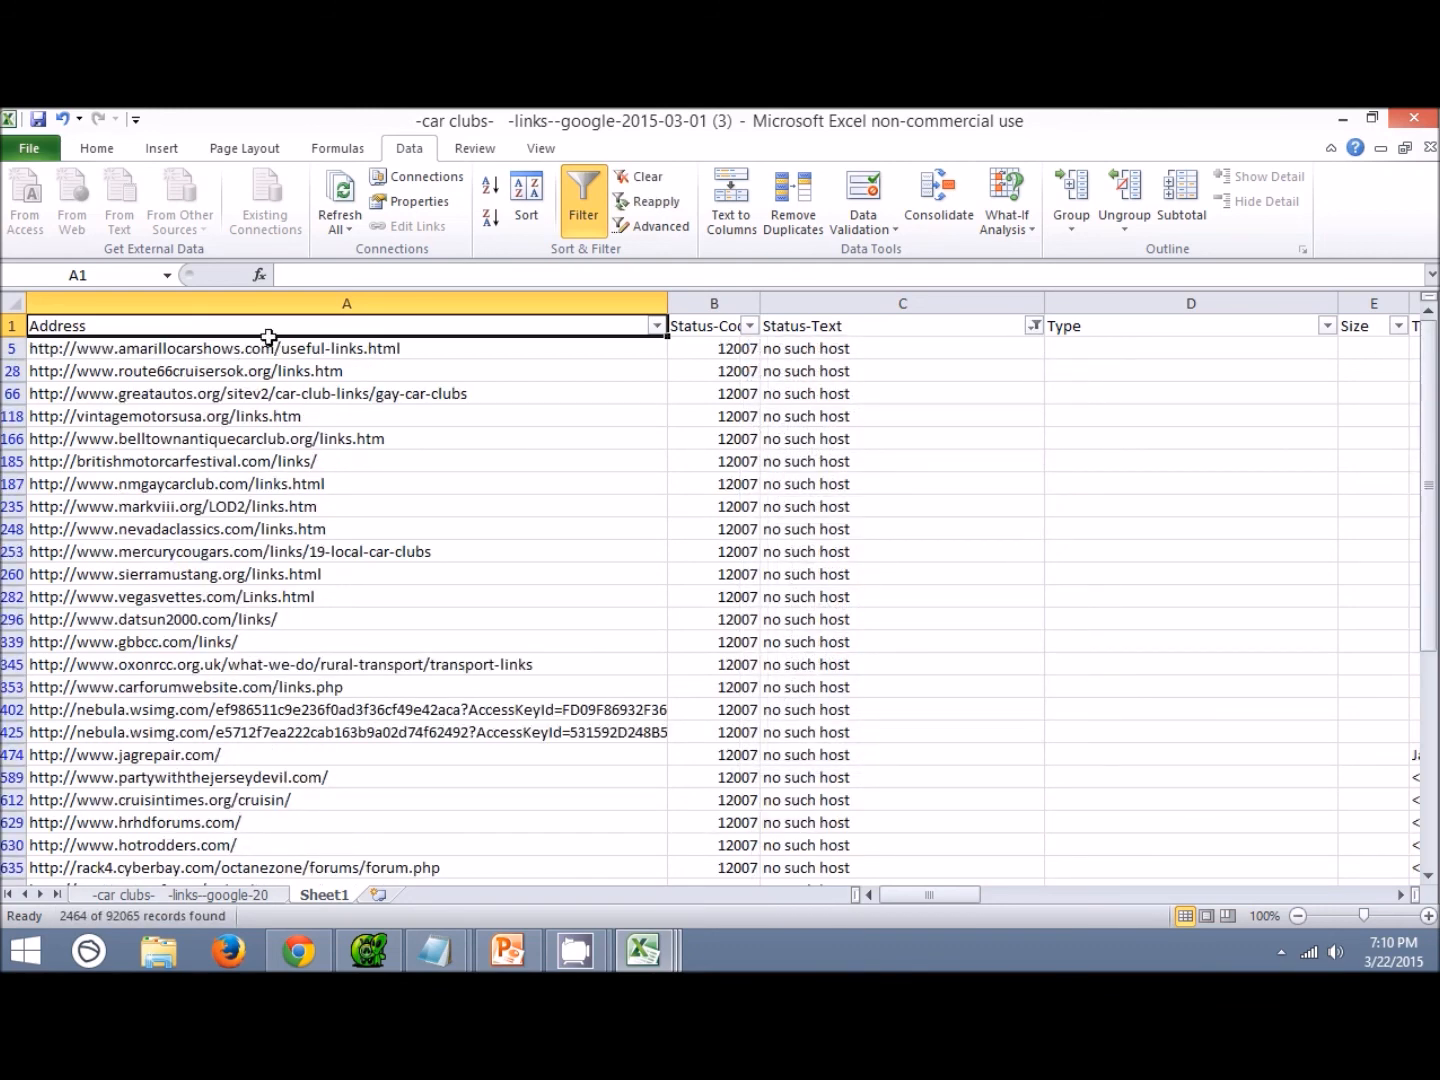
Look through the filtered Address column for the URLs whose host was not found.
scroll(265, 395, down, 2)
scroll(265, 395, up, 2)
scroll(280, 394, down, 2)
click(276, 393)
click(275, 414)
click(270, 440)
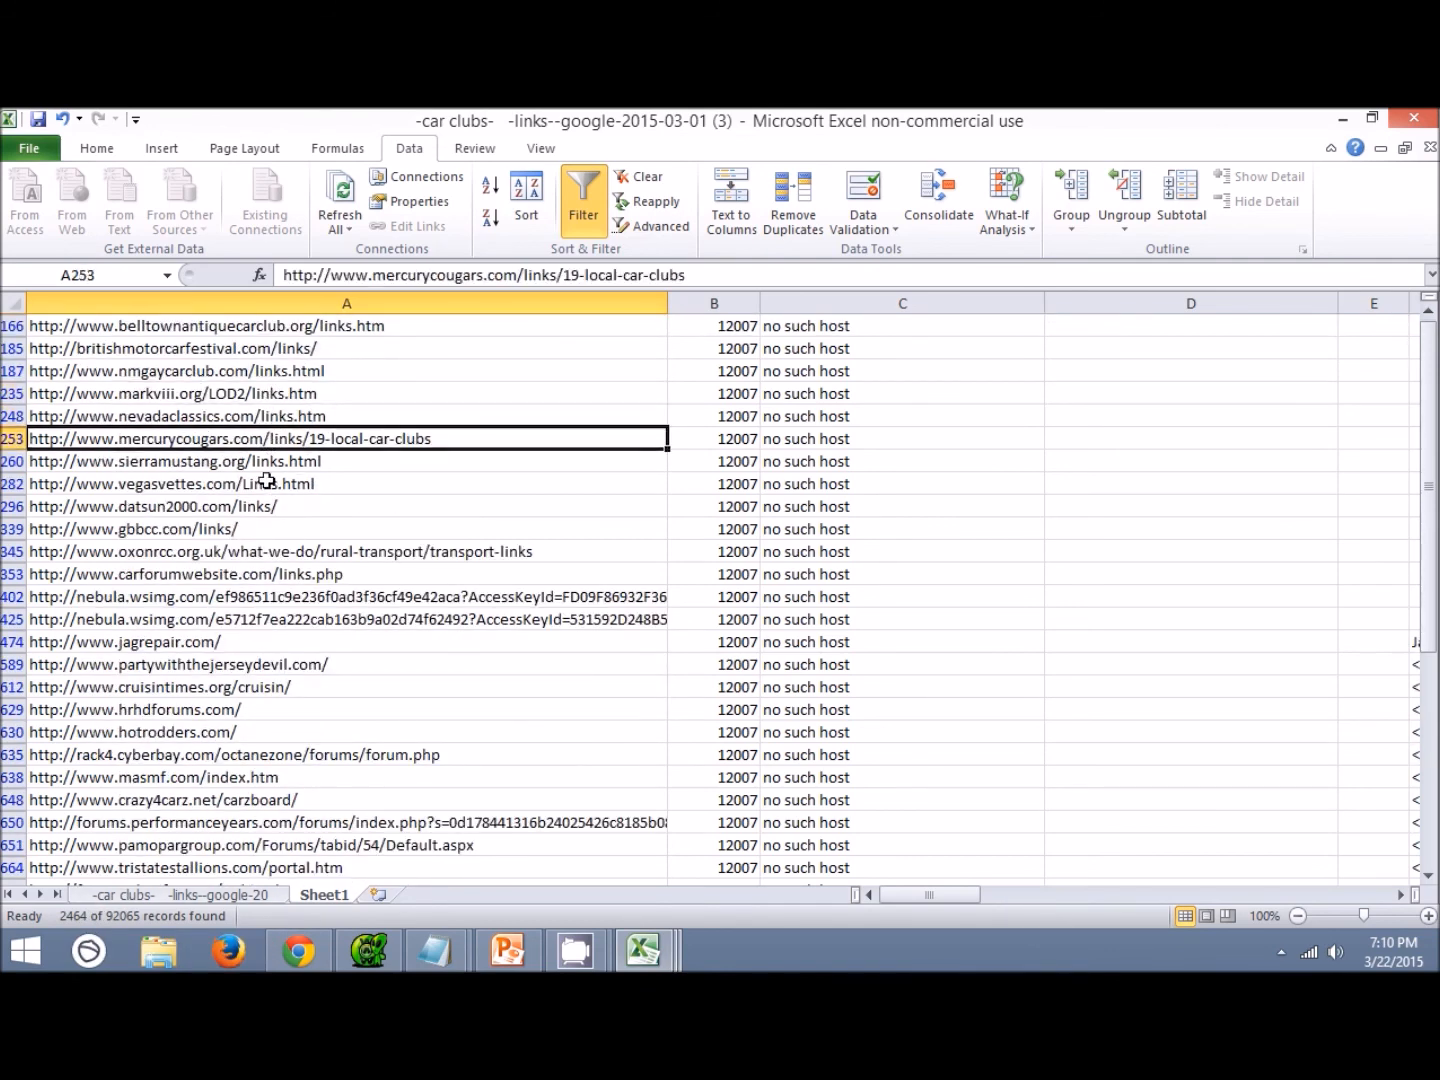
click(229, 464)
click(229, 488)
scroll(176, 516, down, 3)
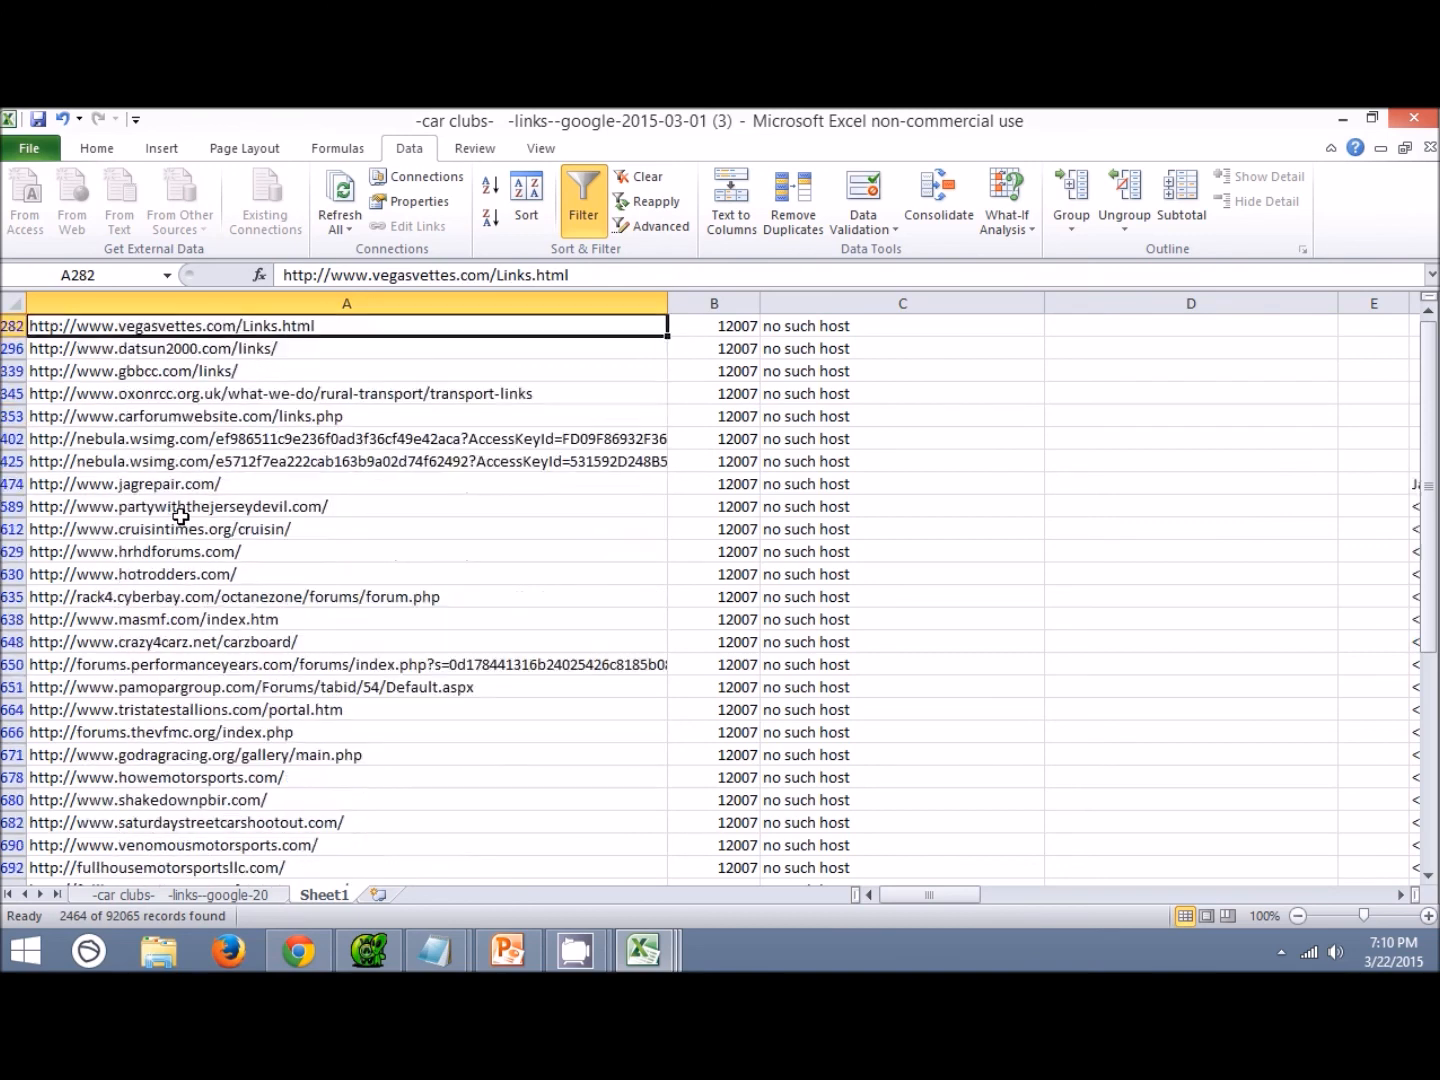
click(157, 438)
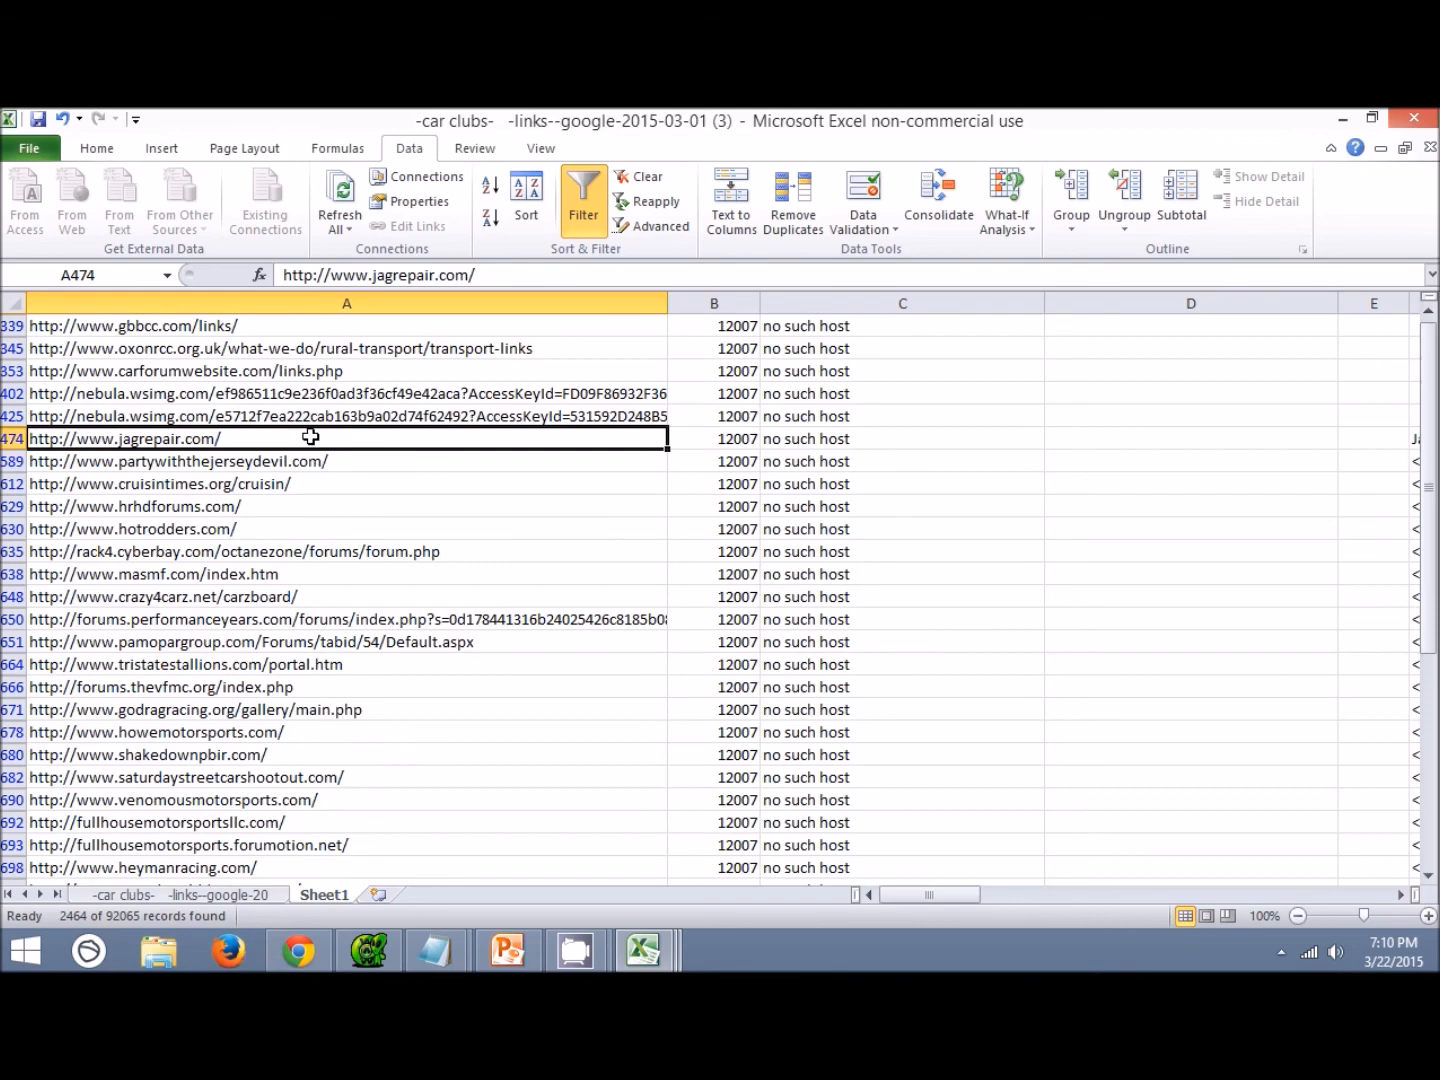
drag(373, 440, 297, 357)
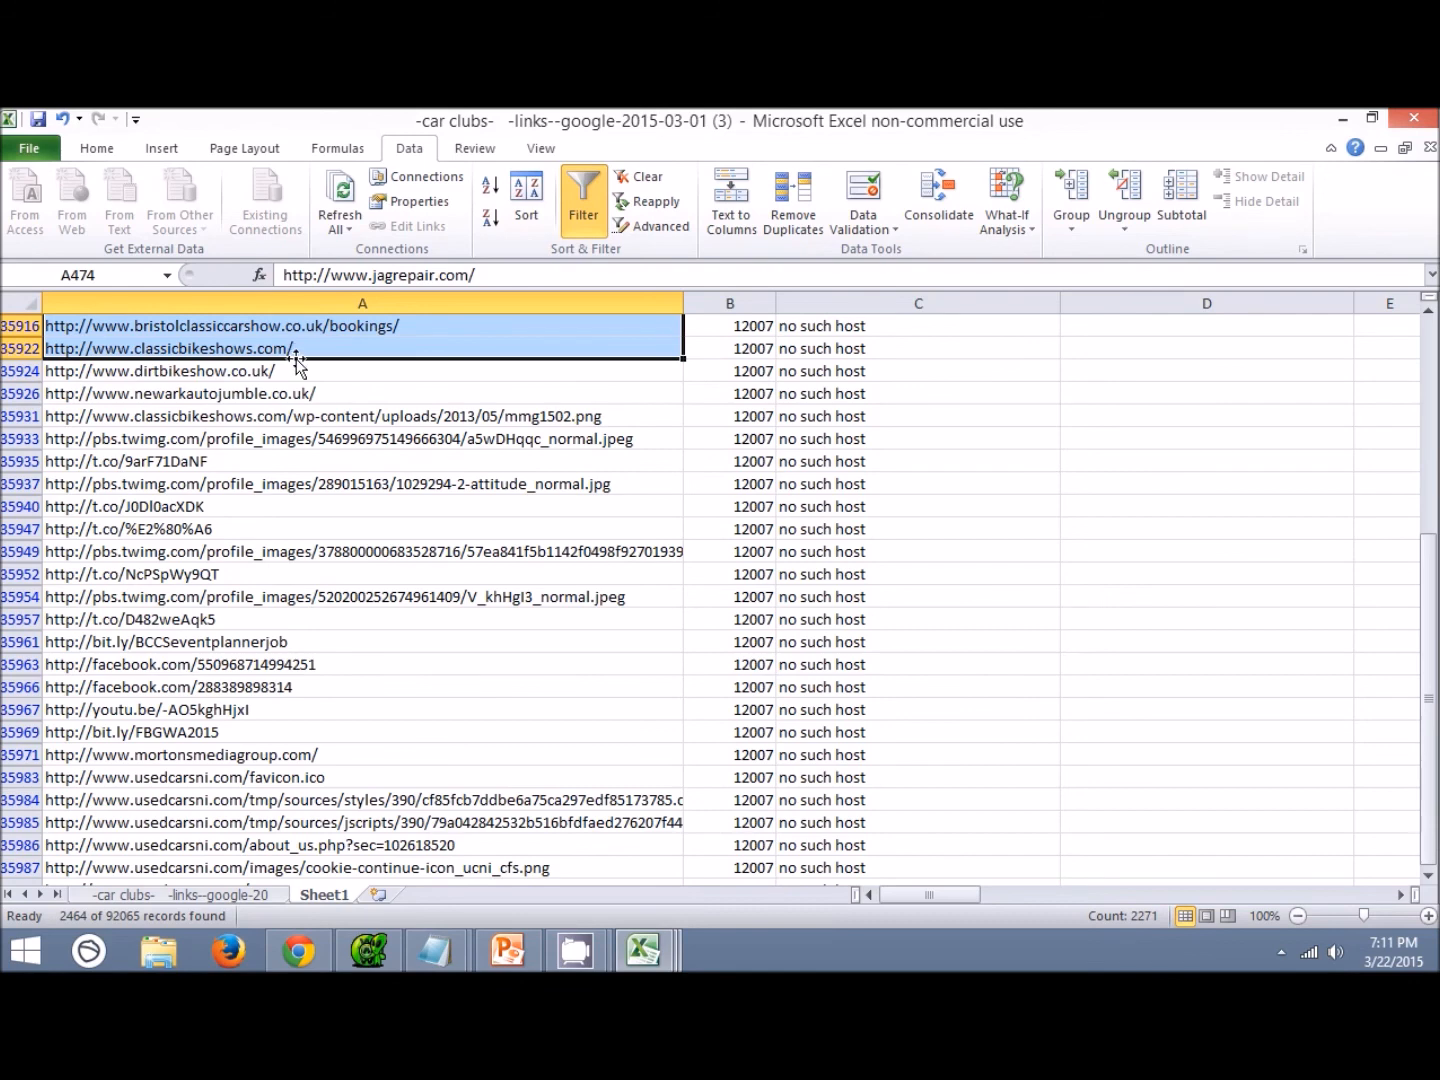
key(ctrl+c)
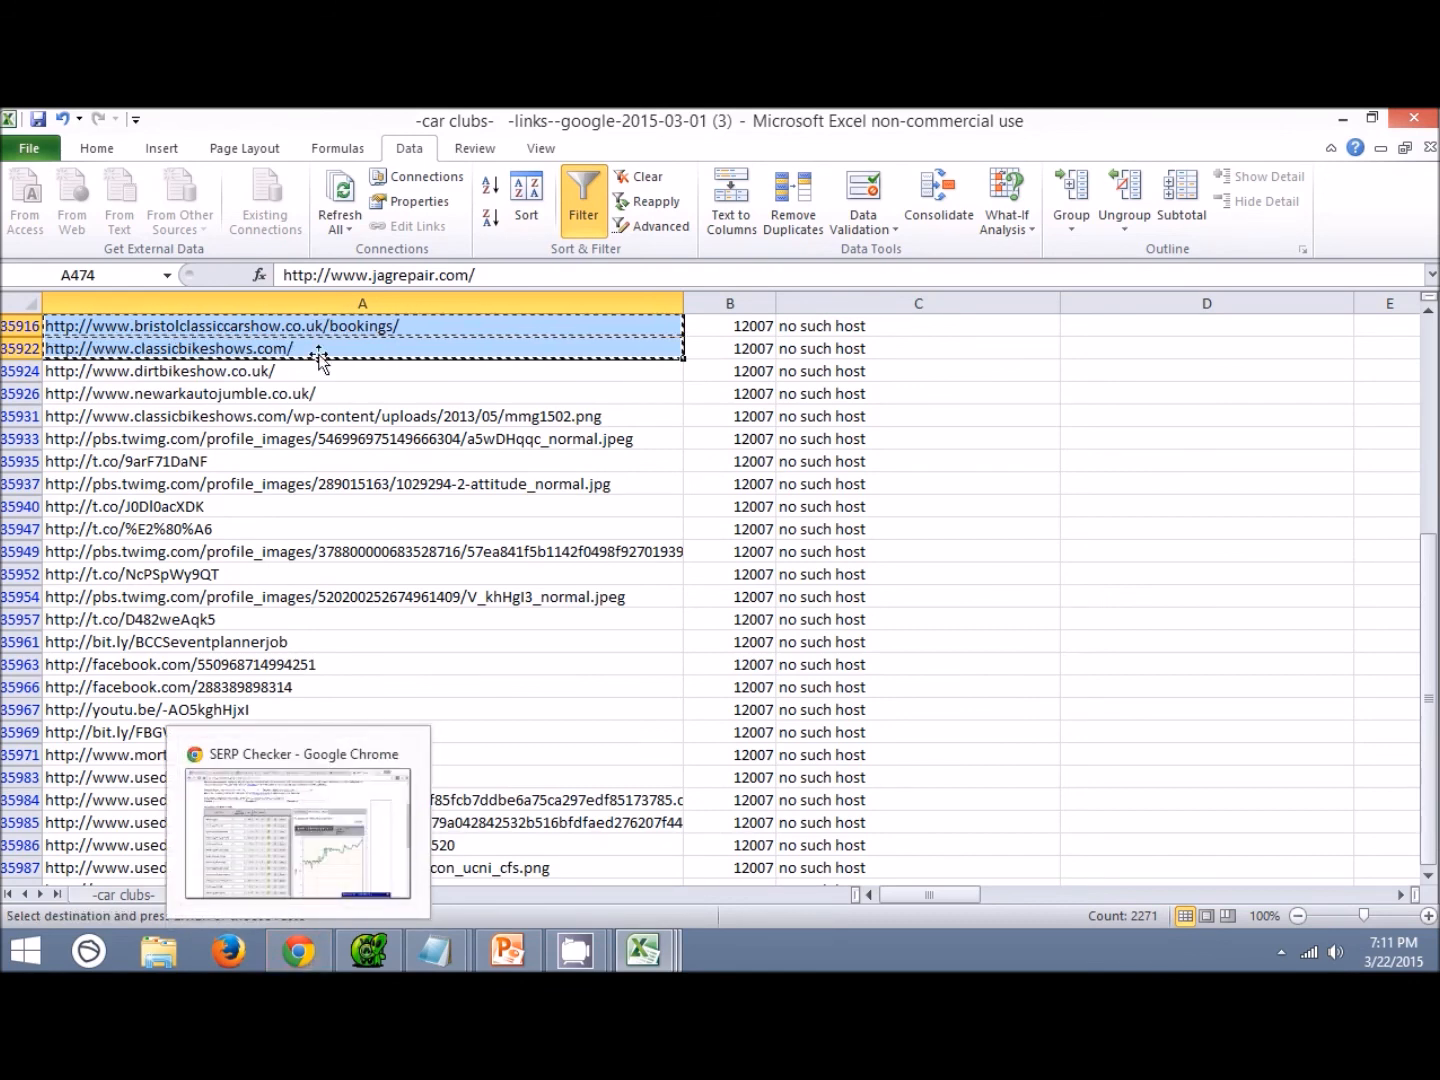
Switch to Chrome, paste the copied URLs into Ninja SEO Tools' bulk domain availability checker, and run the check.
click(299, 951)
click(703, 121)
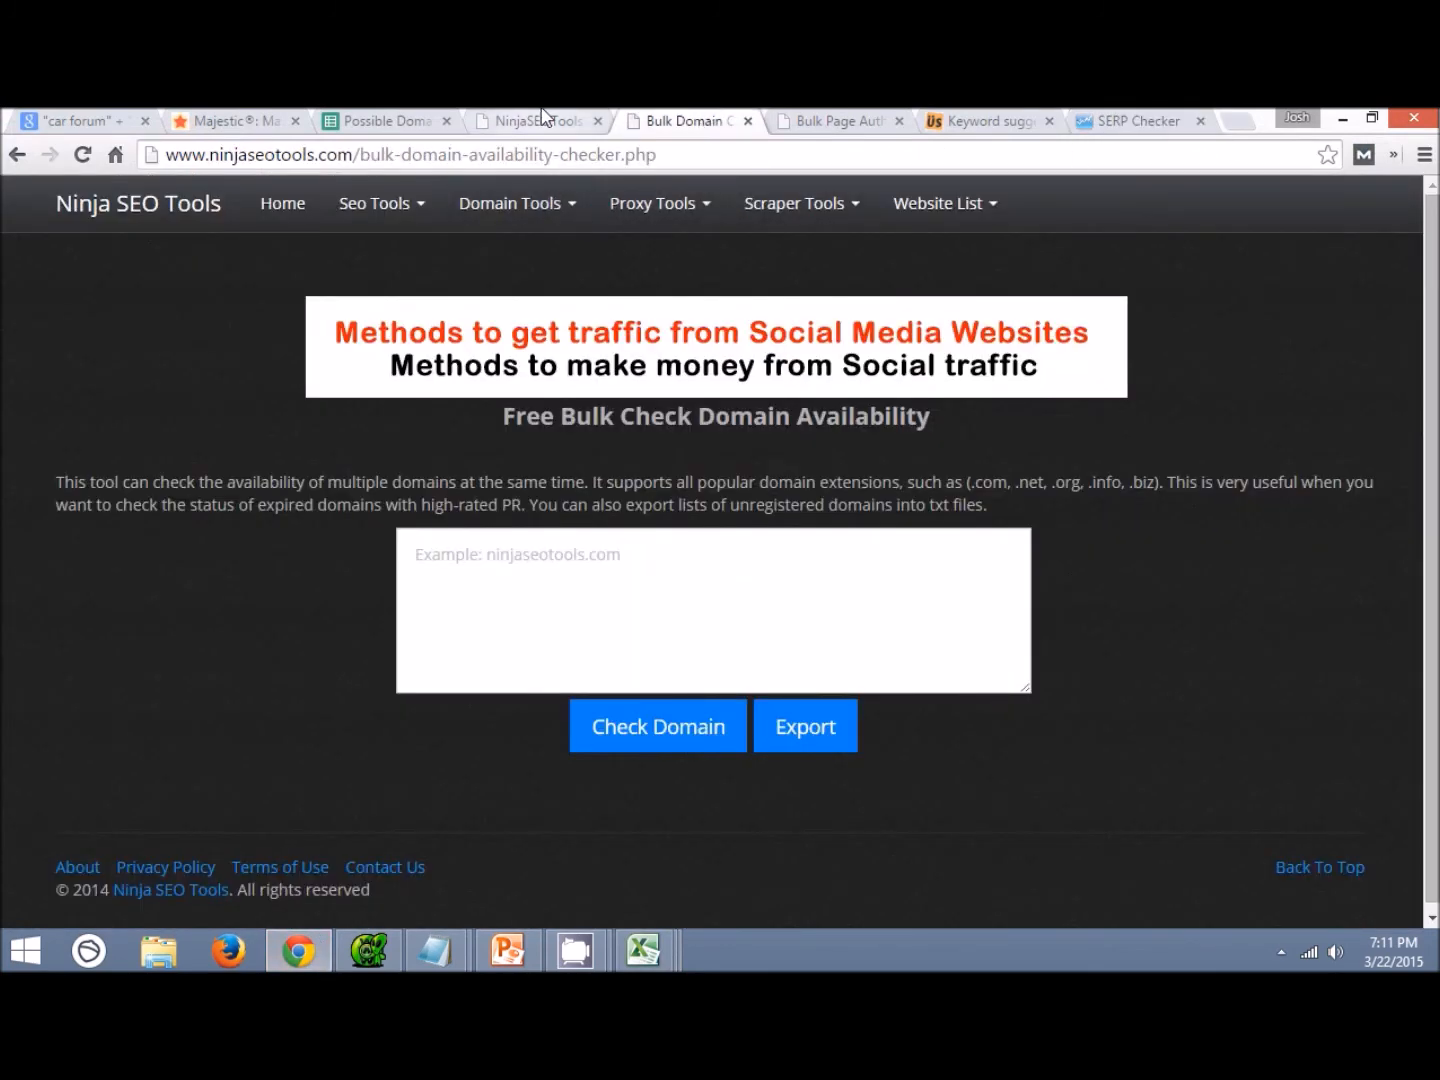
click(554, 561)
key(ctrl+v)
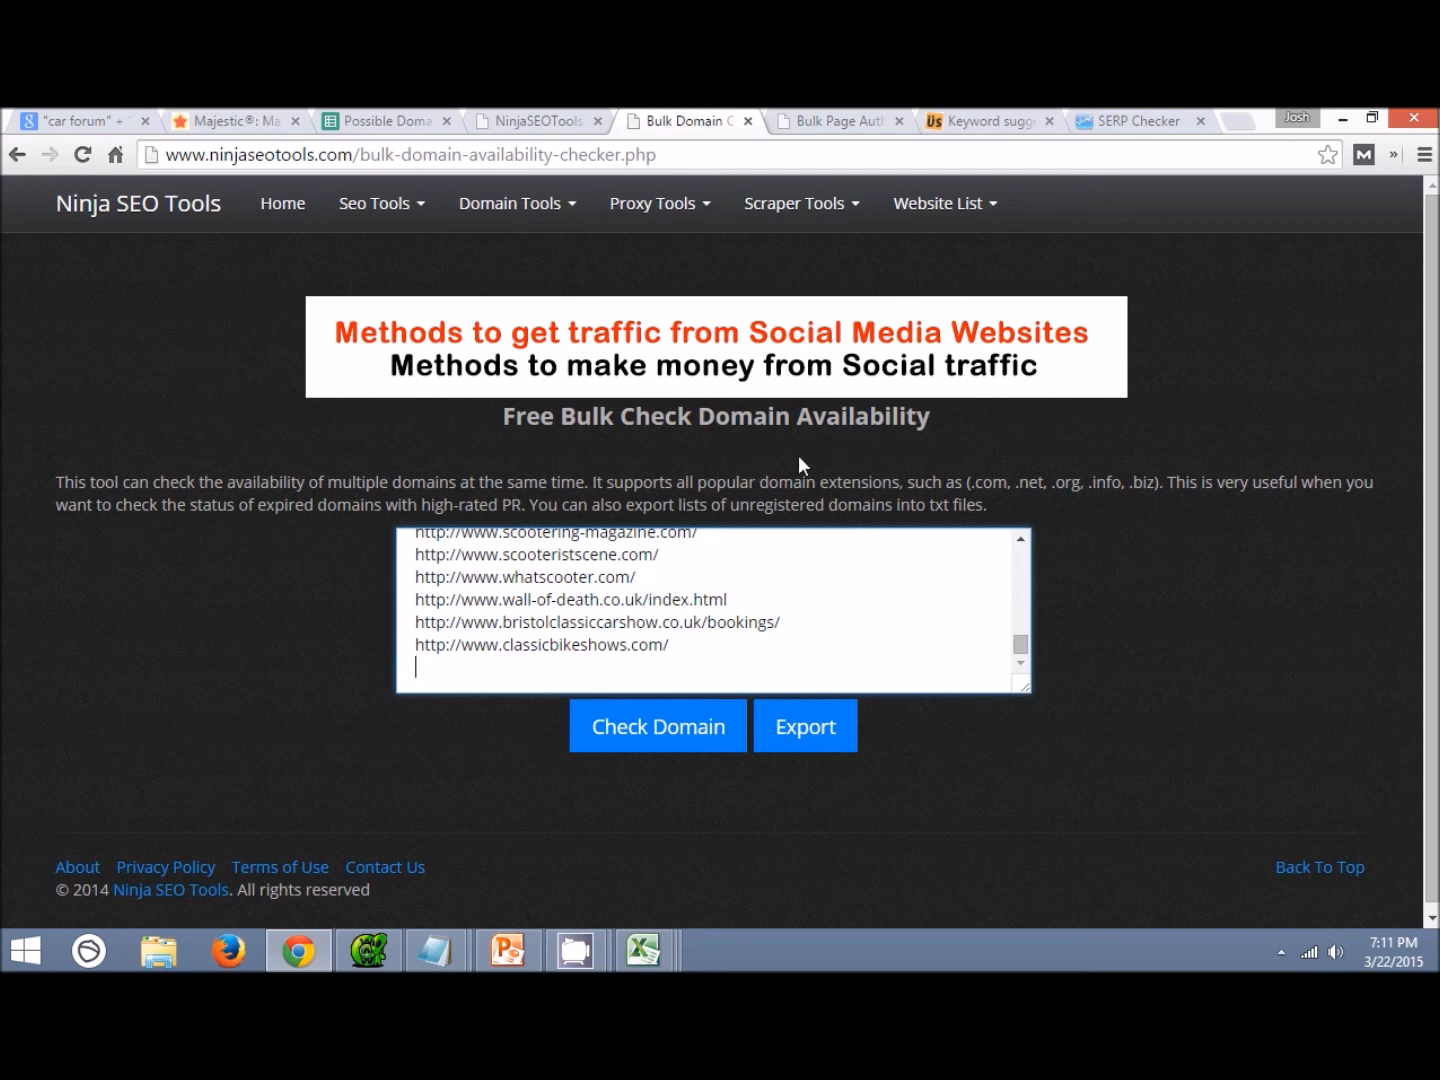
scroll(672, 580, up, 10)
scroll(673, 580, down, 10)
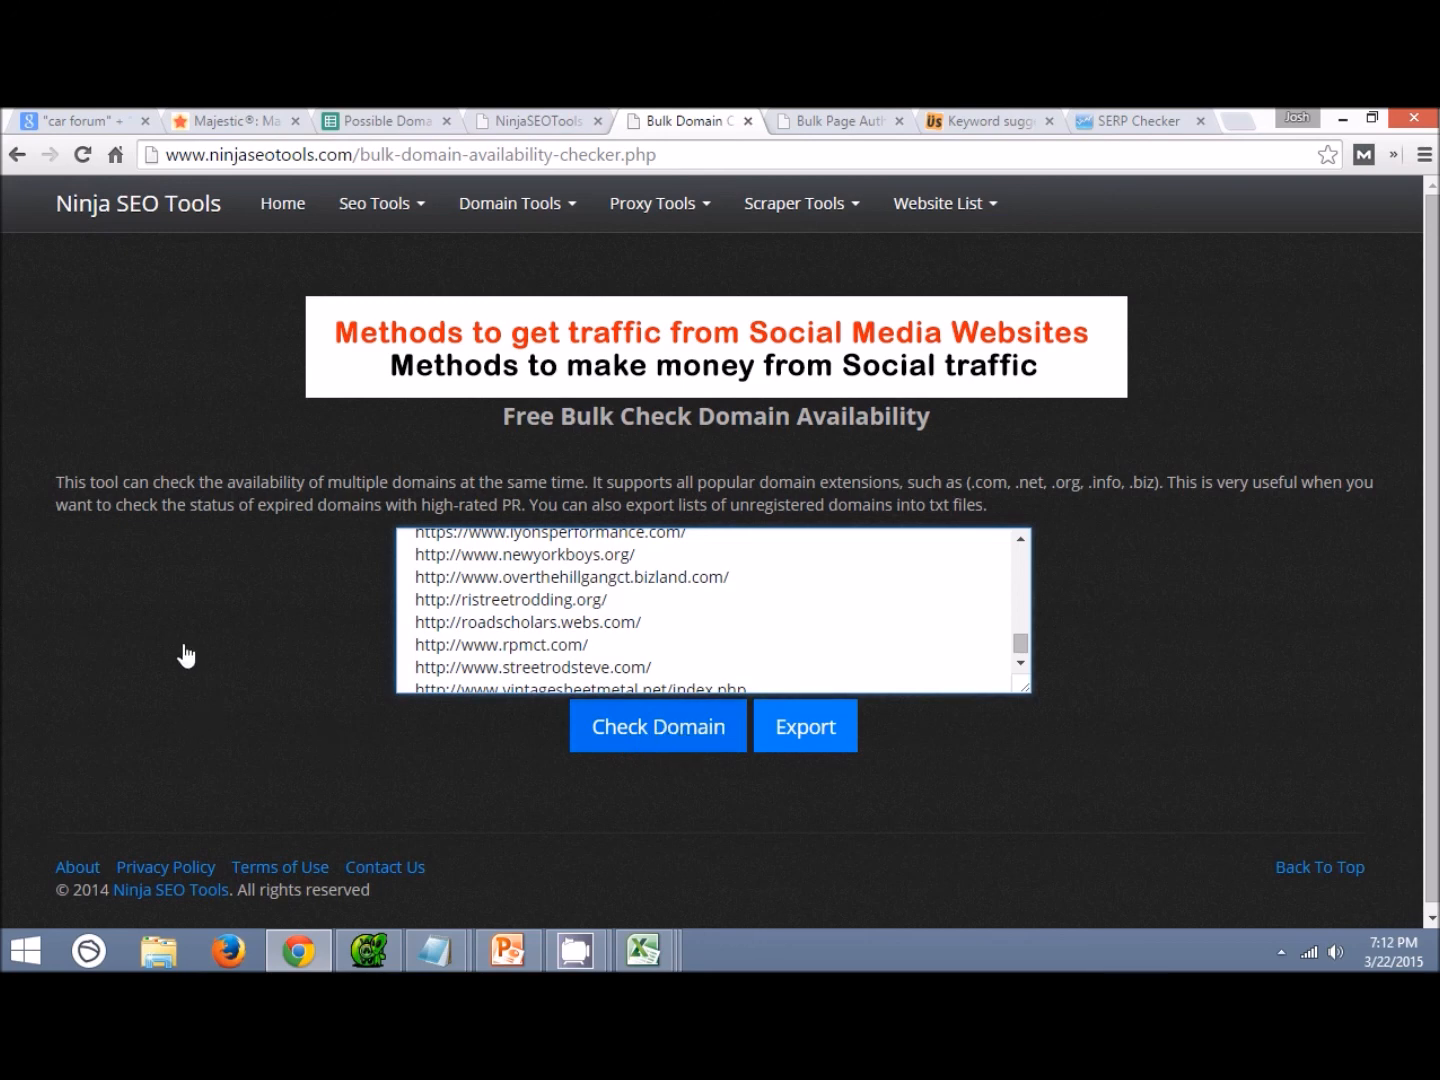
scroll(212, 600, down, 5)
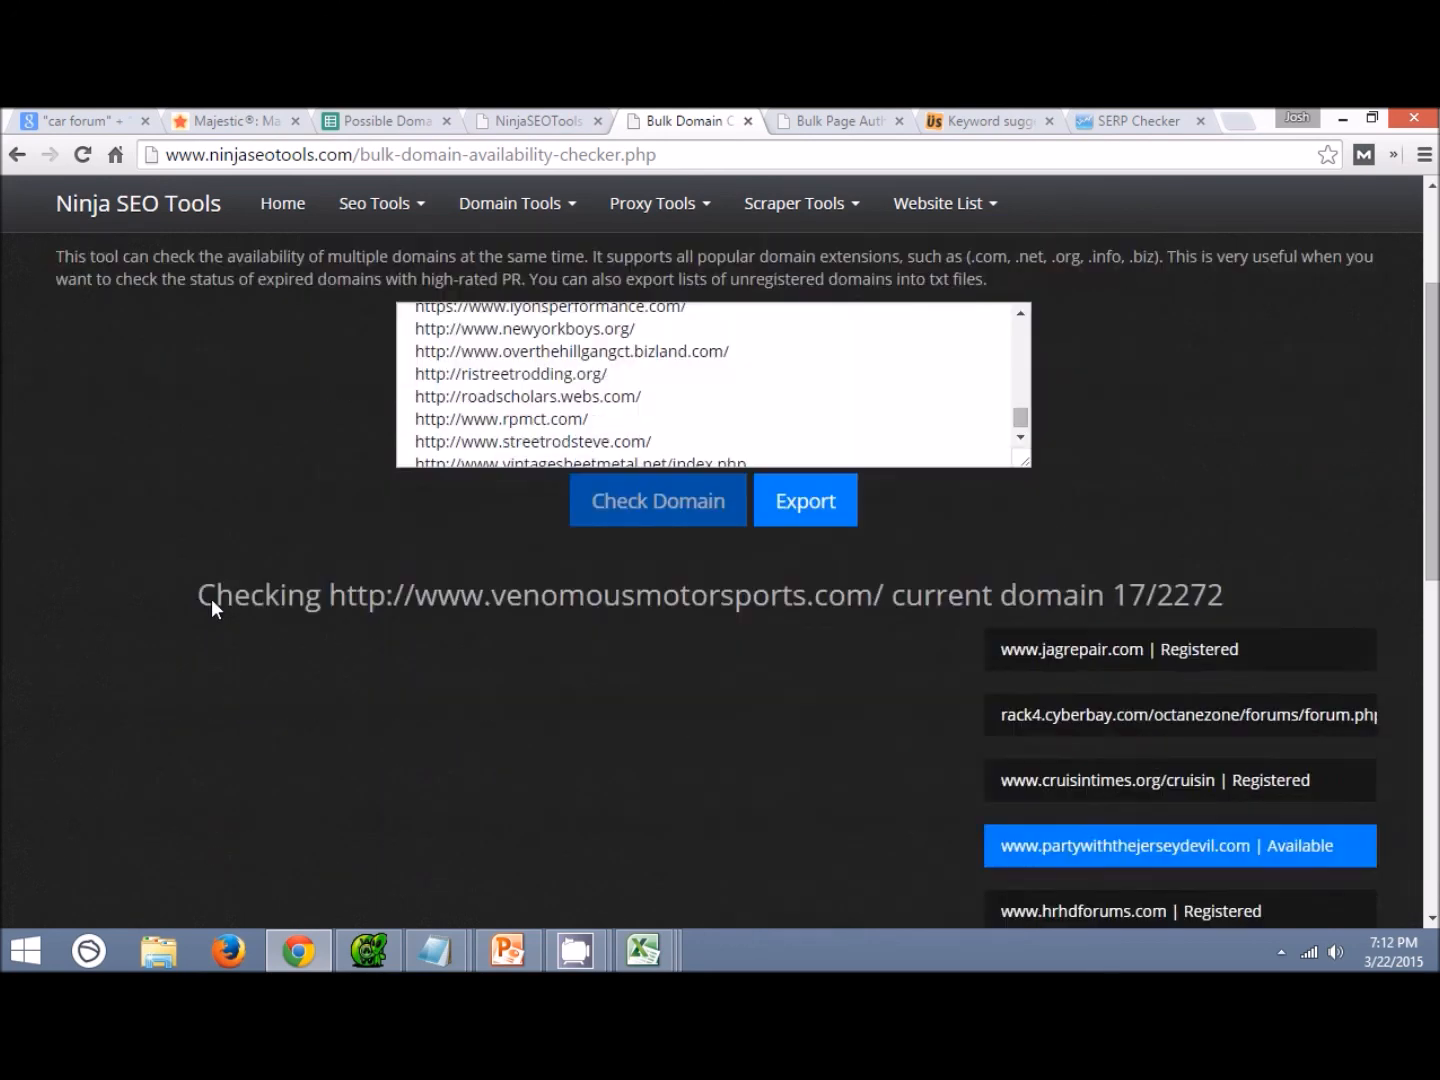
scroll(218, 612, up, 5)
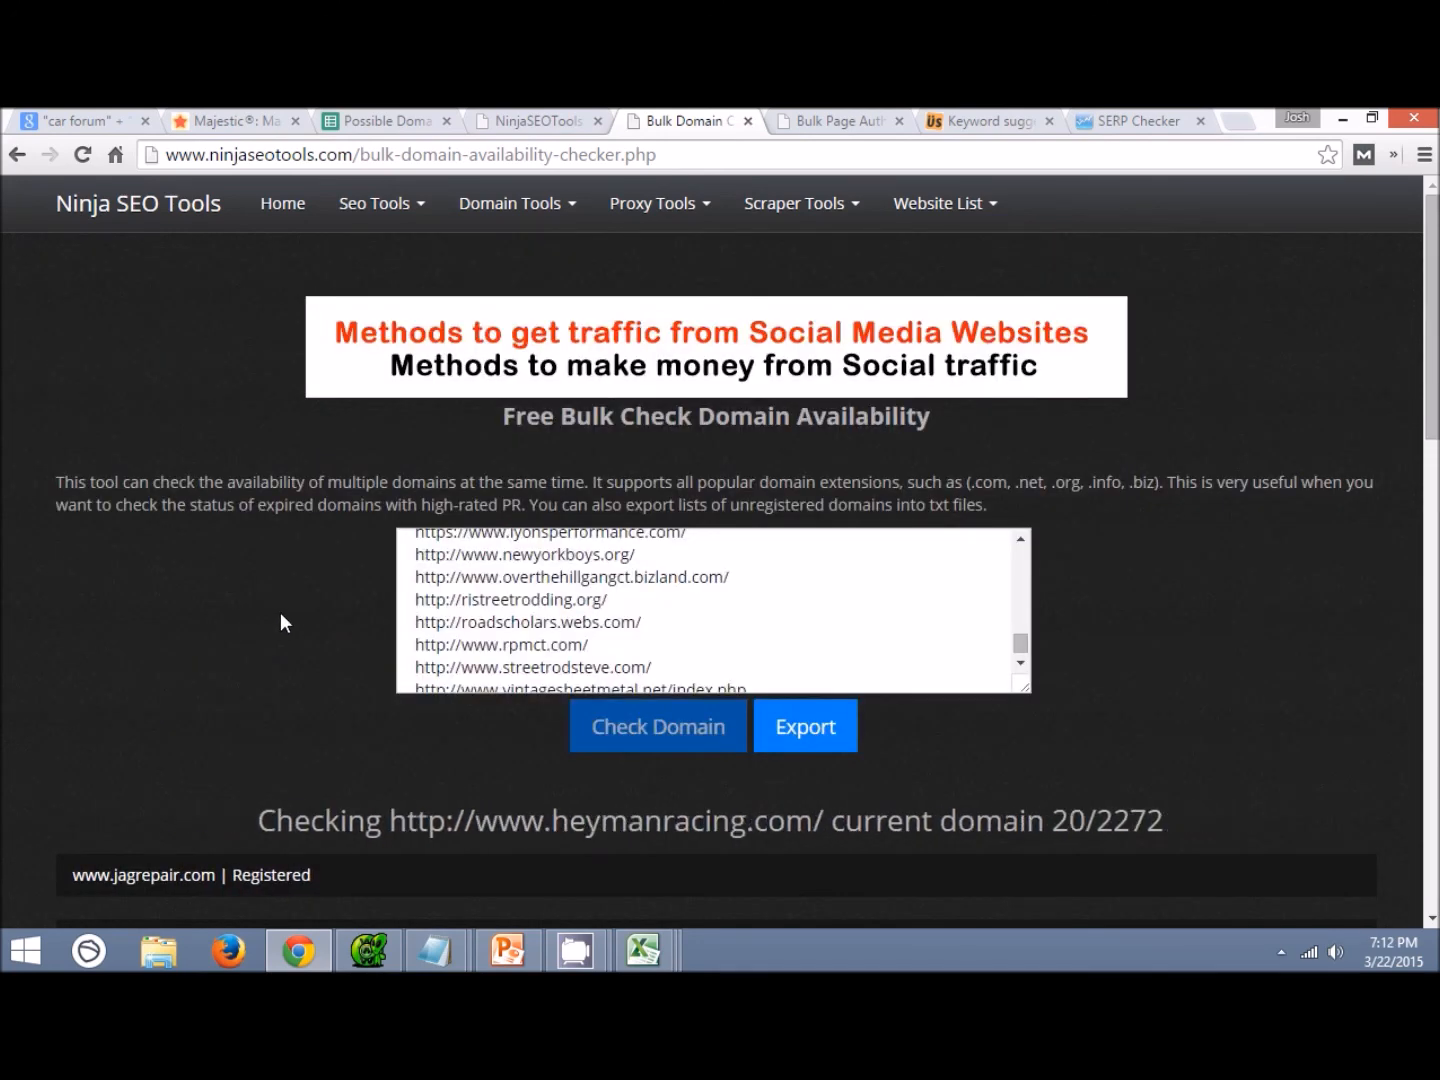
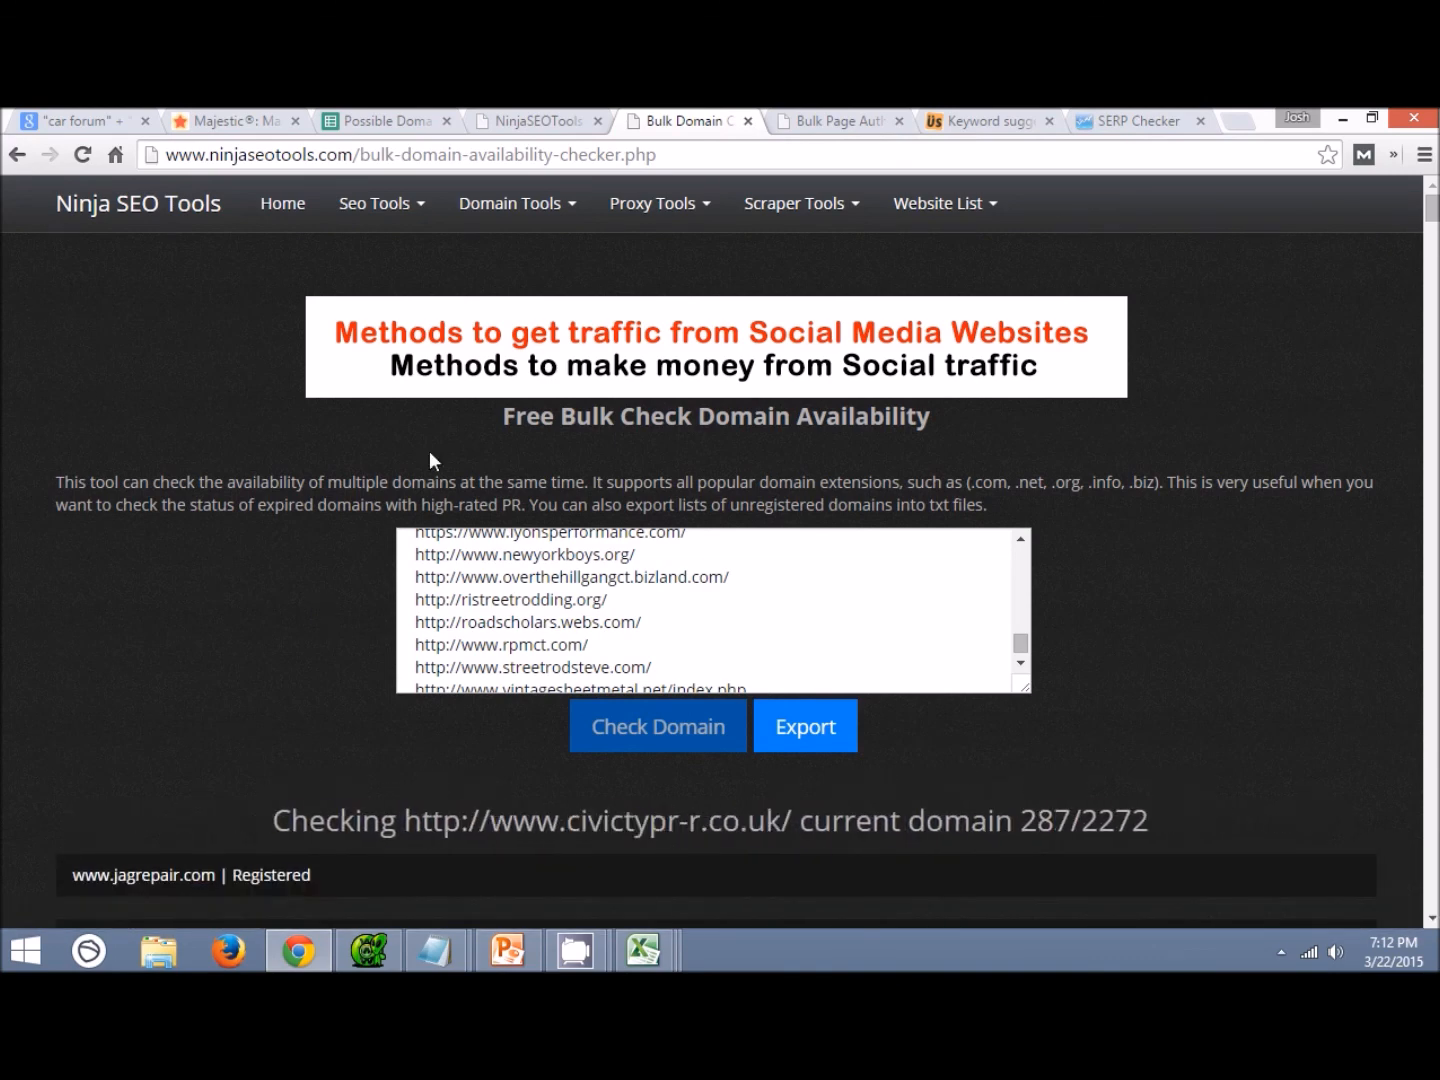
Look over the Bulk Page Authority and Domain Authority Checker page on Ninja SEO Tools.
click(770, 118)
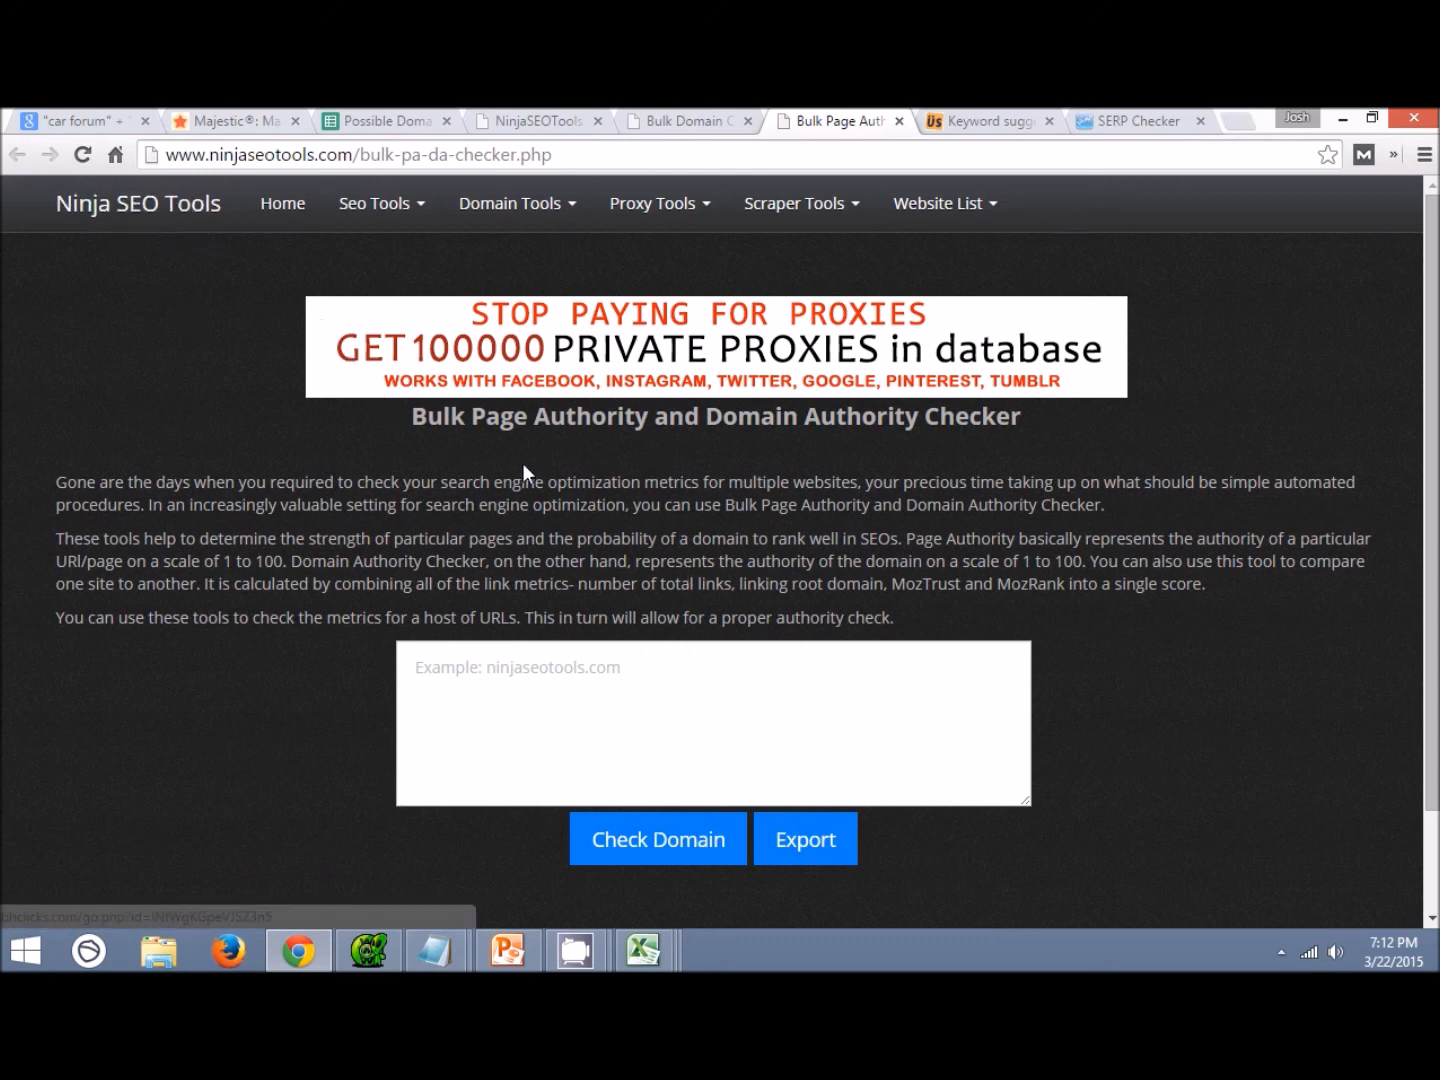
scroll(645, 481, down, 3)
scroll(617, 627, up, 3)
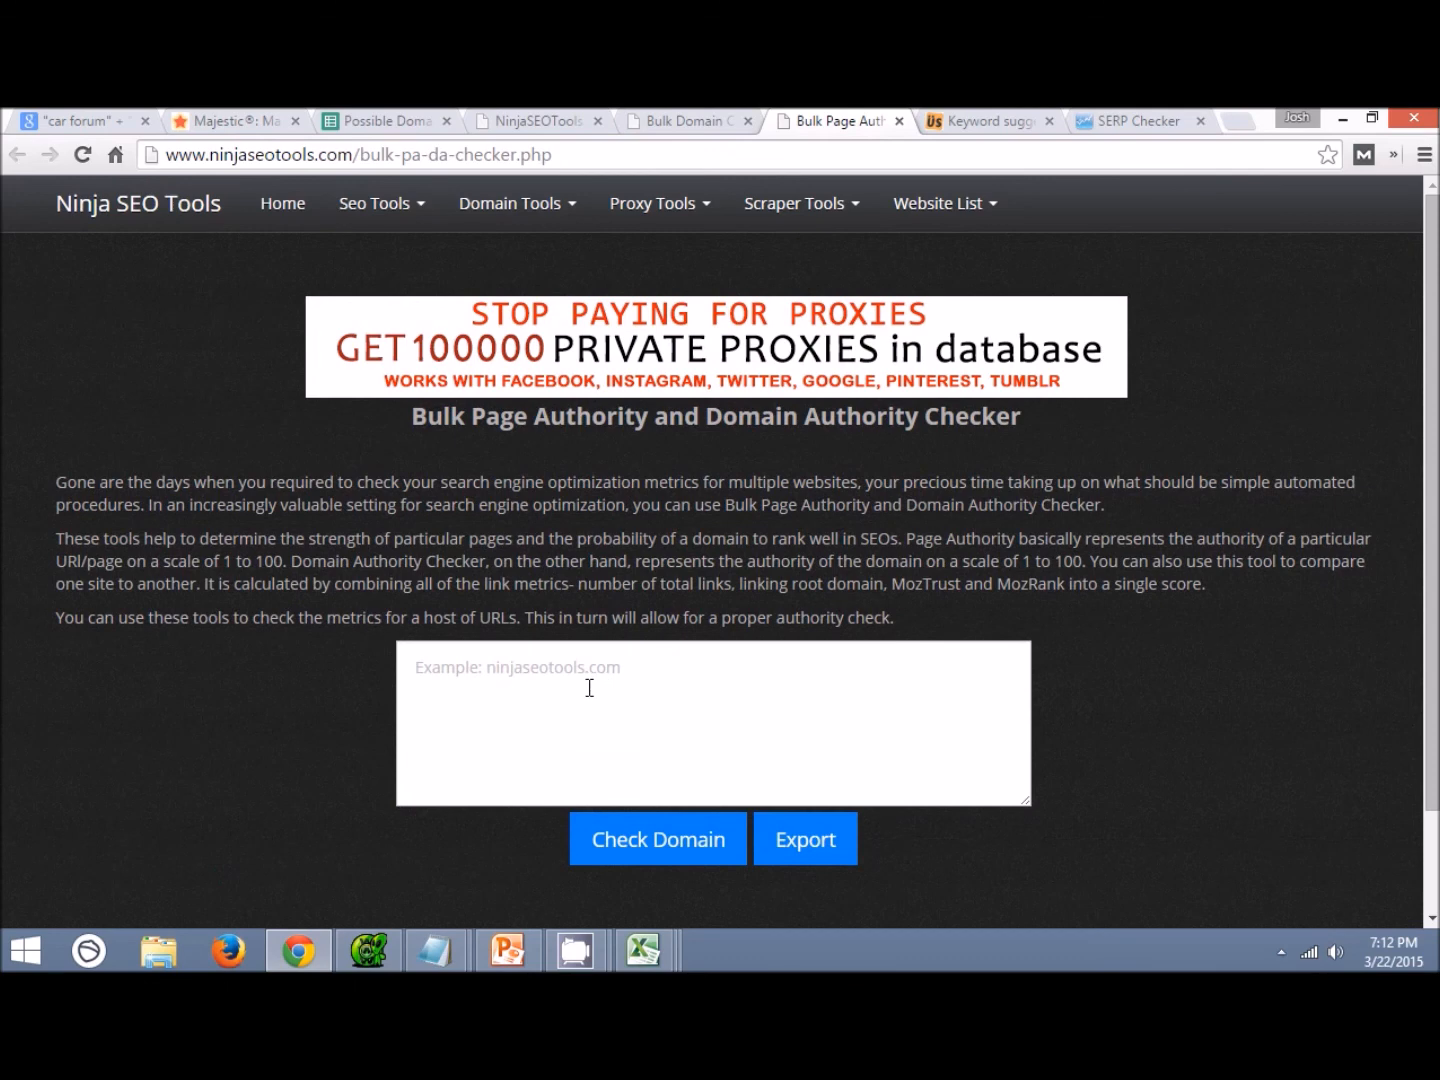
Open Majestic's Bulk Backlinks tool from its link map tools.
click(255, 121)
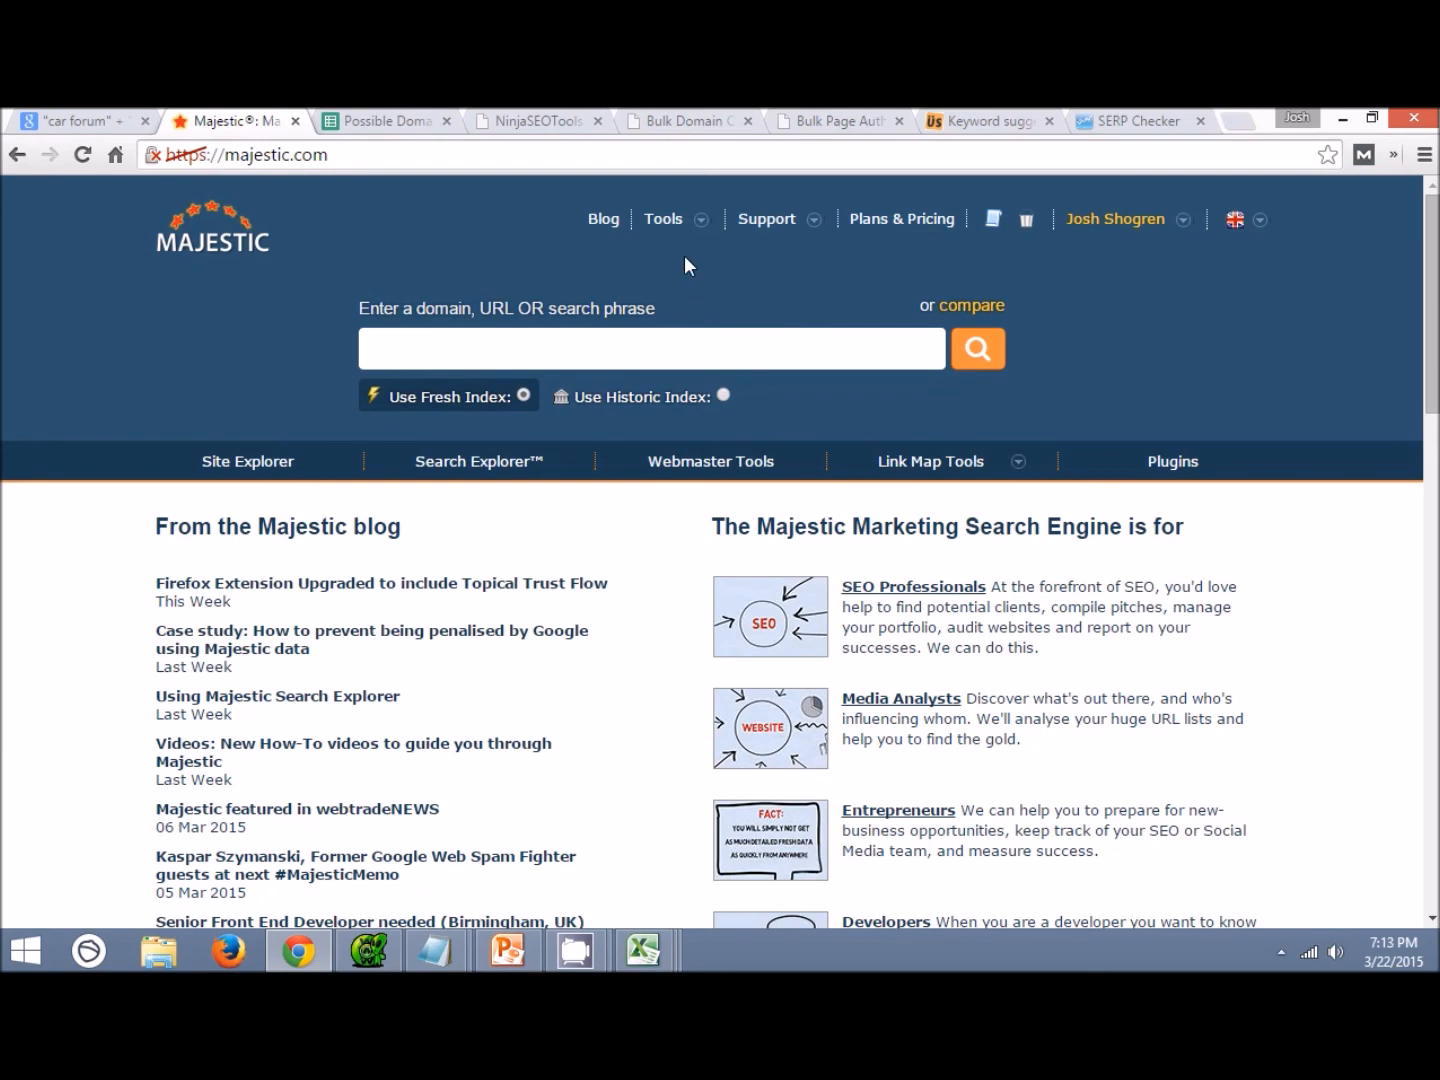
click(665, 220)
mouse_move(741, 391)
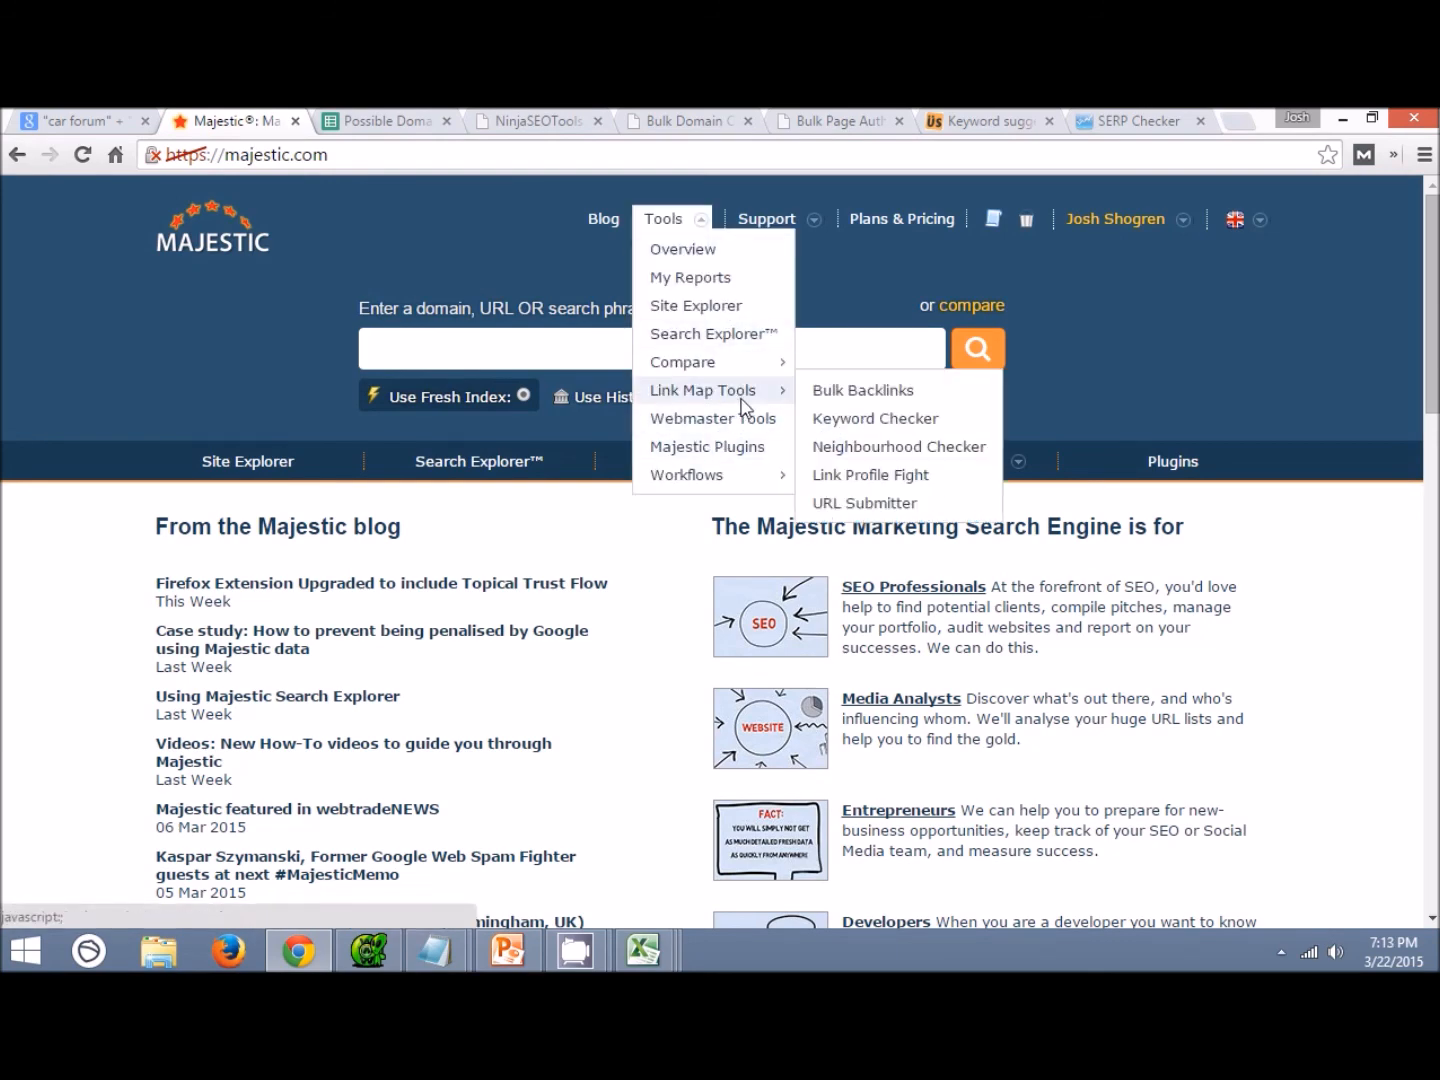
click(826, 399)
Revisit the Page Authority and Domain Authority checker and return to the running domain availability check.
click(655, 118)
click(841, 120)
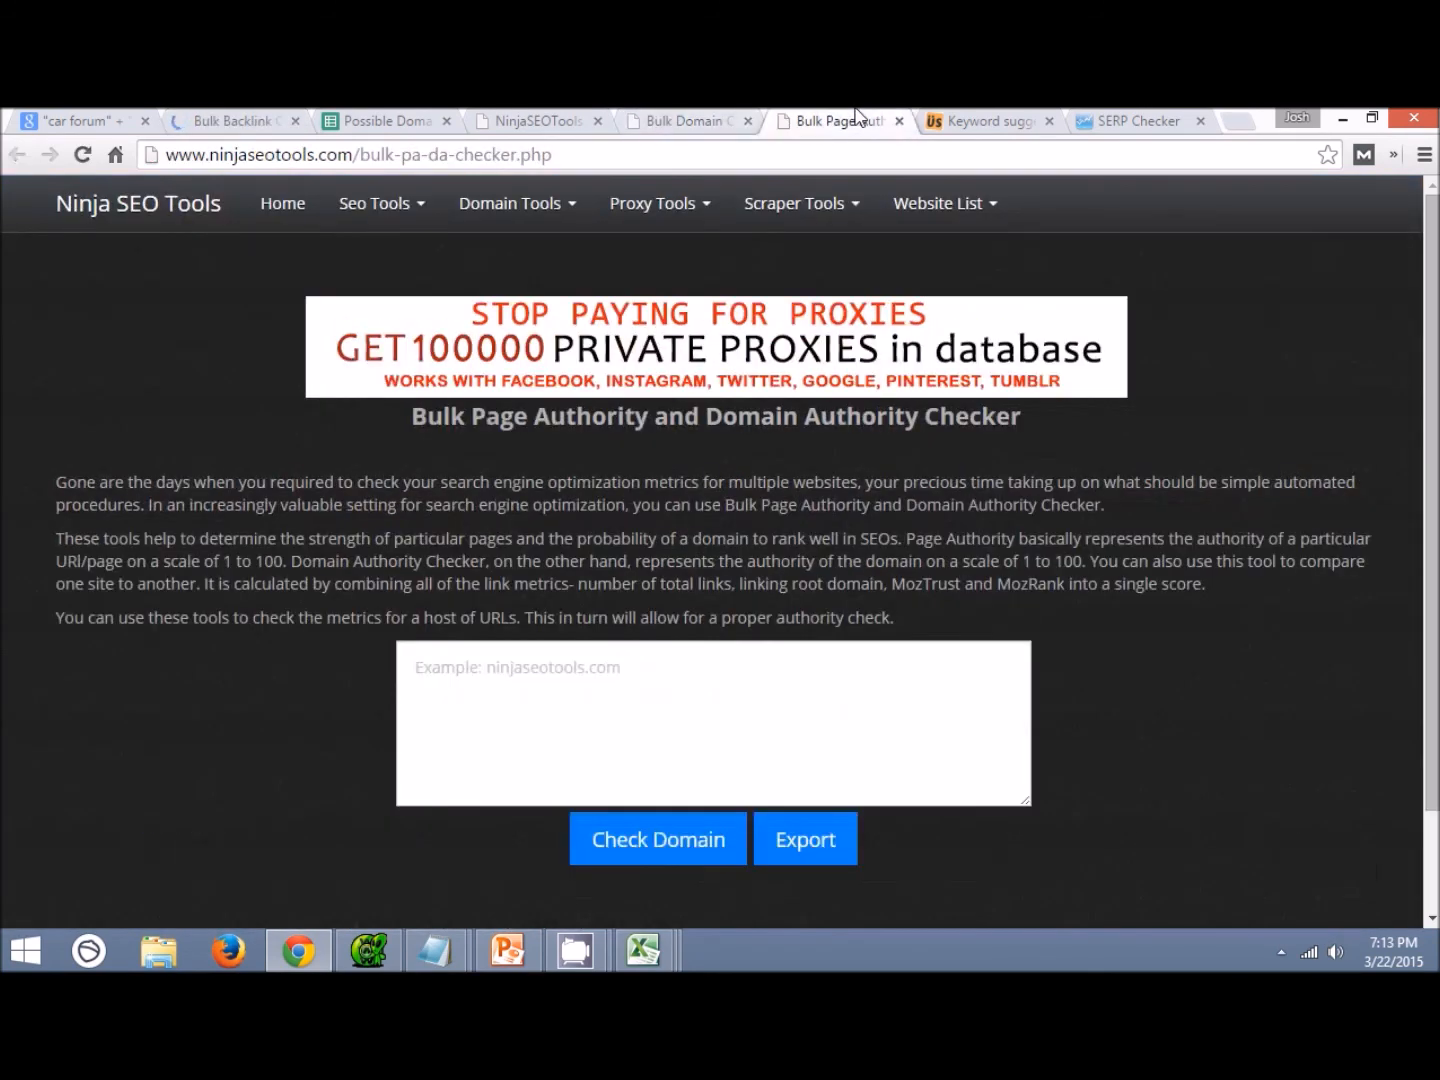
click(631, 669)
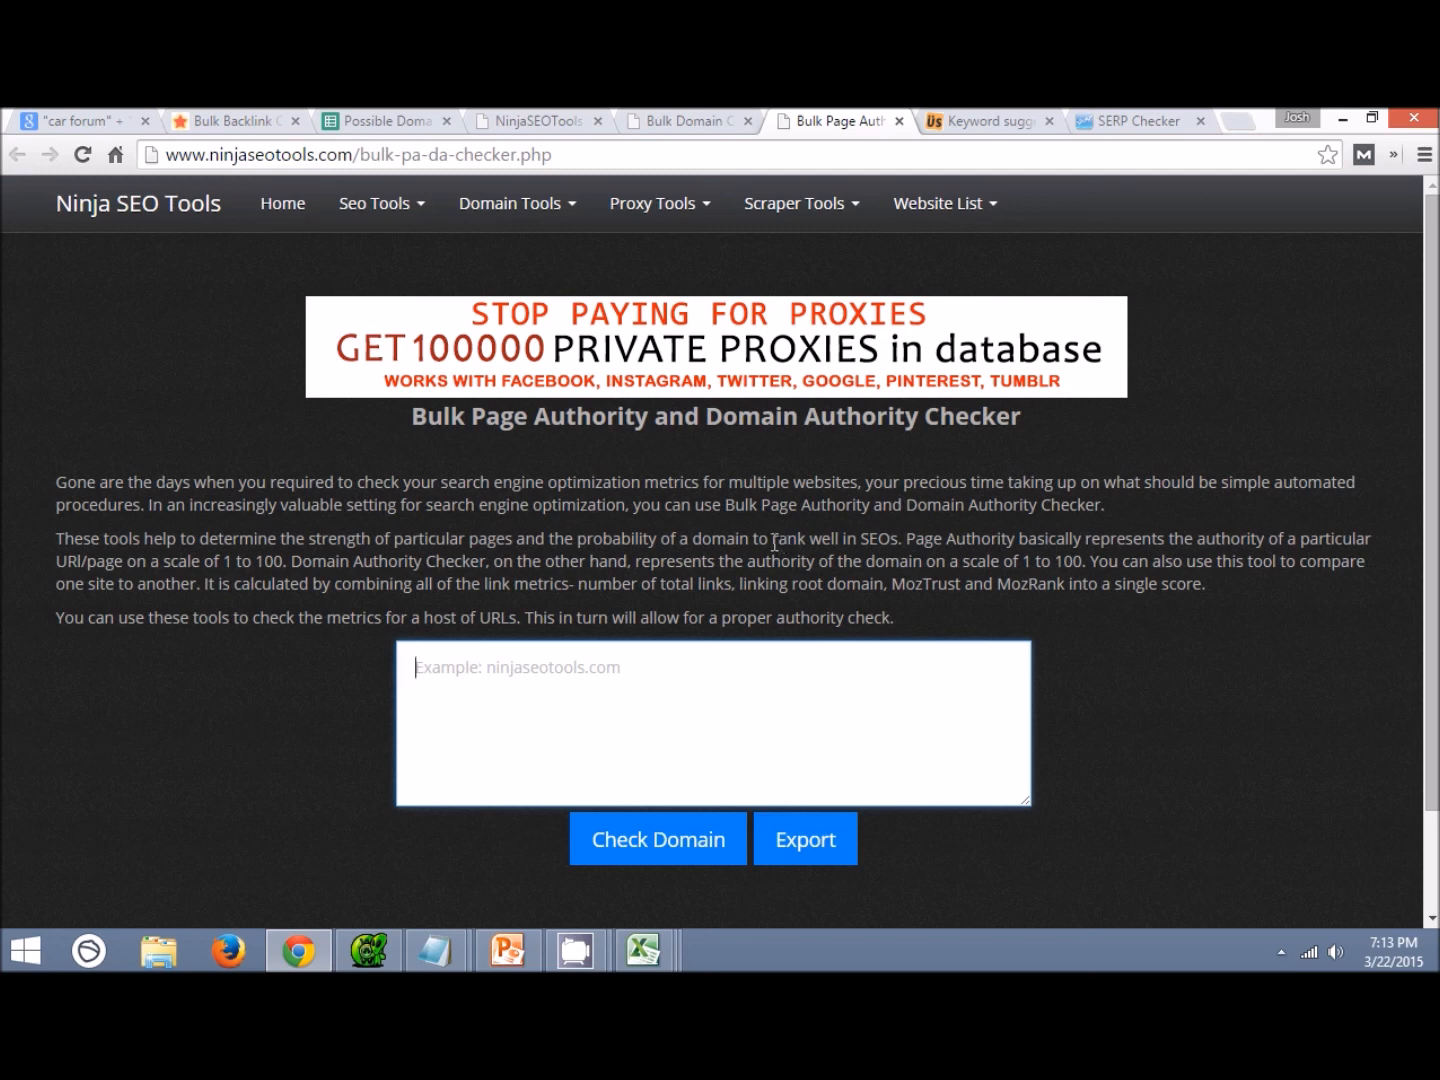
click(690, 121)
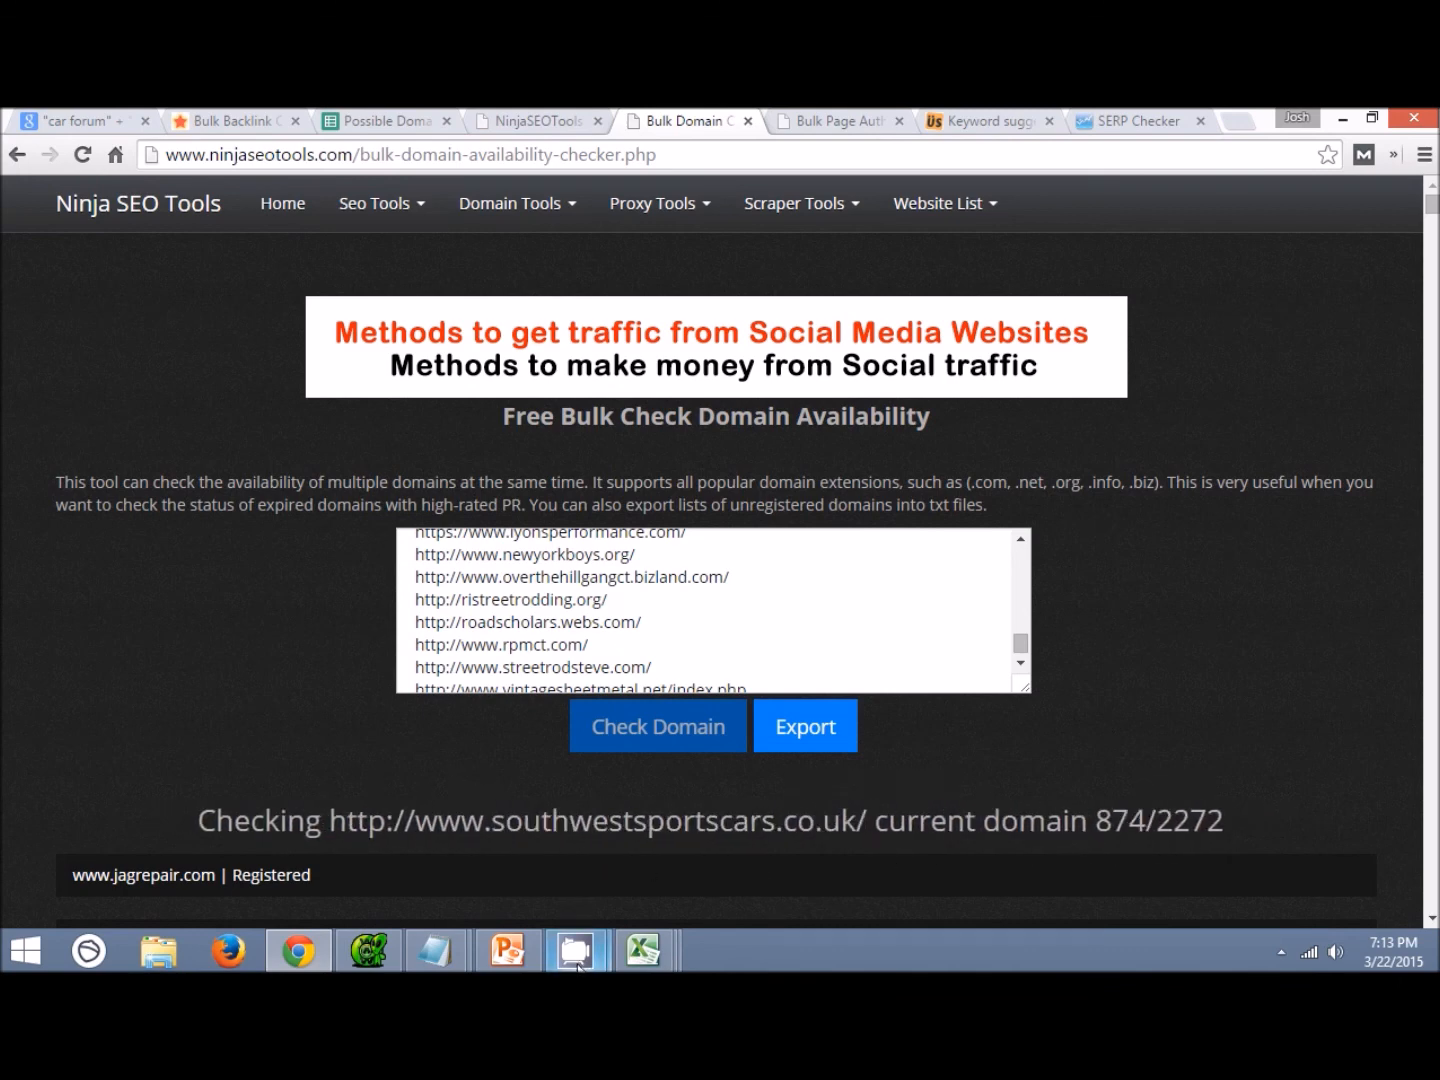
mouse_move(575, 950)
click(421, 790)
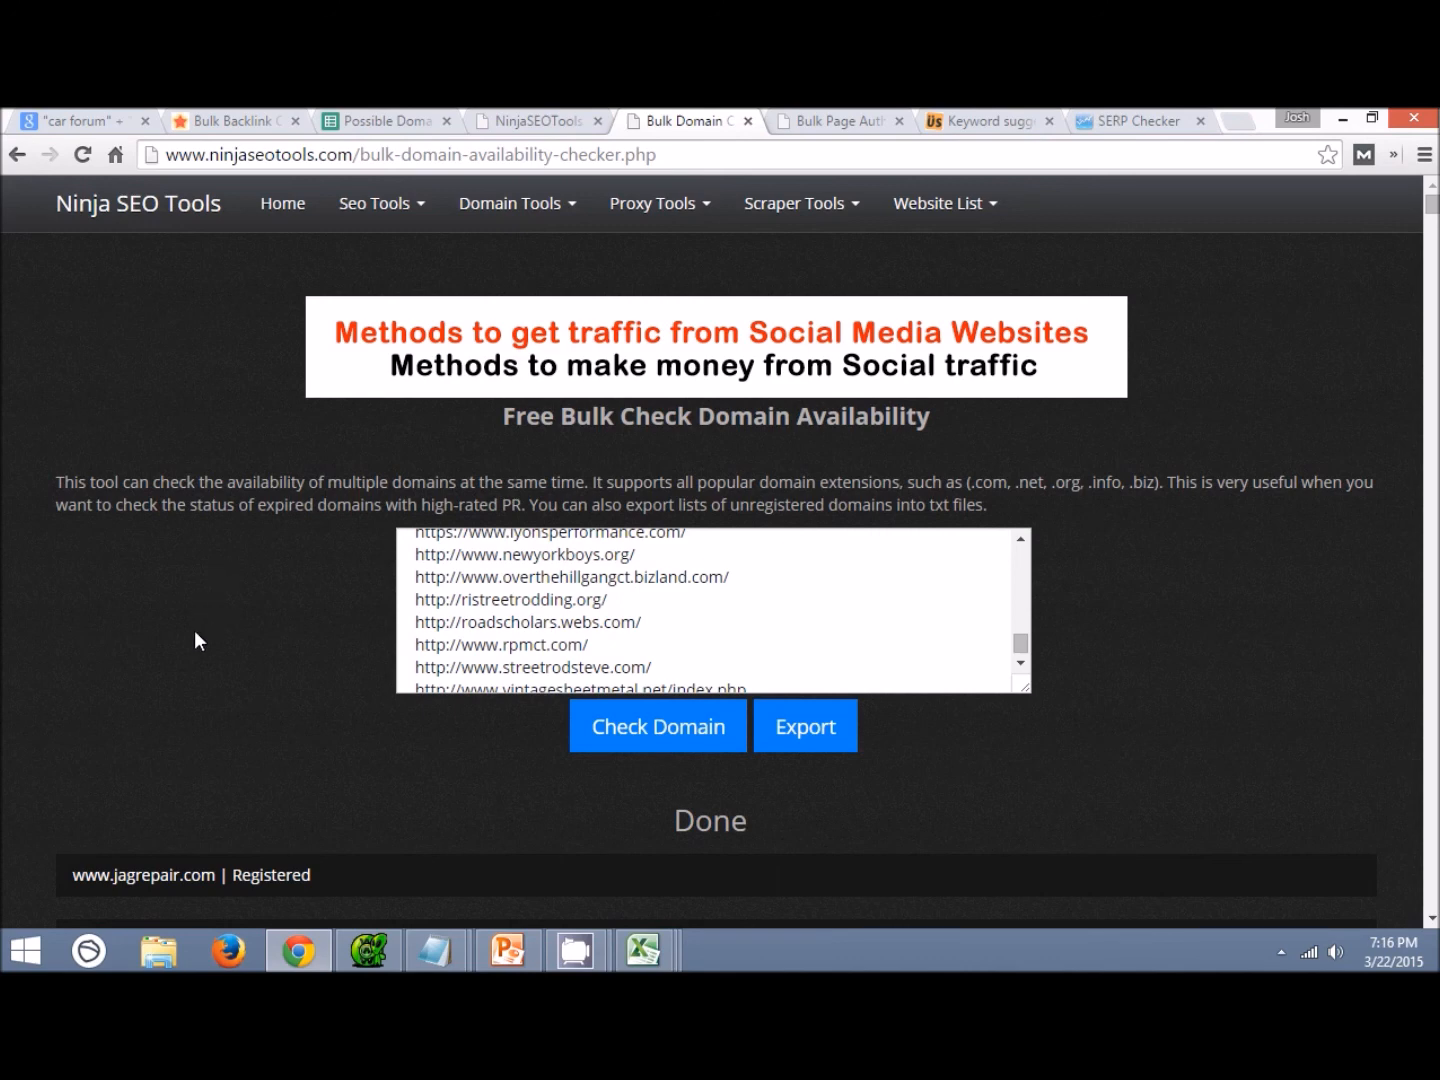
Export the available domains from the finished availability check and open the downloaded text file.
drag(671, 821, 789, 824)
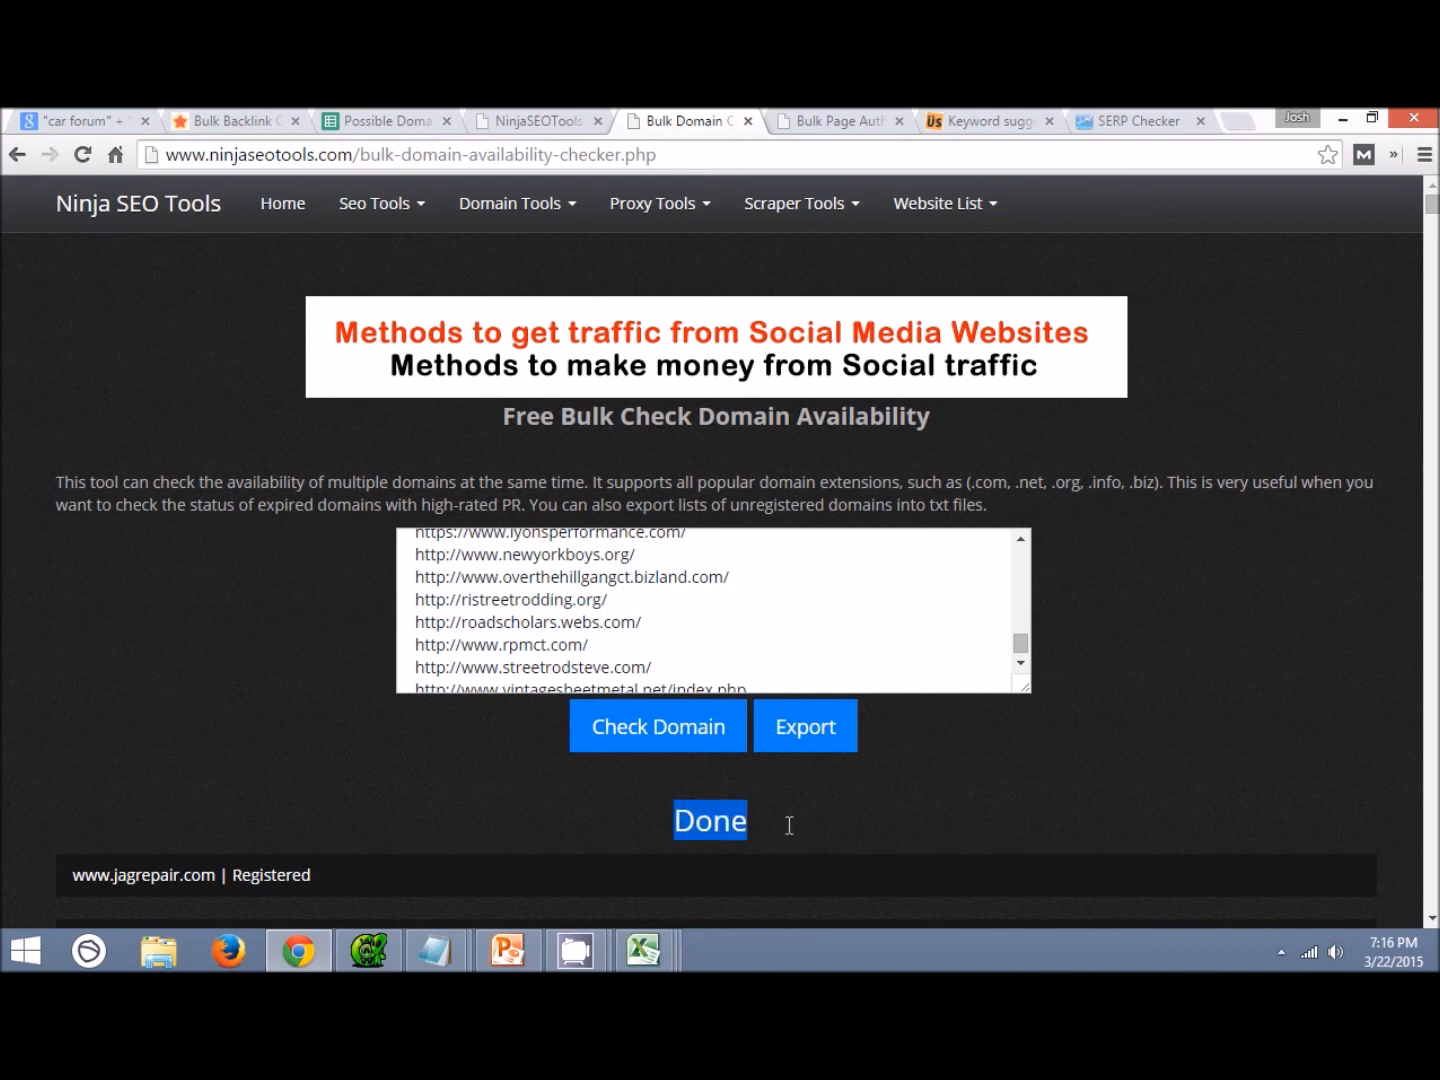
click(787, 823)
click(800, 736)
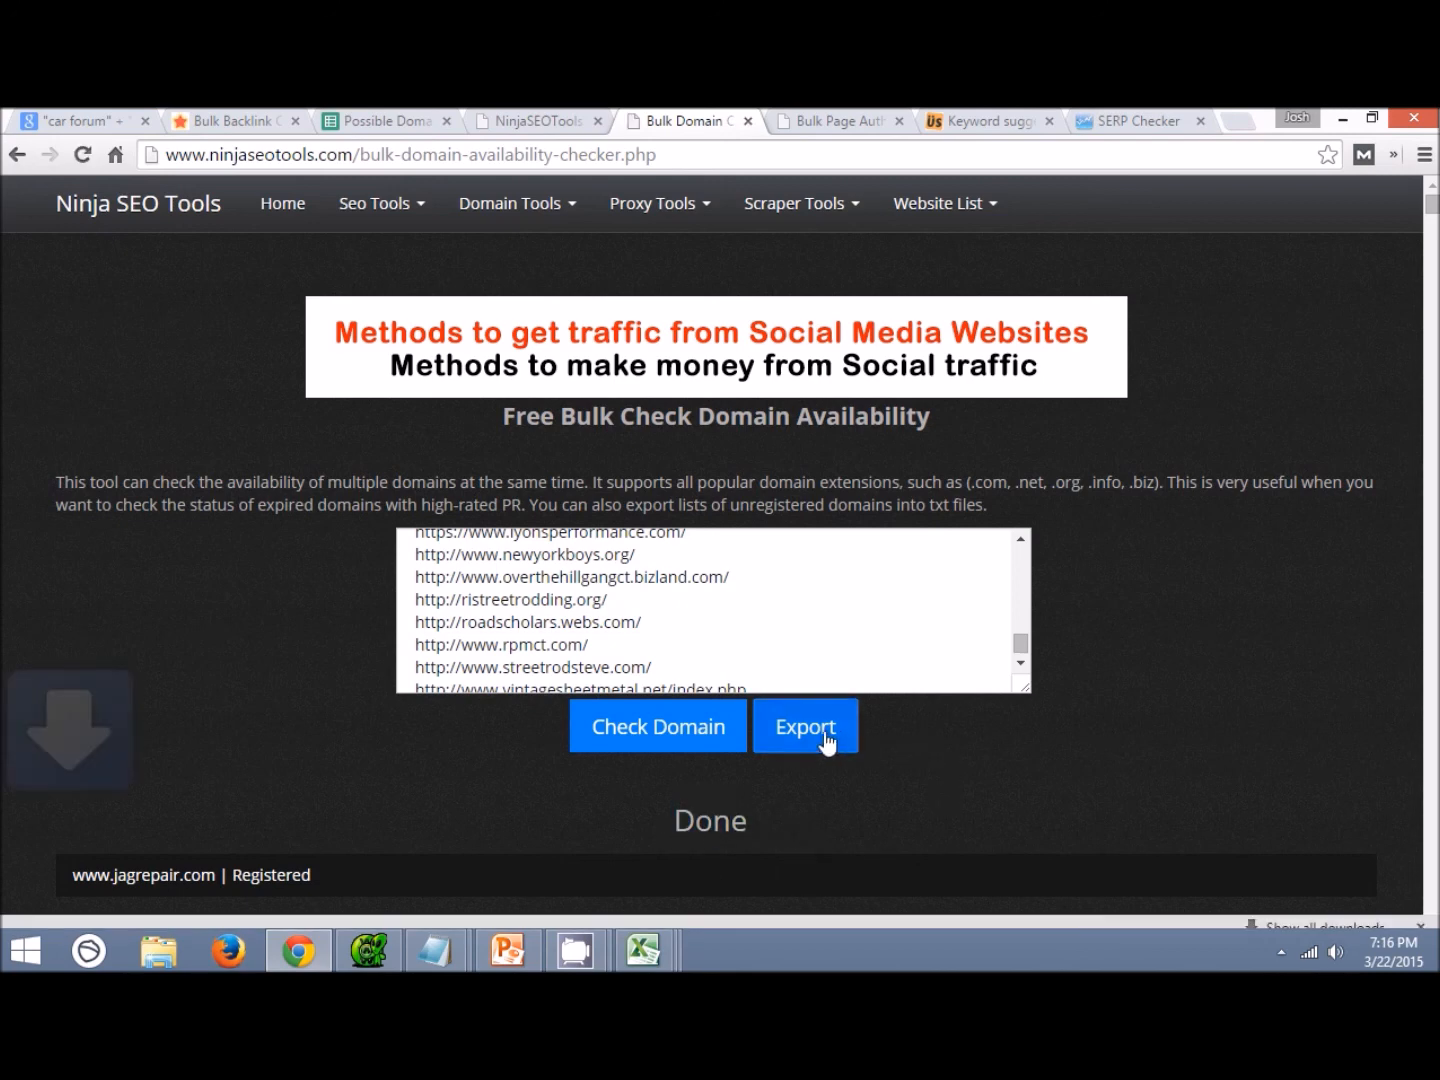
click(120, 904)
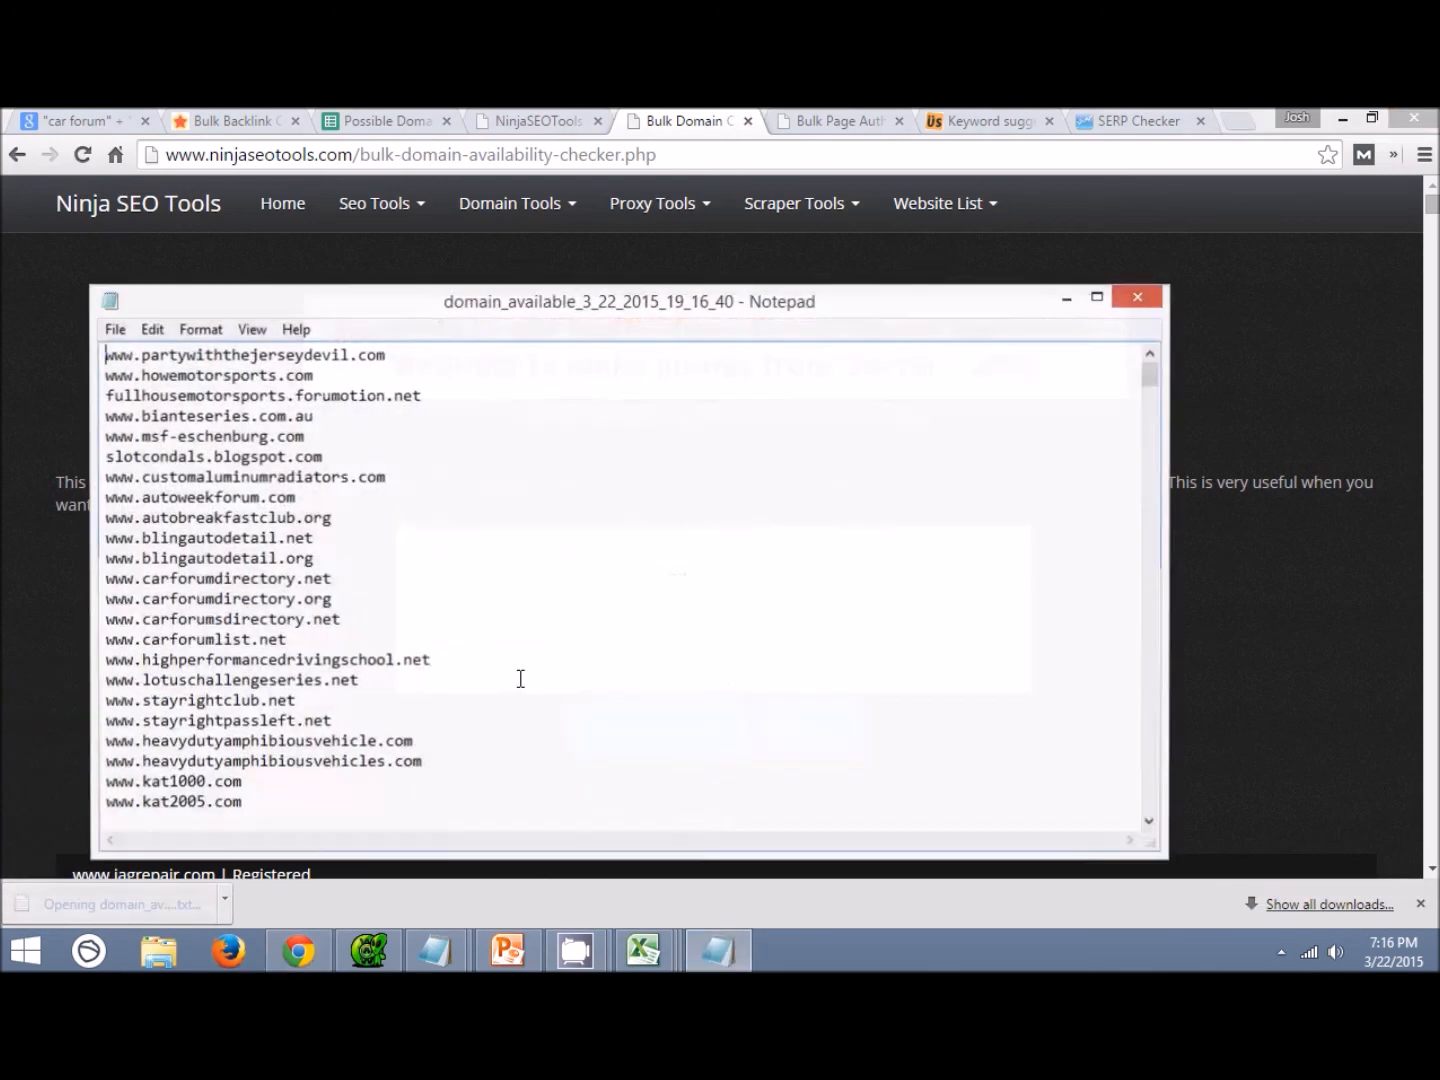
Select and copy the entire list of available domains in the exported text file.
mouse_move(1150, 376)
mouse_down()
mouse_move(1151, 812)
mouse_move(1150, 352)
mouse_up()
click(648, 422)
click(113, 329)
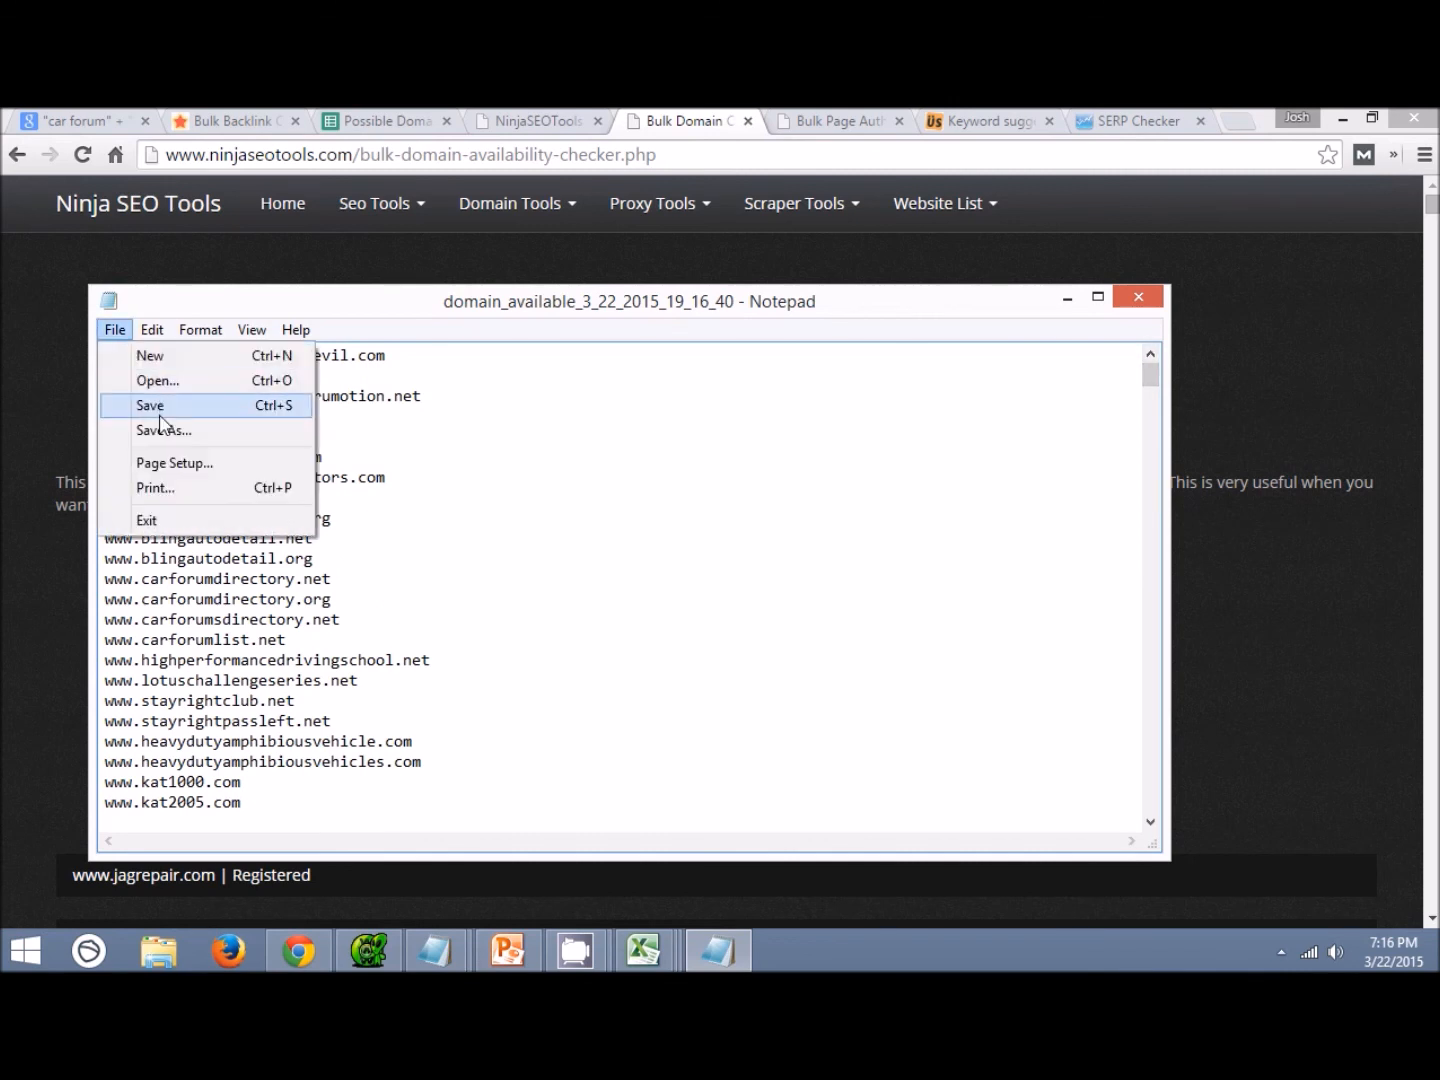
click(524, 419)
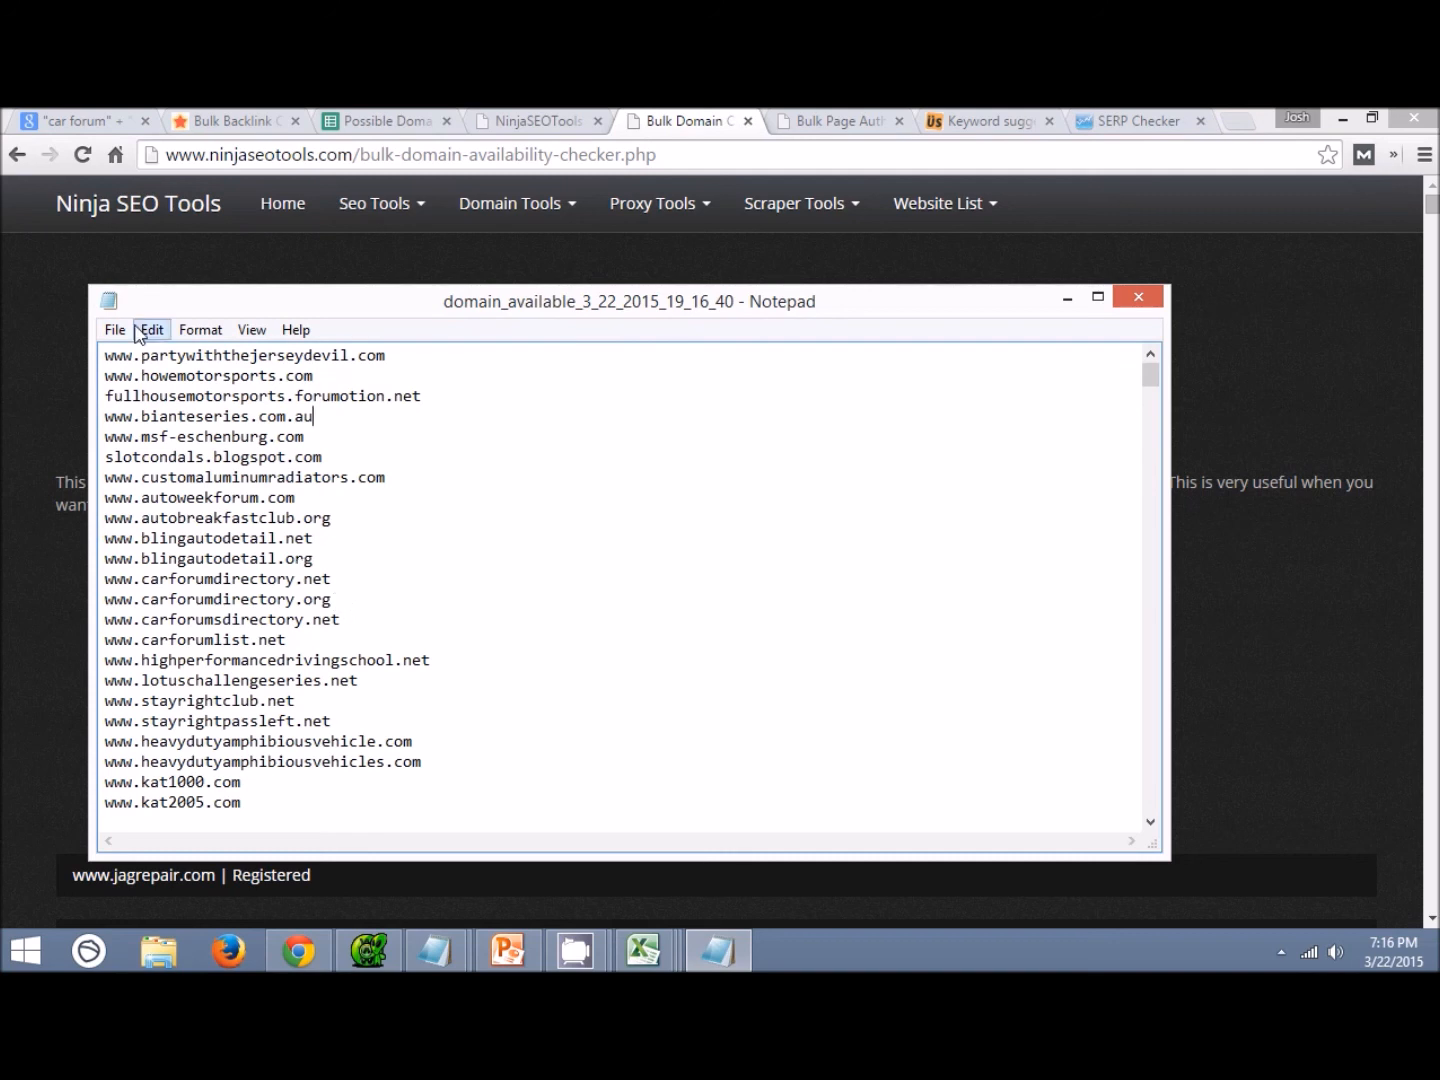
key(ctrl+a)
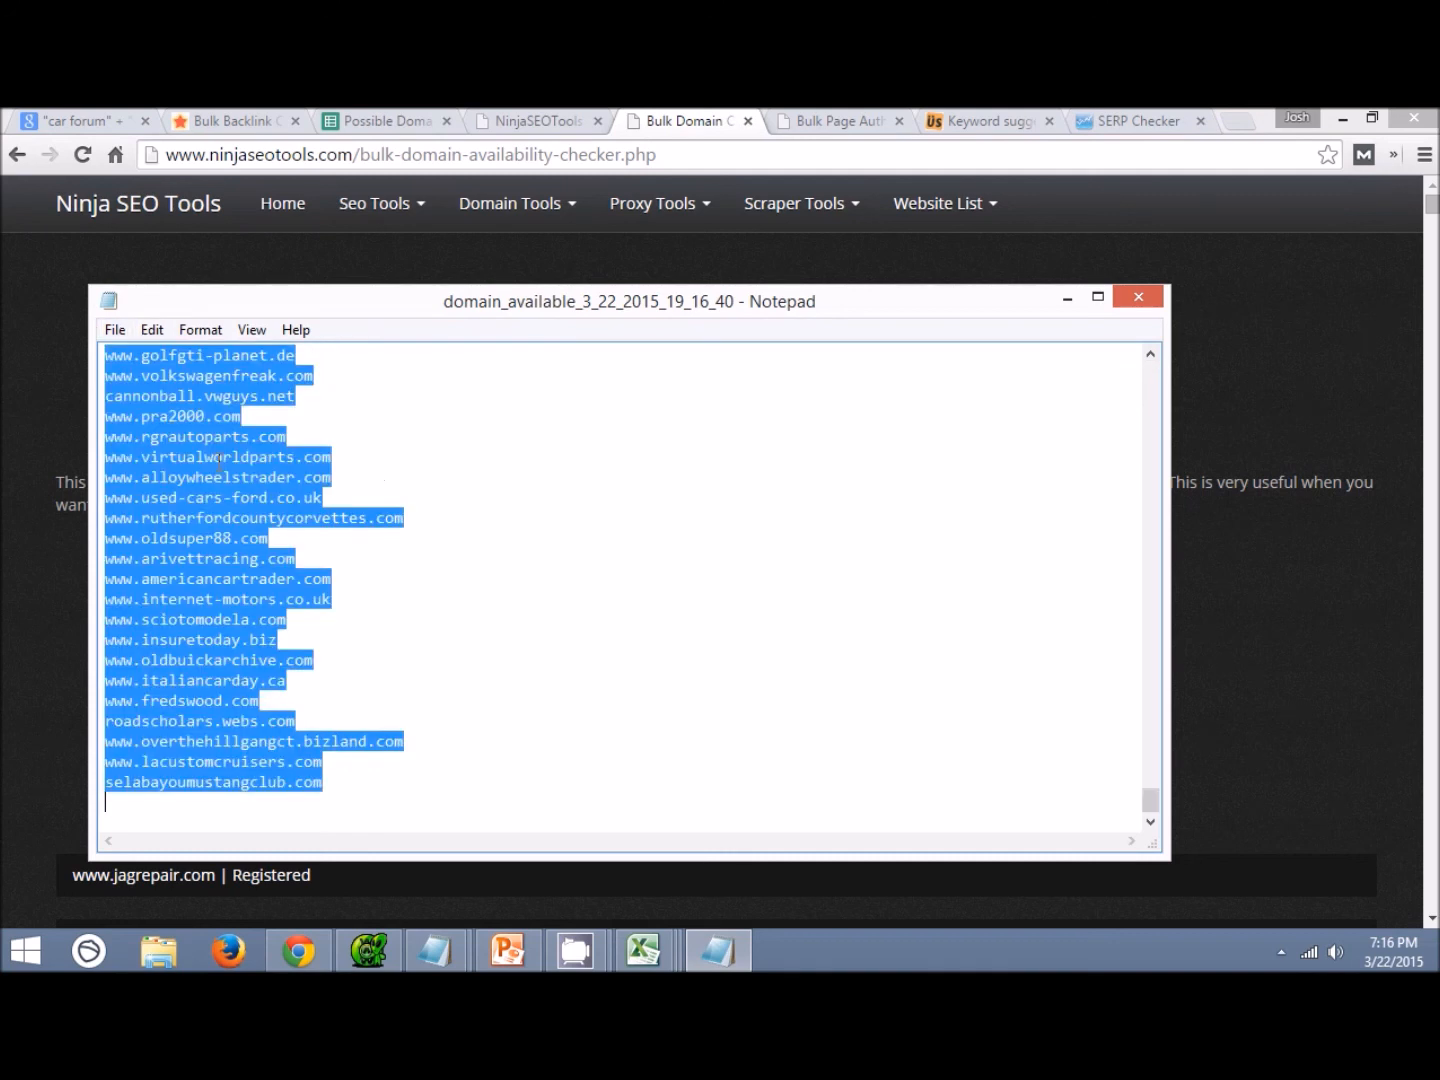
Switch to the car clubs workbook in Excel, add a new sheet, and paste the available domains starting at A2.
click(643, 949)
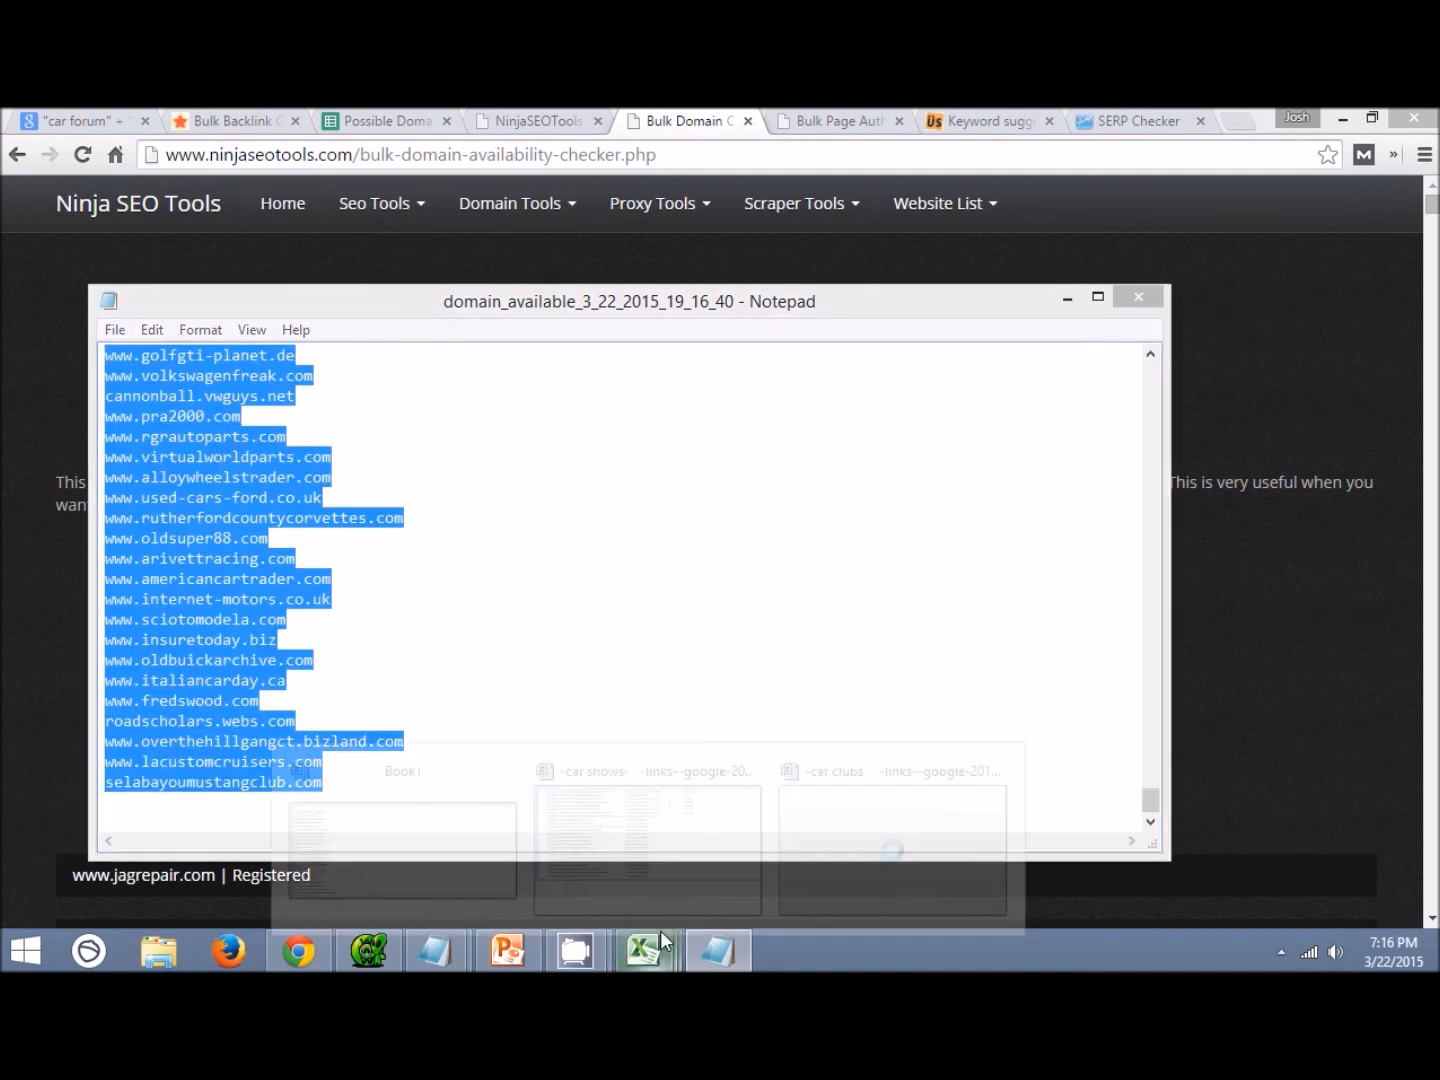
click(828, 879)
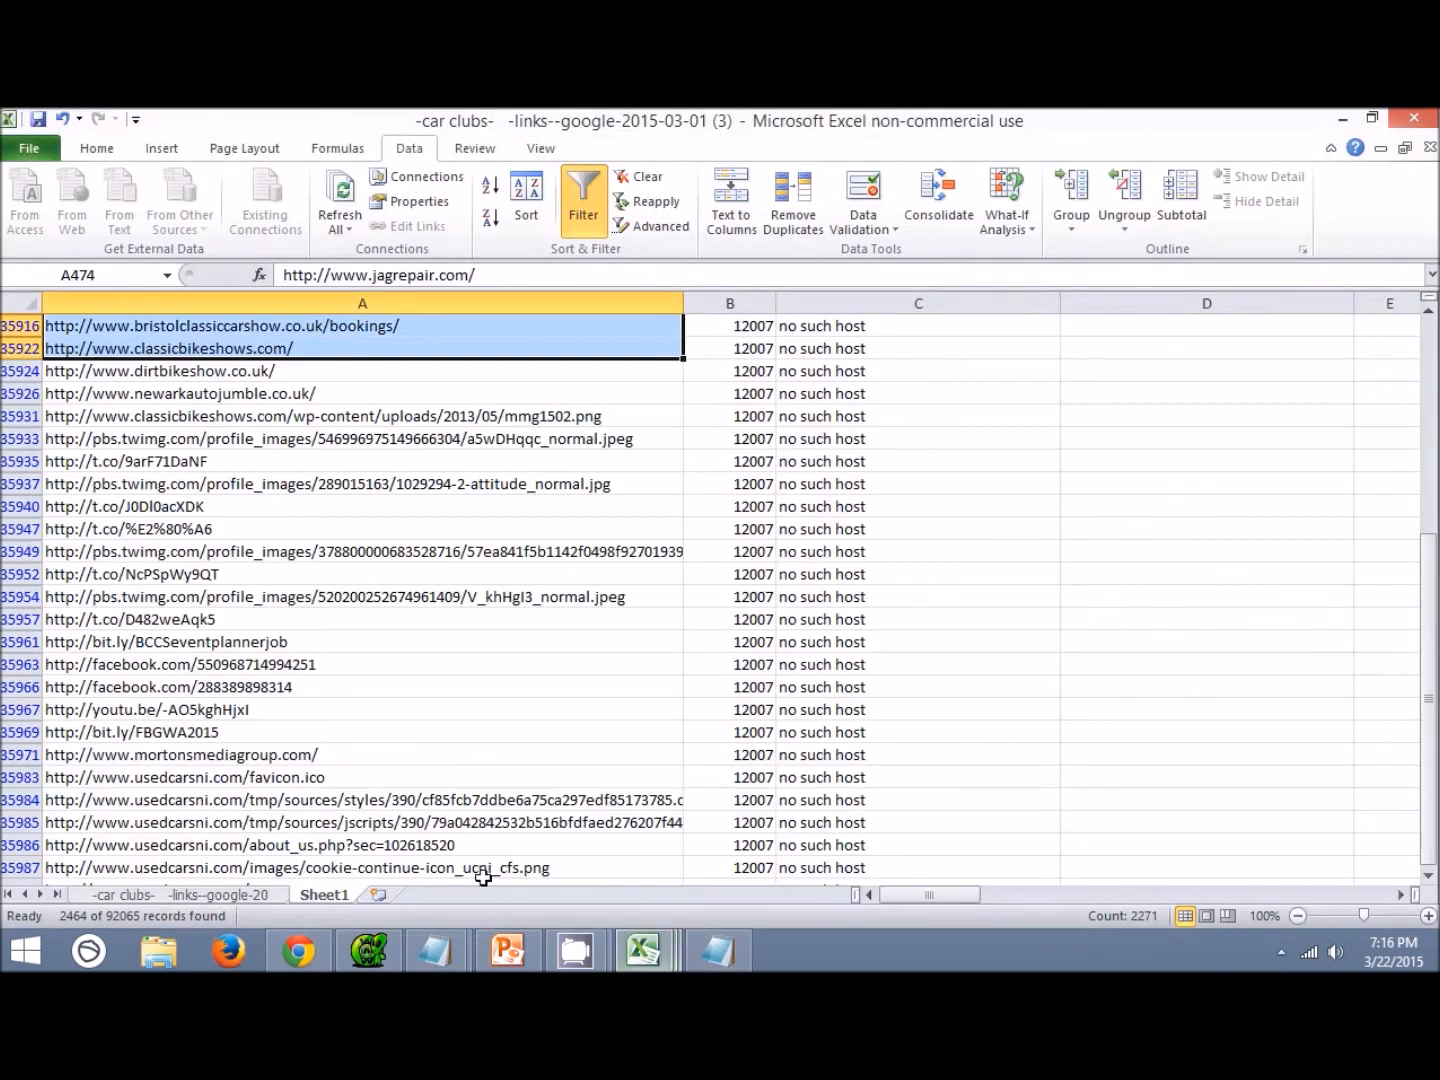
click(383, 896)
click(85, 350)
key(ctrl+v)
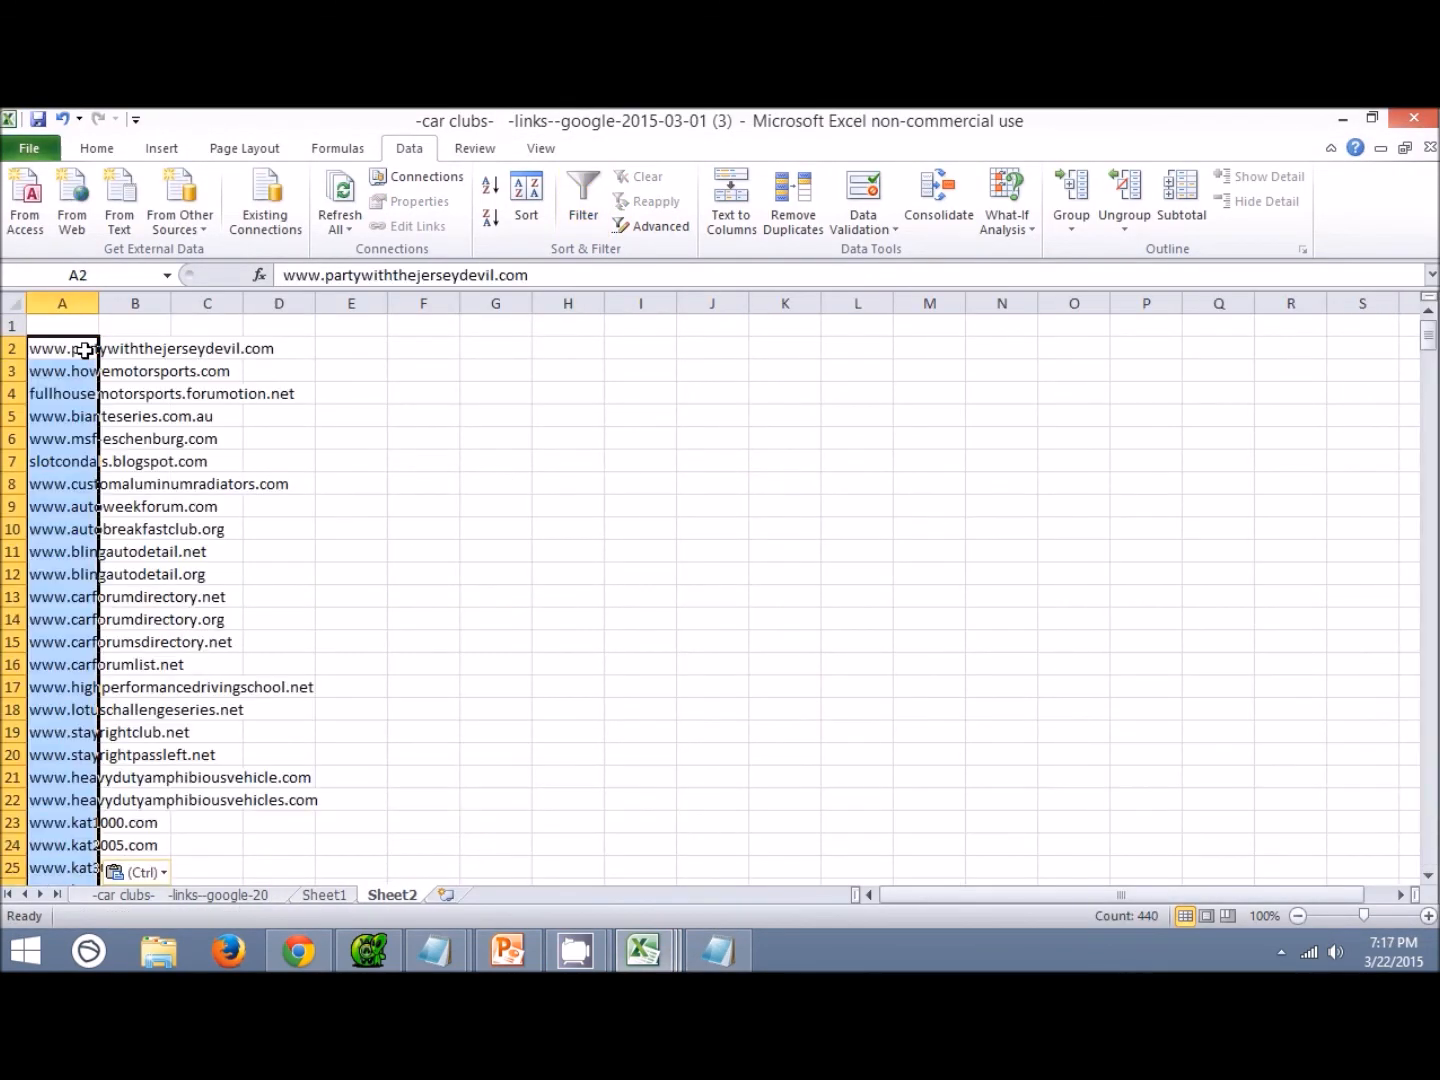
Run Remove Duplicates on the pasted domains in column A without treating the first row as headers.
click(791, 200)
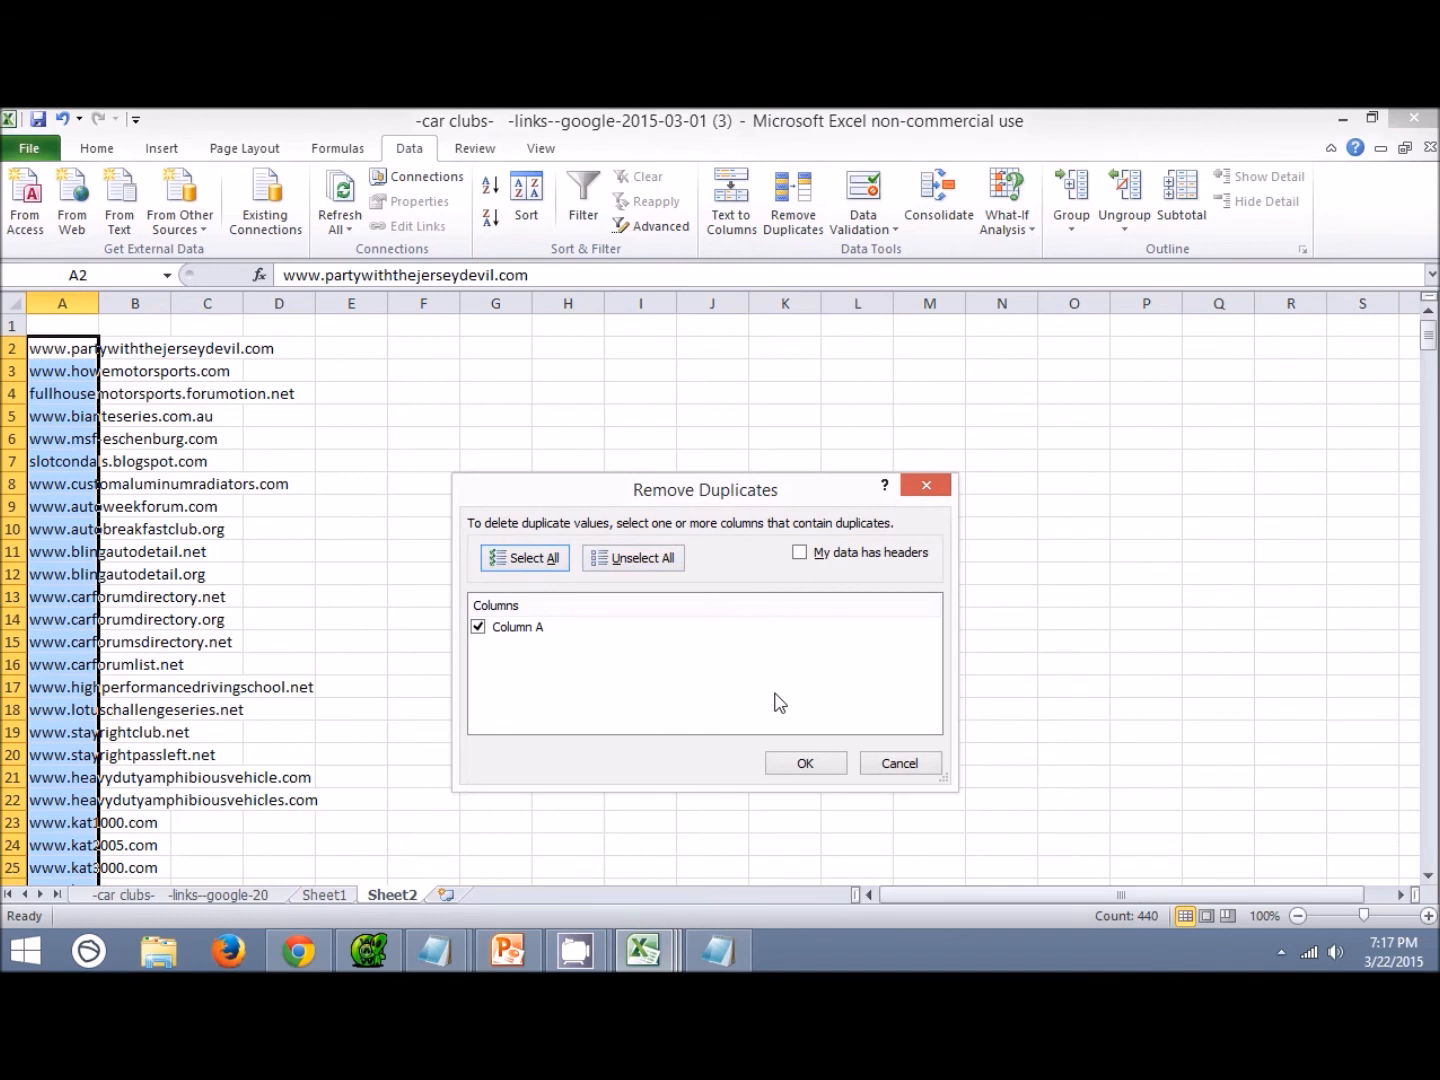
click(799, 756)
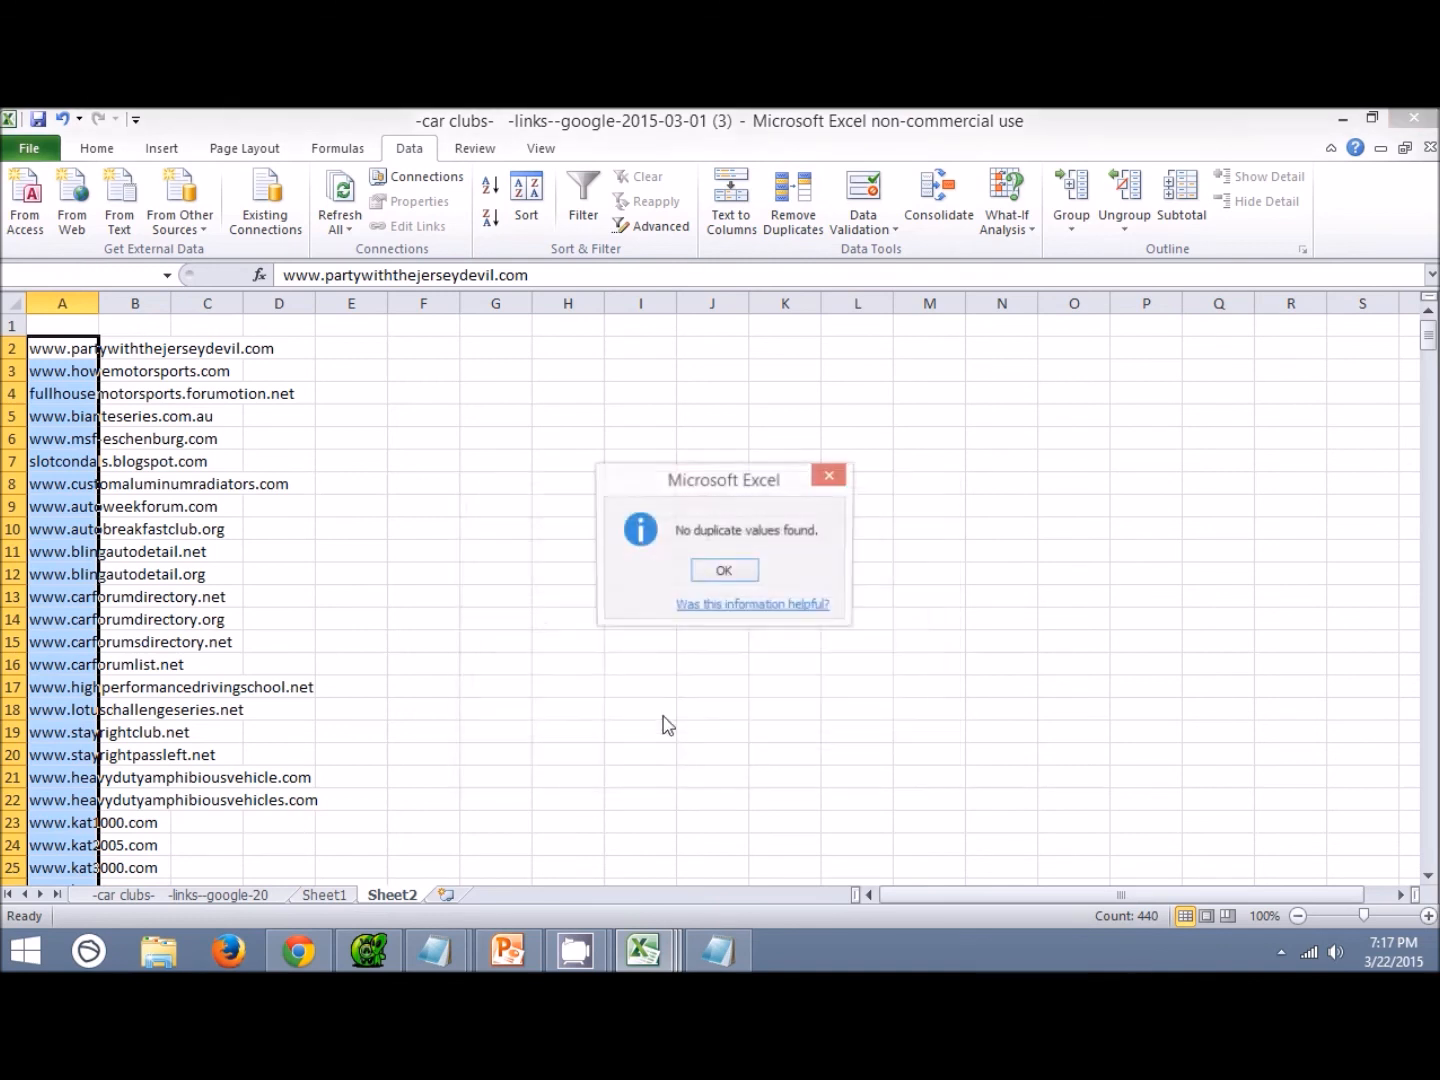
click(715, 570)
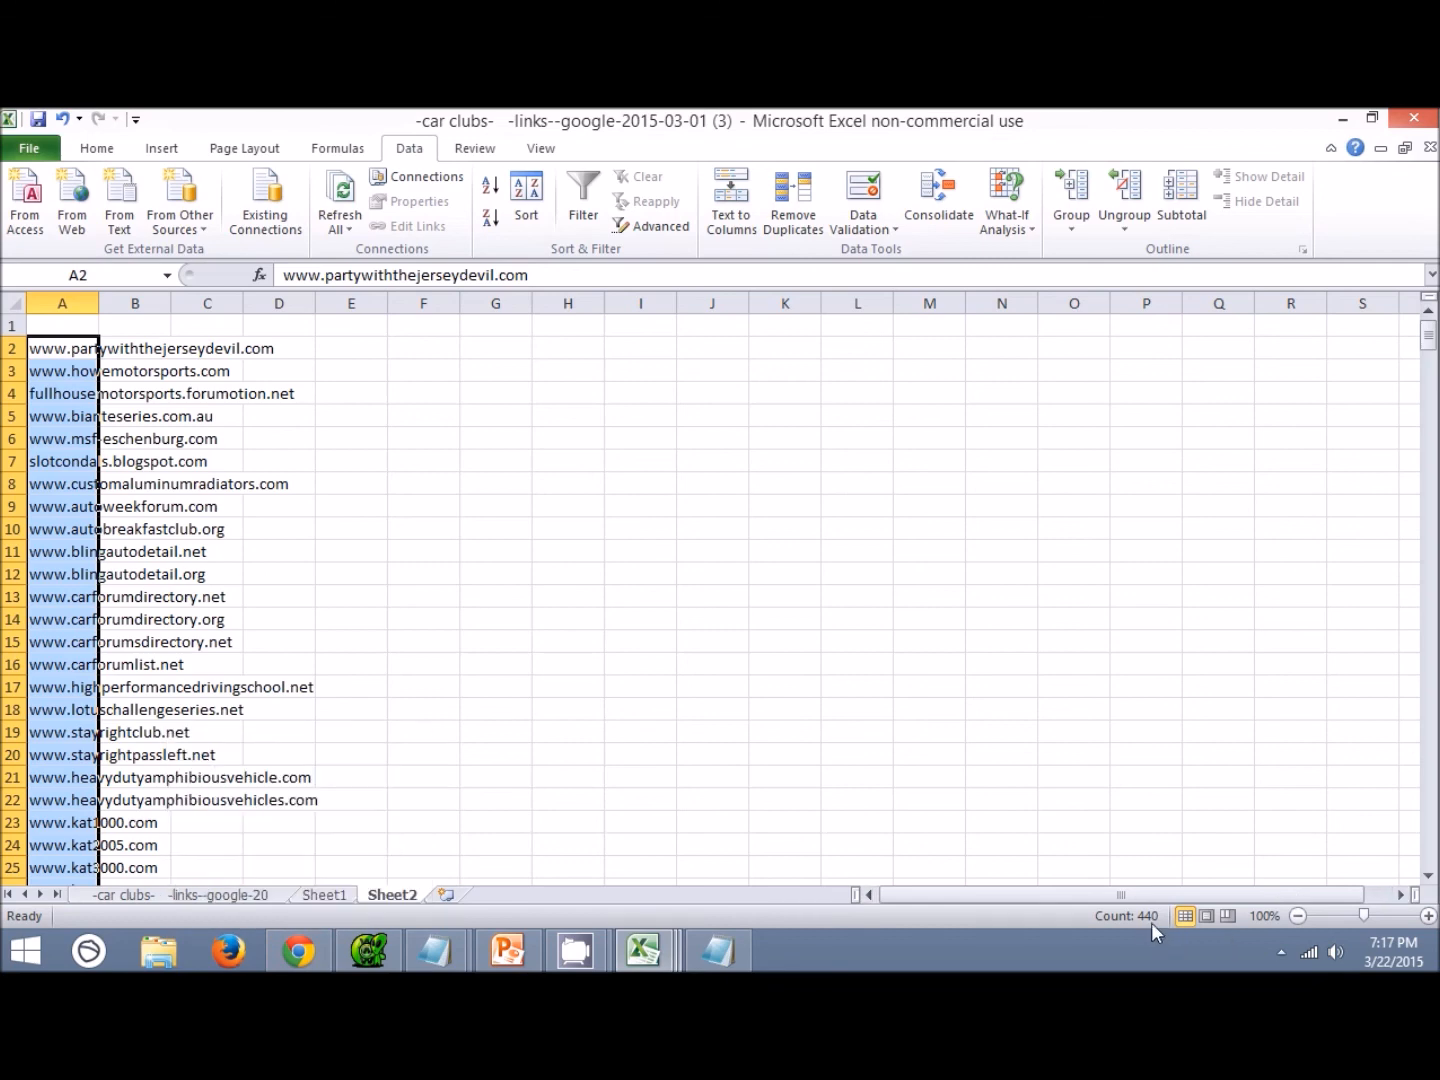
Switch to Chrome and examine Majestic's Bulk Backlink Checker page for its URL limit and input options.
click(298, 951)
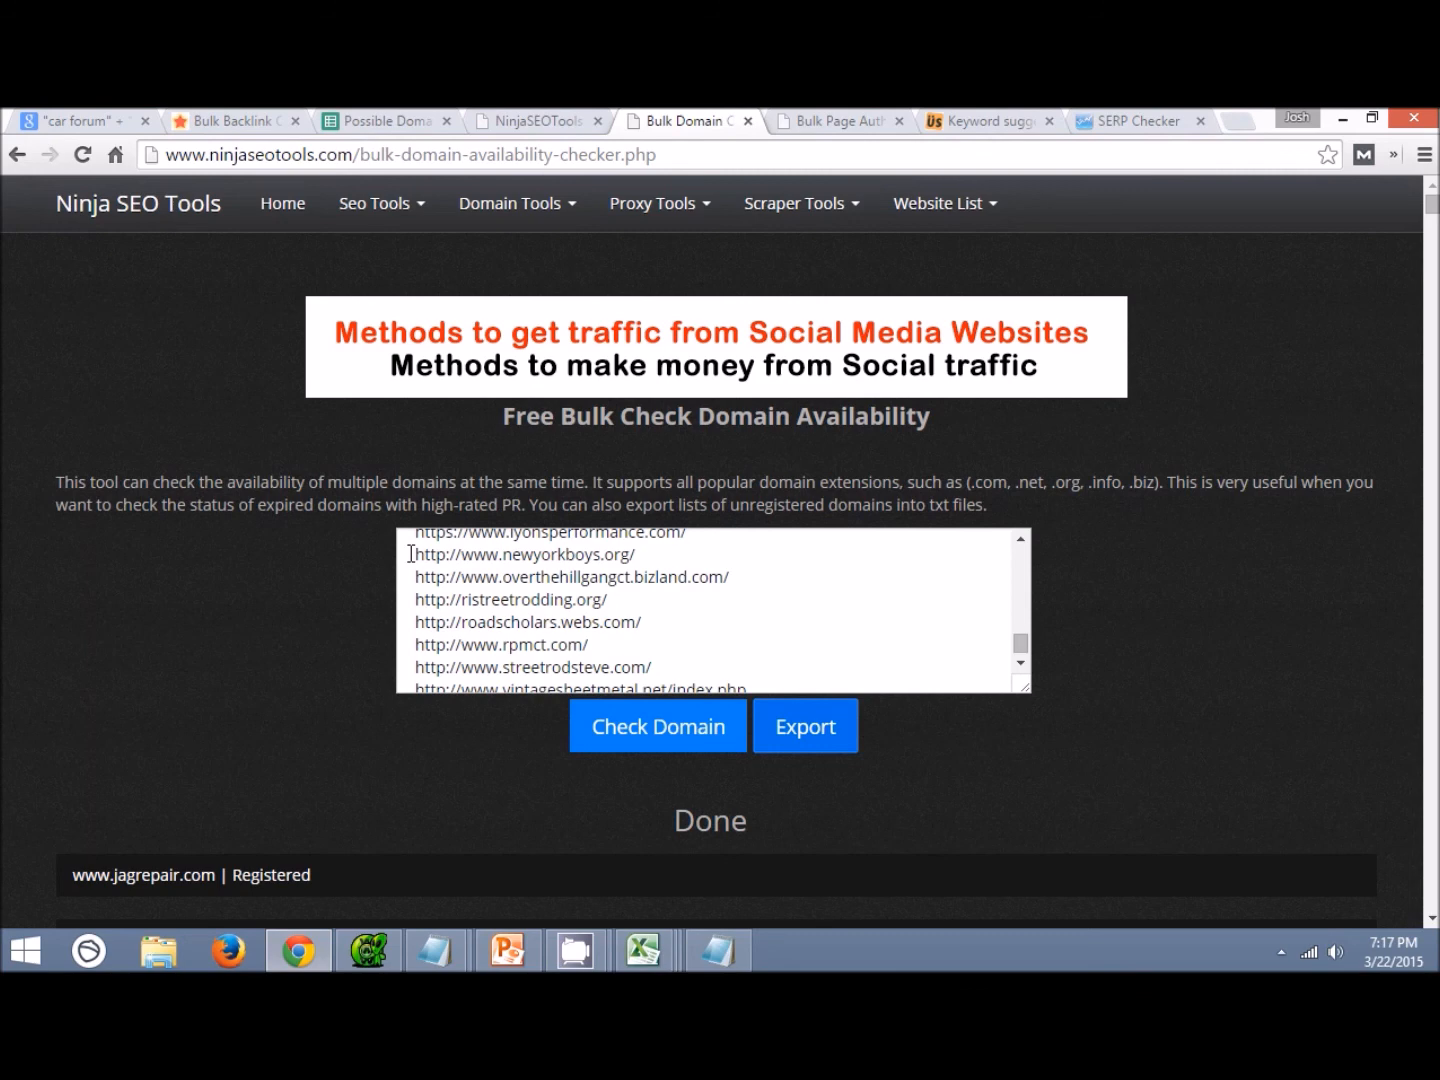
click(200, 120)
scroll(353, 520, down, 3)
scroll(353, 519, up, 3)
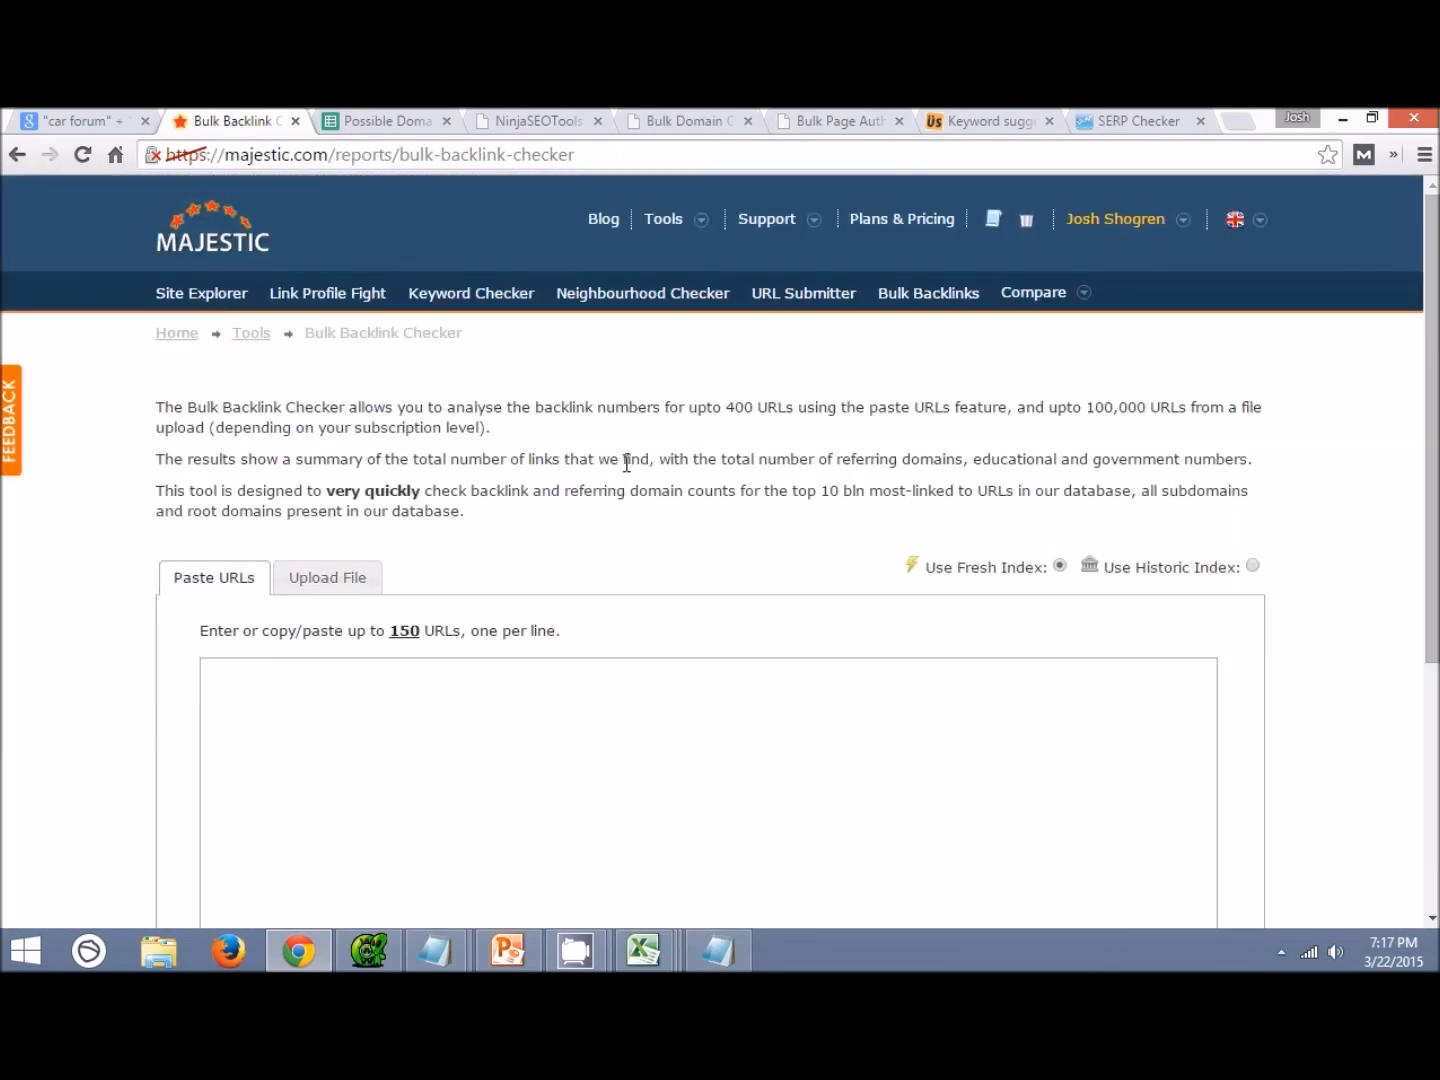
click(893, 119)
click(897, 532)
click(232, 119)
scroll(499, 458, down, 1)
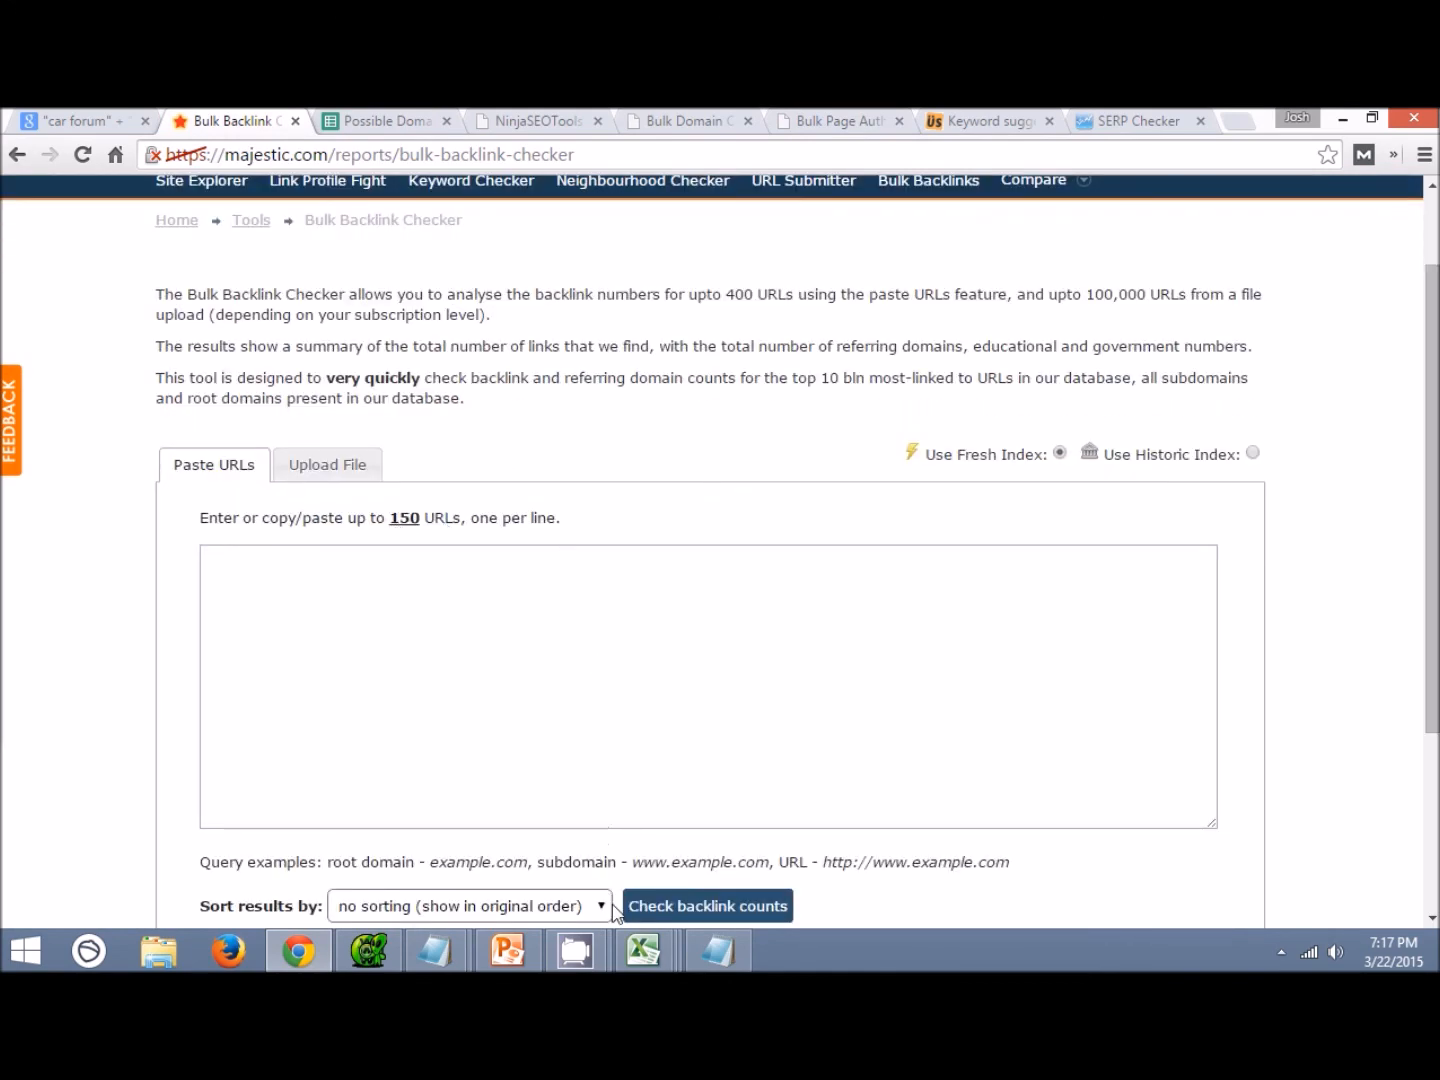
Switch to the car clubs workbook in Excel and copy the domains in A2:A142.
mouse_move(635, 955)
click(942, 852)
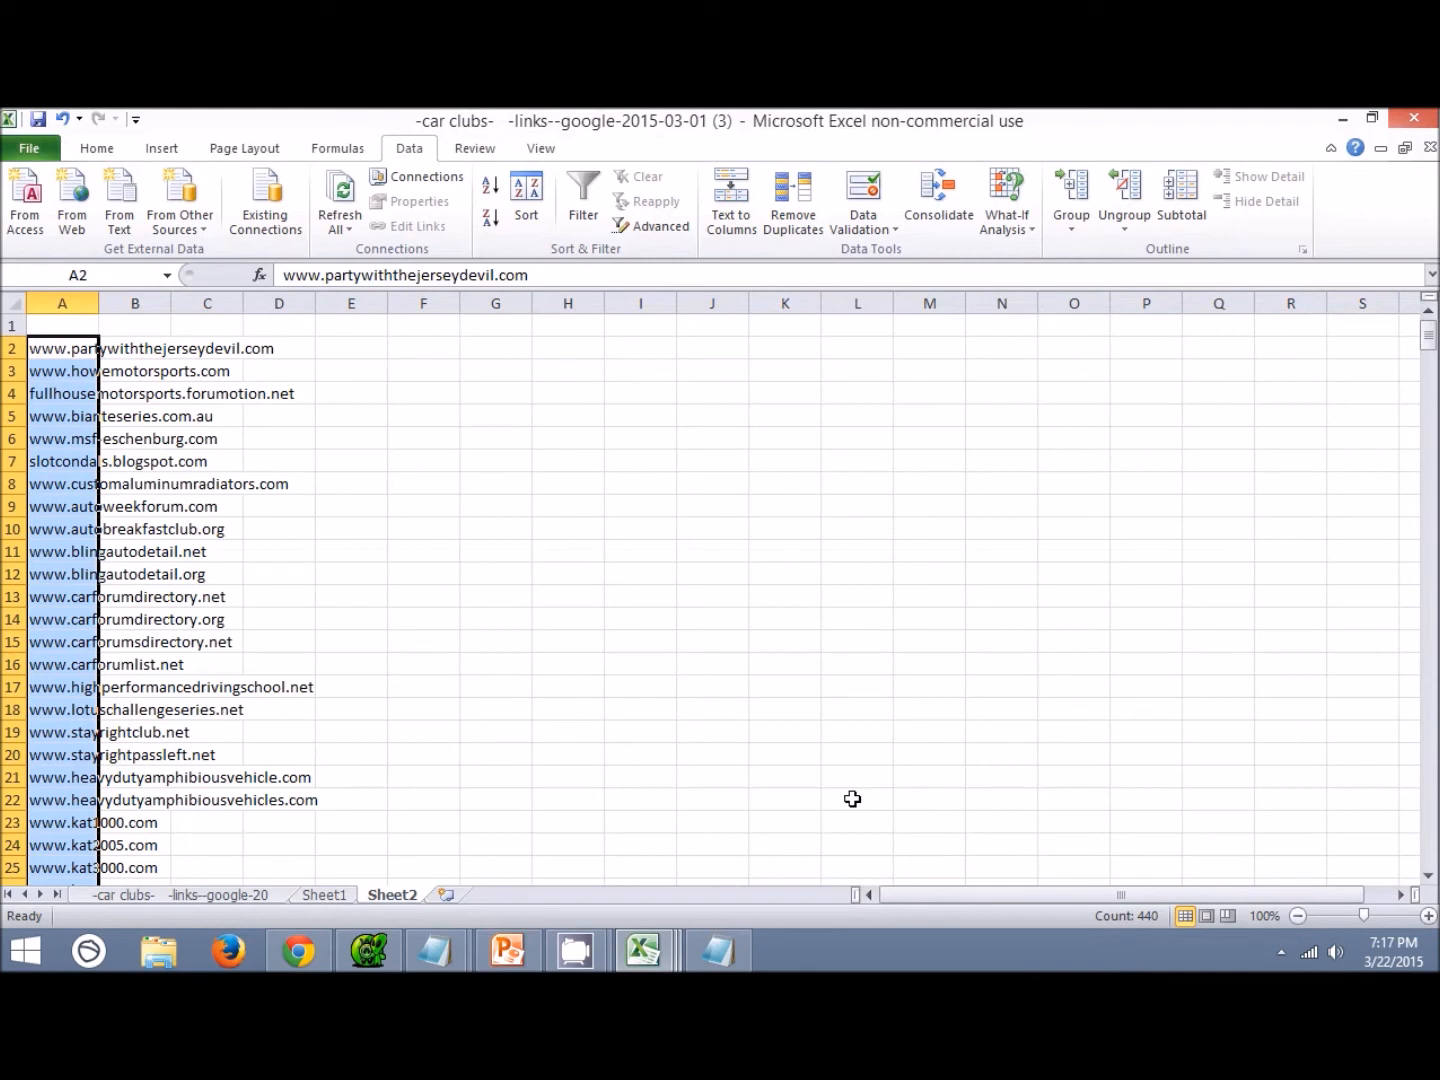
drag(62, 346, 34, 758)
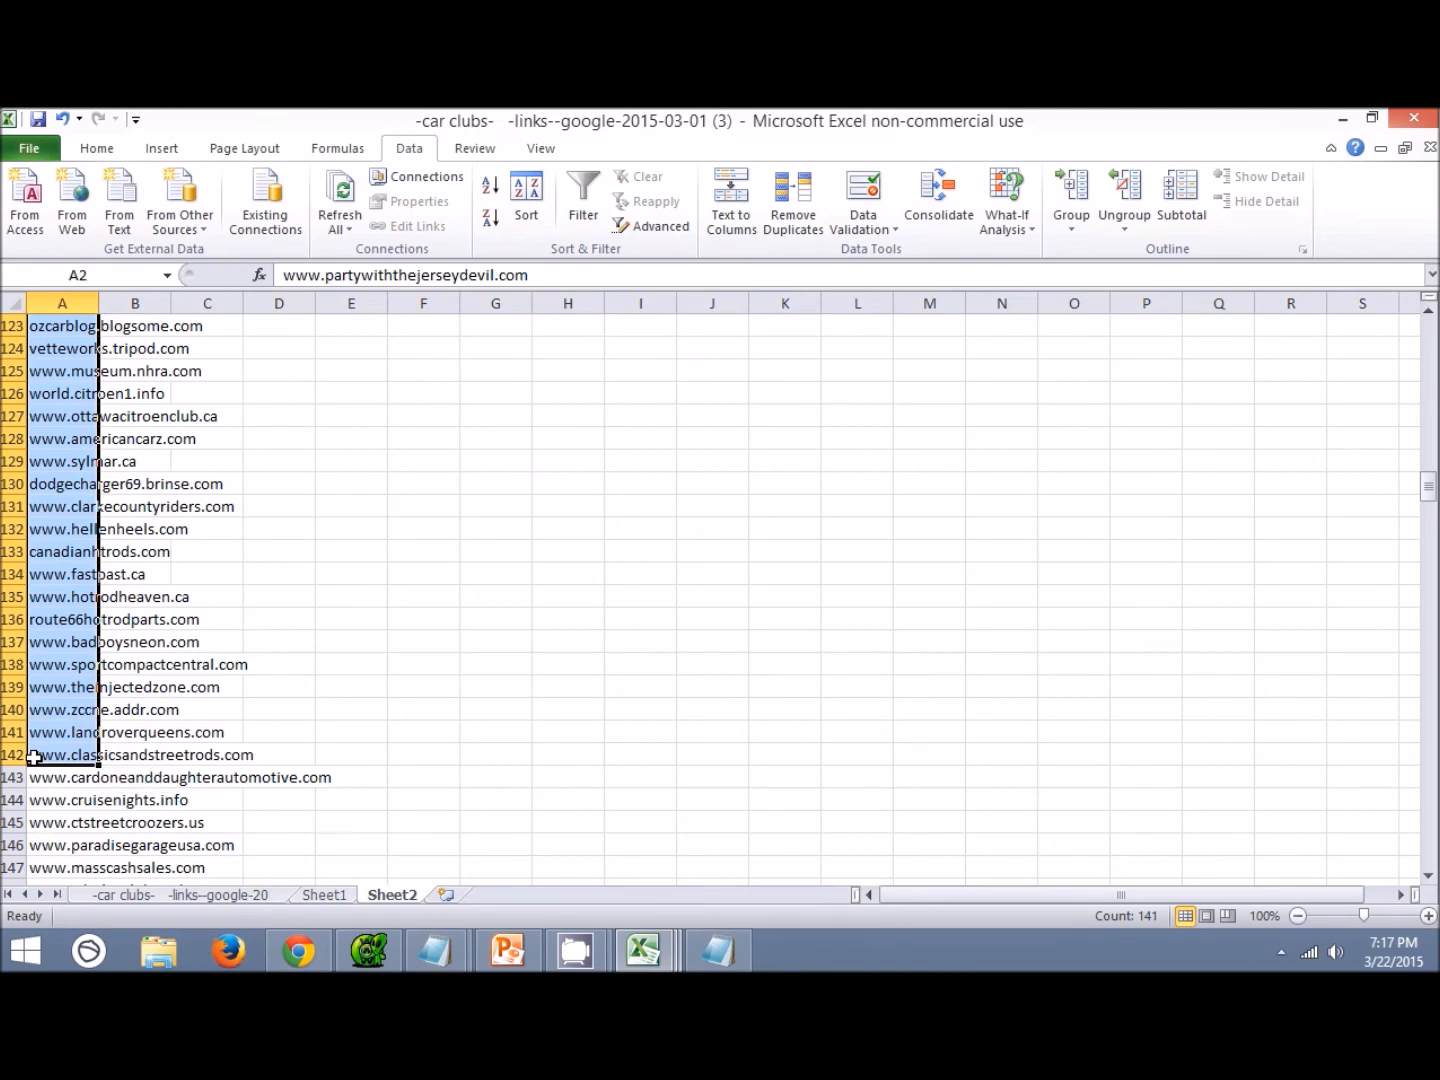
key(ctrl+c)
Switch to Chrome, paste the copied domains into Majestic's Bulk Backlink Checker, and check their backlink counts without sorting.
click(298, 951)
click(455, 577)
key(ctrl+v)
scroll(783, 697, down, 3)
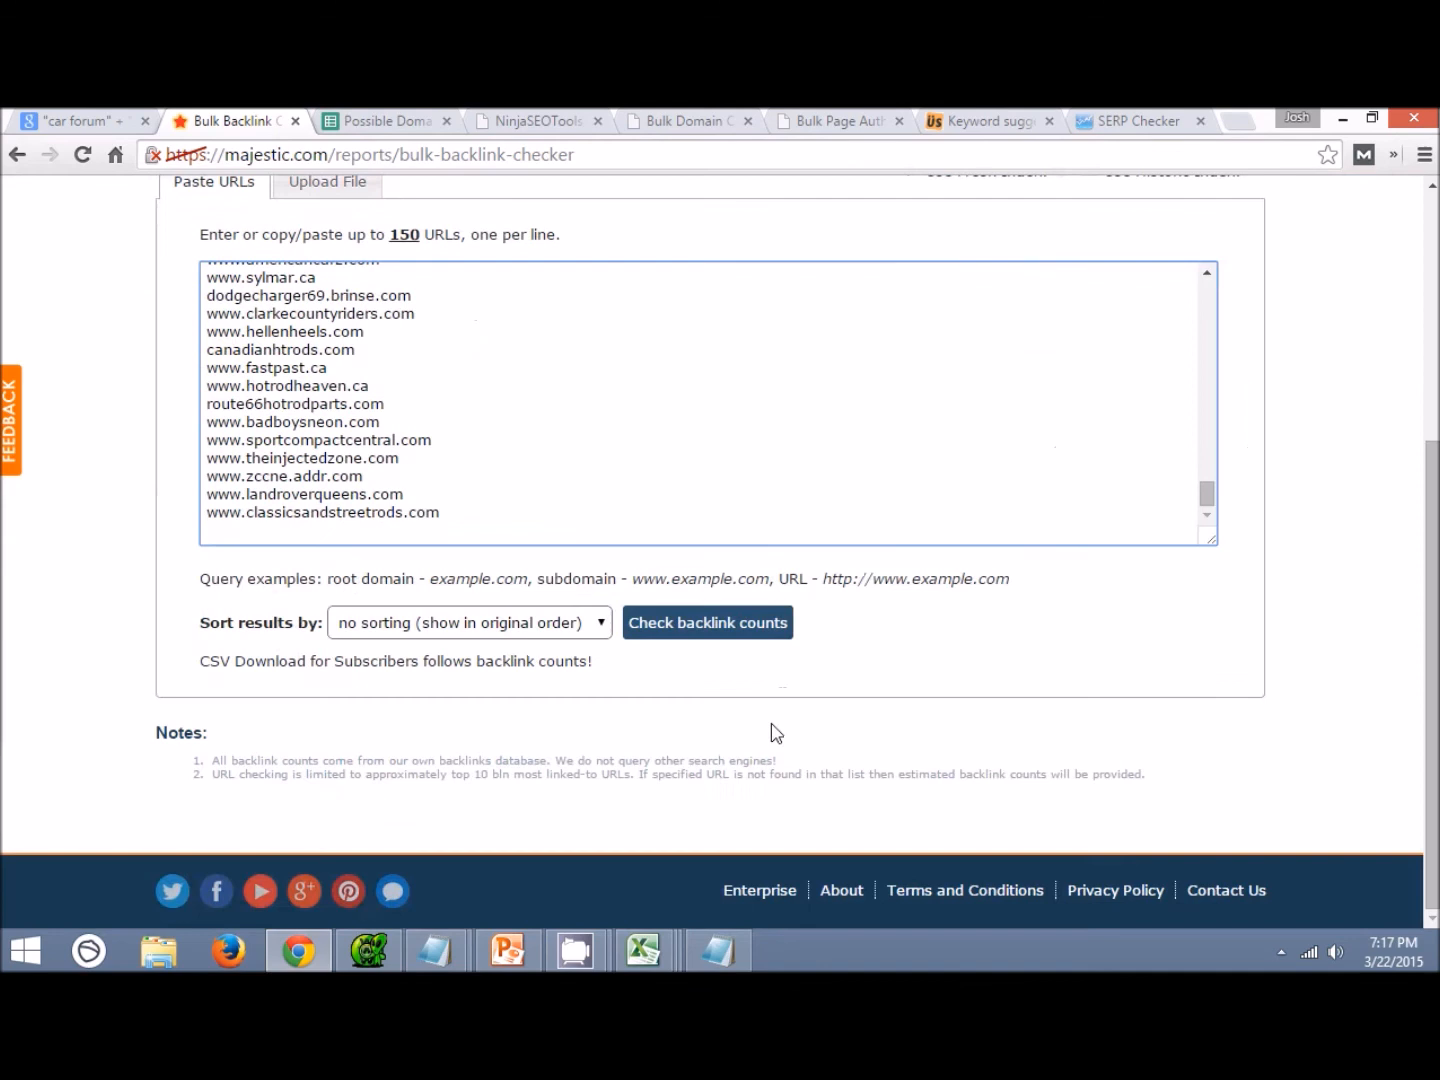
click(715, 640)
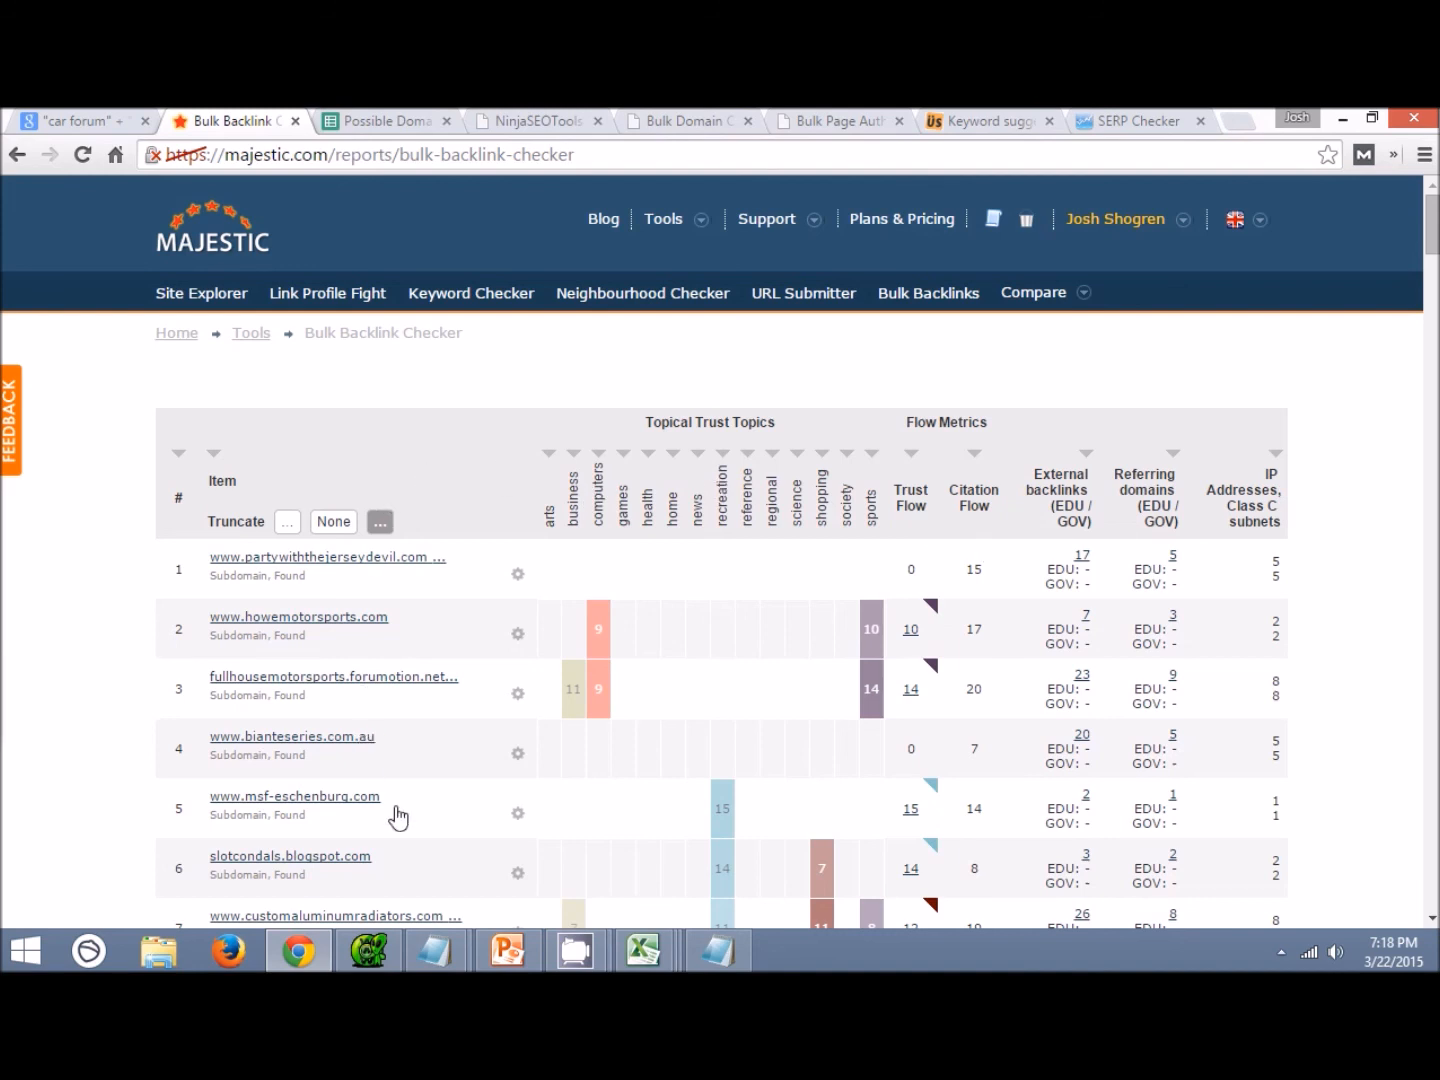
Sort the bulk backlink results by Trust Flow from highest to lowest.
click(910, 500)
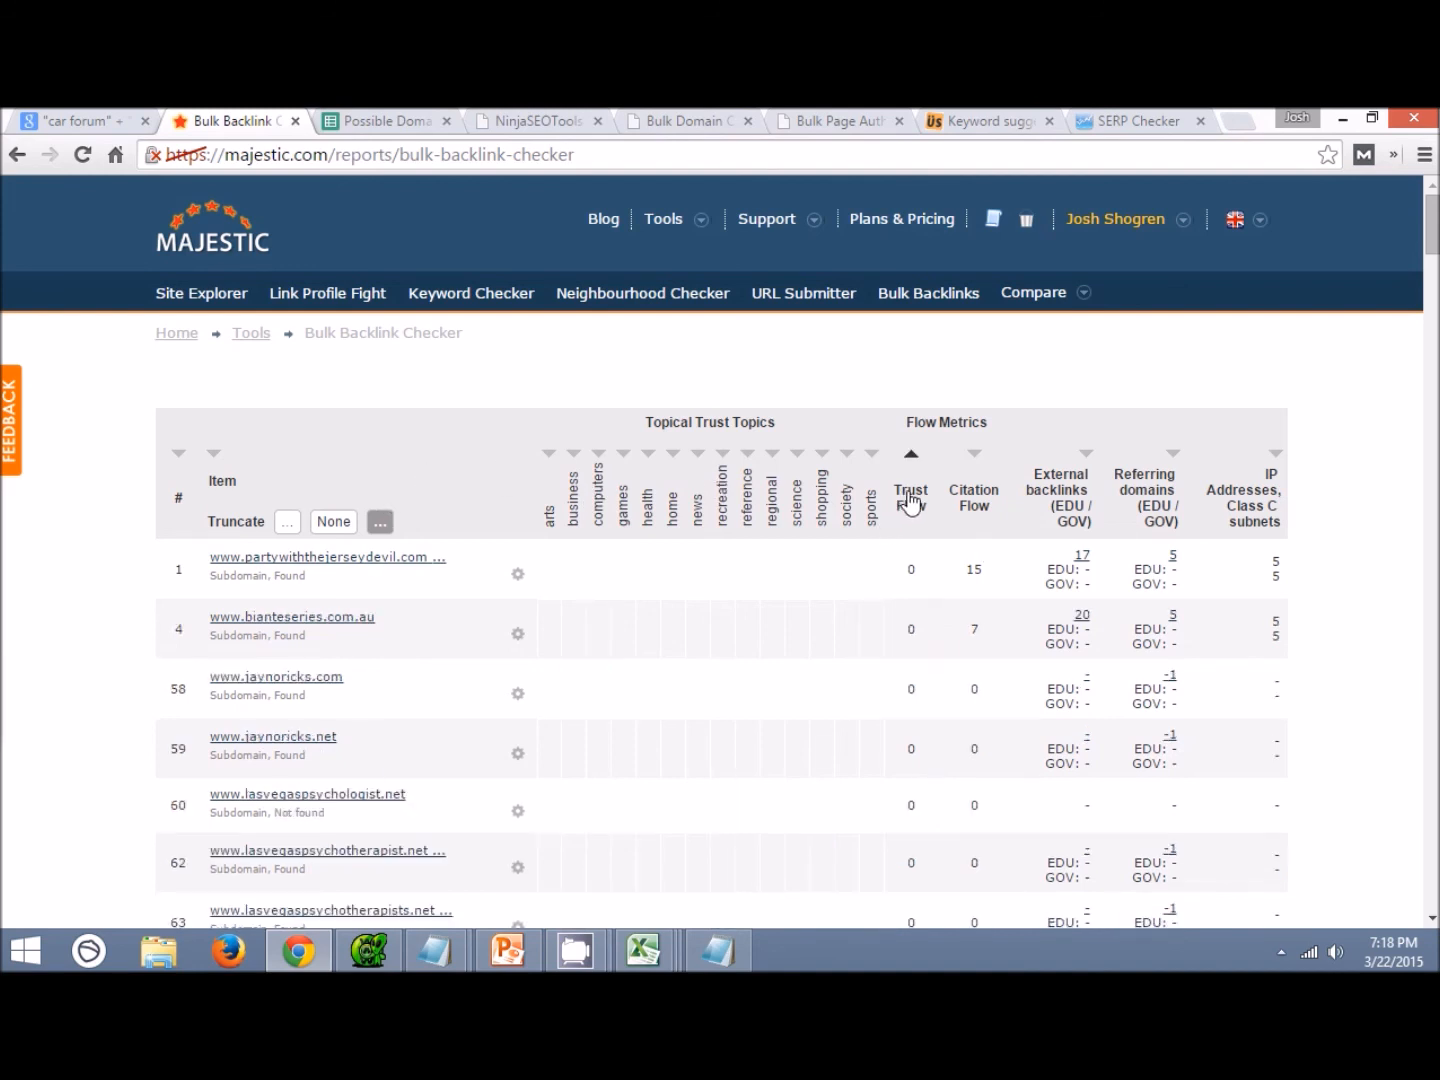
click(910, 500)
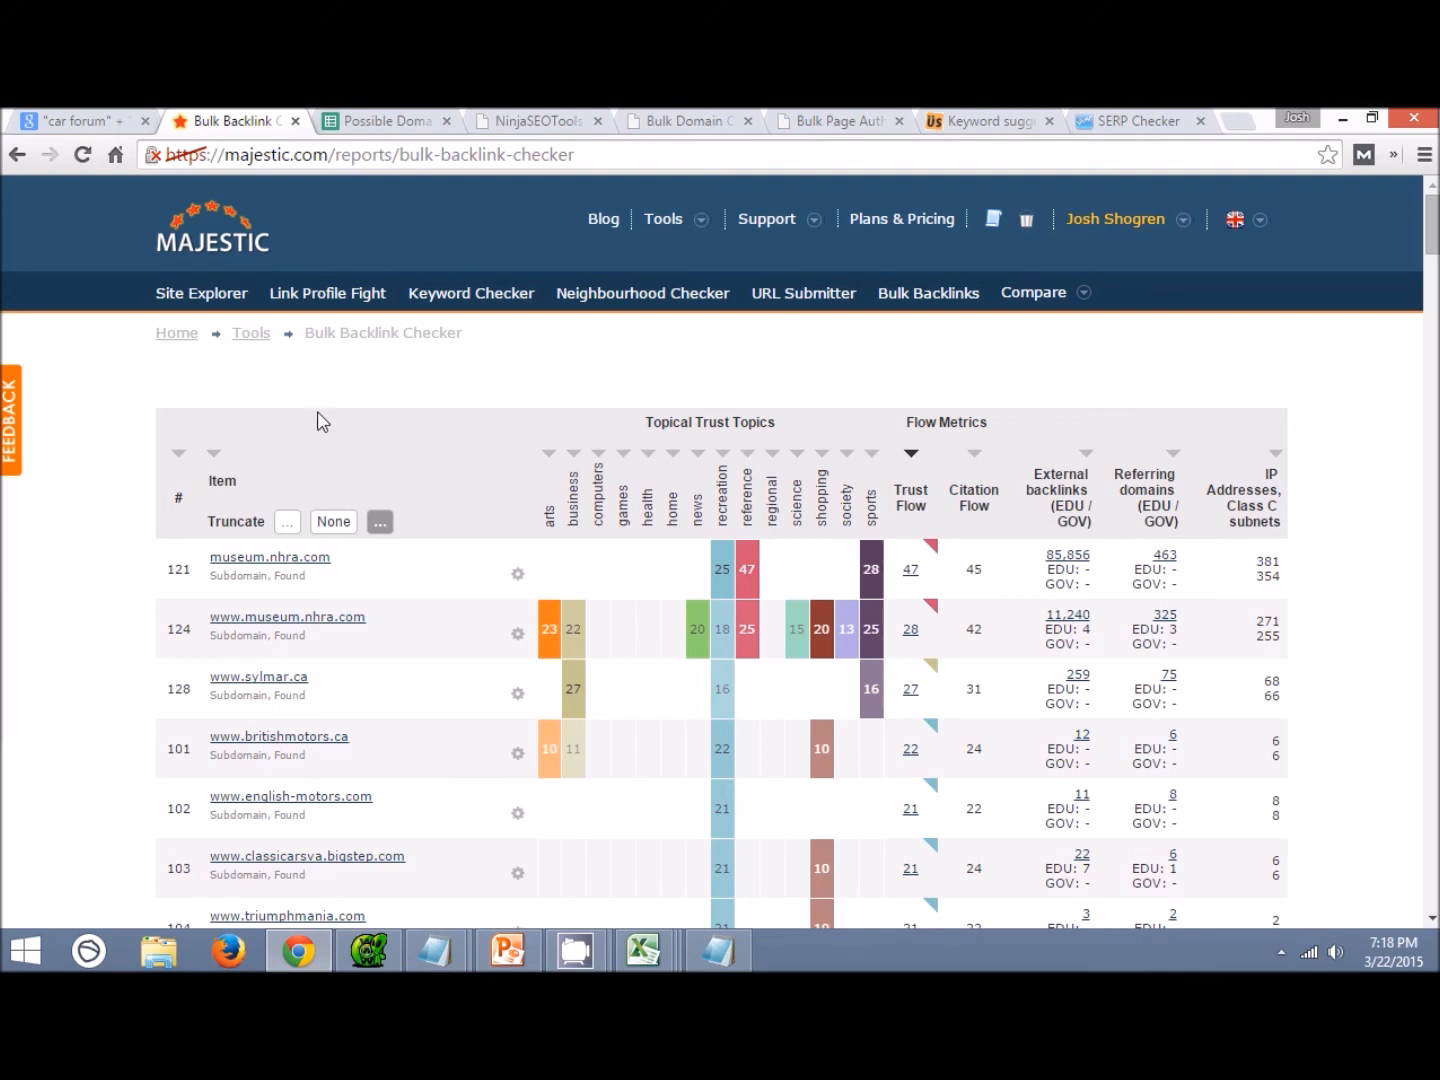
scroll(595, 482, down, 2)
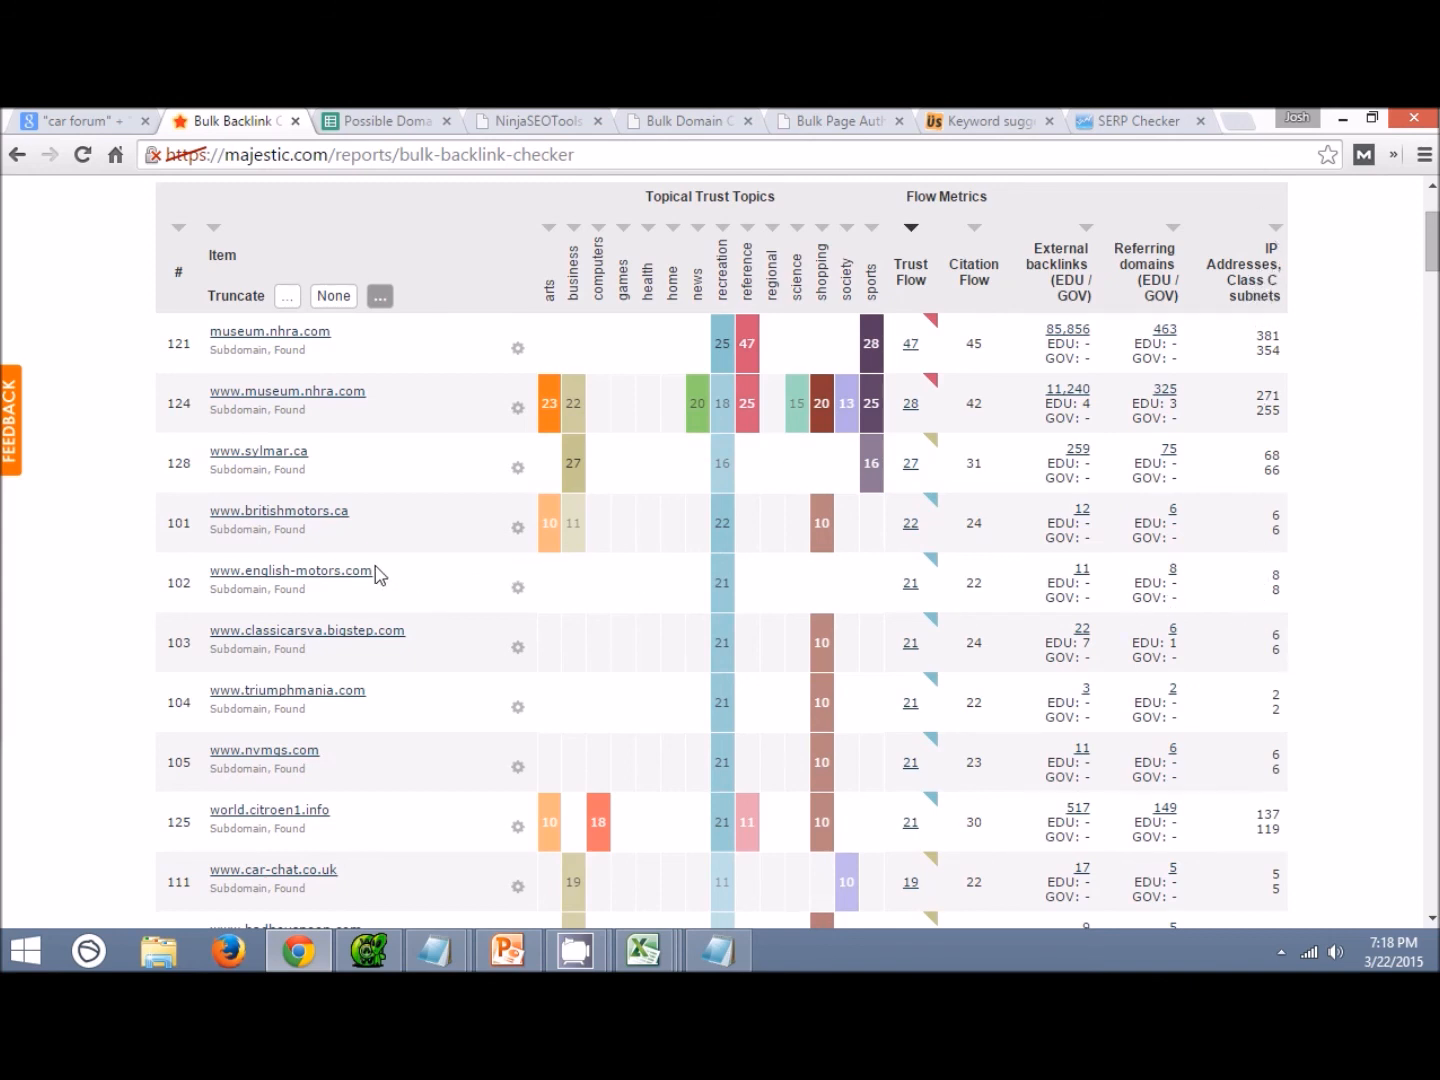
drag(368, 571, 215, 585)
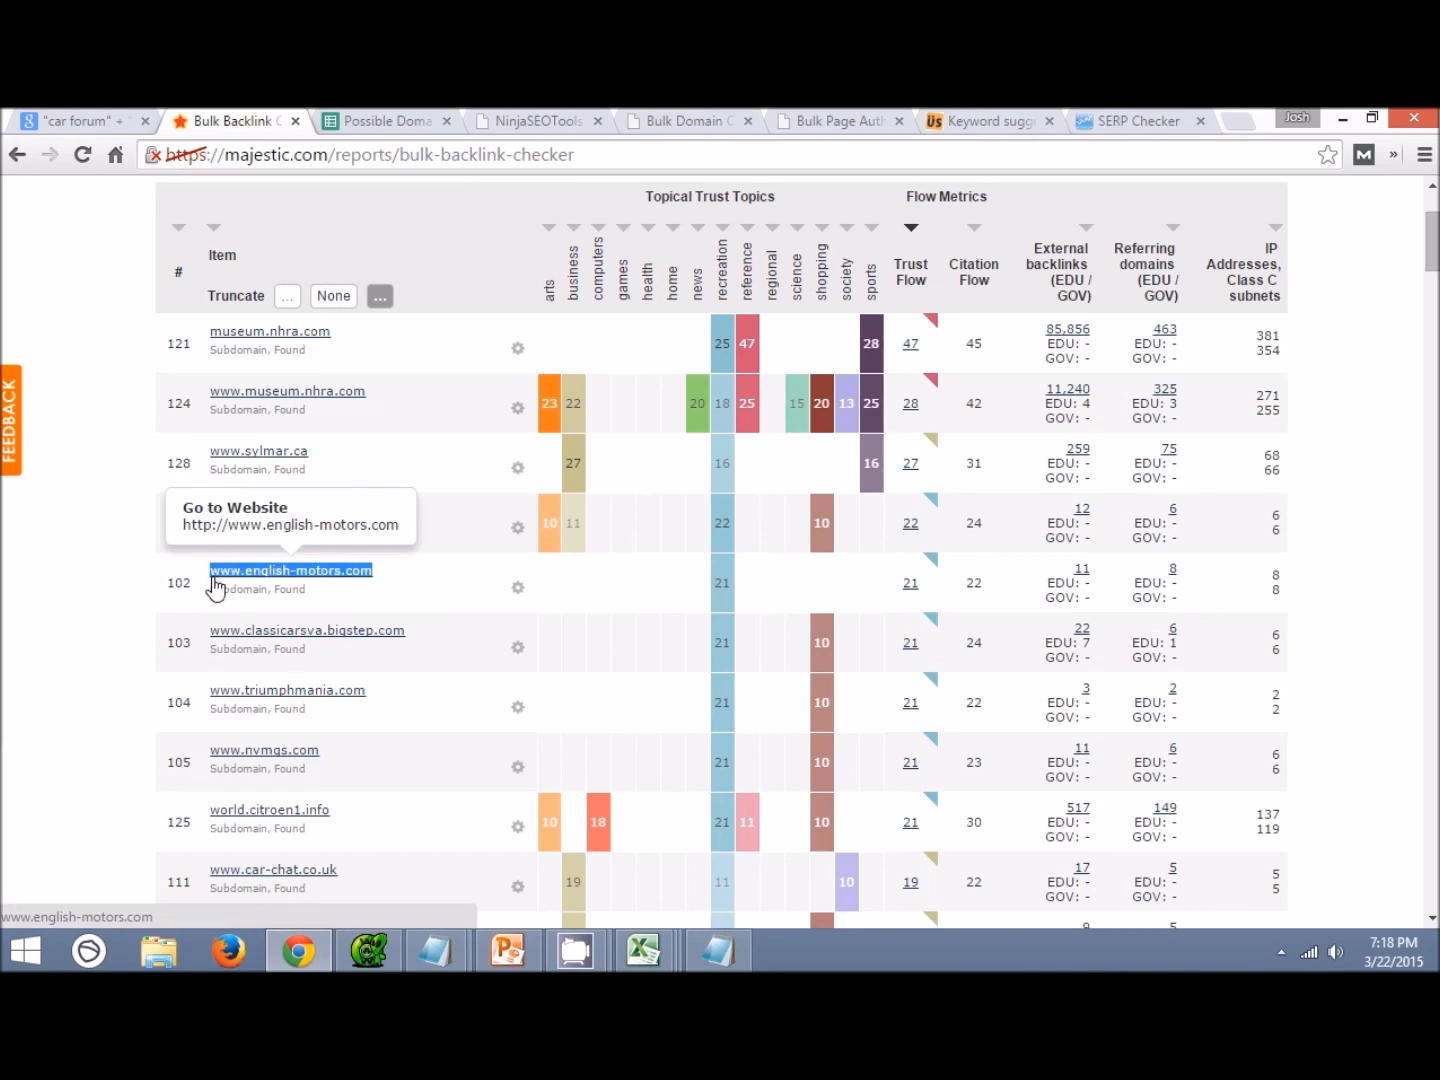
click(387, 121)
key(ctrl+v)
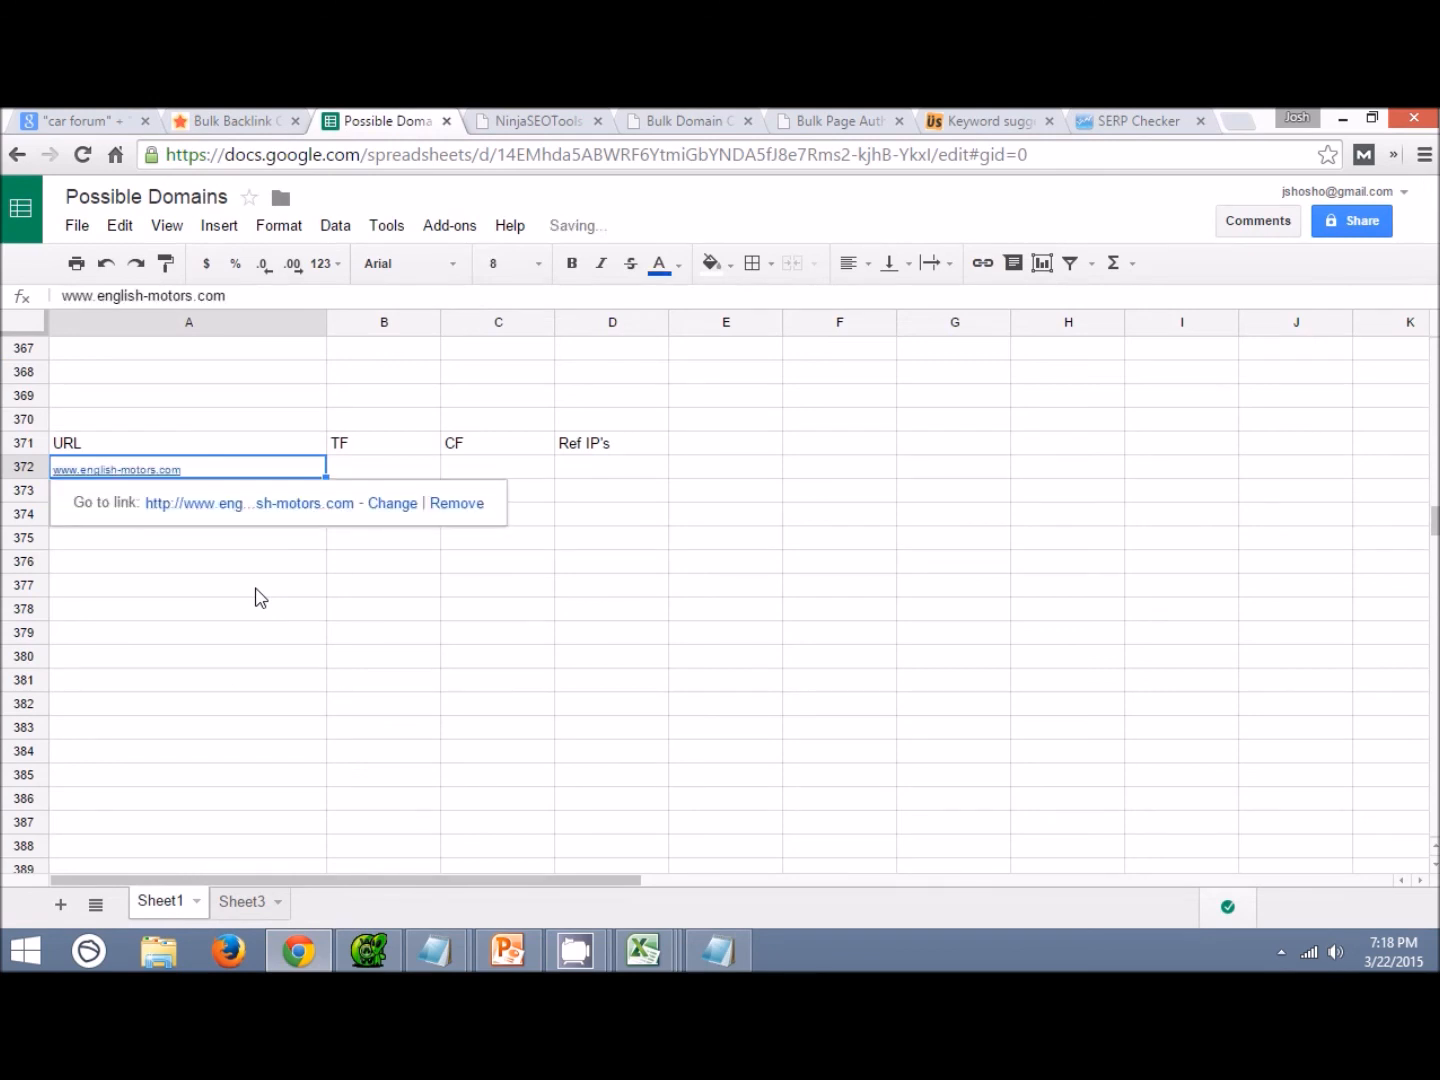
key(Tab)
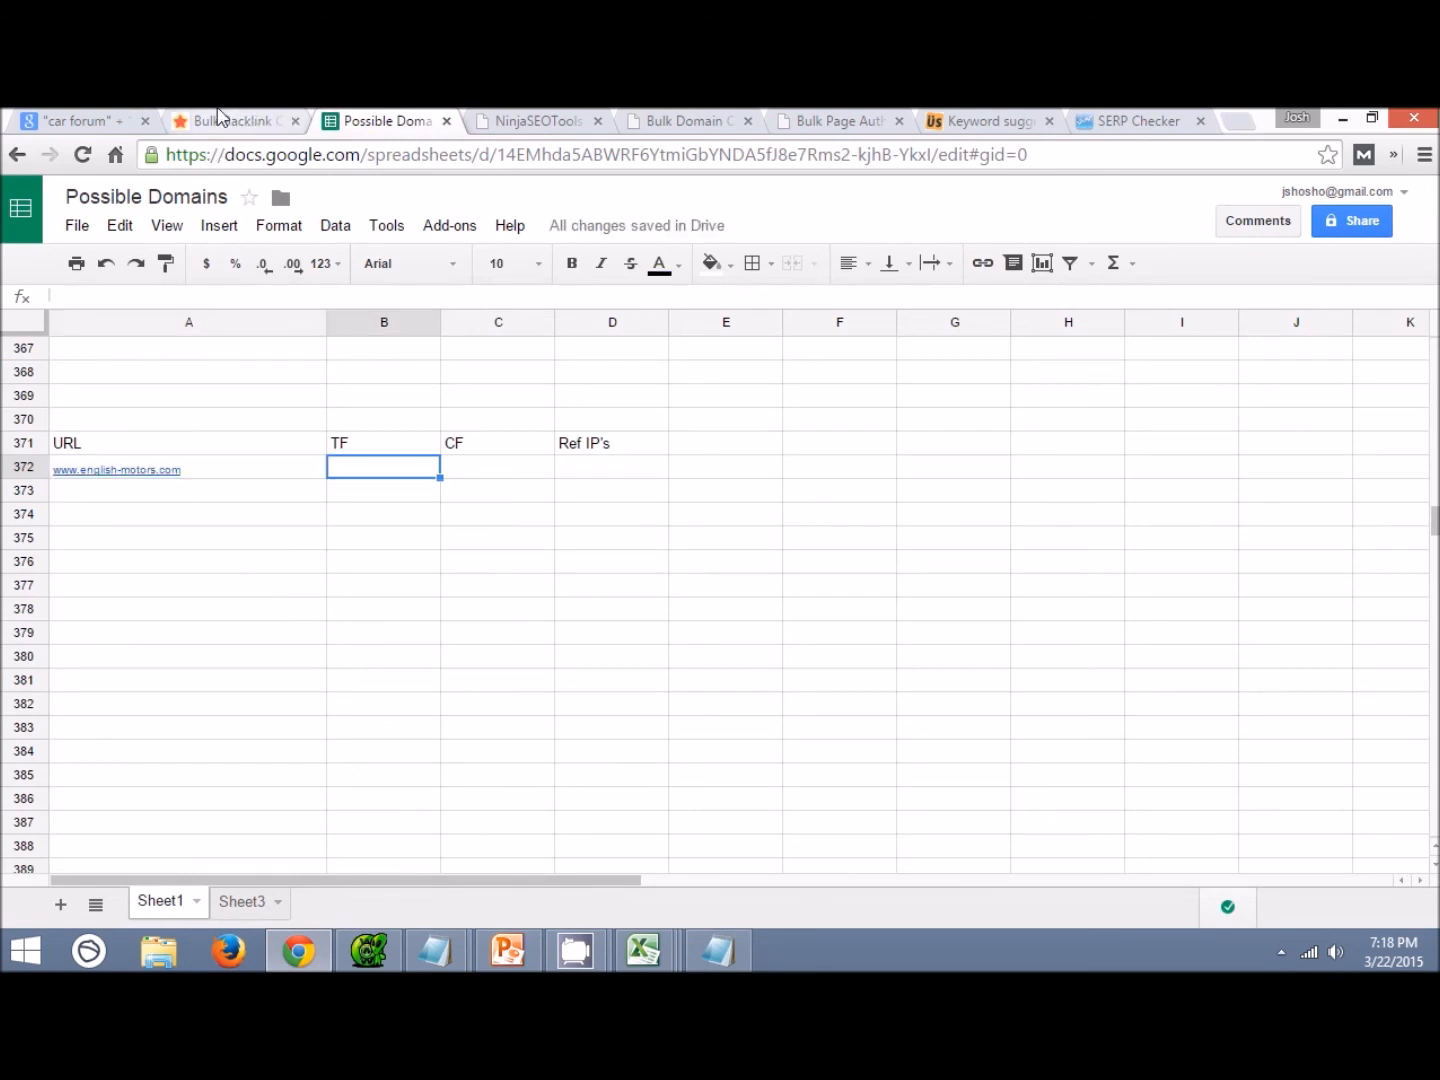
click(235, 118)
click(386, 119)
text(21)
key(Tab)
text(22)
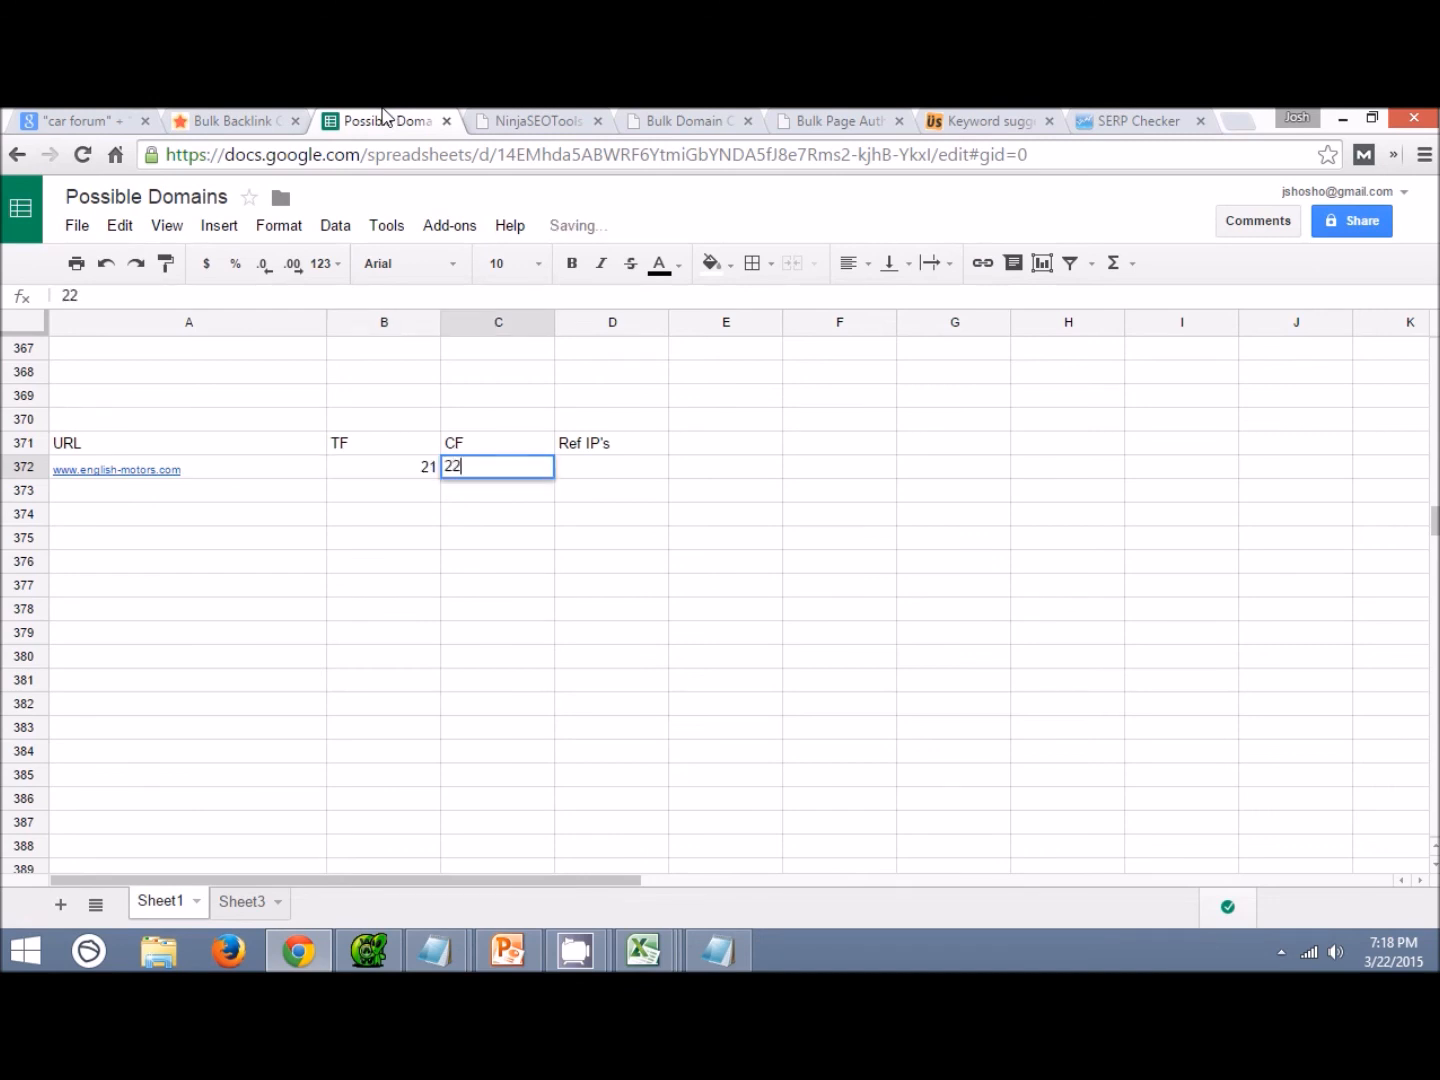
key(Tab)
text(8)
key(Return)
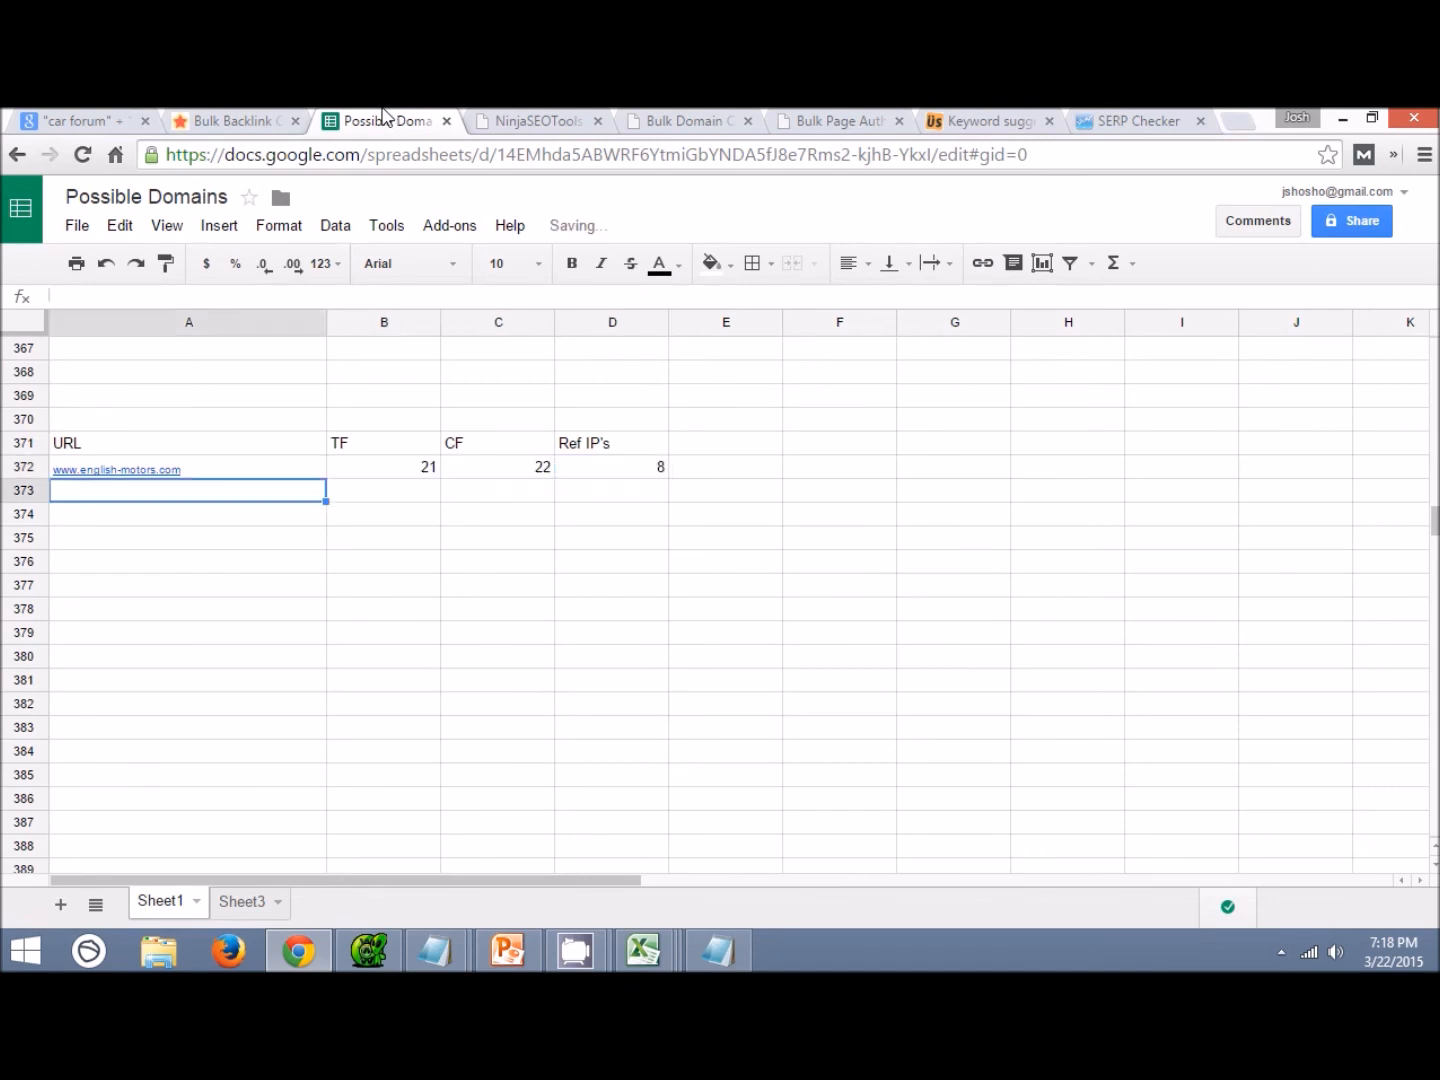
click(235, 121)
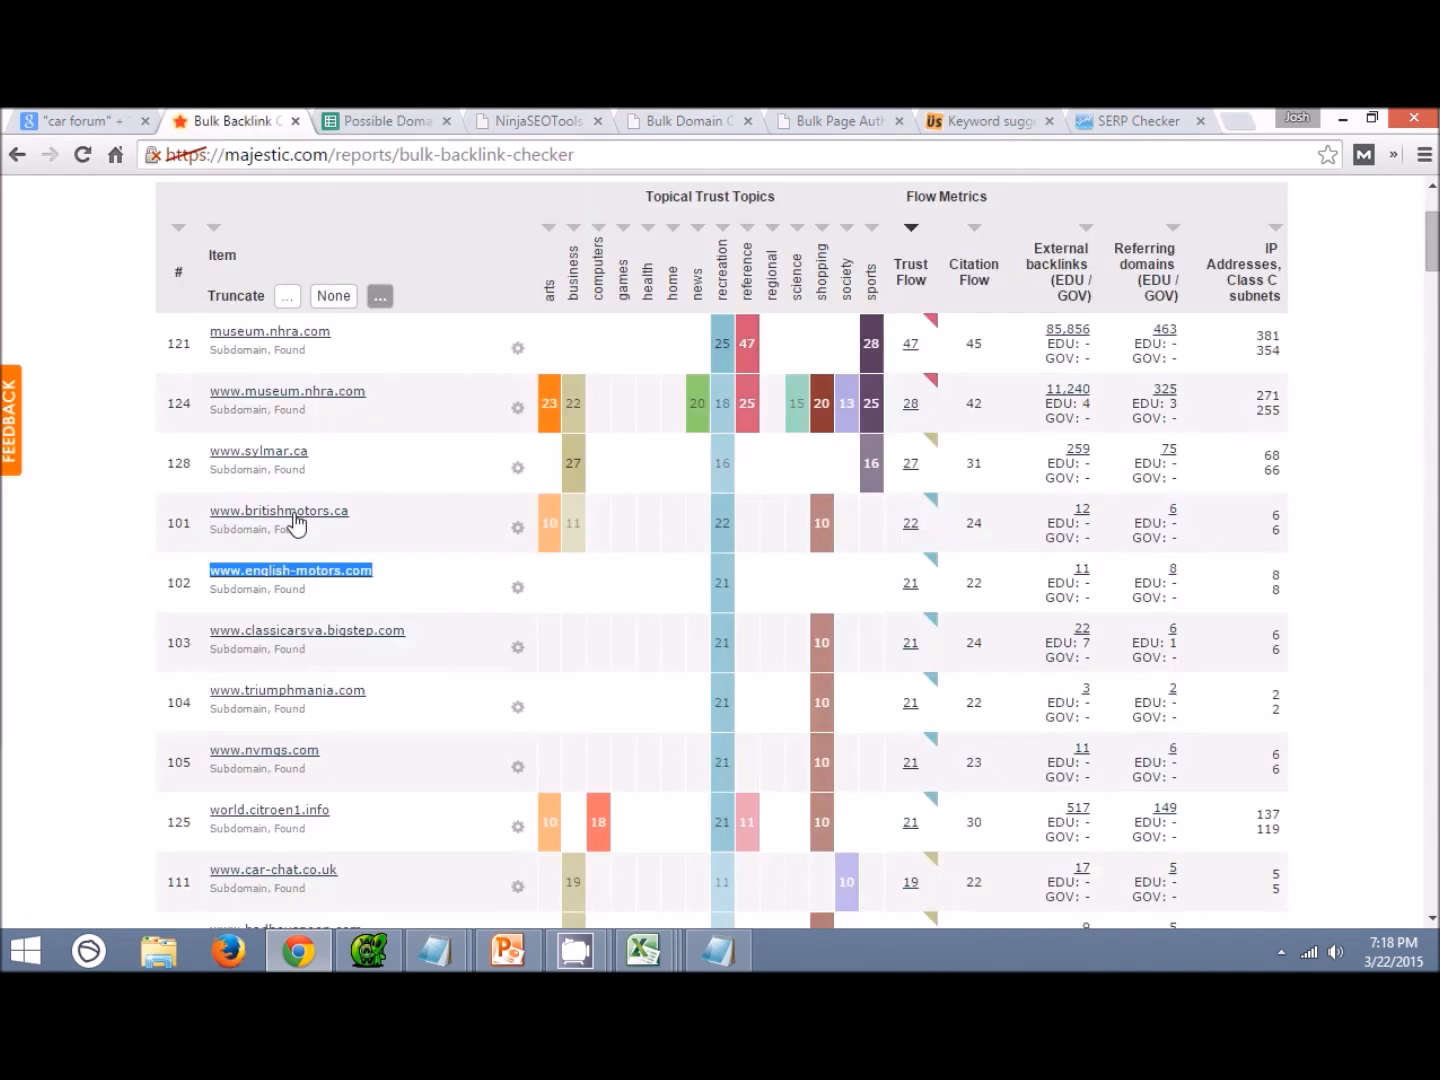
scroll(334, 600, down, 1)
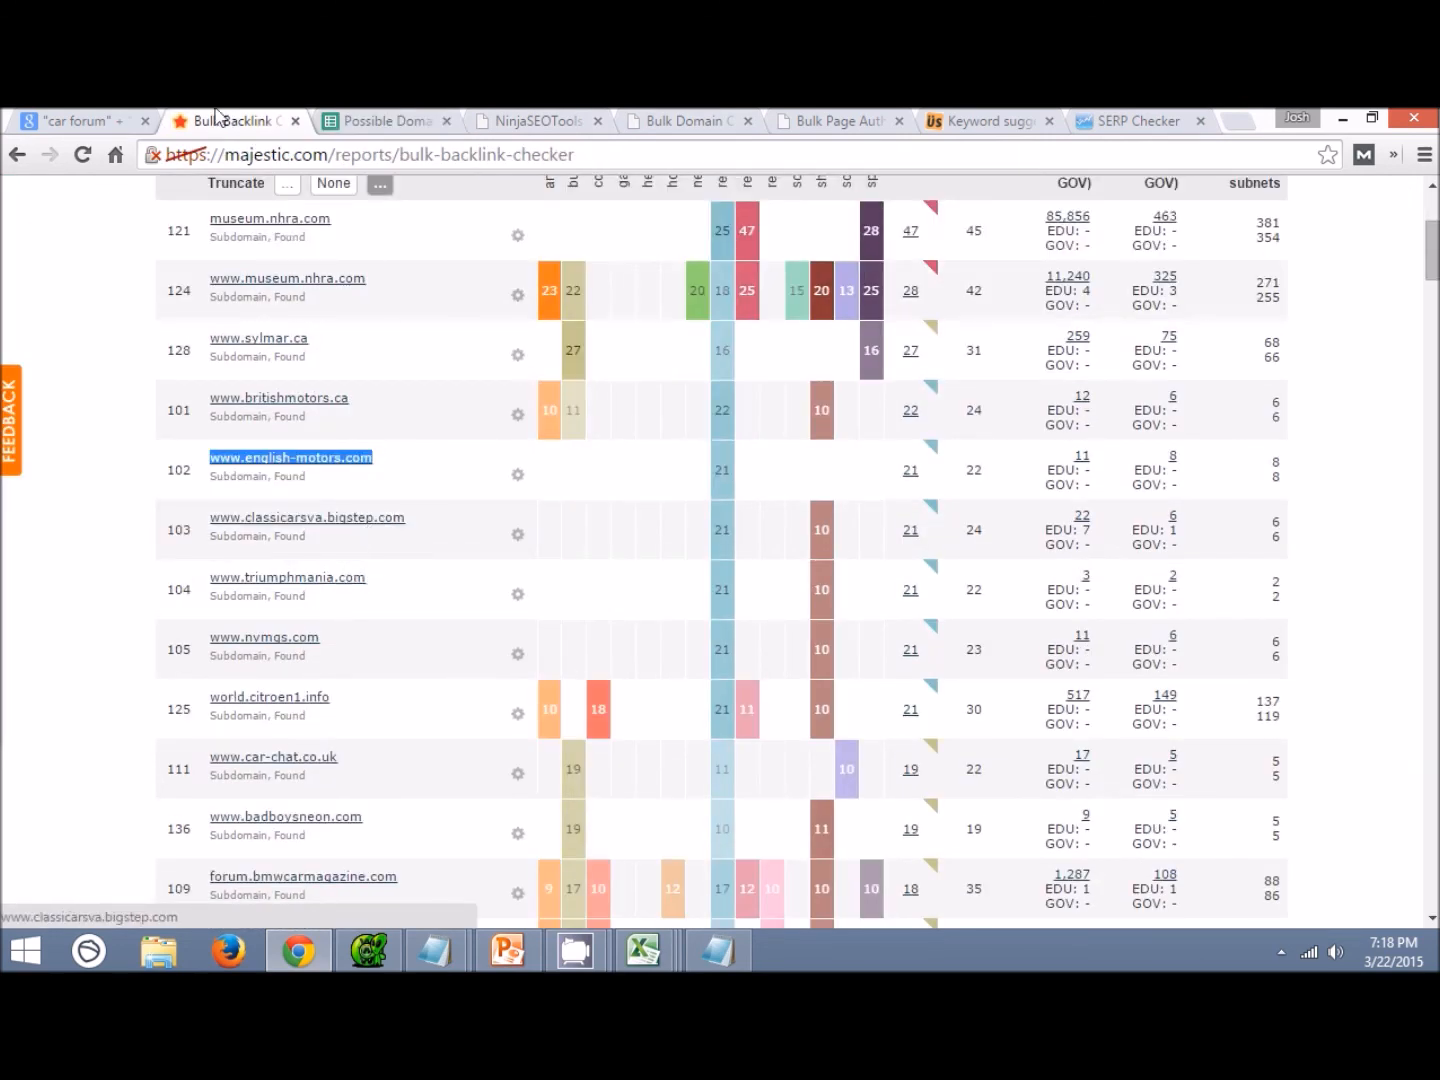
click(378, 120)
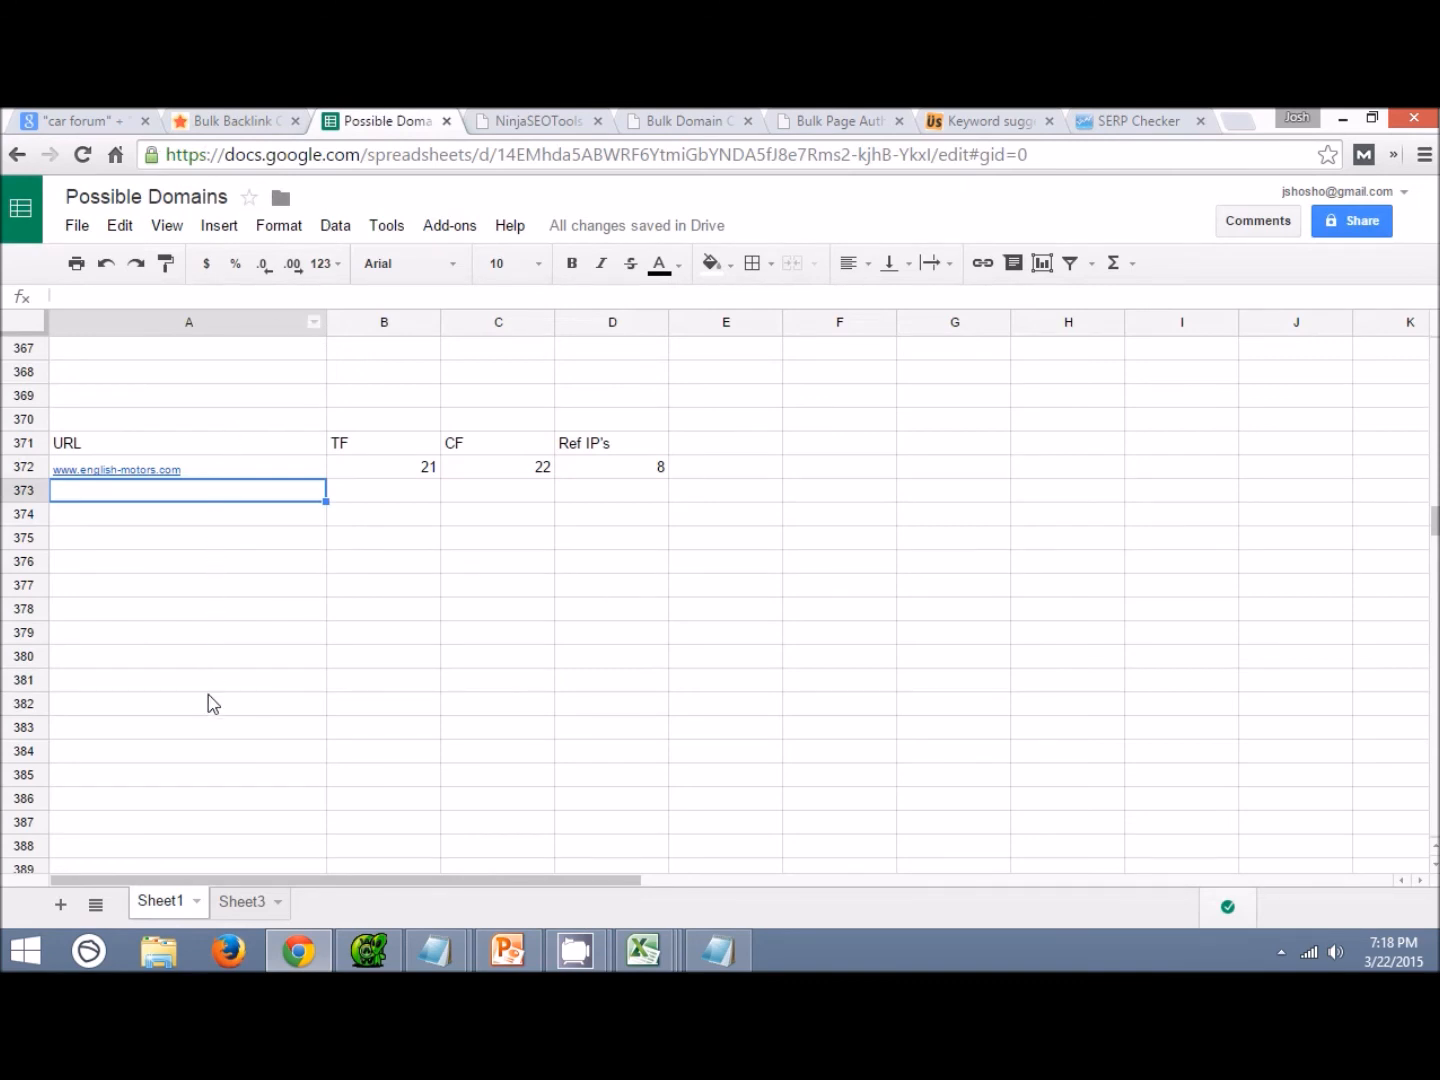
click(240, 118)
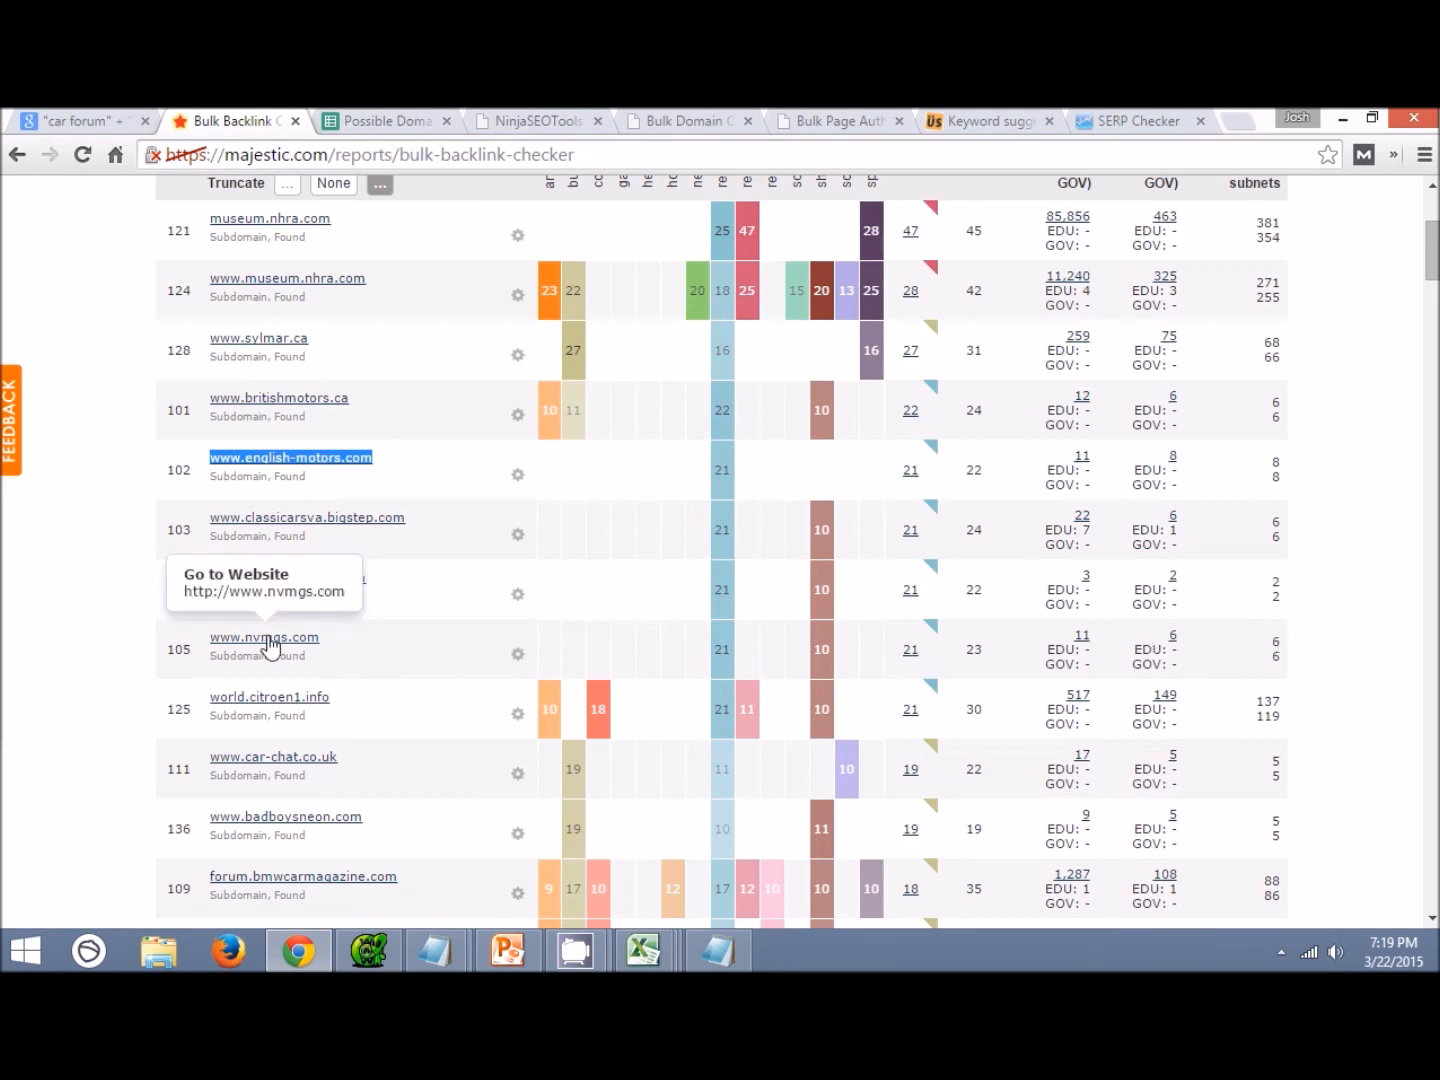
drag(333, 650, 211, 644)
key(ctrl+c)
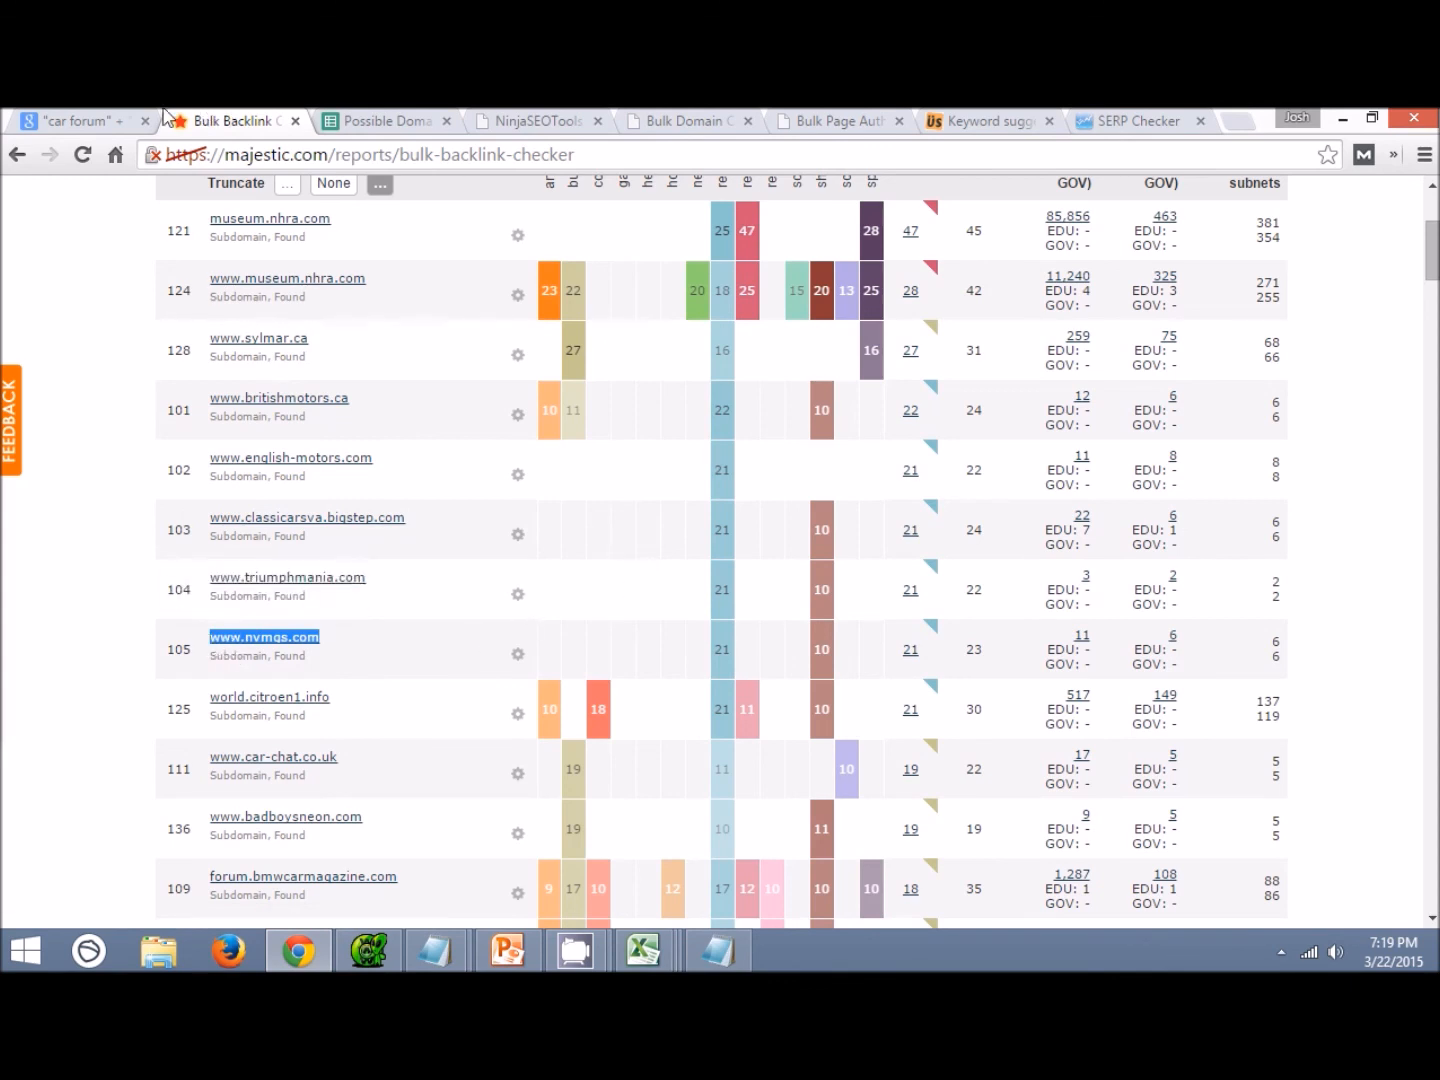
click(380, 120)
key(ctrl+v)
key(Tab)
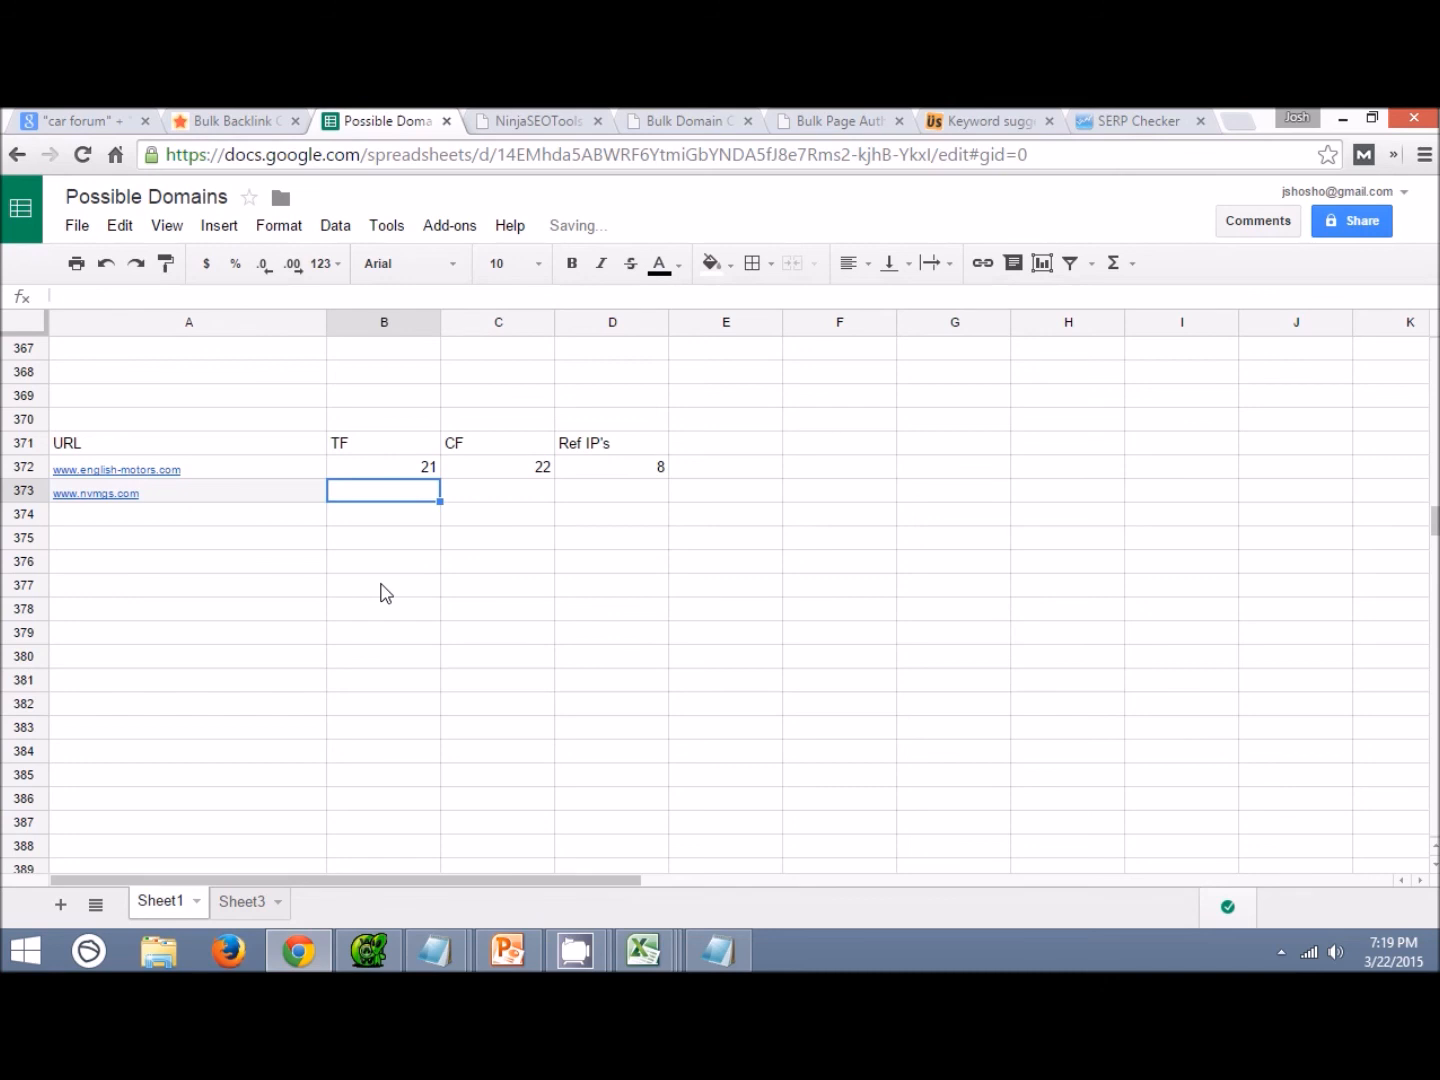
click(240, 121)
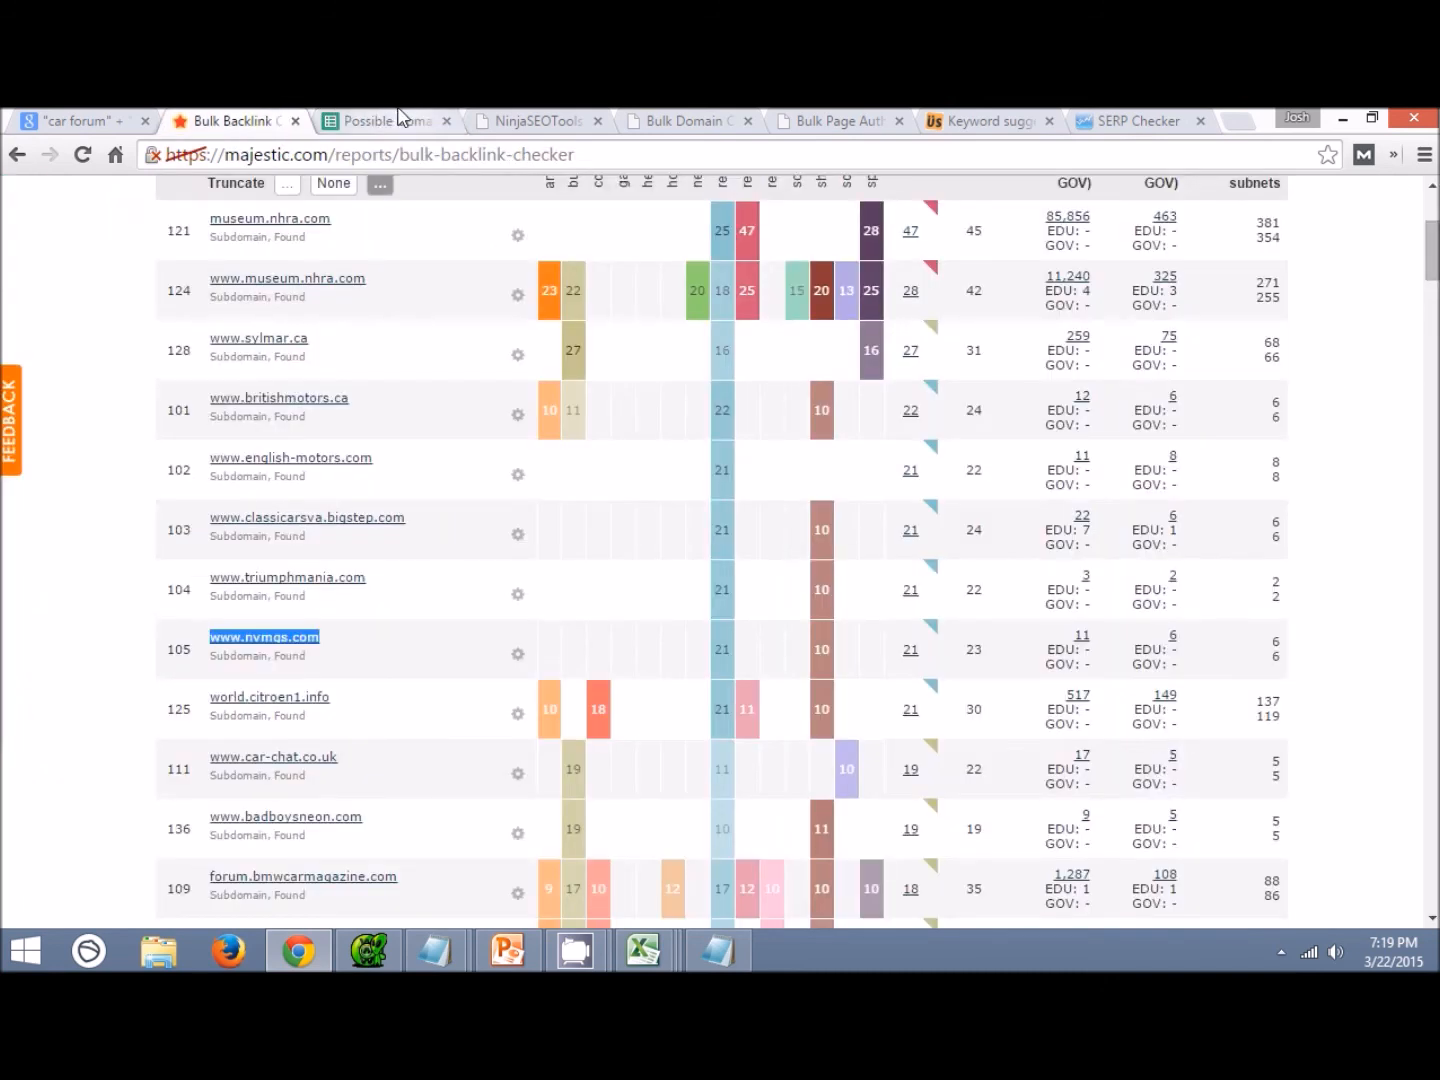
click(401, 121)
text(21)
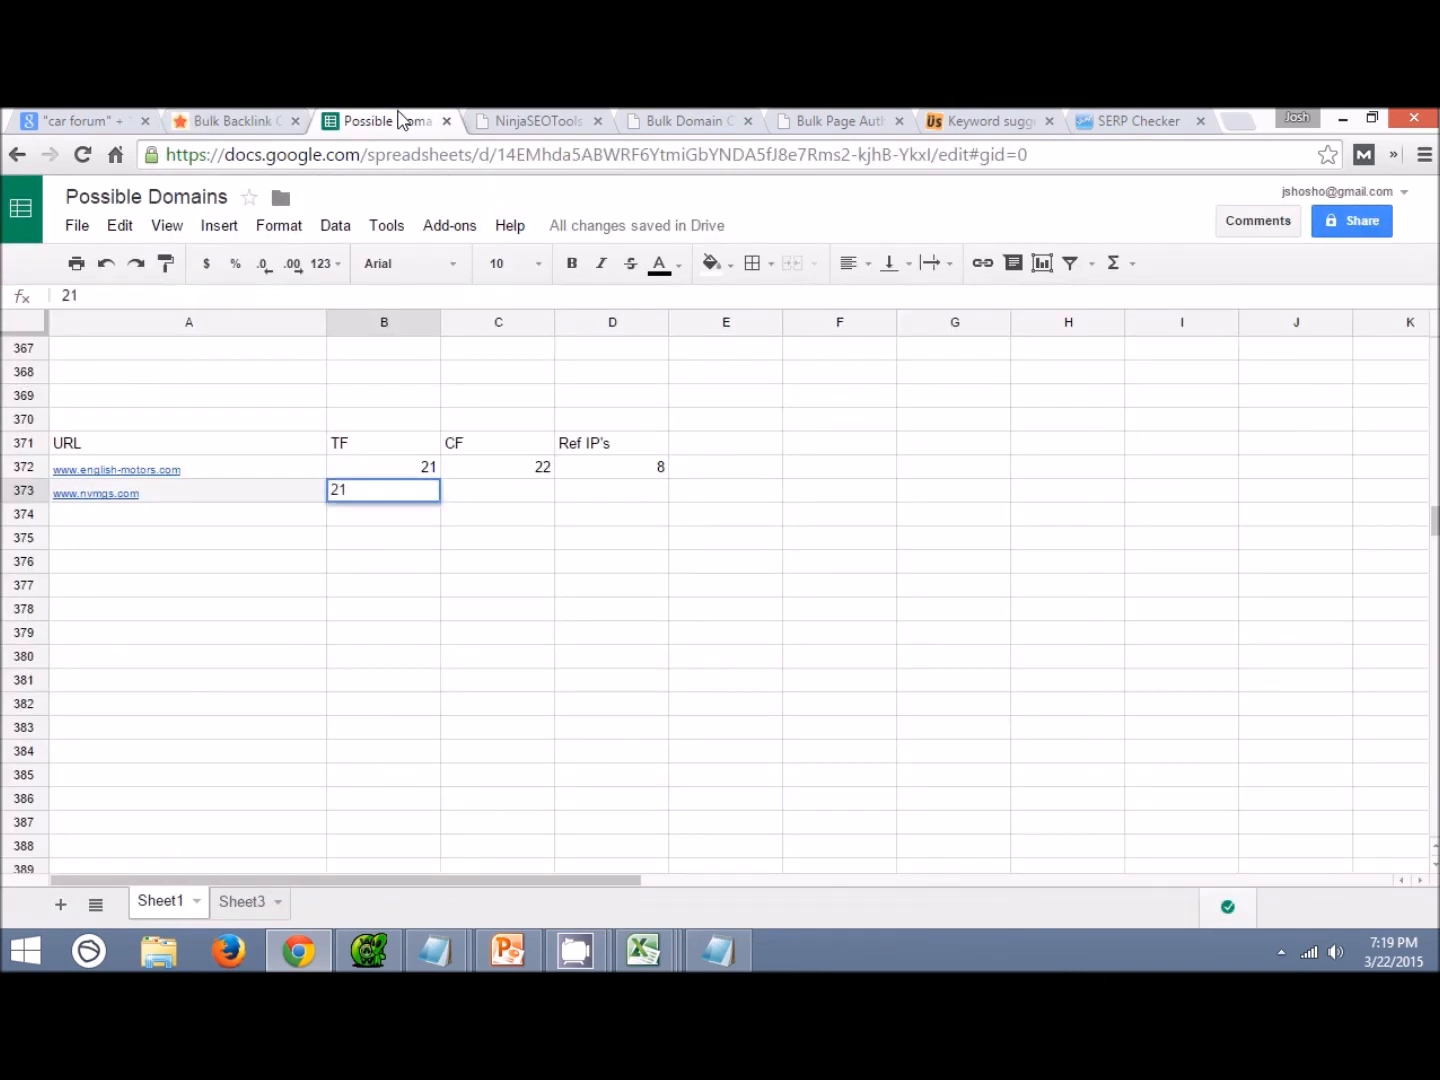
key(Tab)
text(23)
key(Tab)
text(6)
key(Return)
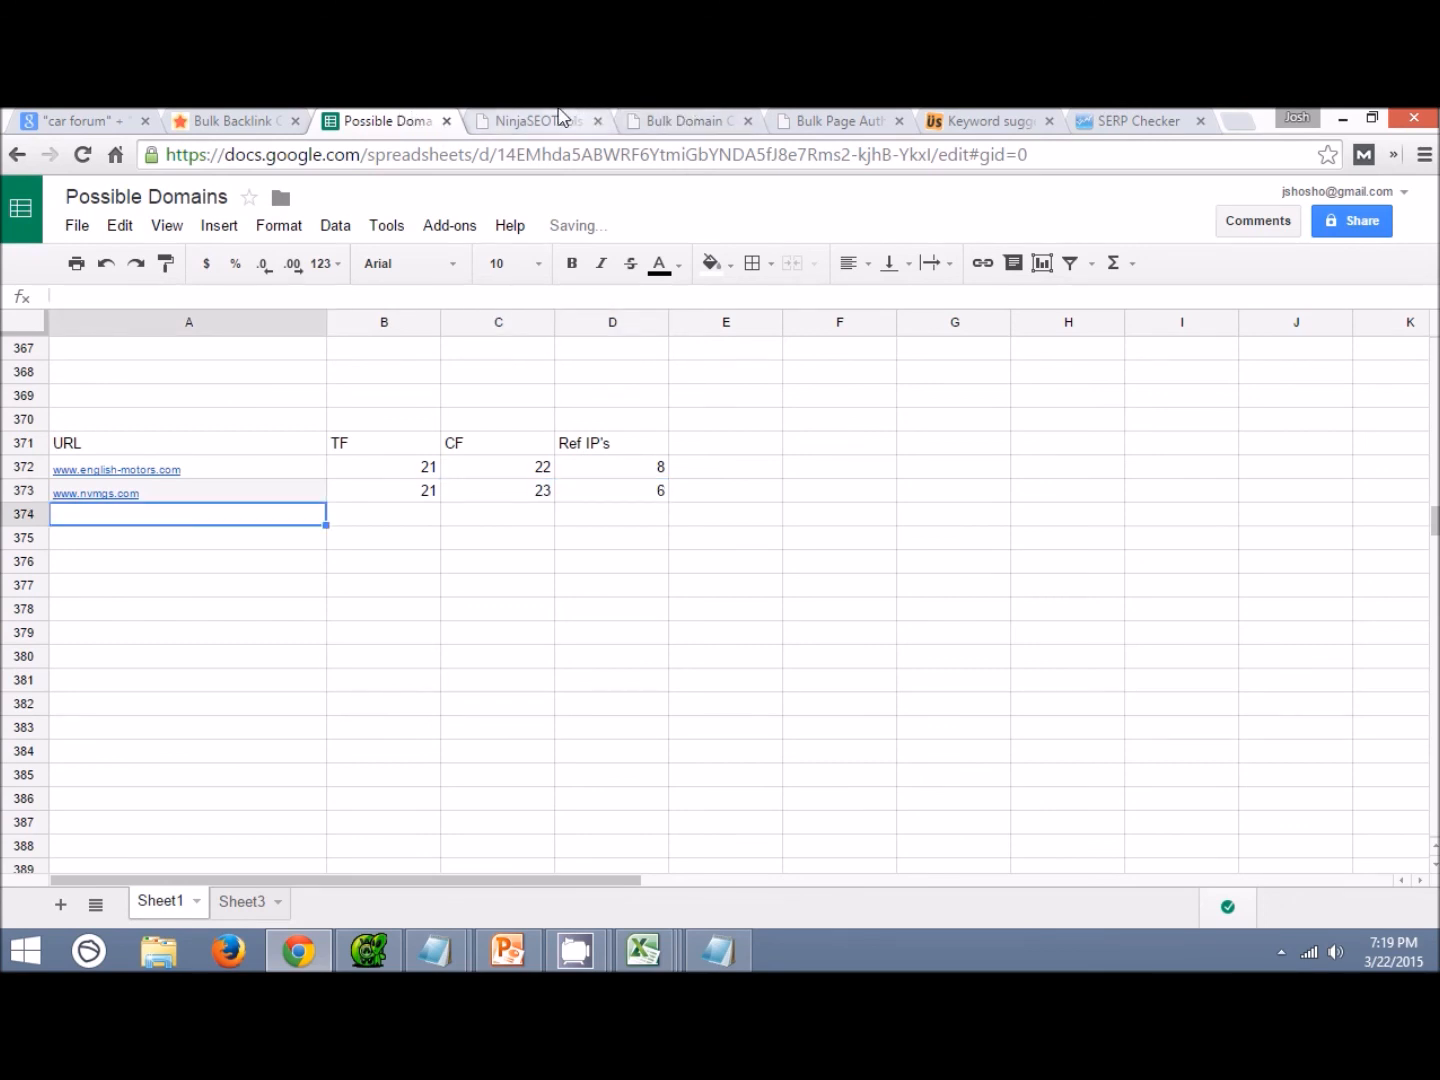
click(262, 121)
double_click(241, 634)
scroll(382, 666, down, 2)
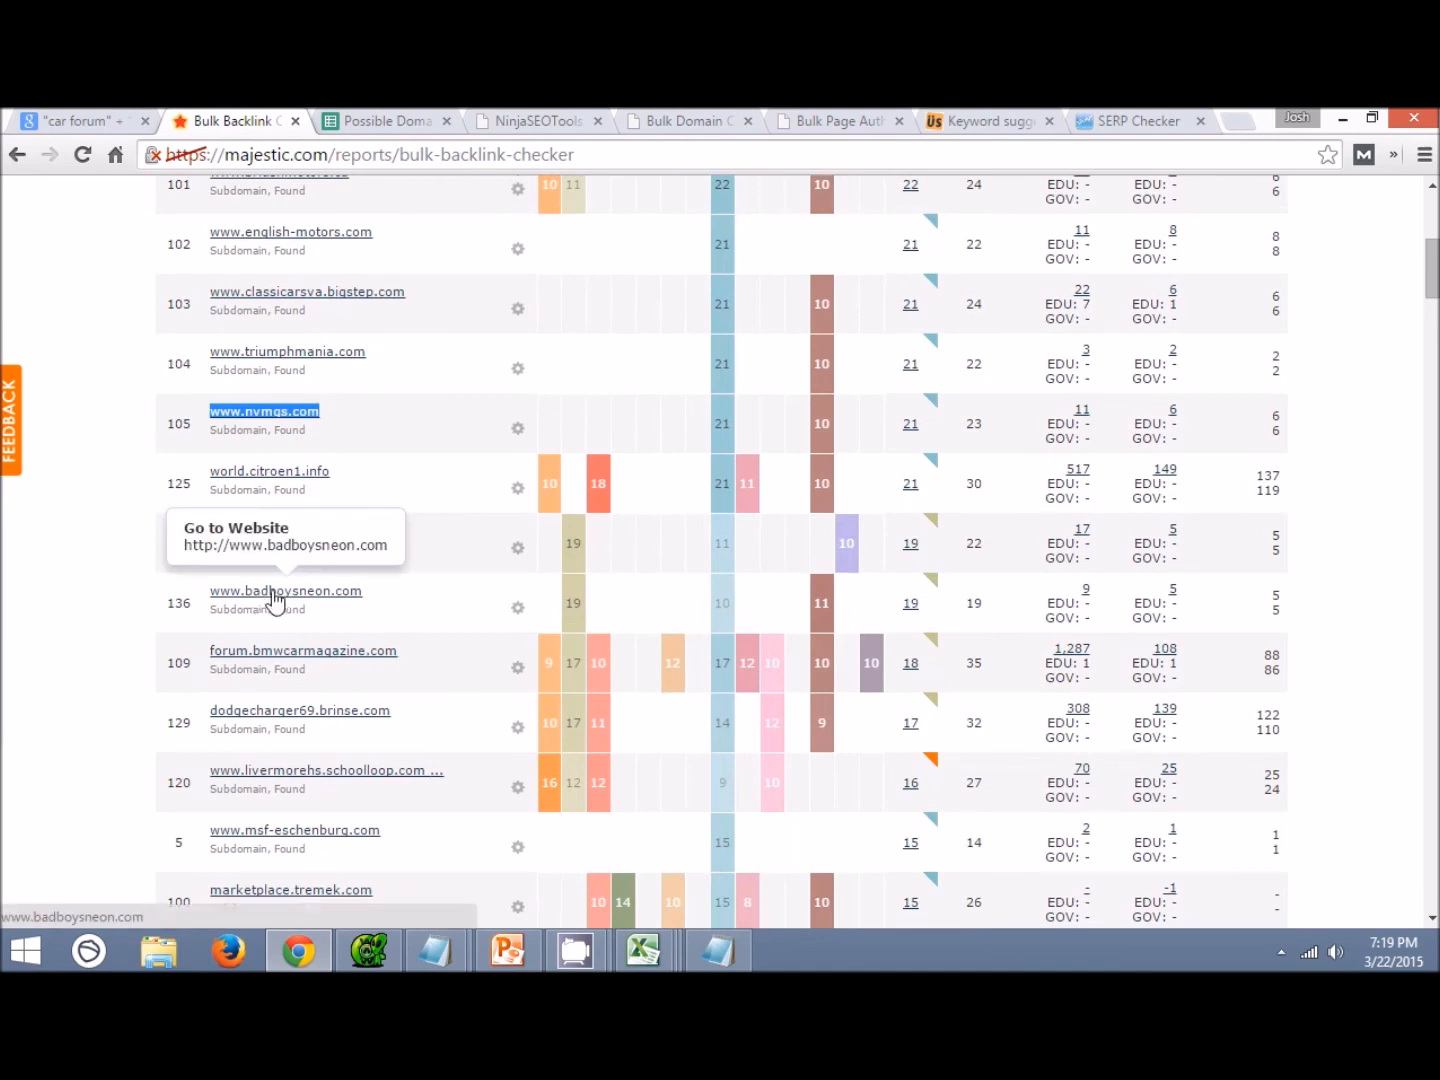
drag(368, 598, 216, 599)
key(ctrl+c)
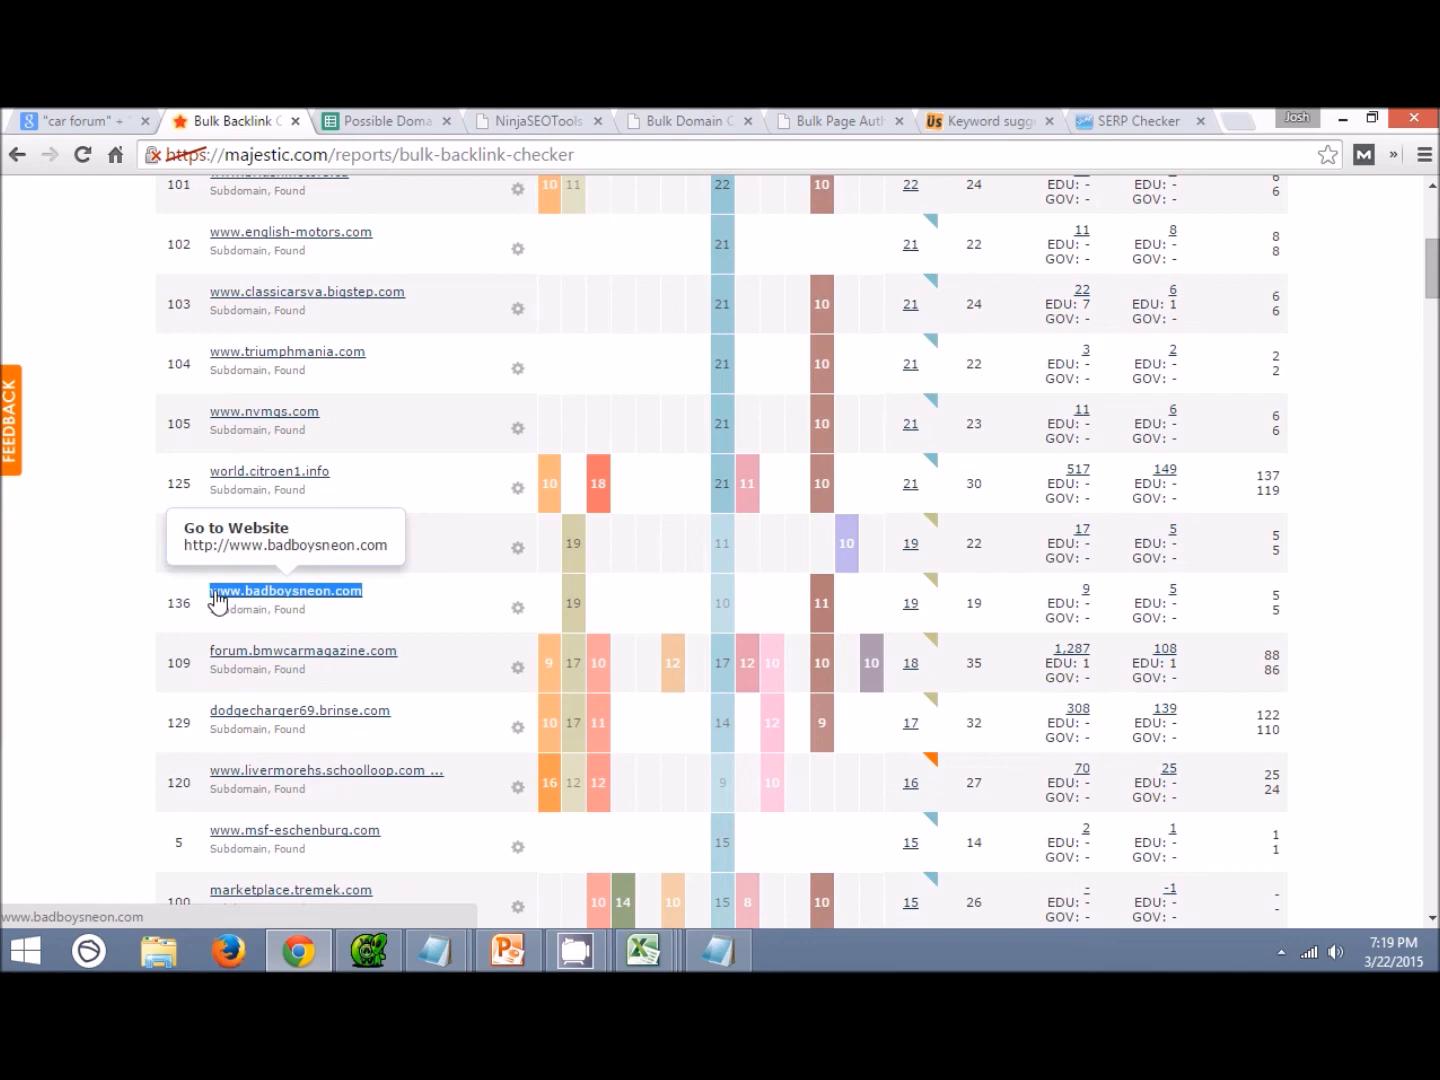
click(335, 121)
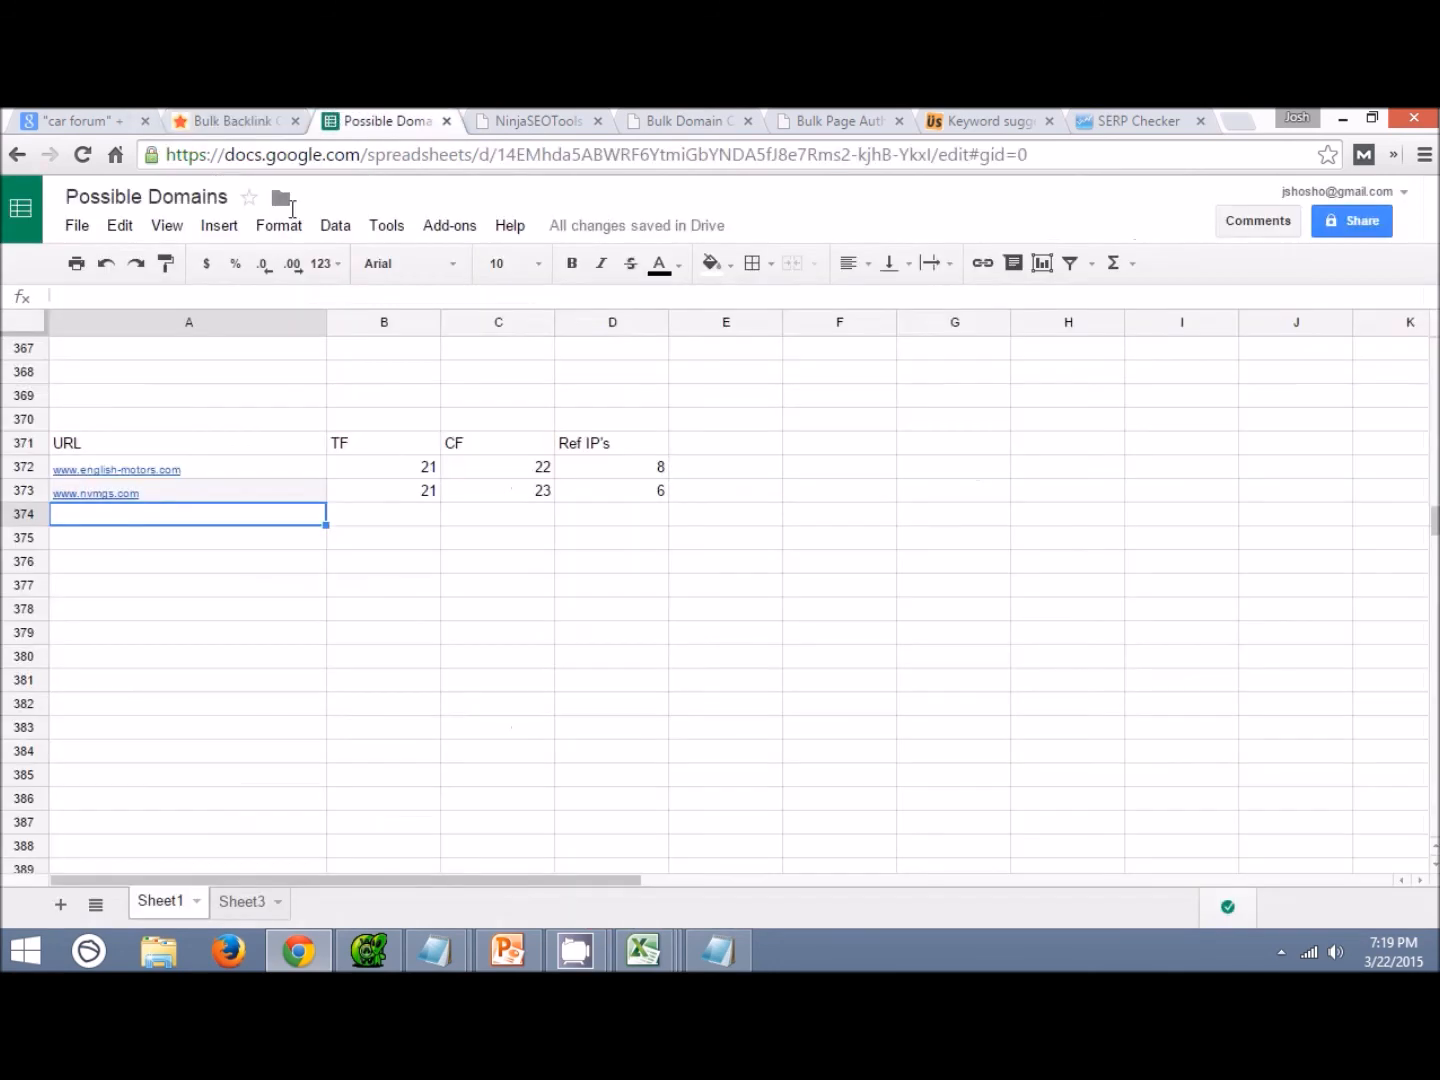
key(ctrl+v)
key(Tab)
click(554, 120)
click(395, 121)
click(263, 121)
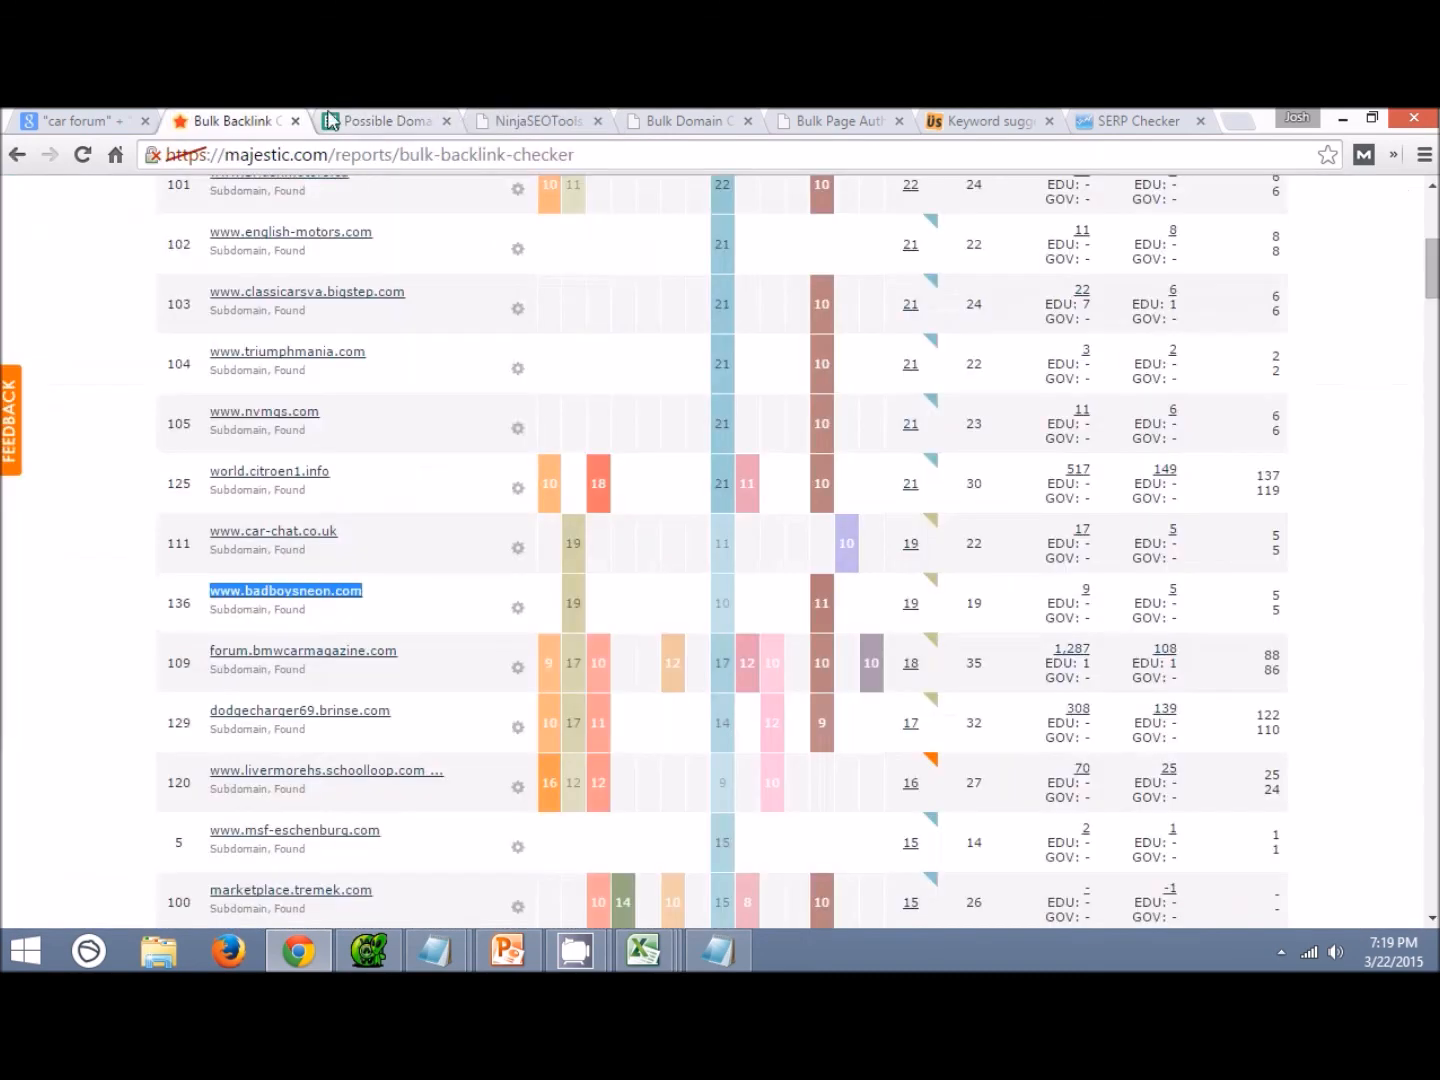
click(375, 120)
text(19)
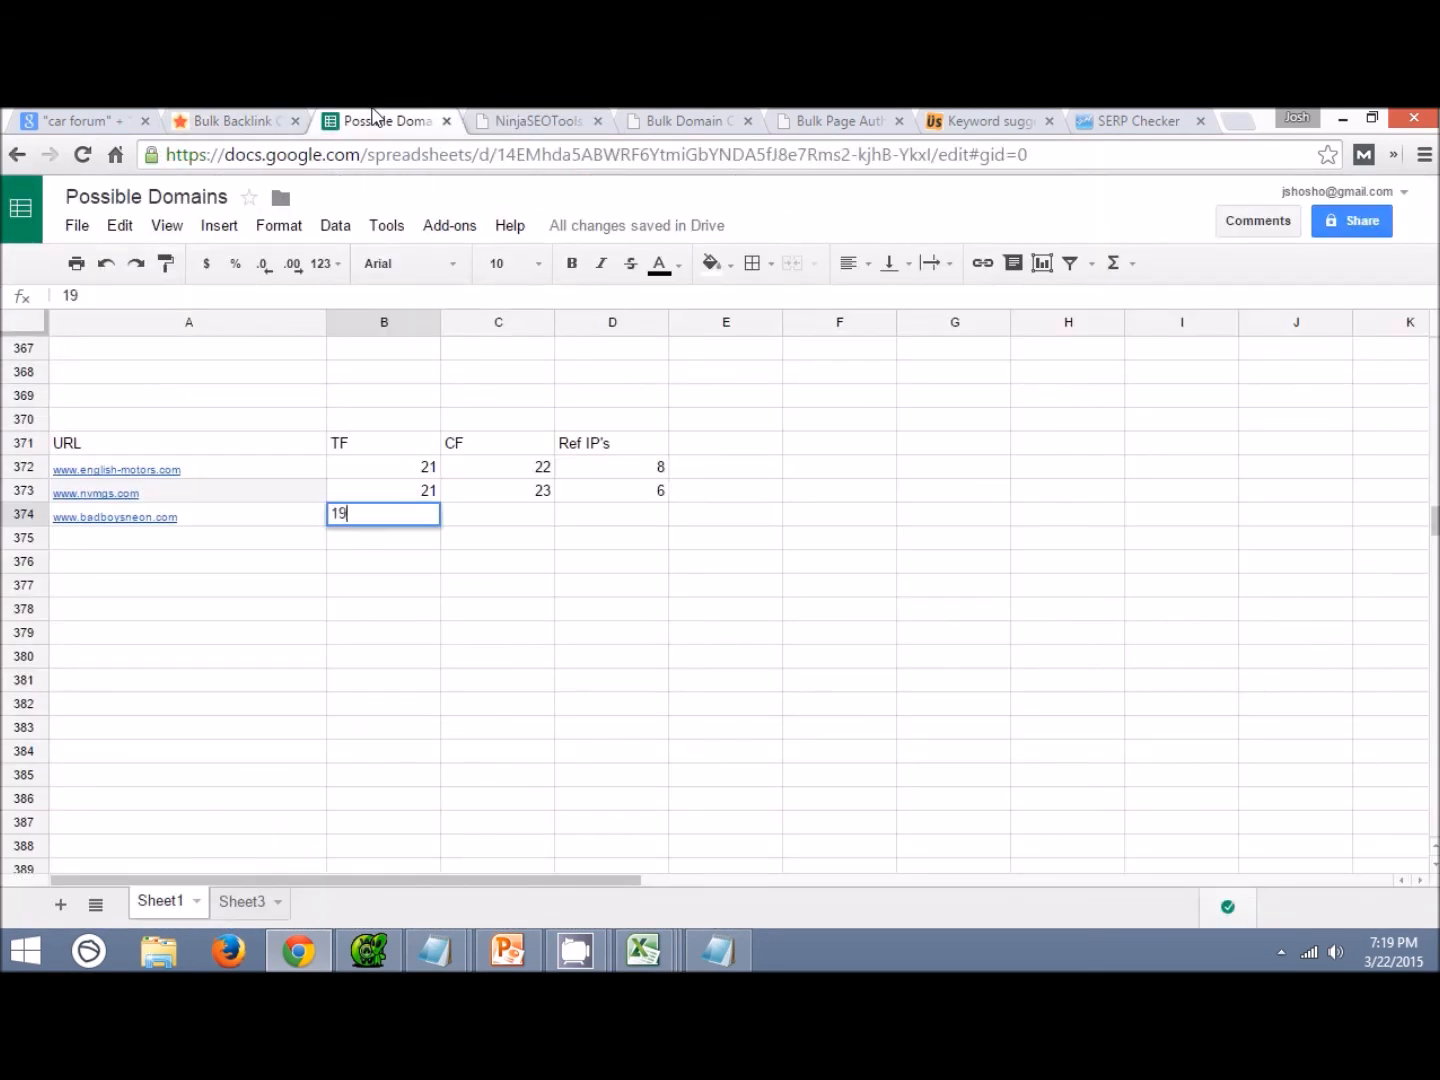
key(Tab)
text(19)
key(Tab)
text(5)
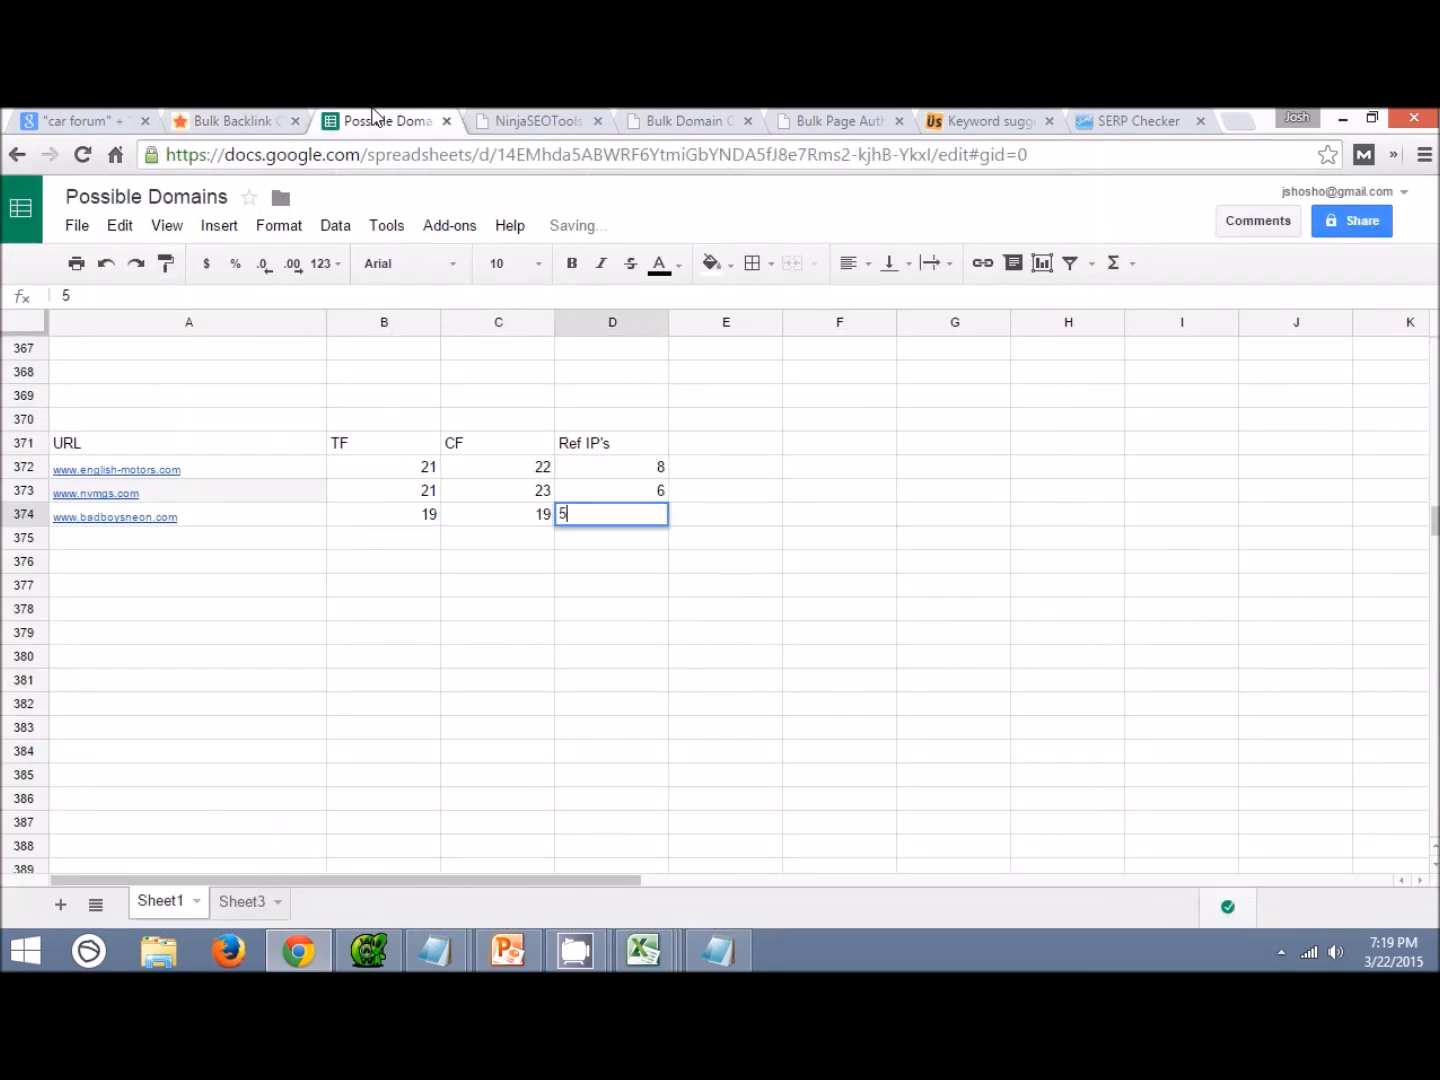
key(Return)
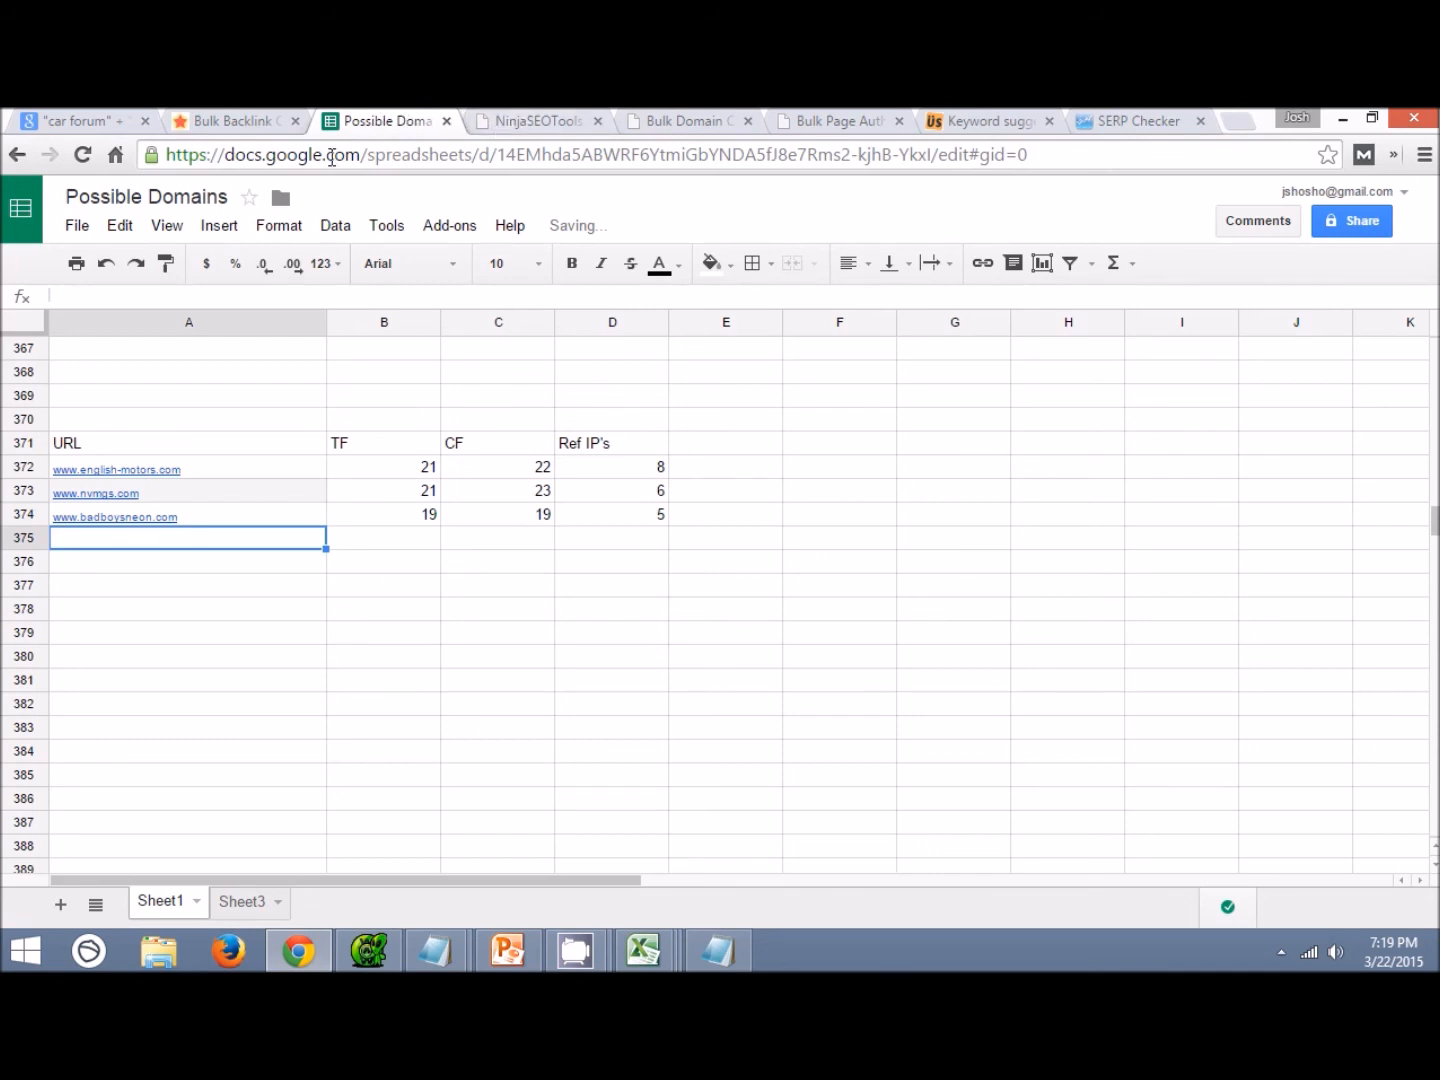
Examine the lower-ranked domains in the Majestic results for Trust Flow, Citation Flow, backlinks and referring domains.
click(256, 120)
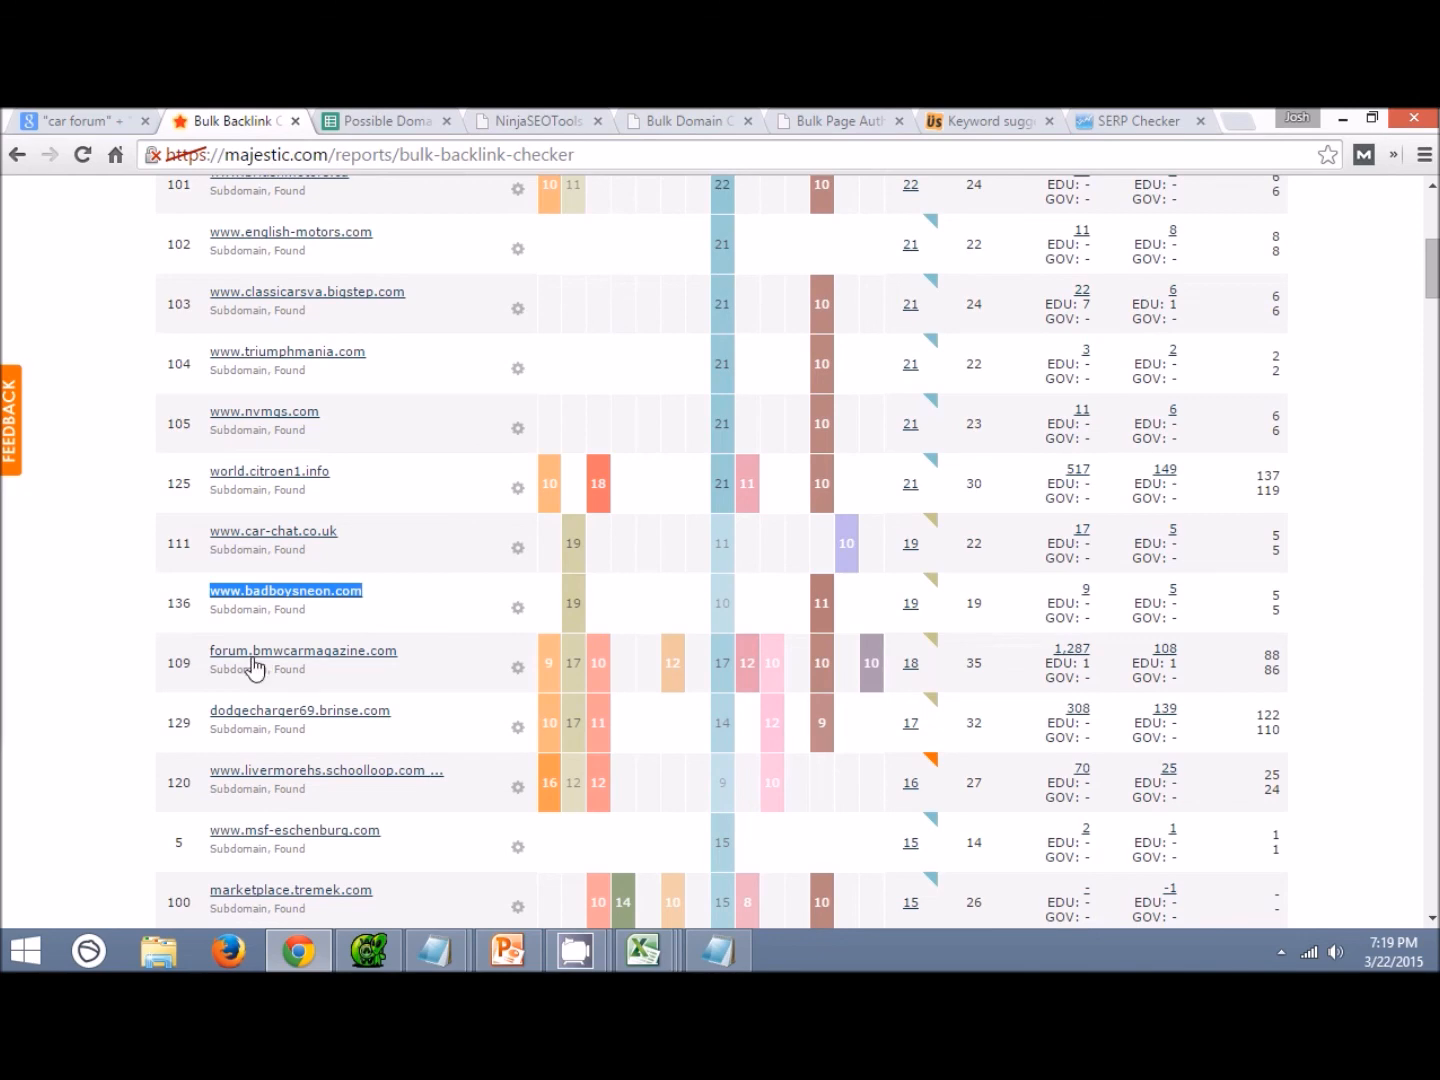
scroll(371, 660, down, 1)
scroll(363, 646, down, 1)
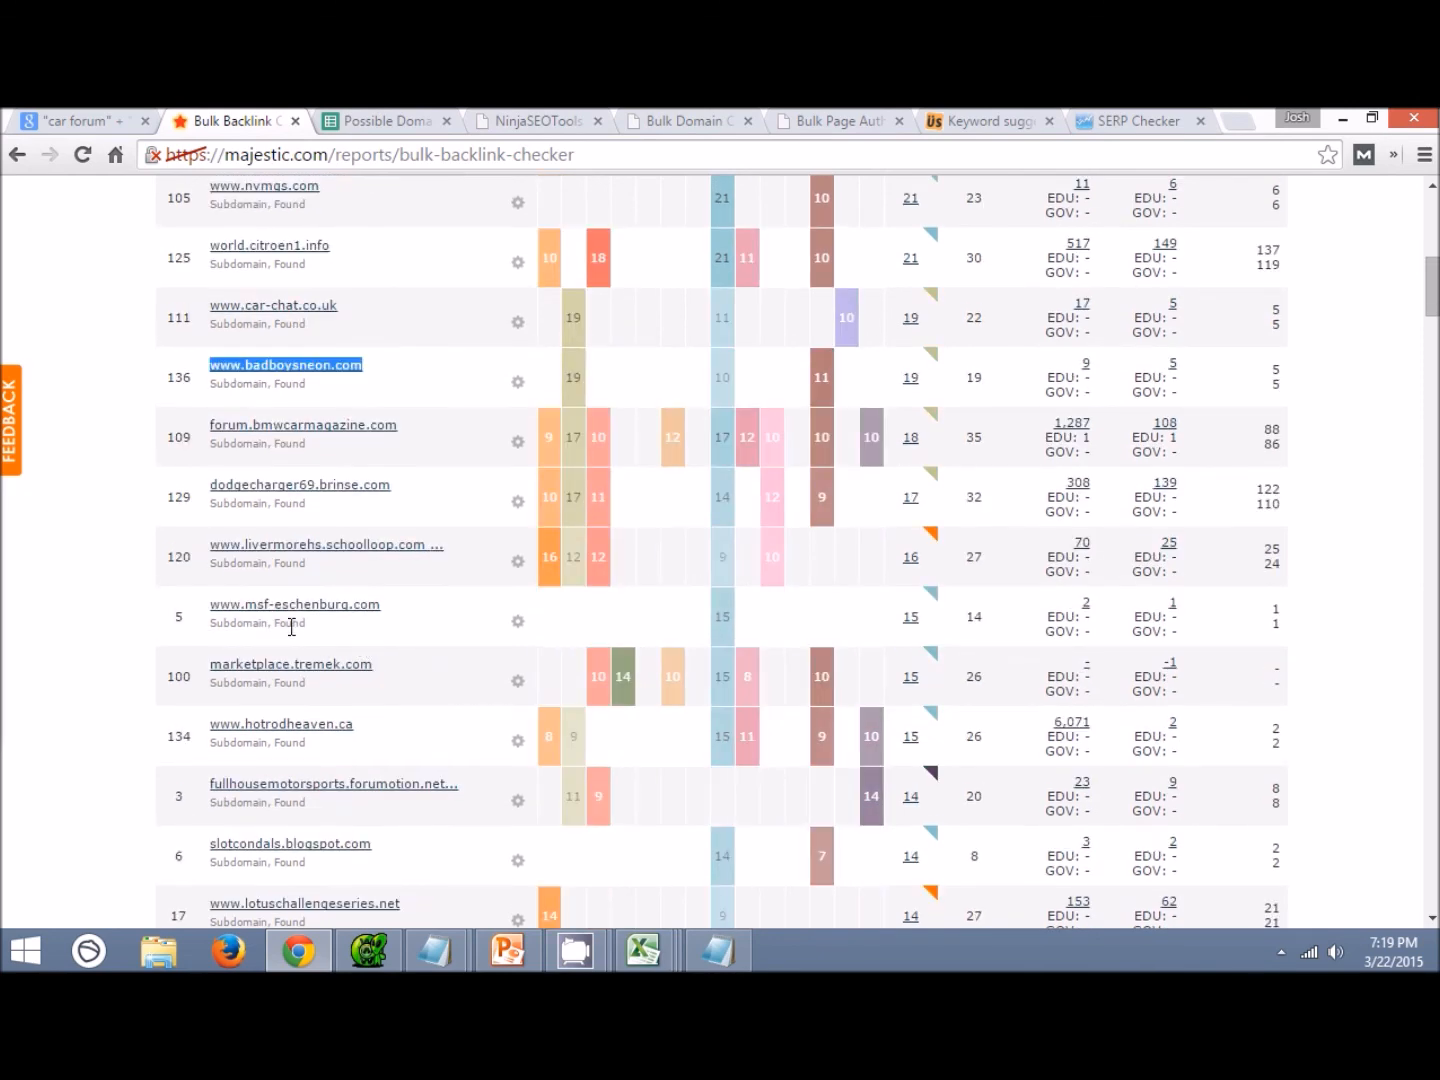
scroll(401, 628, down, 2)
scroll(405, 636, down, 2)
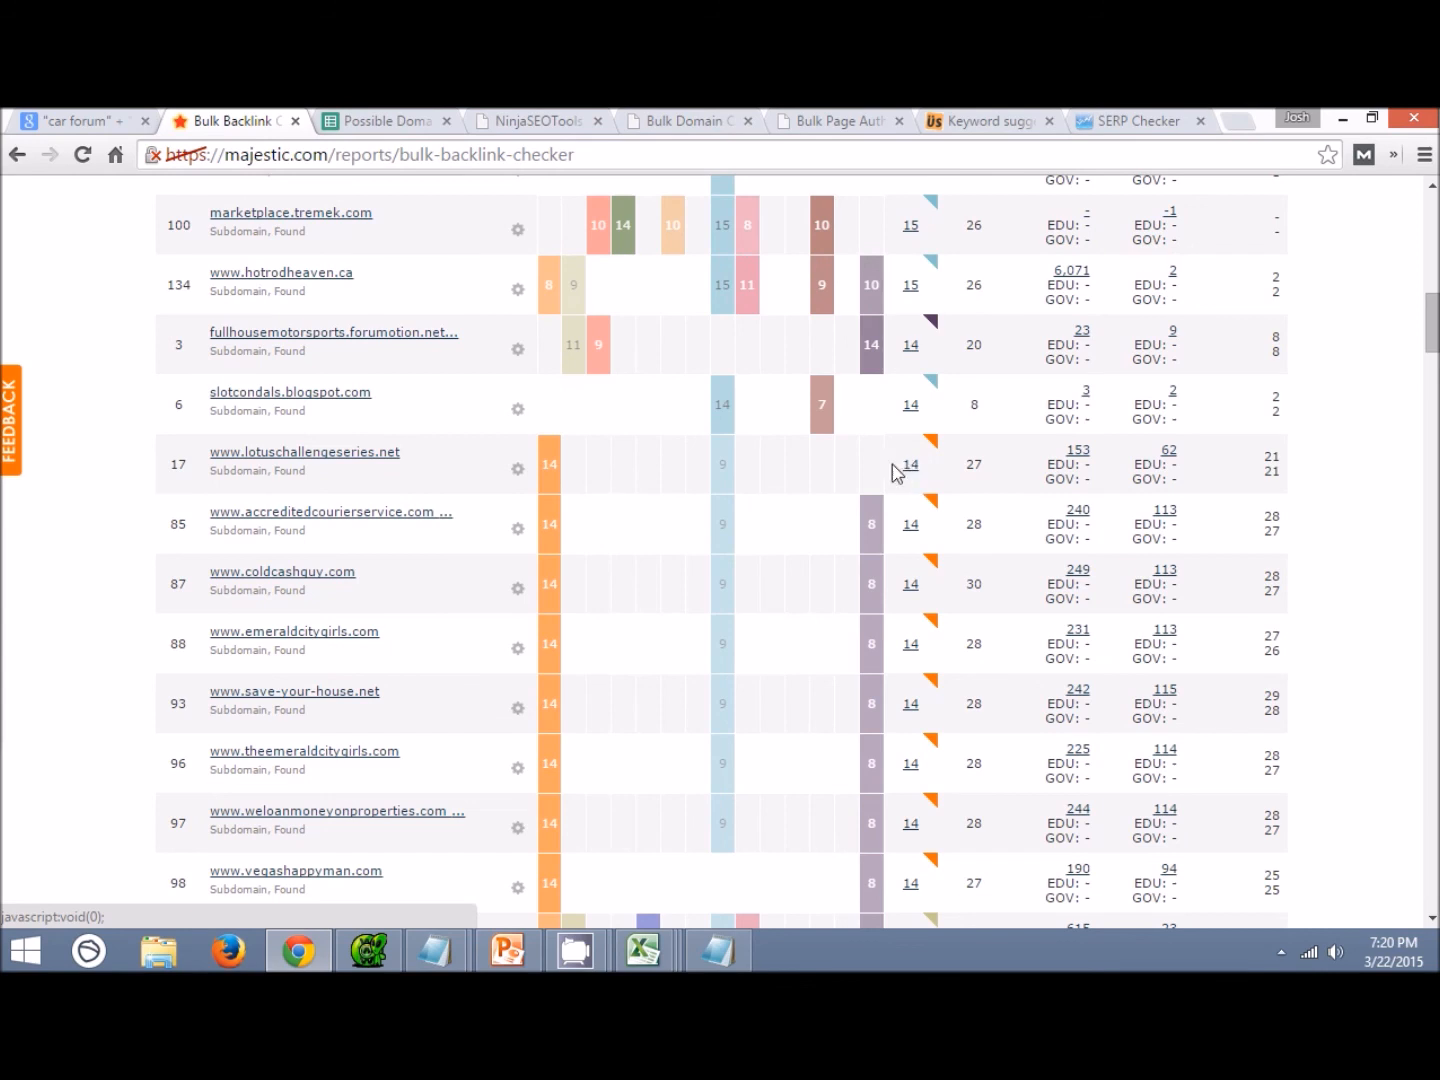
scroll(600, 649, down, 1)
scroll(585, 610, up, 1)
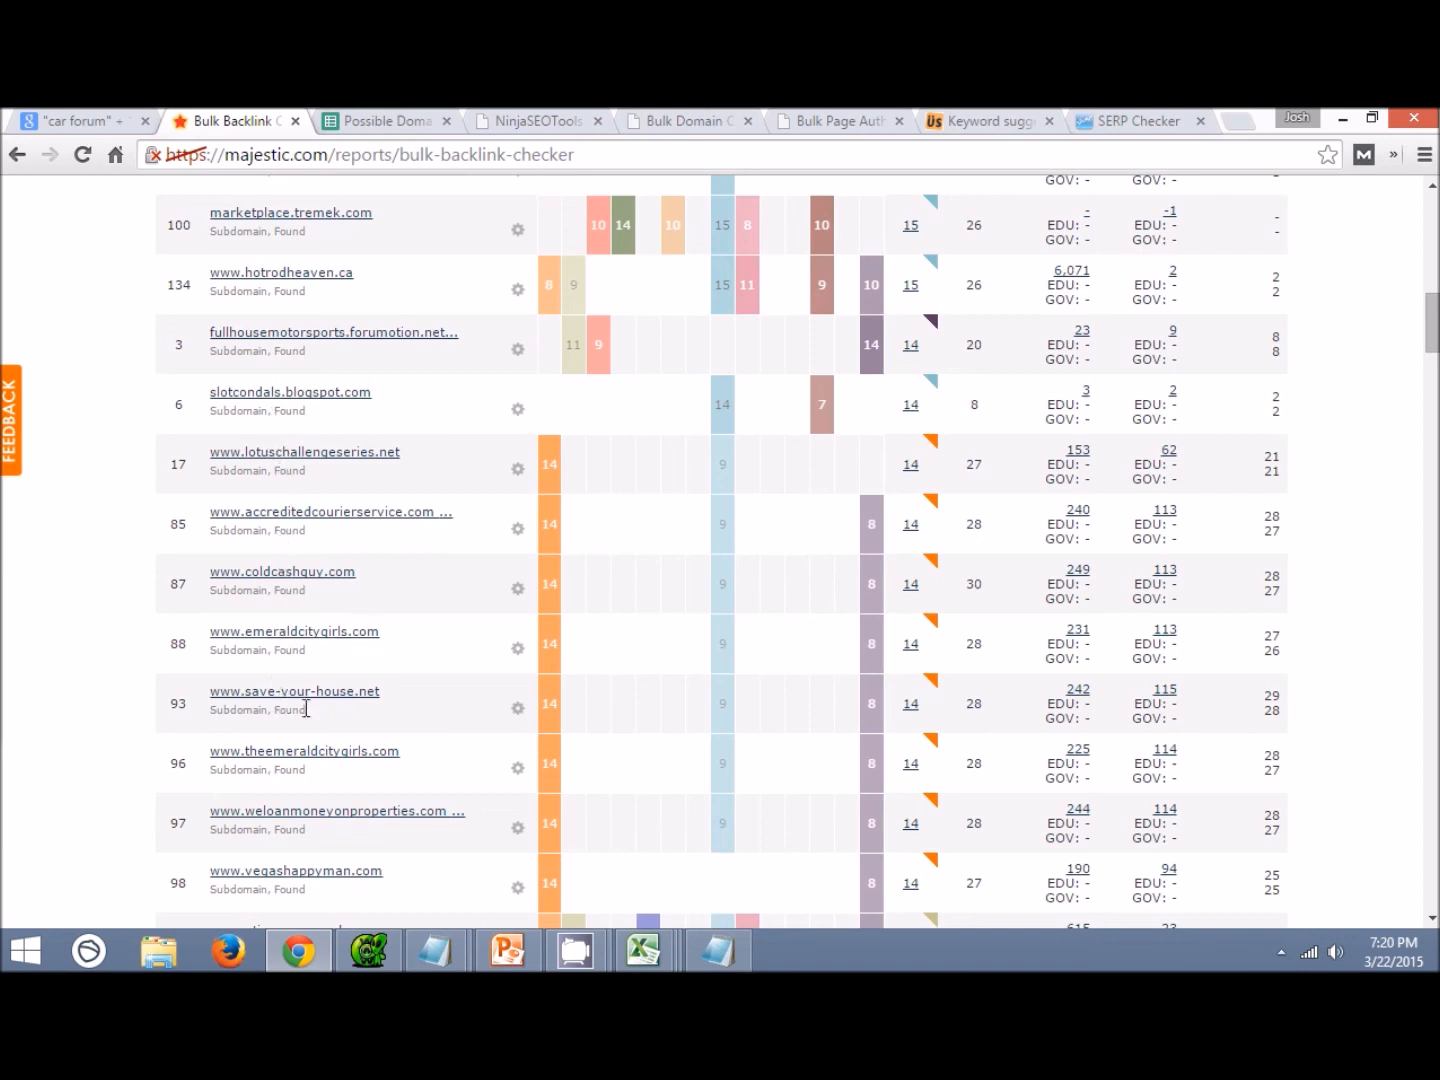
mouse_move(527, 476)
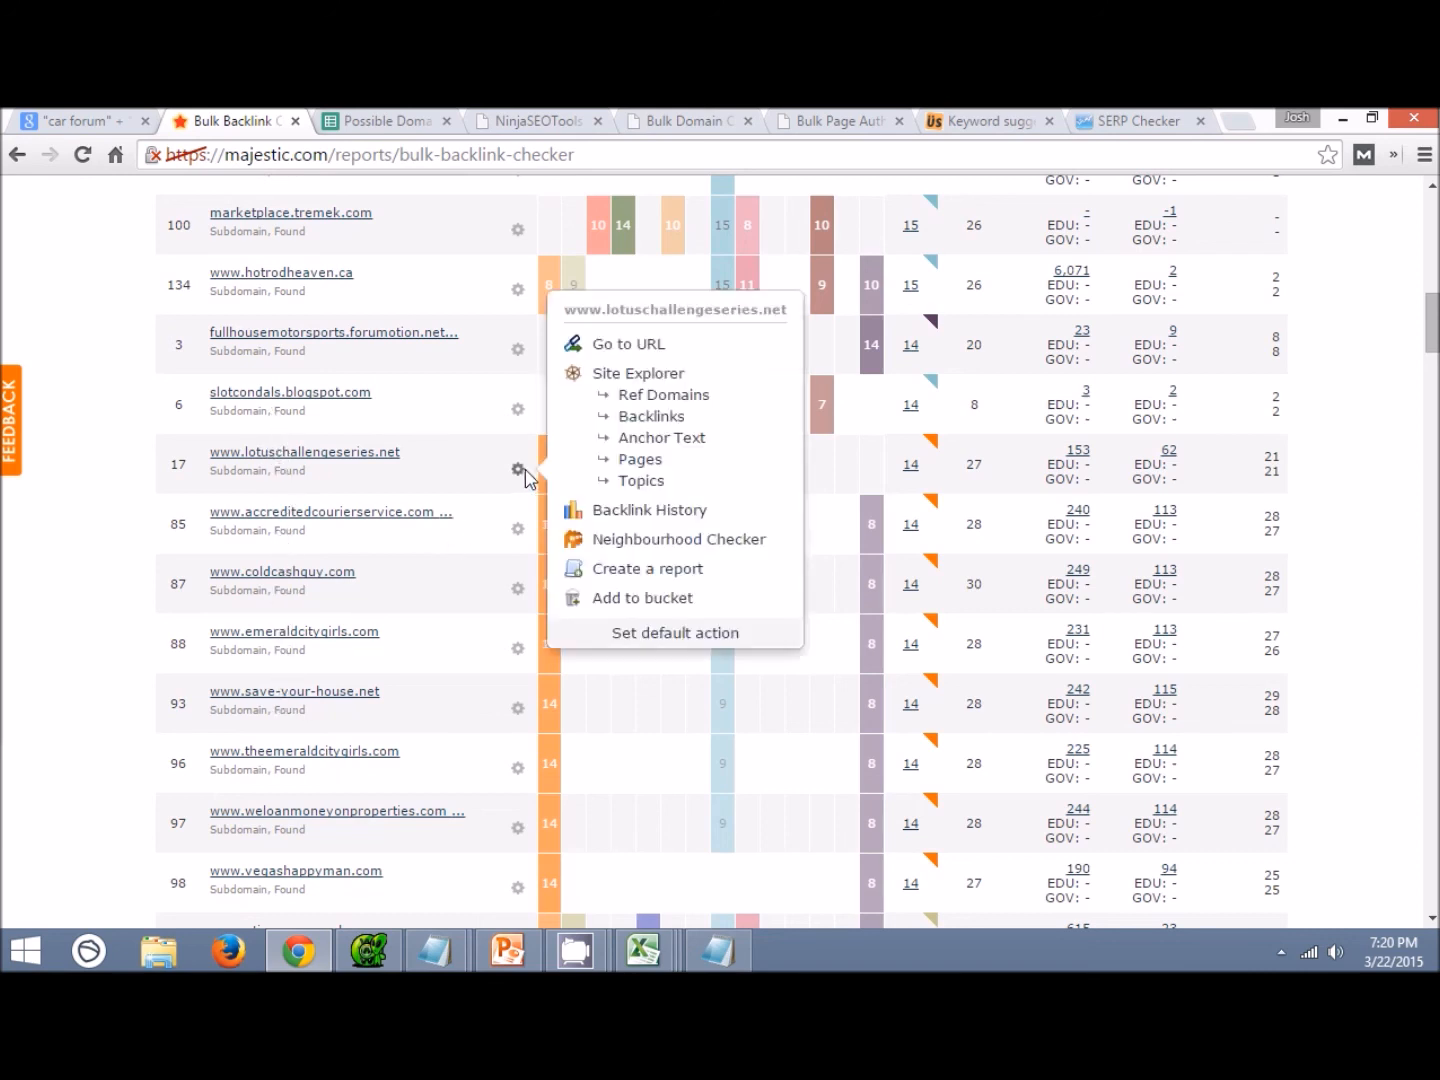
right_click(658, 375)
click(687, 383)
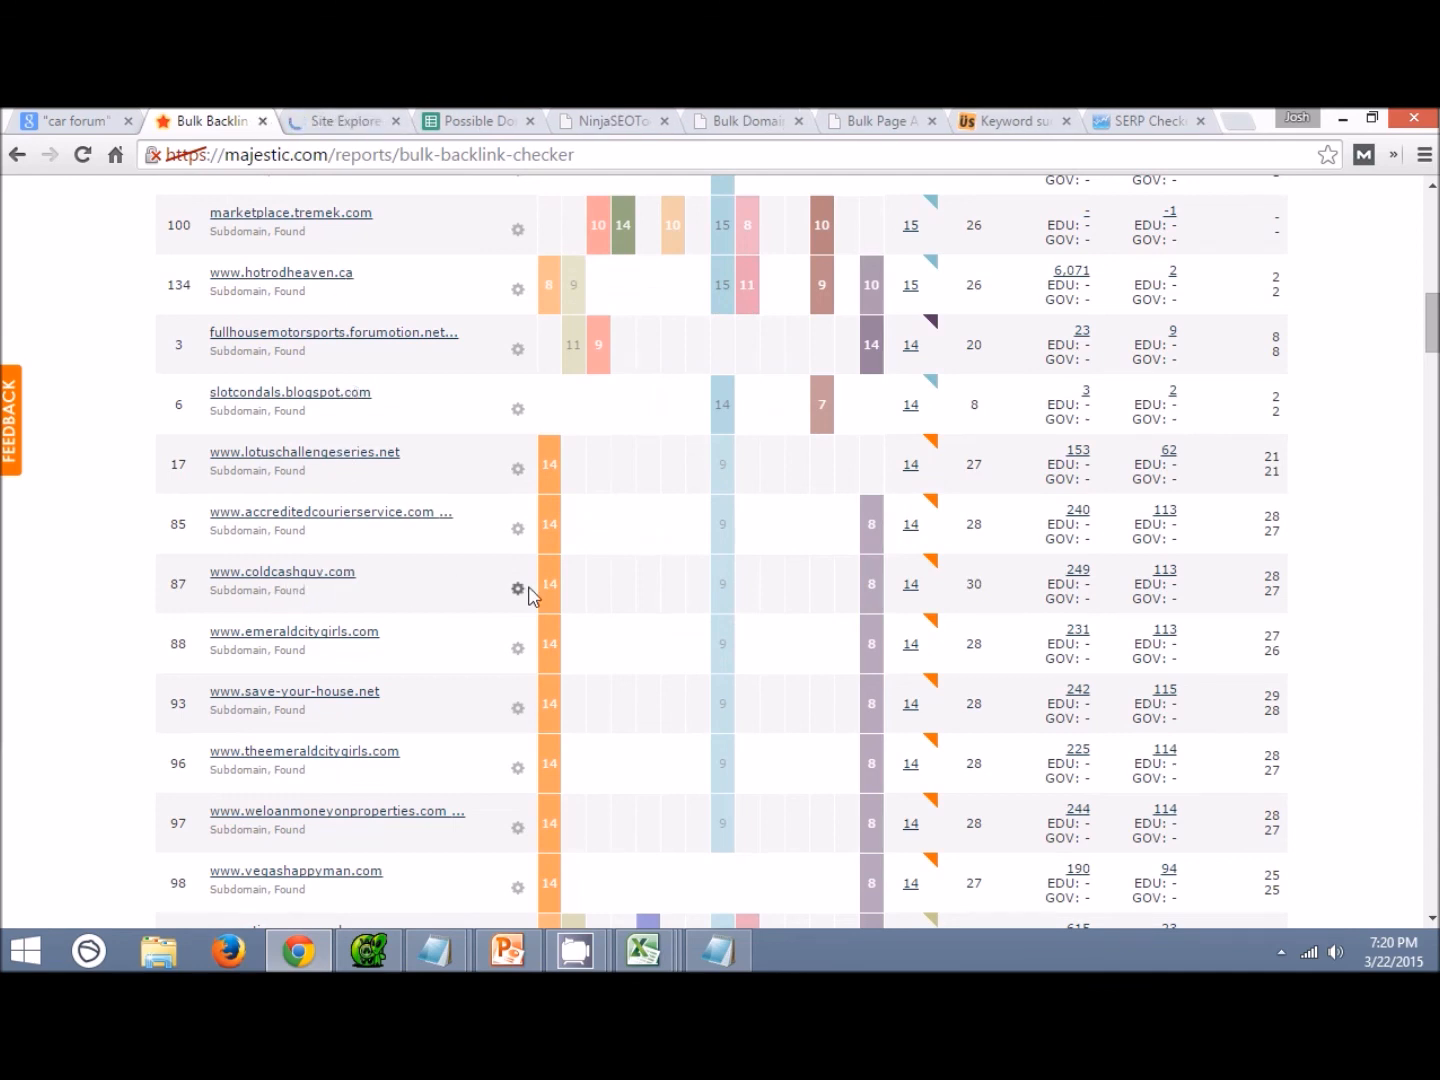
mouse_move(530, 596)
right_click(640, 493)
click(690, 500)
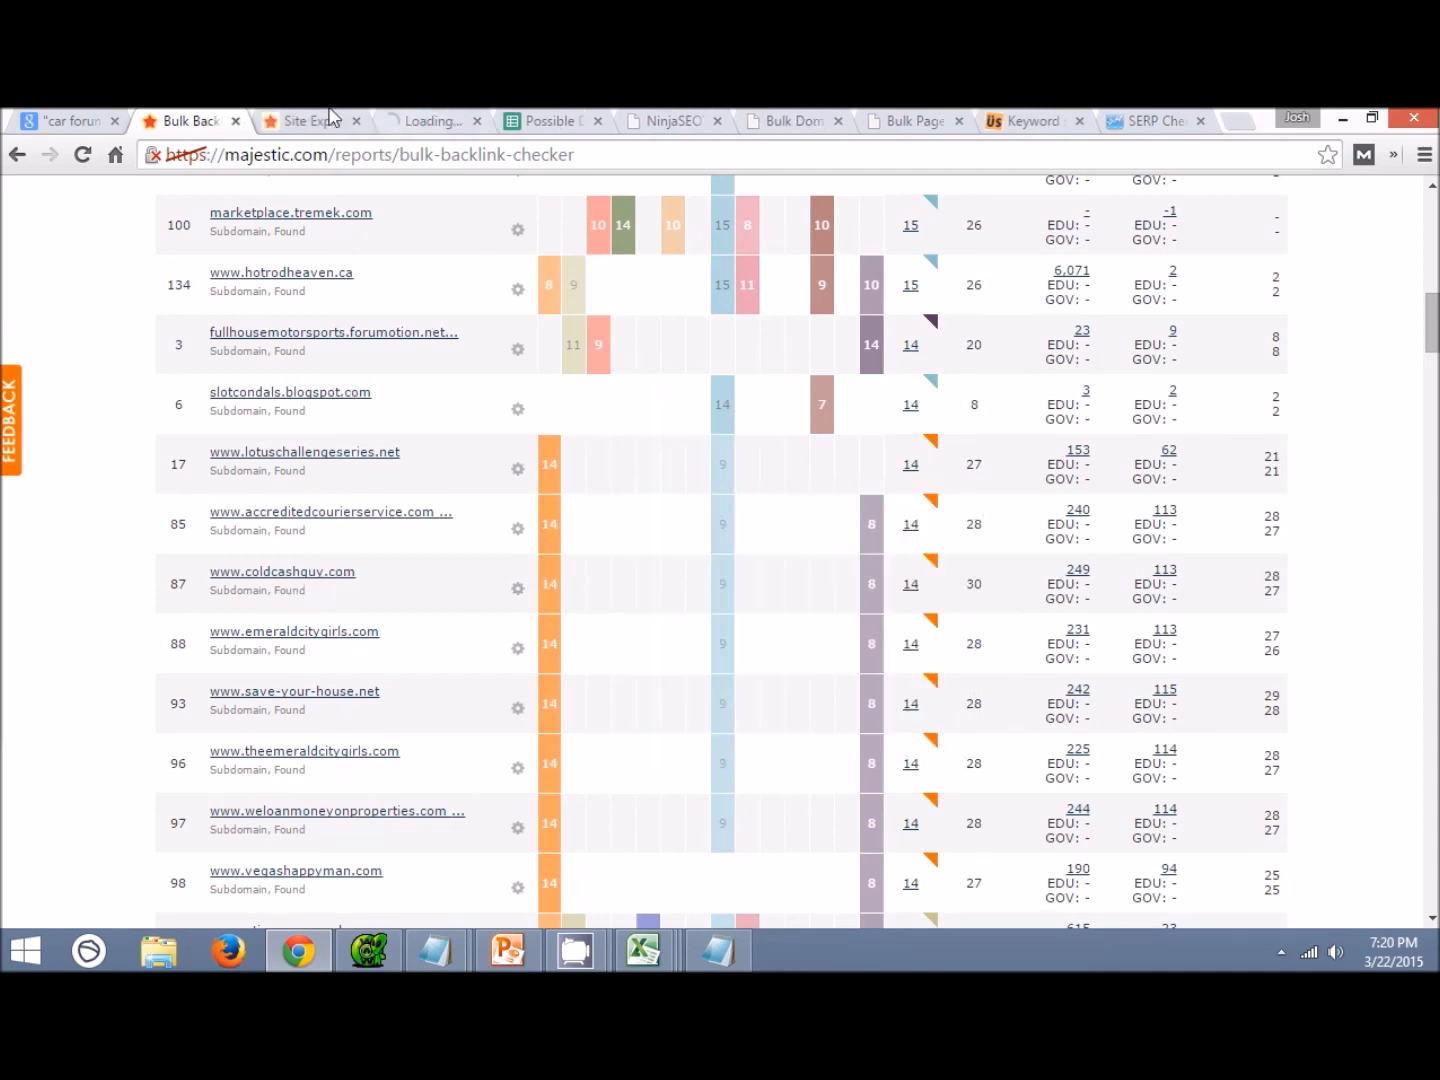
click(333, 117)
scroll(499, 421, down, 9)
scroll(508, 571, up, 3)
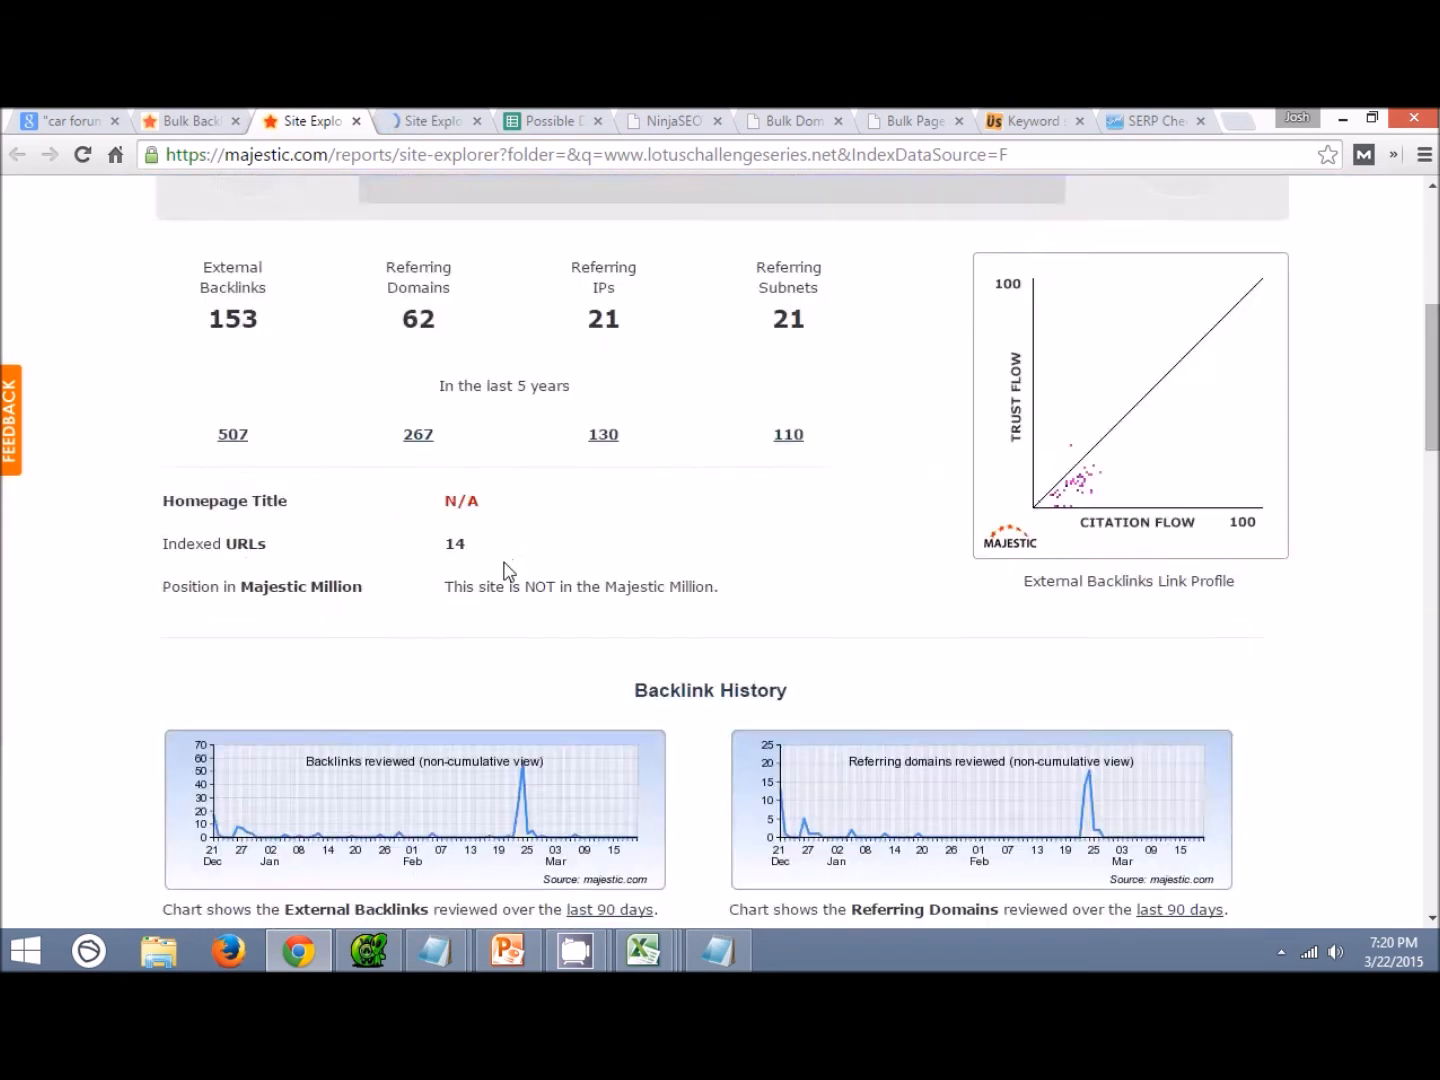
scroll(509, 570, up, 5)
scroll(473, 652, down, 15)
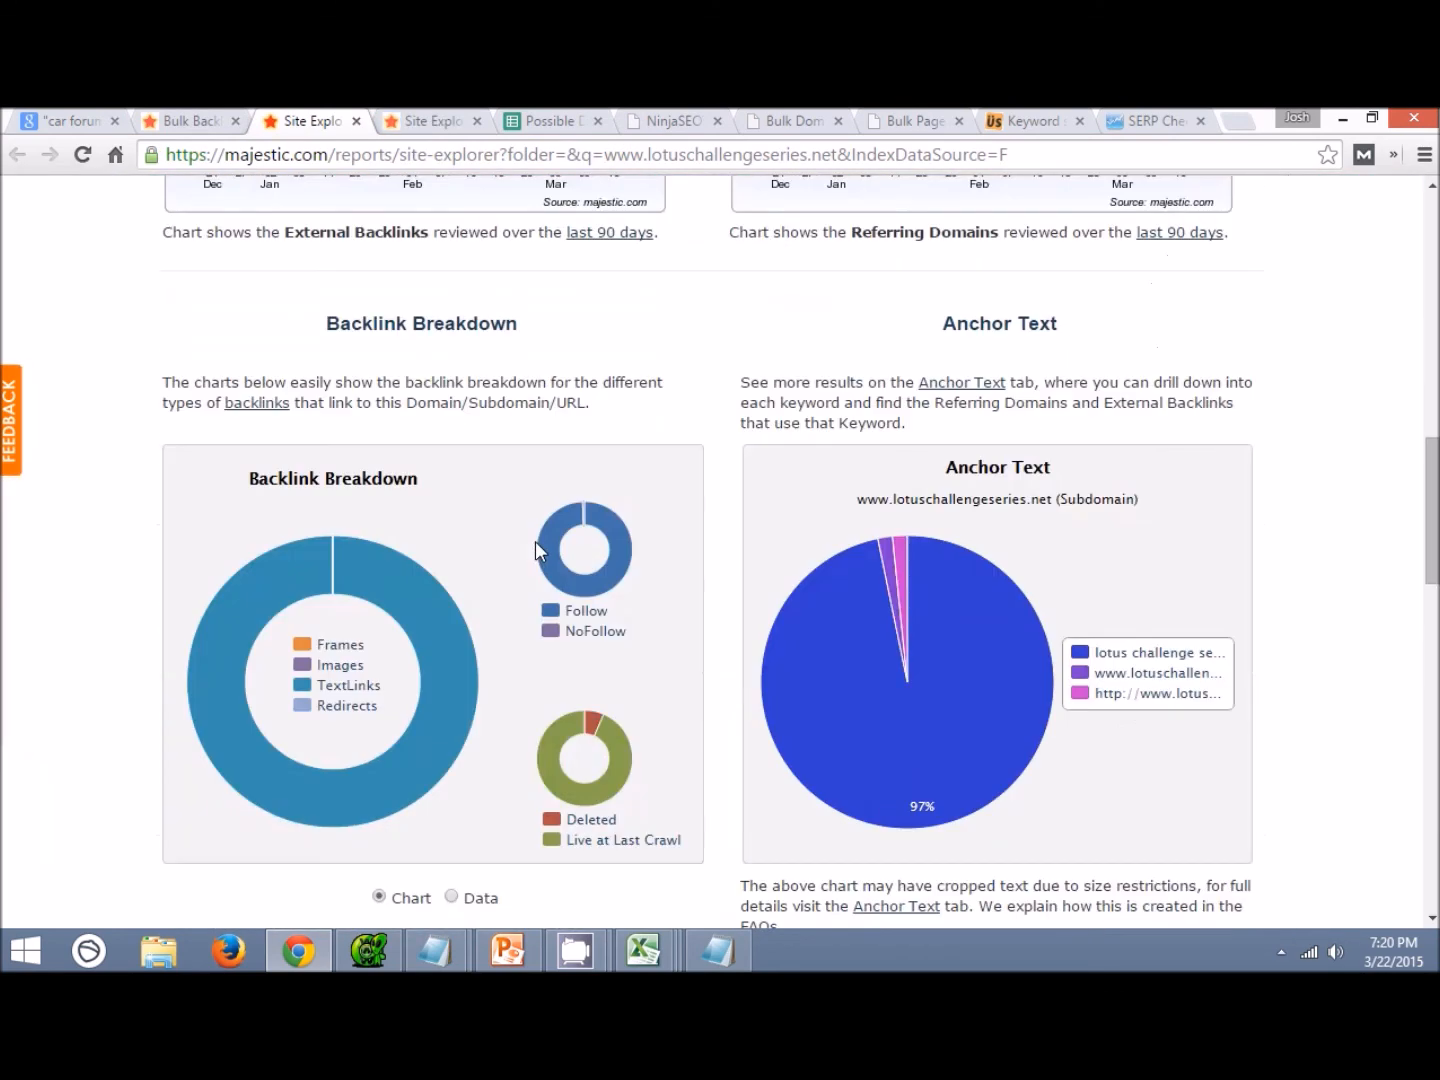
scroll(530, 447, down, 1)
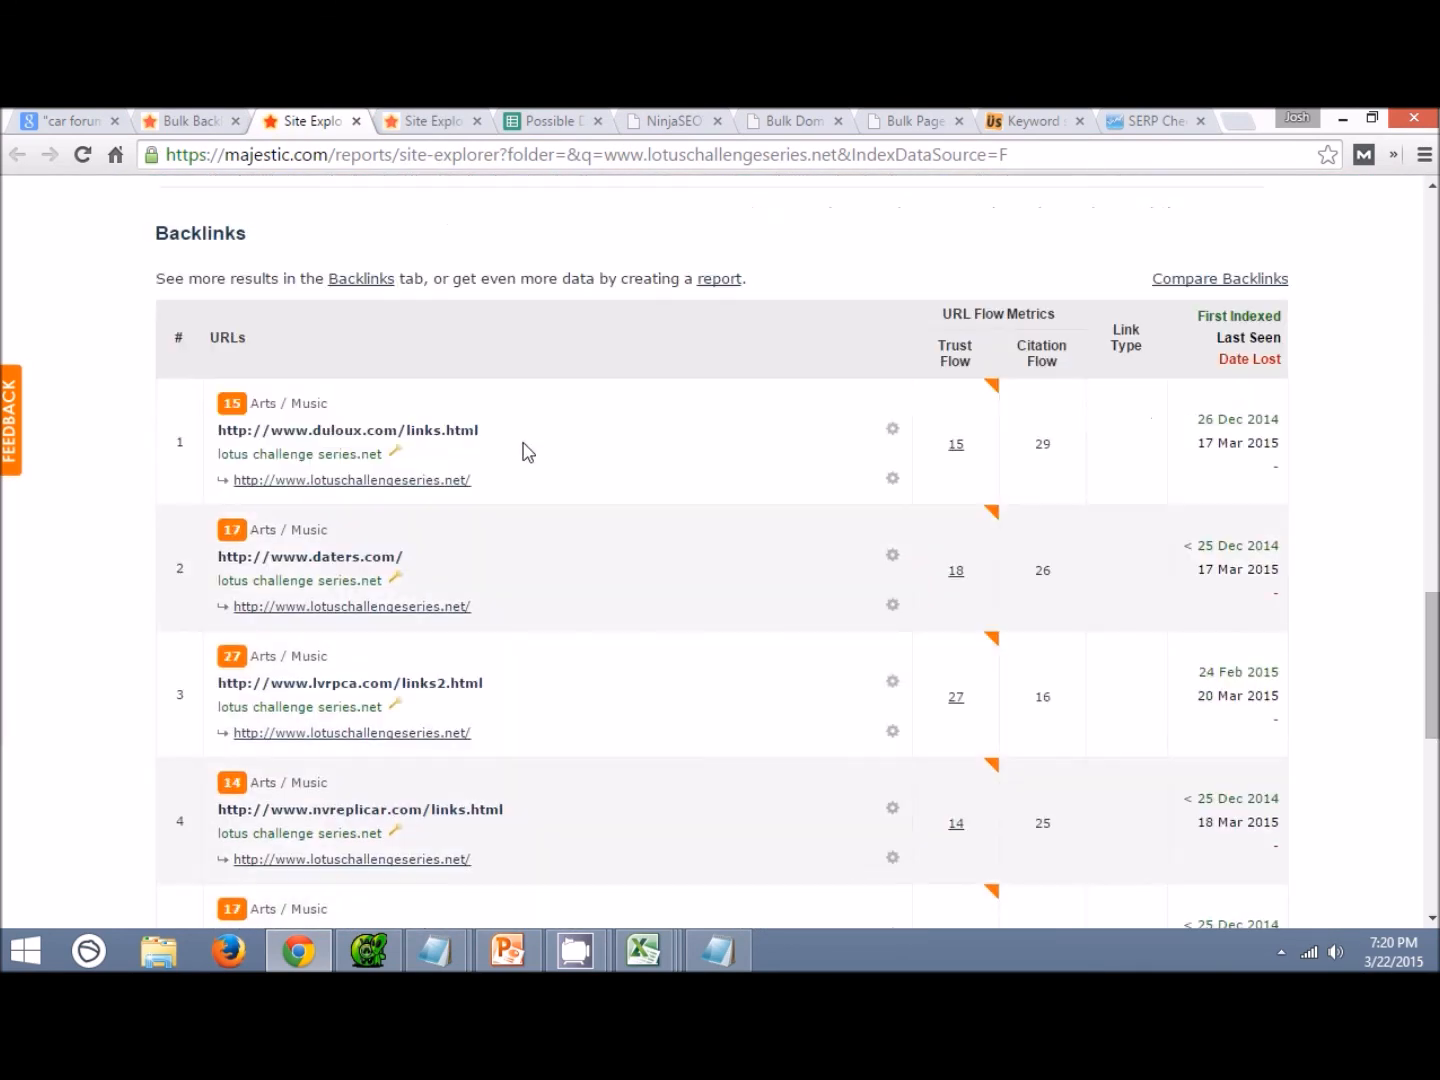
scroll(527, 452, down, 3)
scroll(527, 452, up, 1)
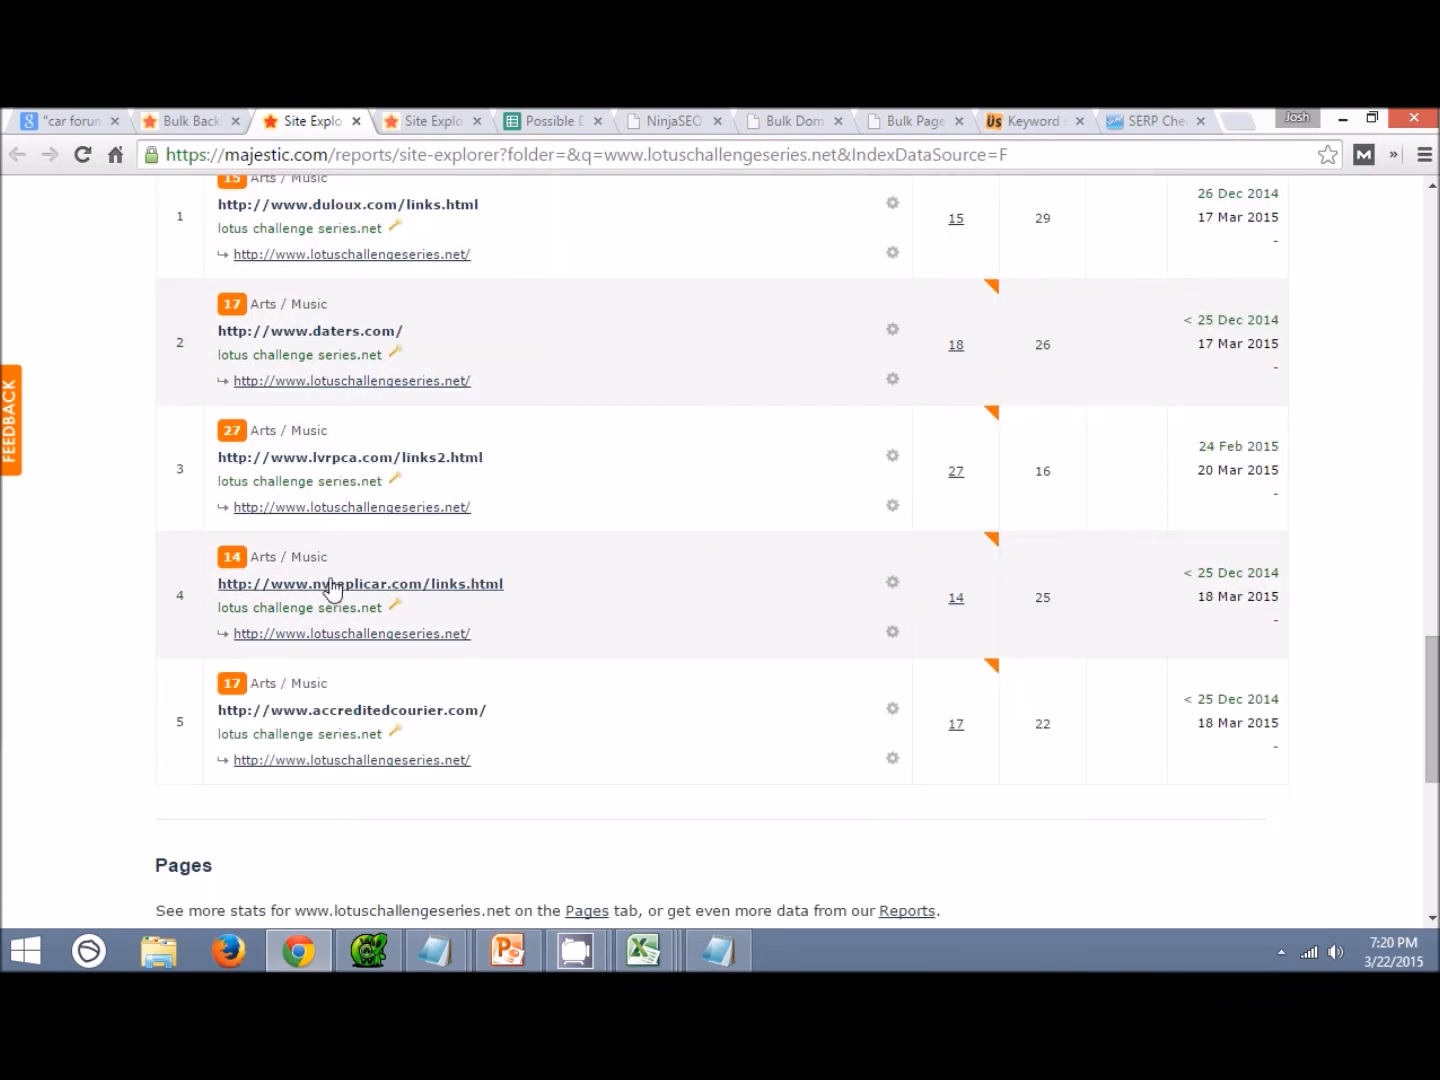
scroll(334, 588, down, 3)
scroll(334, 588, up, 5)
click(438, 121)
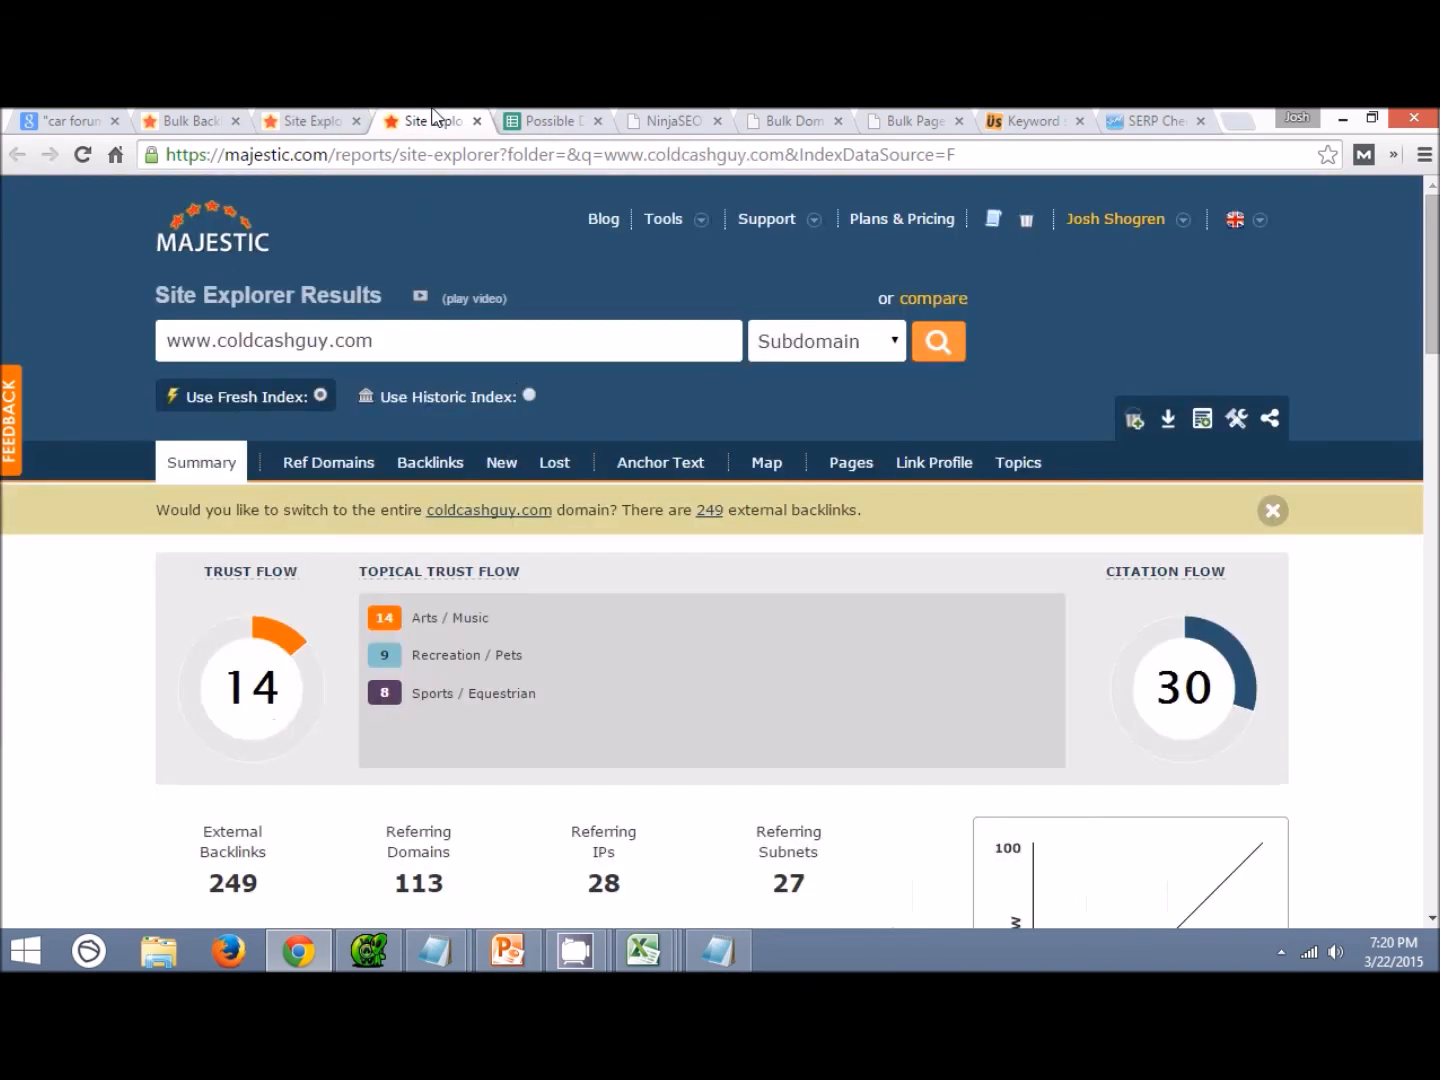
scroll(518, 398, down, 2)
scroll(518, 398, down, 18)
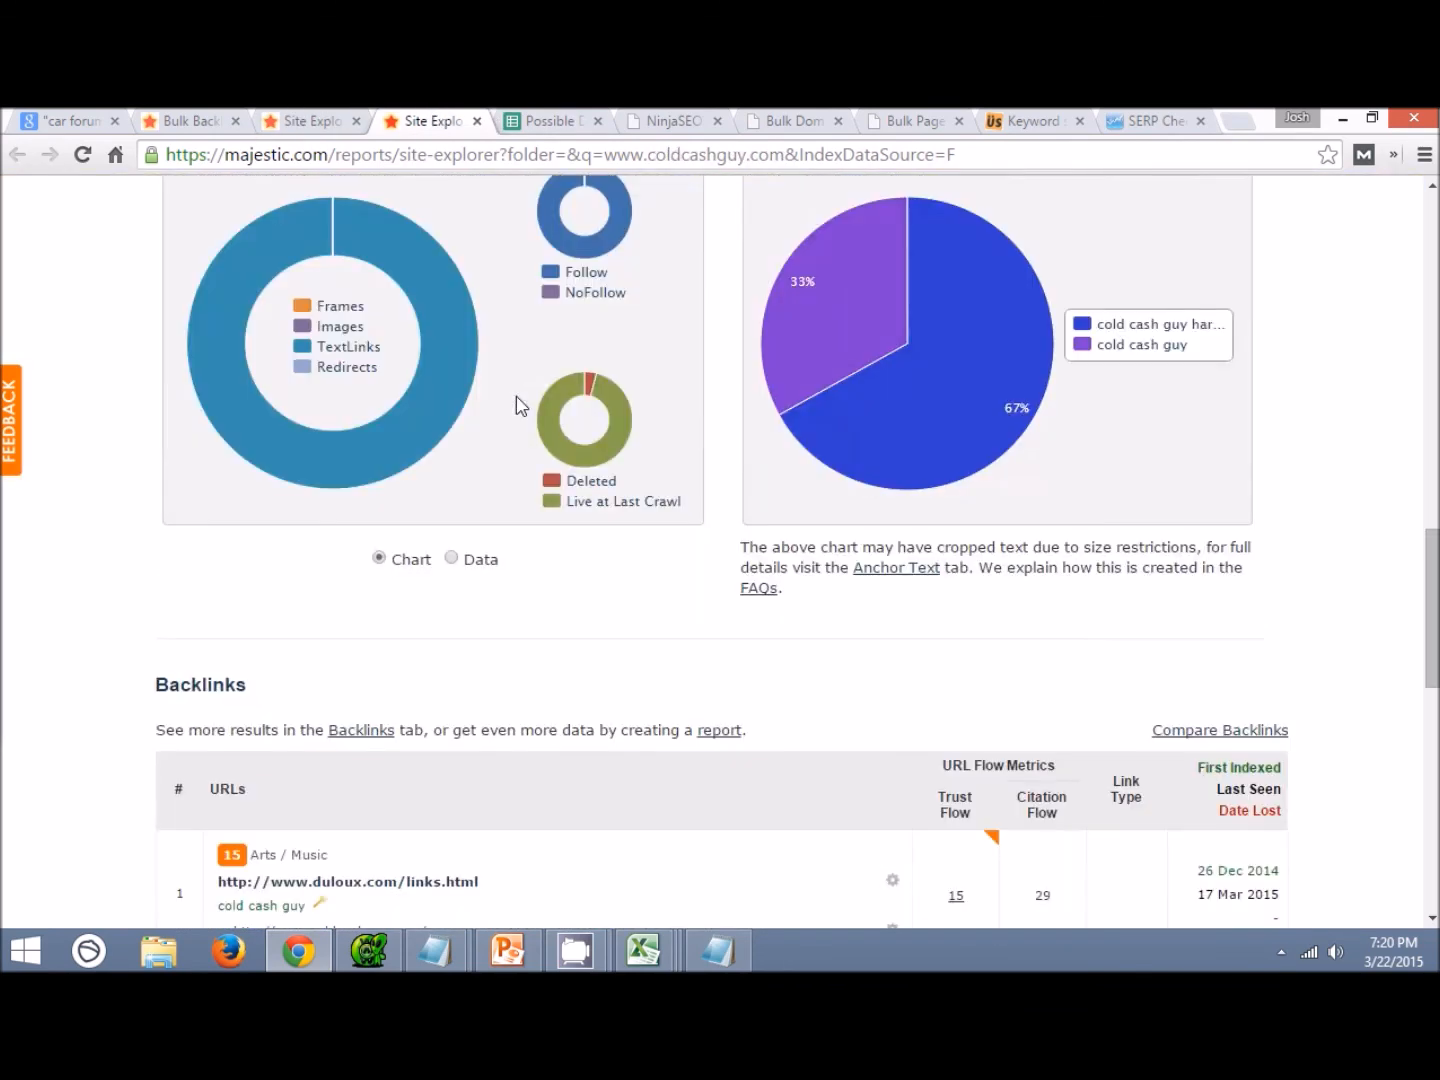
scroll(612, 492, up, 2)
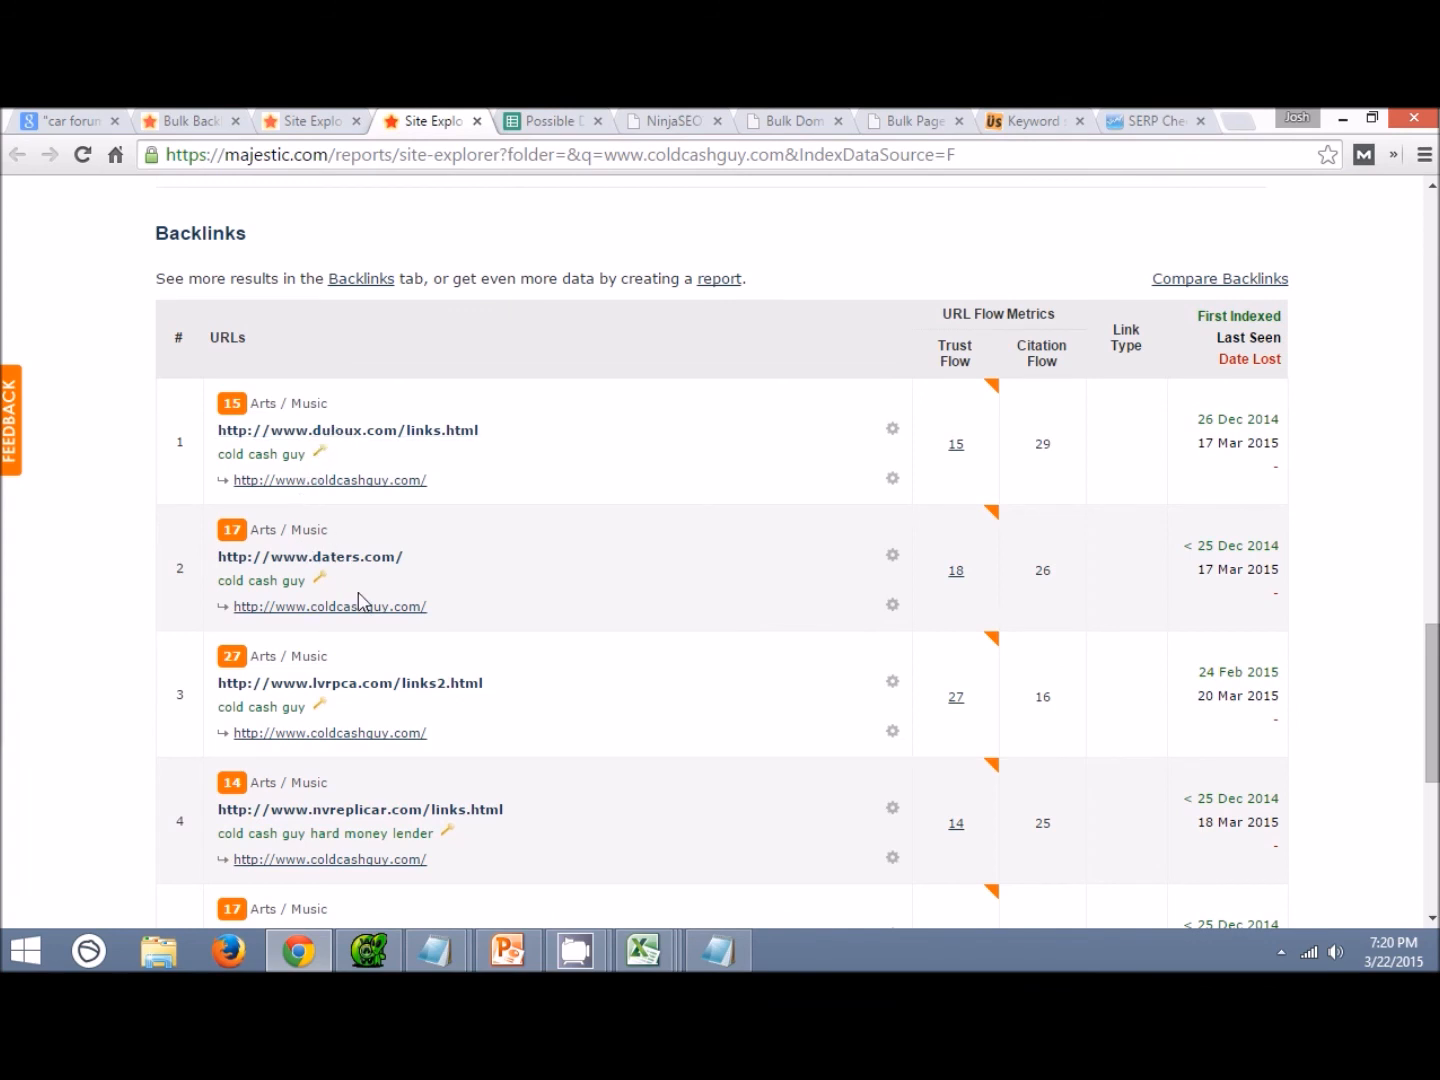
click(323, 119)
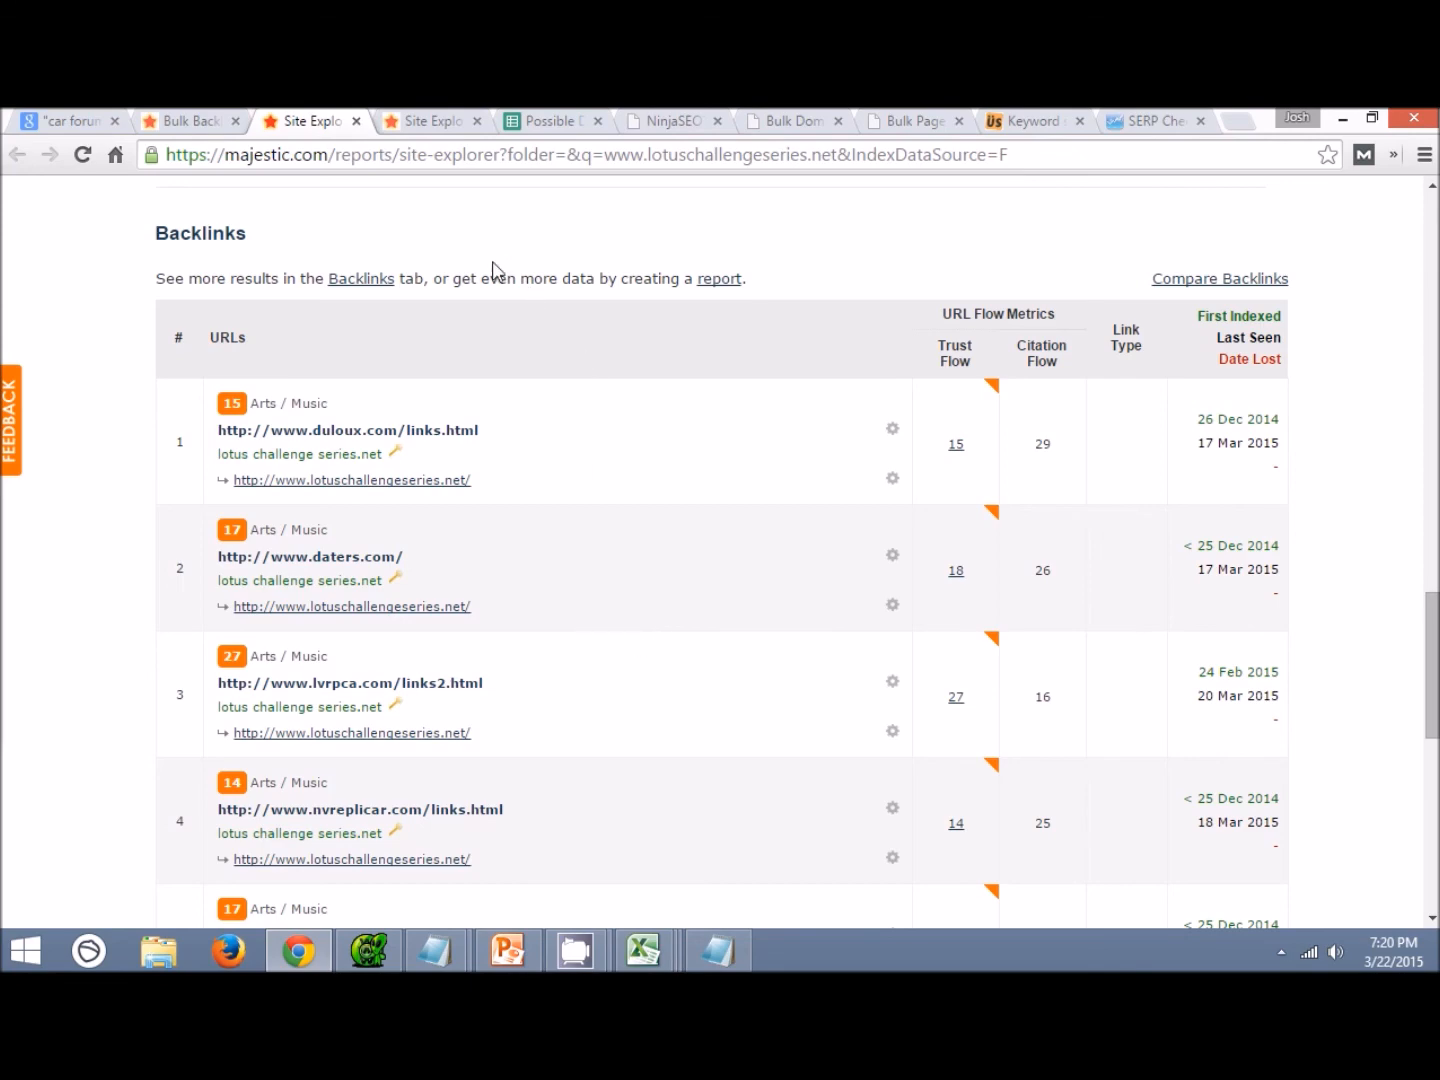
click(433, 121)
click(477, 121)
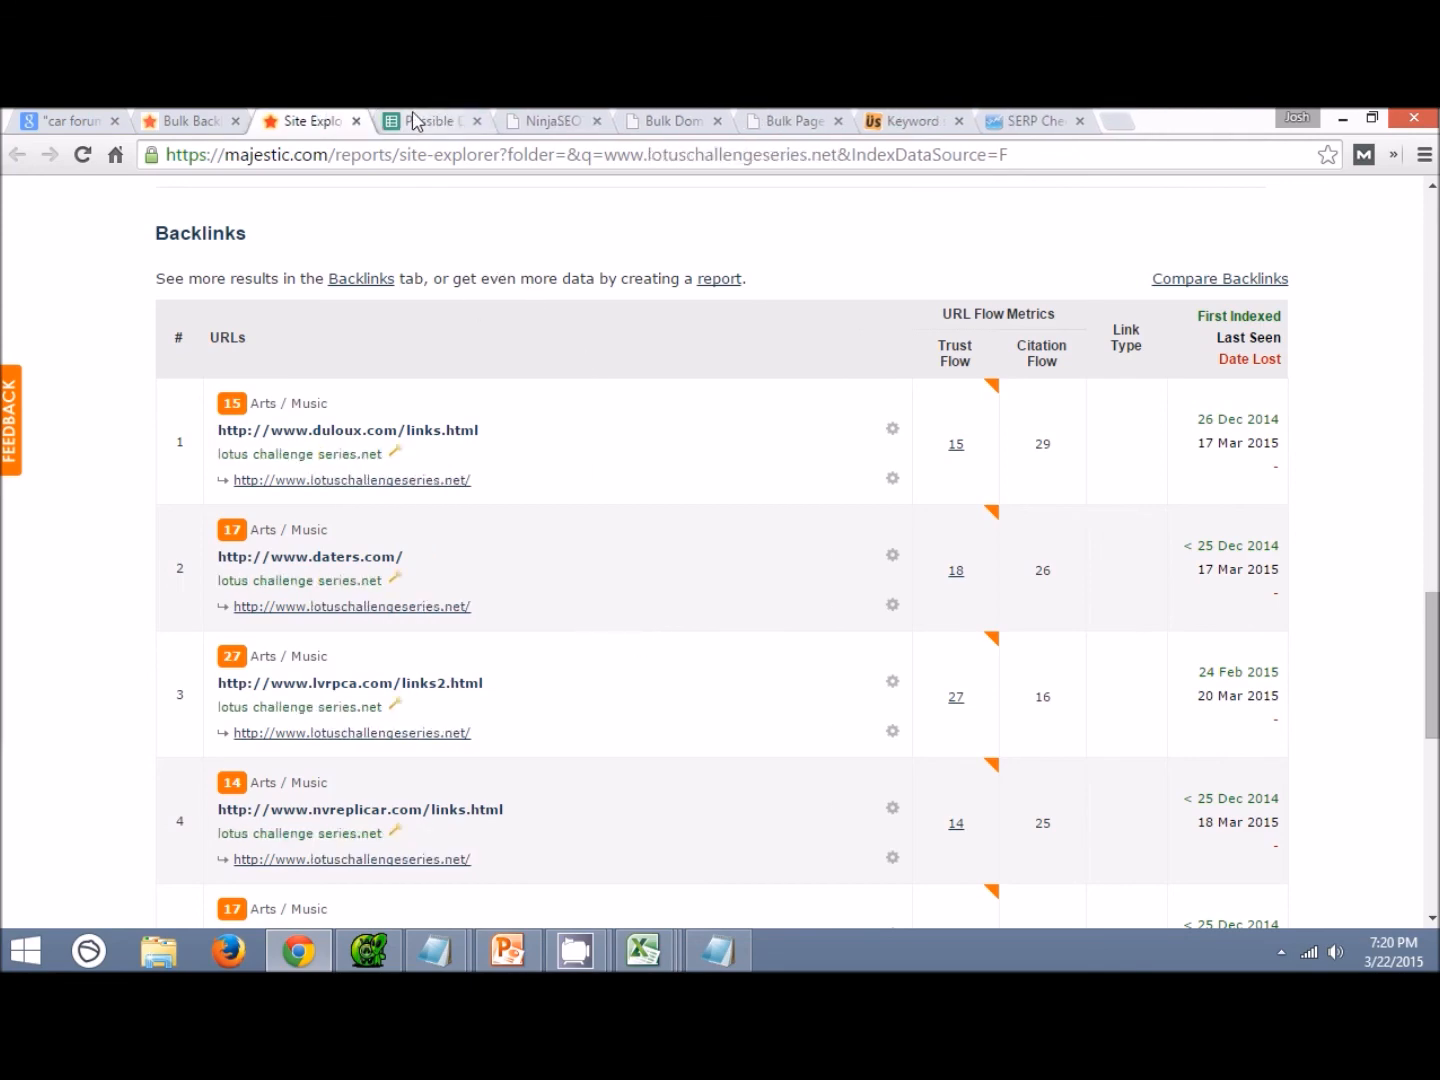
Return to the bulk backlink results and examine the metrics of the domains with Trust Flow 14 and below.
scroll(600, 410, up, 5)
key(ctrl+shift+Tab)
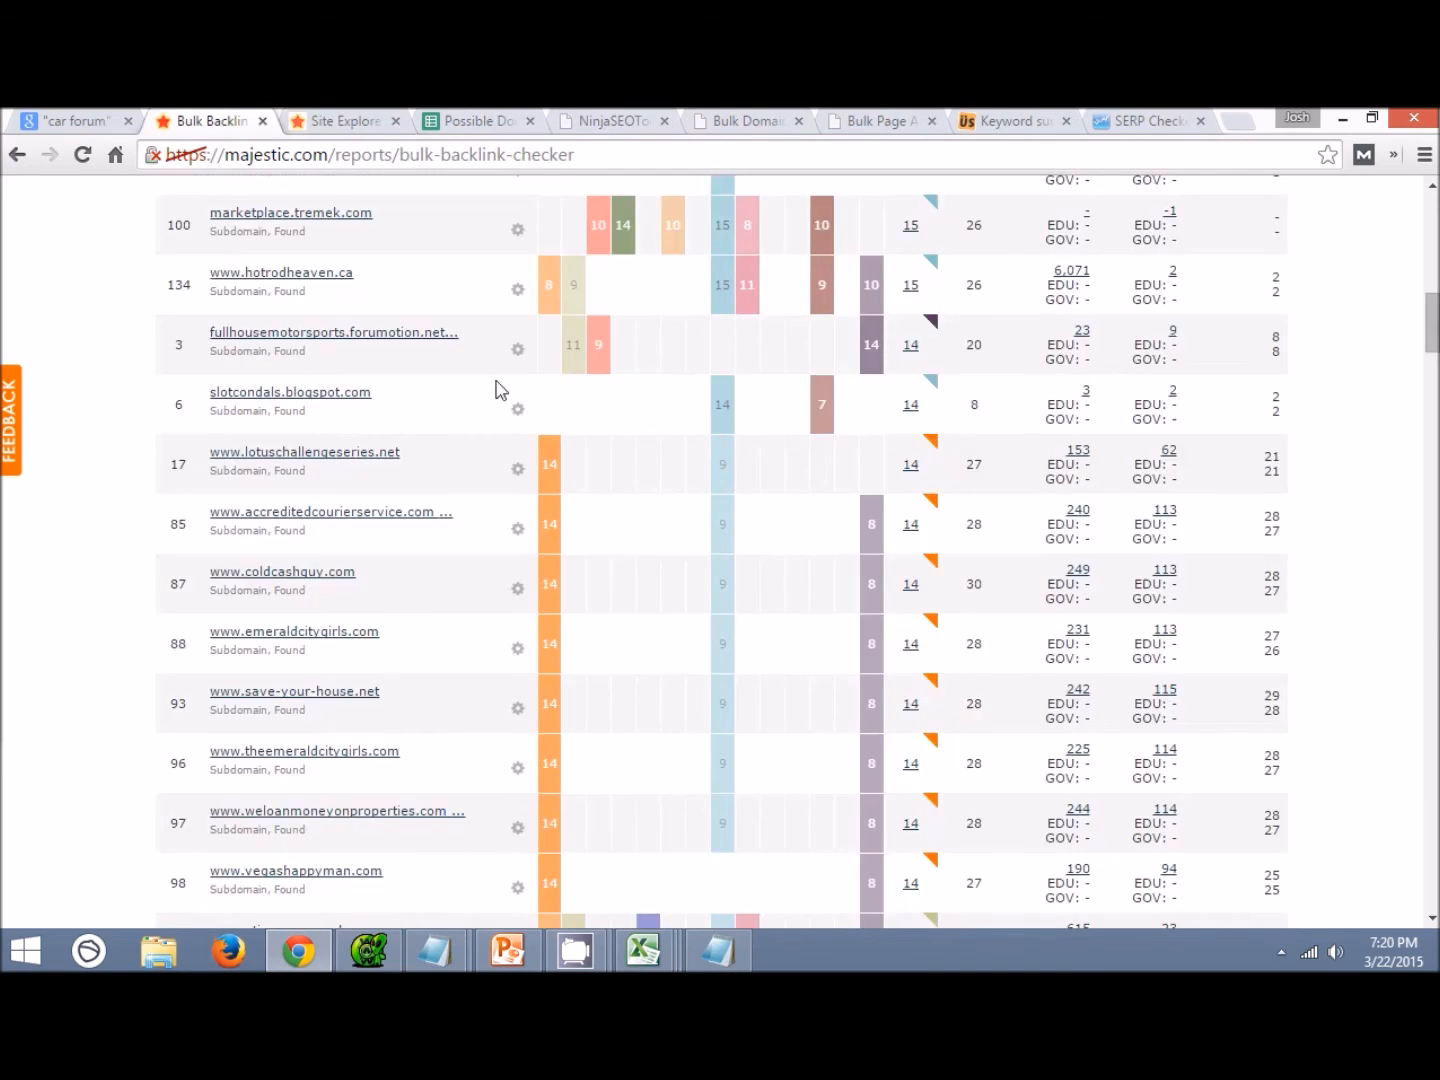
scroll(289, 687, down, 3)
scroll(358, 572, up, 2)
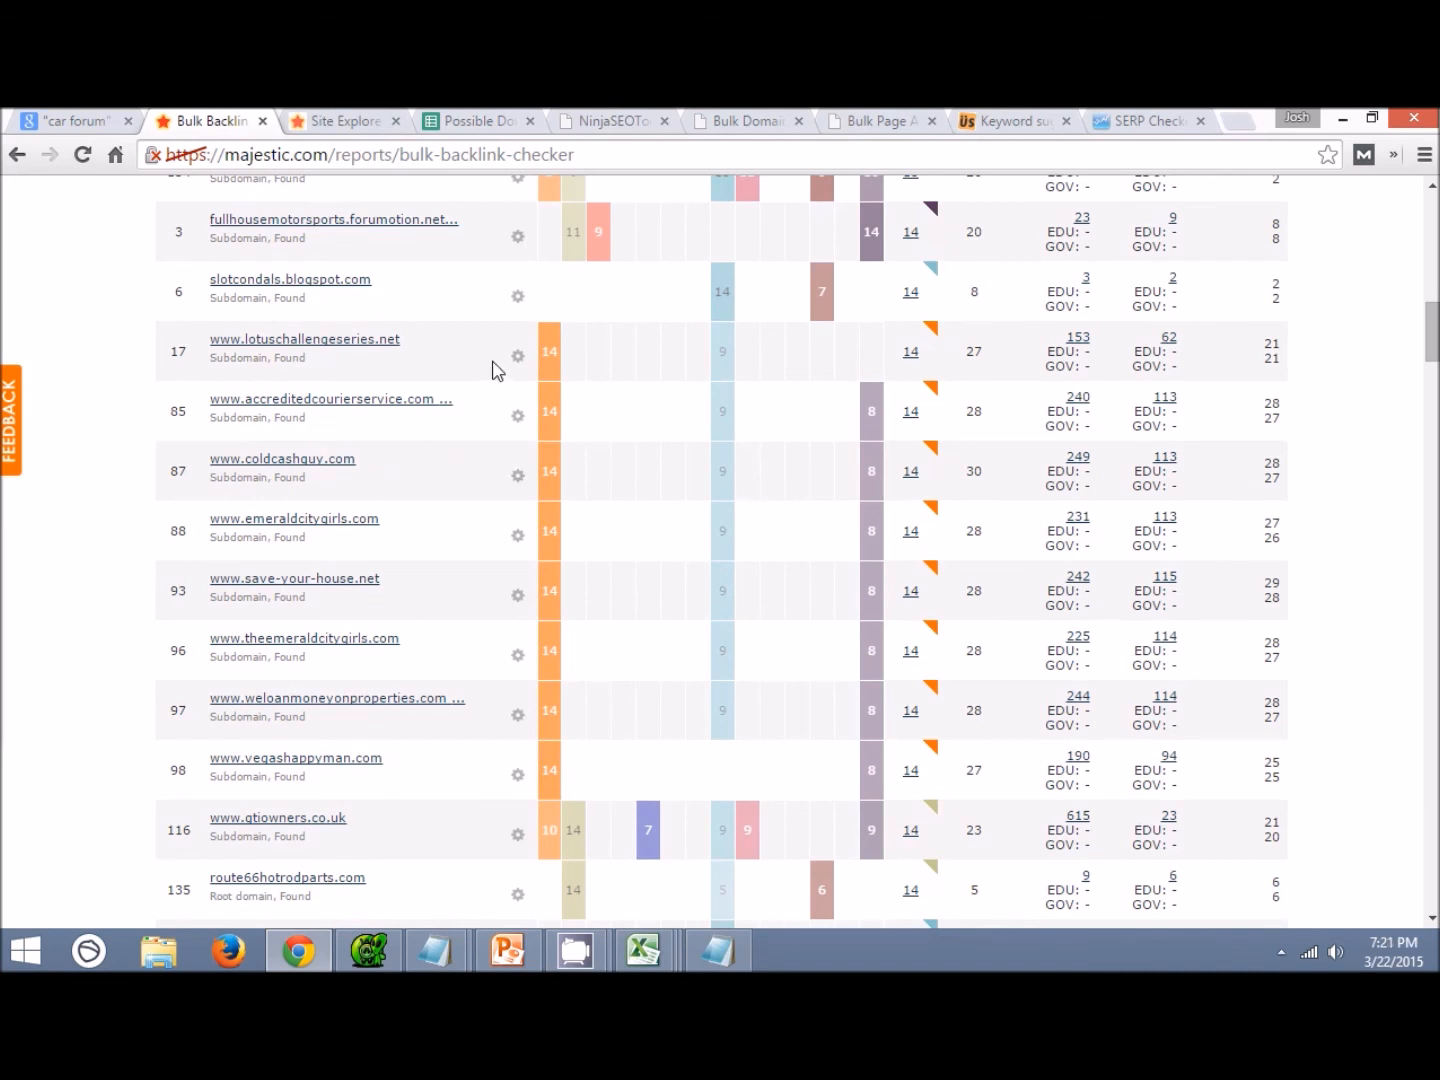
scroll(482, 406, down, 2)
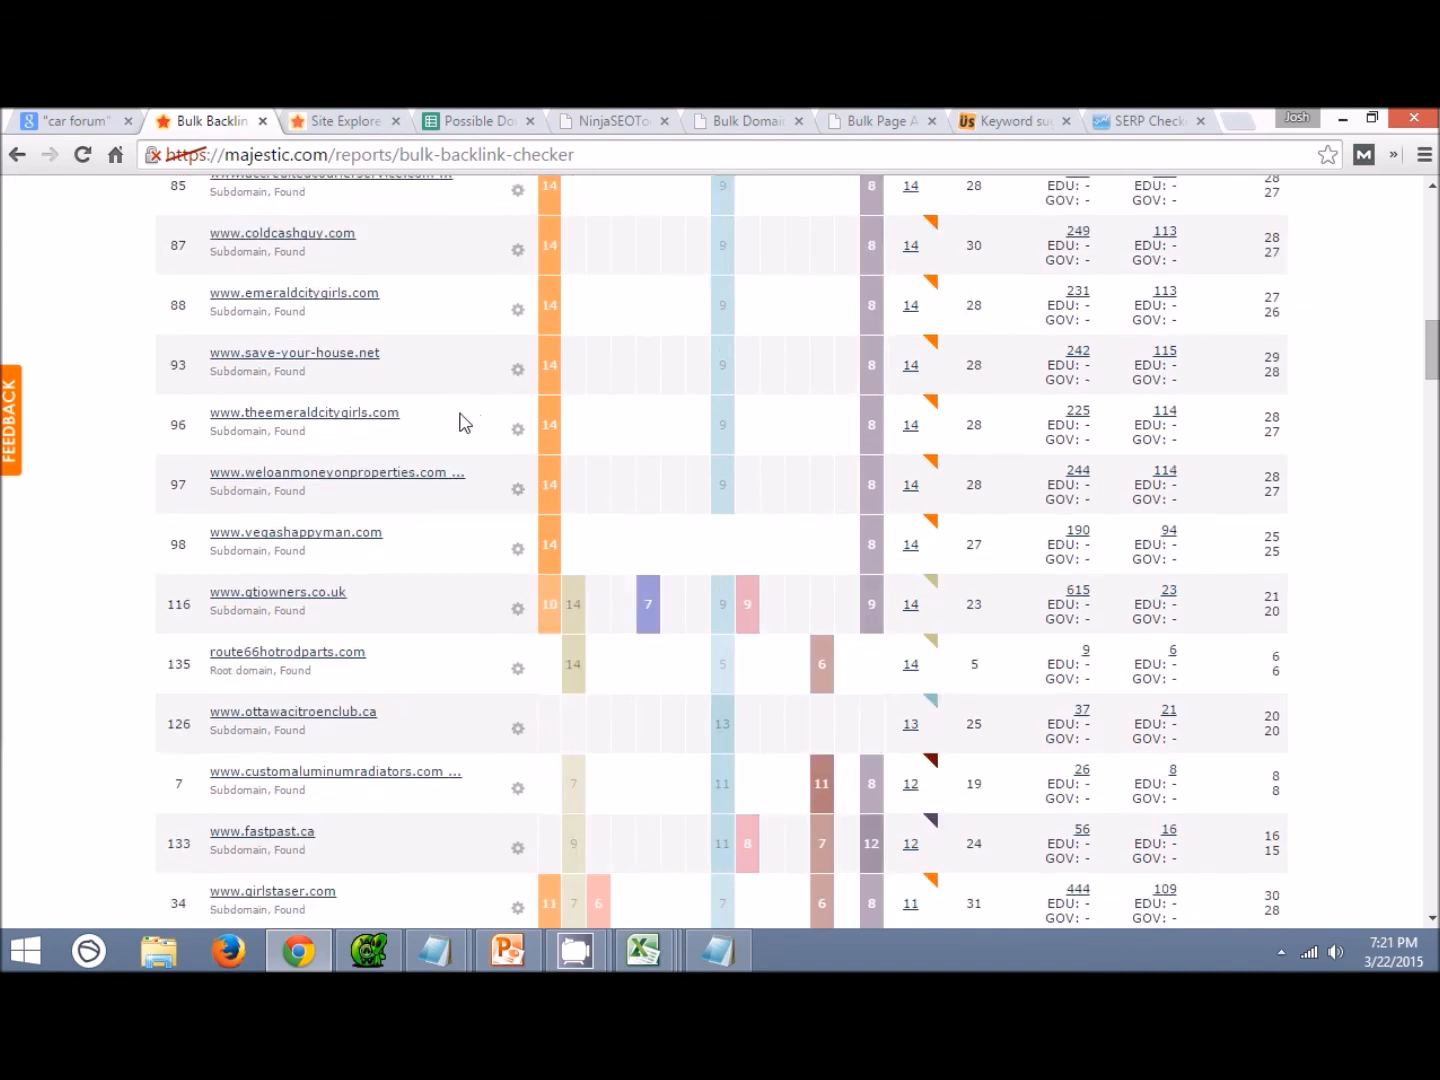
scroll(440, 600, down, 1)
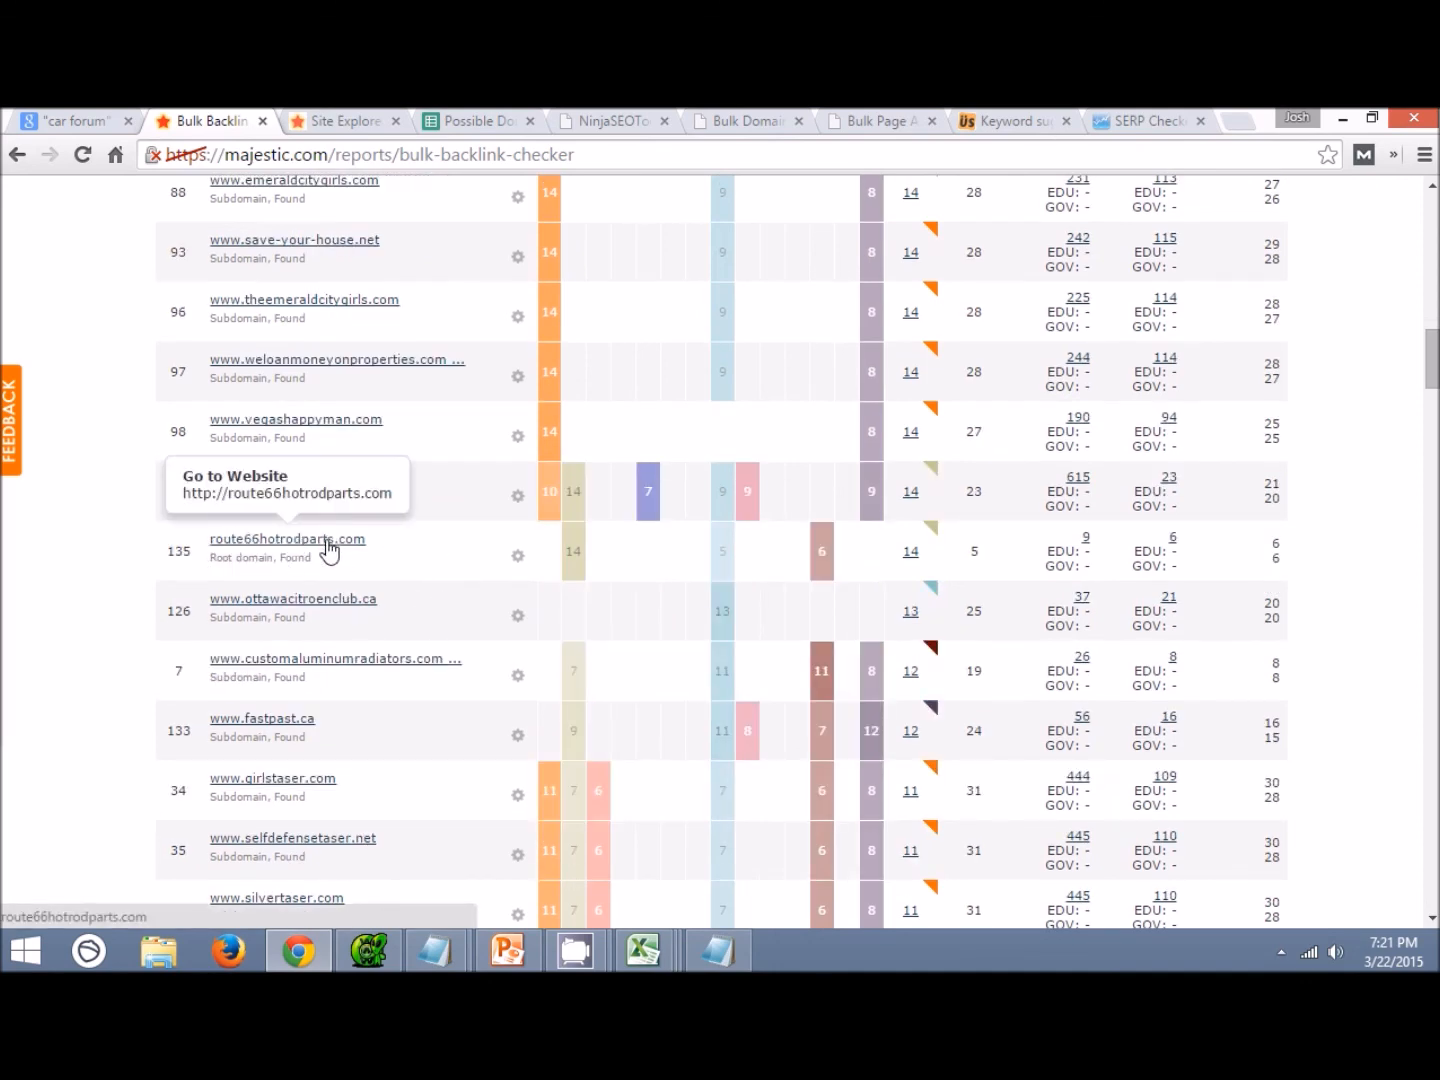
scroll(405, 550, down, 1)
scroll(408, 549, down, 2)
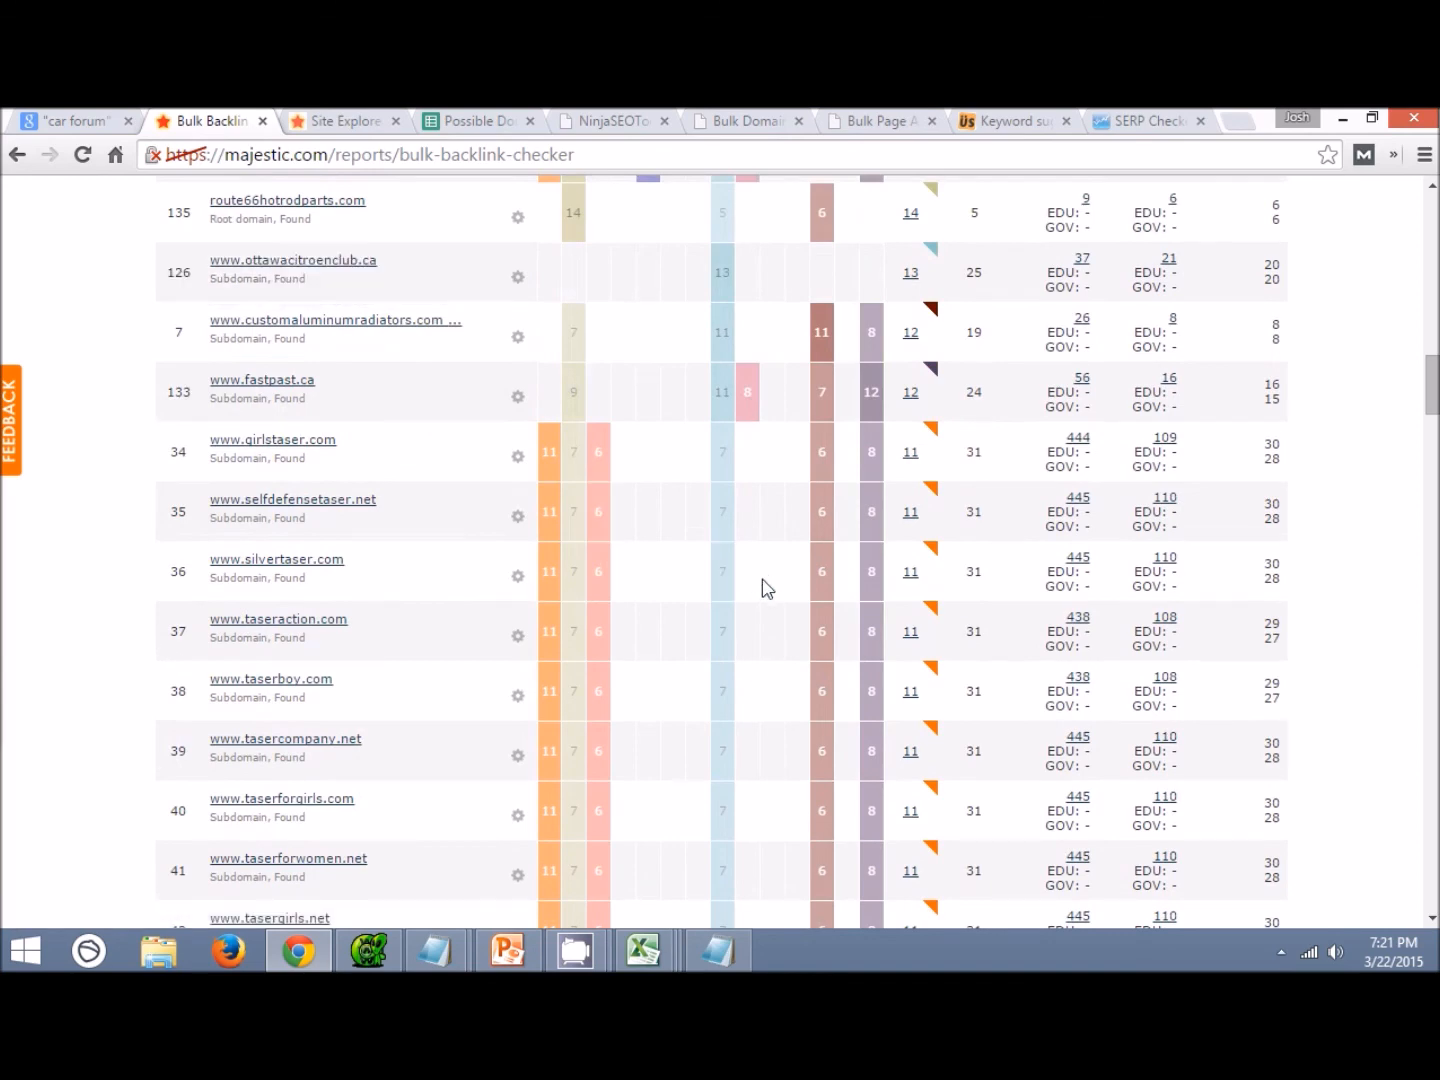
scroll(665, 597, up, 3)
scroll(584, 632, down, 2)
scroll(580, 636, up, 20)
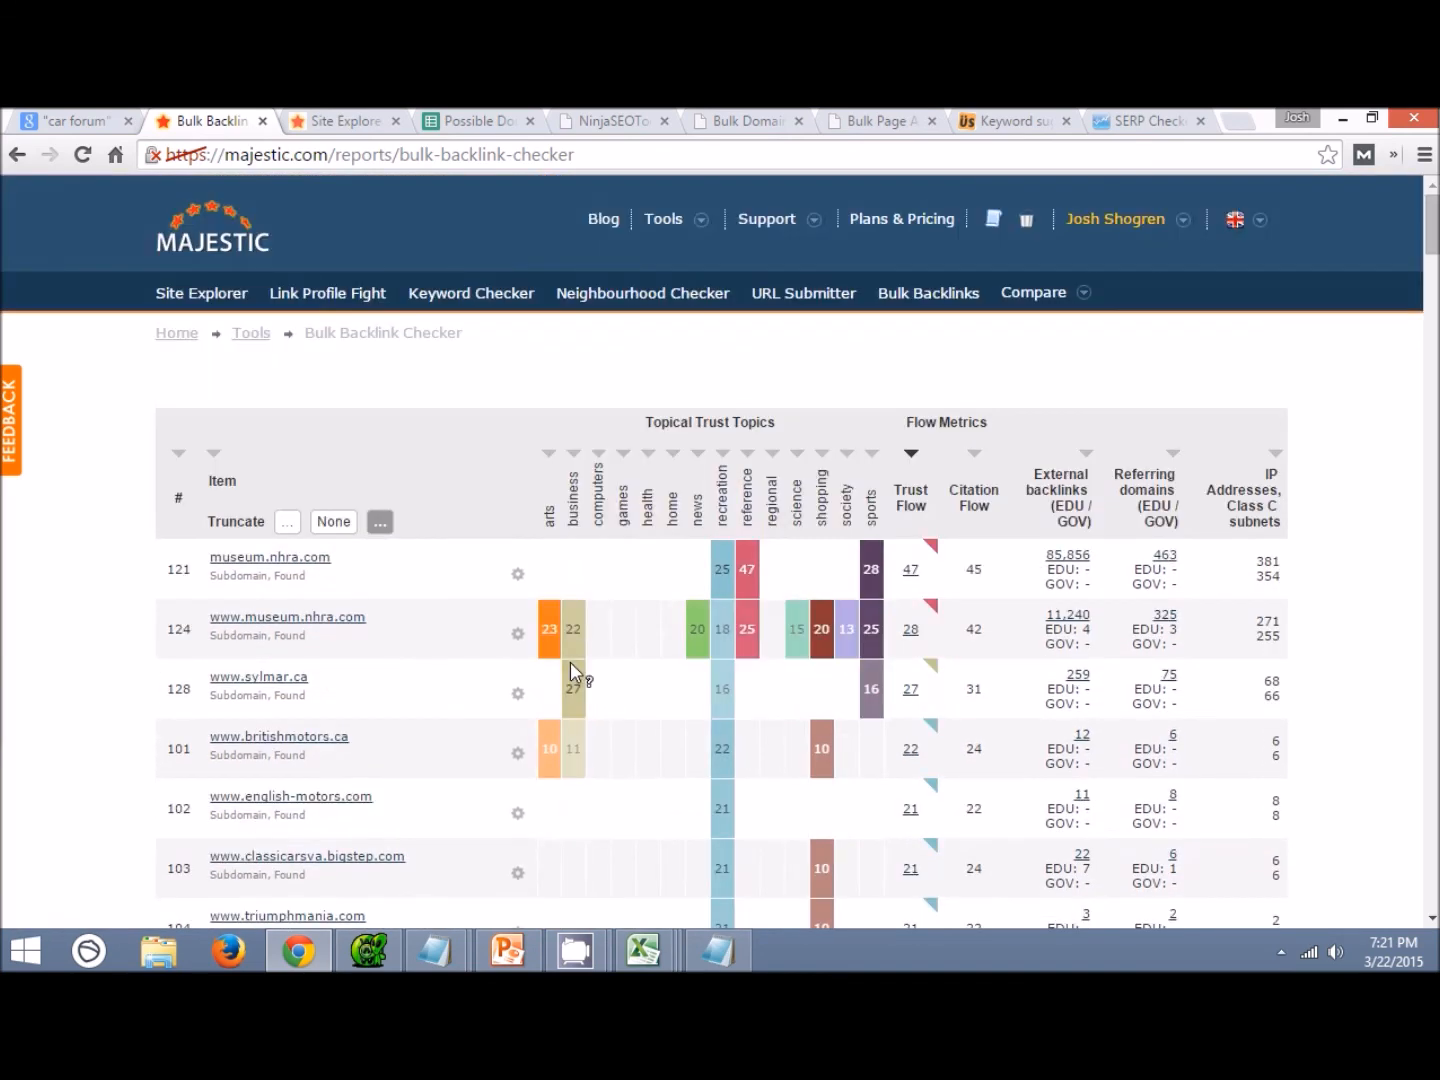
Open a new, empty Bulk Backlink Checker query in Majestic.
mouse_move(682, 226)
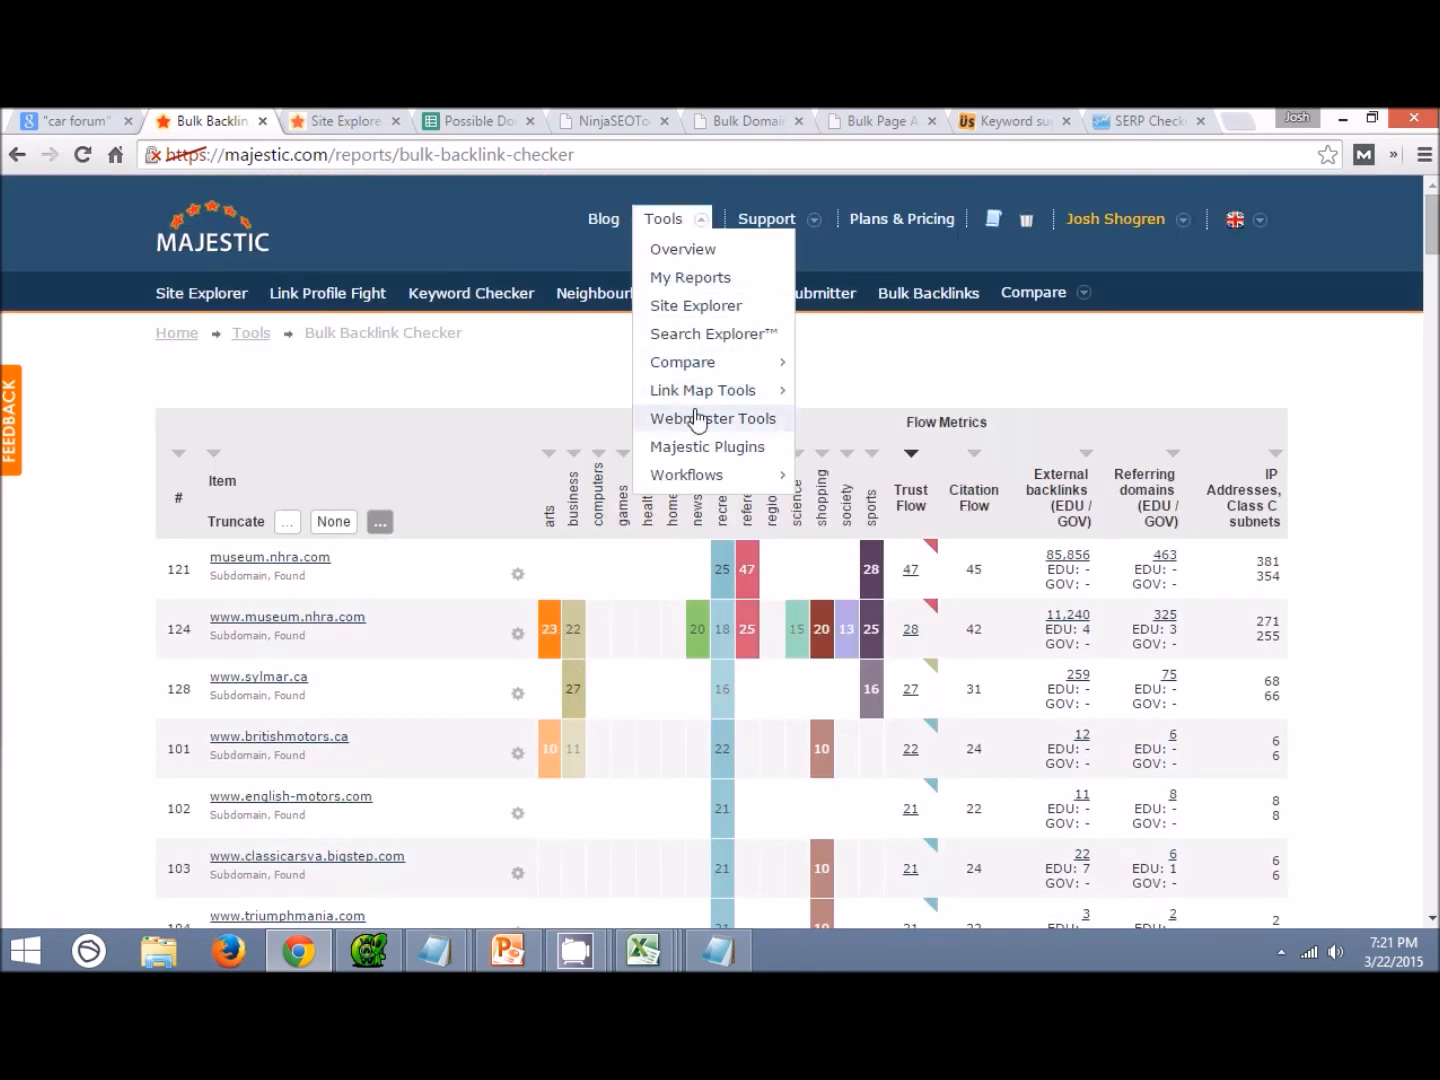
mouse_move(703, 391)
click(846, 391)
Switch to the car clubs workbook in Excel and copy the next batch of domains, A143 through A289 on Sheet2.
mouse_move(643, 951)
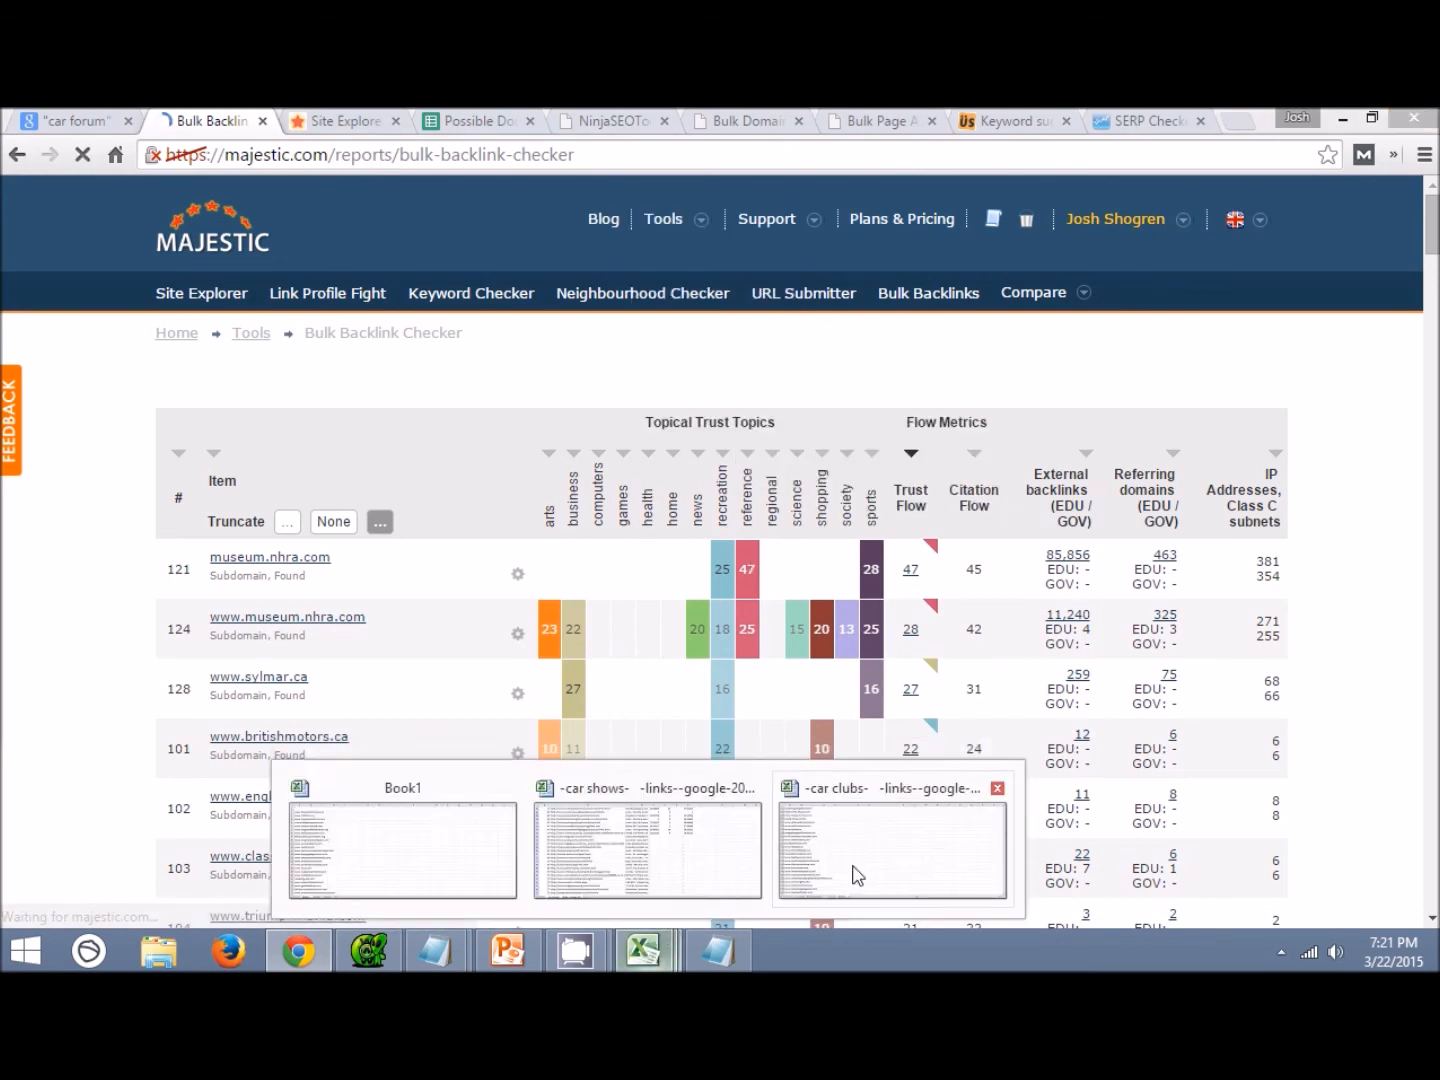
click(855, 871)
key(ctrl+z)
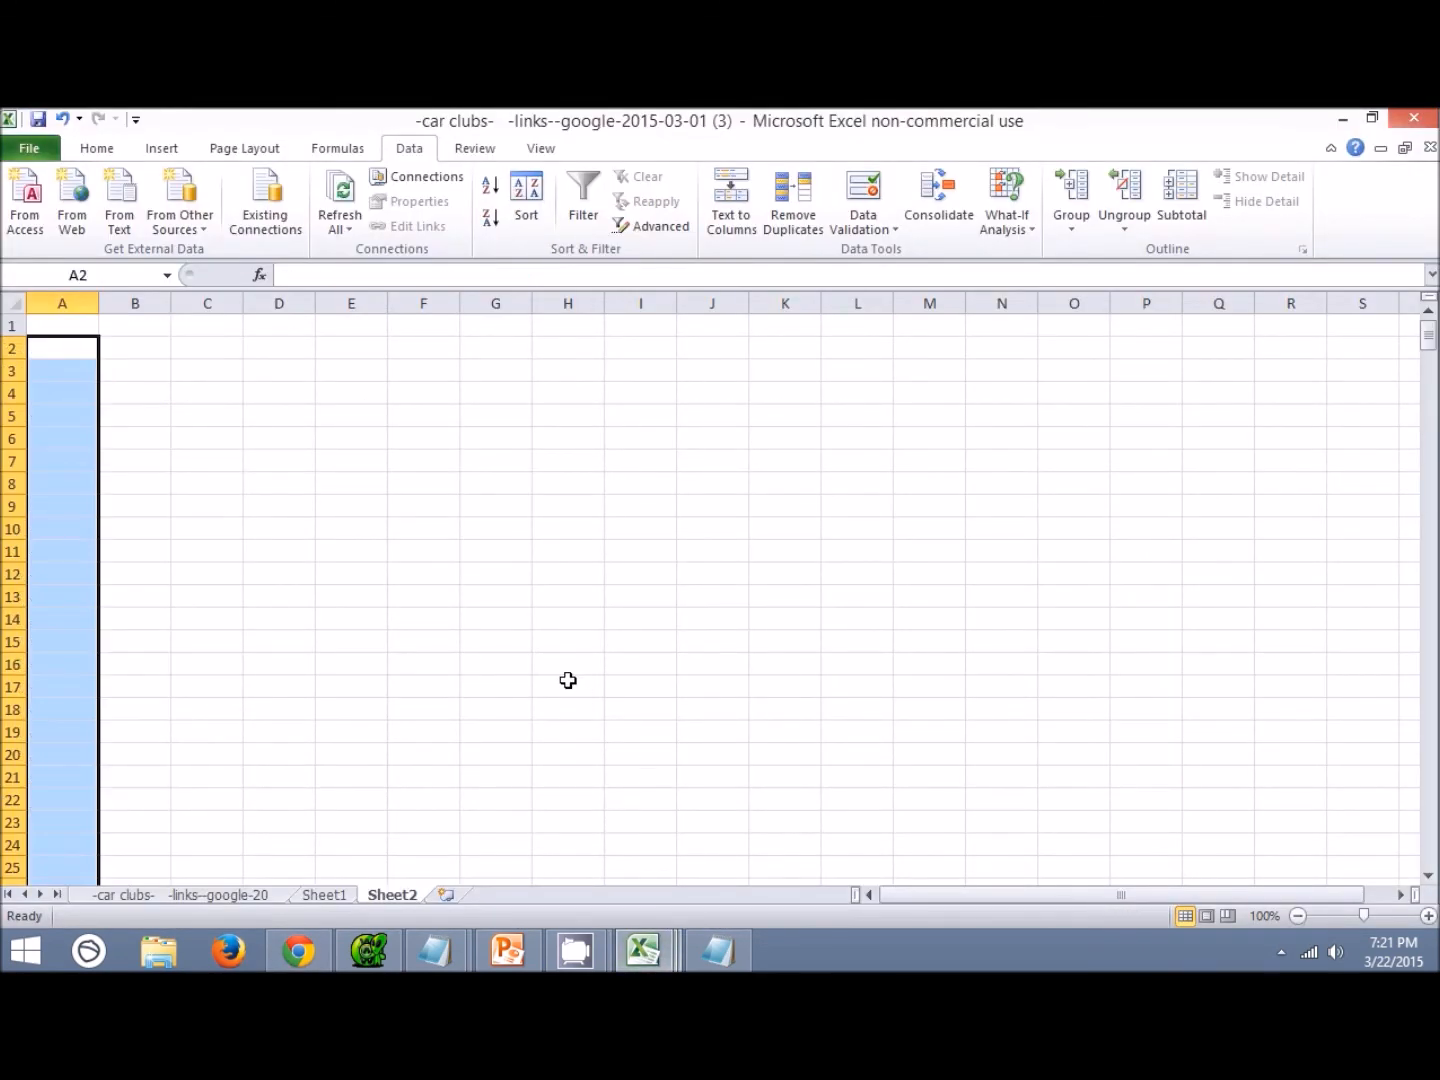
drag(1430, 347, 1430, 495)
drag(61, 752, 88, 436)
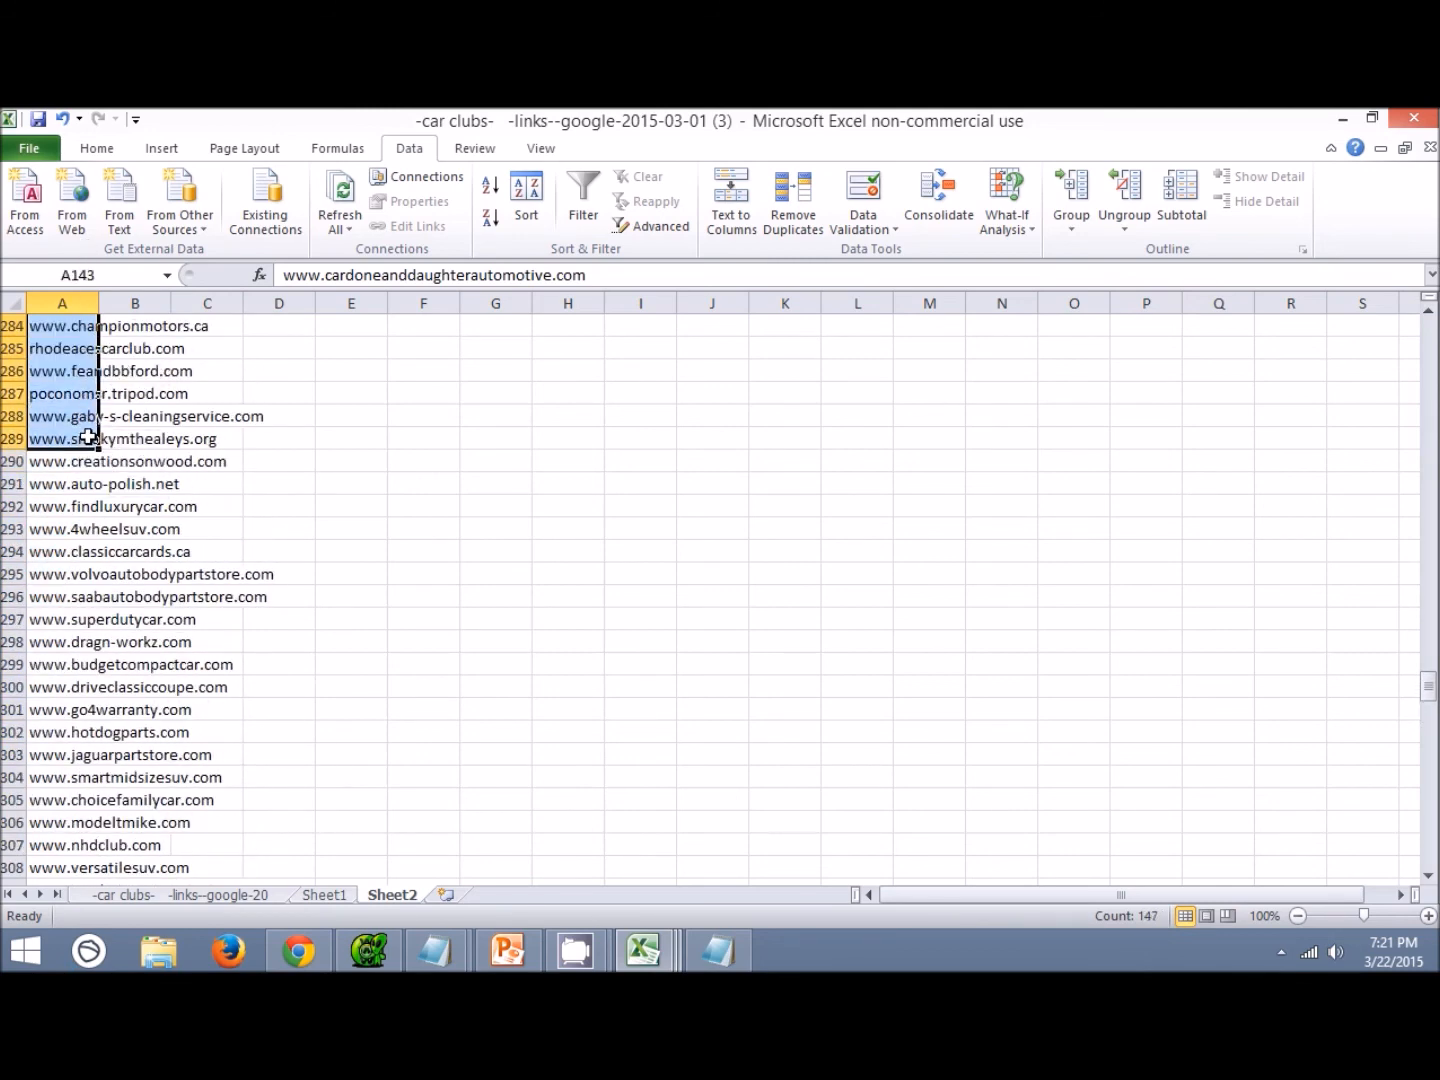
key(ctrl+c)
Paste the copied domains into Majestic's Bulk Backlink Checker in Chrome and check their backlink counts.
click(297, 950)
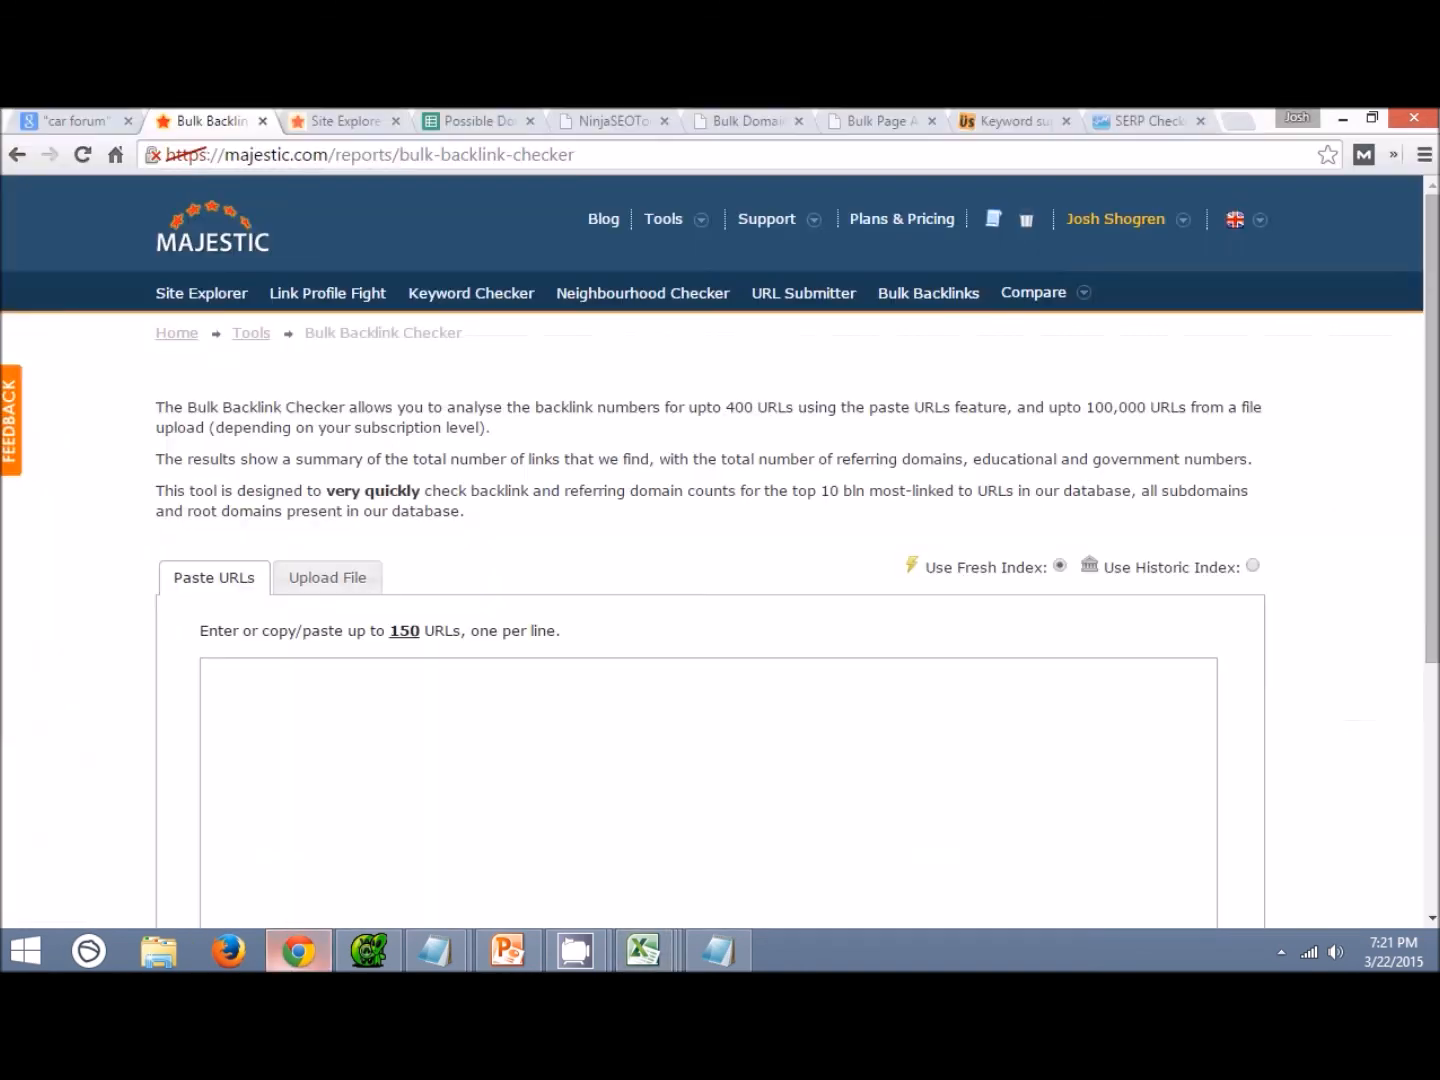
click(419, 861)
key(ctrl+v)
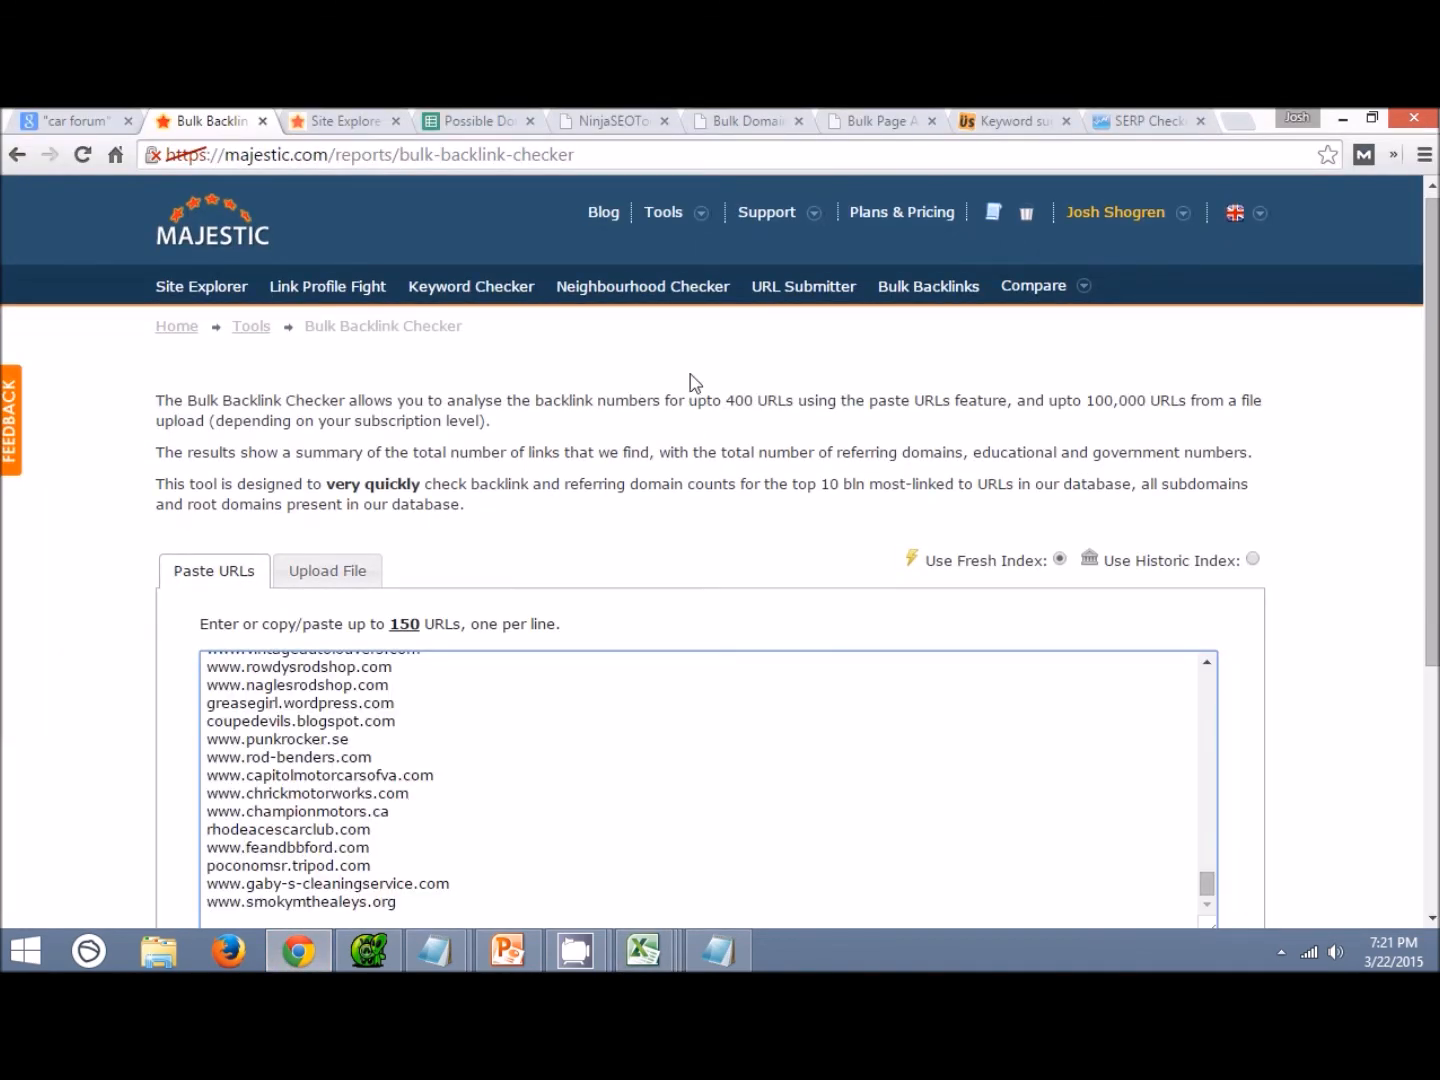
scroll(689, 401, down, 2)
click(662, 796)
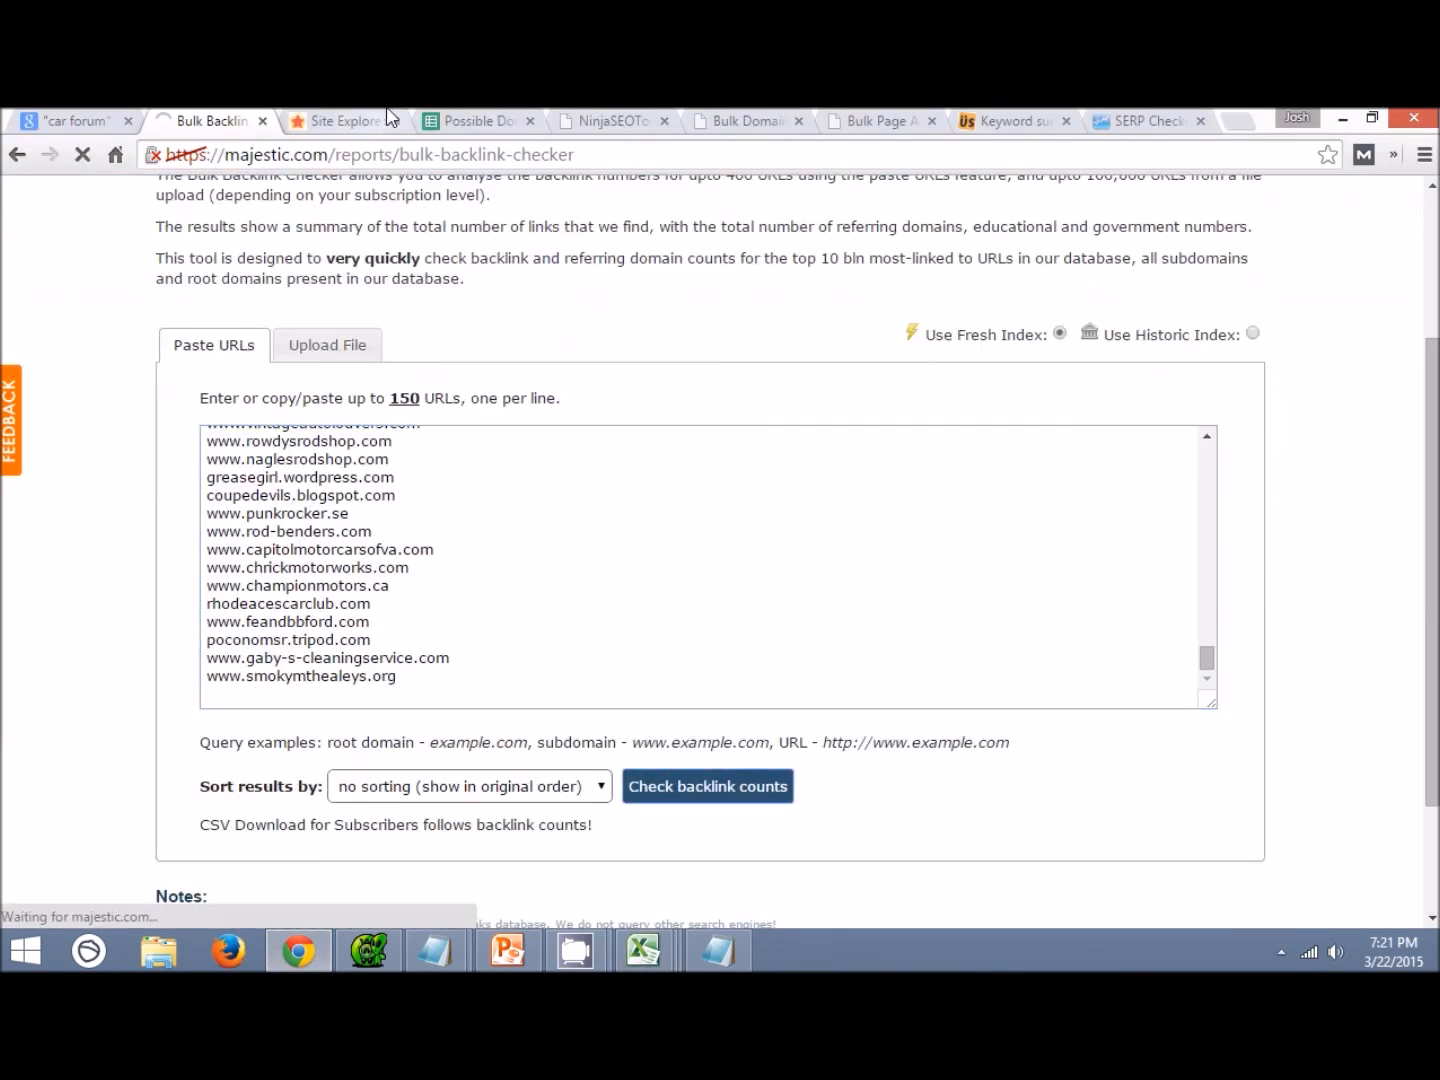
click(488, 120)
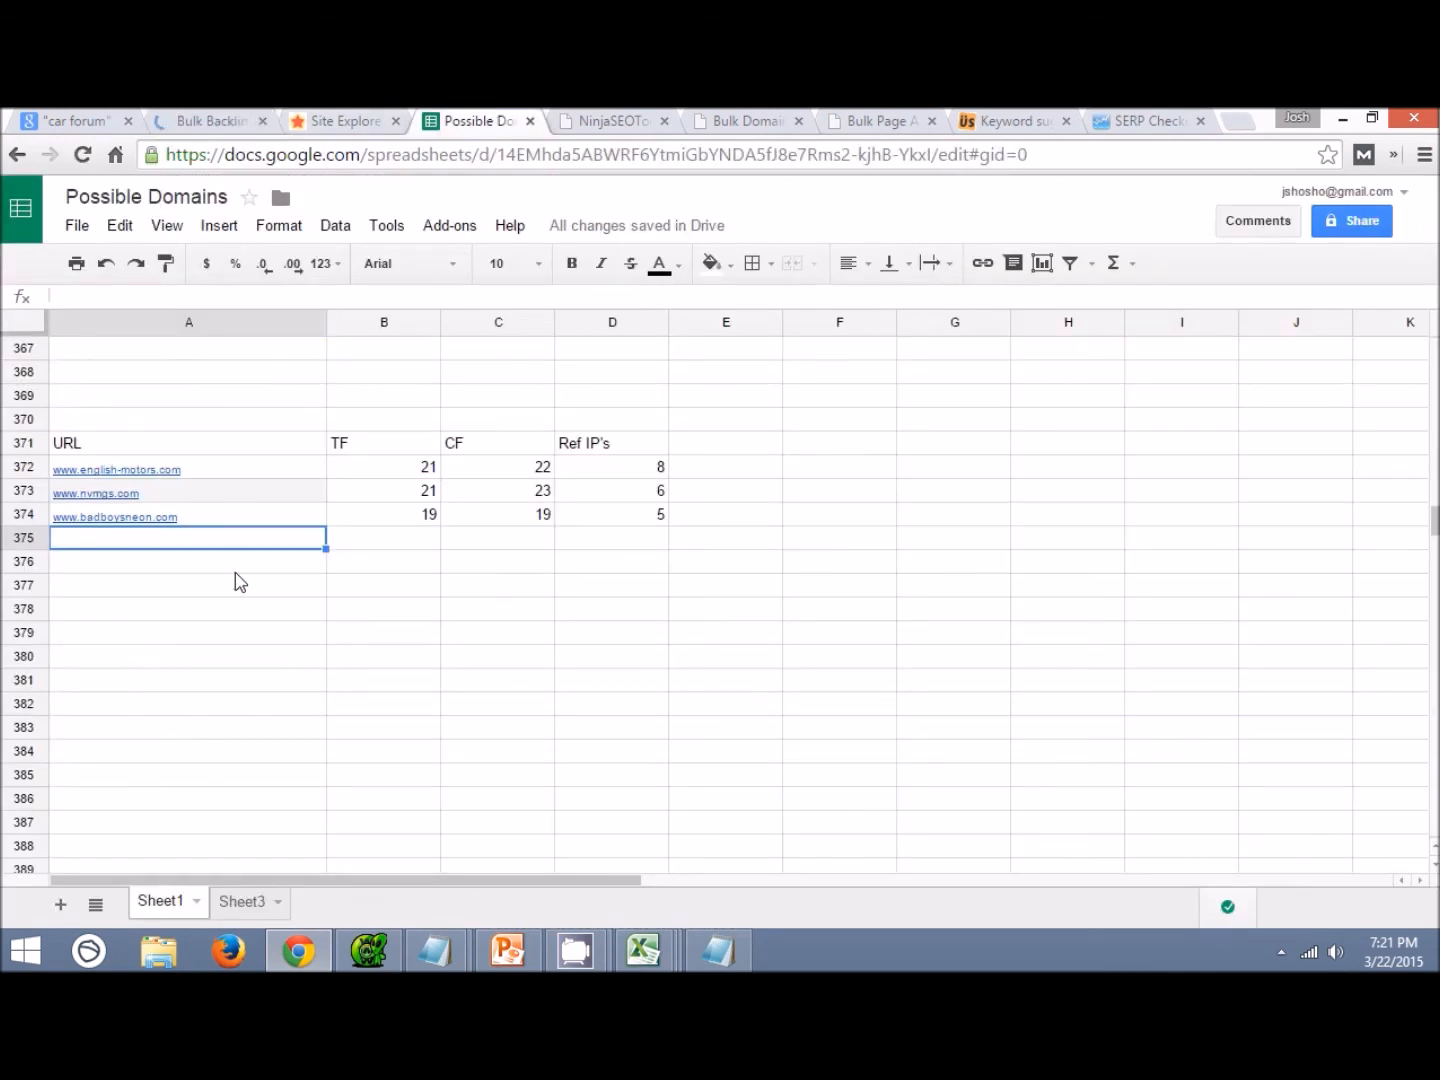
click(211, 473)
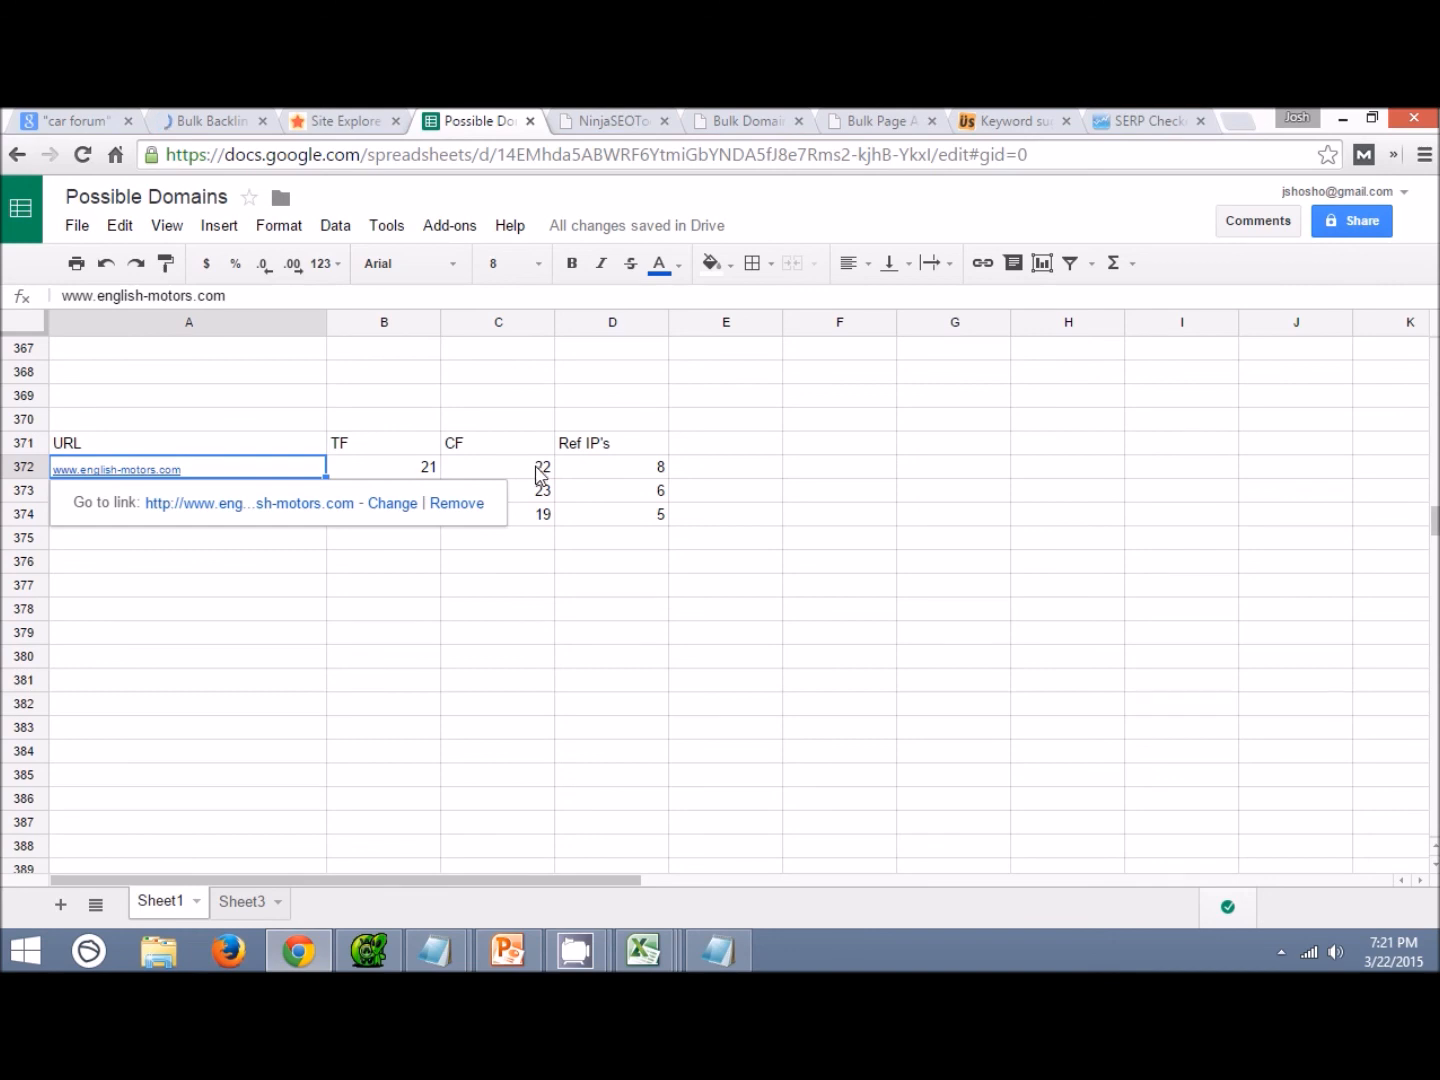
click(599, 470)
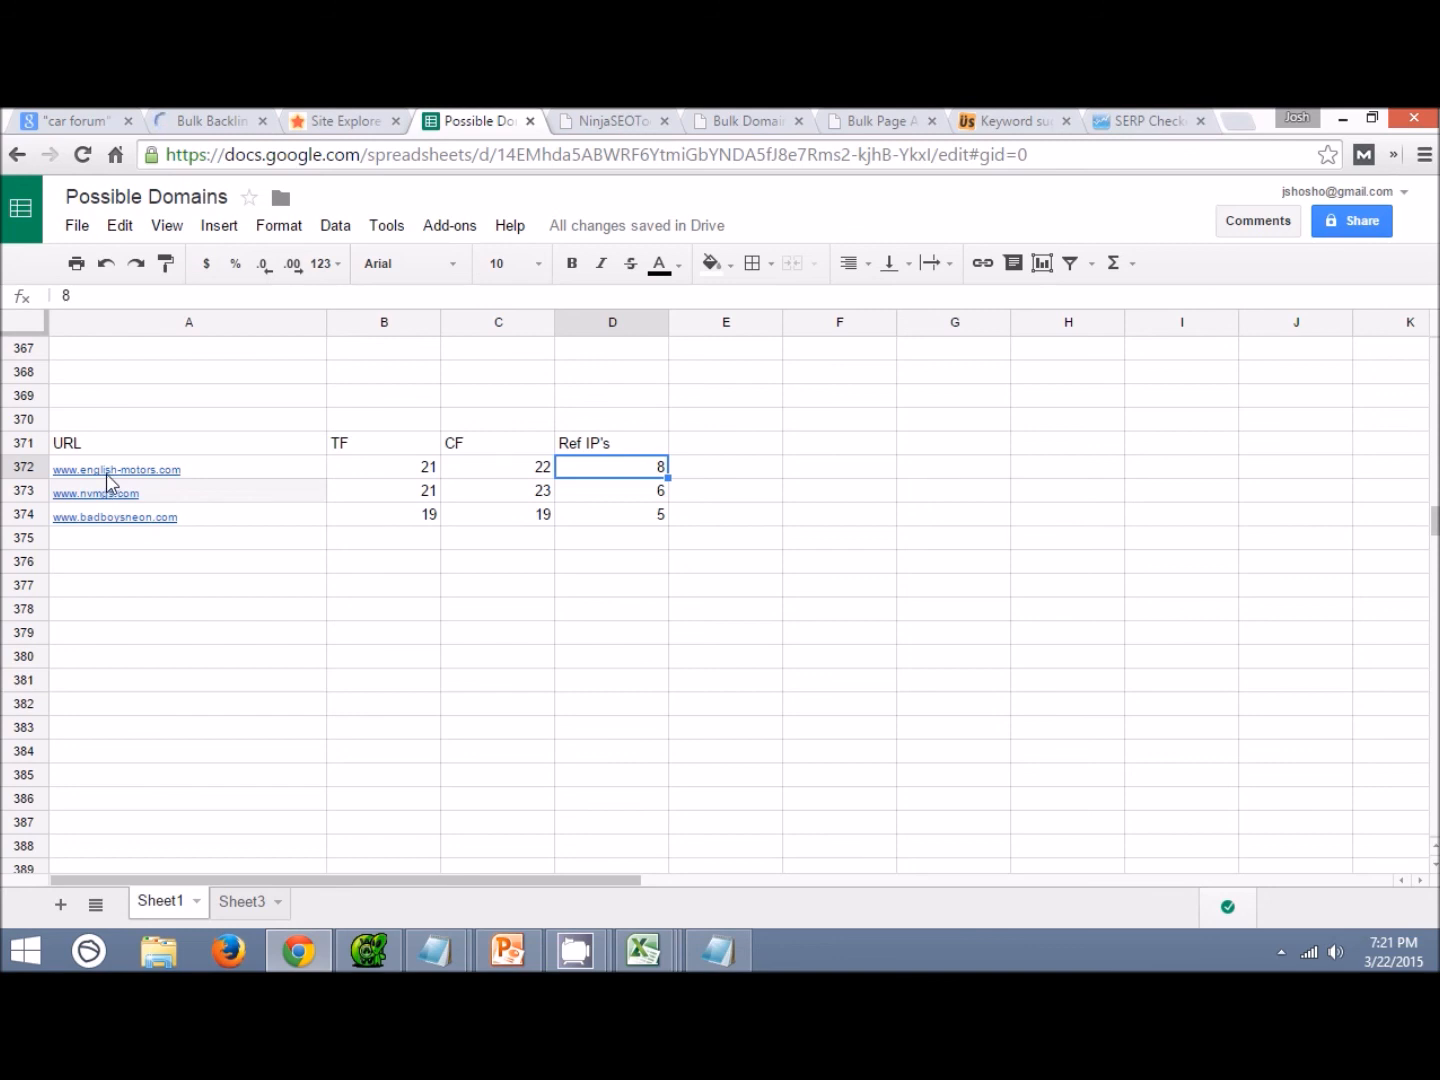
Sort the new Majestic bulk results by Trust Flow from highest to lowest.
click(210, 122)
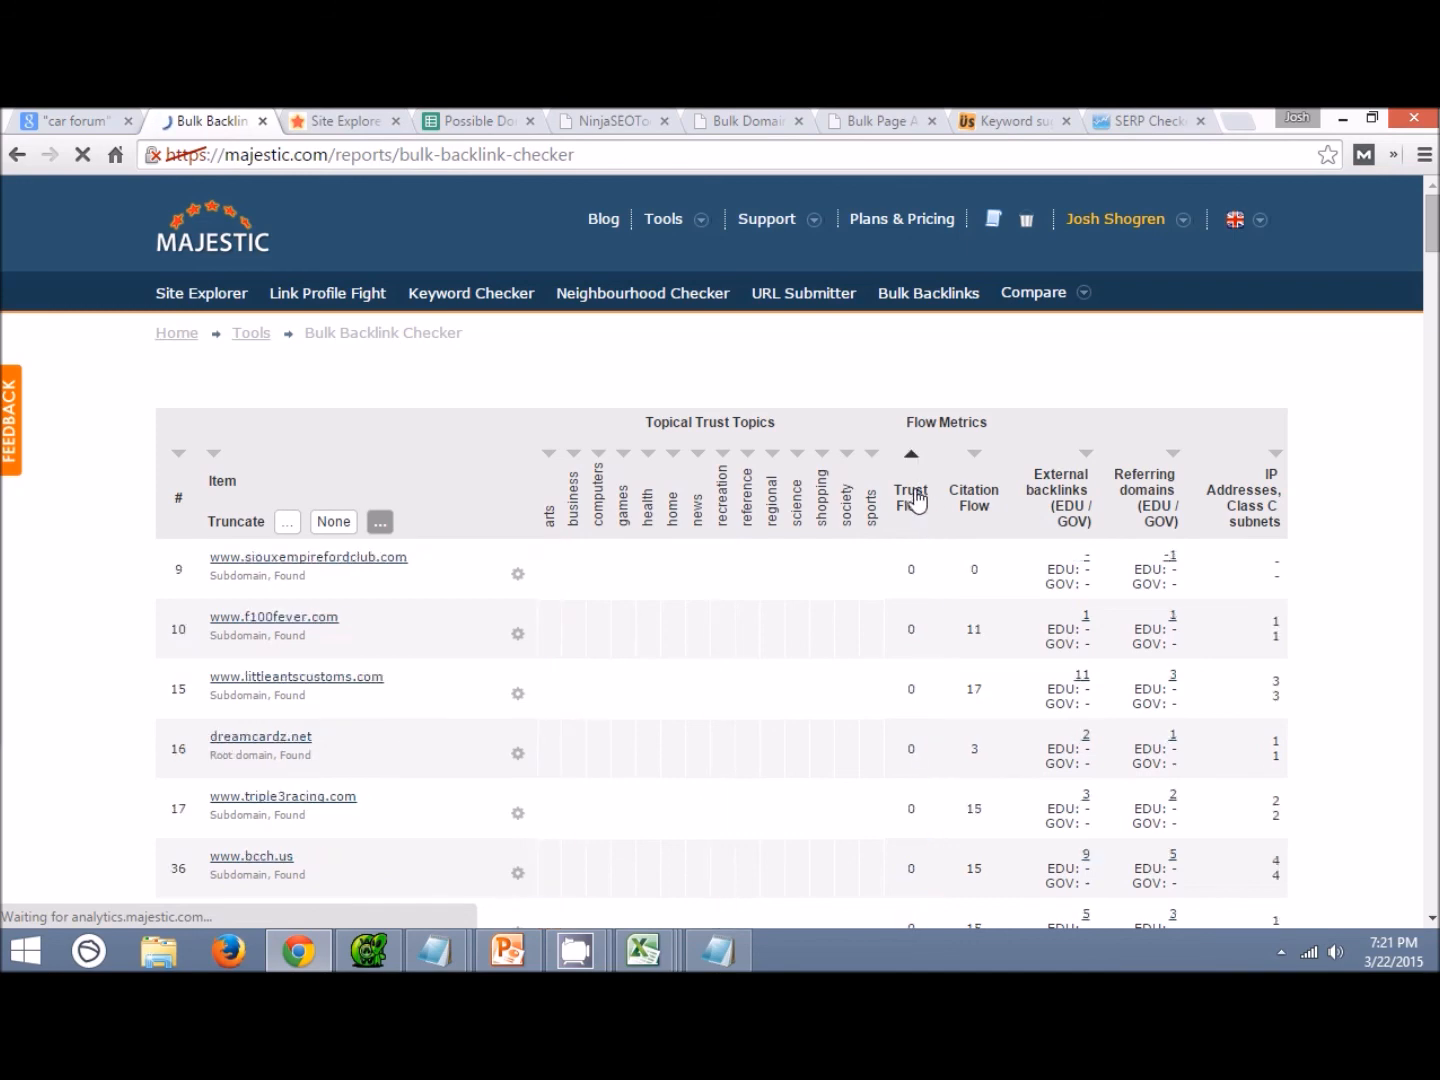
click(914, 495)
scroll(473, 419, down, 1)
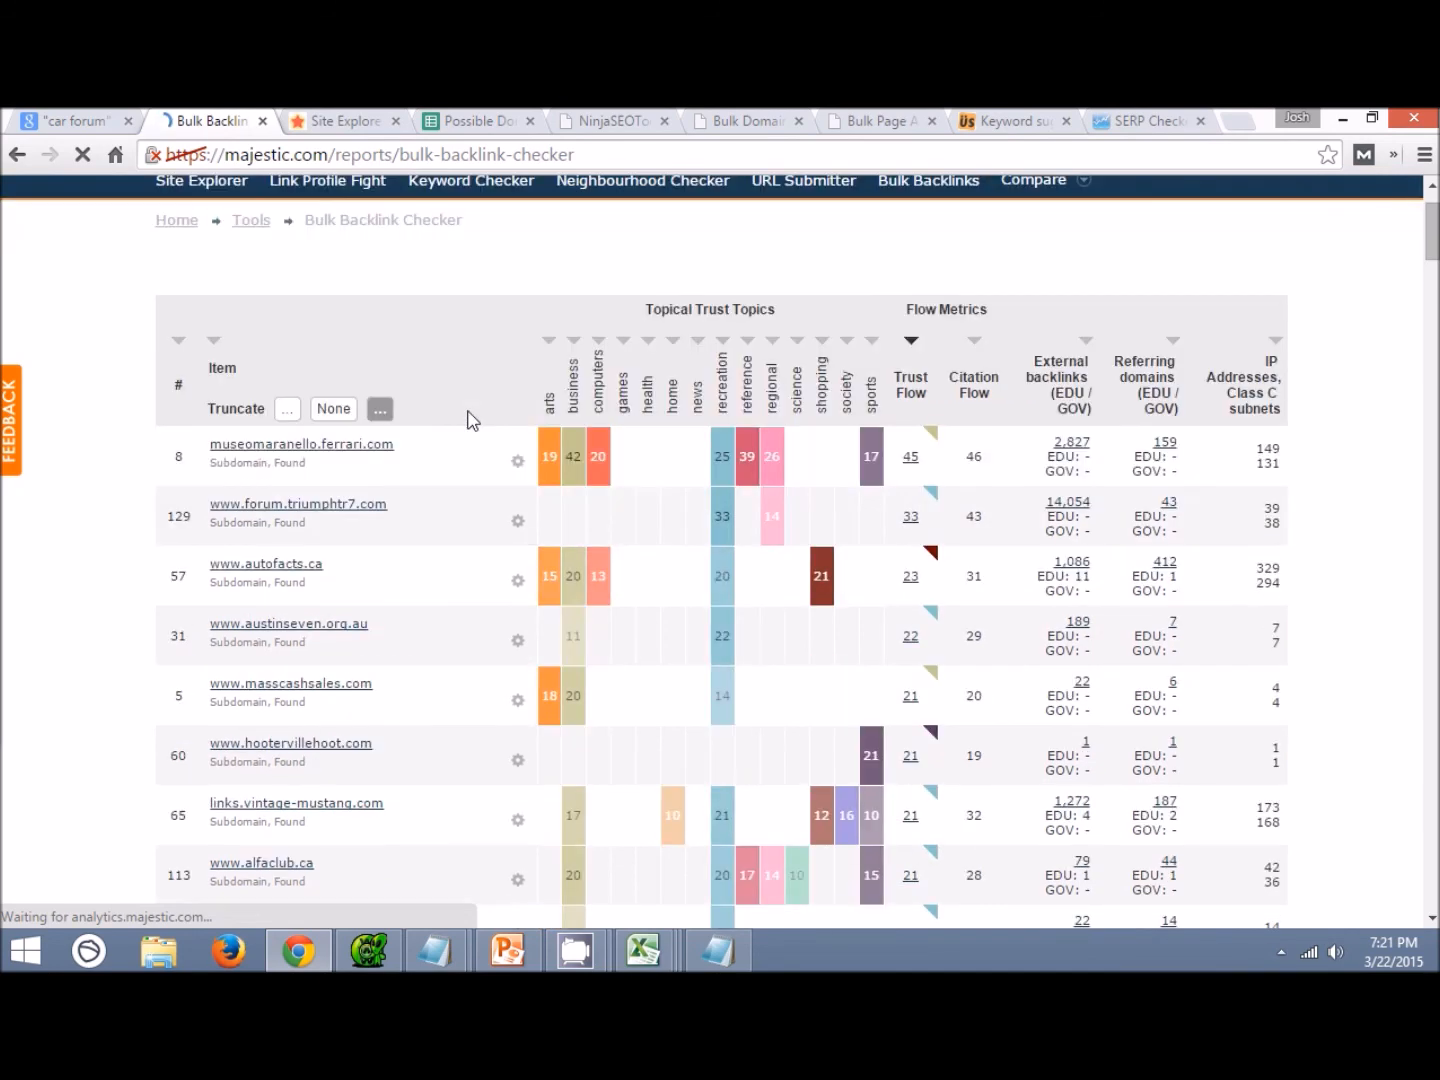
Examine the top-ranked domains in the new results for Trust Flow, Citation Flow, backlinks and referring IP addresses.
scroll(473, 419, down, 1)
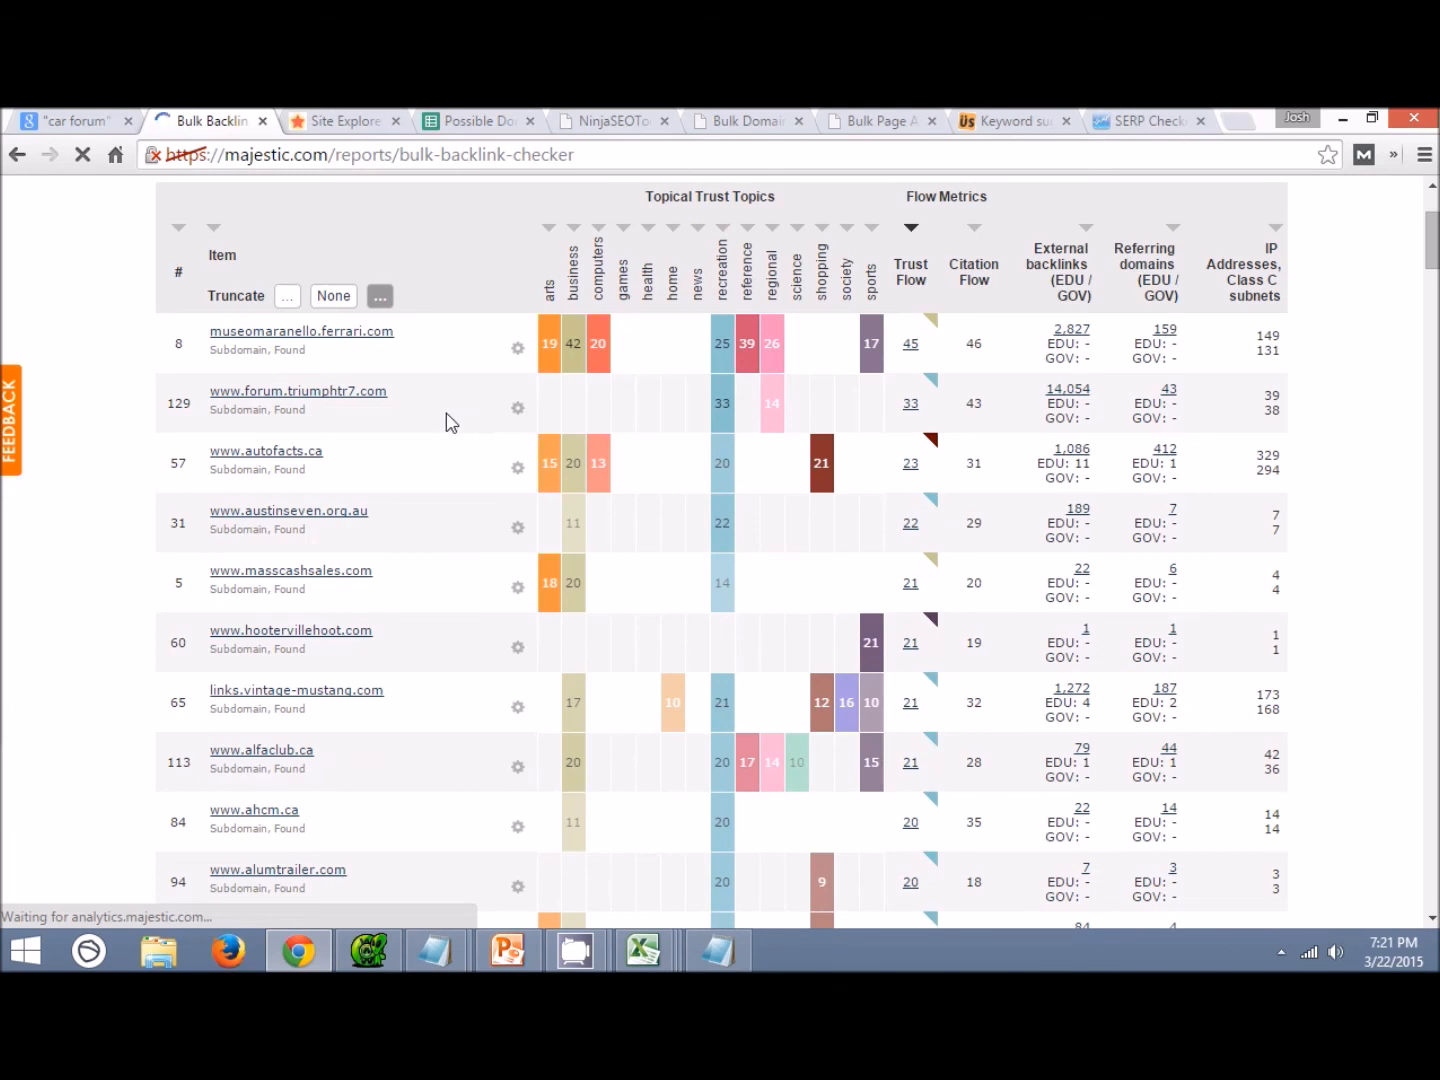
scroll(429, 426, down, 1)
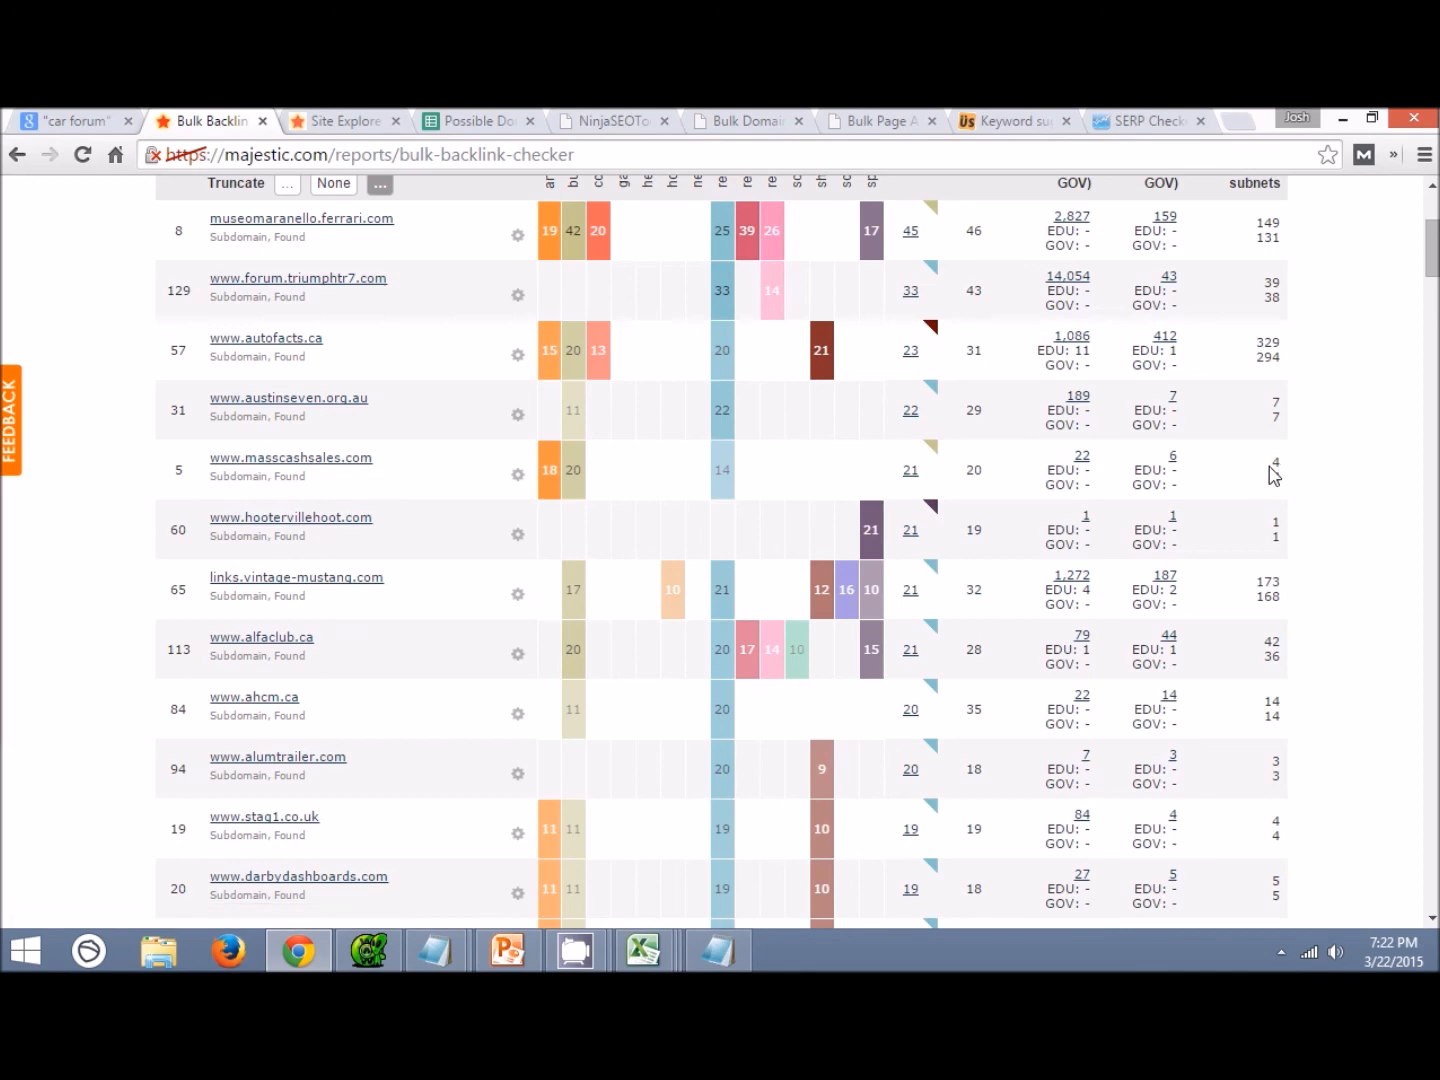
scroll(412, 600, down, 2)
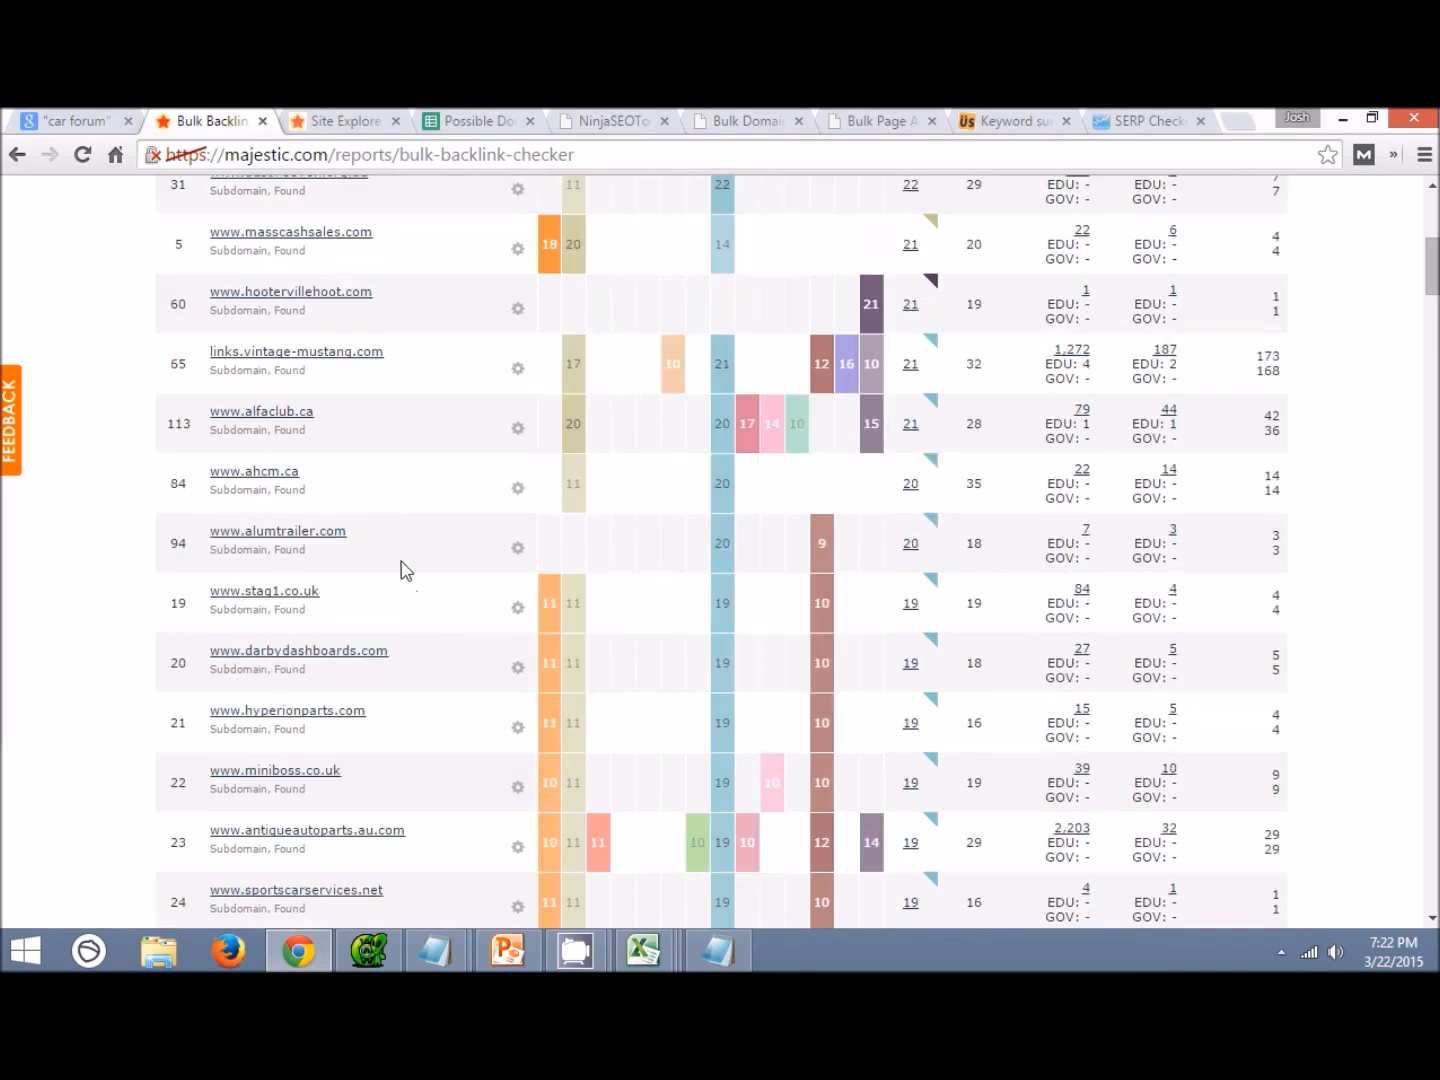
scroll(370, 547, down, 2)
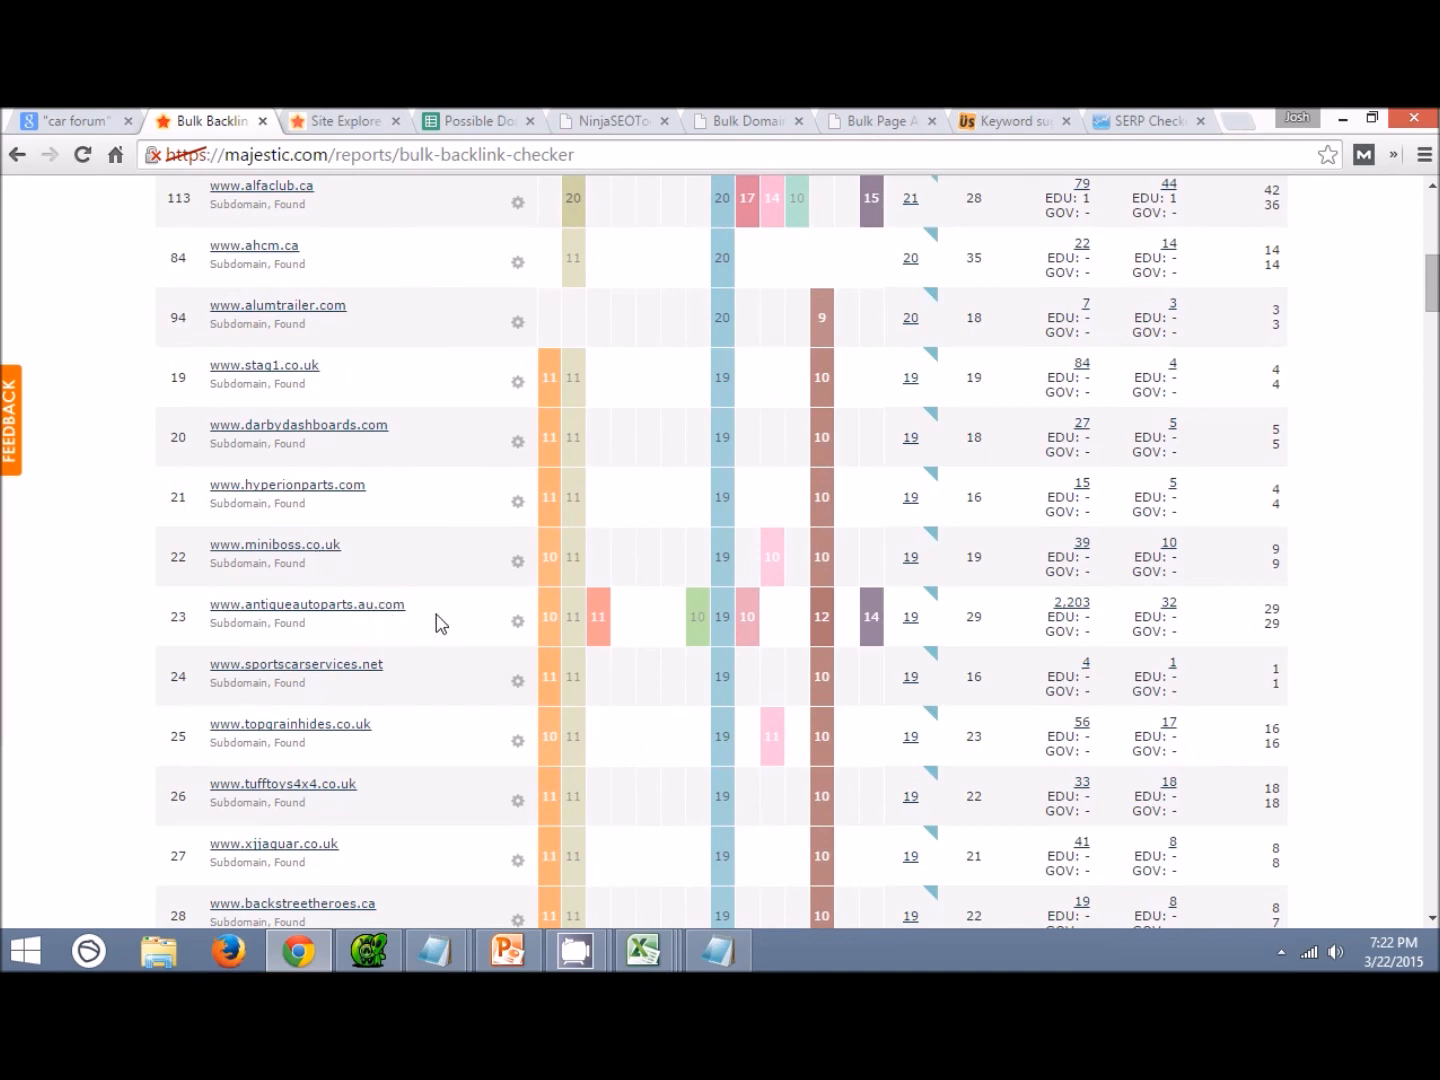
scroll(436, 615, down, 1)
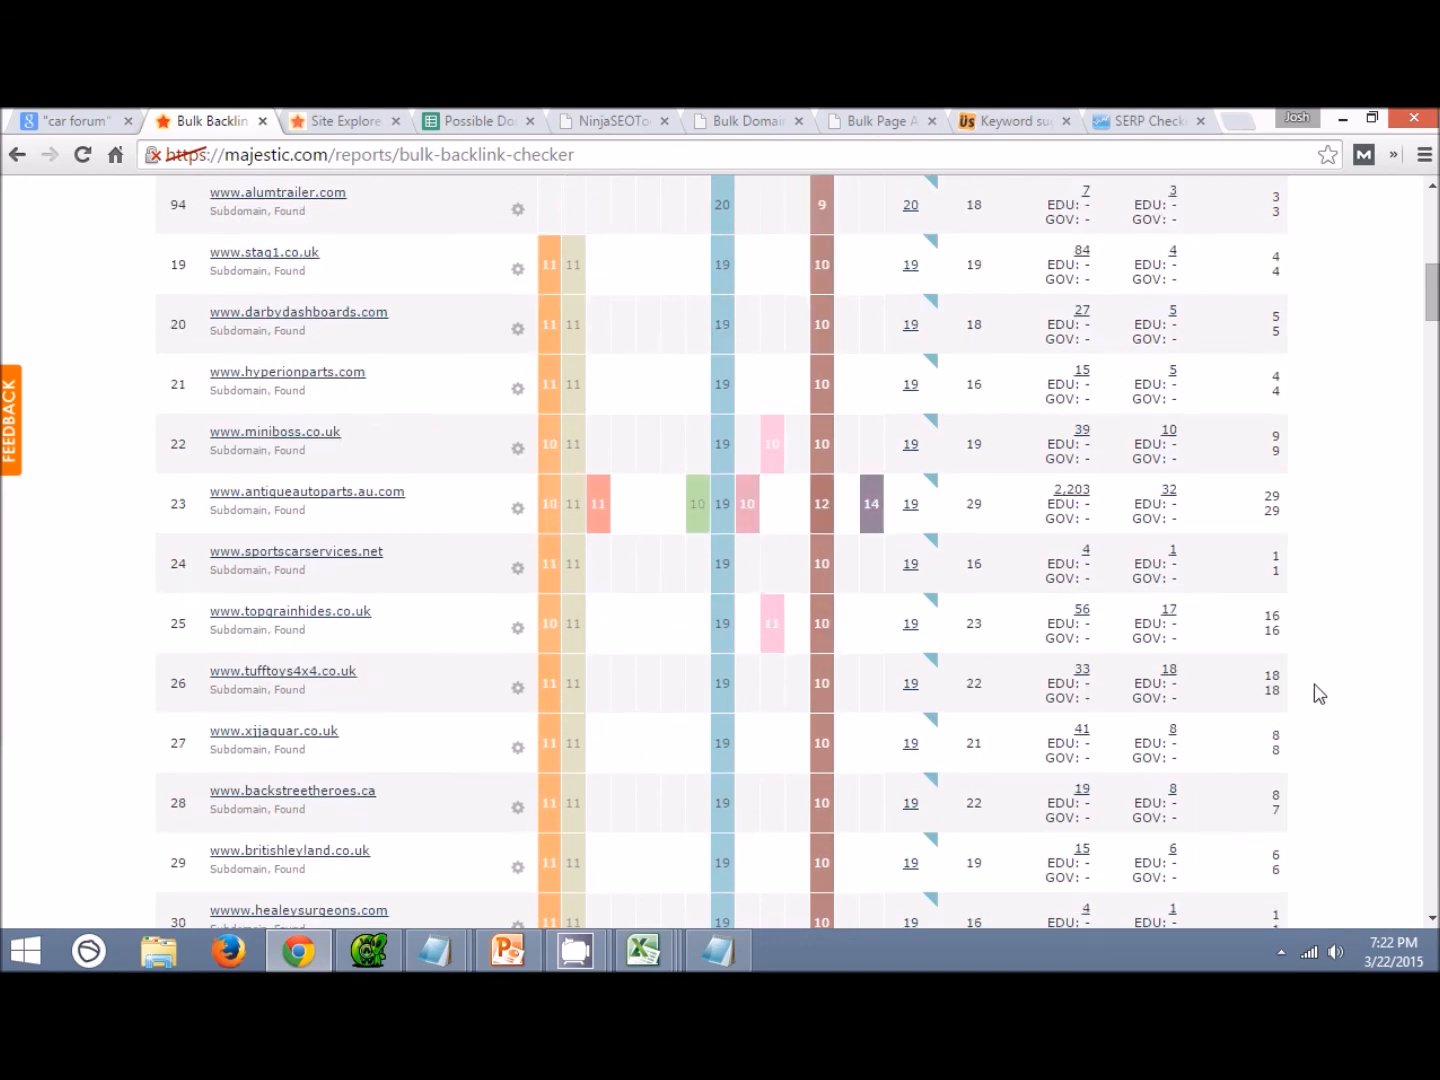
scroll(1300, 542, down, 1)
scroll(1295, 535, down, 1)
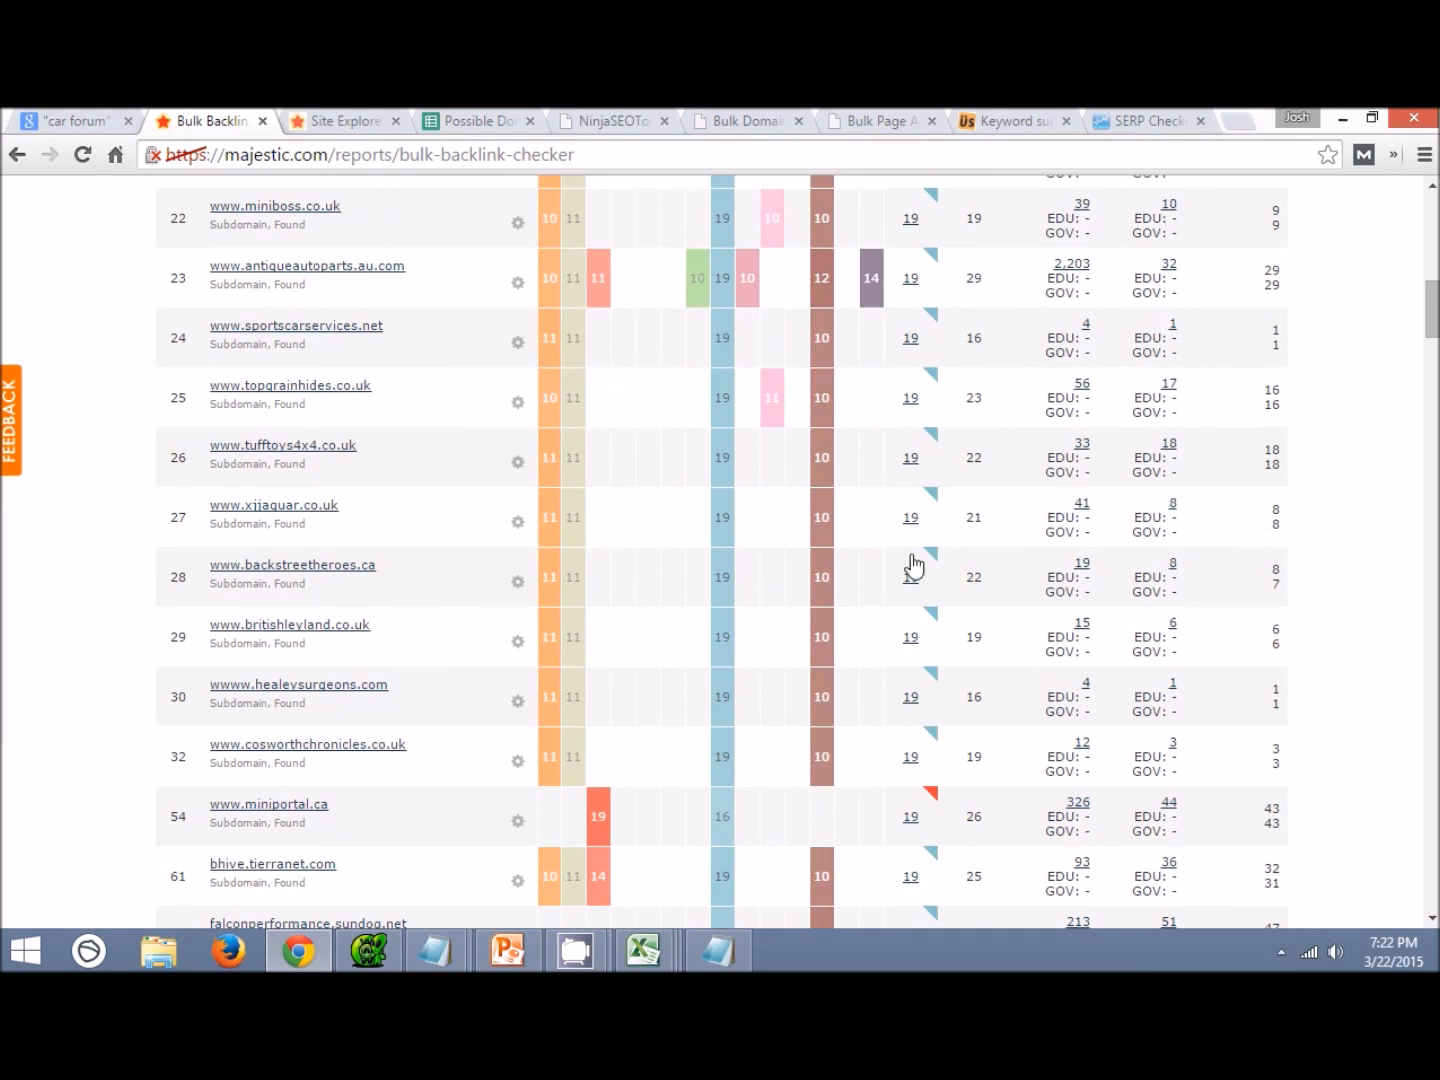
scroll(851, 540, up, 4)
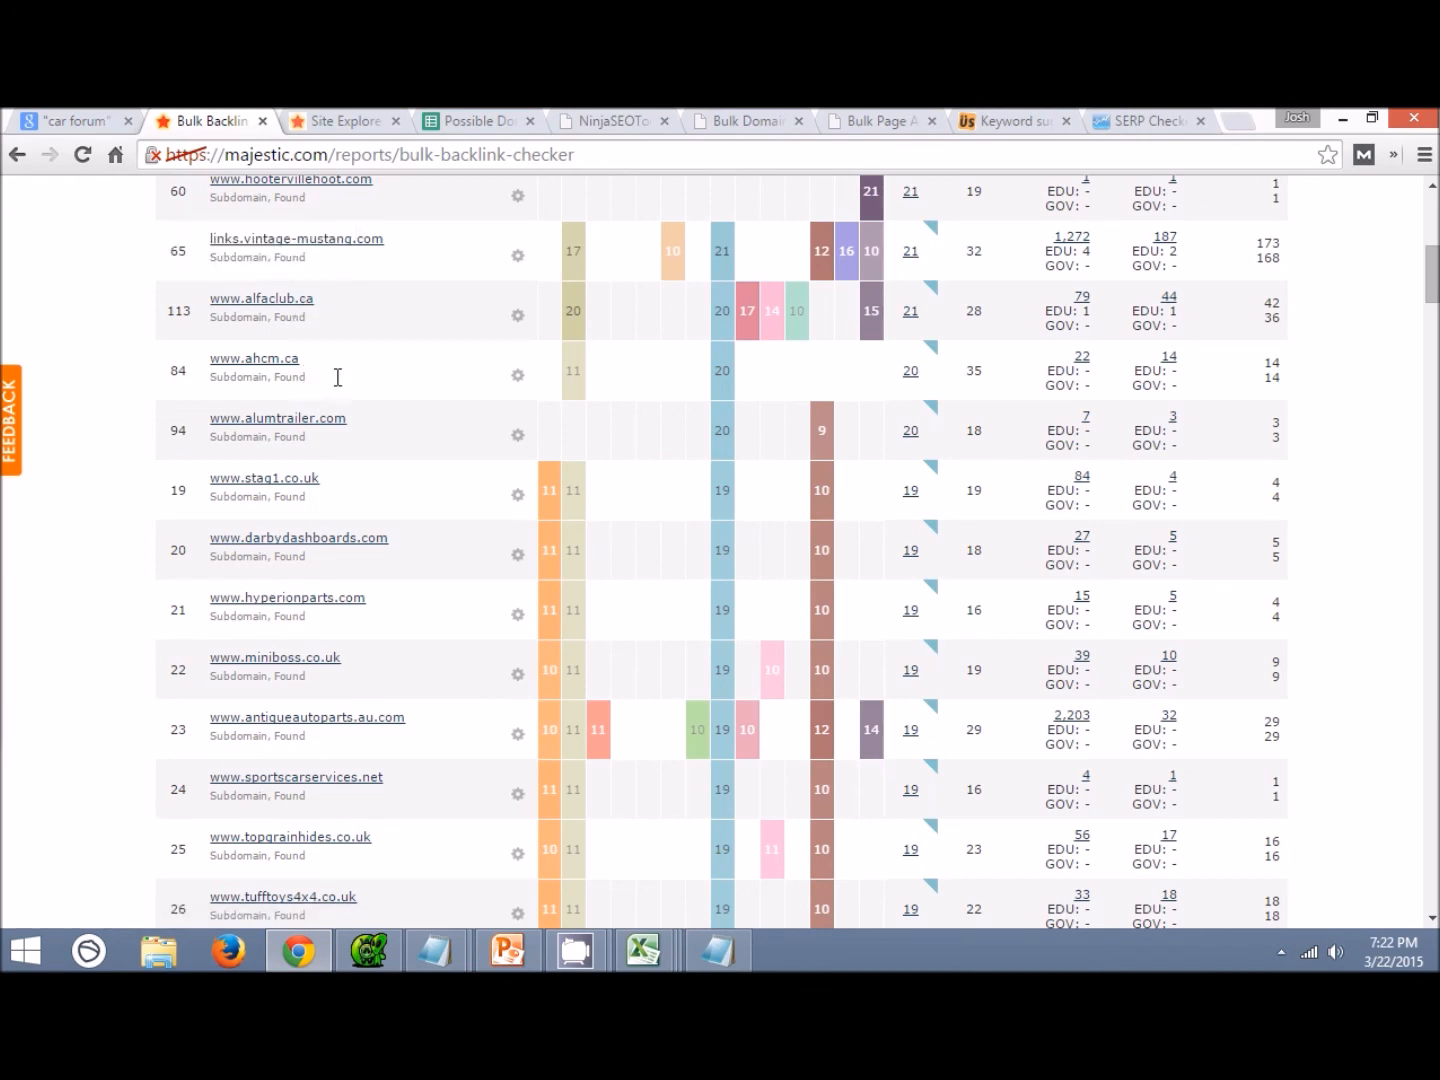
drag(1277, 410, 1302, 439)
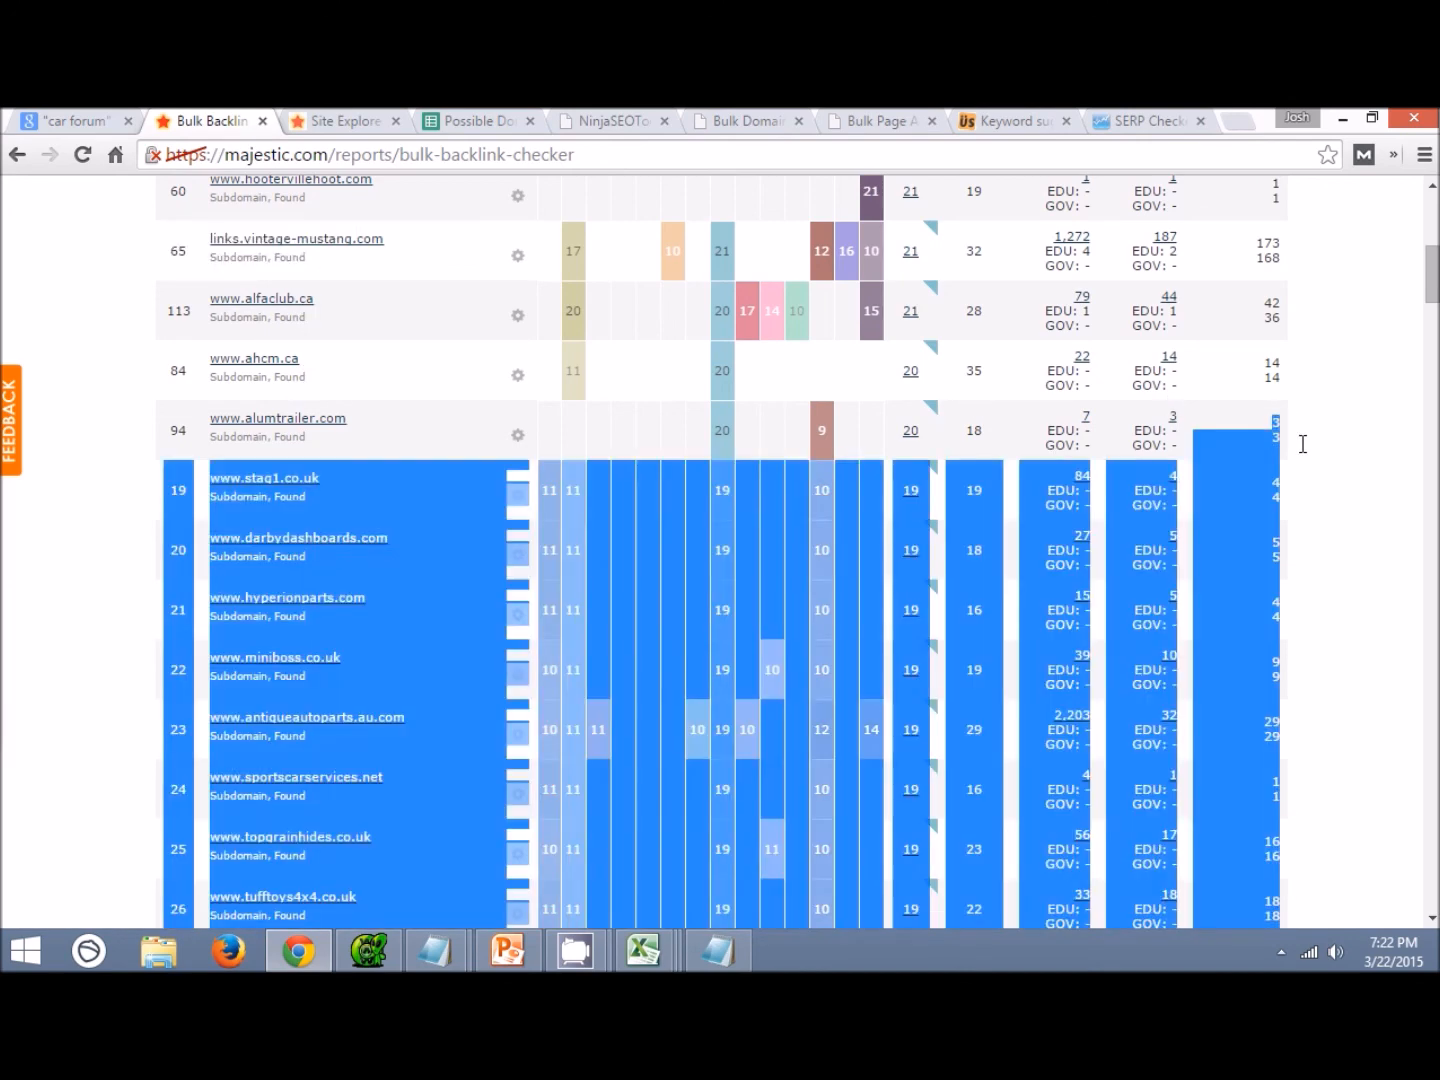
click(1303, 445)
scroll(1021, 391, down, 2)
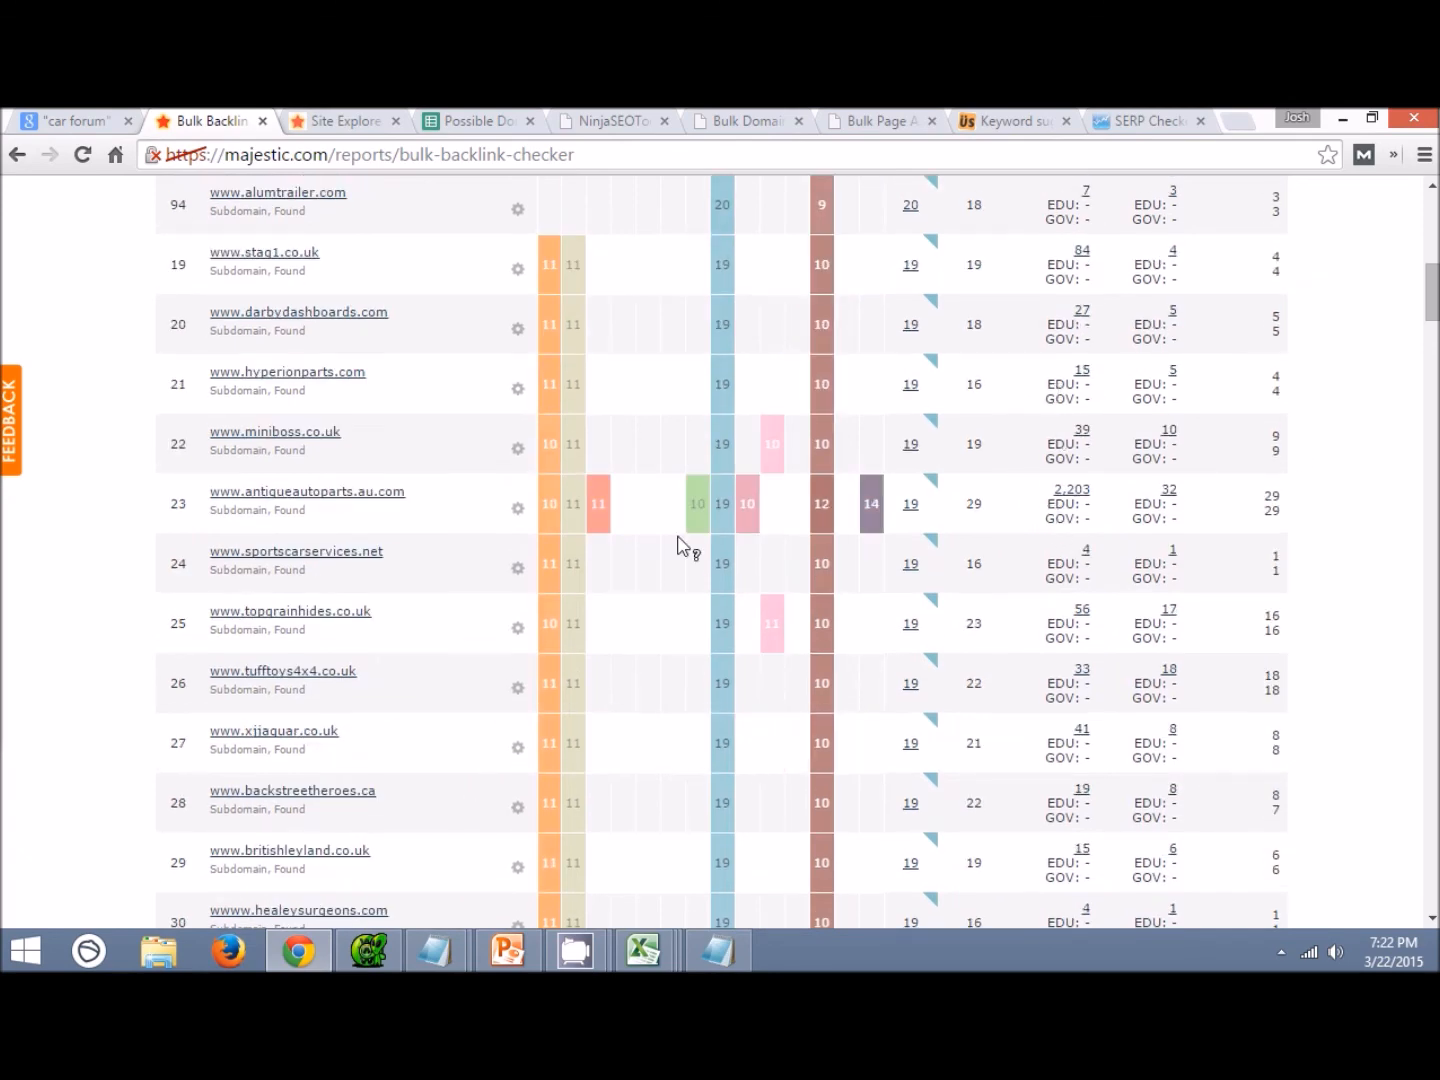
scroll(438, 581, down, 1)
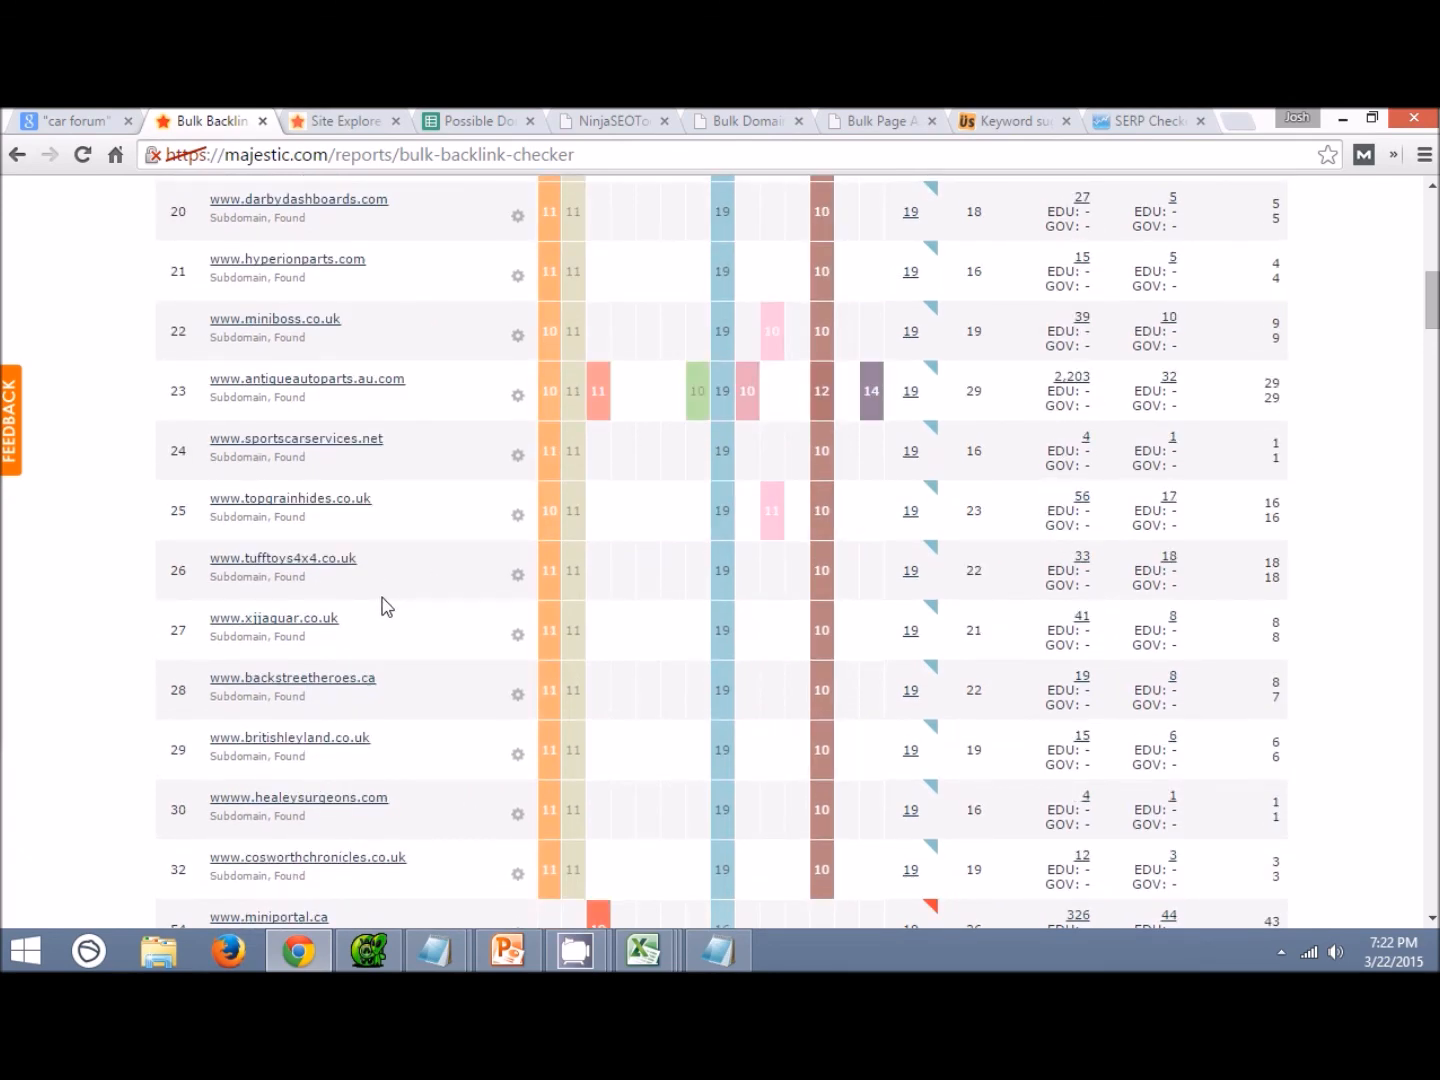
scroll(382, 603, down, 2)
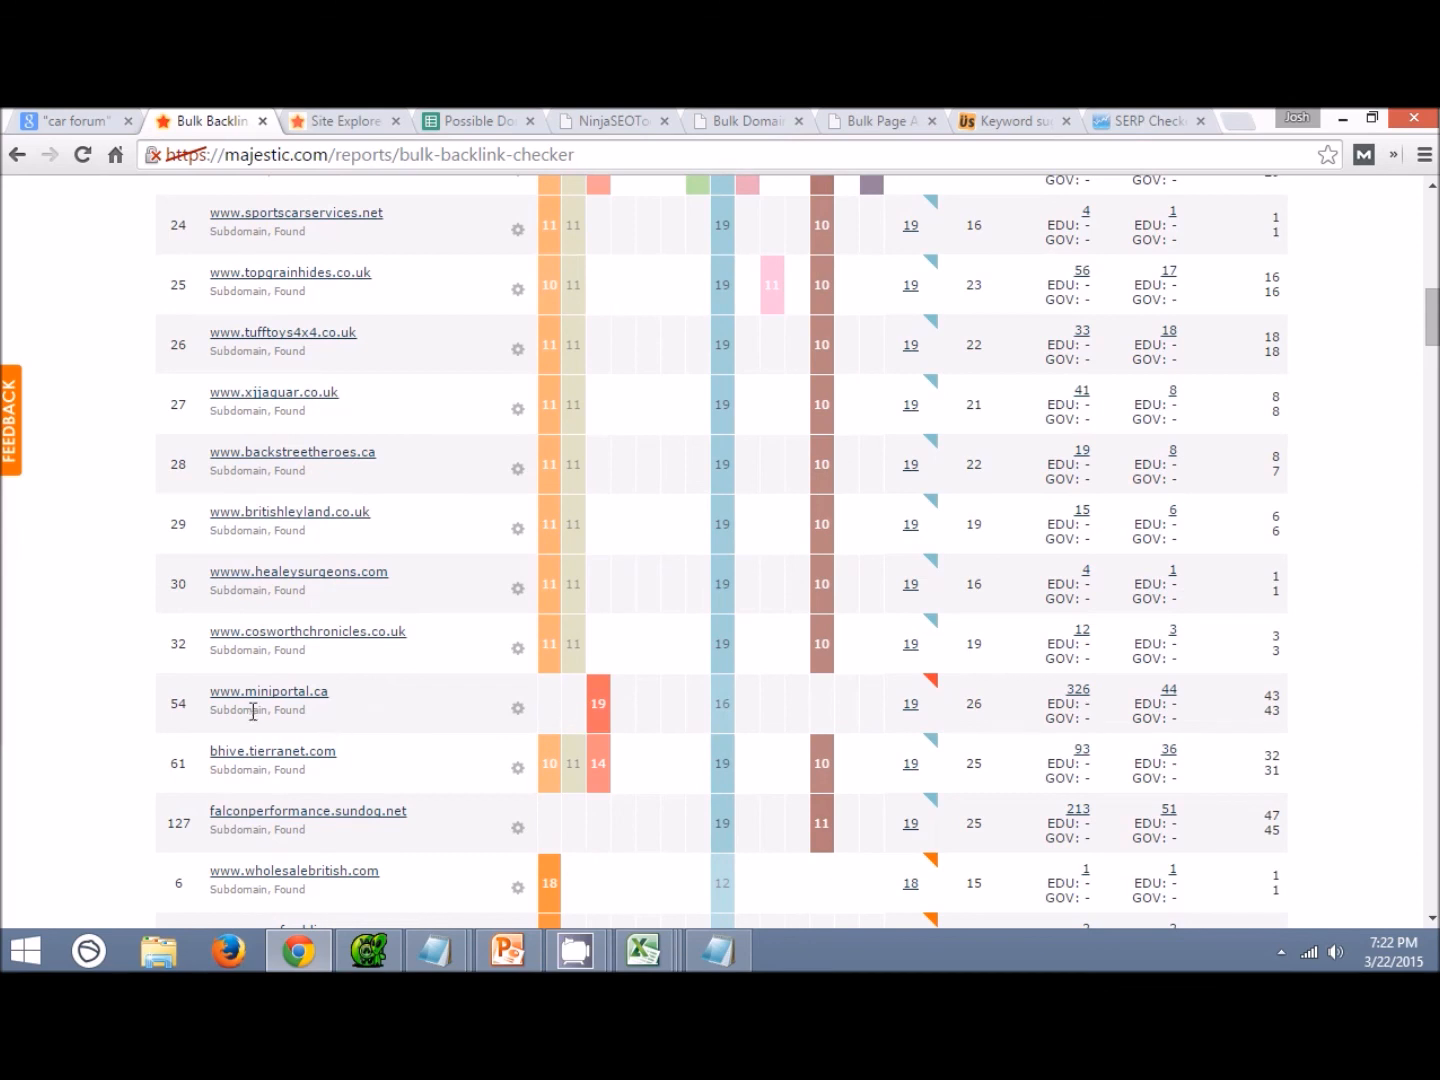
scroll(491, 775, down, 2)
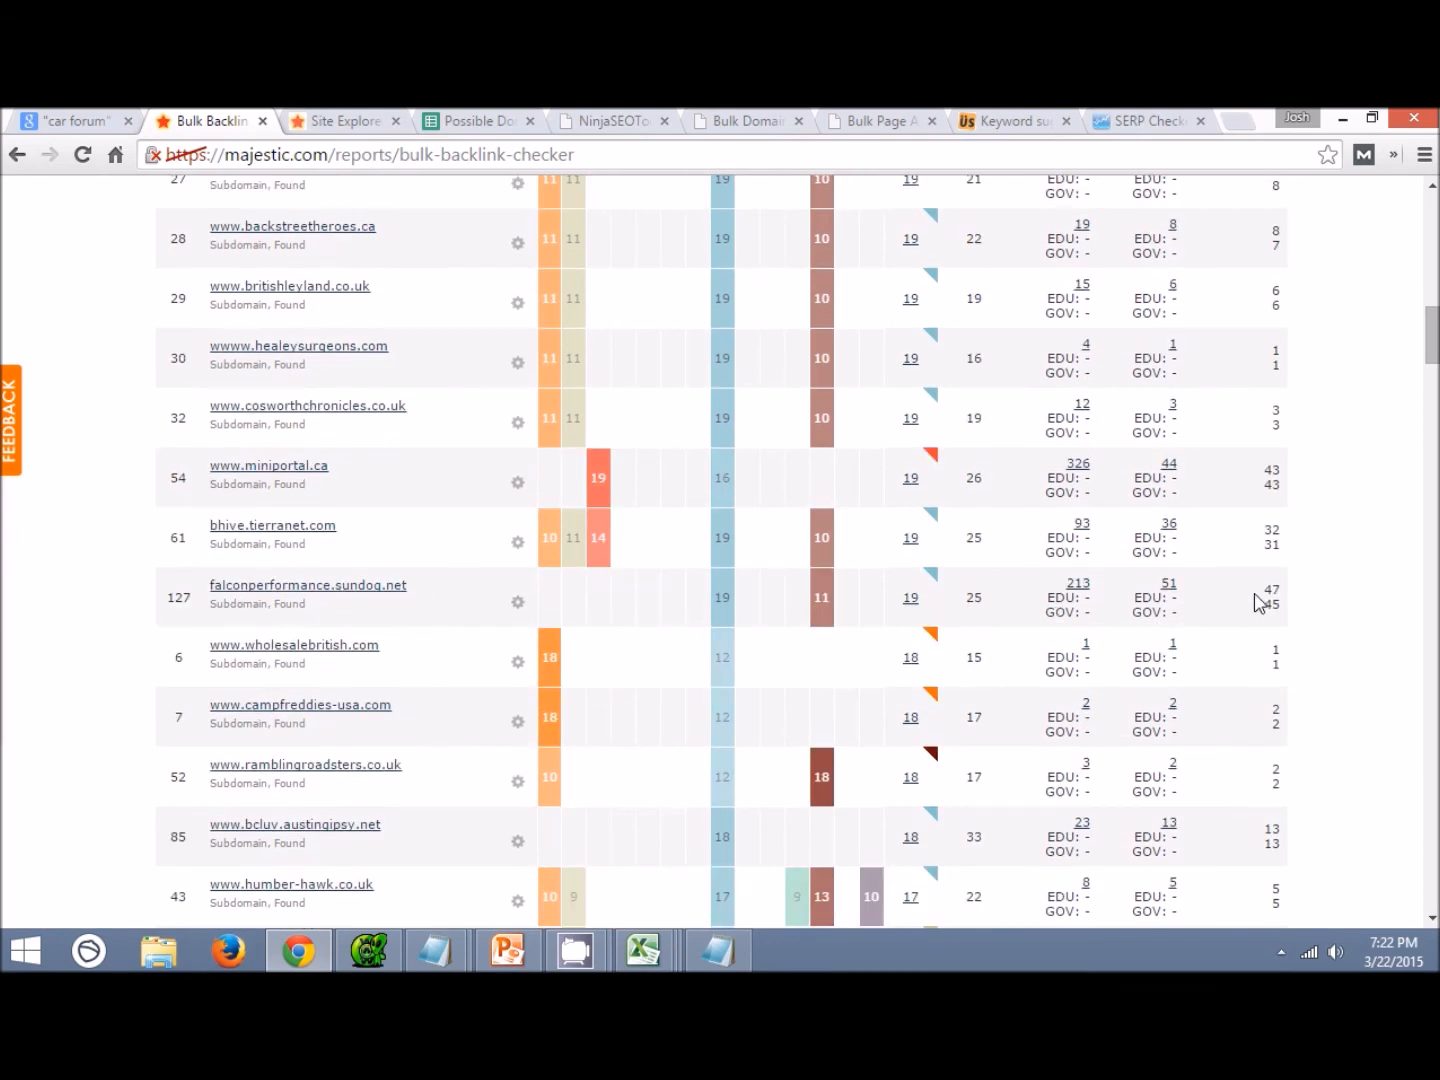
scroll(1258, 600, down, 2)
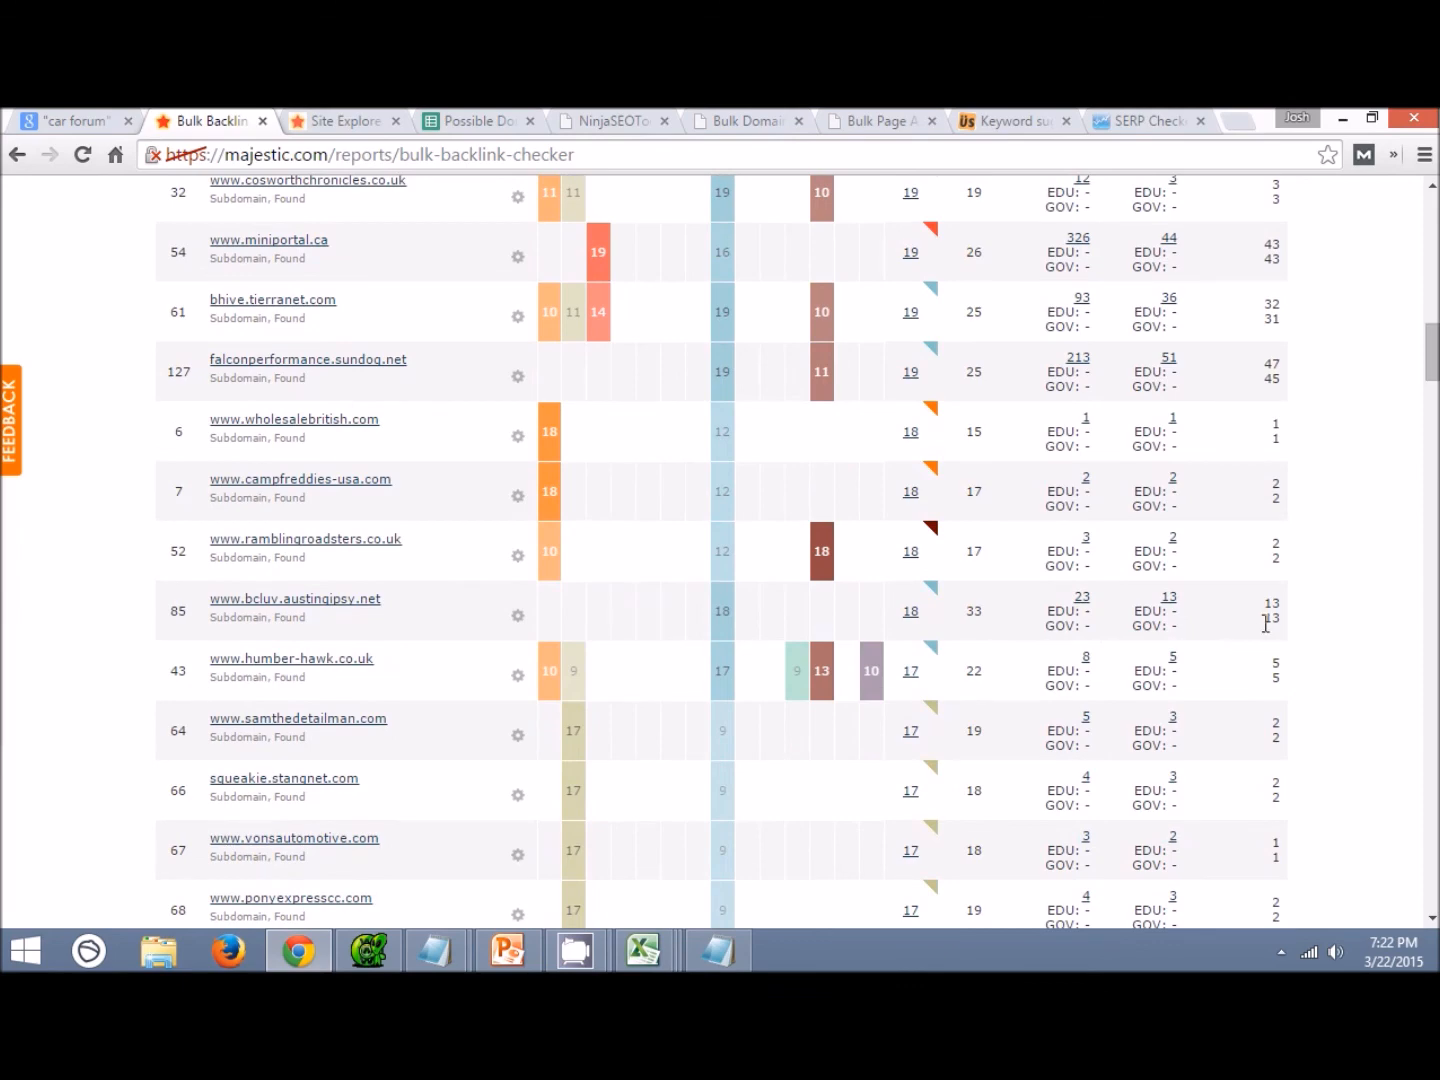
scroll(283, 616, down, 3)
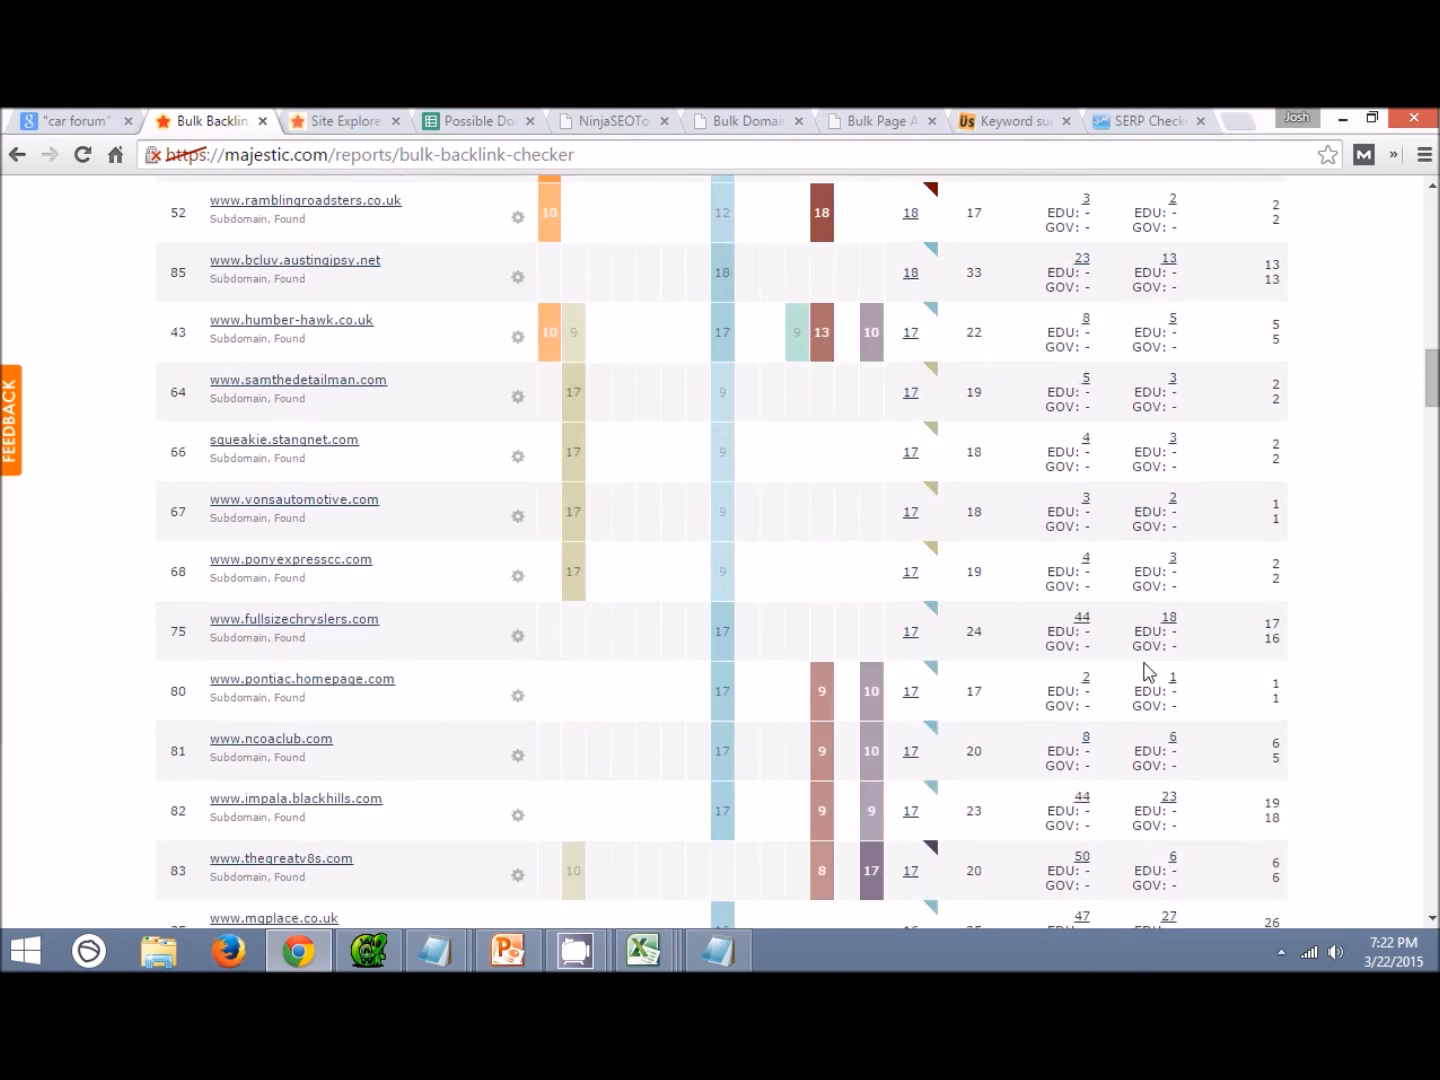
drag(1272, 628, 1291, 623)
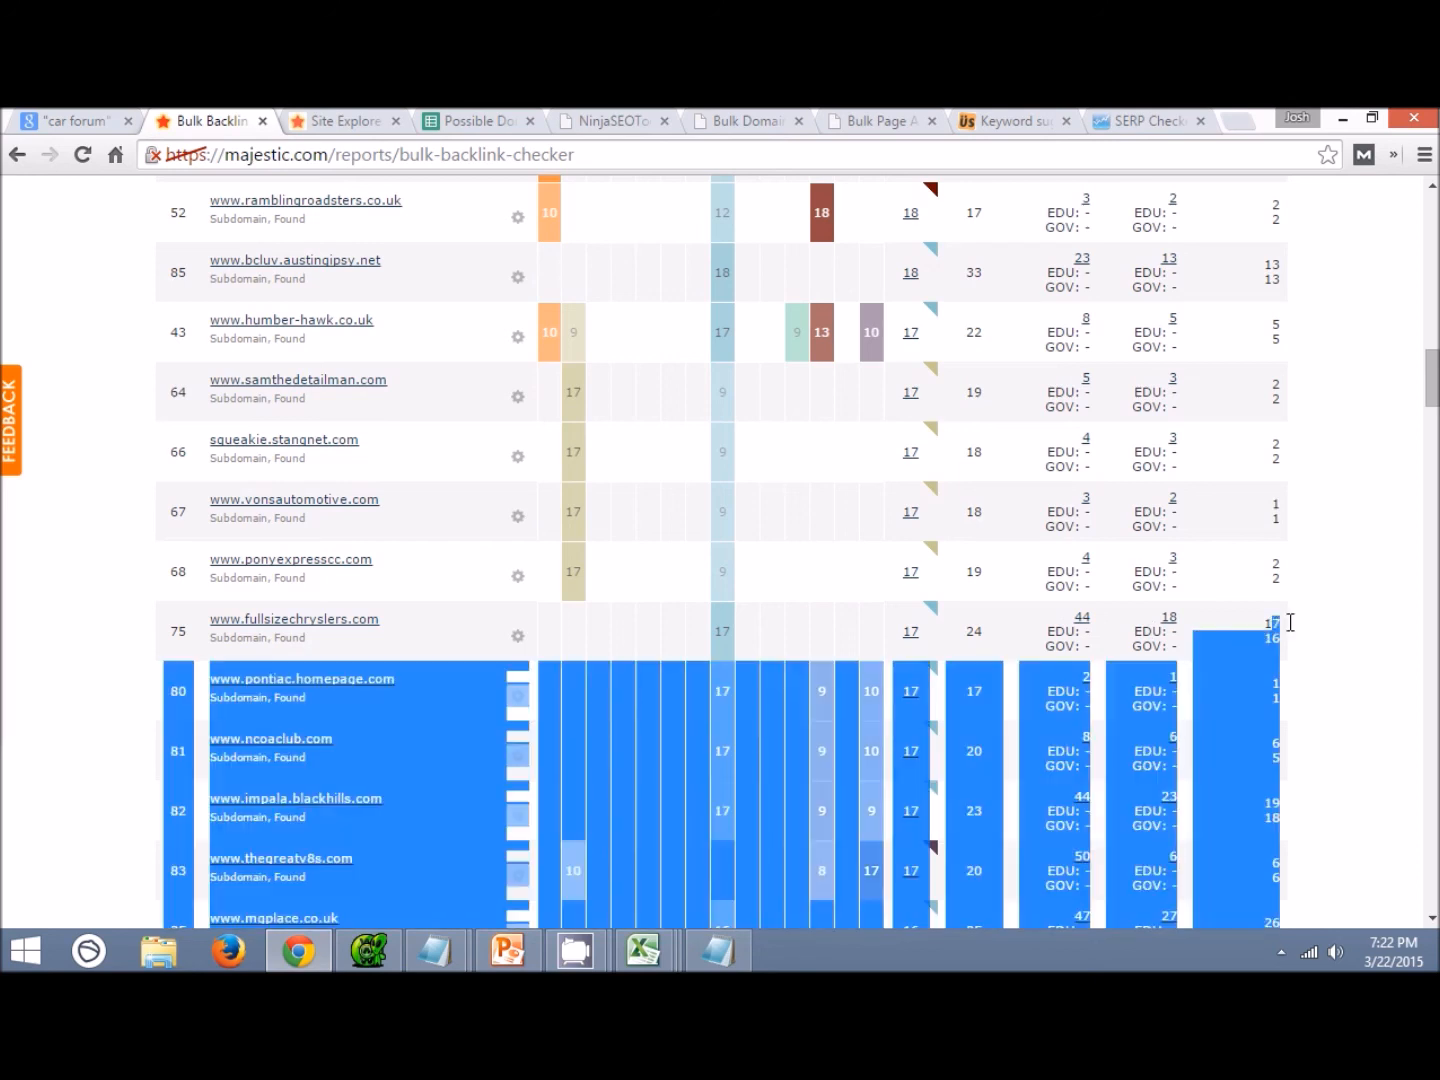
click(1274, 638)
drag(1292, 636, 1291, 634)
click(1259, 632)
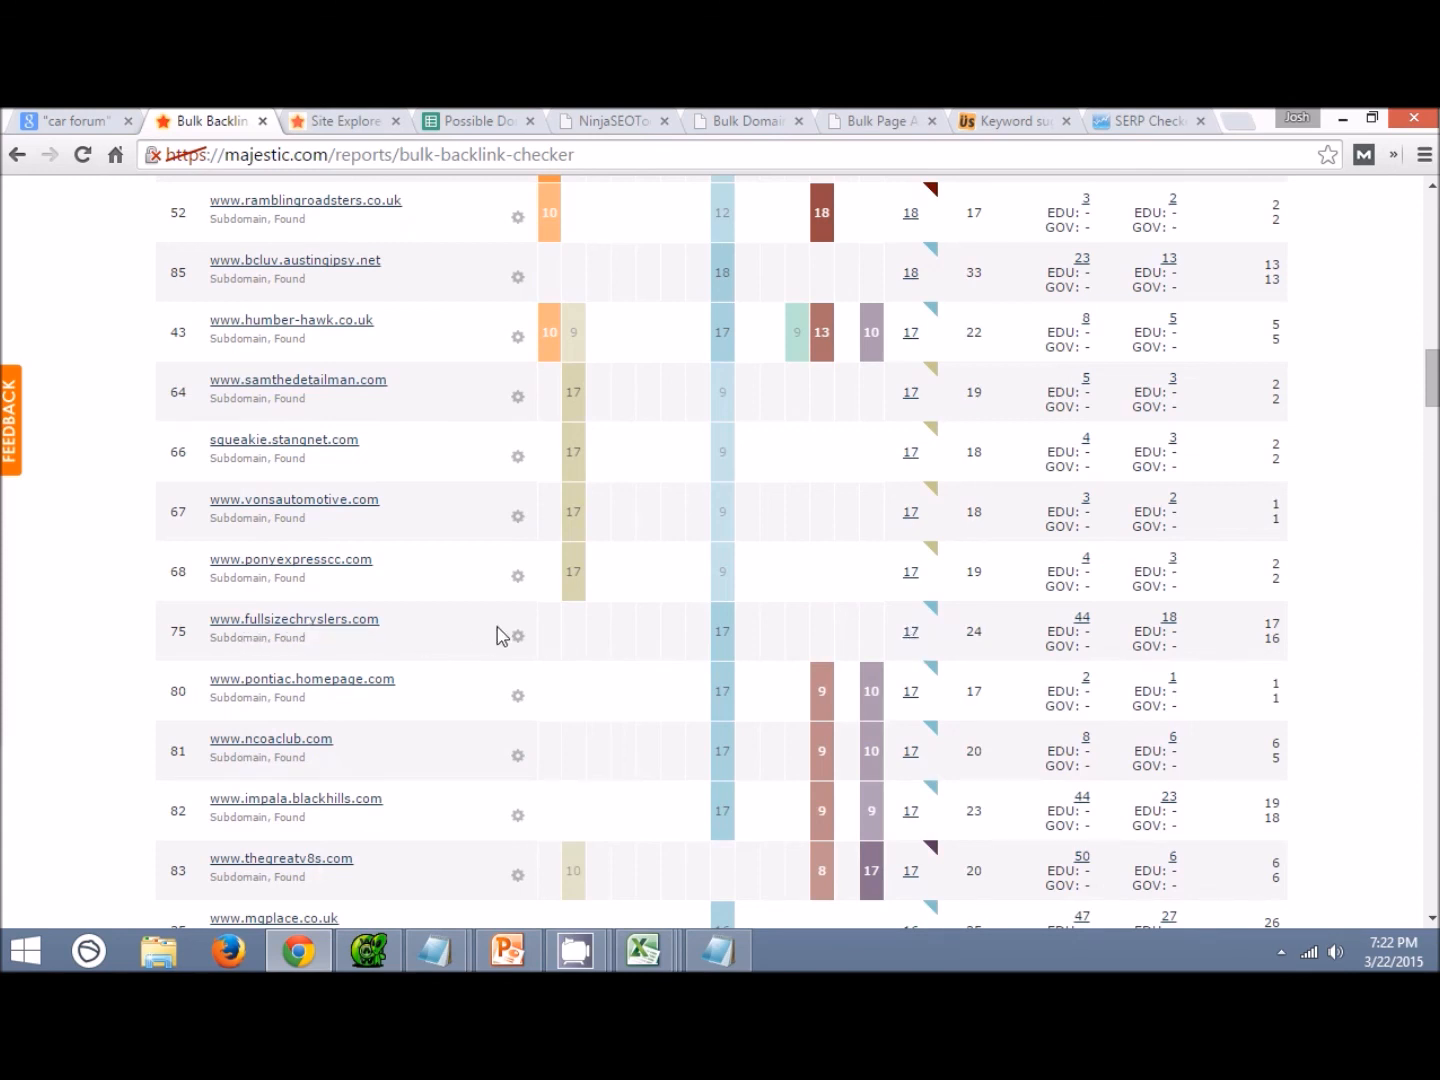
mouse_move(518, 636)
right_click(598, 542)
click(644, 554)
click(340, 121)
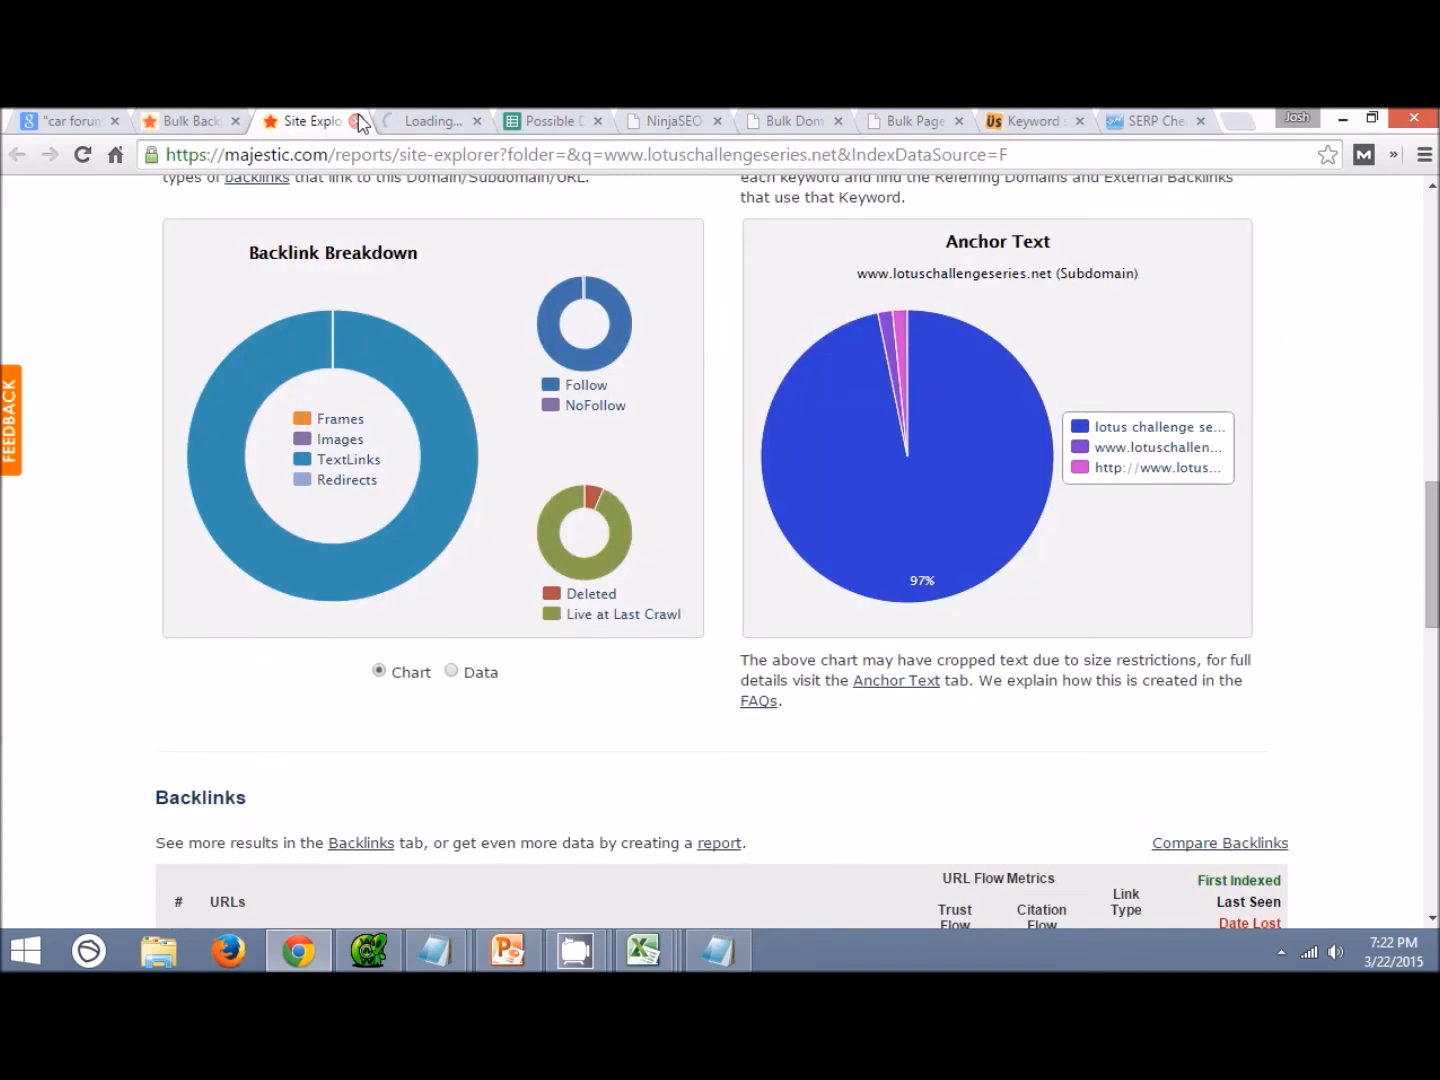
click(354, 122)
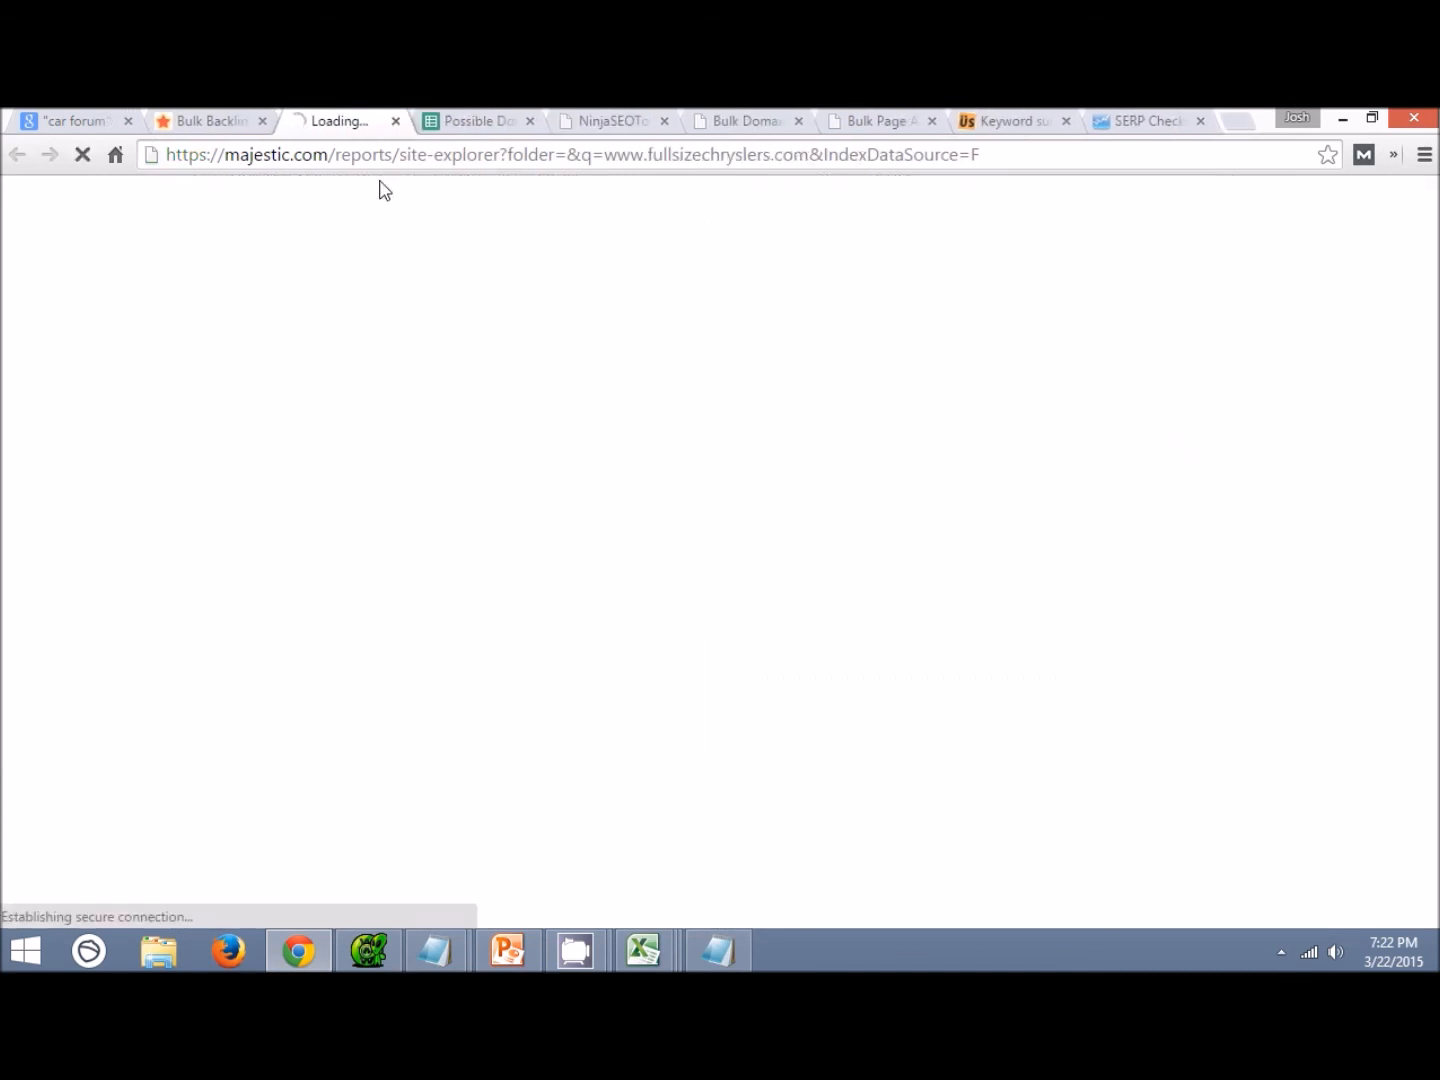
click(236, 118)
drag(410, 615, 213, 623)
key(ctrl+c)
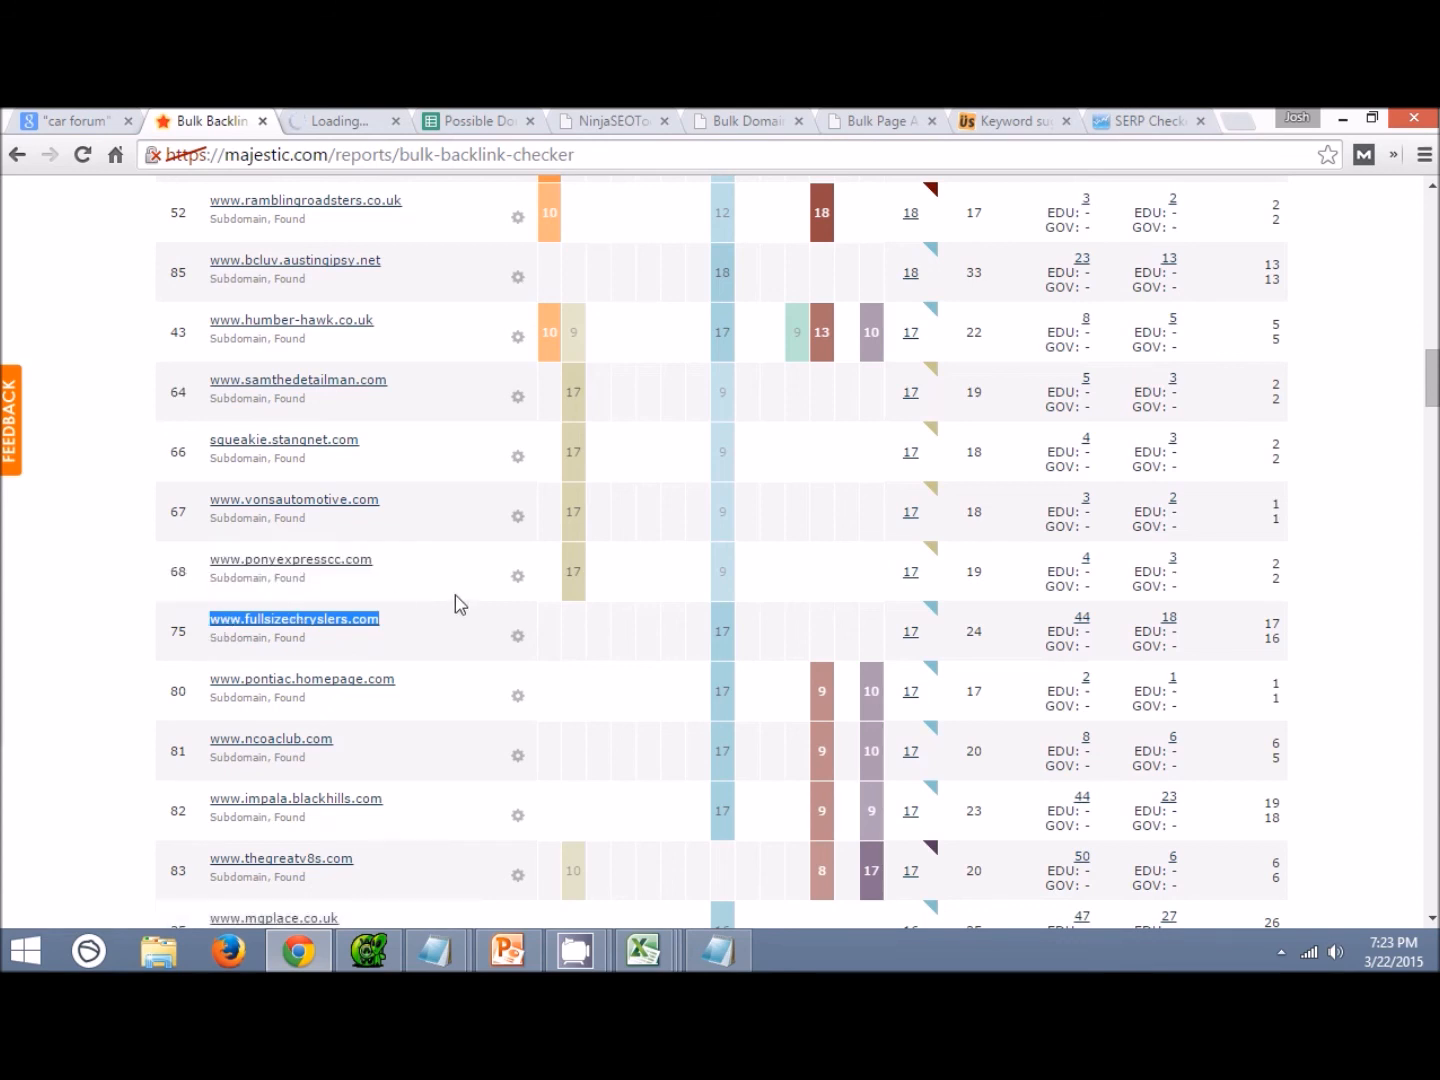
click(474, 120)
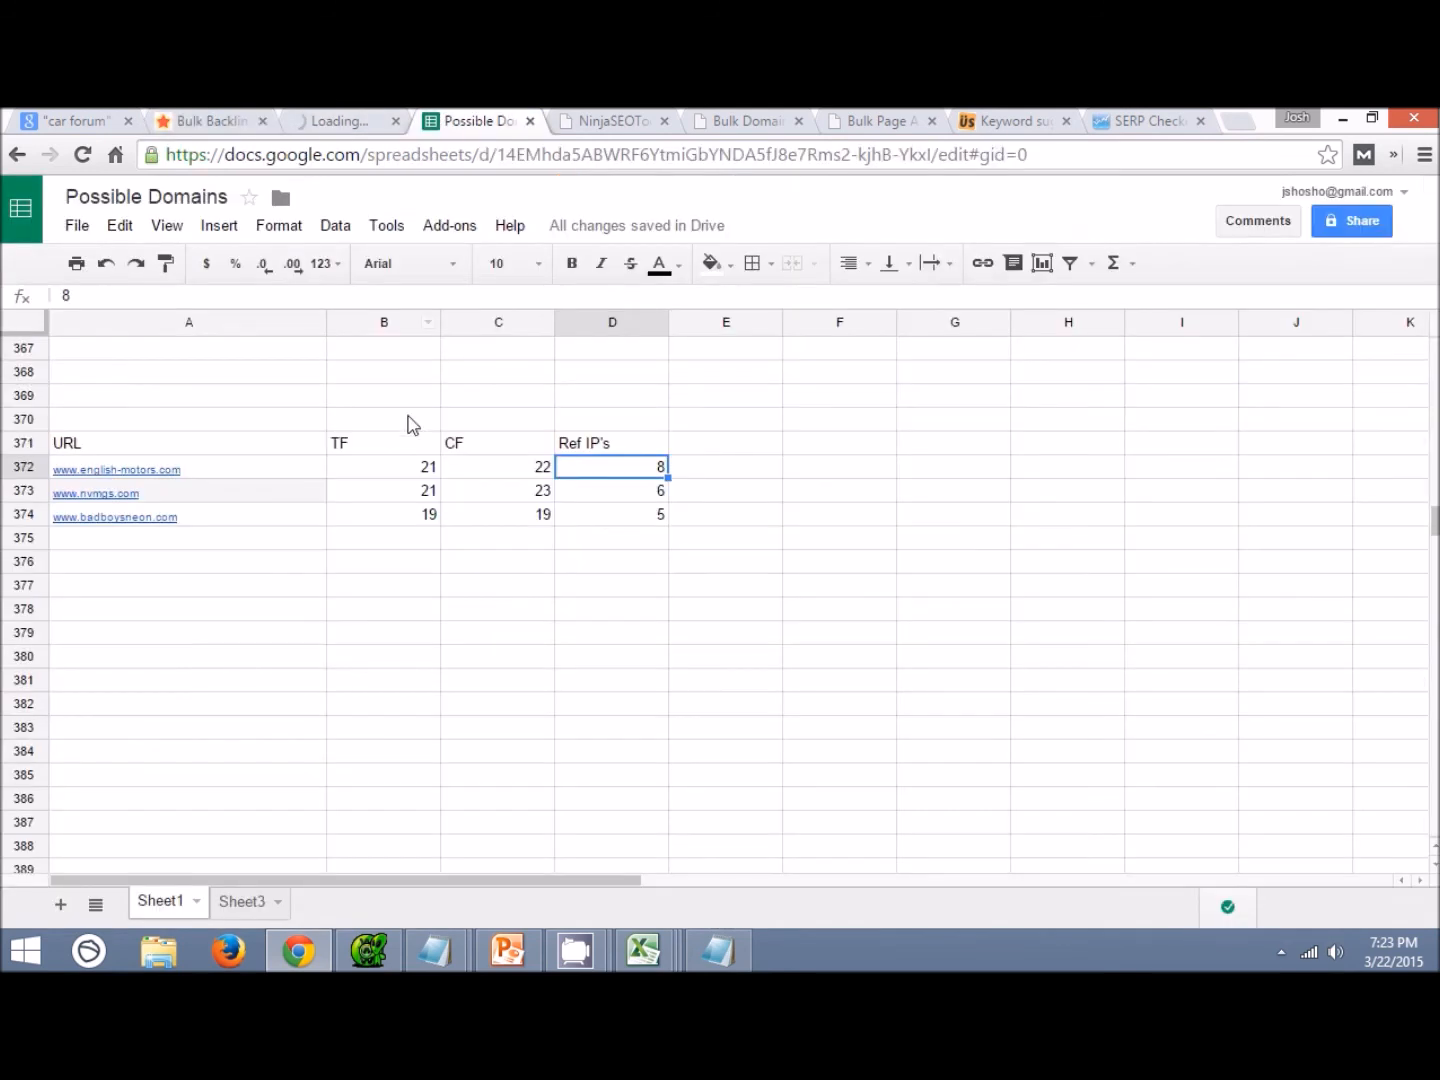
click(319, 542)
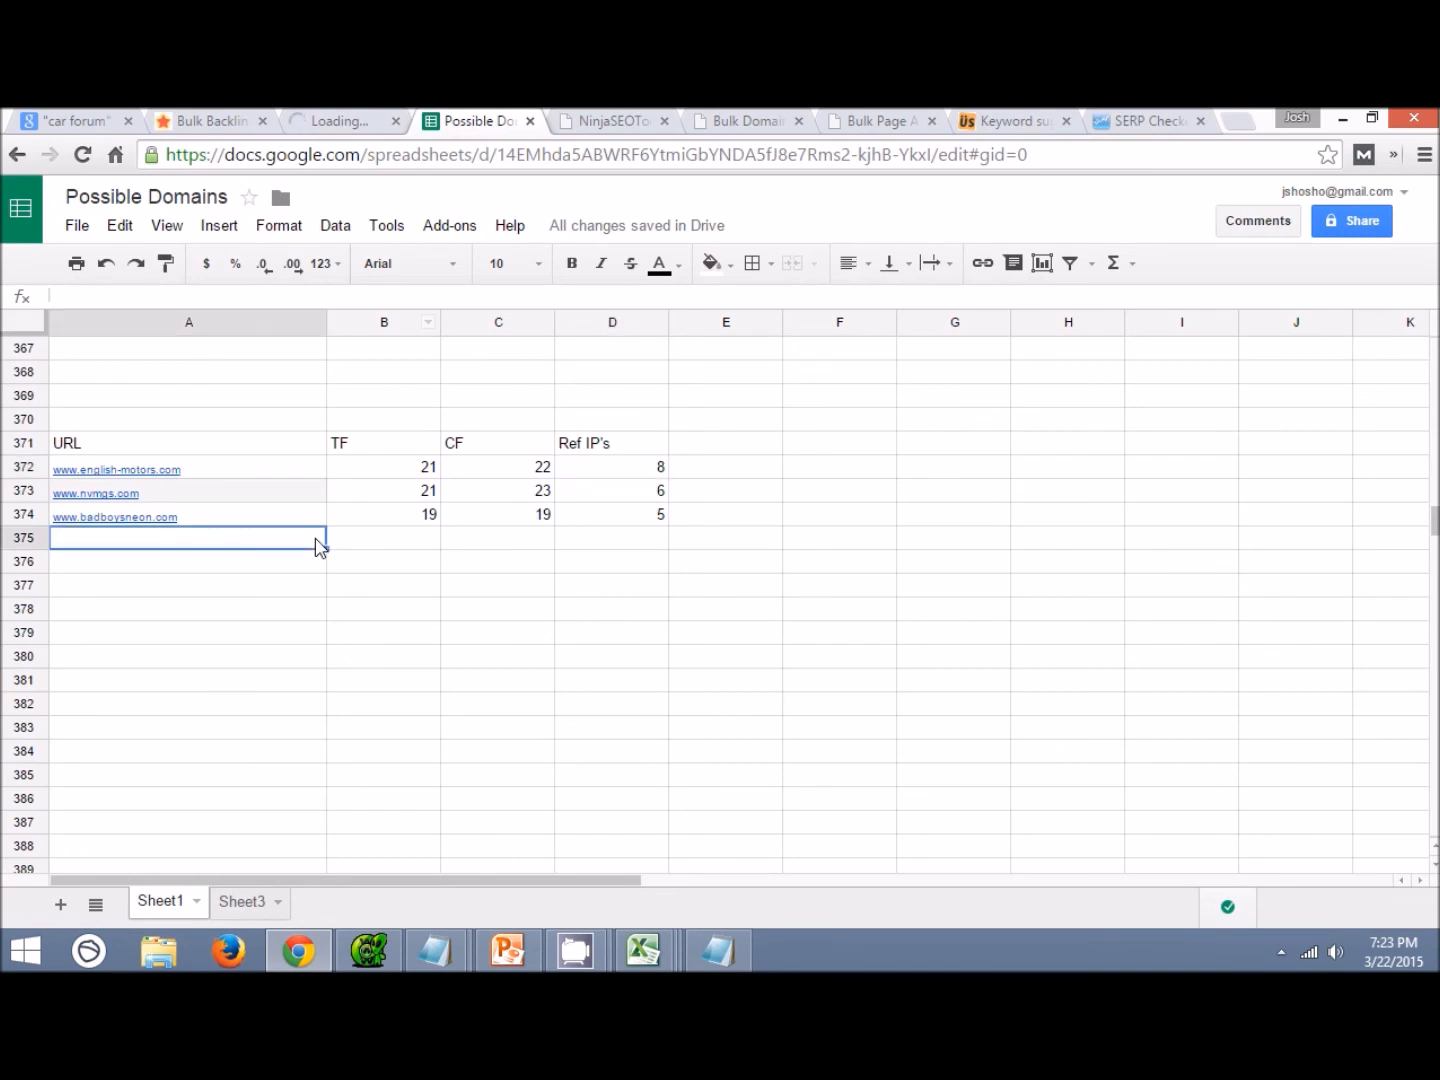
key(ctrl+v)
key(Tab)
text(17)
key(Tab)
text(24)
key(Tab)
text(1)
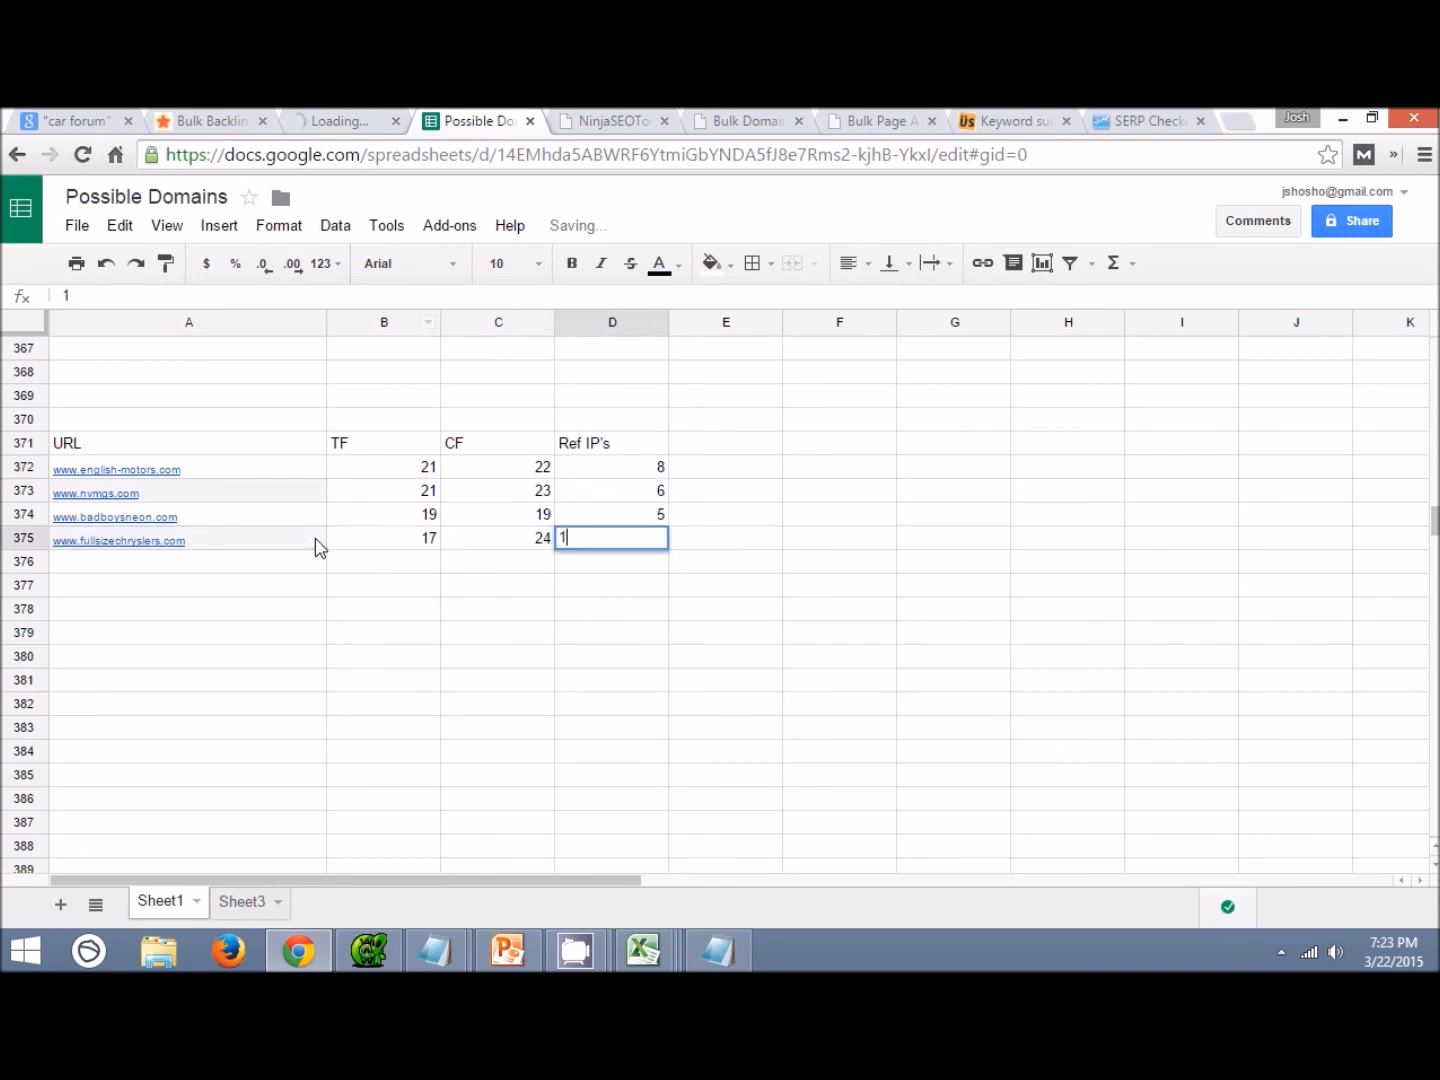
key(Return)
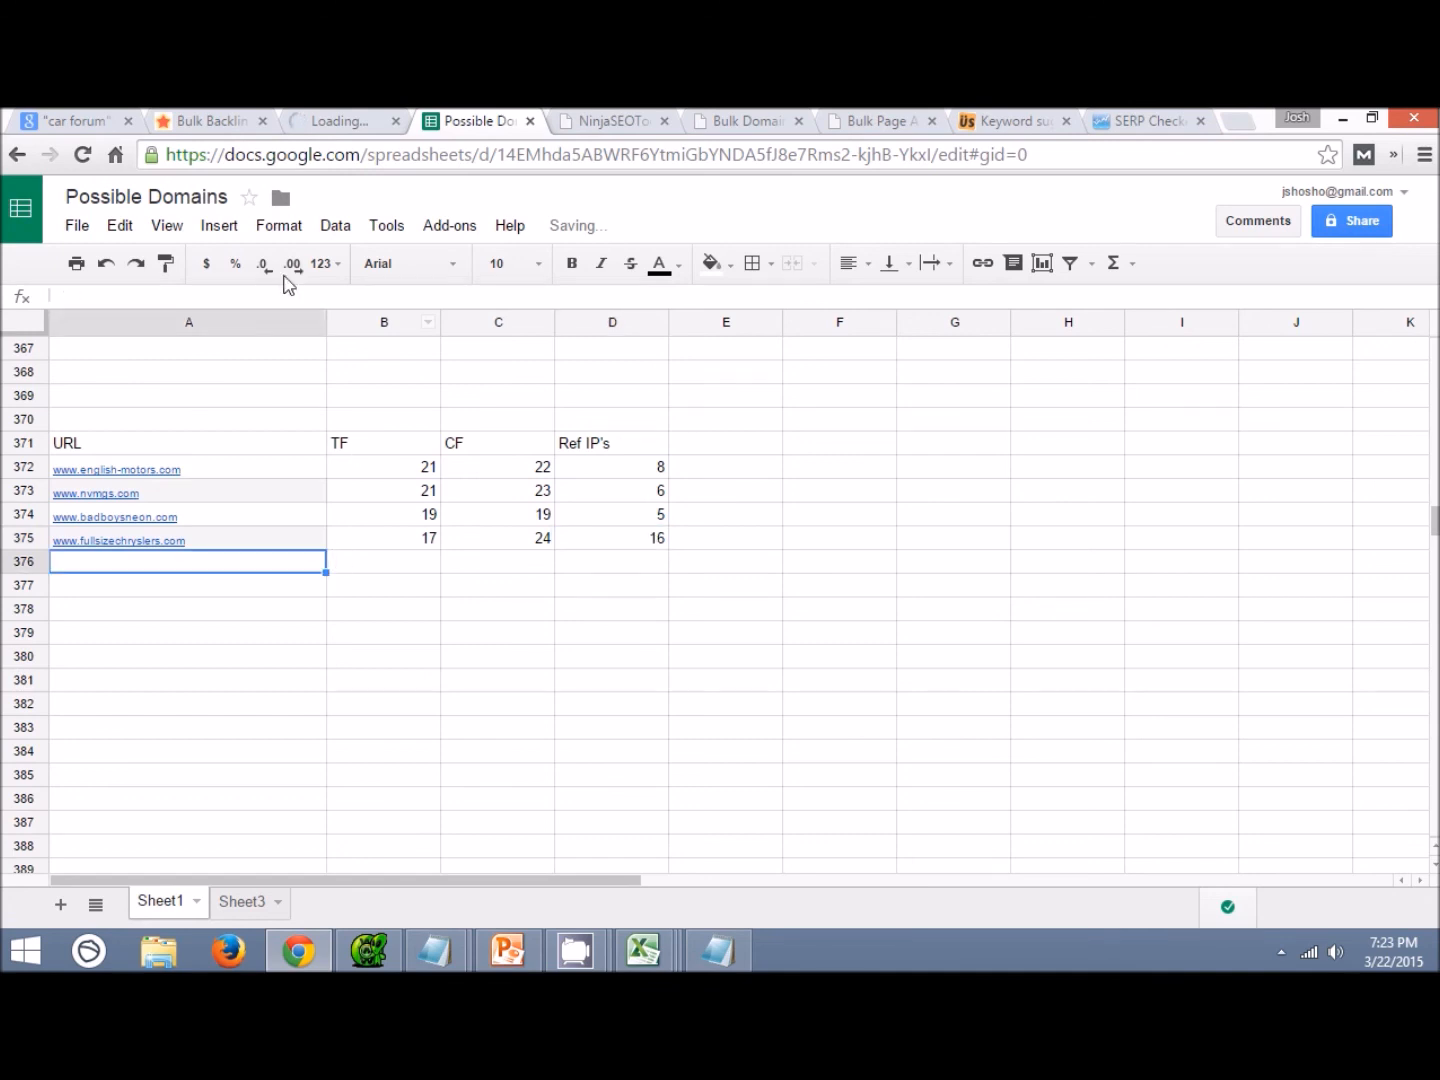
click(338, 120)
click(396, 121)
click(227, 119)
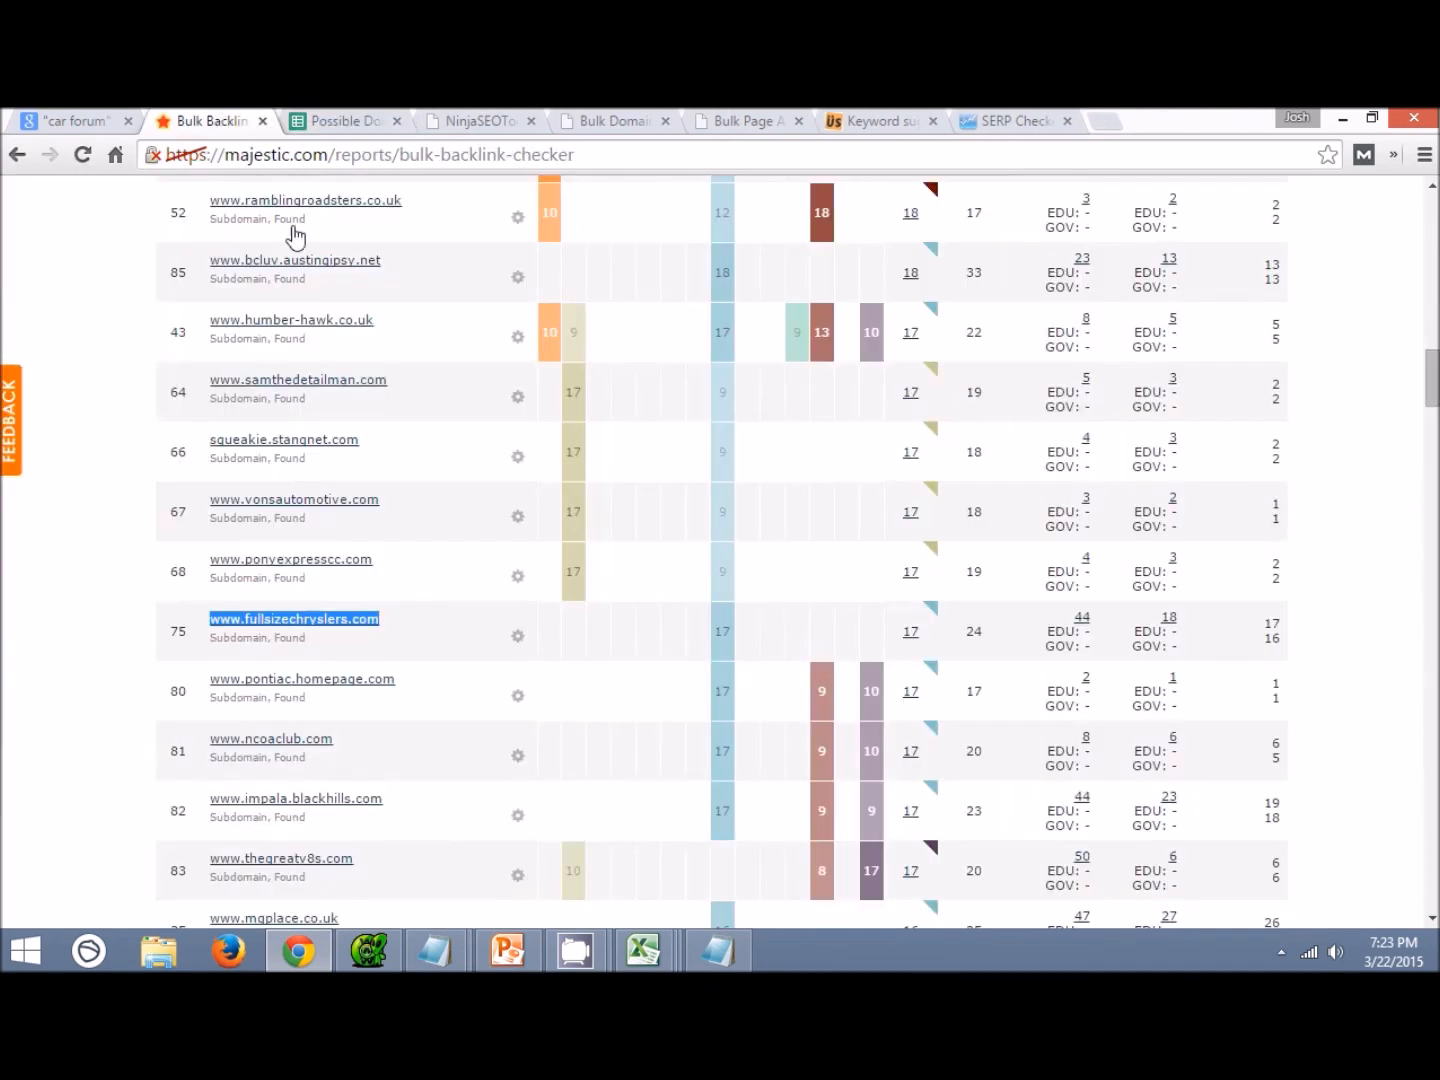
scroll(478, 517, down, 3)
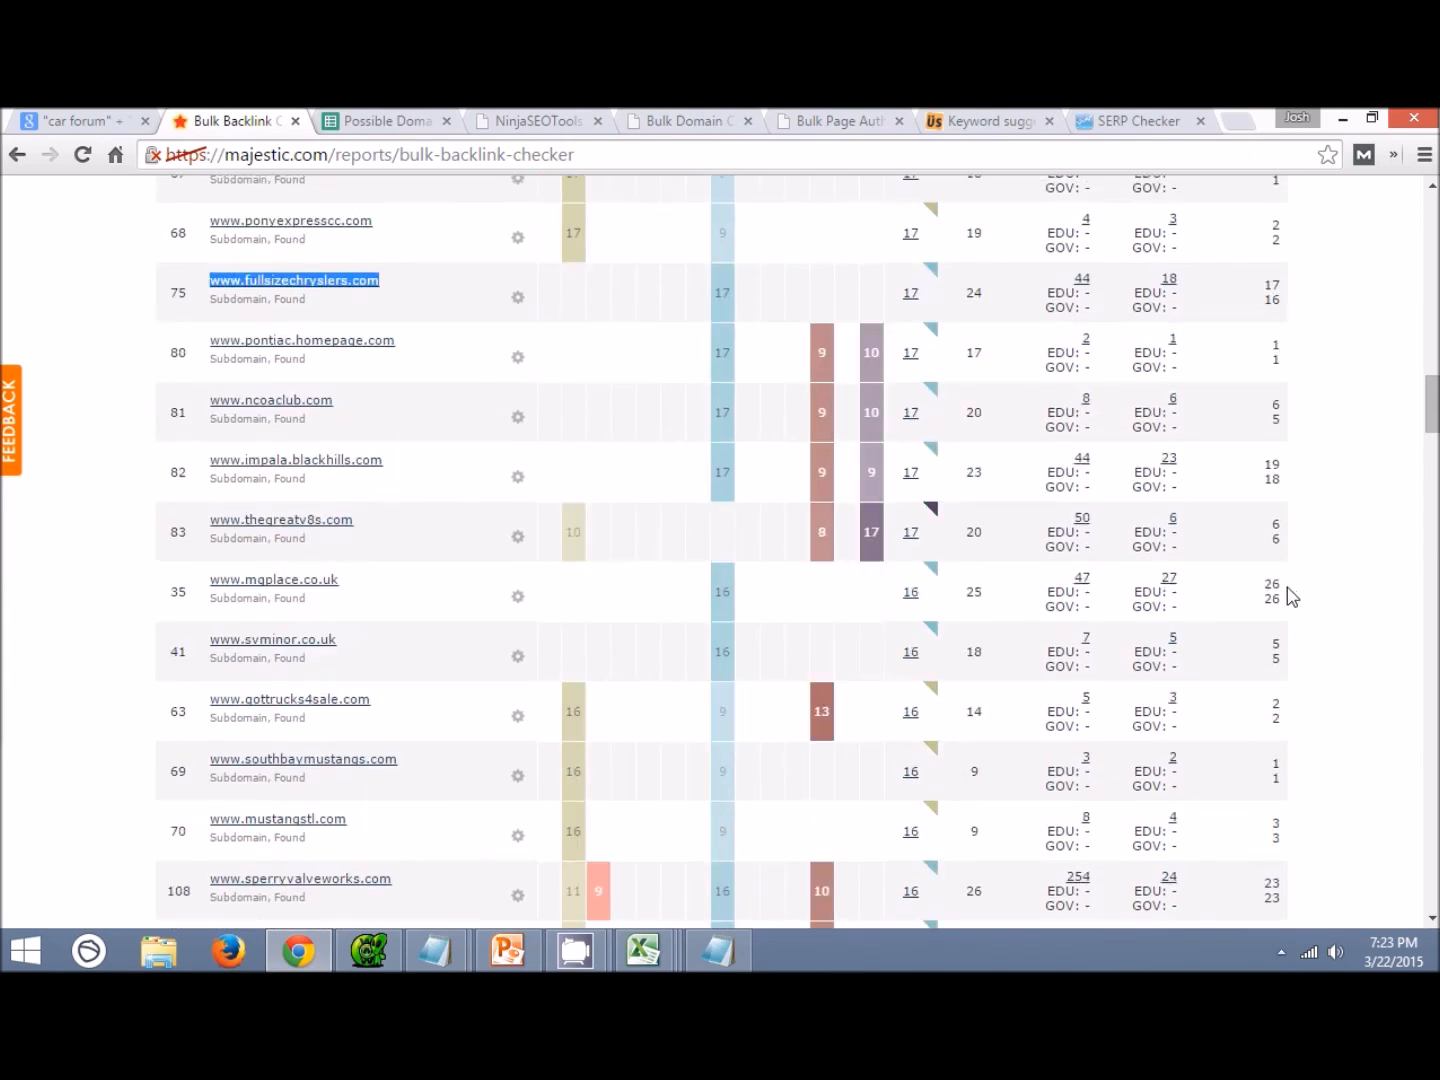
scroll(1292, 604, down, 2)
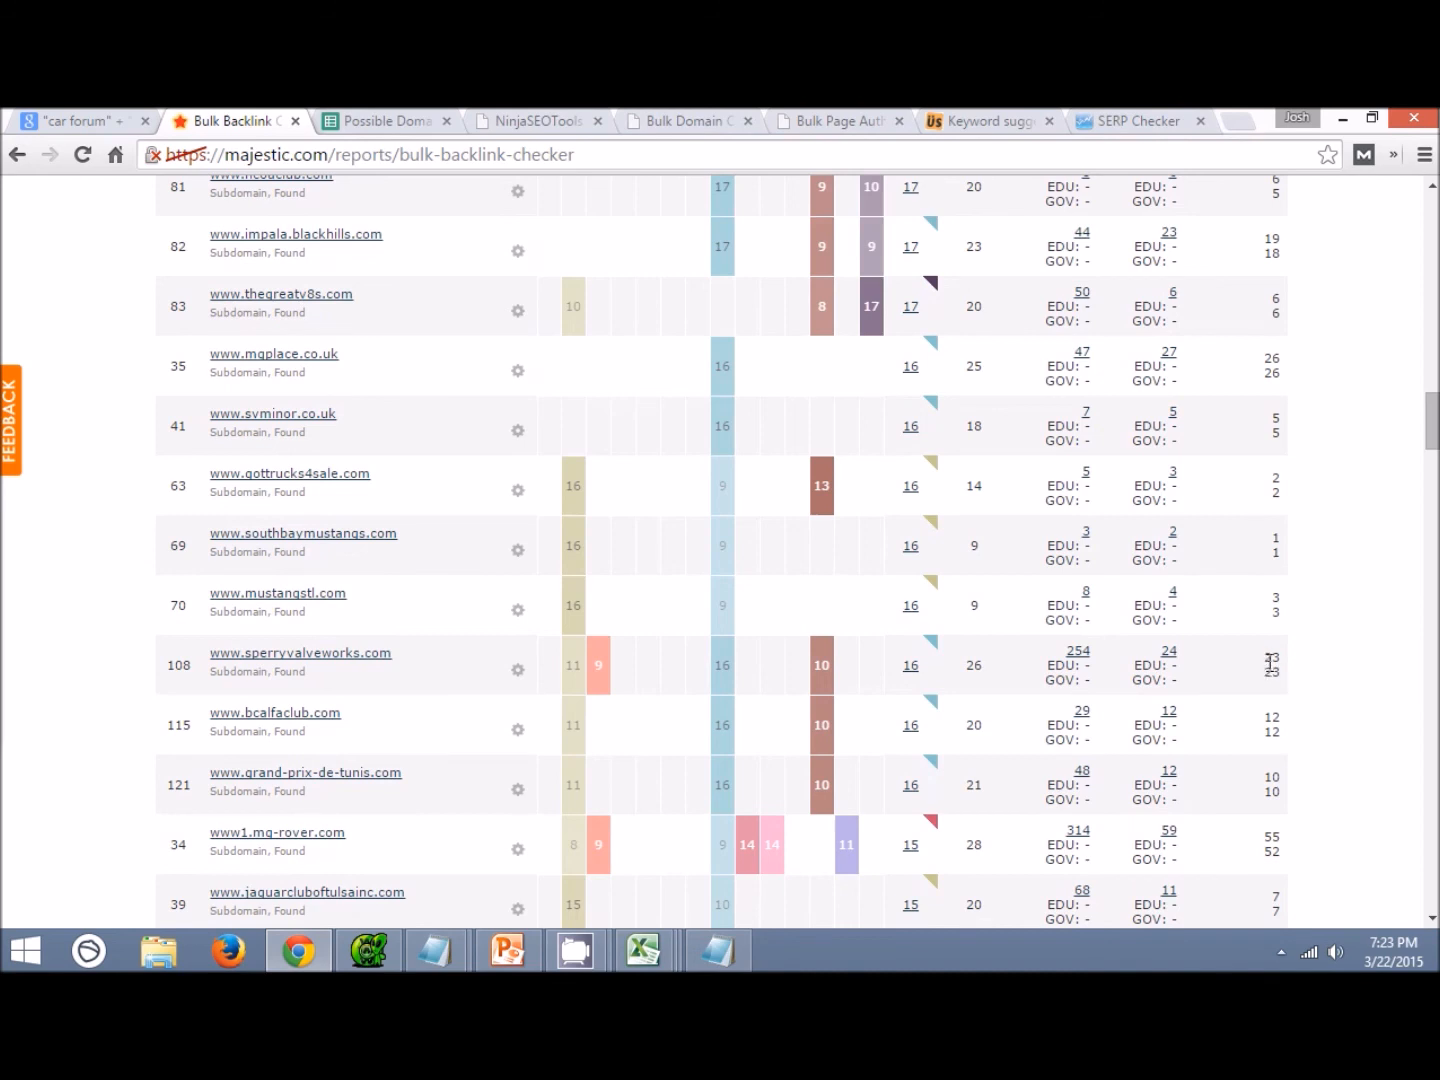
drag(1264, 661, 1277, 672)
click(1274, 677)
drag(379, 662, 214, 660)
key(ctrl+c)
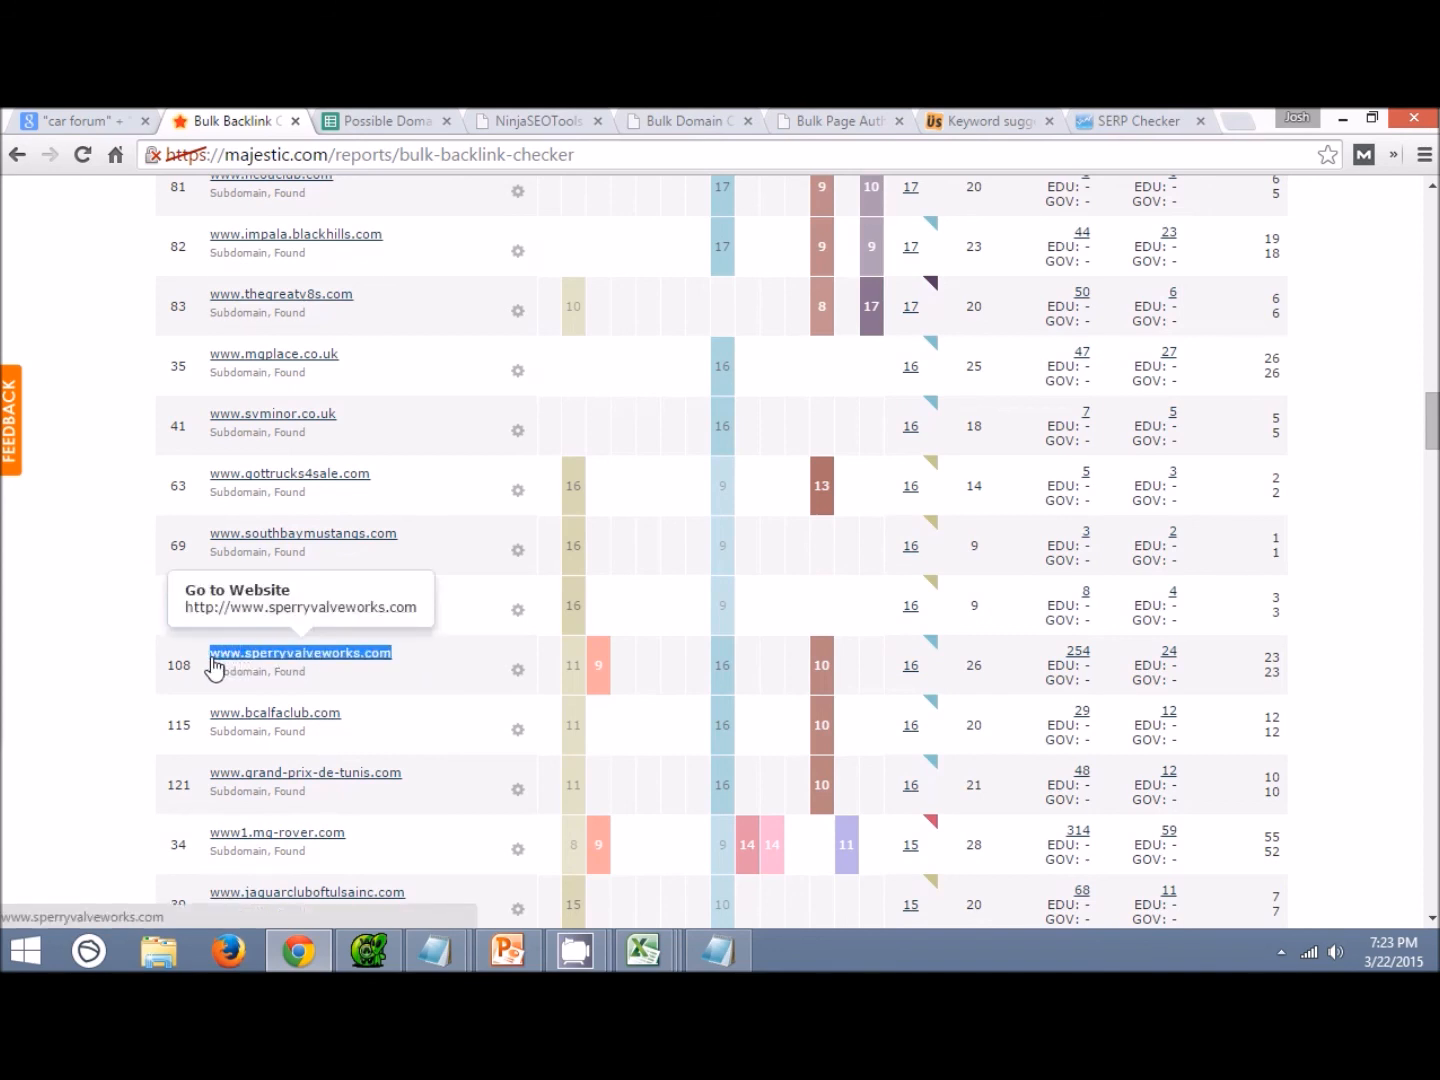
key(ctrl+Tab)
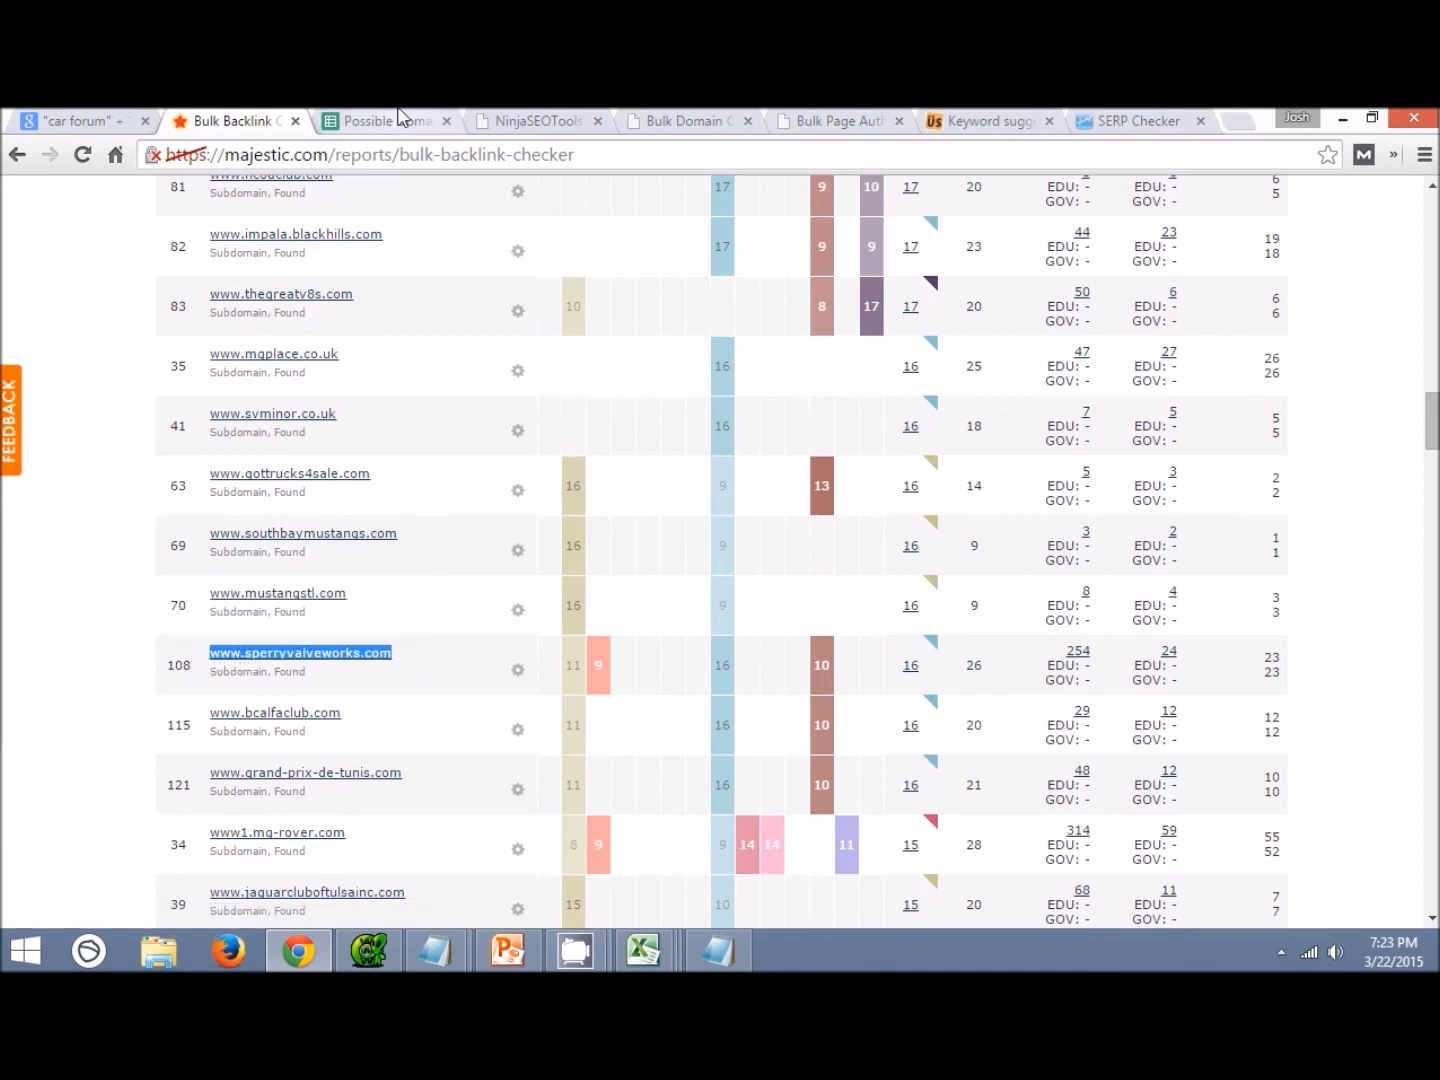
key(ctrl+v)
key(Tab)
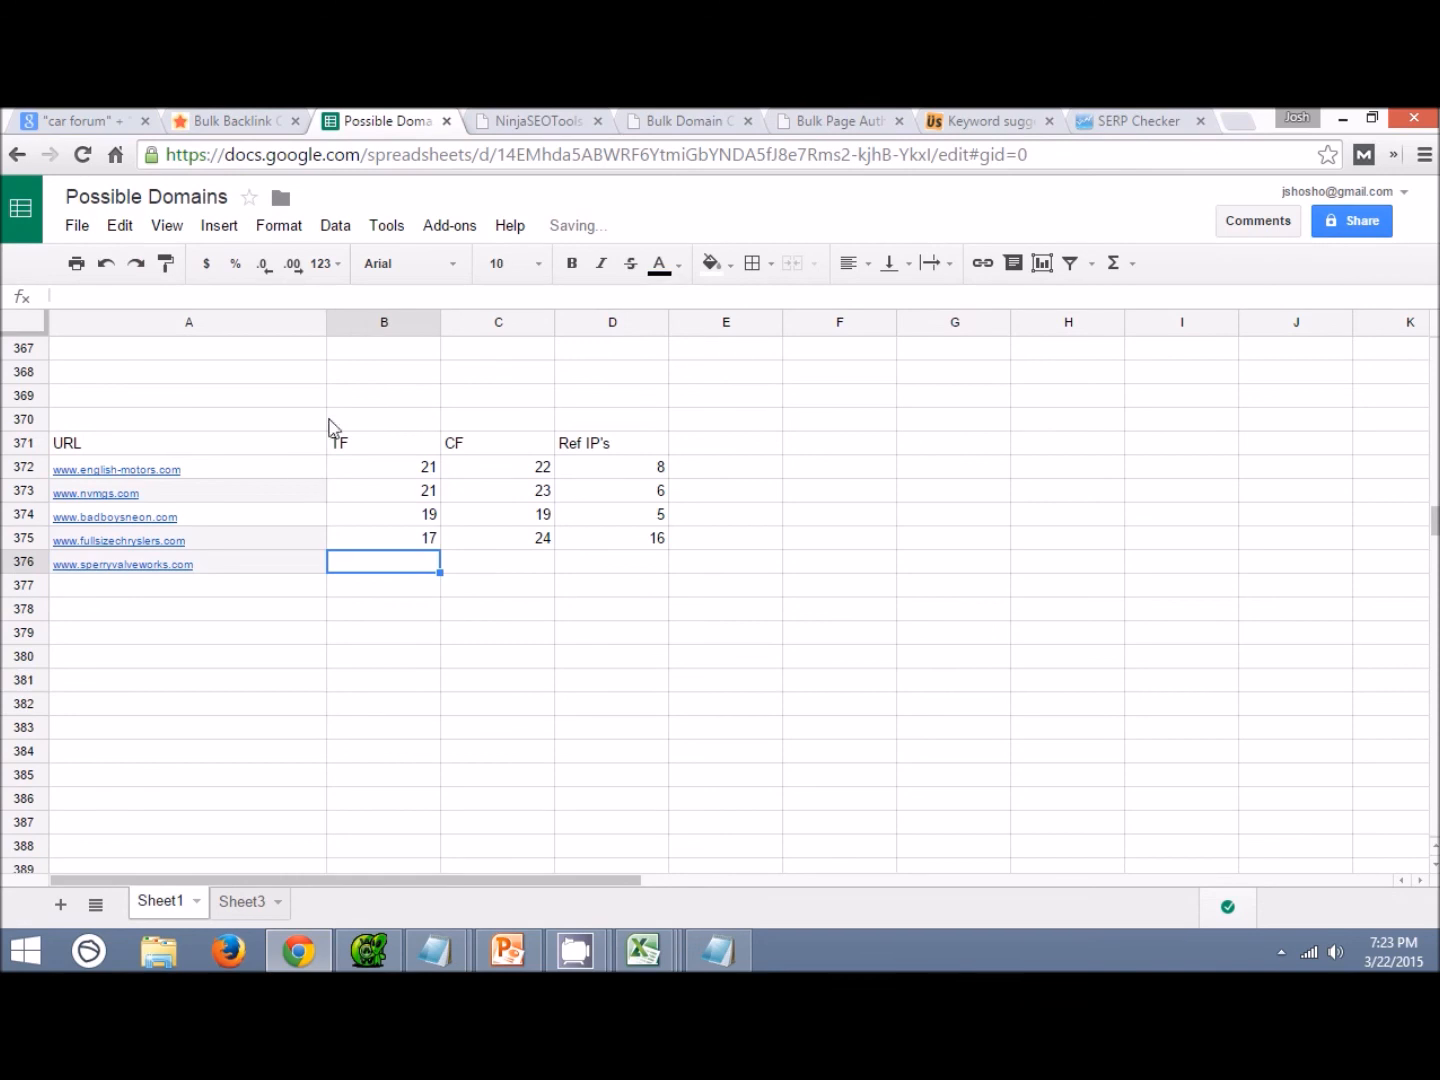
click(259, 118)
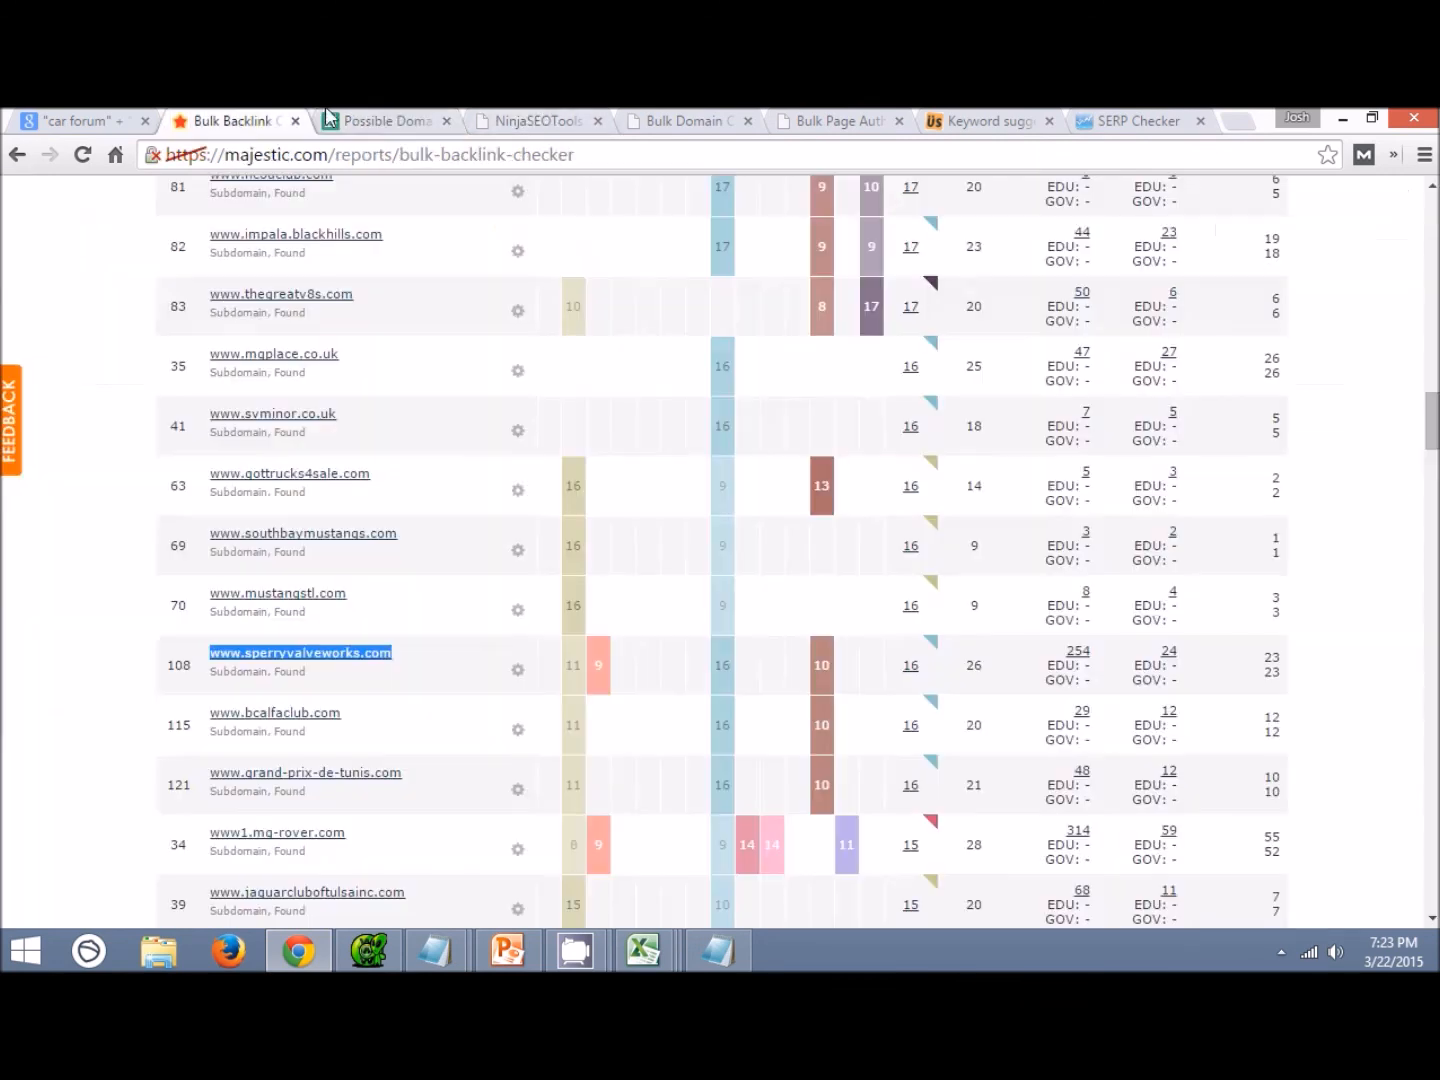
click(418, 118)
text(16)
key(Tab)
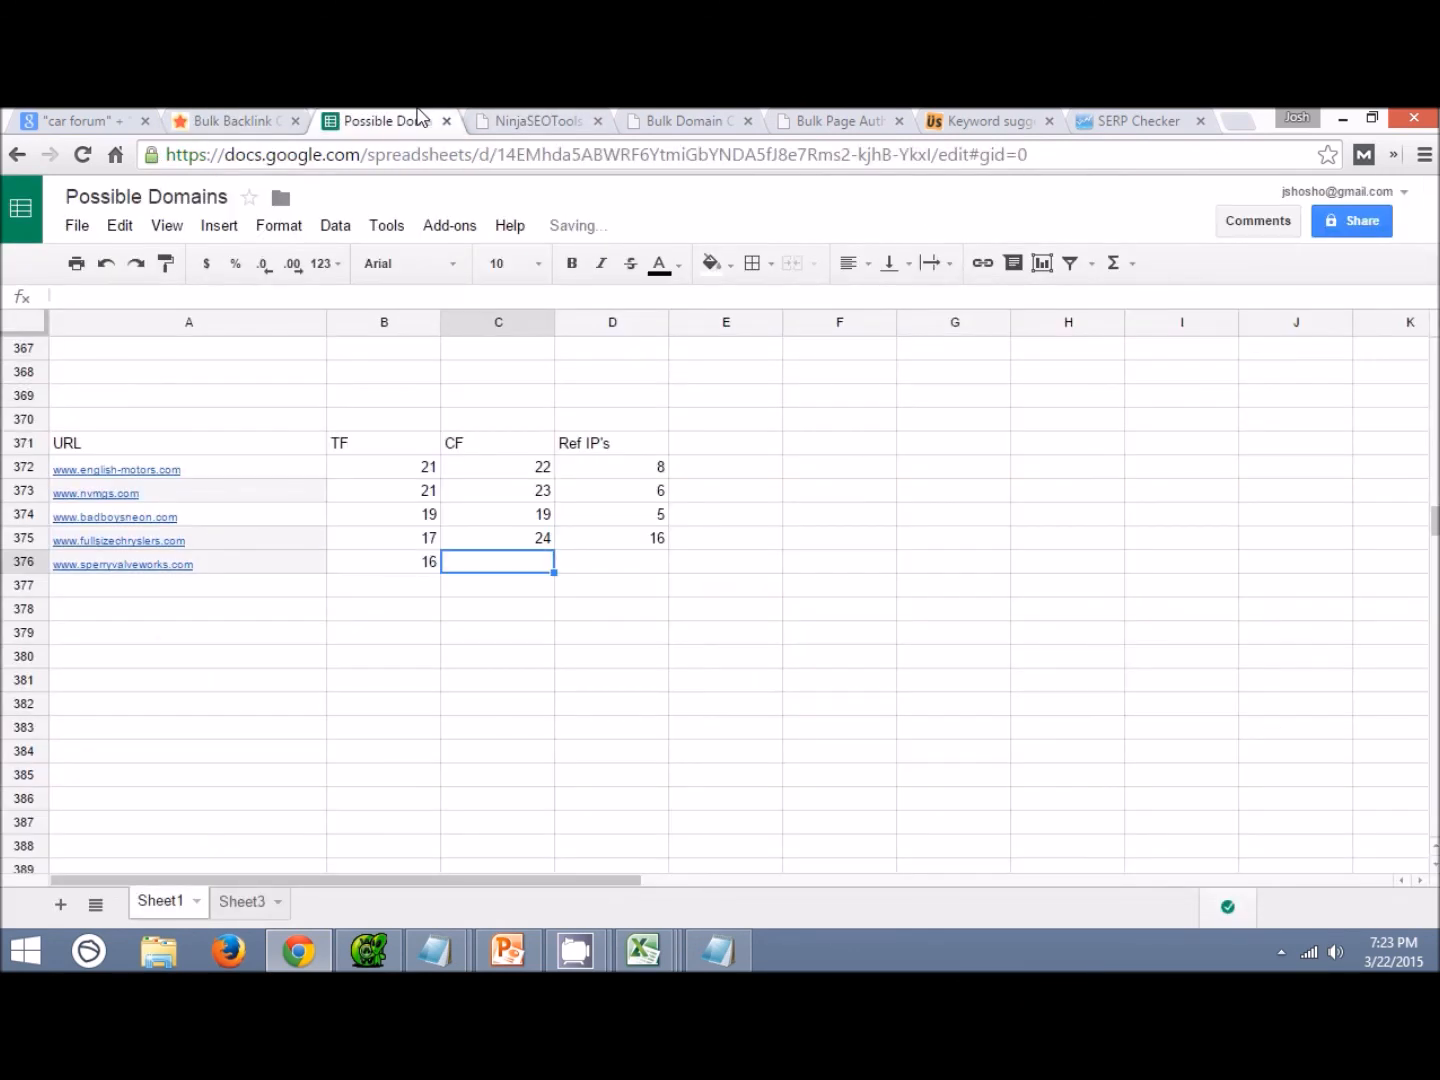
text(26)
key(Tab)
click(507, 118)
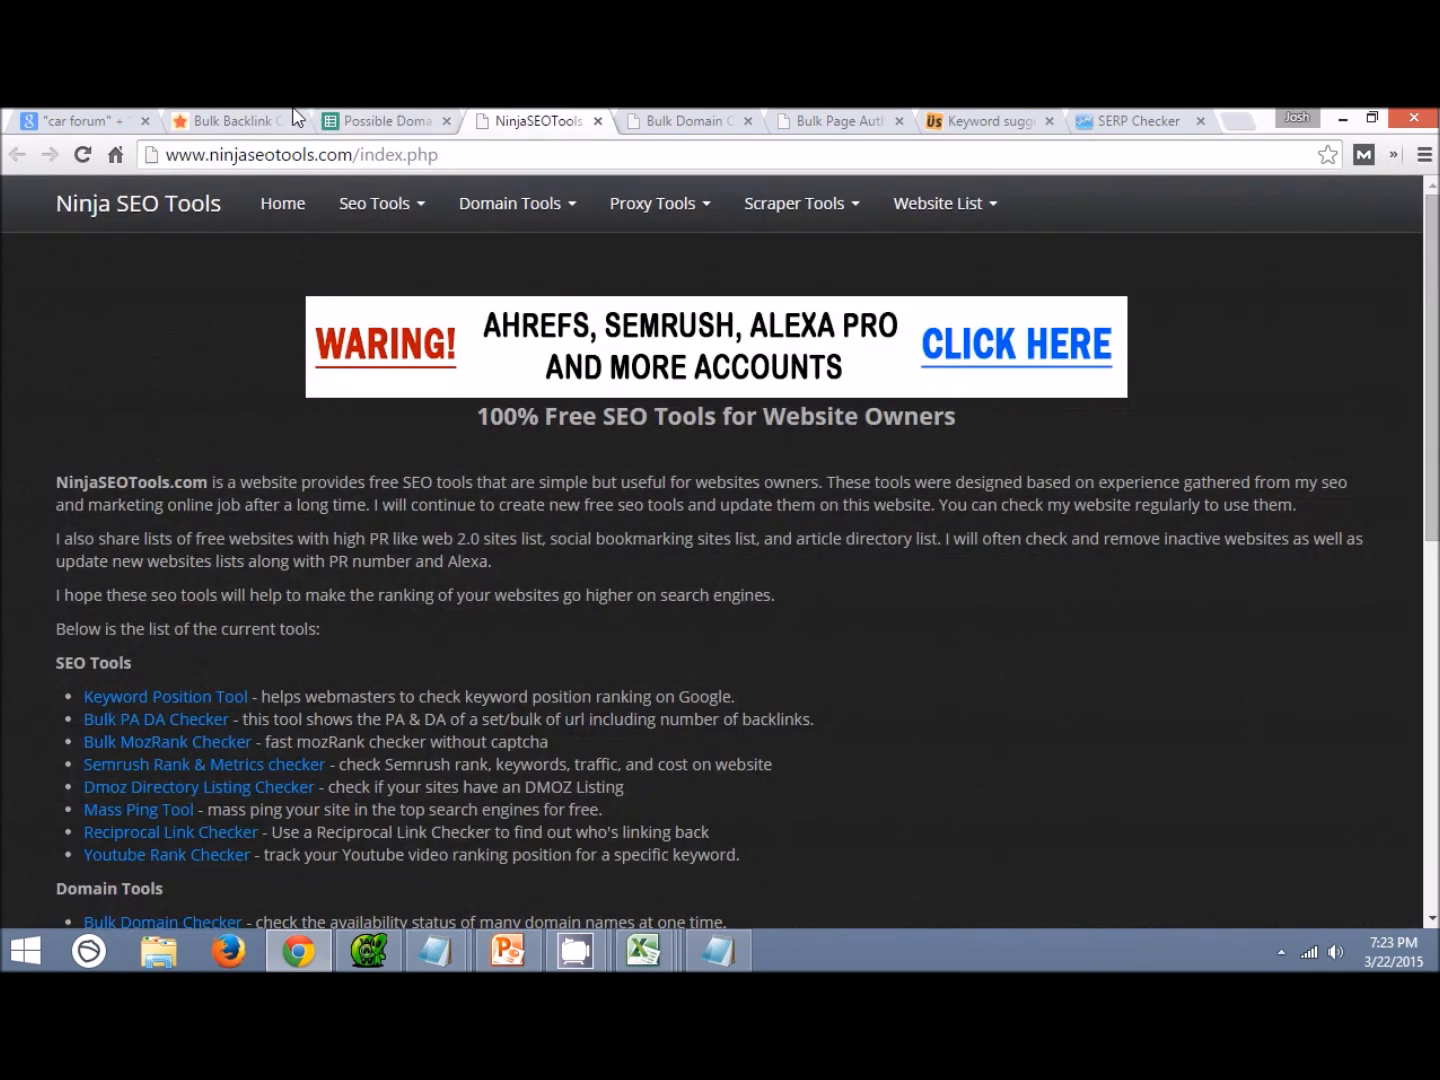
click(300, 119)
click(405, 118)
text(23)
key(Return)
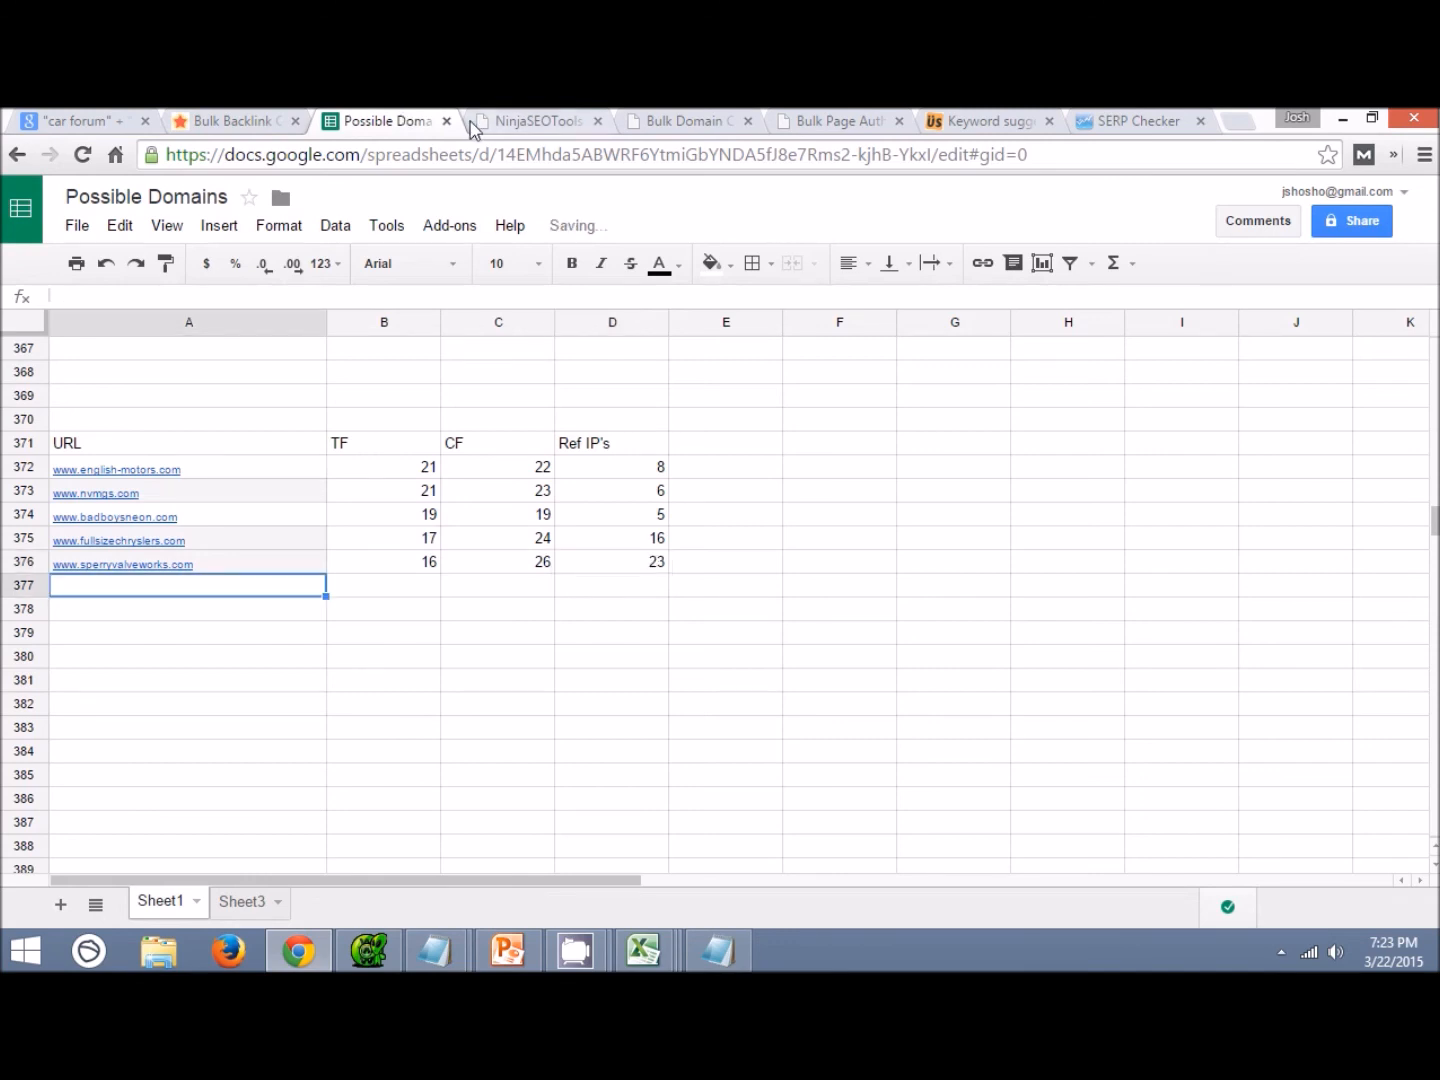
click(278, 119)
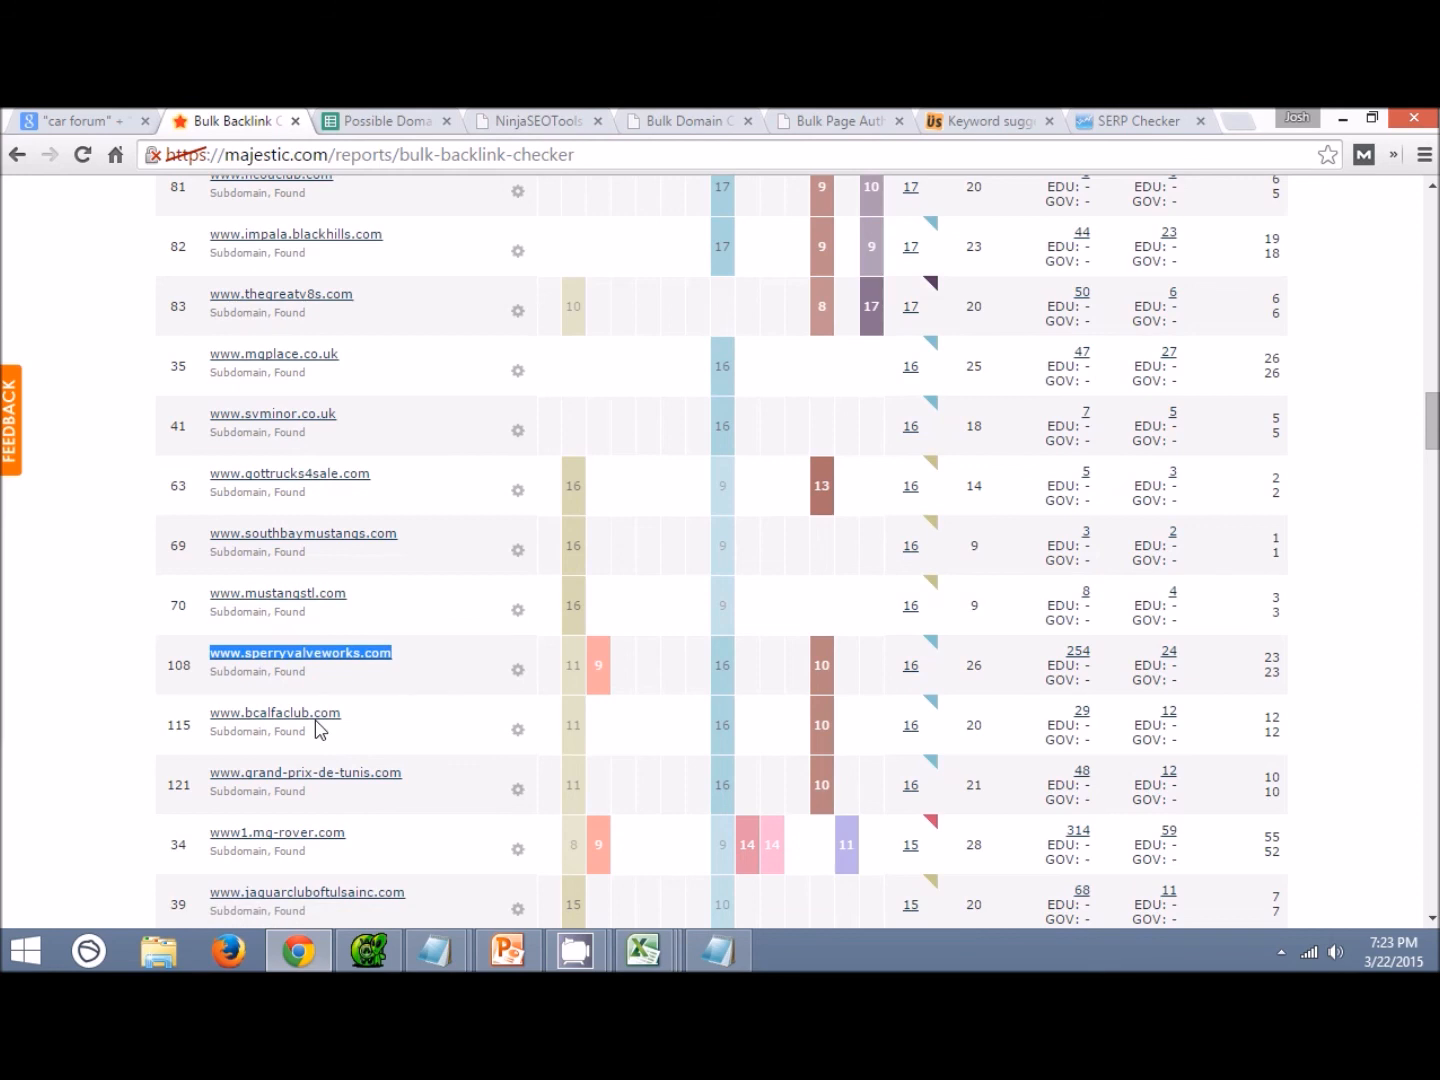
drag(378, 727, 214, 729)
key(ctrl+c)
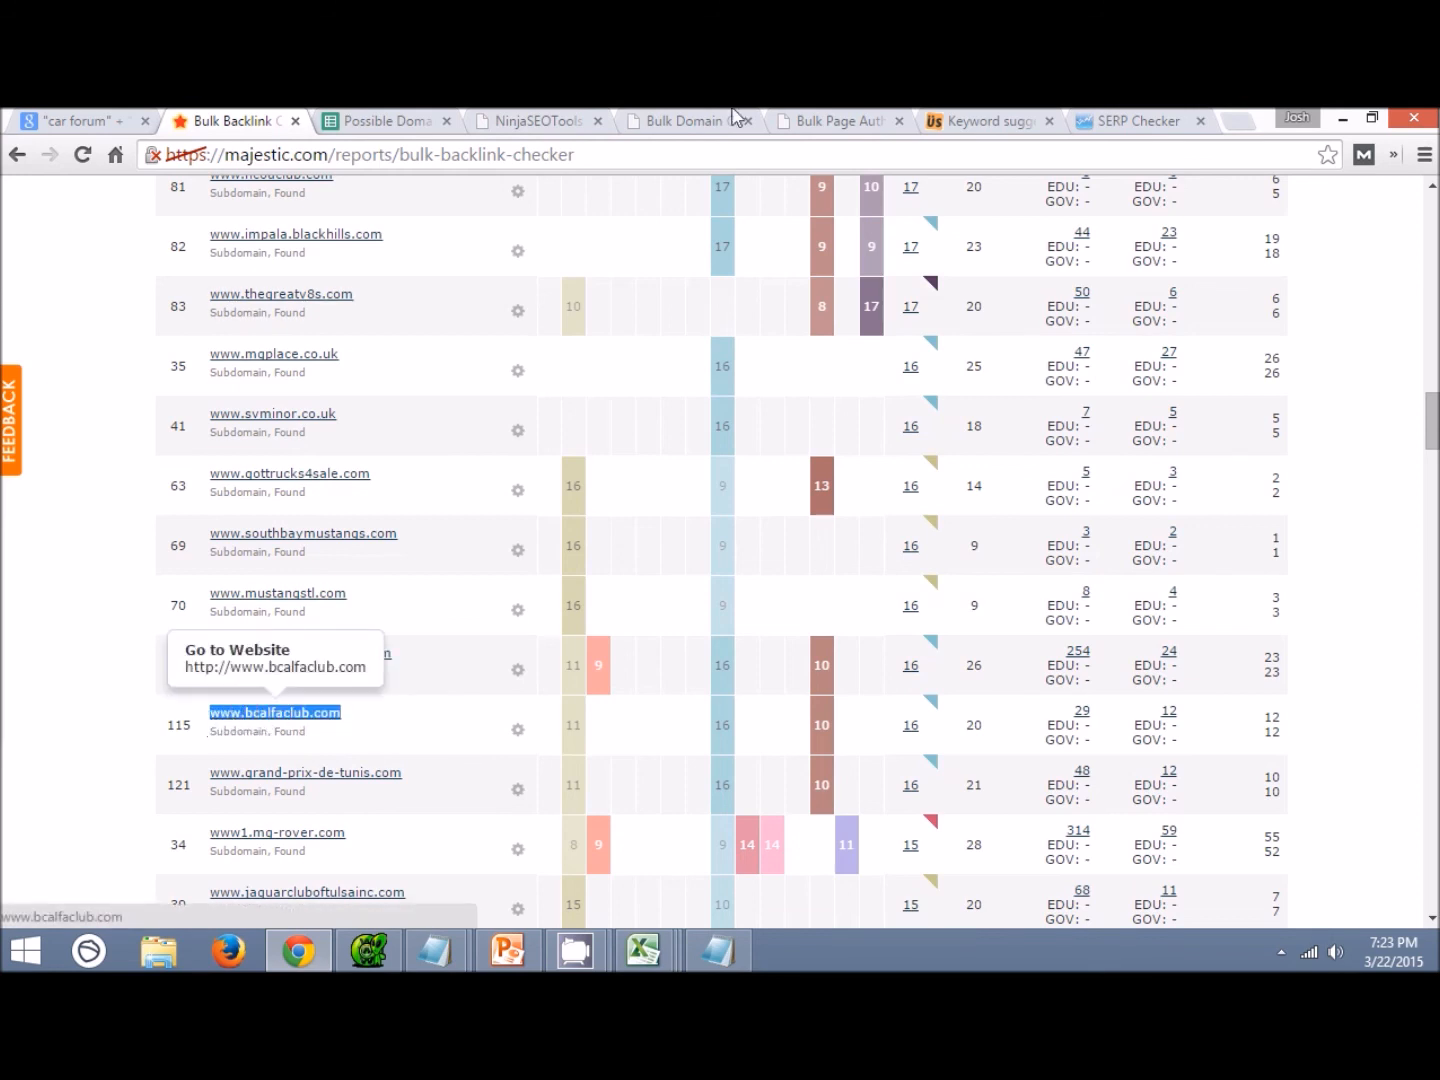
click(380, 121)
key(ctrl+v)
key(Tab)
text(16)
key(Tab)
text(20)
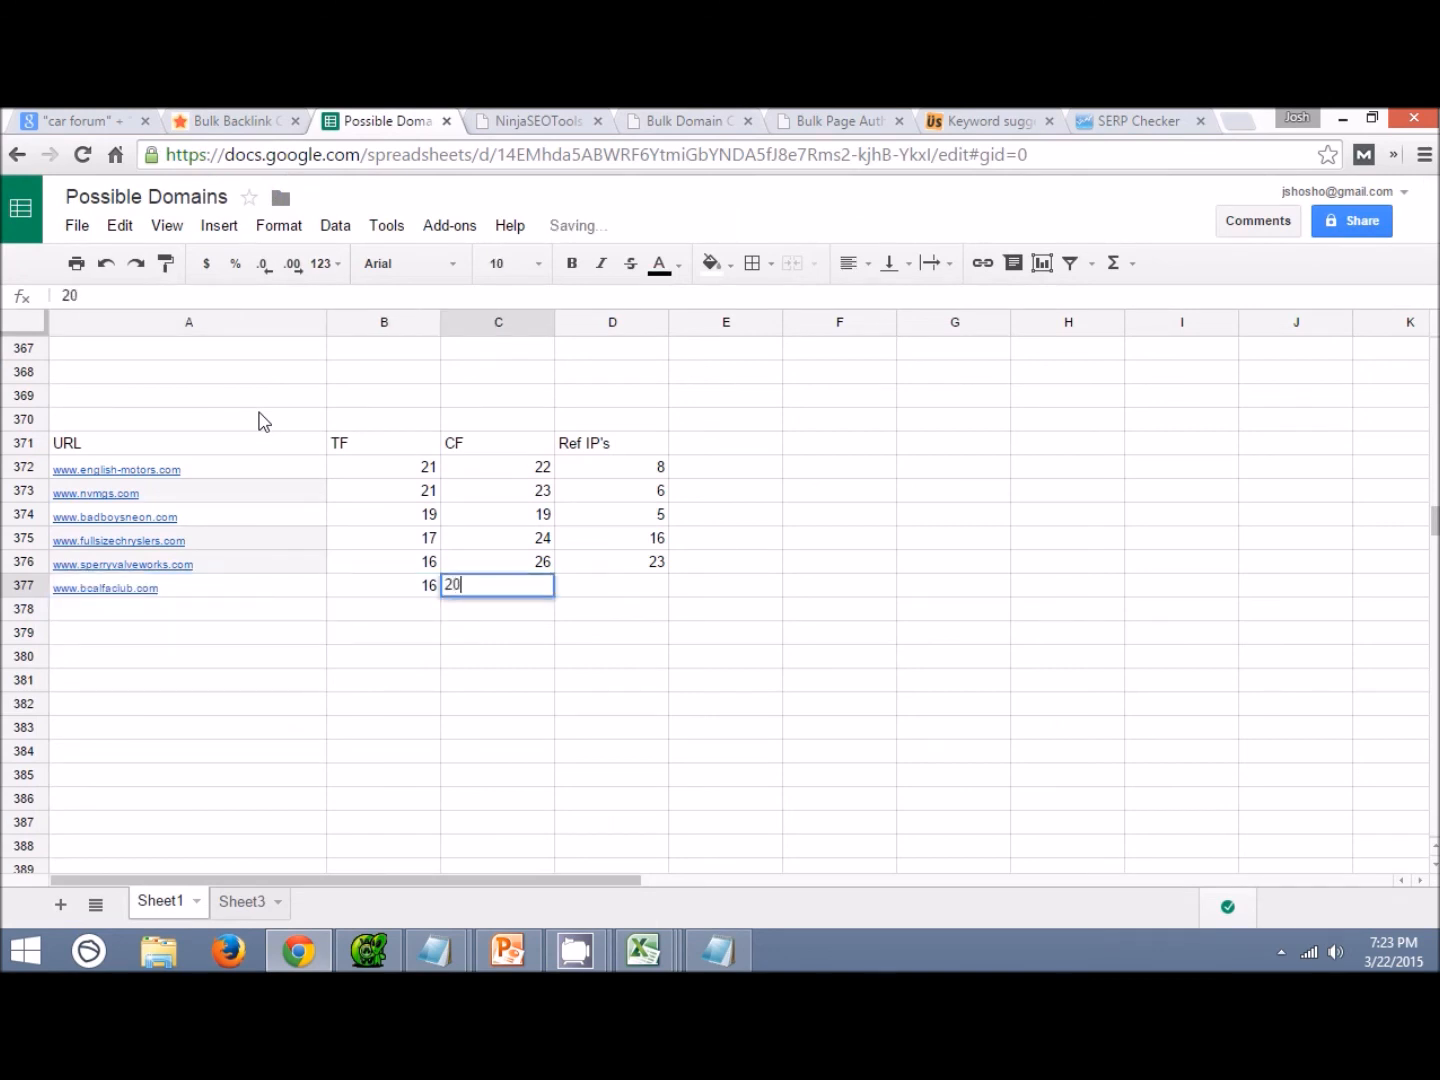
key(Tab)
text(1)
key(Return)
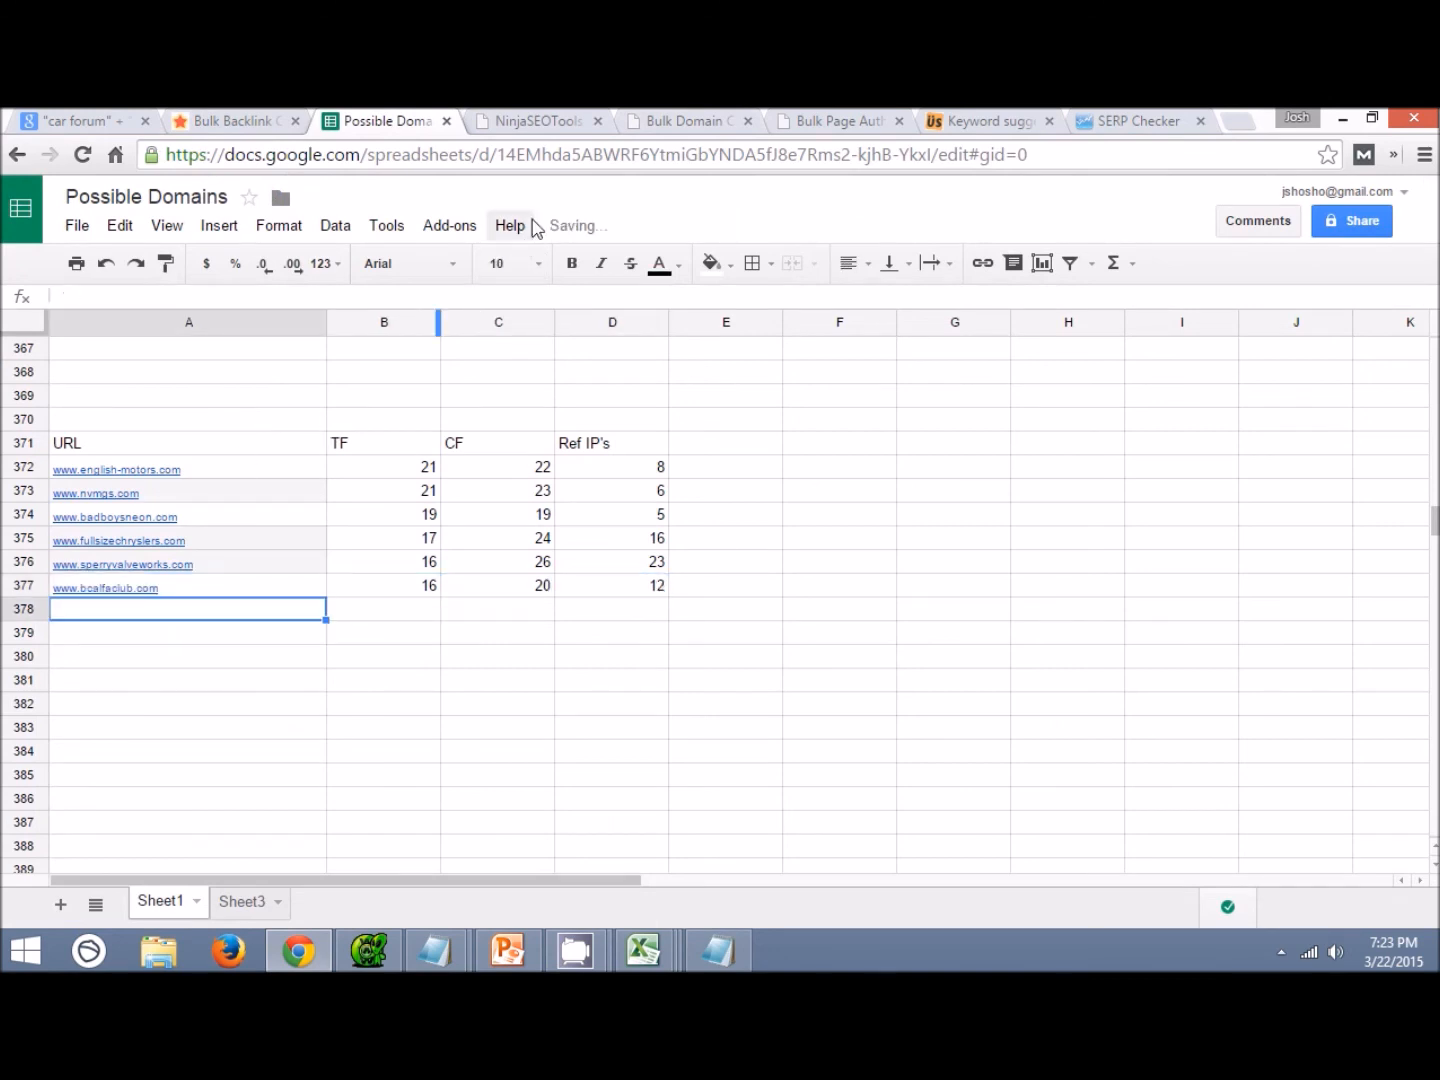
click(262, 121)
scroll(356, 555, down, 2)
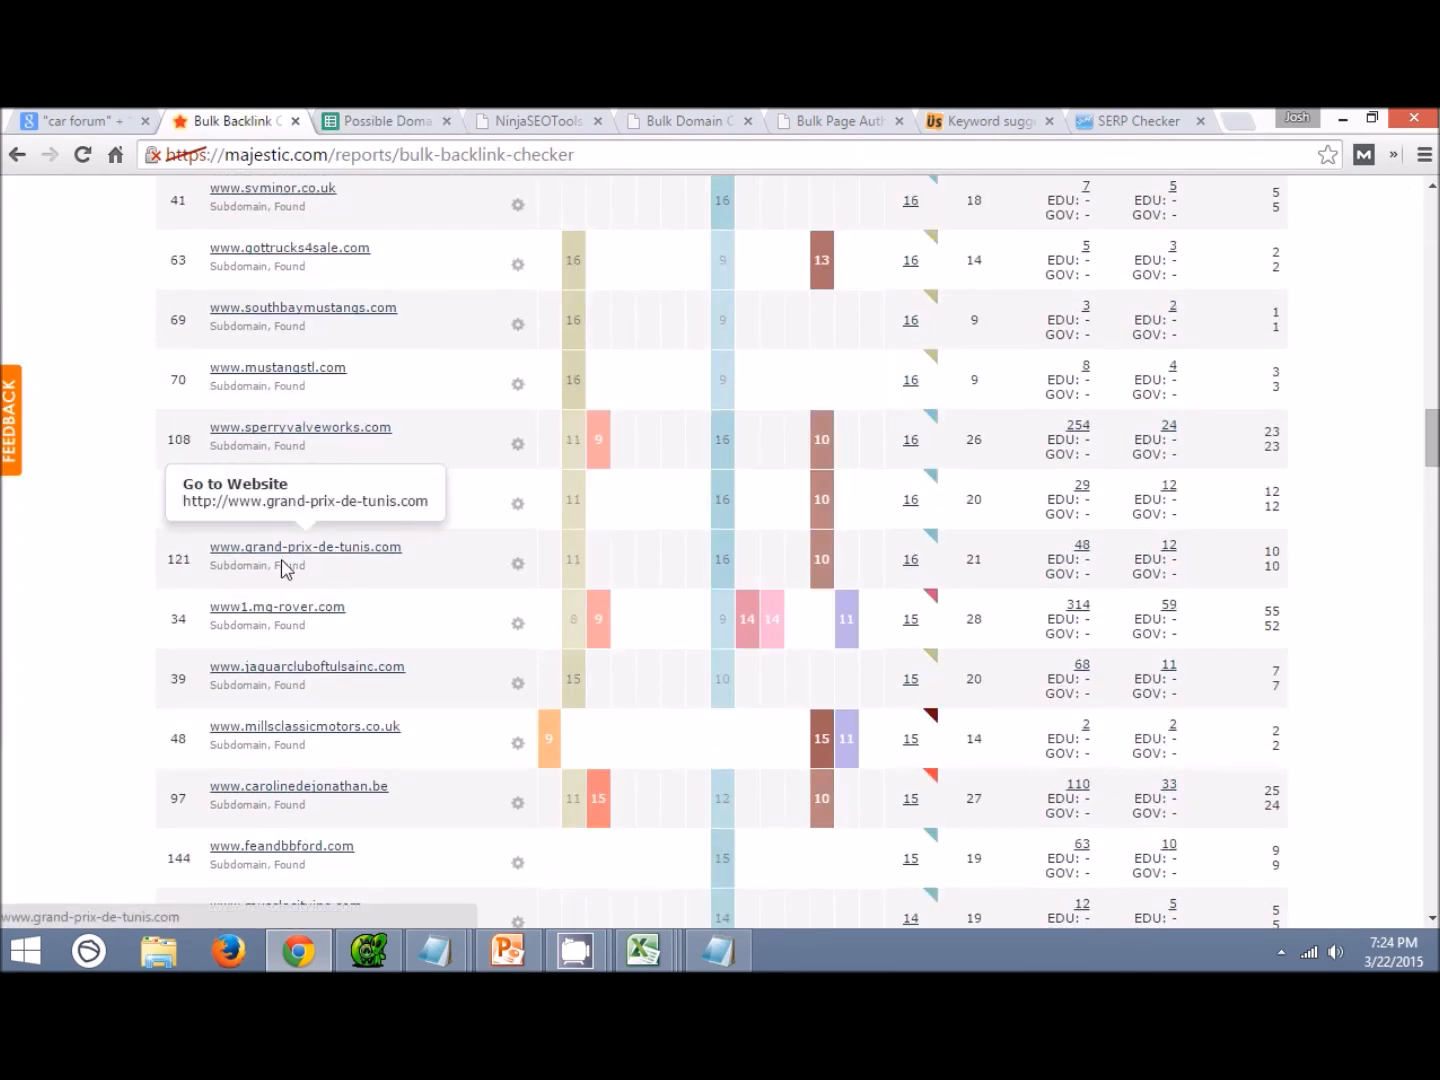
drag(421, 561, 214, 560)
key(ctrl+c)
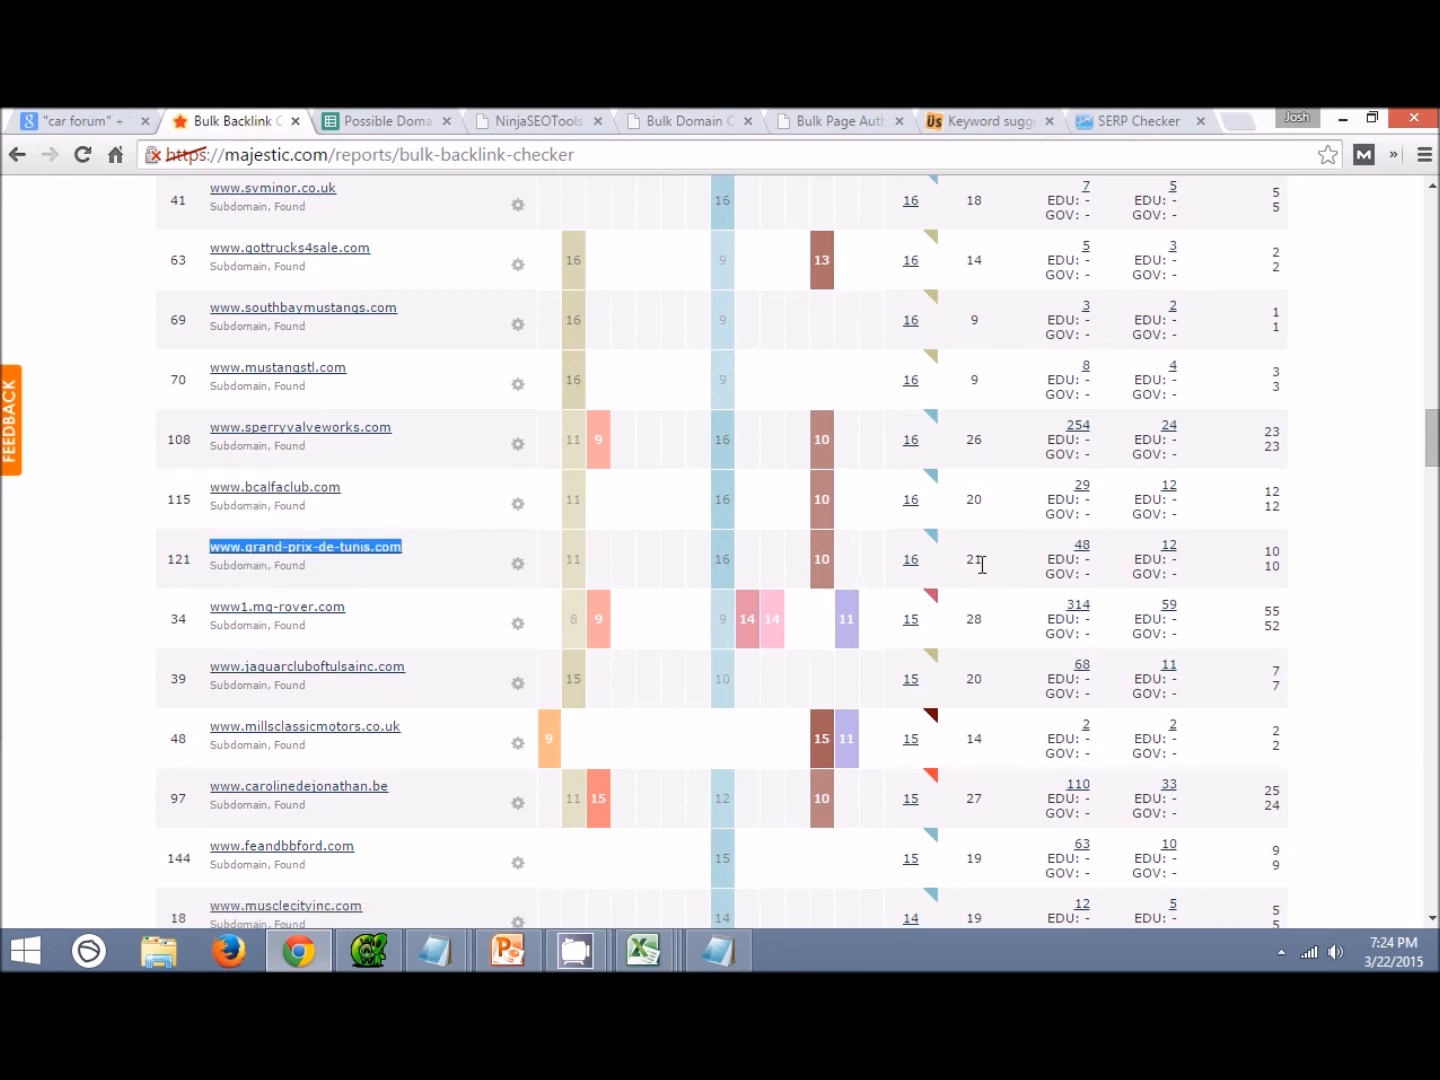
click(383, 122)
key(ctrl+v)
key(Tab)
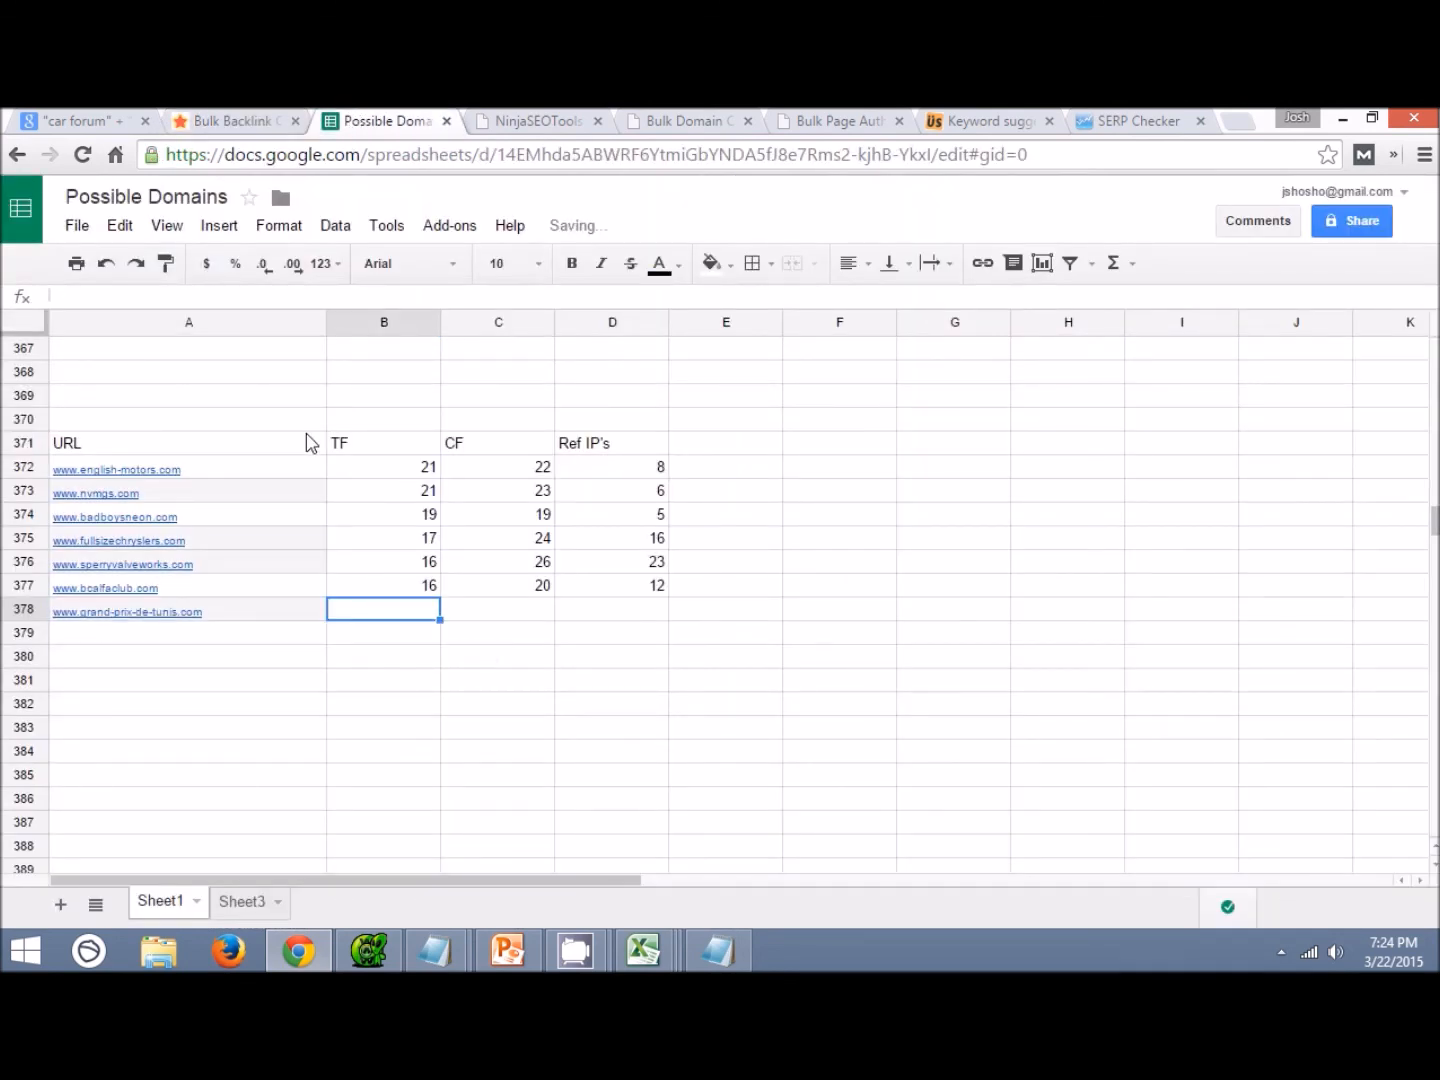
click(246, 121)
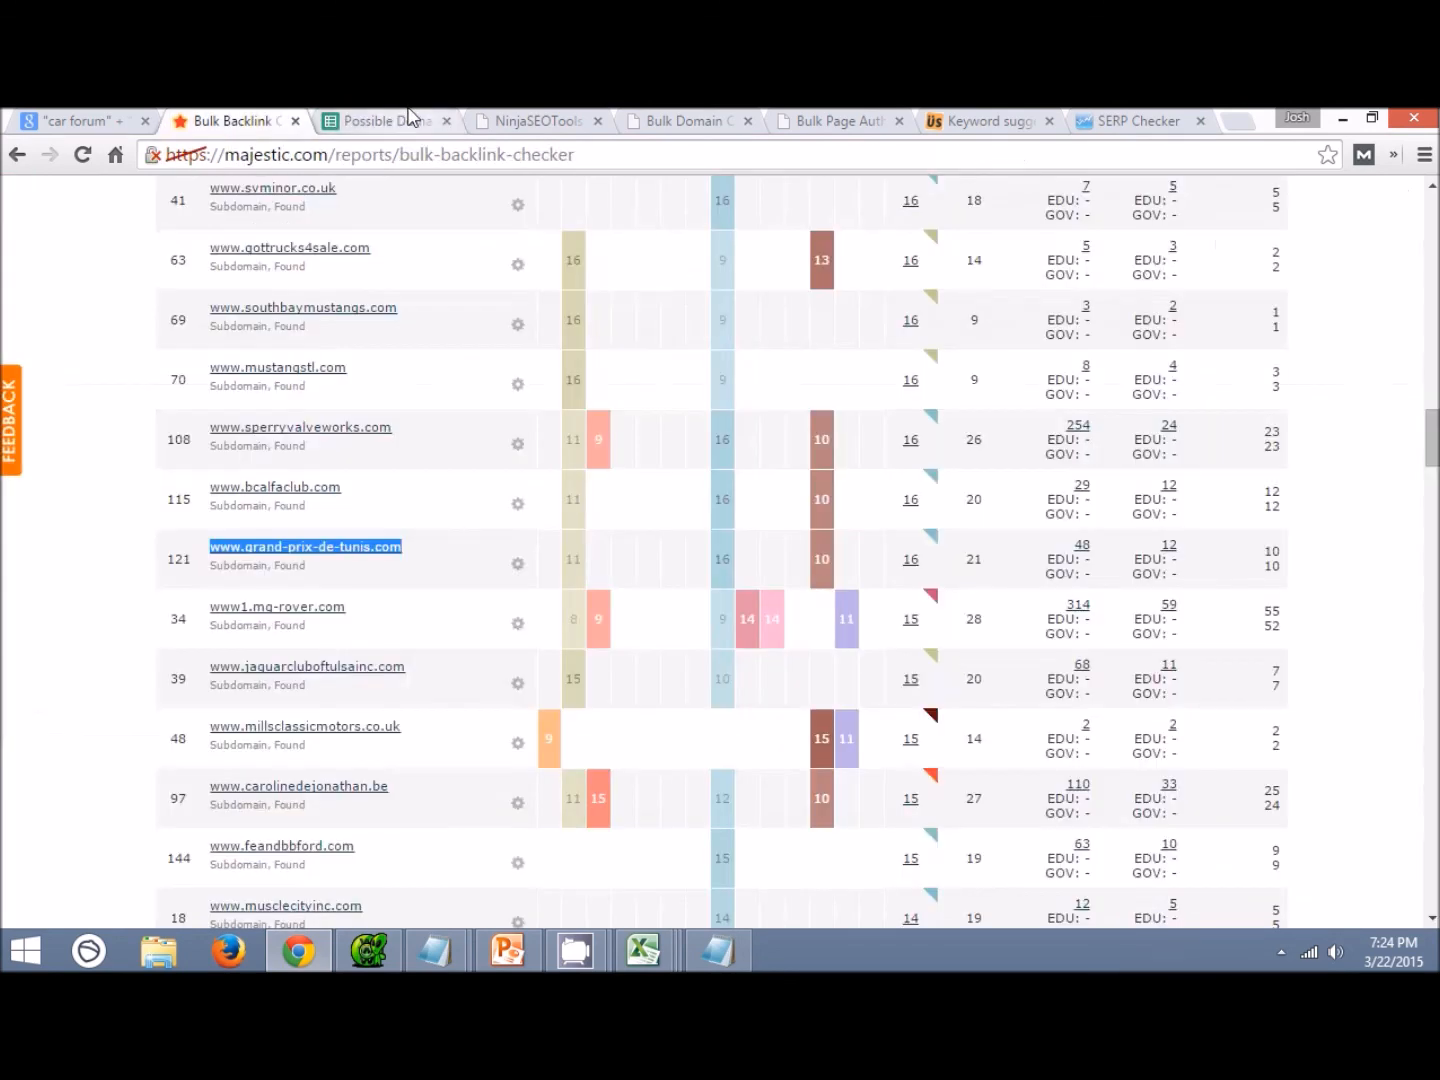
click(408, 117)
text(16)
key(Tab)
text(21)
key(Tab)
text(1)
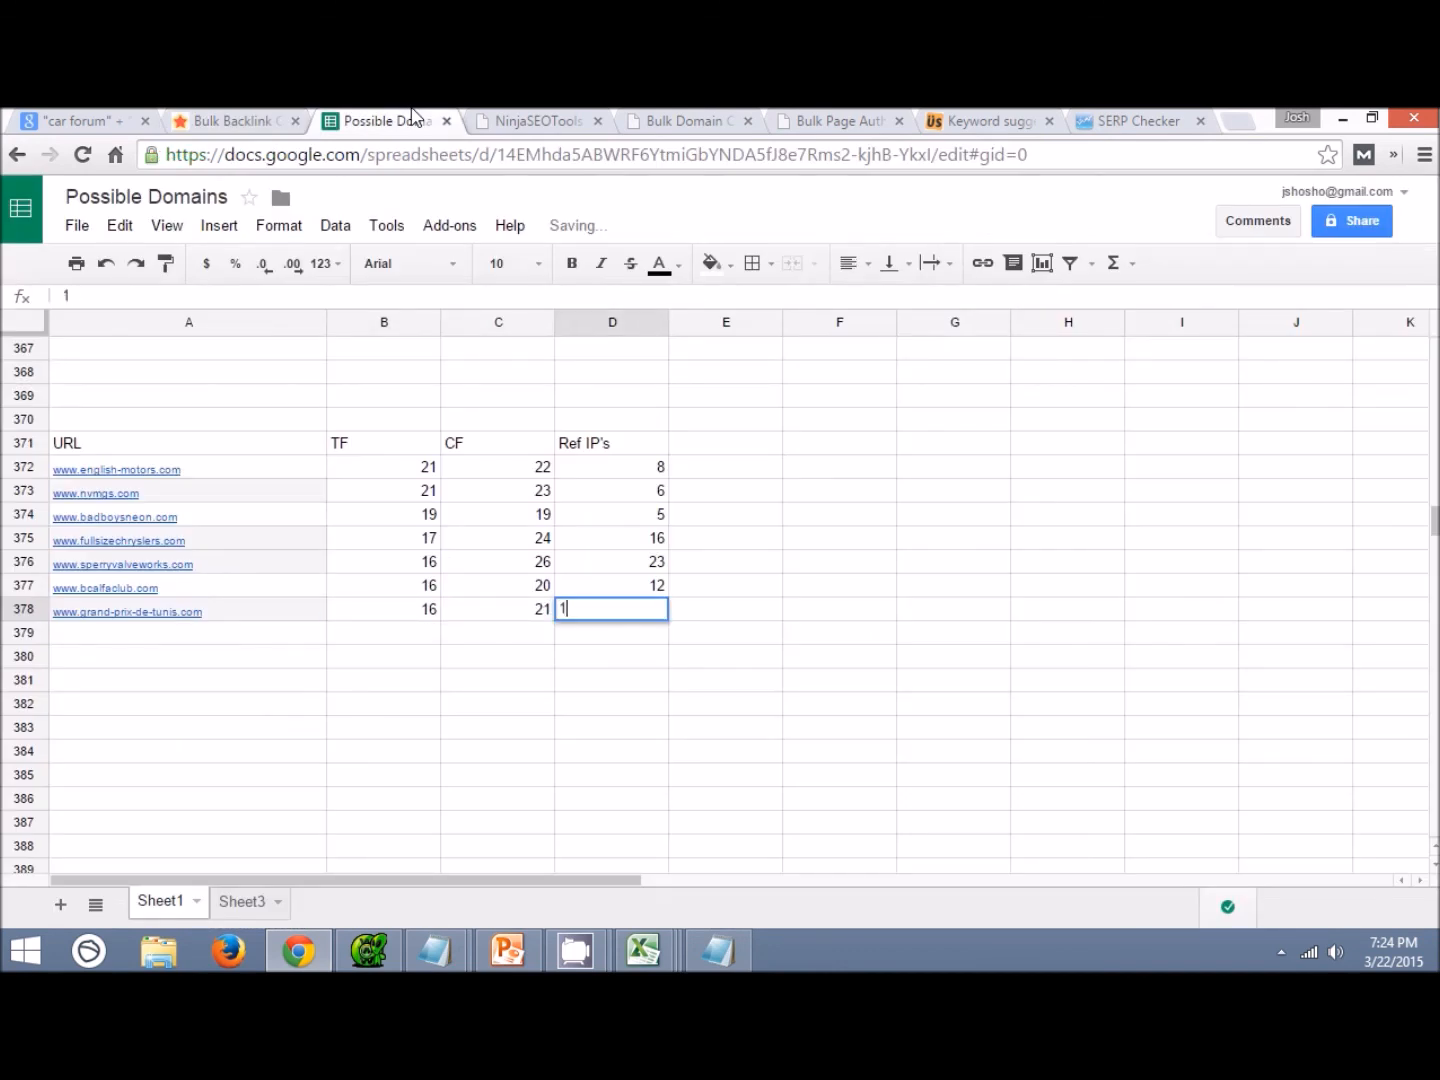
key(Return)
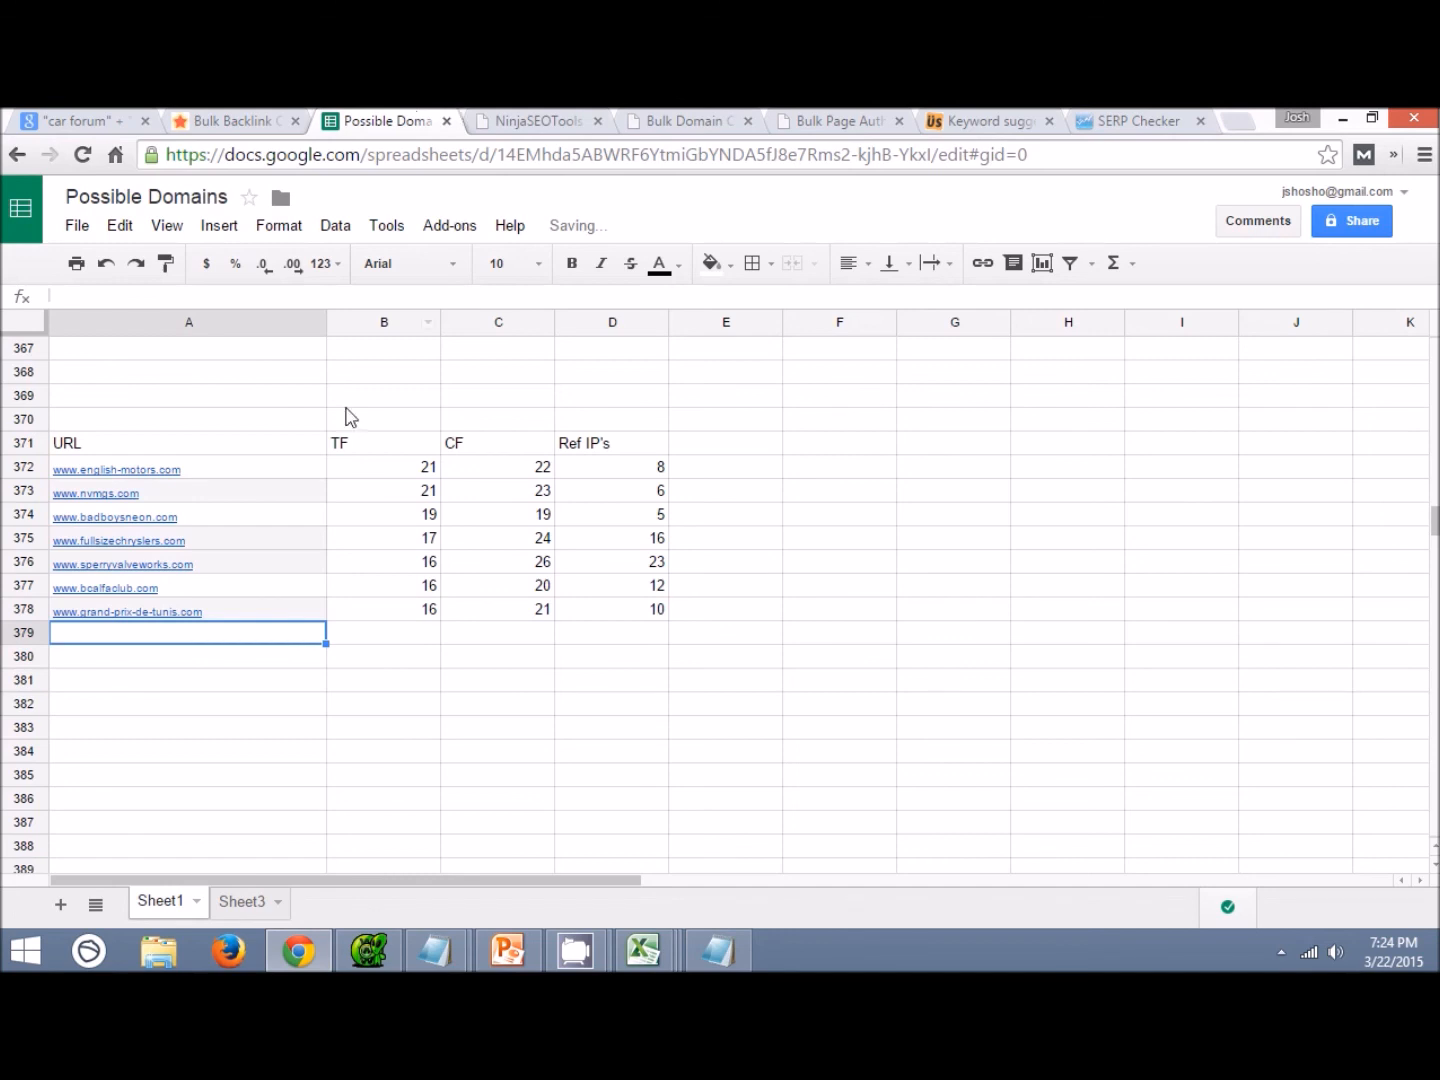
Examine the remaining Majestic bulk results from Trust Flow 16 downward for more candidate domains.
drag(252, 474, 254, 612)
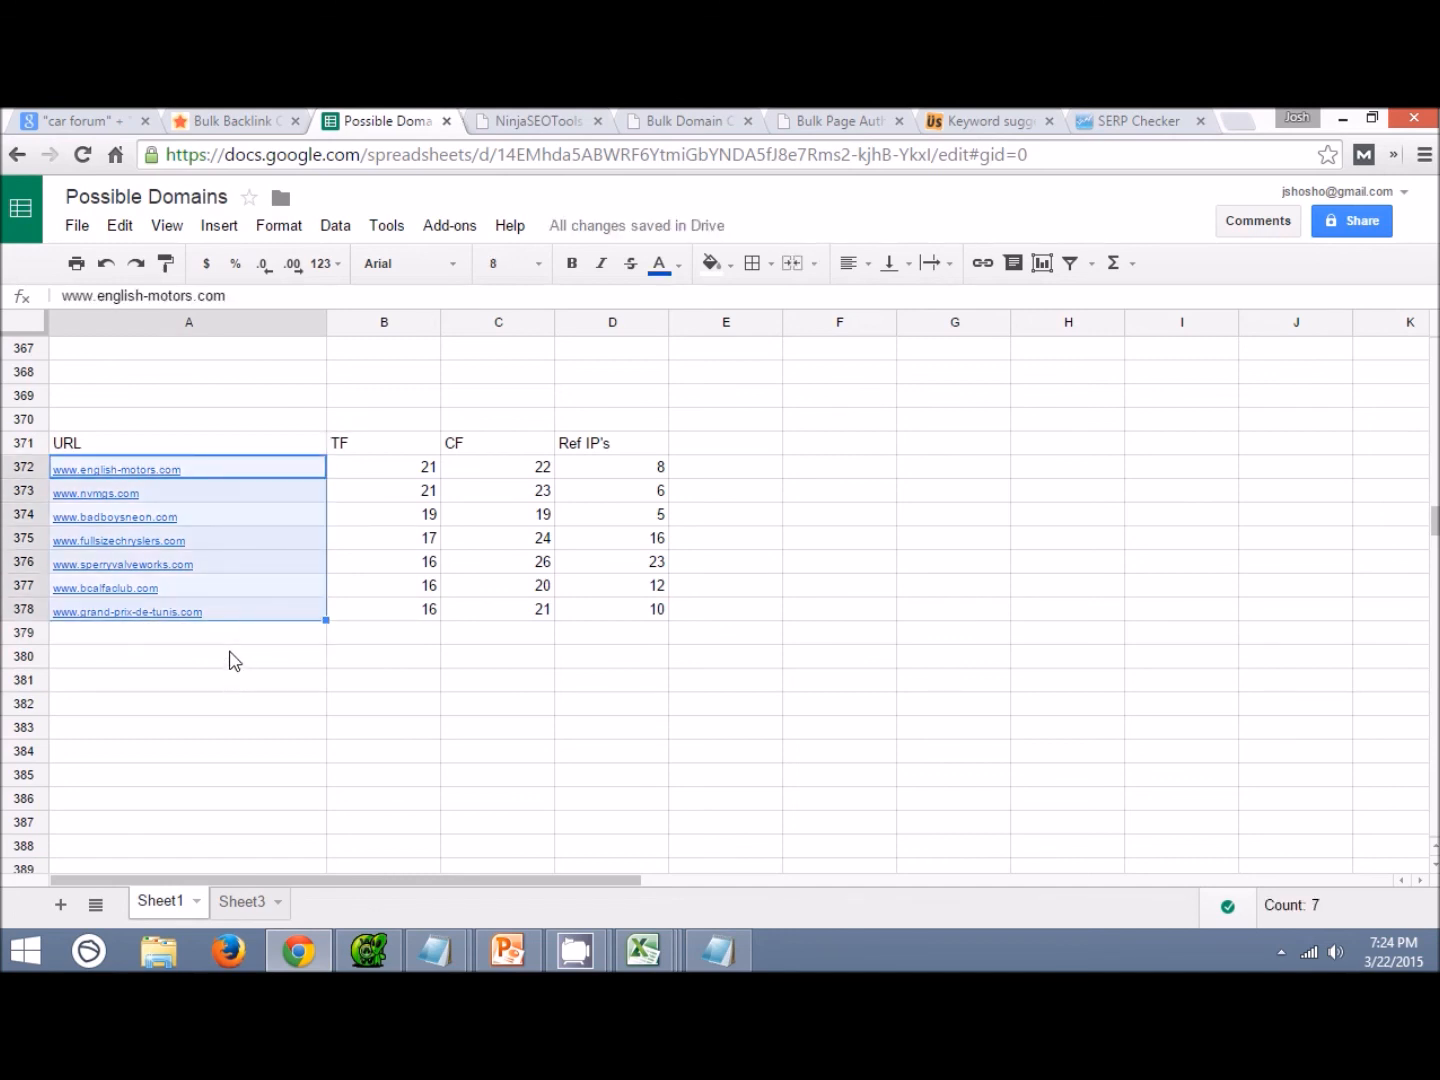
click(237, 642)
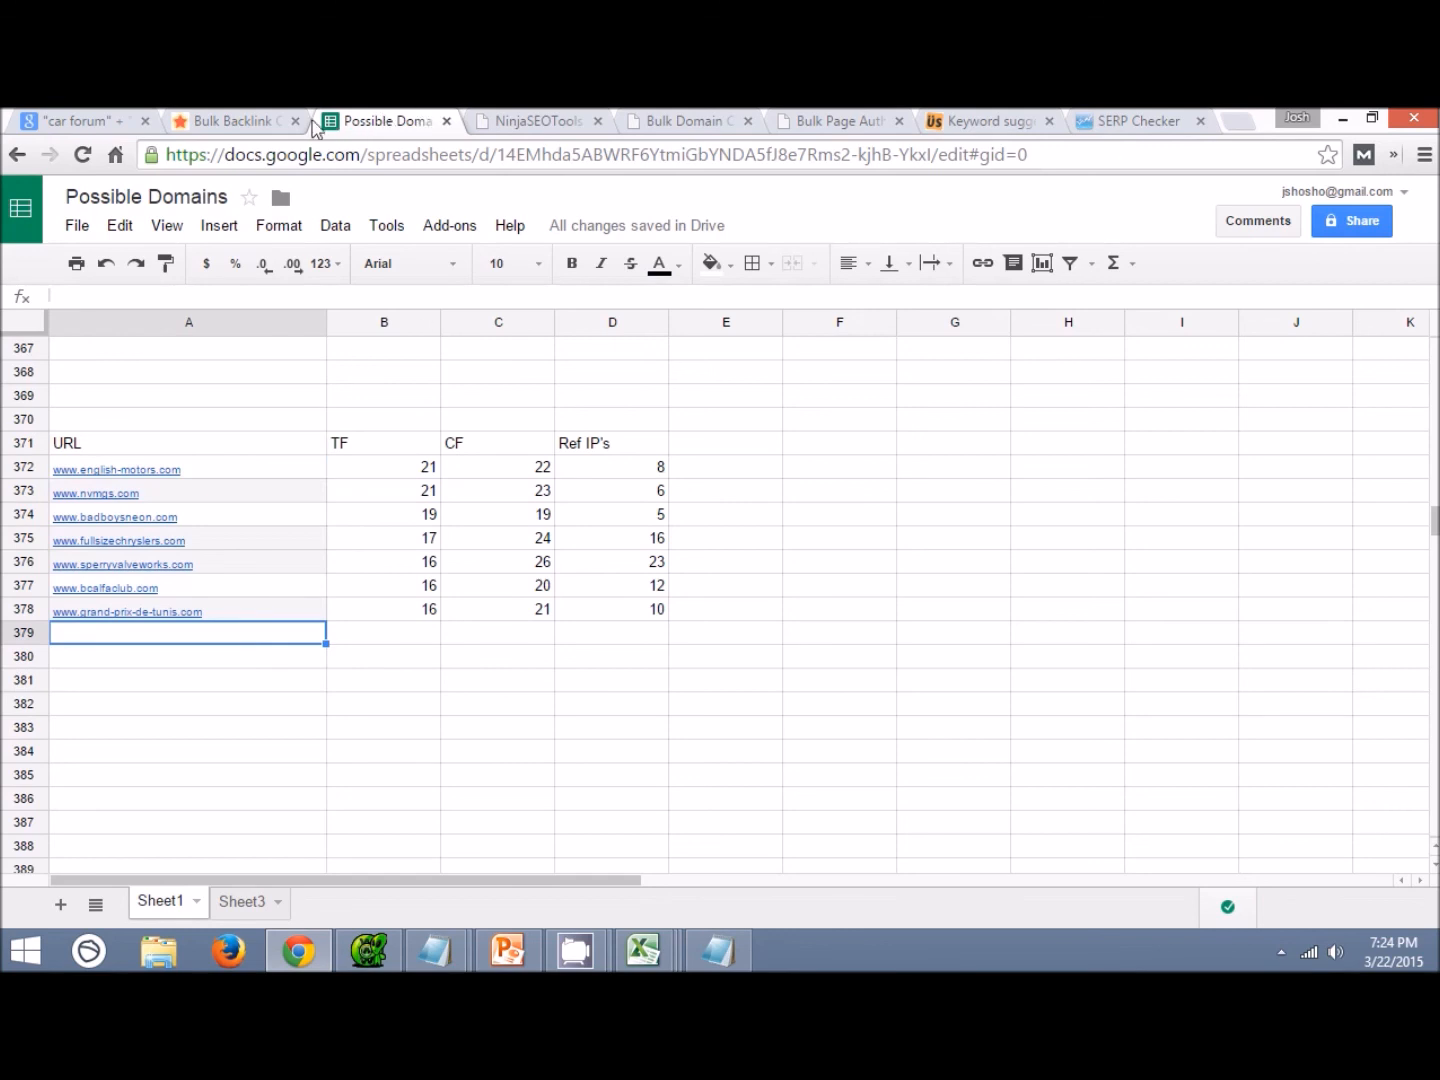
click(236, 121)
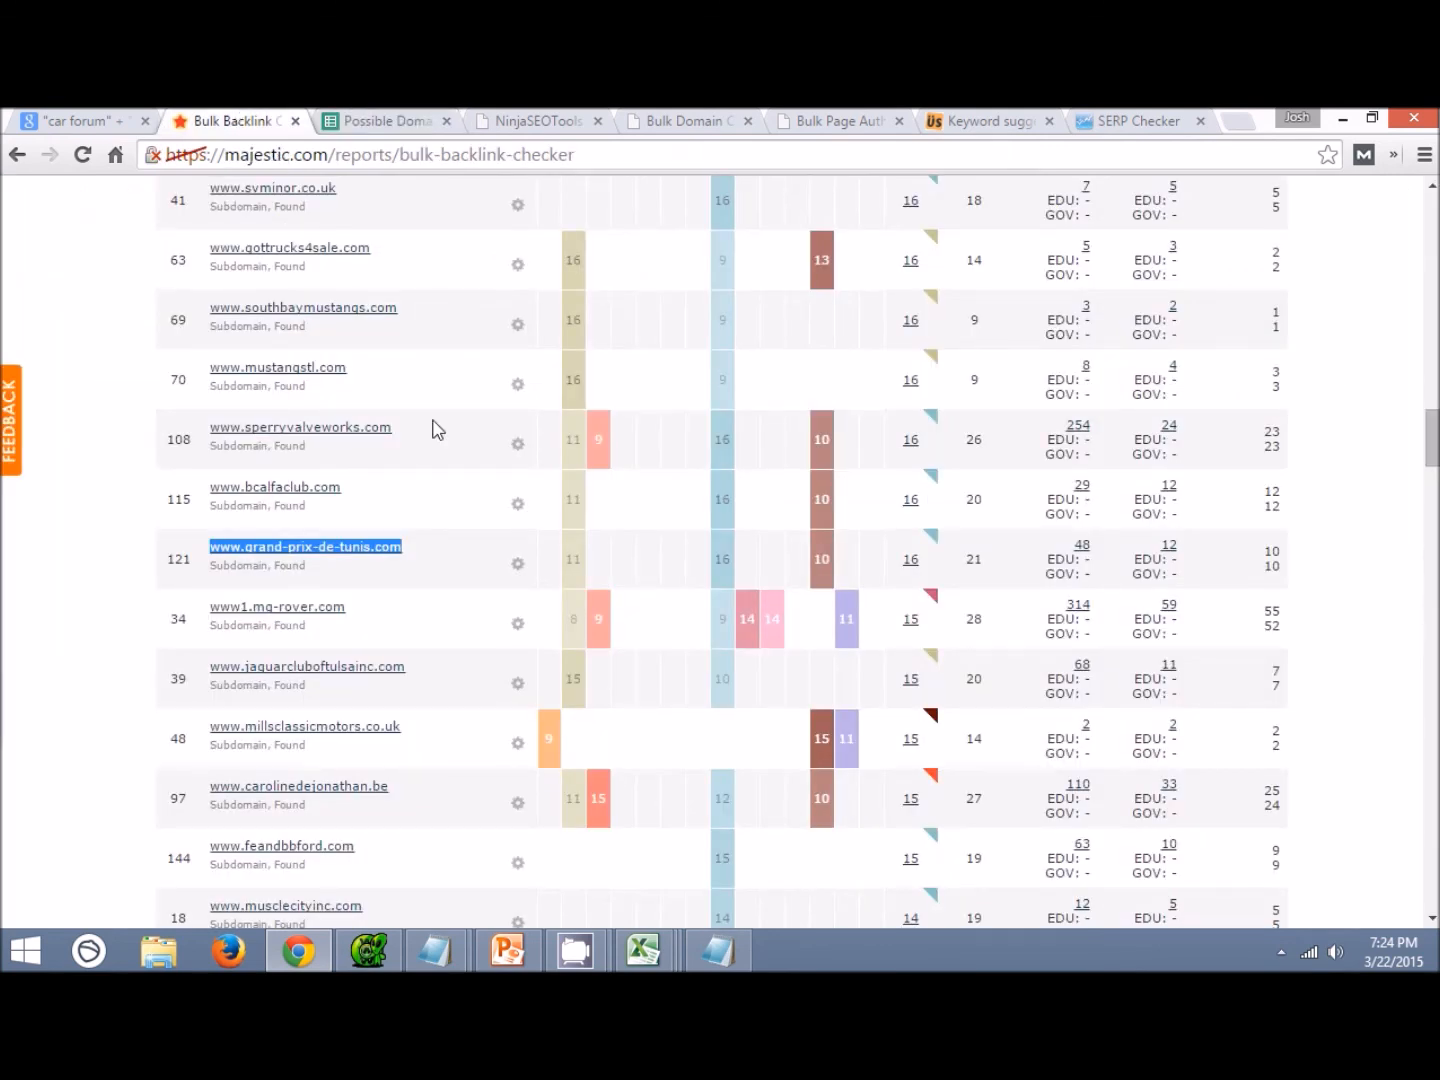
scroll(432, 430, down, 1)
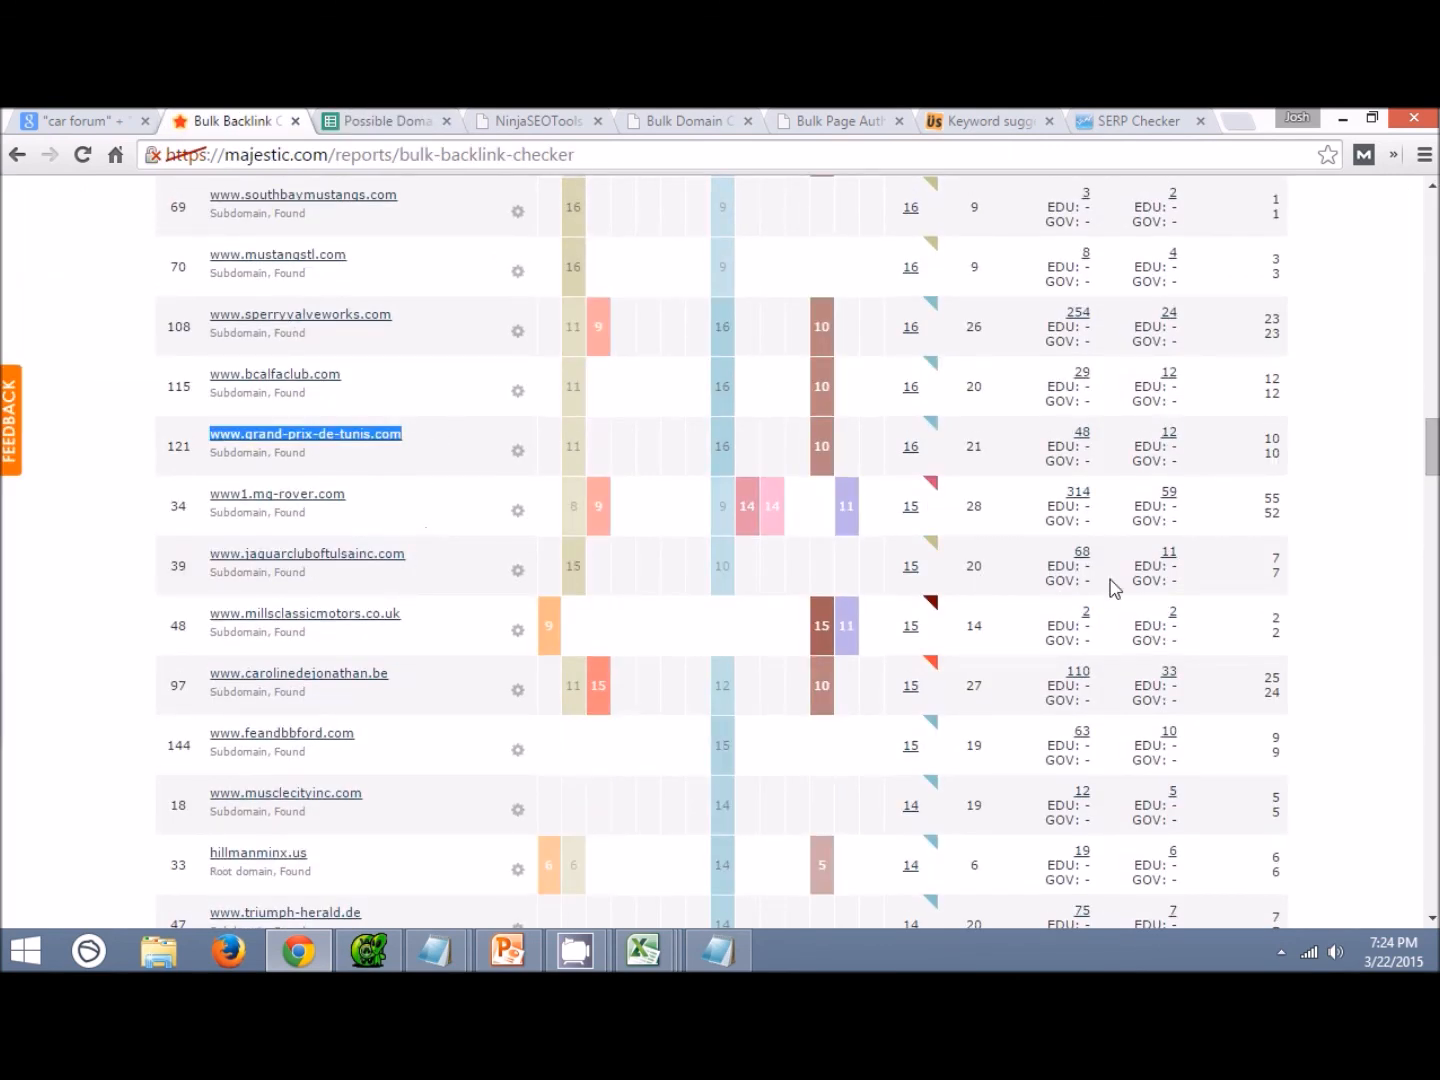
scroll(1218, 608, down, 4)
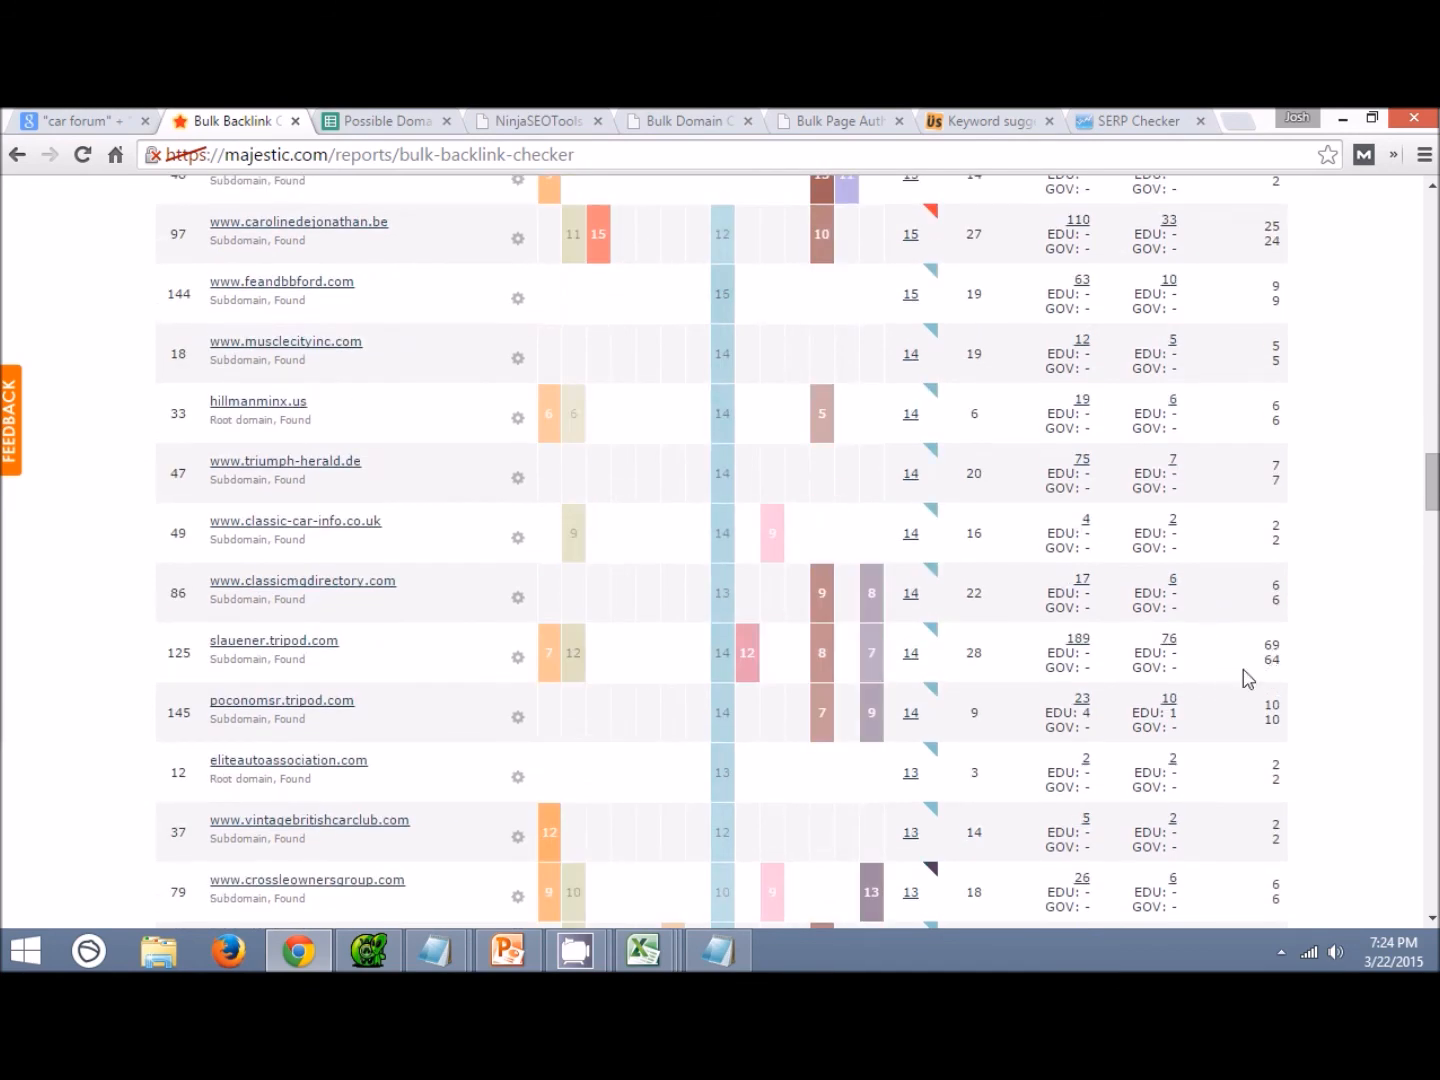
scroll(380, 644, down, 1)
scroll(1121, 640, down, 3)
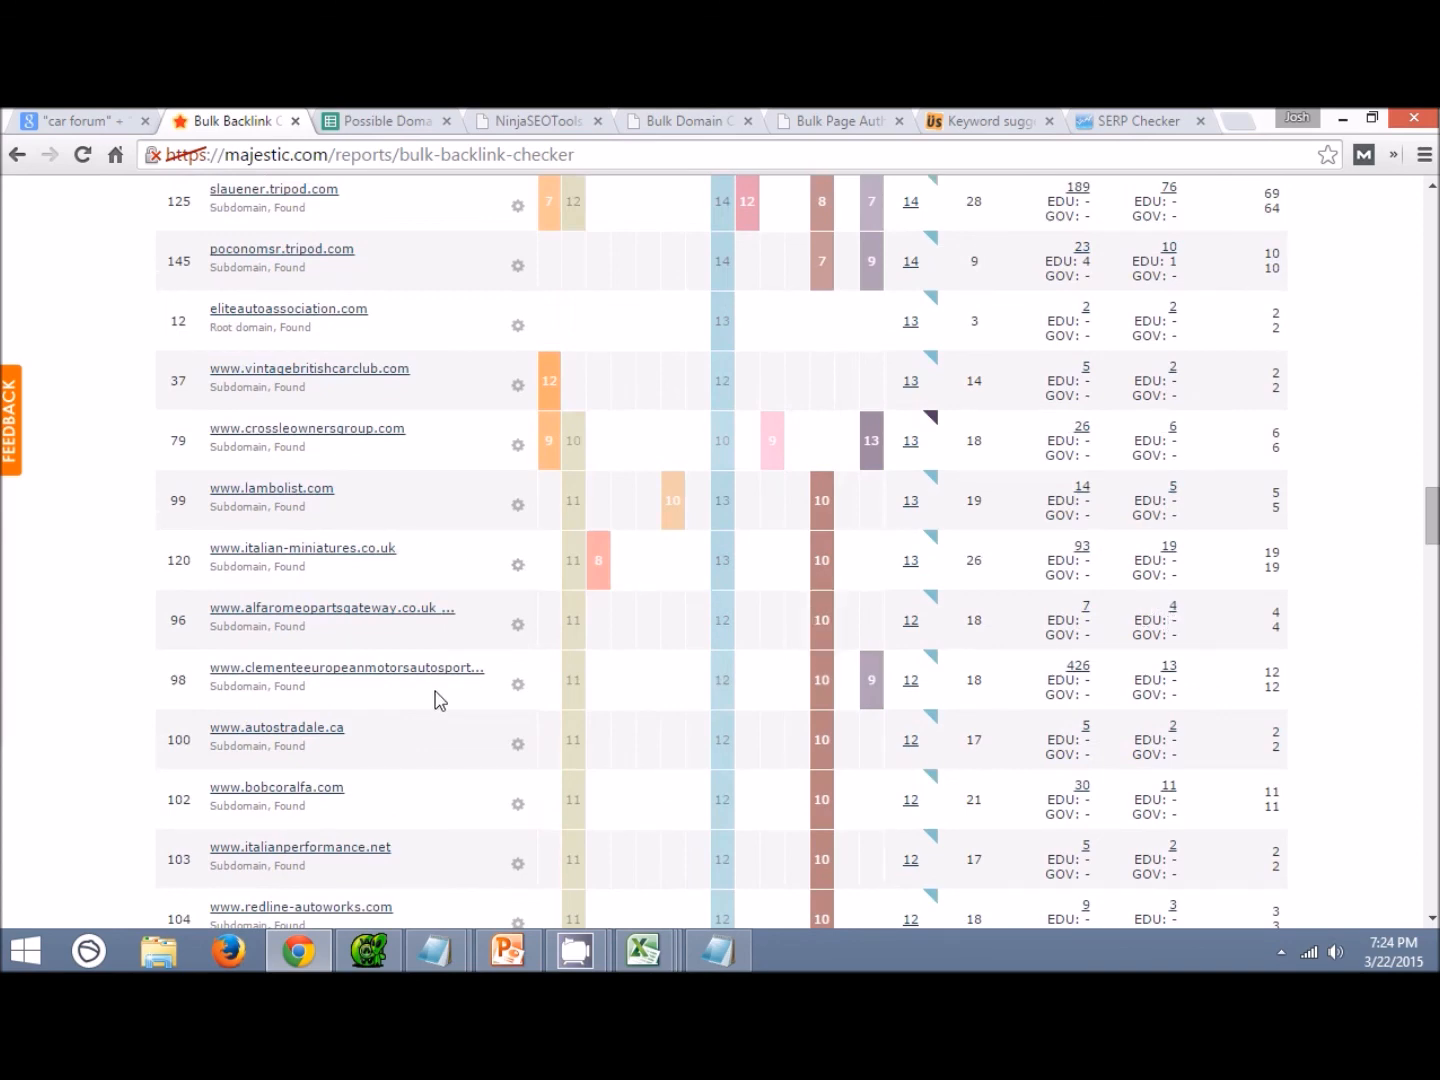
scroll(440, 699, down, 3)
scroll(432, 708, up, 1)
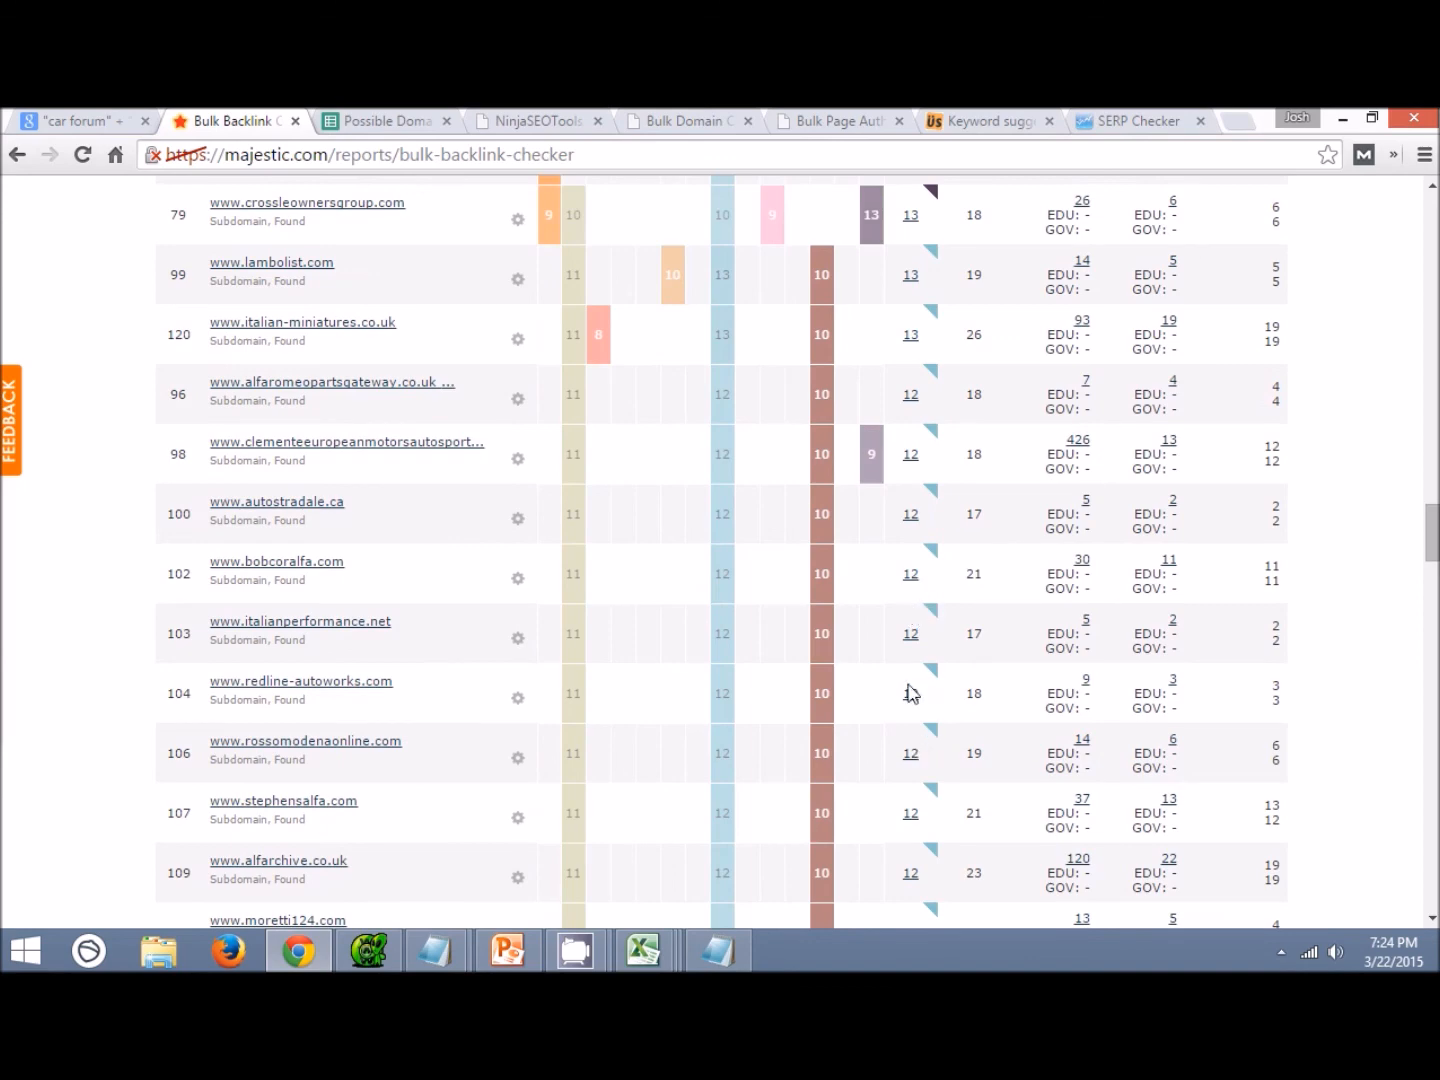
scroll(893, 686, up, 10)
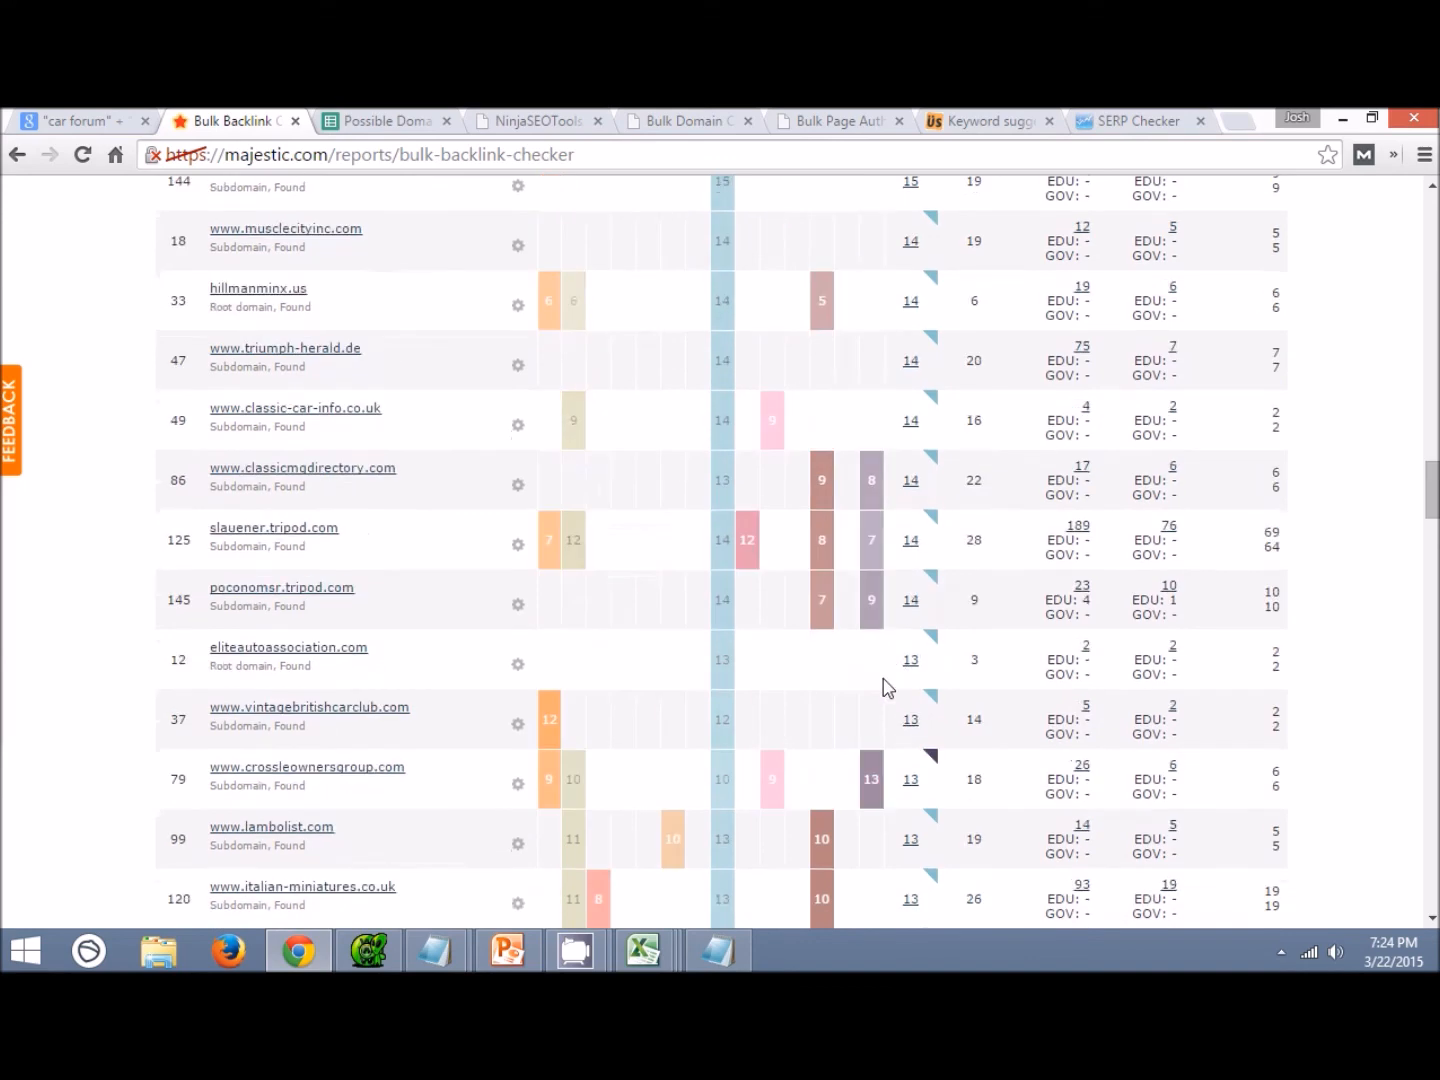
Switch to the car clubs workbook in Excel and clear the already checked batch in A143:A289 of Sheet2.
click(643, 949)
click(866, 857)
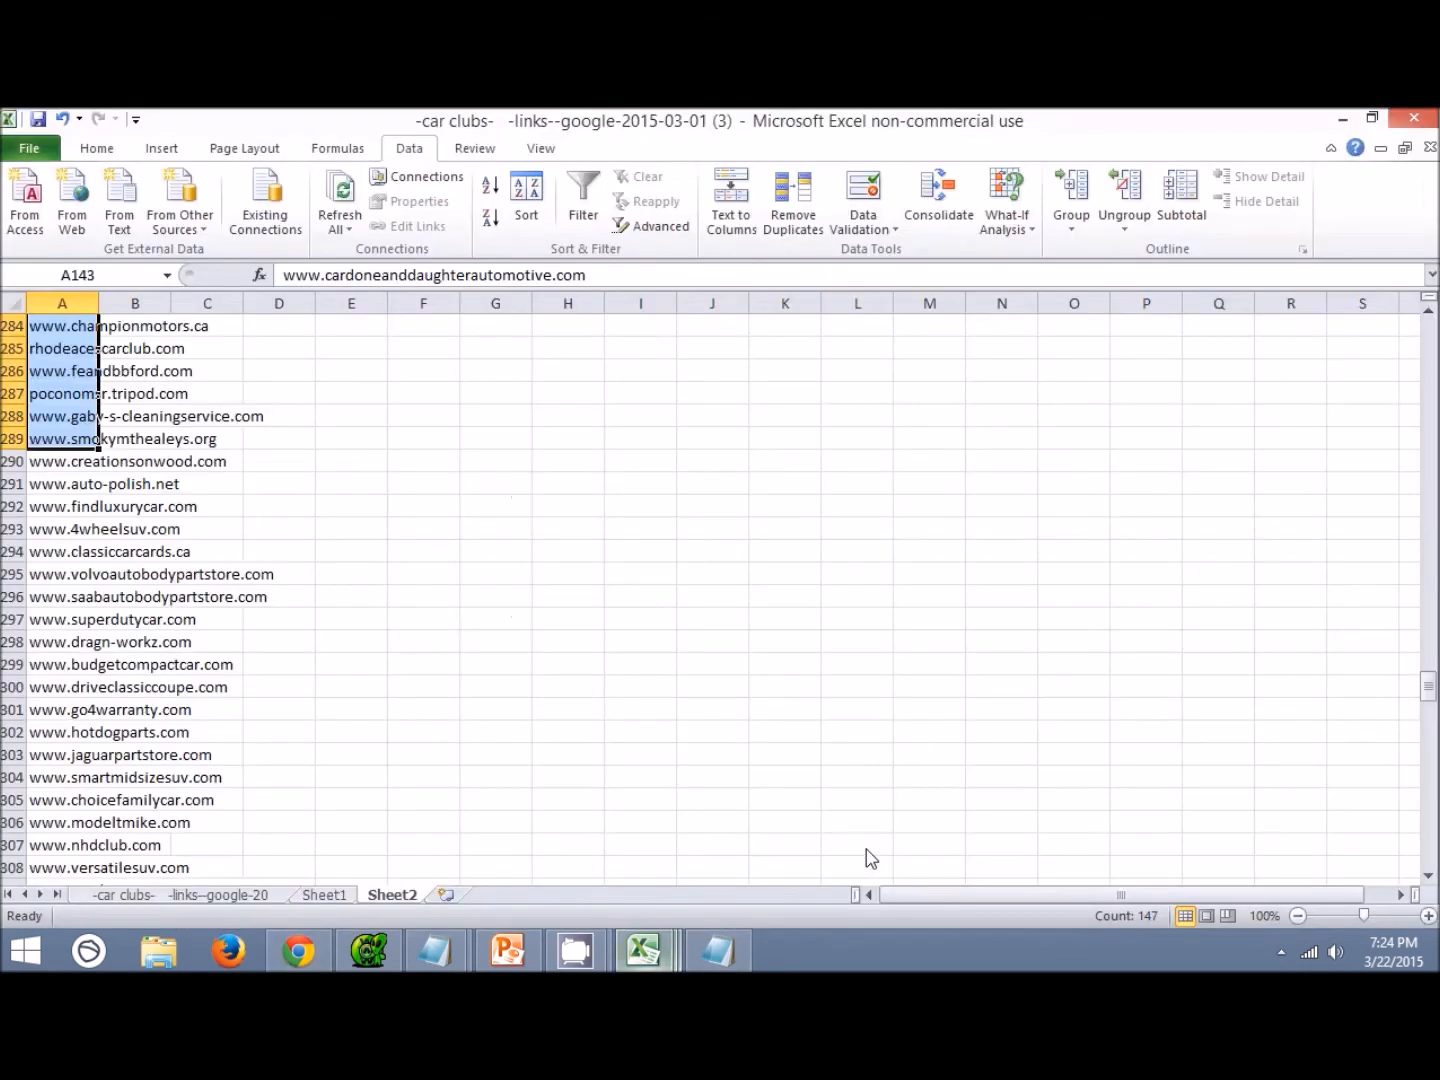
key(Delete)
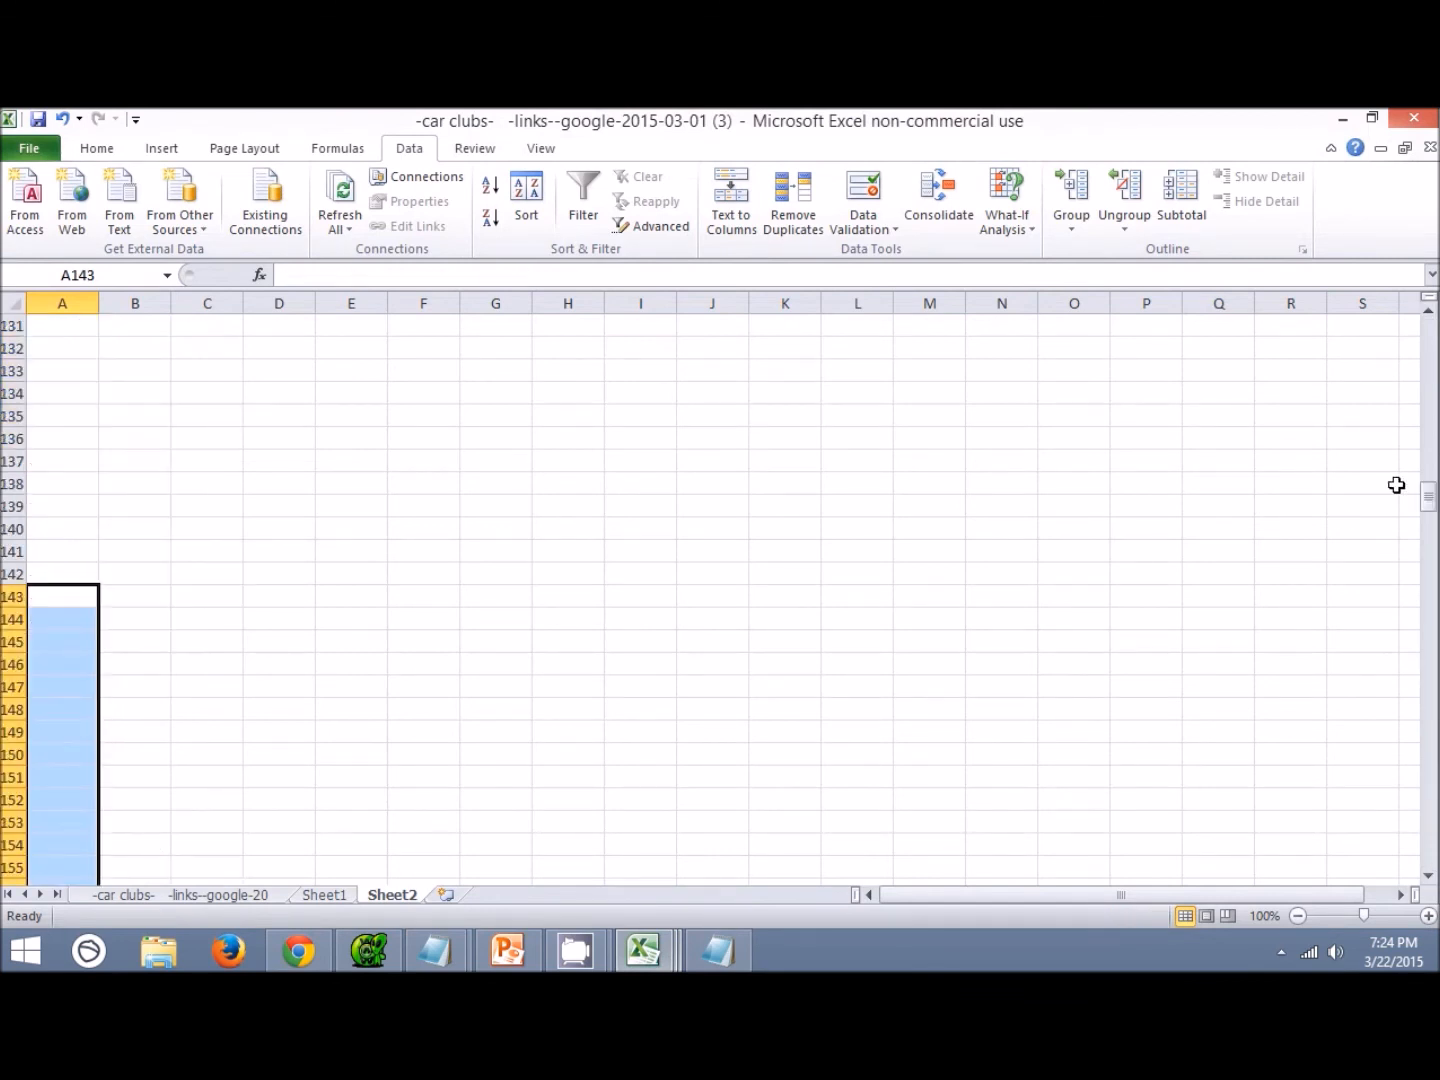
Copy the next batch of 150 domains from A290:A439 of Sheet2.
drag(1430, 491, 1427, 691)
drag(56, 346, 98, 860)
drag(57, 931, 72, 689)
key(ctrl+c)
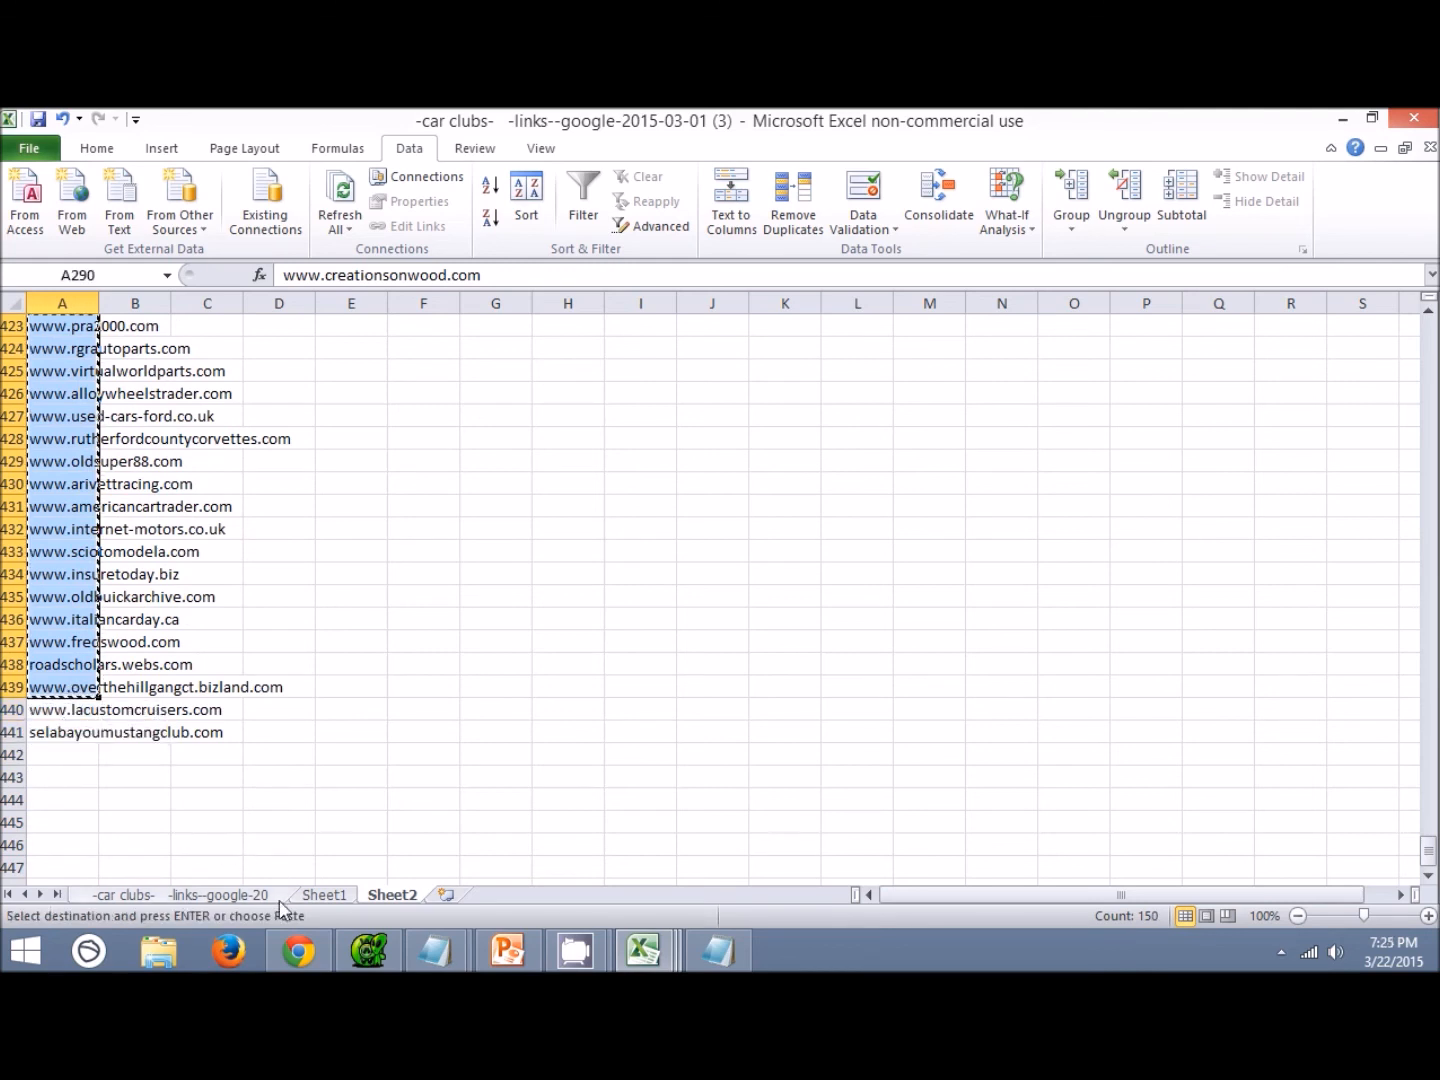
Replace the old URL list in Majestic's Bulk Backlink Checker with the copied batch and check its backlink counts.
click(298, 951)
scroll(312, 300, up, 12)
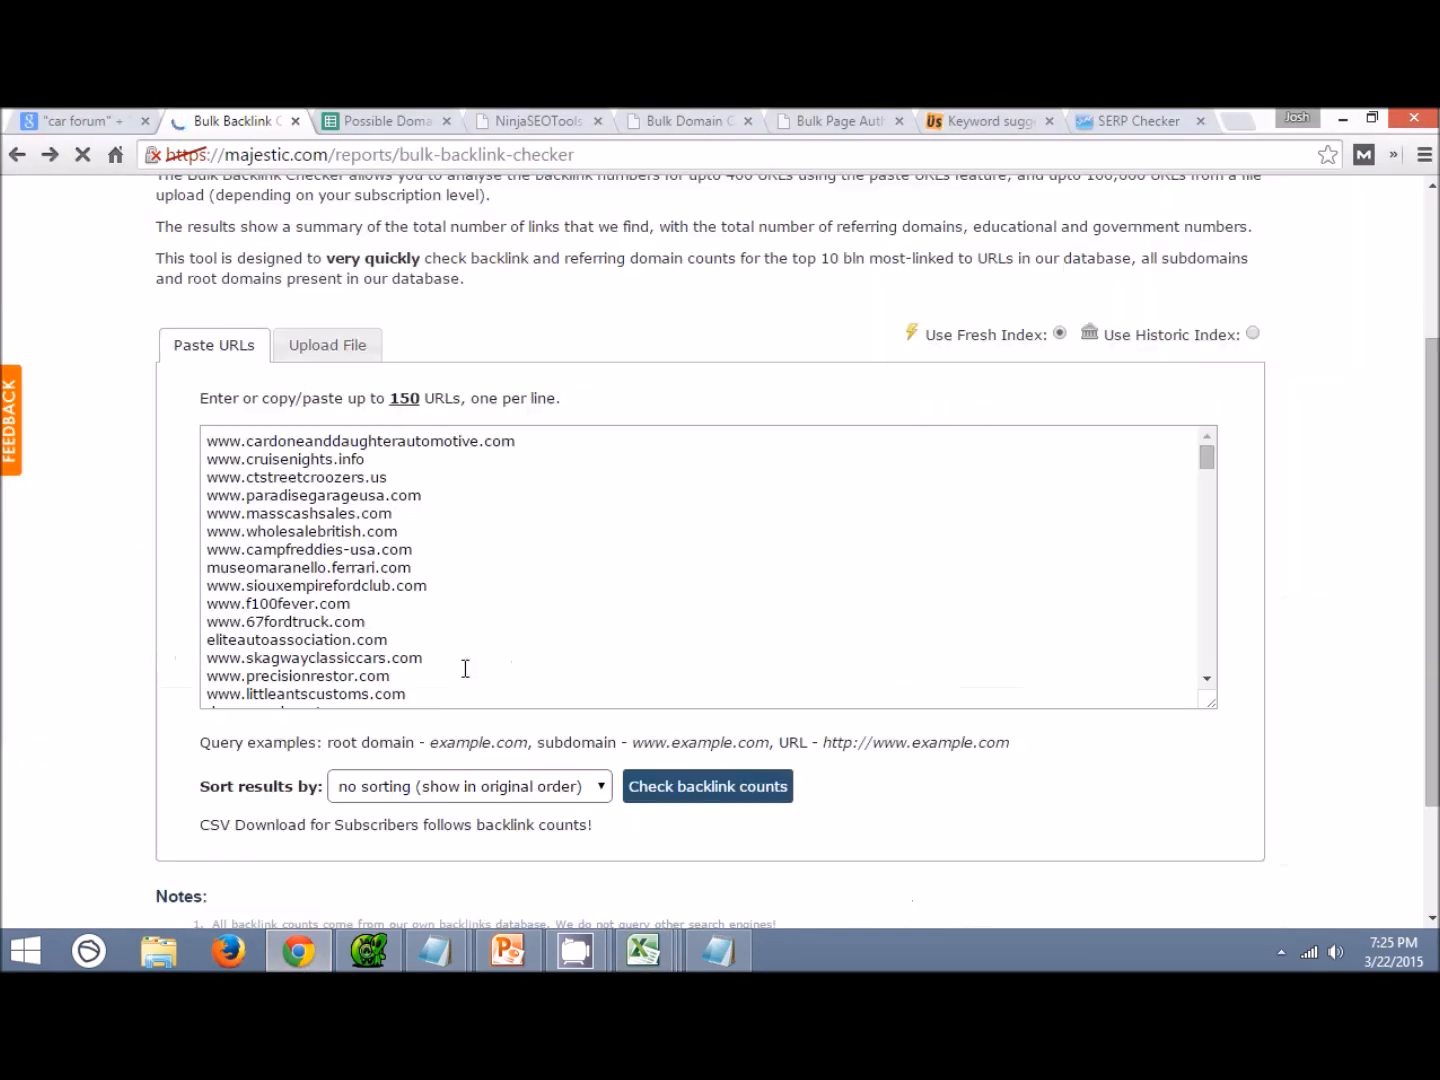
click(403, 601)
key(ctrl+a)
key(ctrl+v)
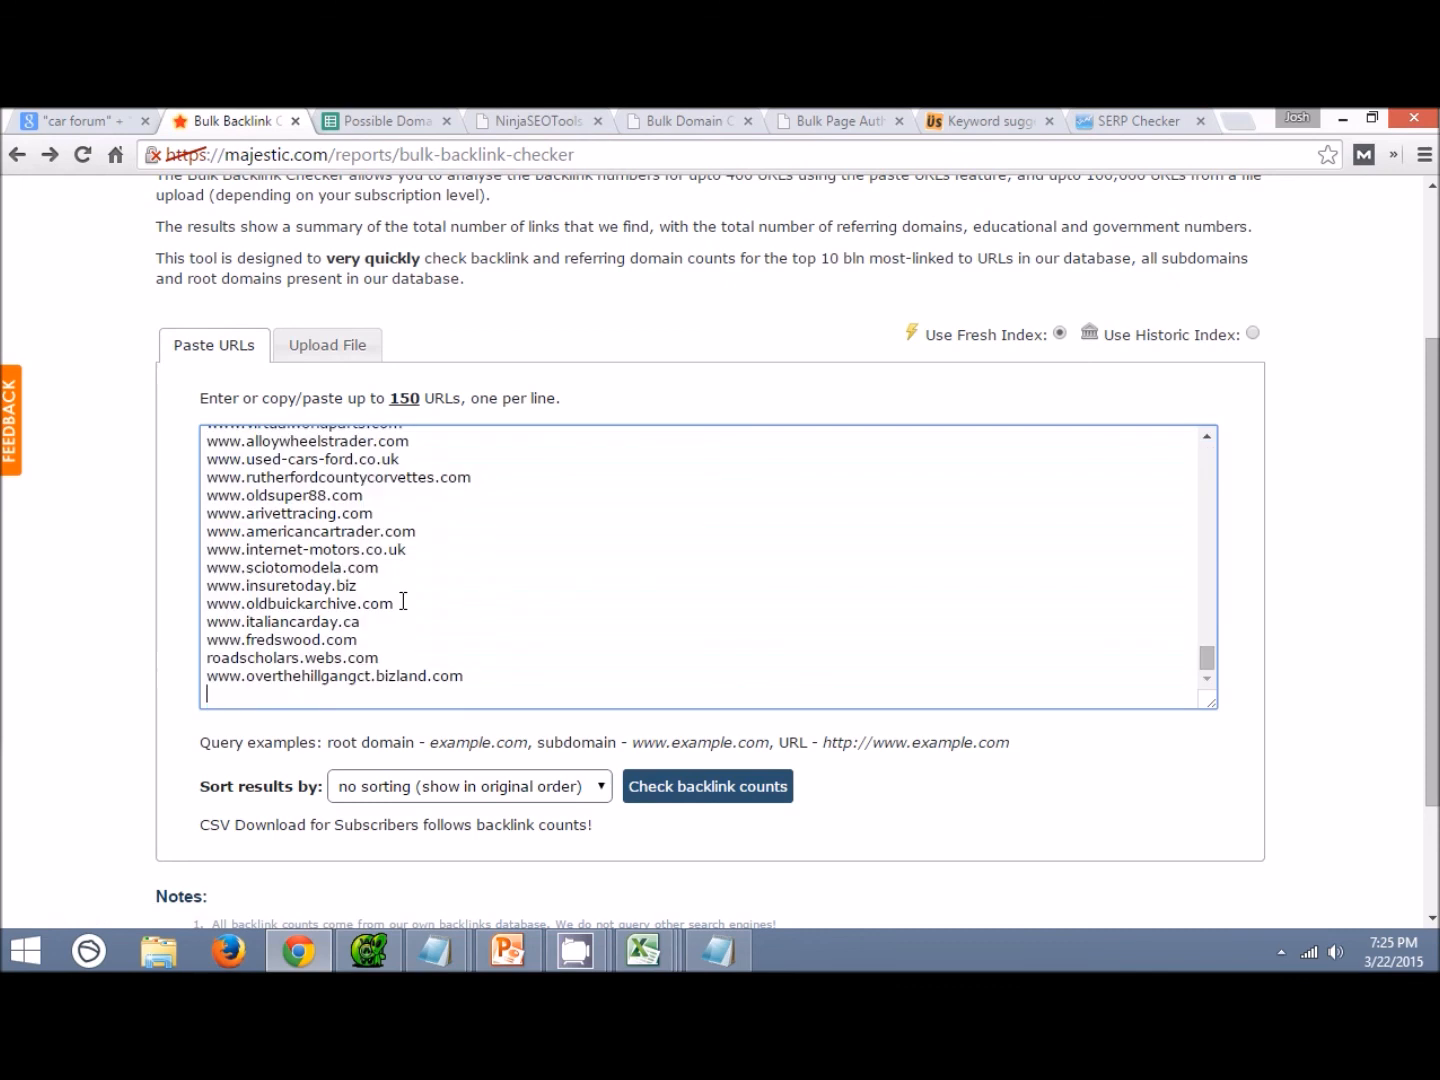
click(644, 789)
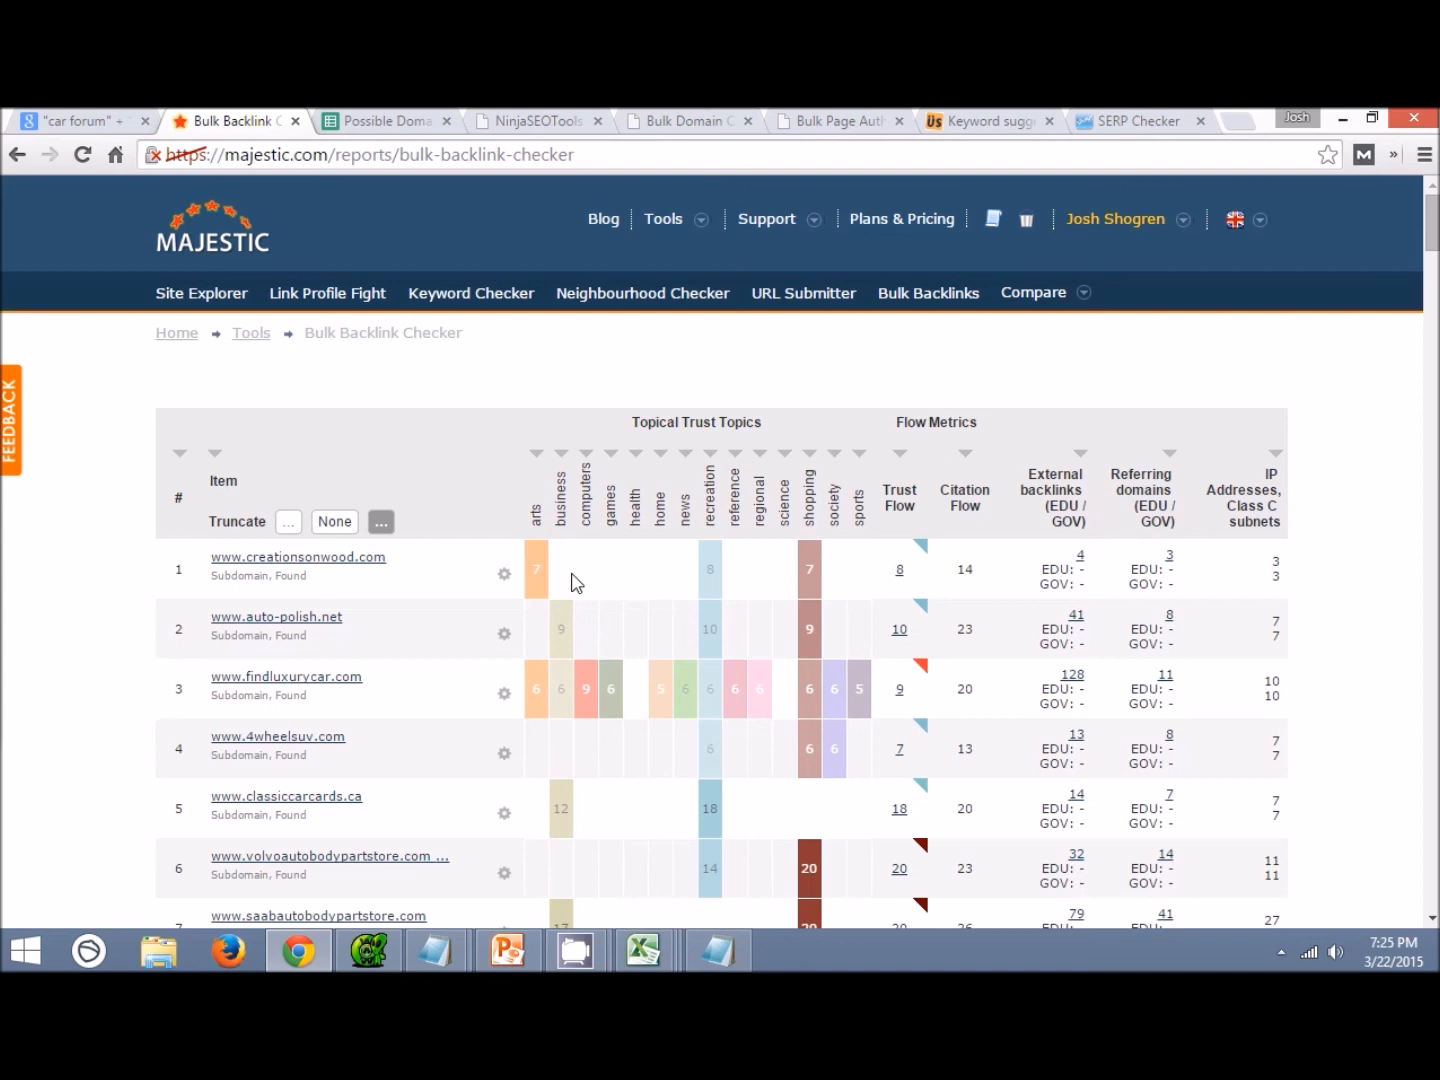
mouse_move(644, 949)
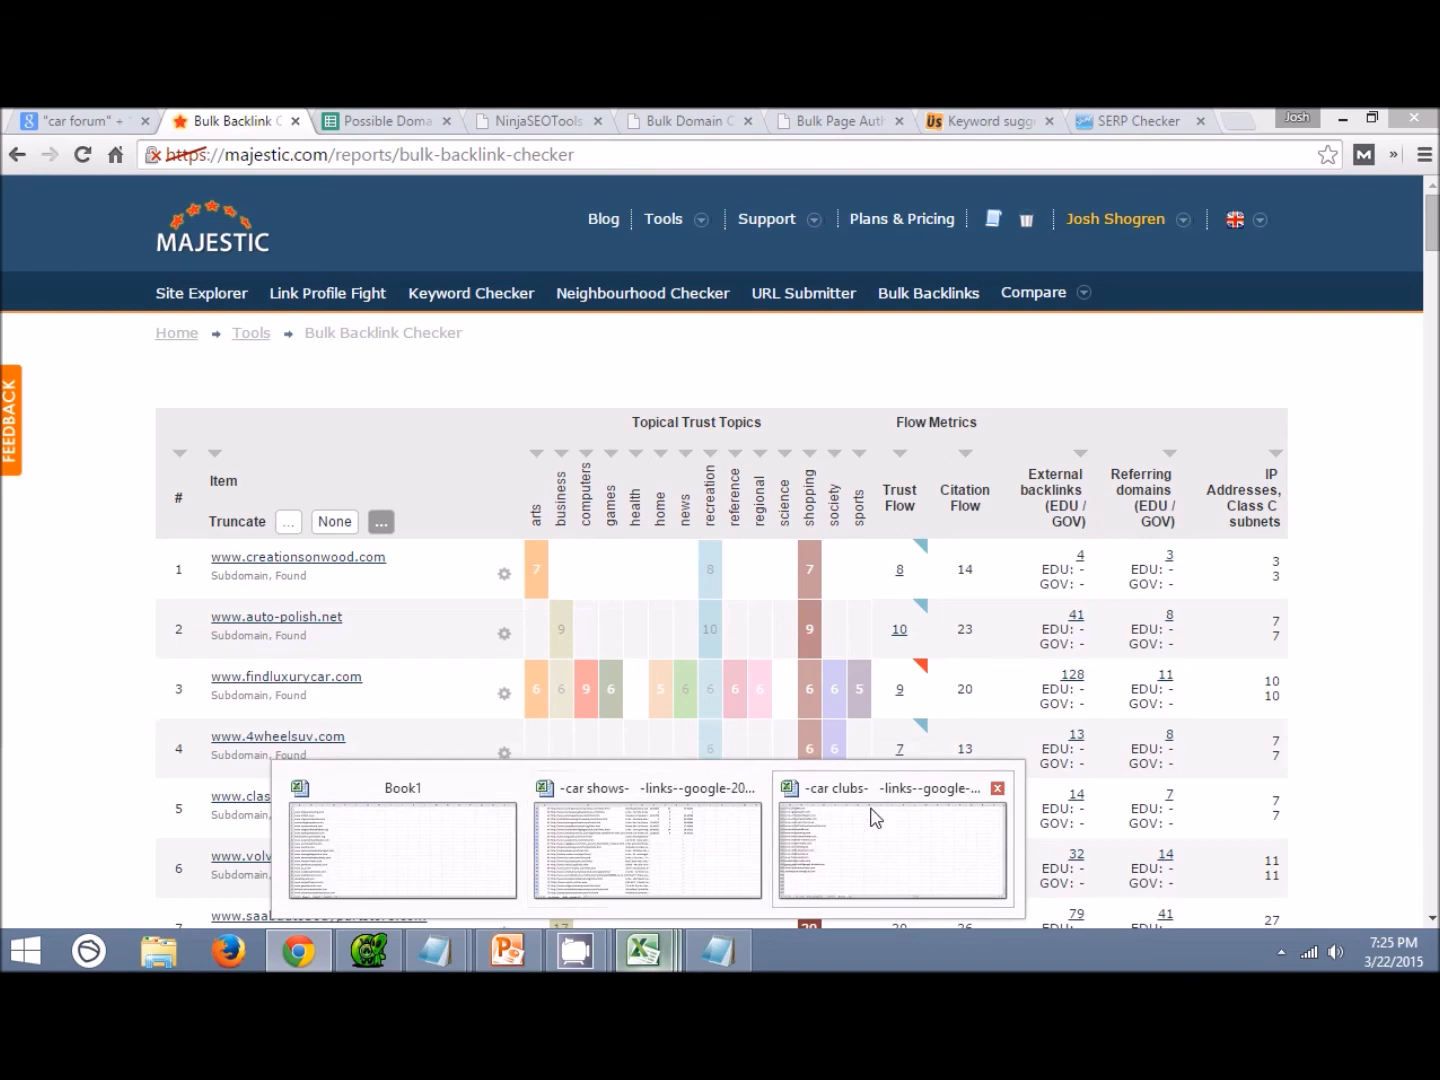
click(871, 816)
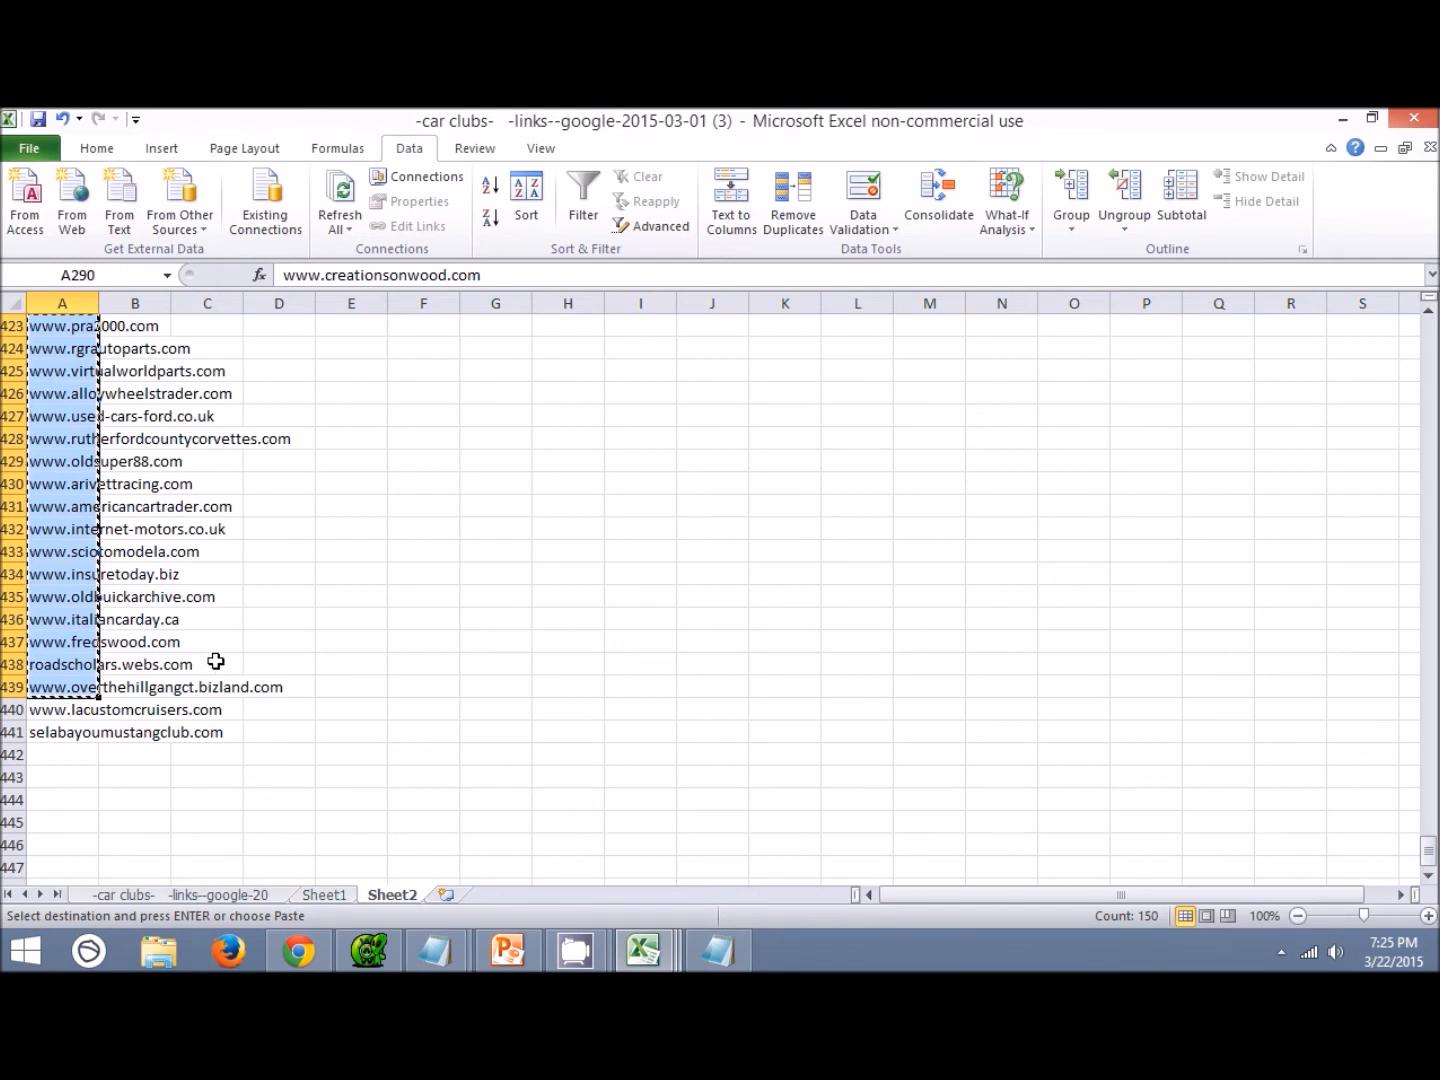
click(298, 951)
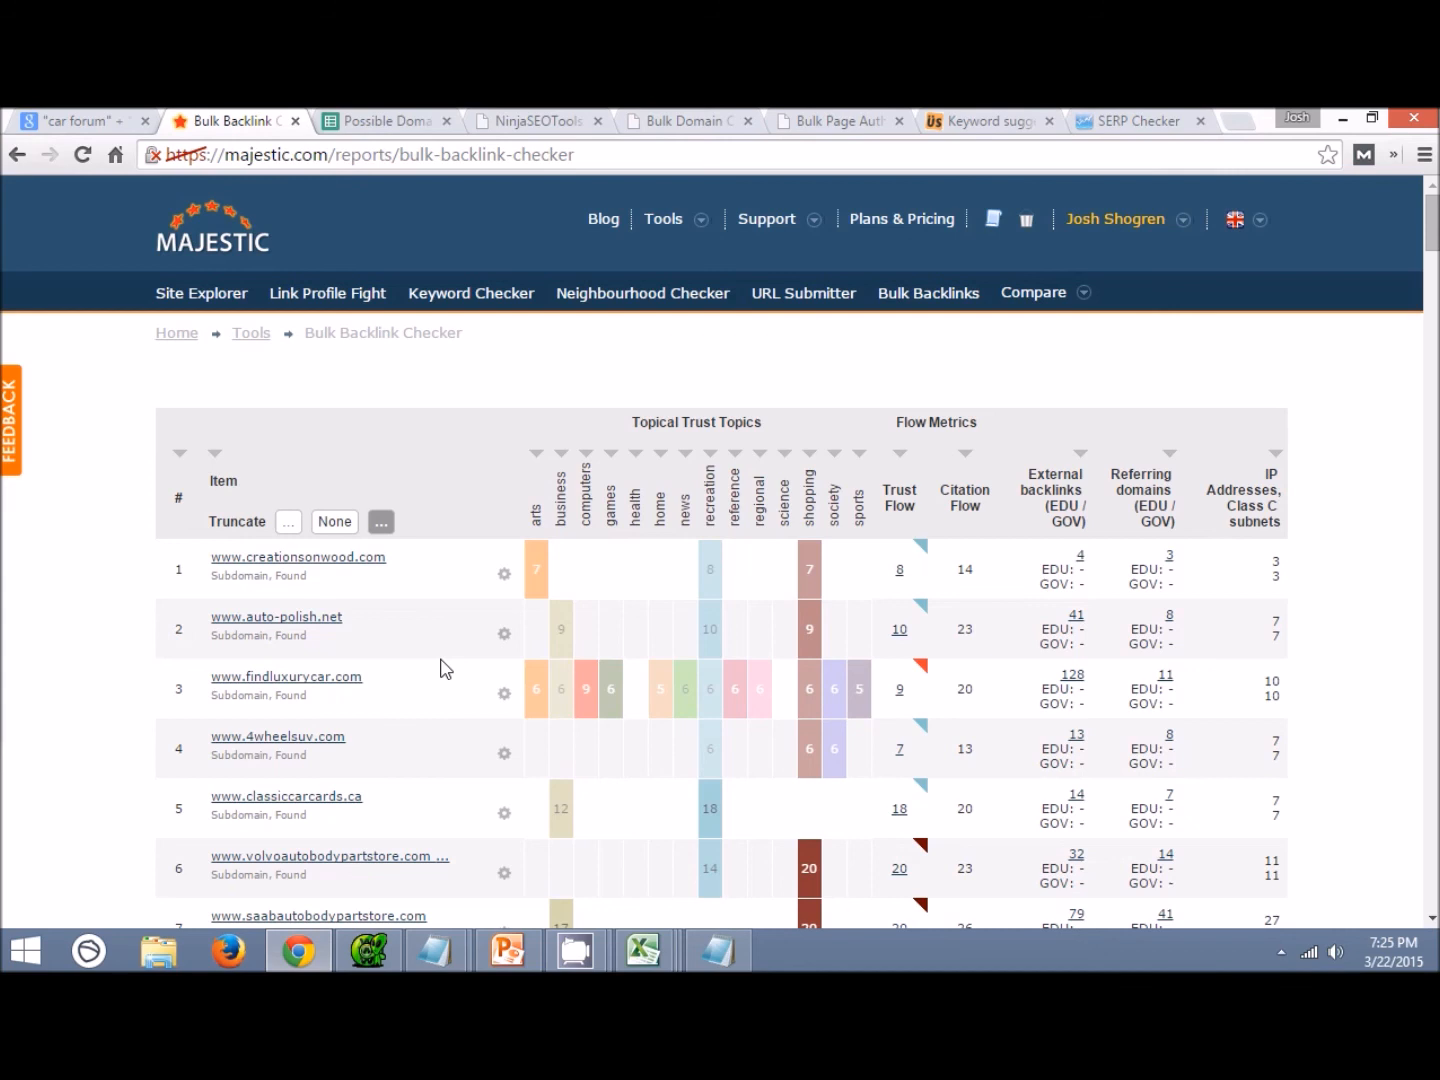
Sort the bulk backlink results by Trust Flow from highest to lowest.
click(900, 500)
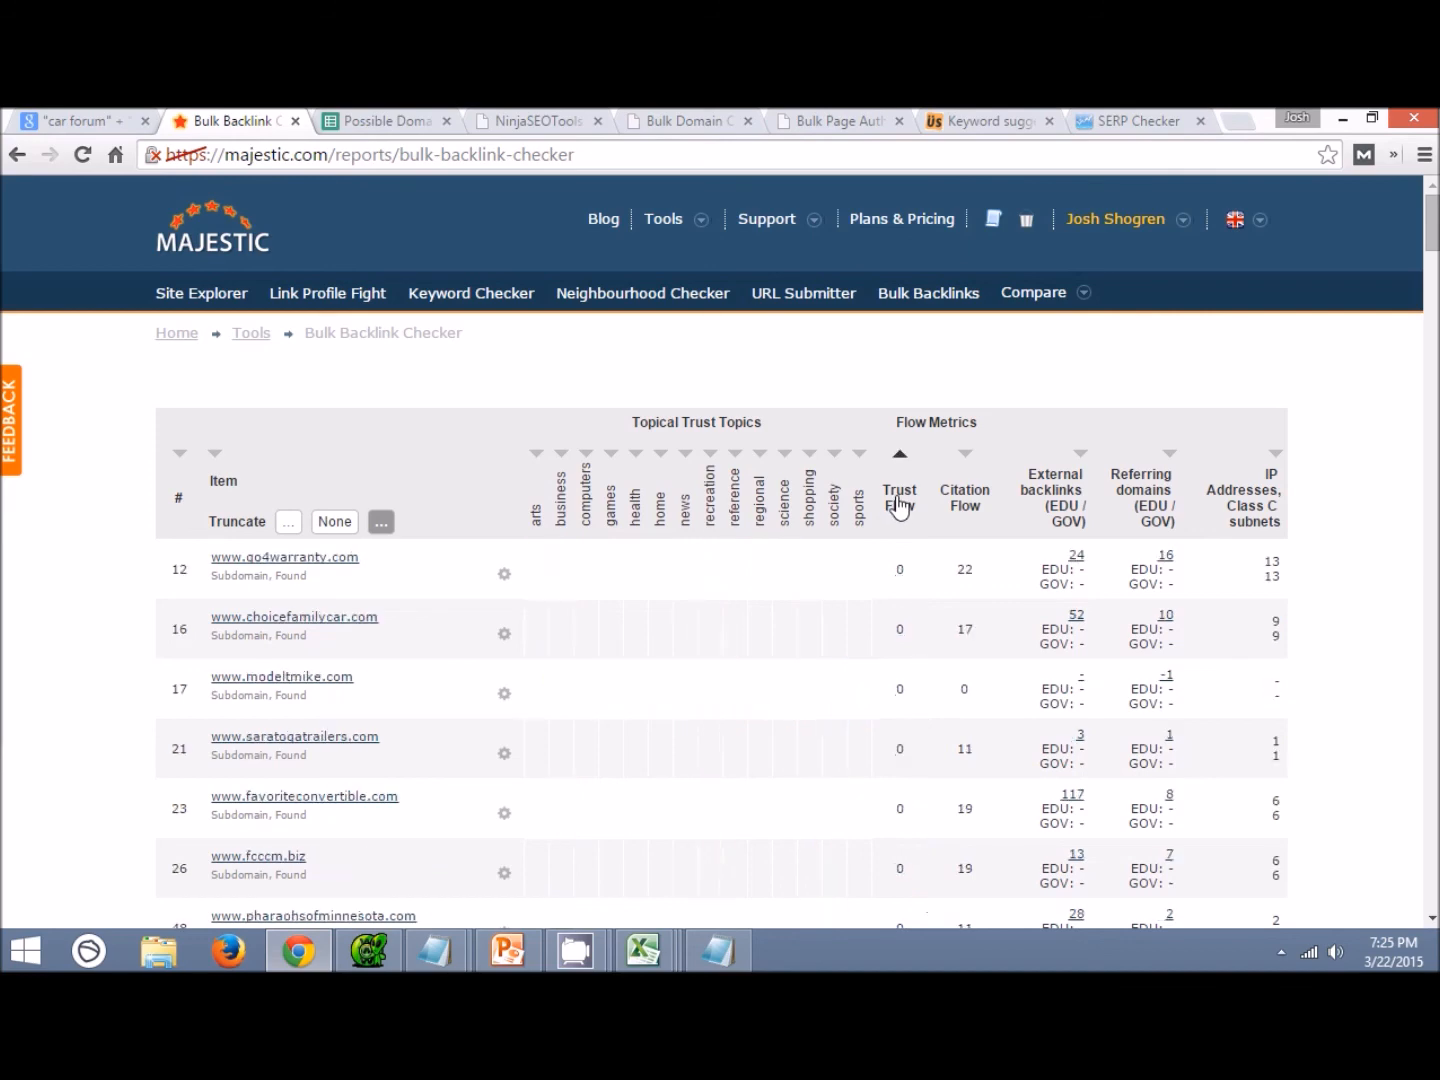
click(900, 500)
scroll(460, 514, down, 1)
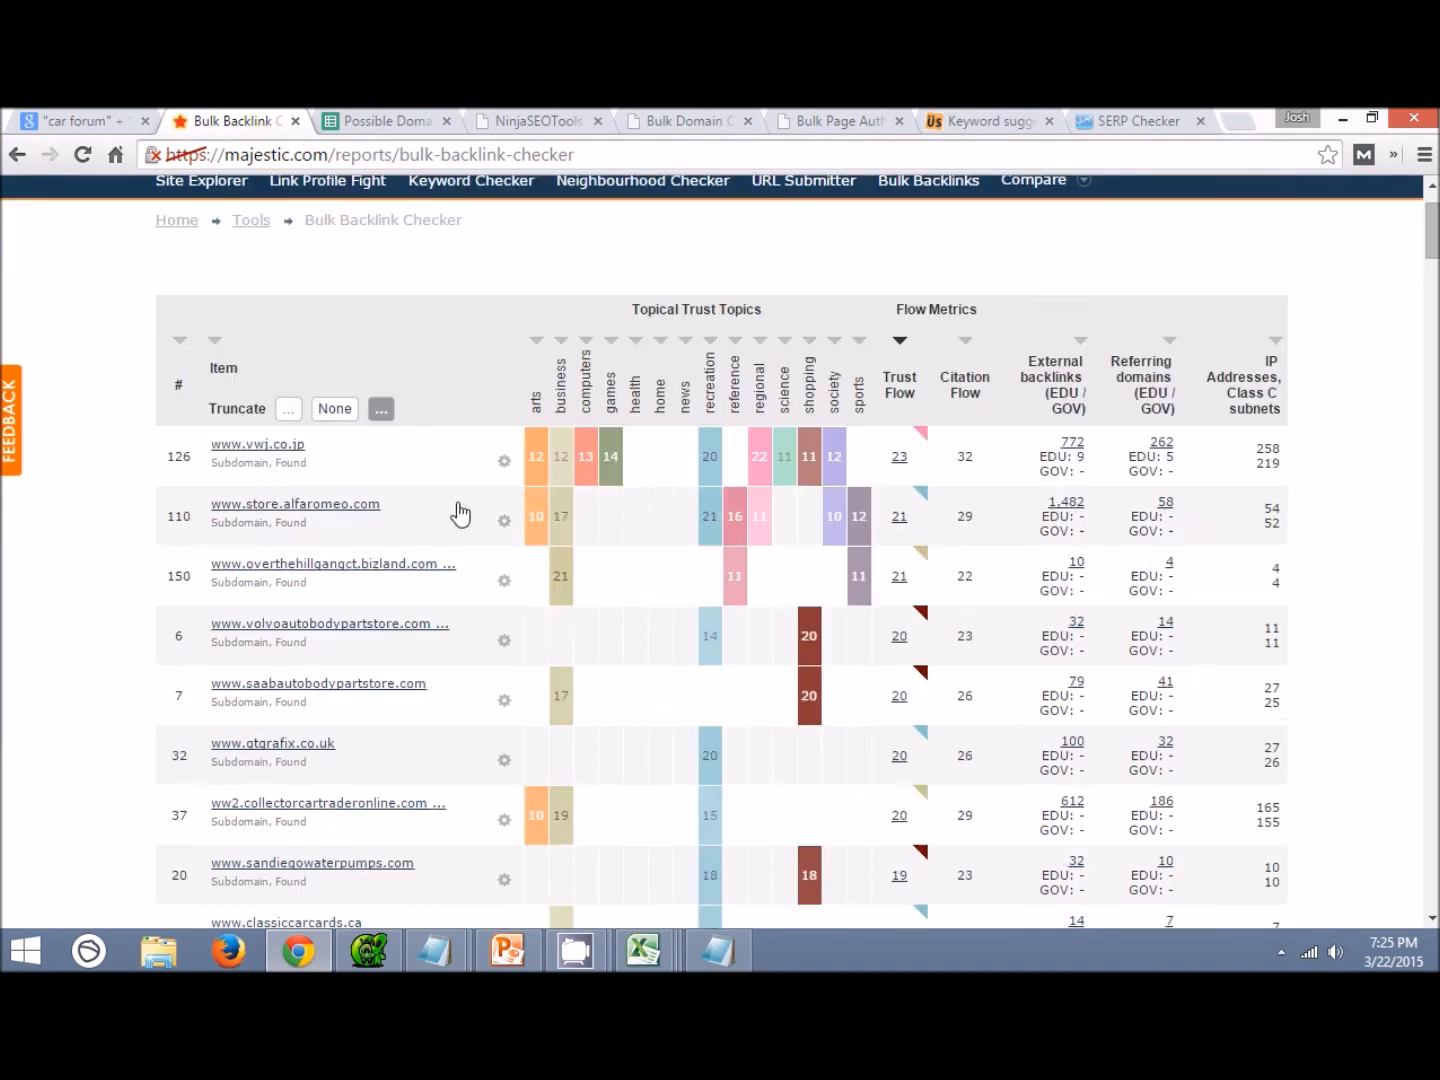
scroll(460, 514, down, 1)
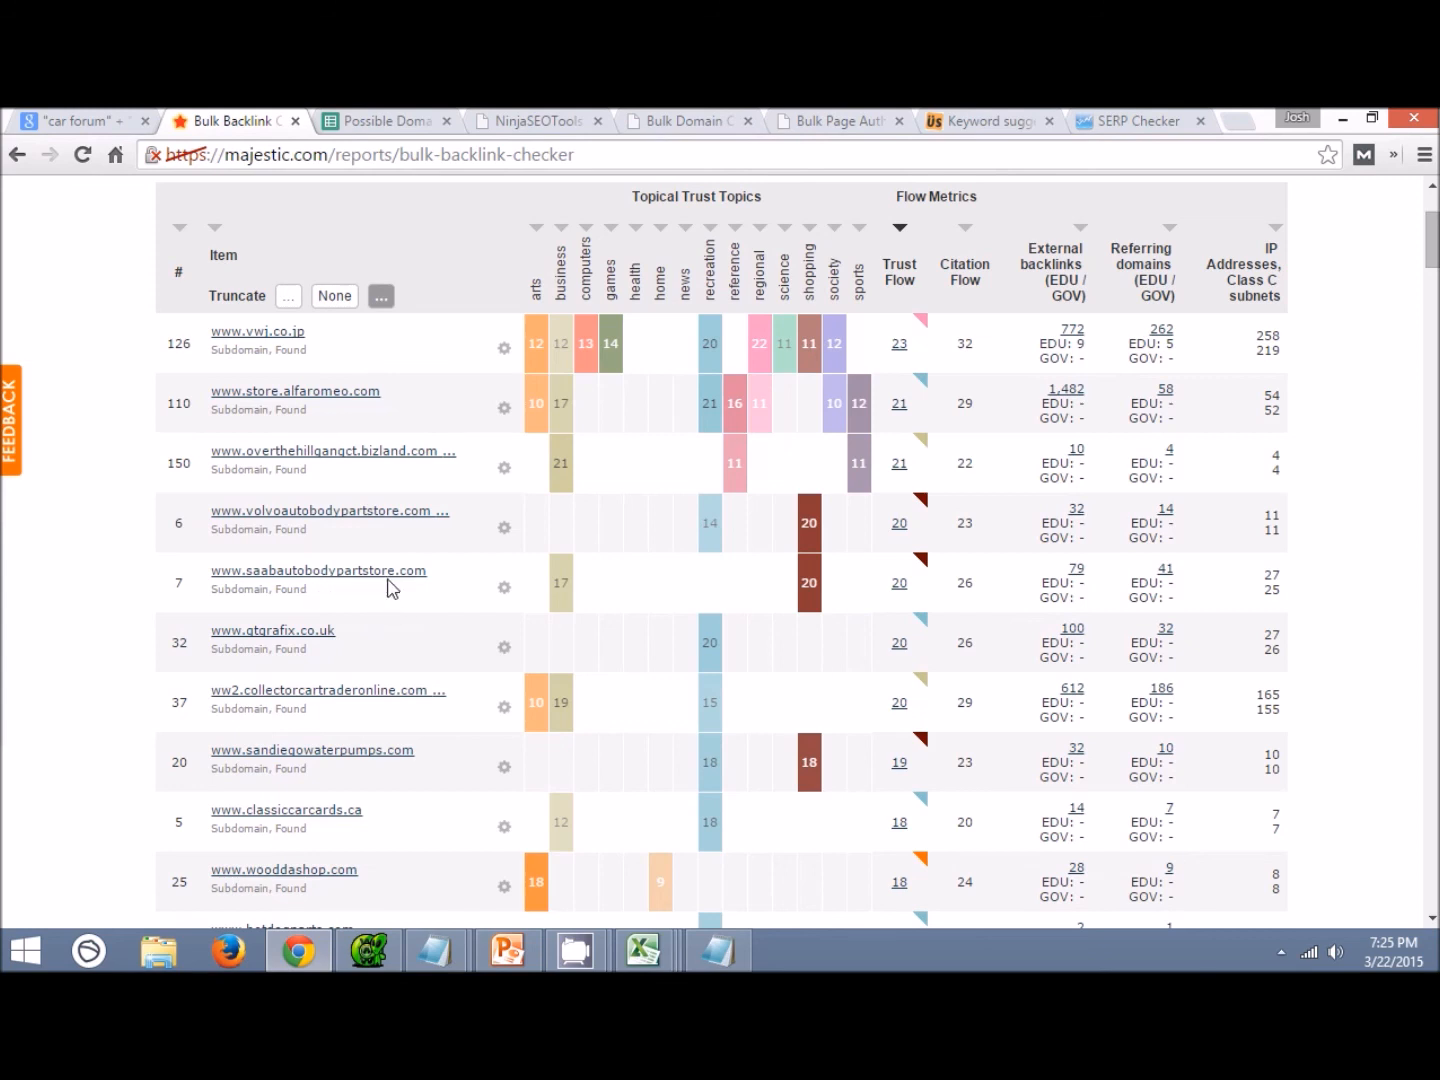
drag(209, 581, 438, 570)
key(ctrl+c)
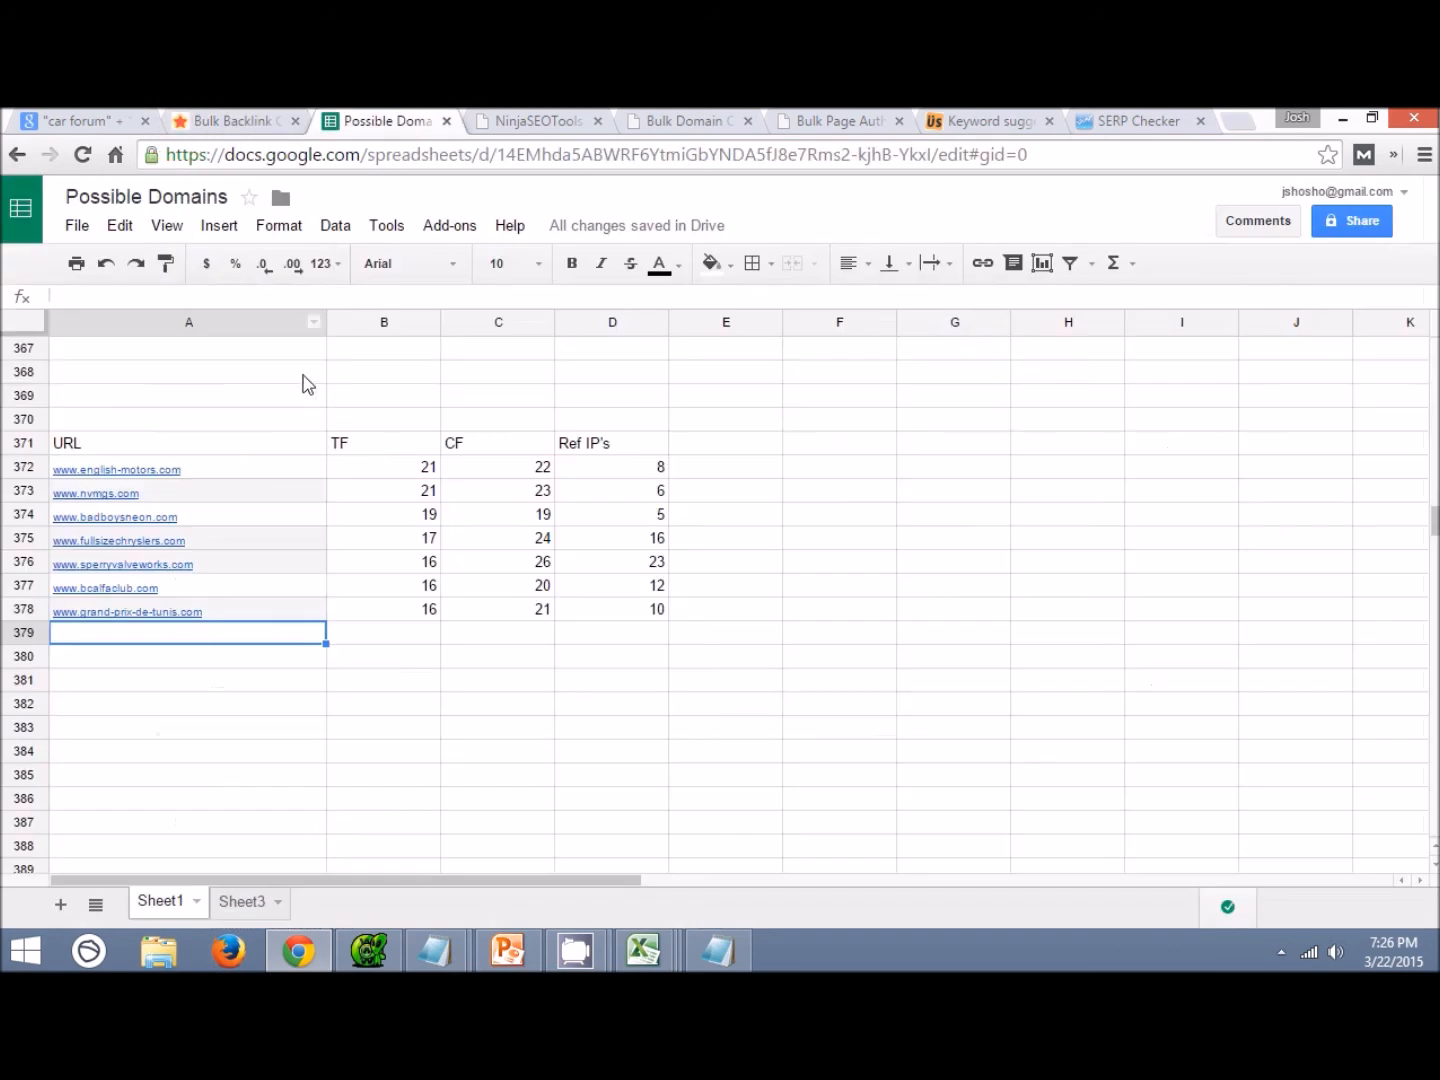
click(362, 120)
key(ctrl+v)
key(Tab)
text(2)
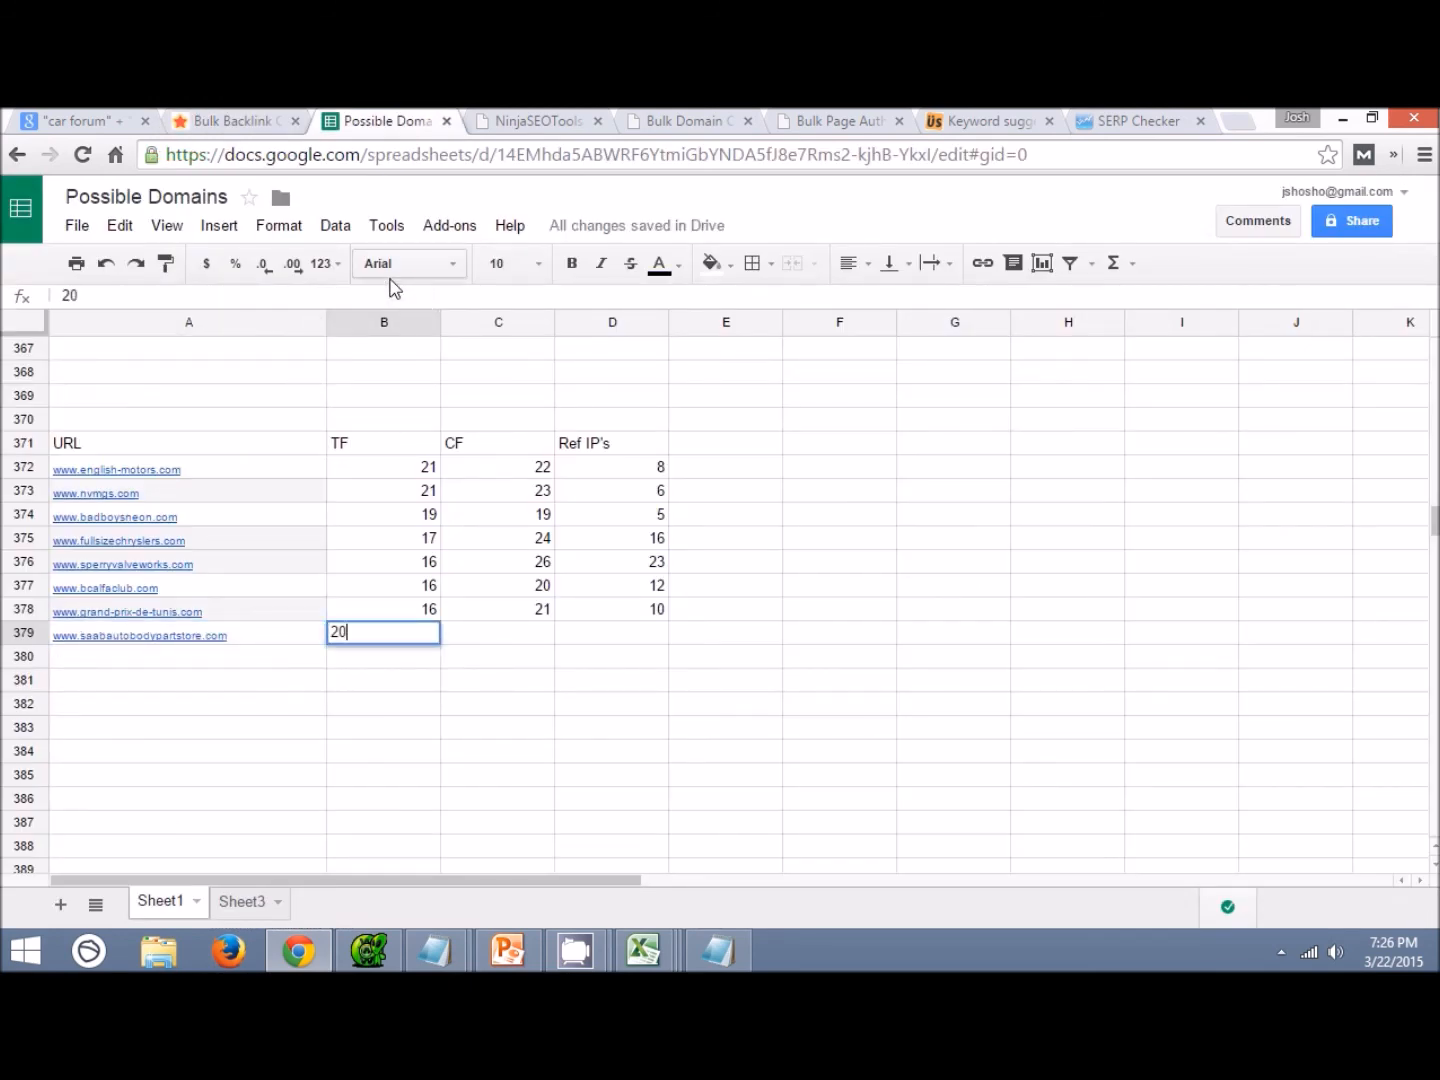
key(Tab)
text(26)
key(Tab)
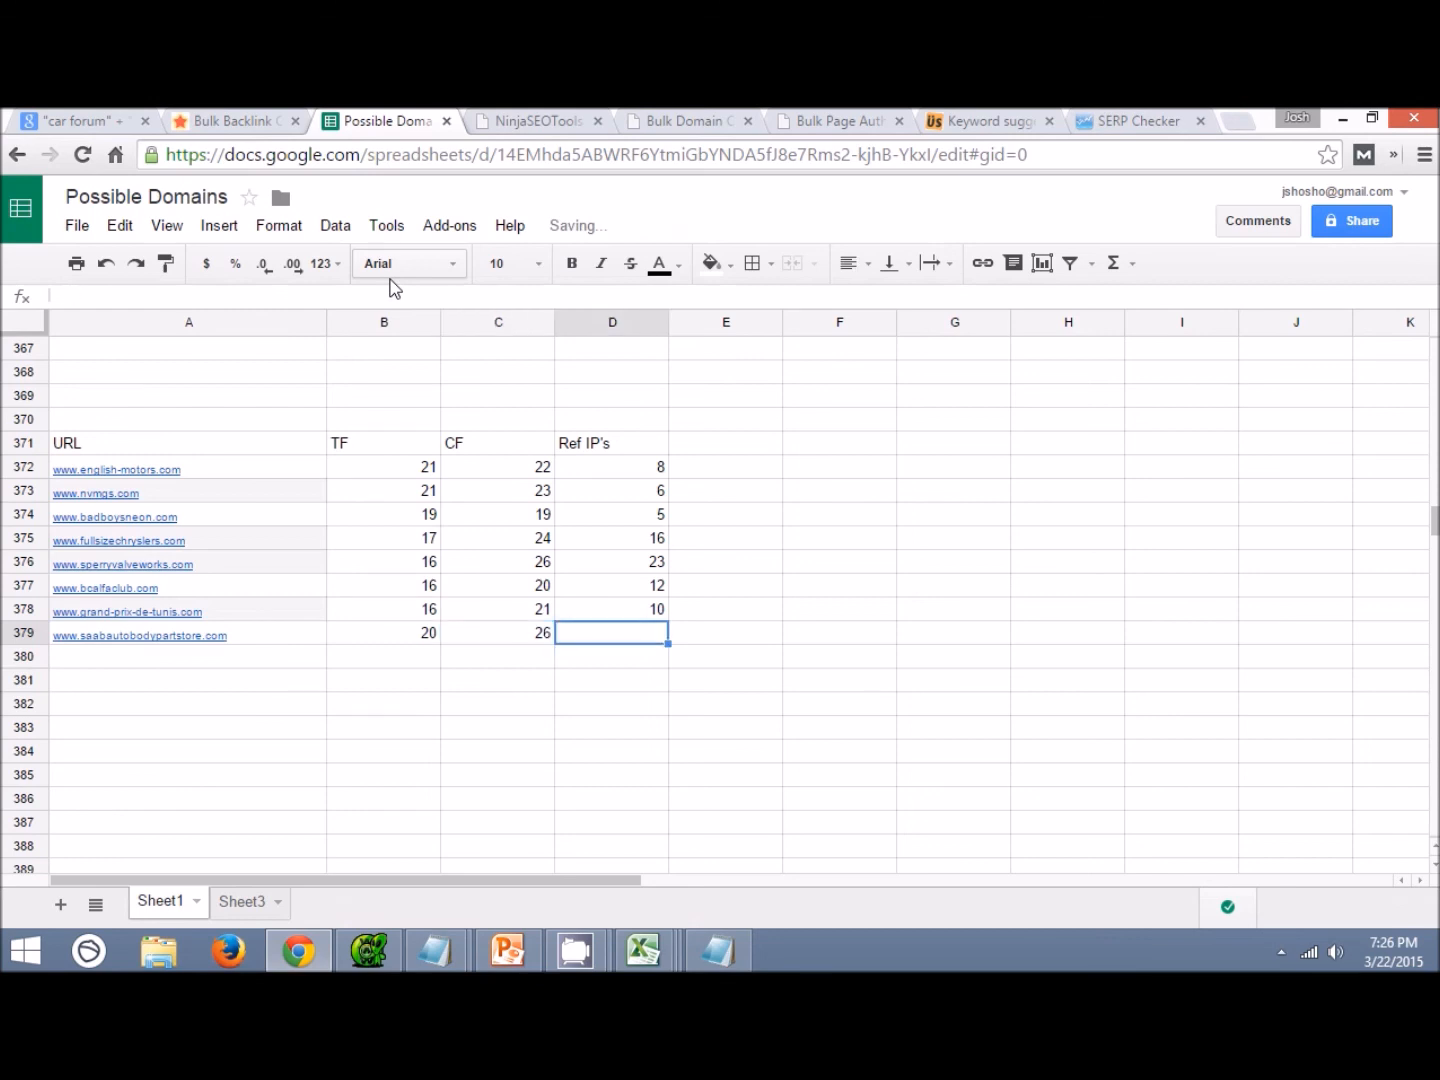
click(291, 118)
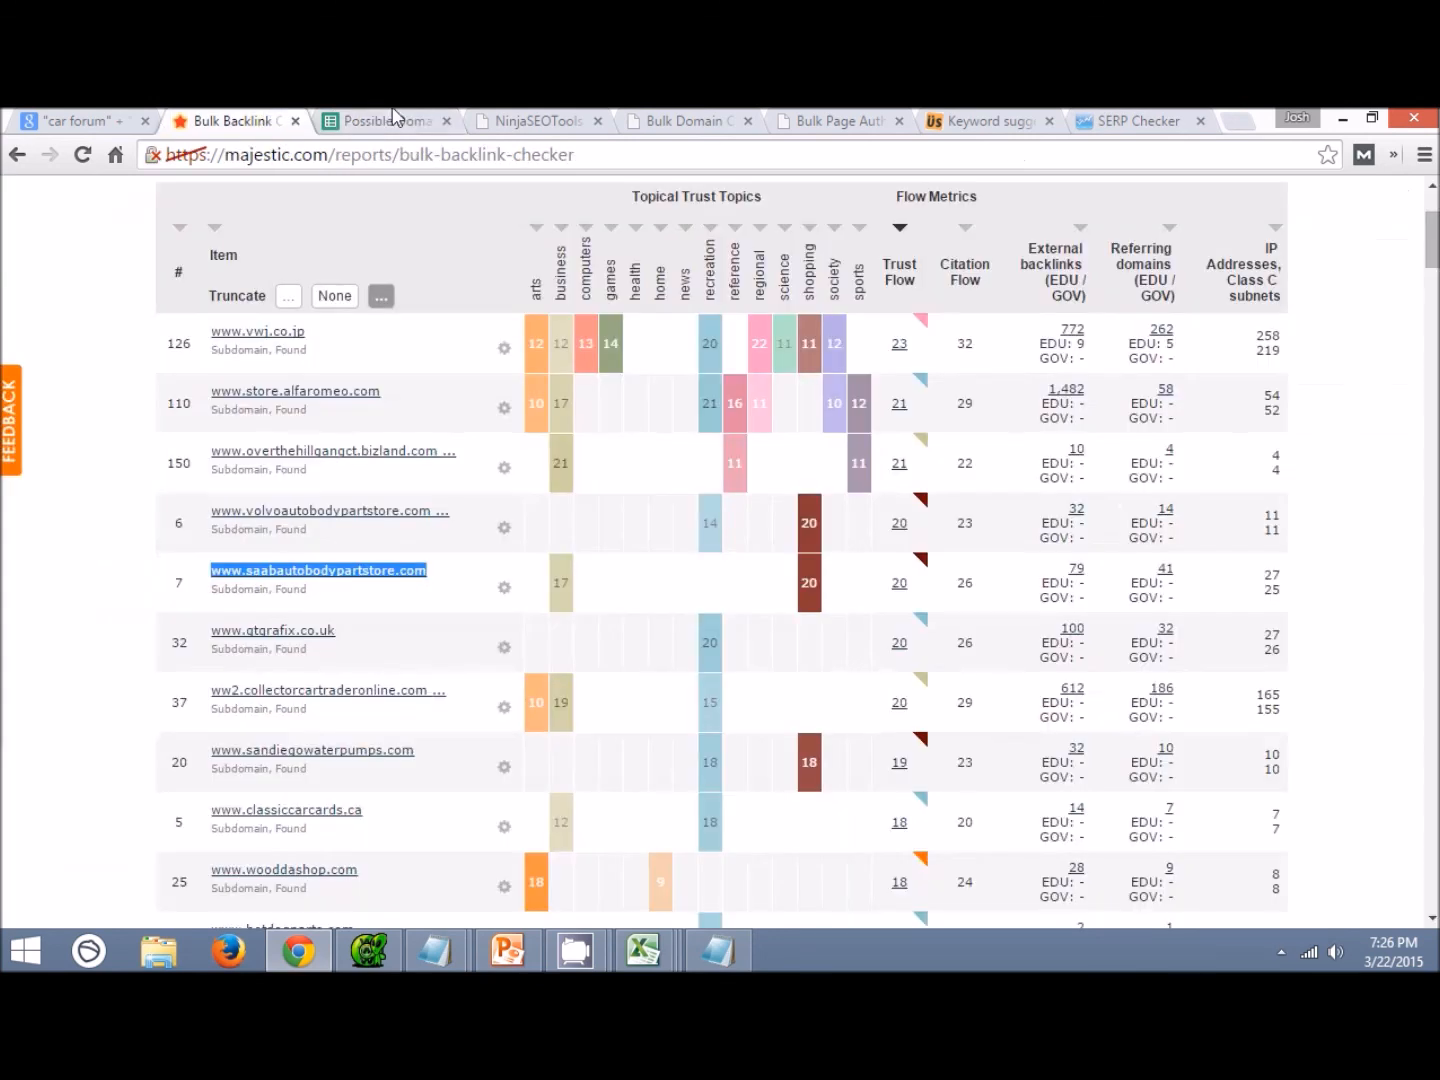
click(391, 121)
text(25)
key(Return)
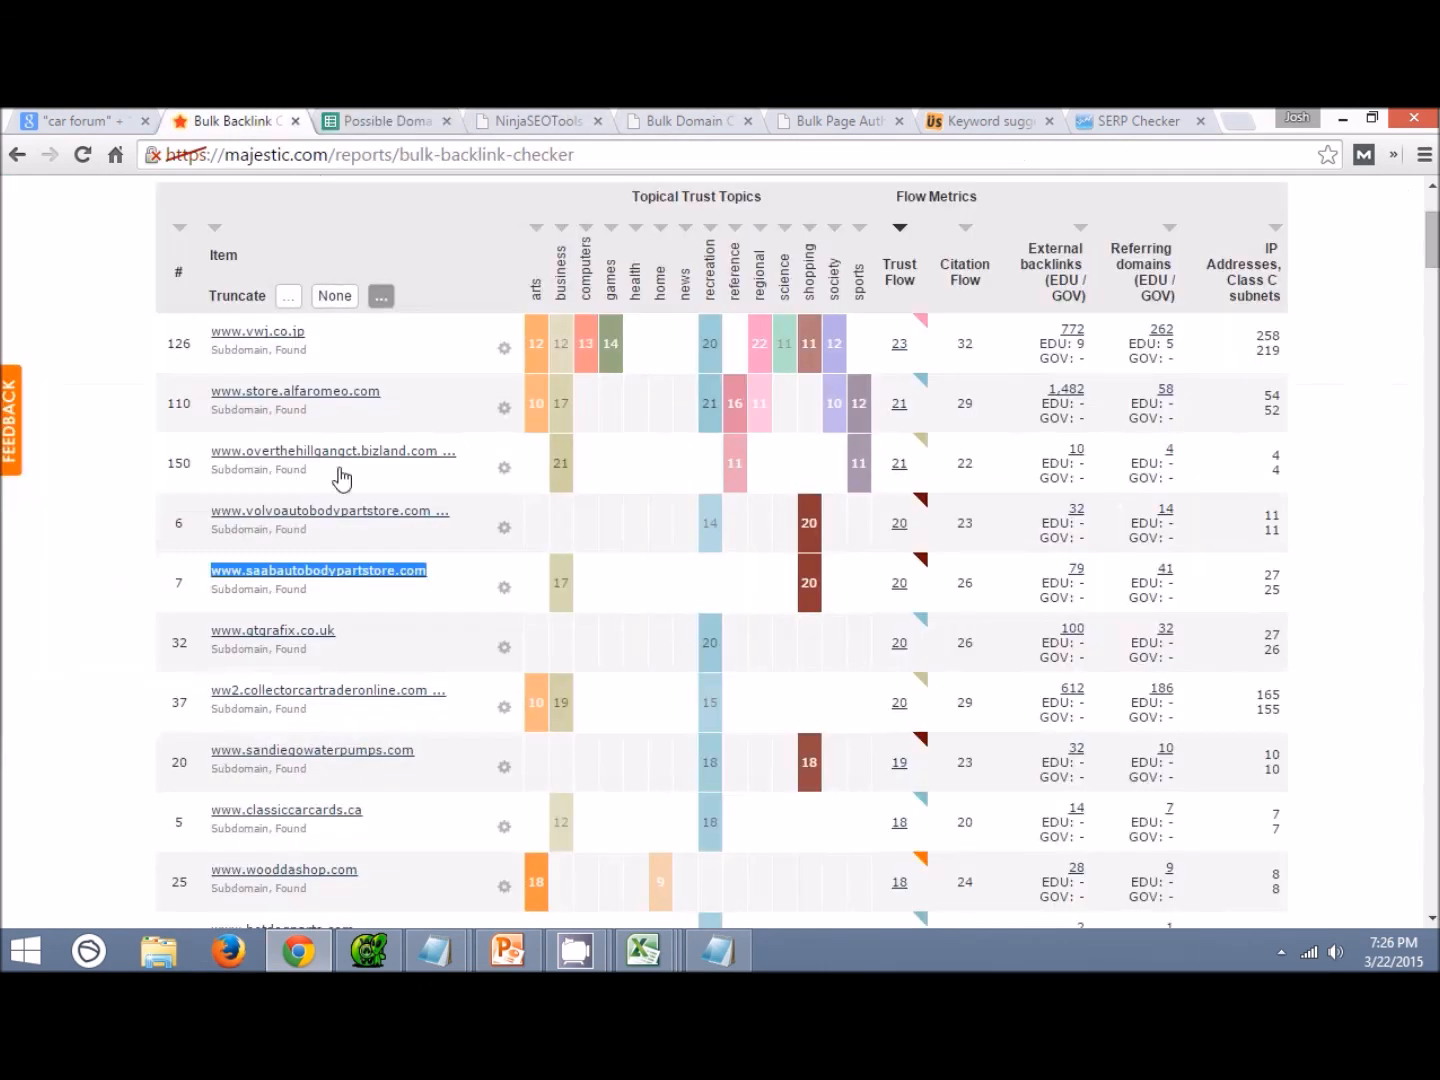
click(250, 120)
scroll(368, 577, down, 1)
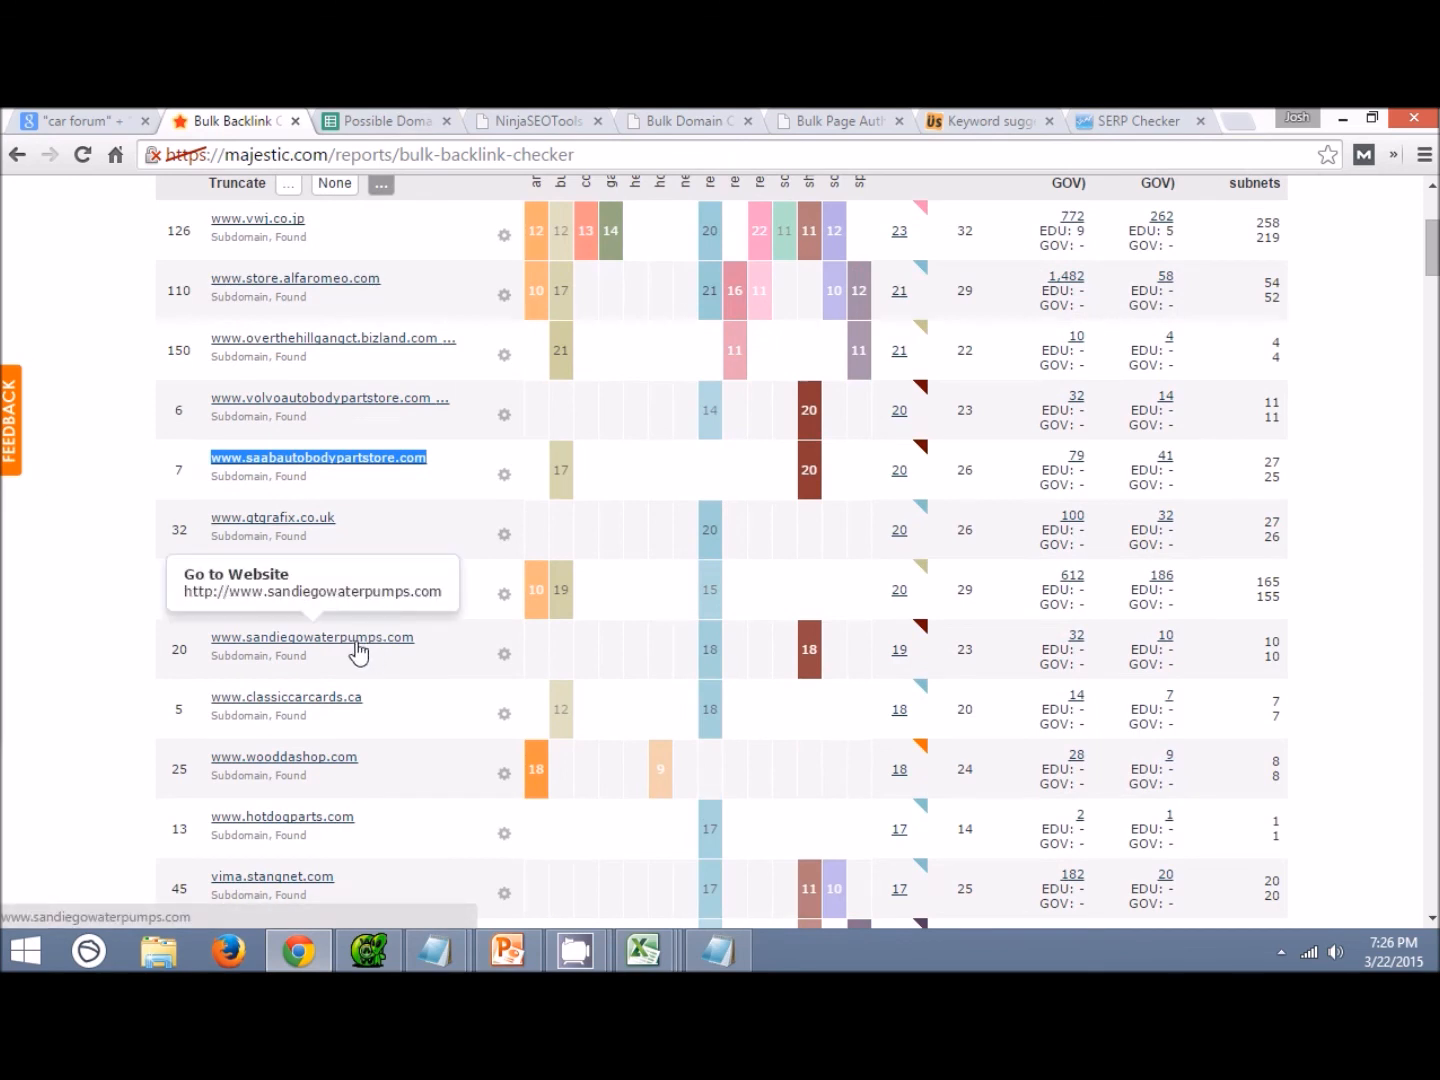
drag(427, 650, 212, 641)
key(ctrl+c)
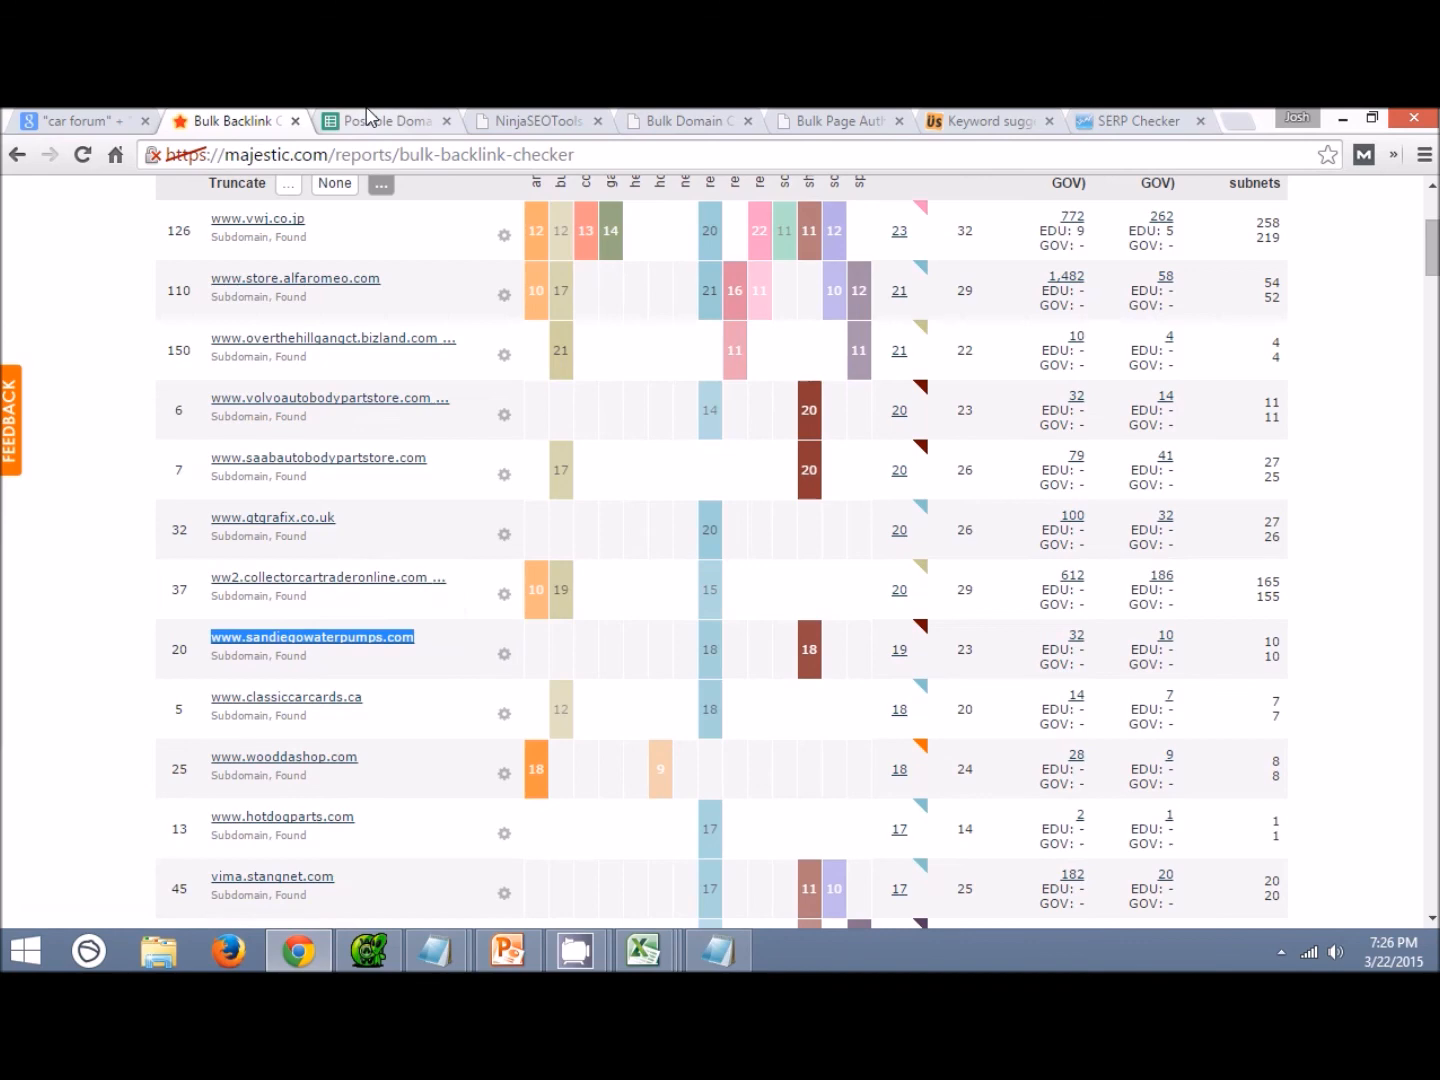
click(346, 120)
key(ctrl+v)
key(Tab)
text(19)
key(Tab)
text(23)
key(Tab)
text(1)
key(Return)
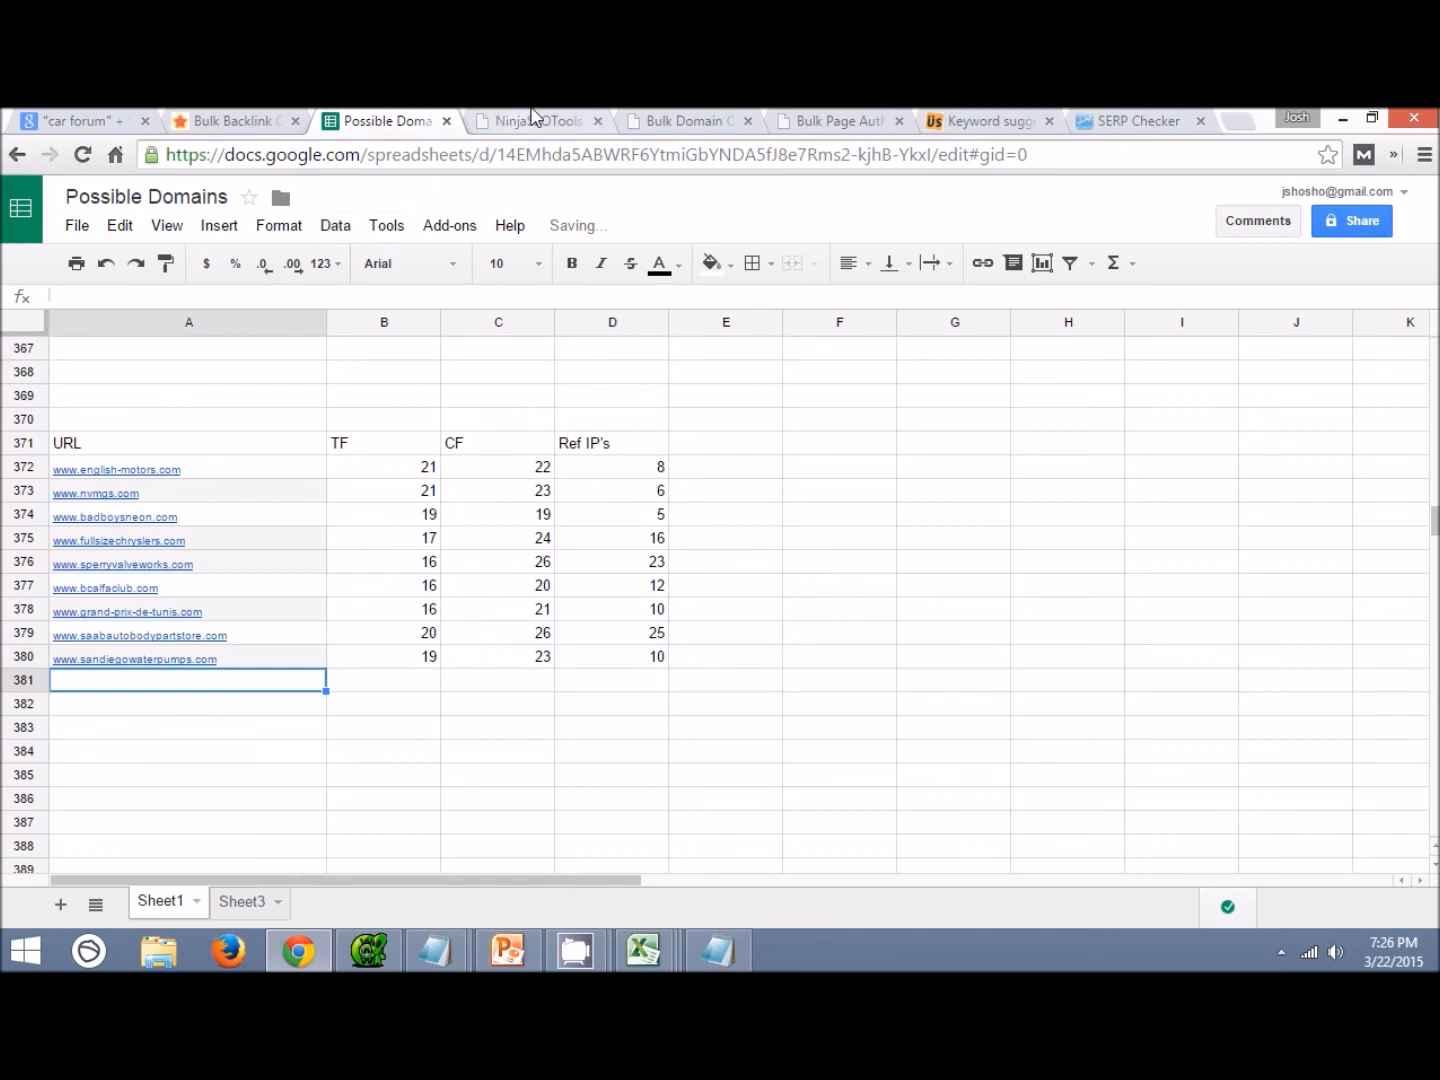
click(258, 121)
scroll(355, 481, down, 2)
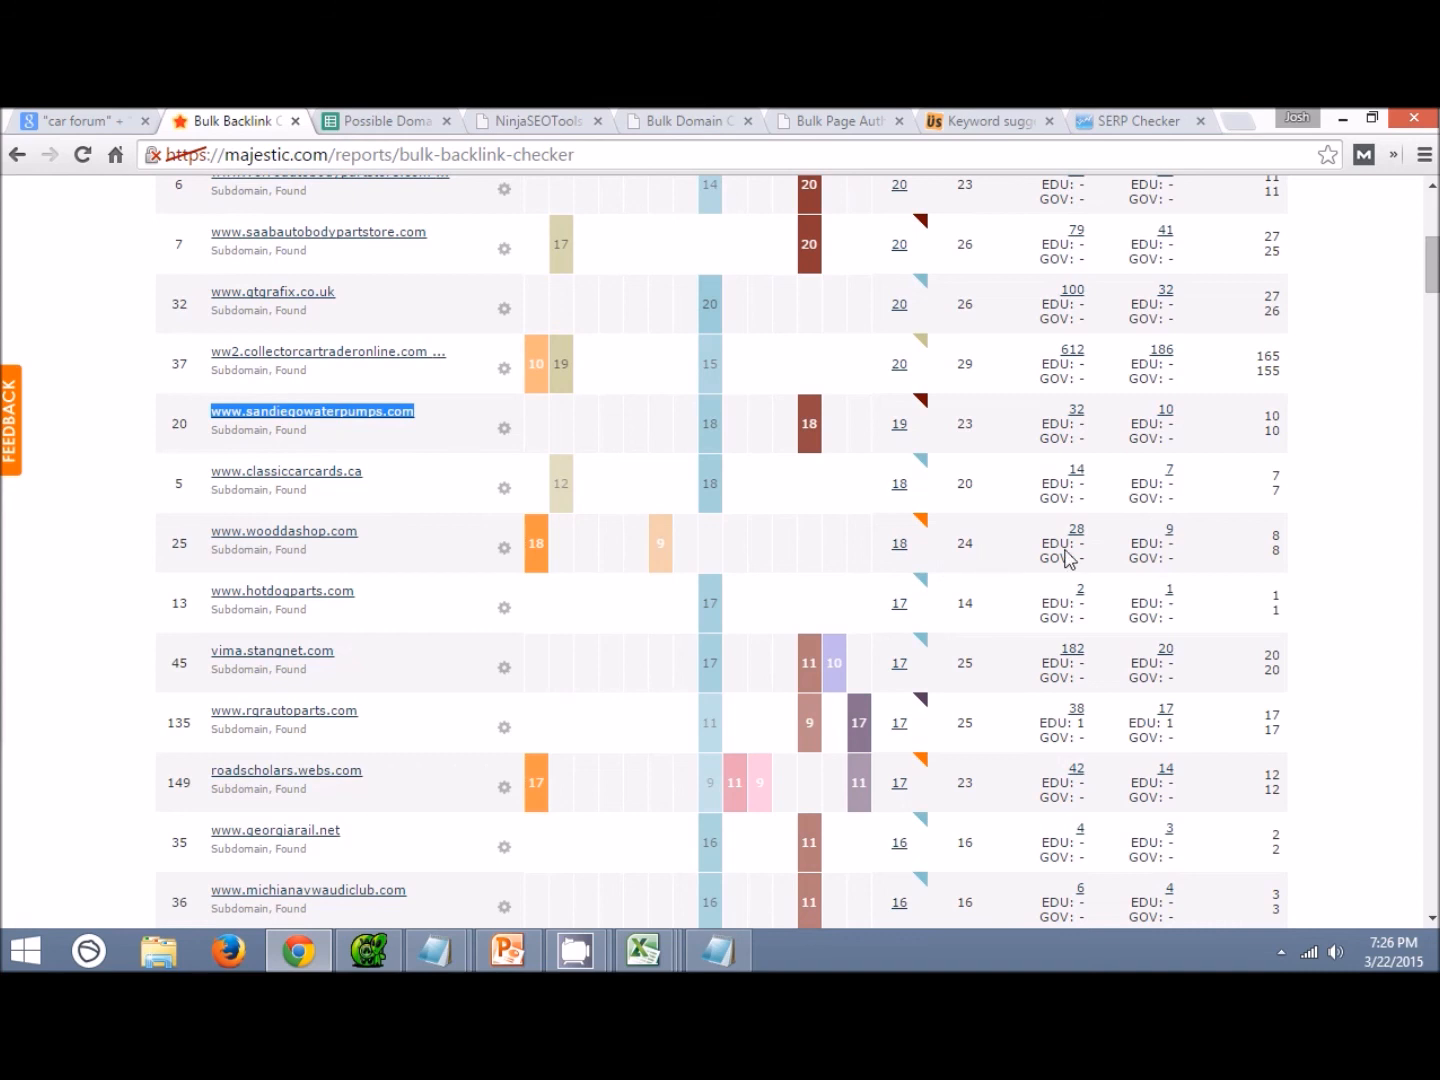
drag(1280, 548, 1315, 544)
click(1316, 545)
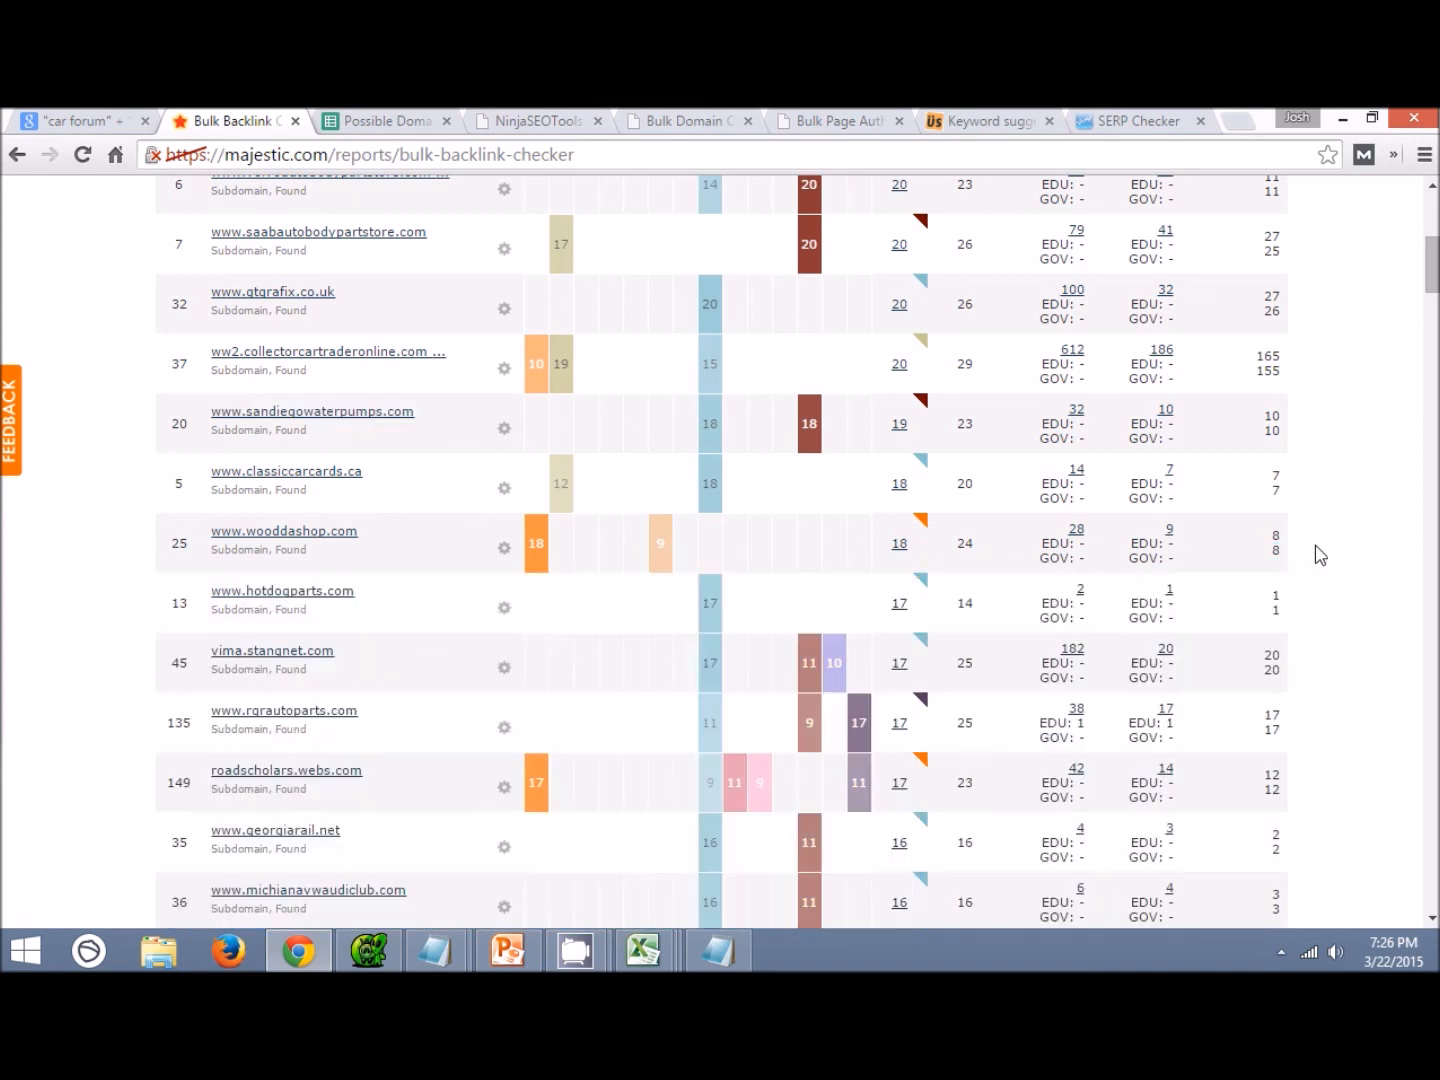
drag(362, 537, 216, 535)
key(ctrl+c)
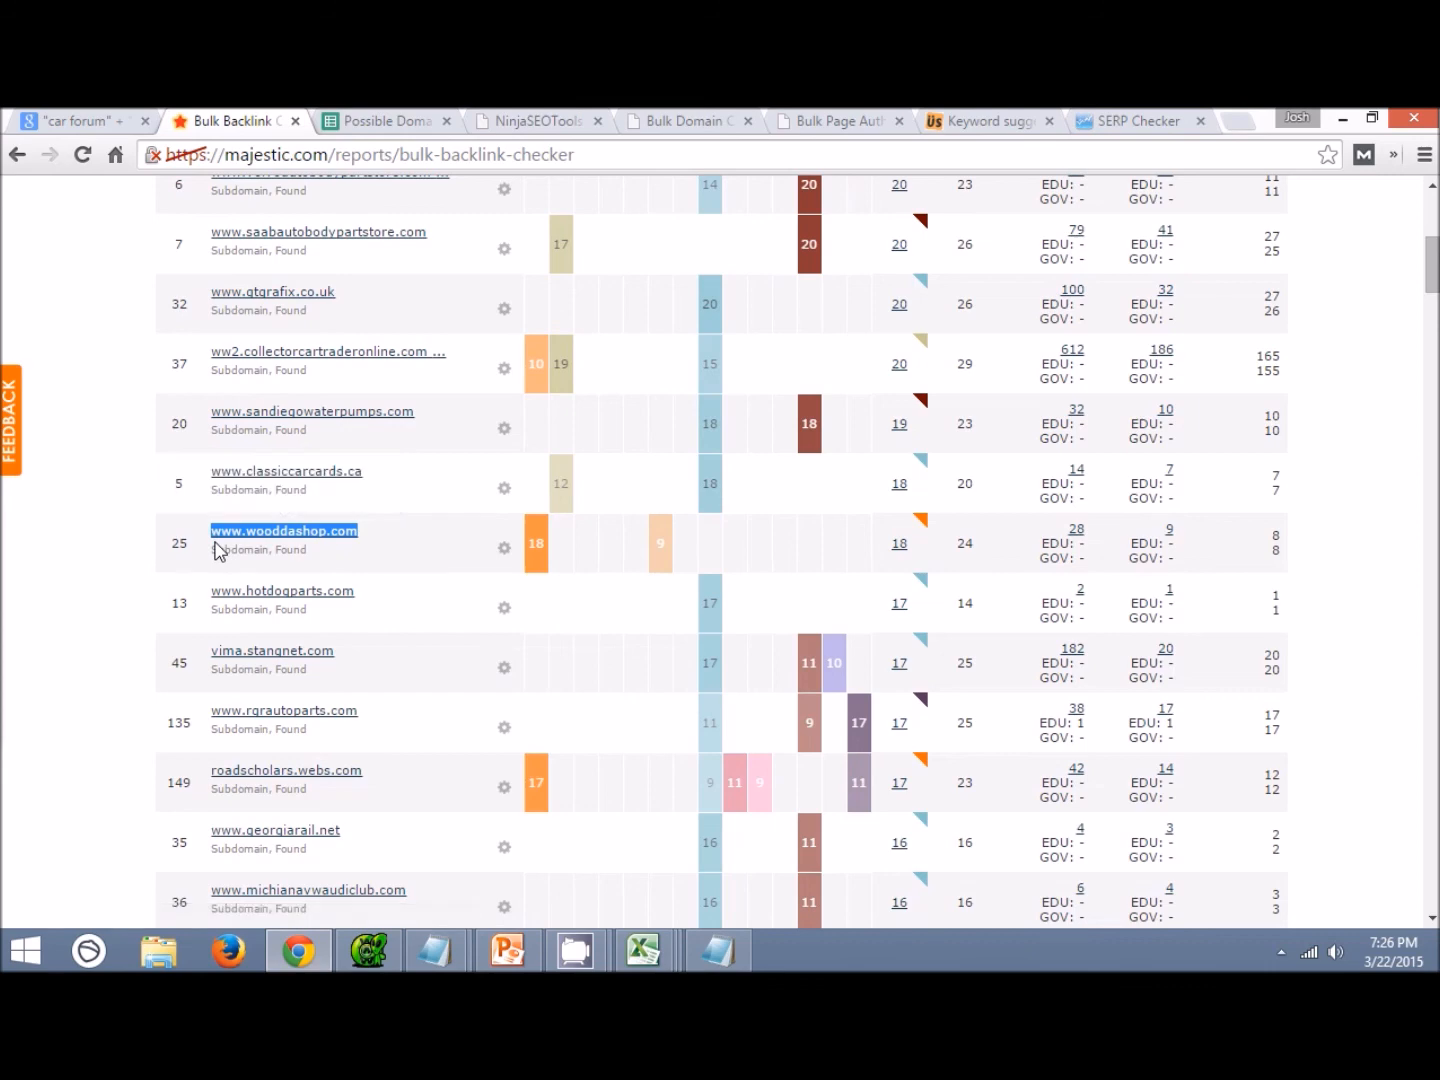
click(390, 121)
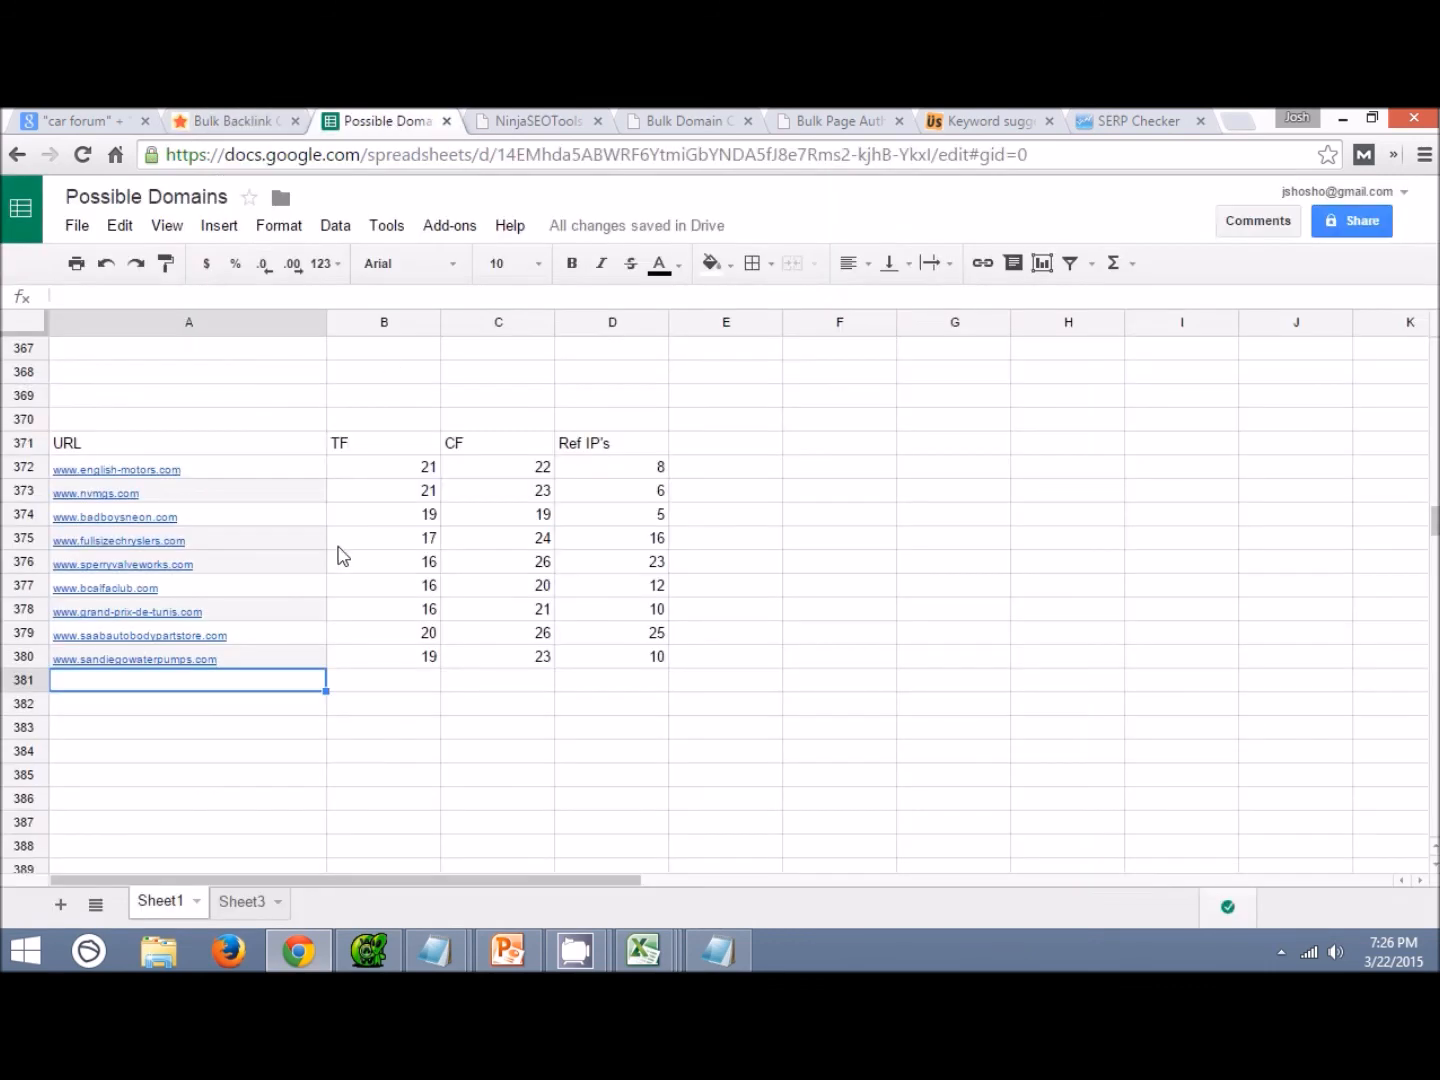
key(ctrl+v)
key(Tab)
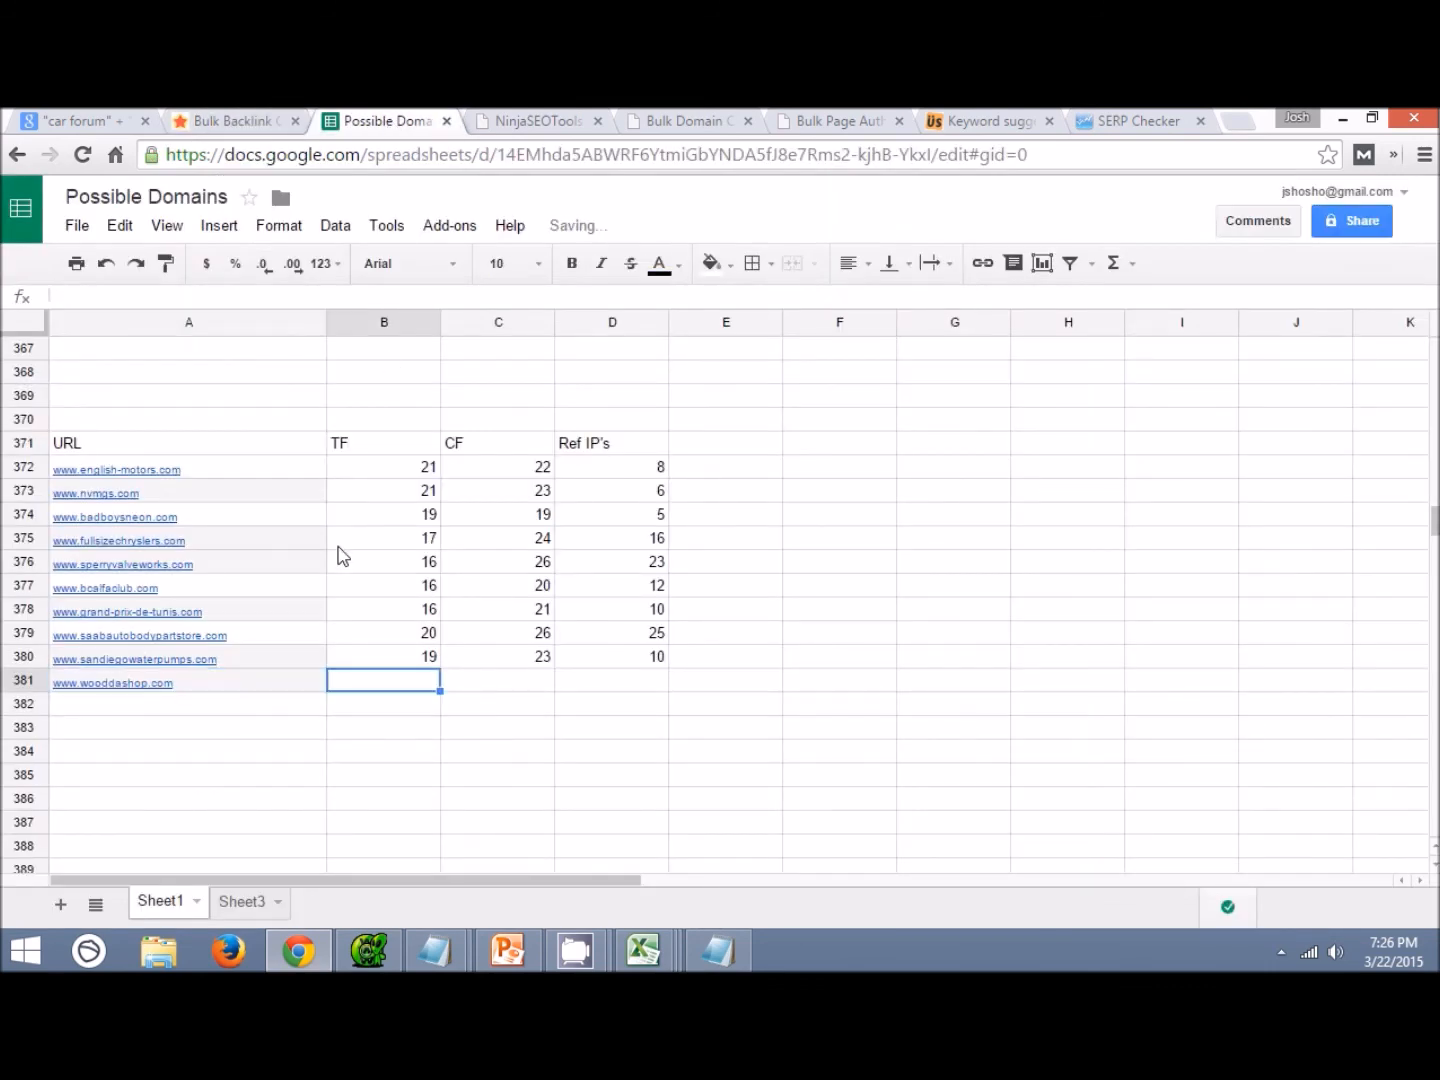
click(276, 119)
click(423, 118)
text(18)
key(Tab)
text(24)
key(Tab)
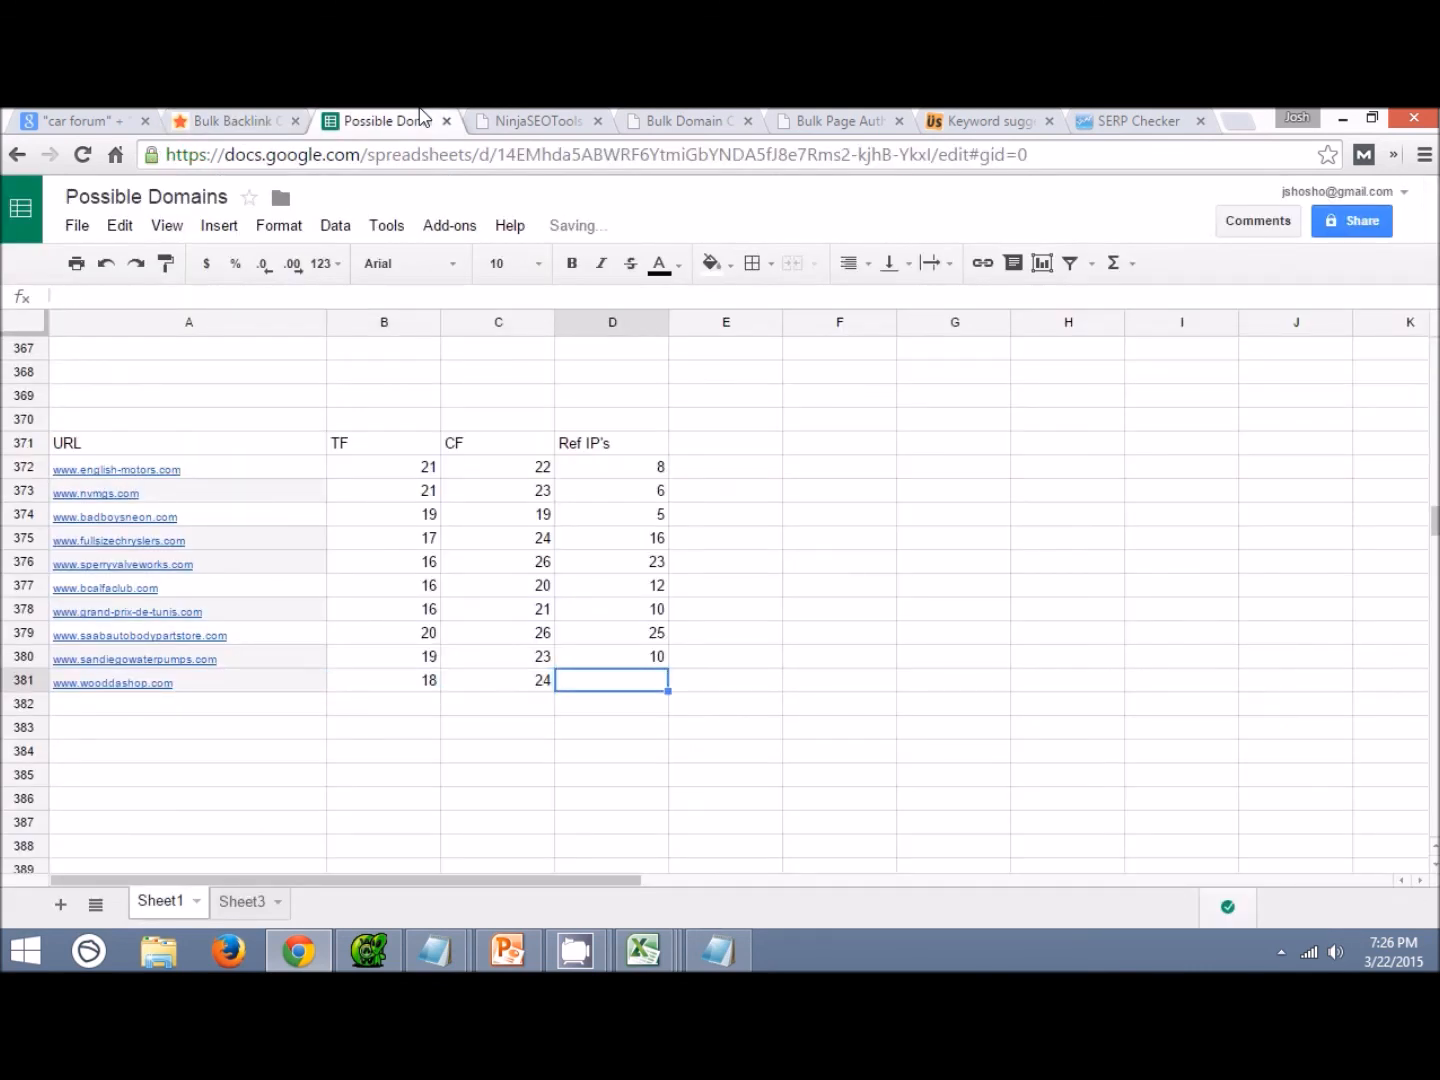
text(8)
key(Return)
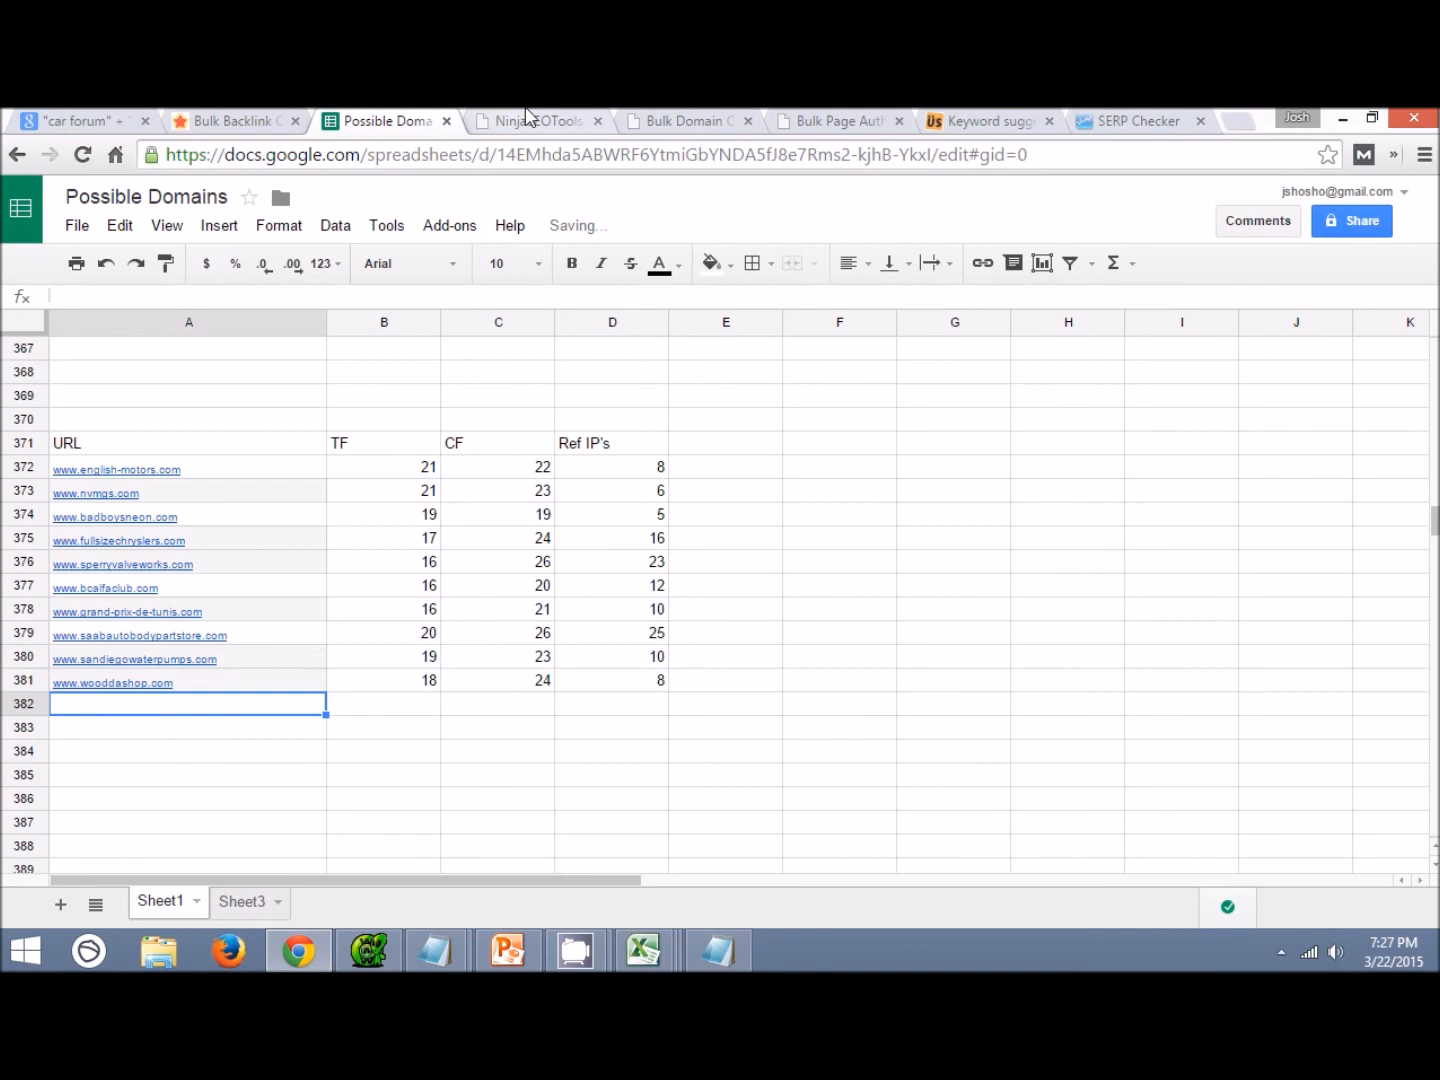
click(257, 118)
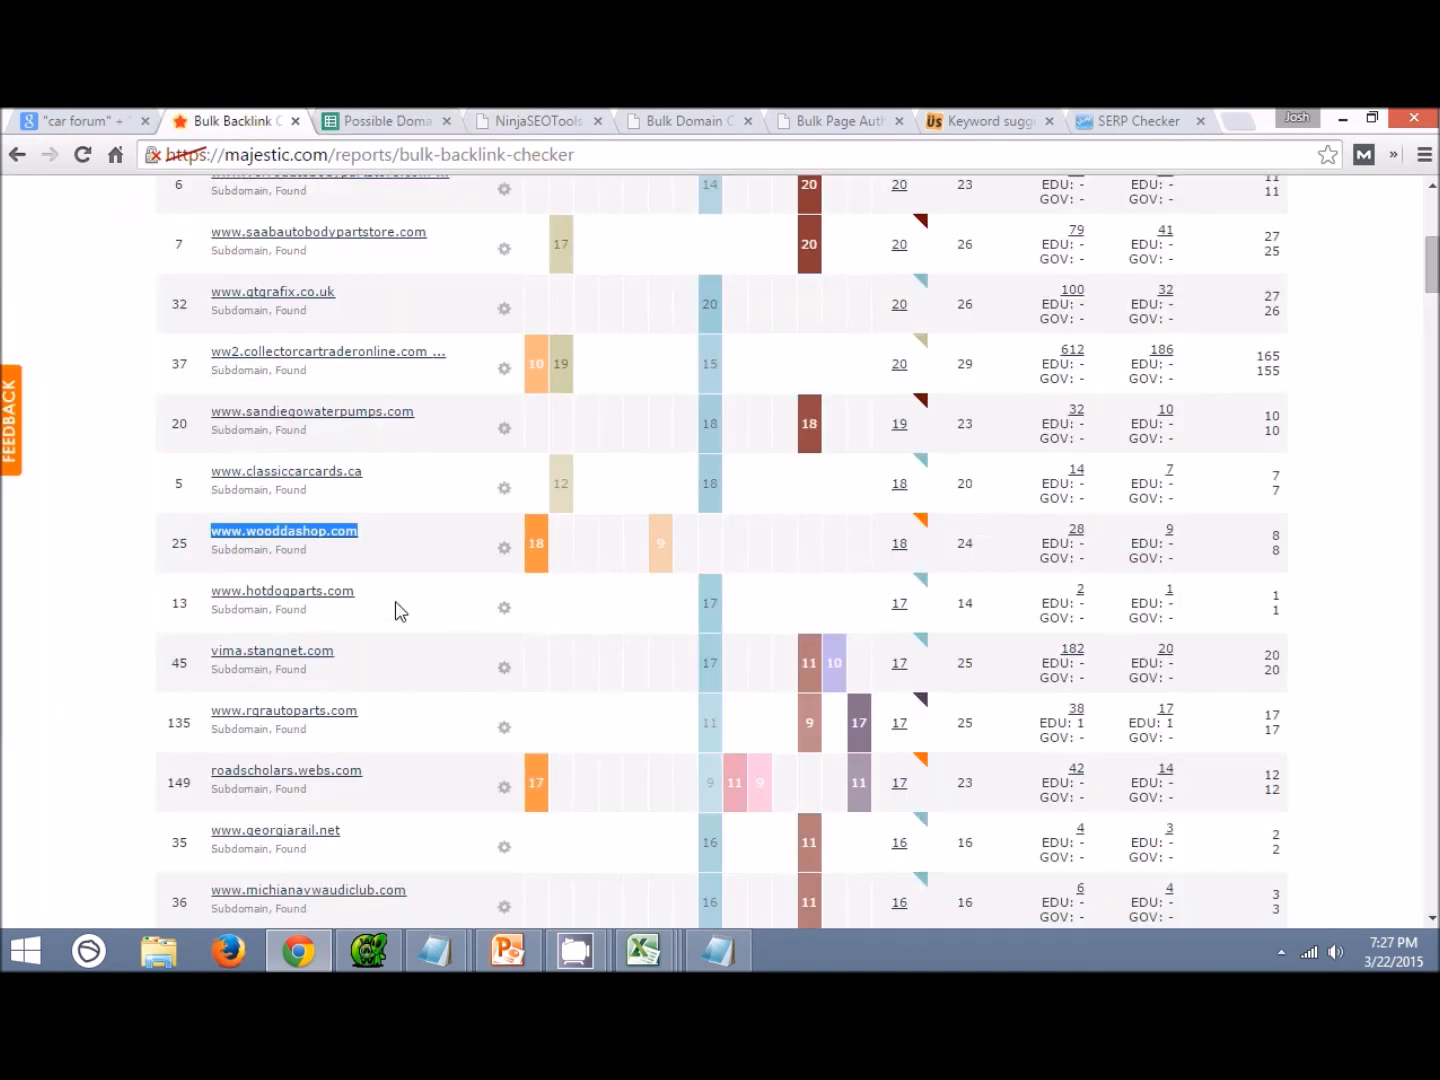
drag(365, 714, 218, 725)
key(ctrl+c)
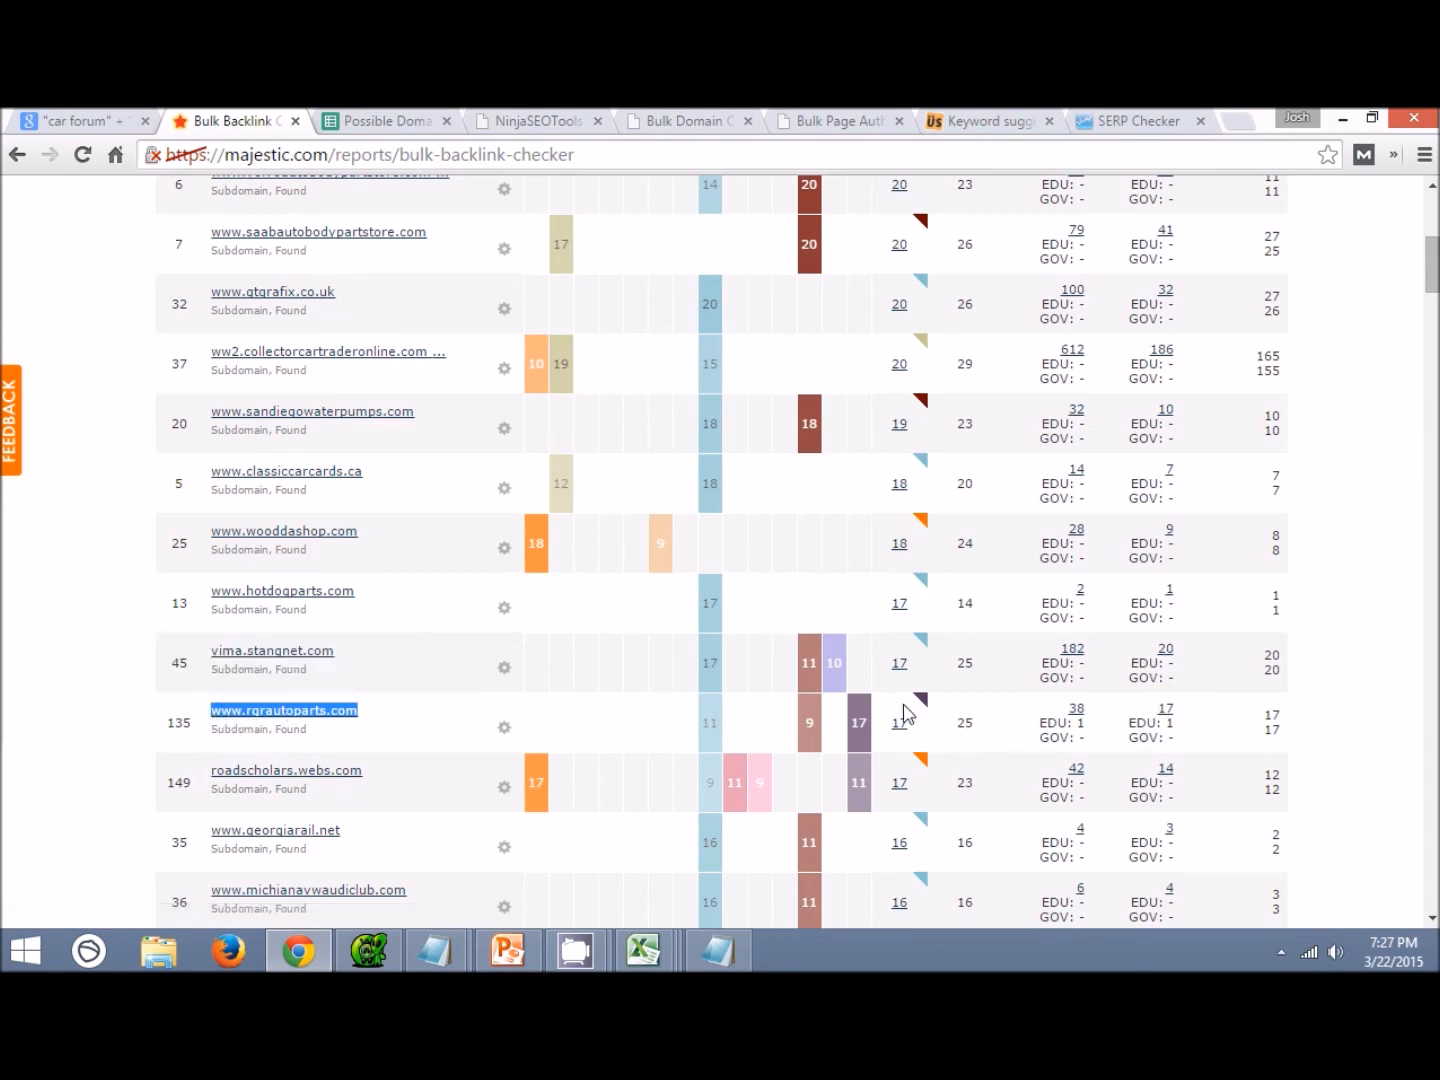
click(373, 120)
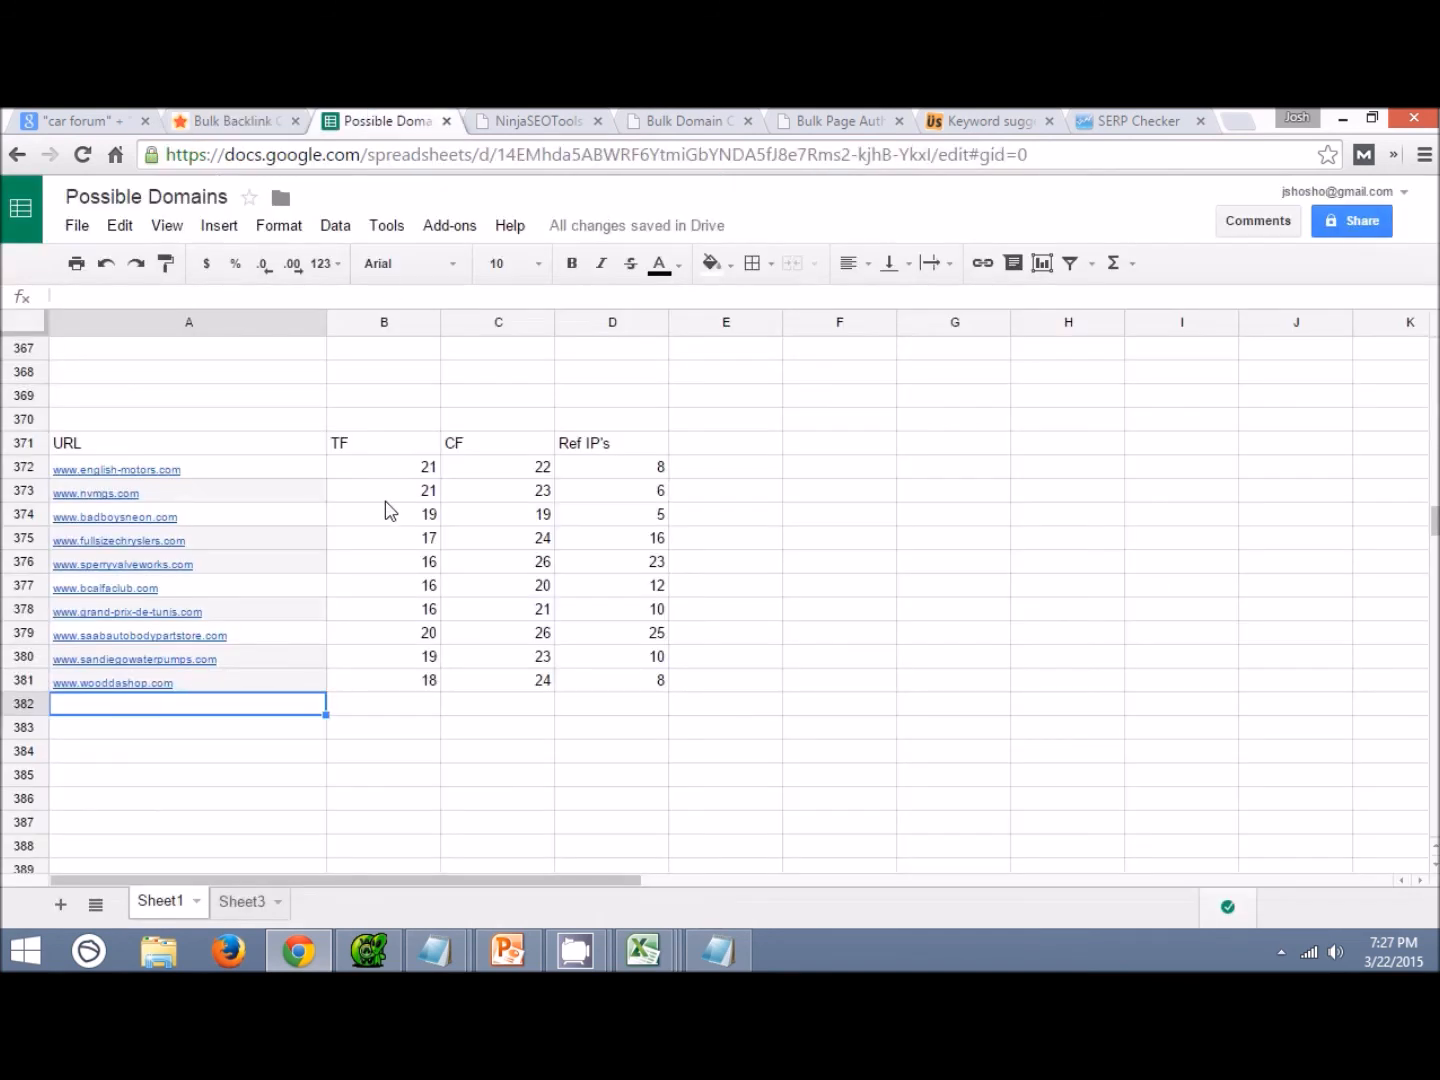
key(ctrl+v)
key(Tab)
text(17)
key(Tab)
text(25)
key(Tab)
text(17)
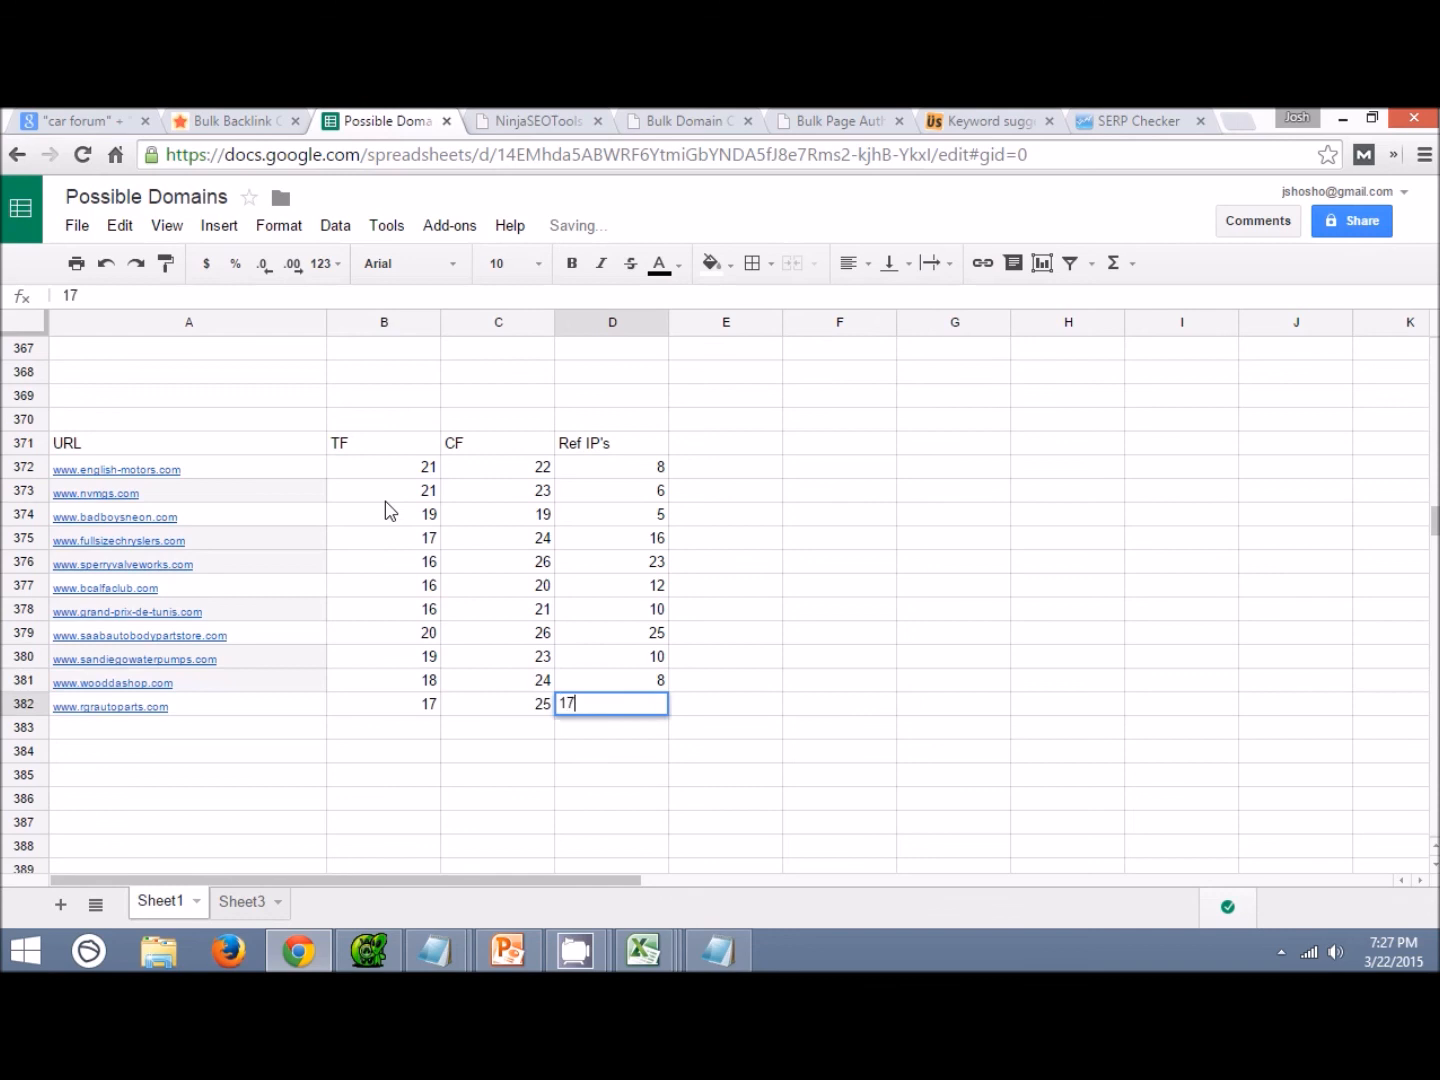
key(Return)
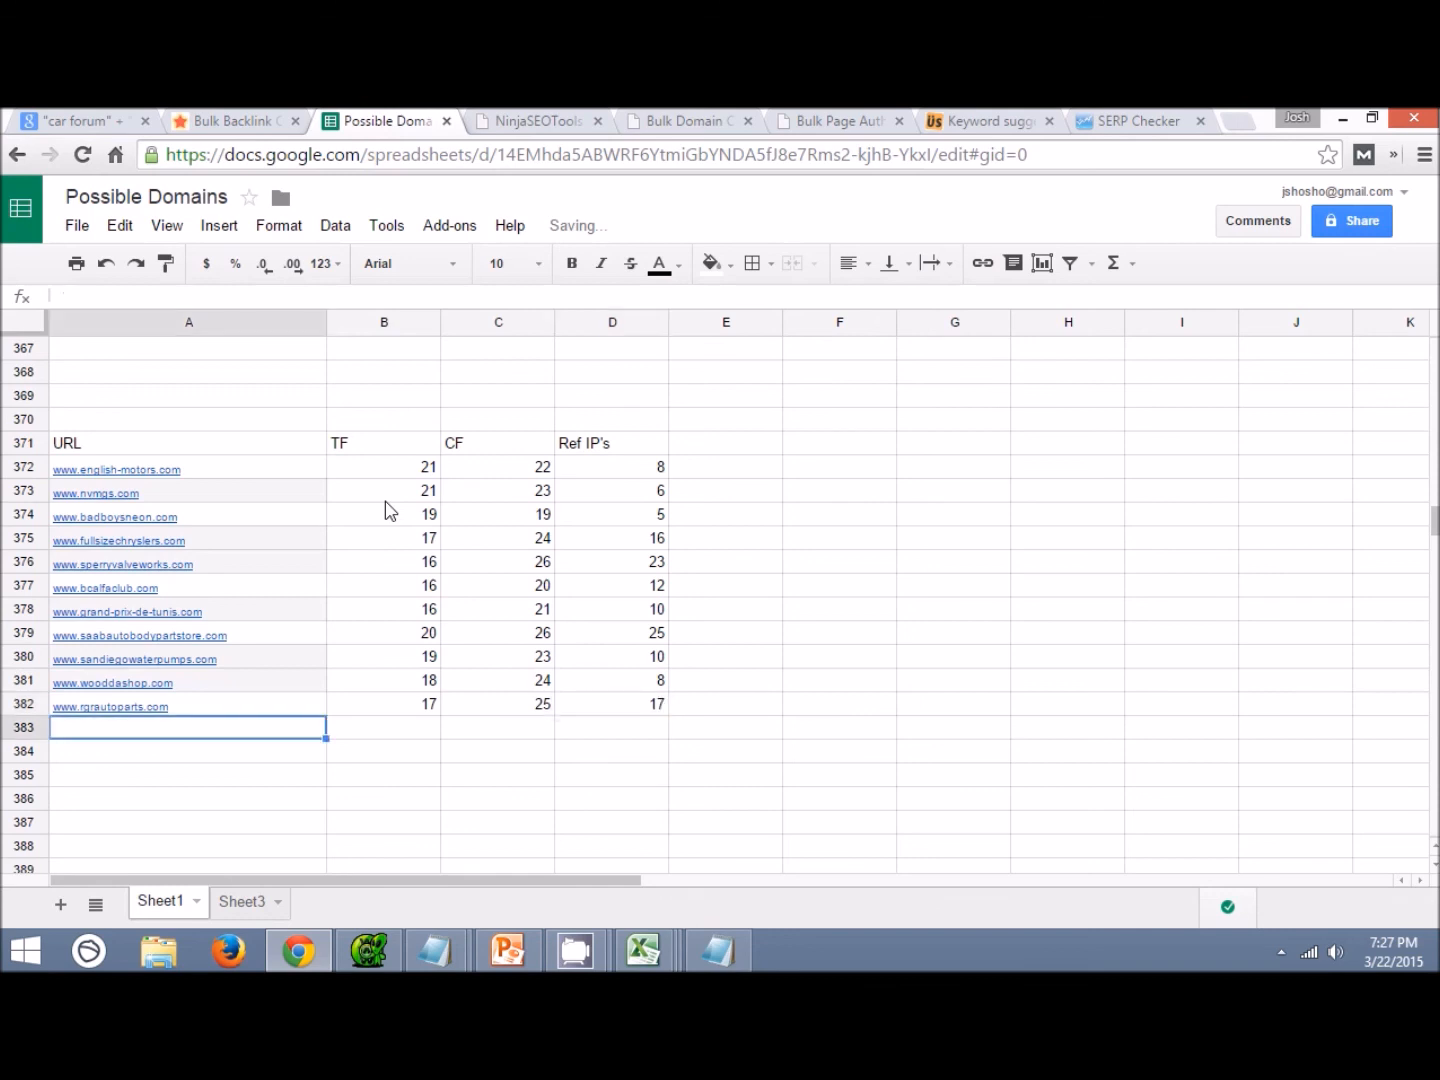
click(252, 120)
scroll(339, 445, down, 3)
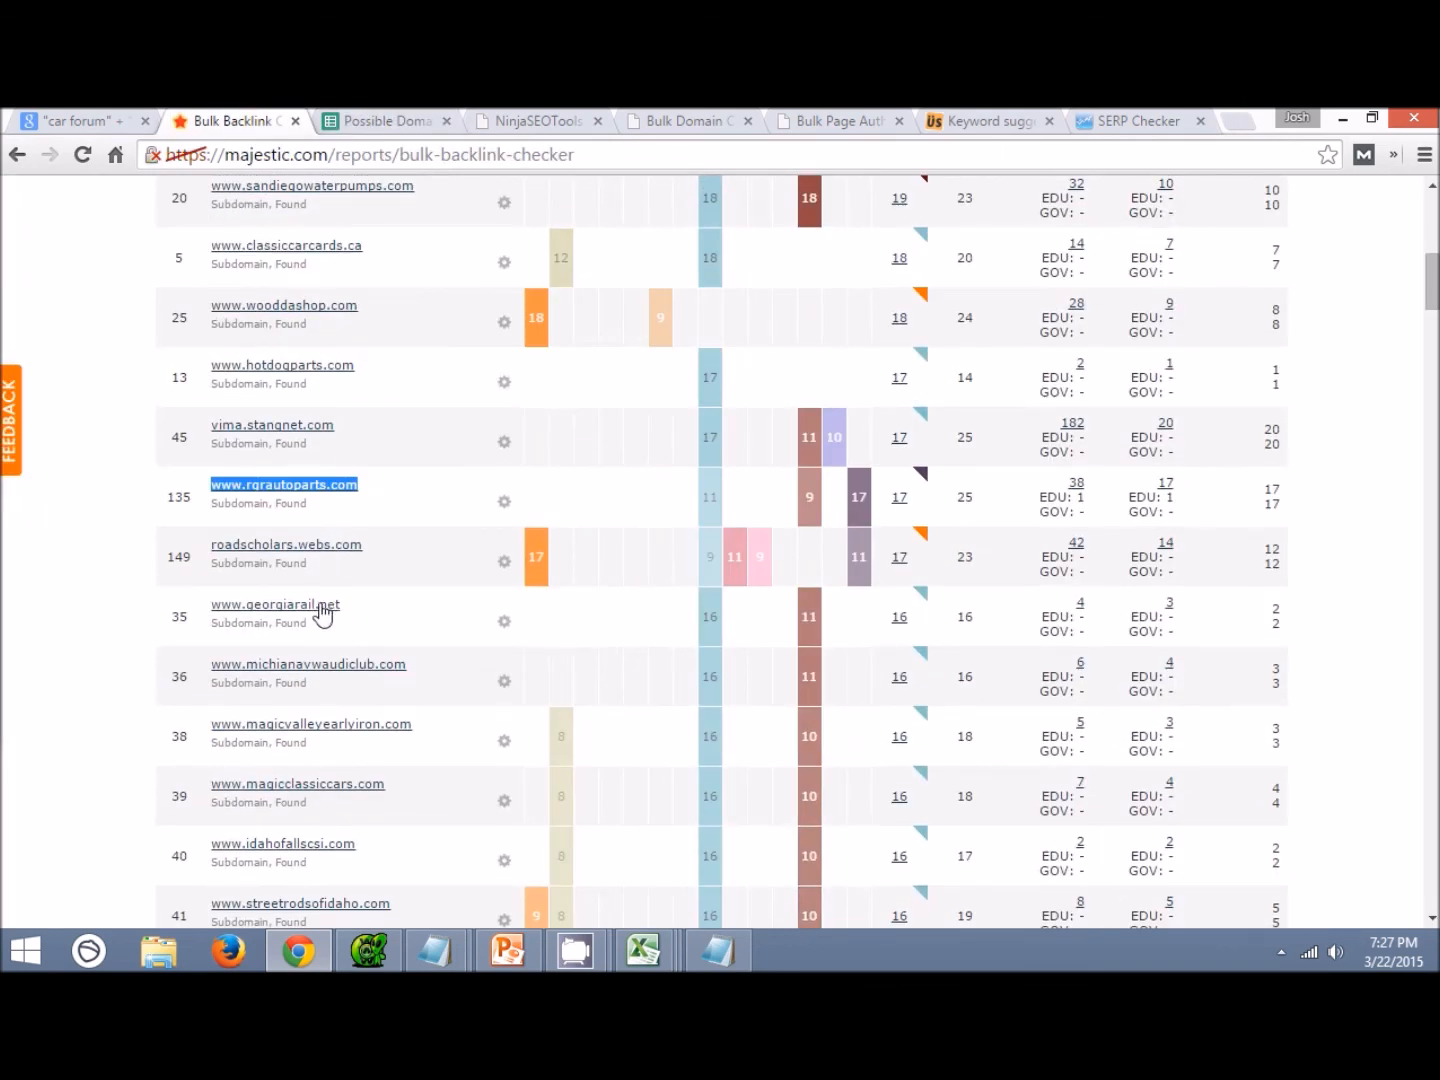
scroll(319, 600, down, 5)
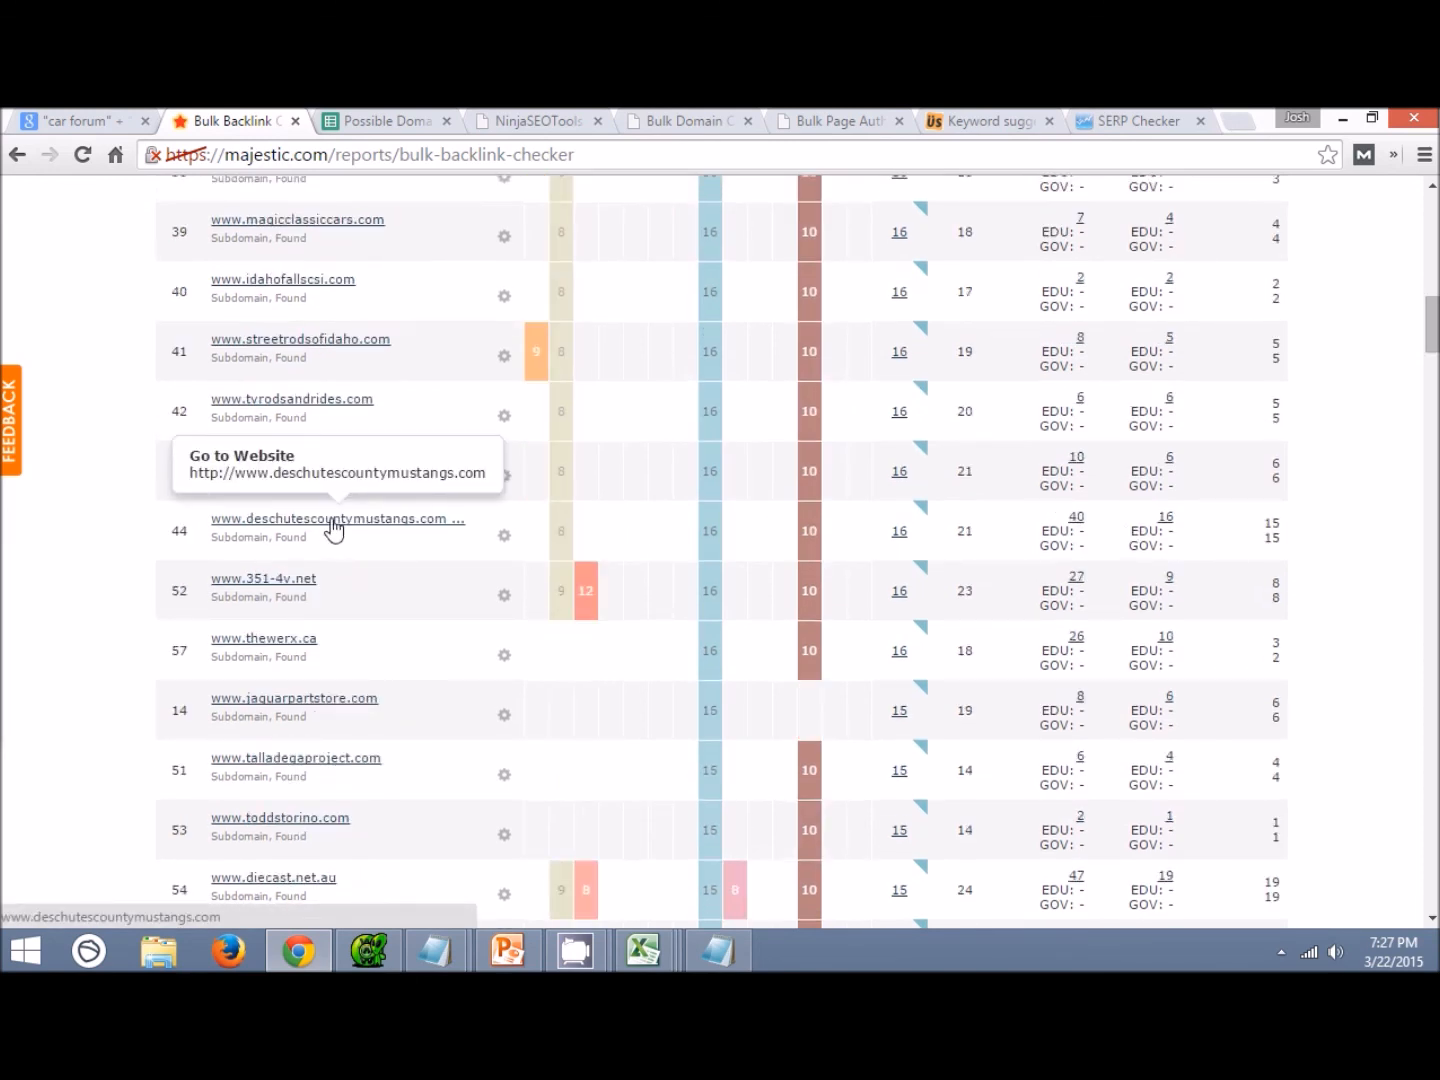
click(505, 536)
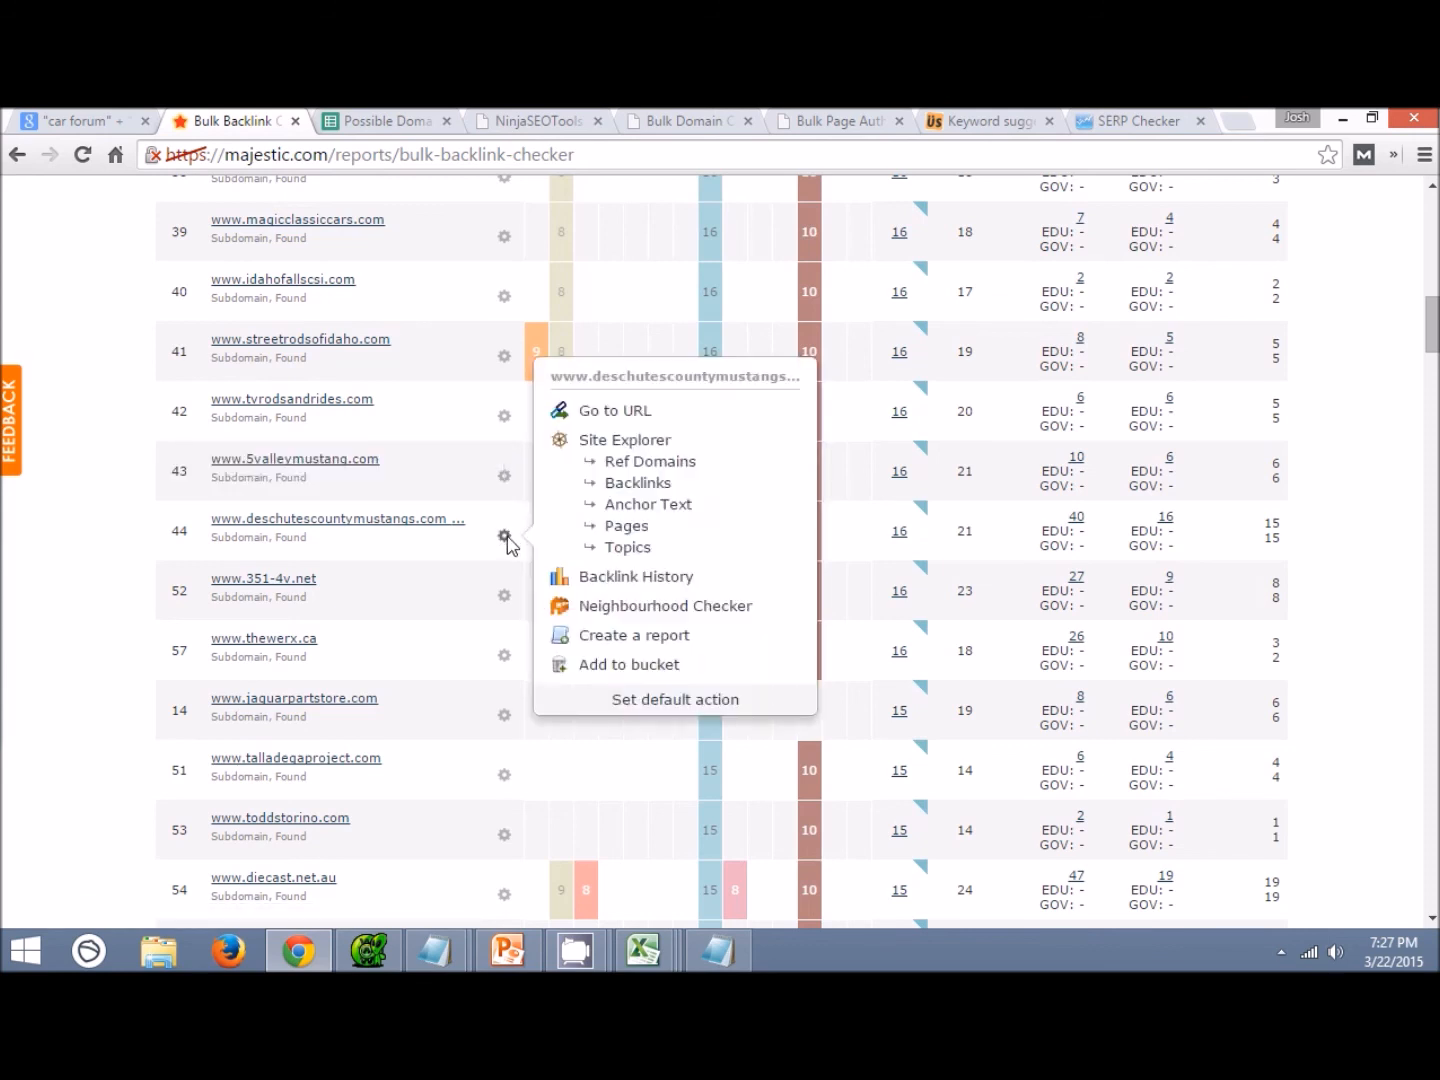
right_click(650, 458)
click(660, 462)
click(358, 121)
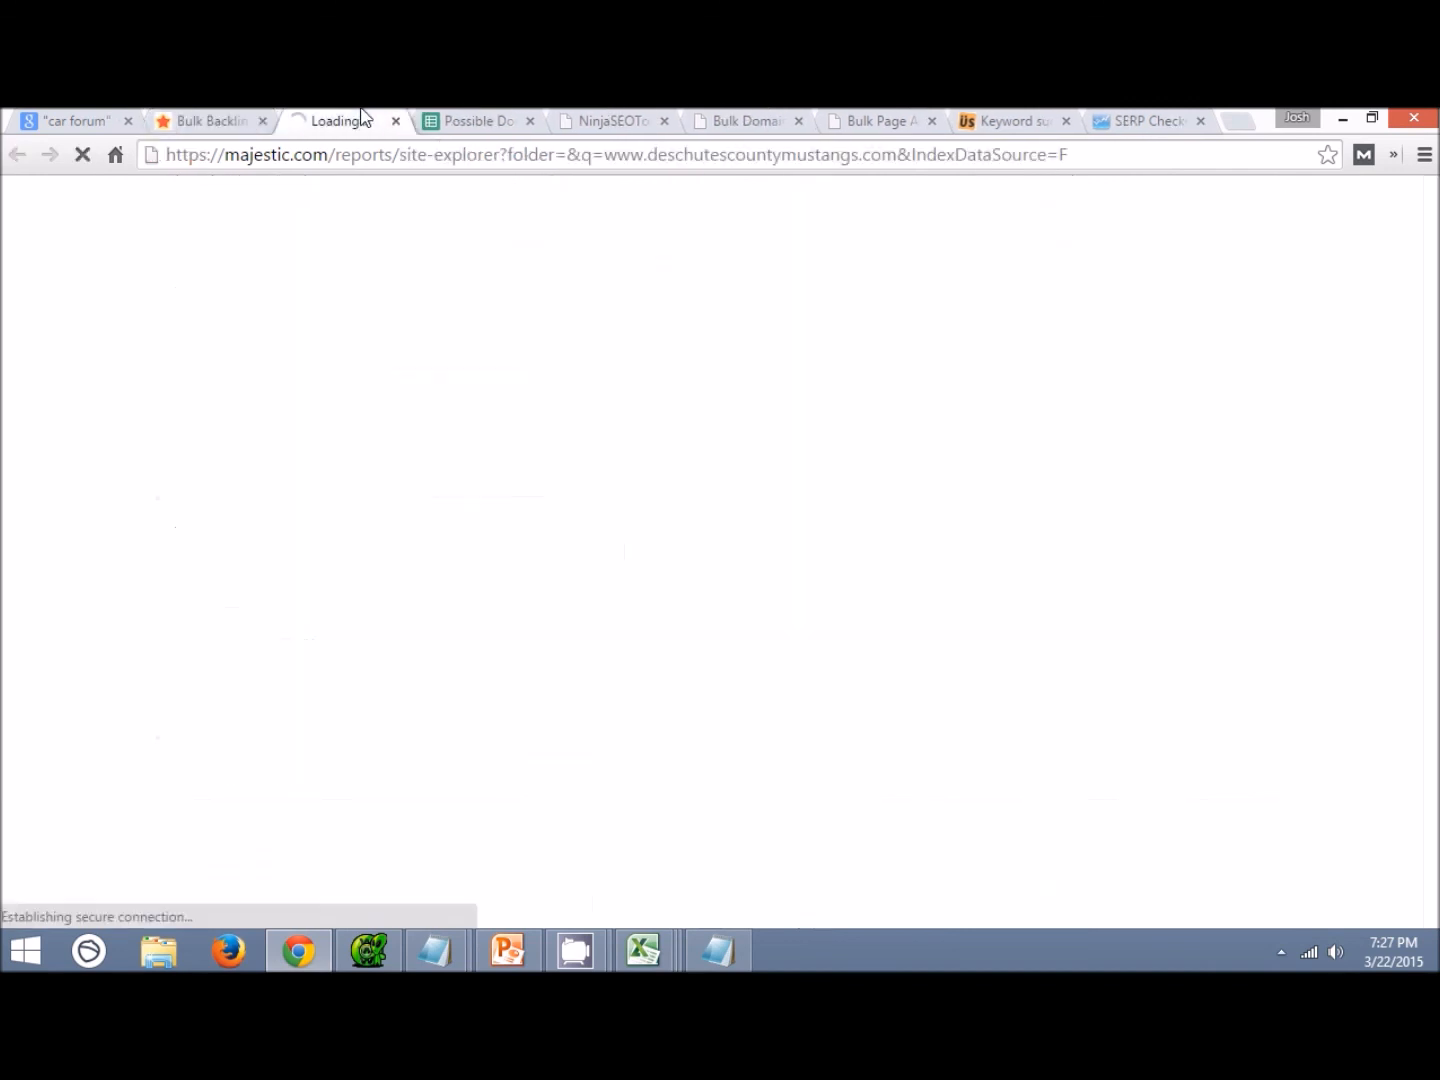
drag(541, 337, 158, 338)
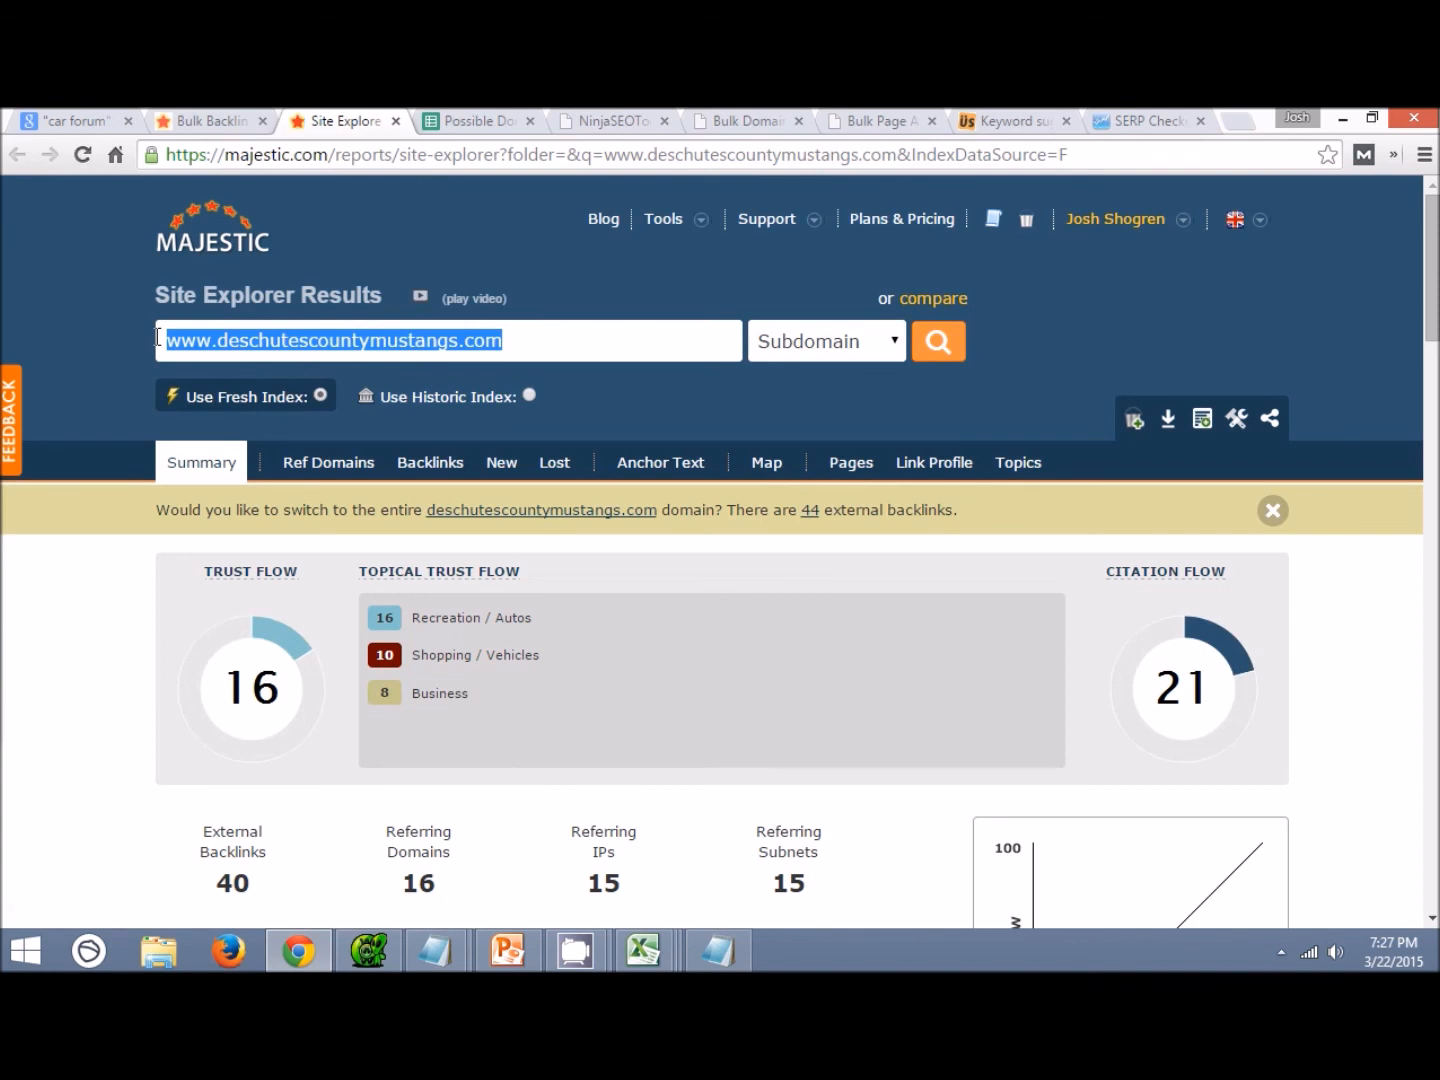
key(ctrl+v)
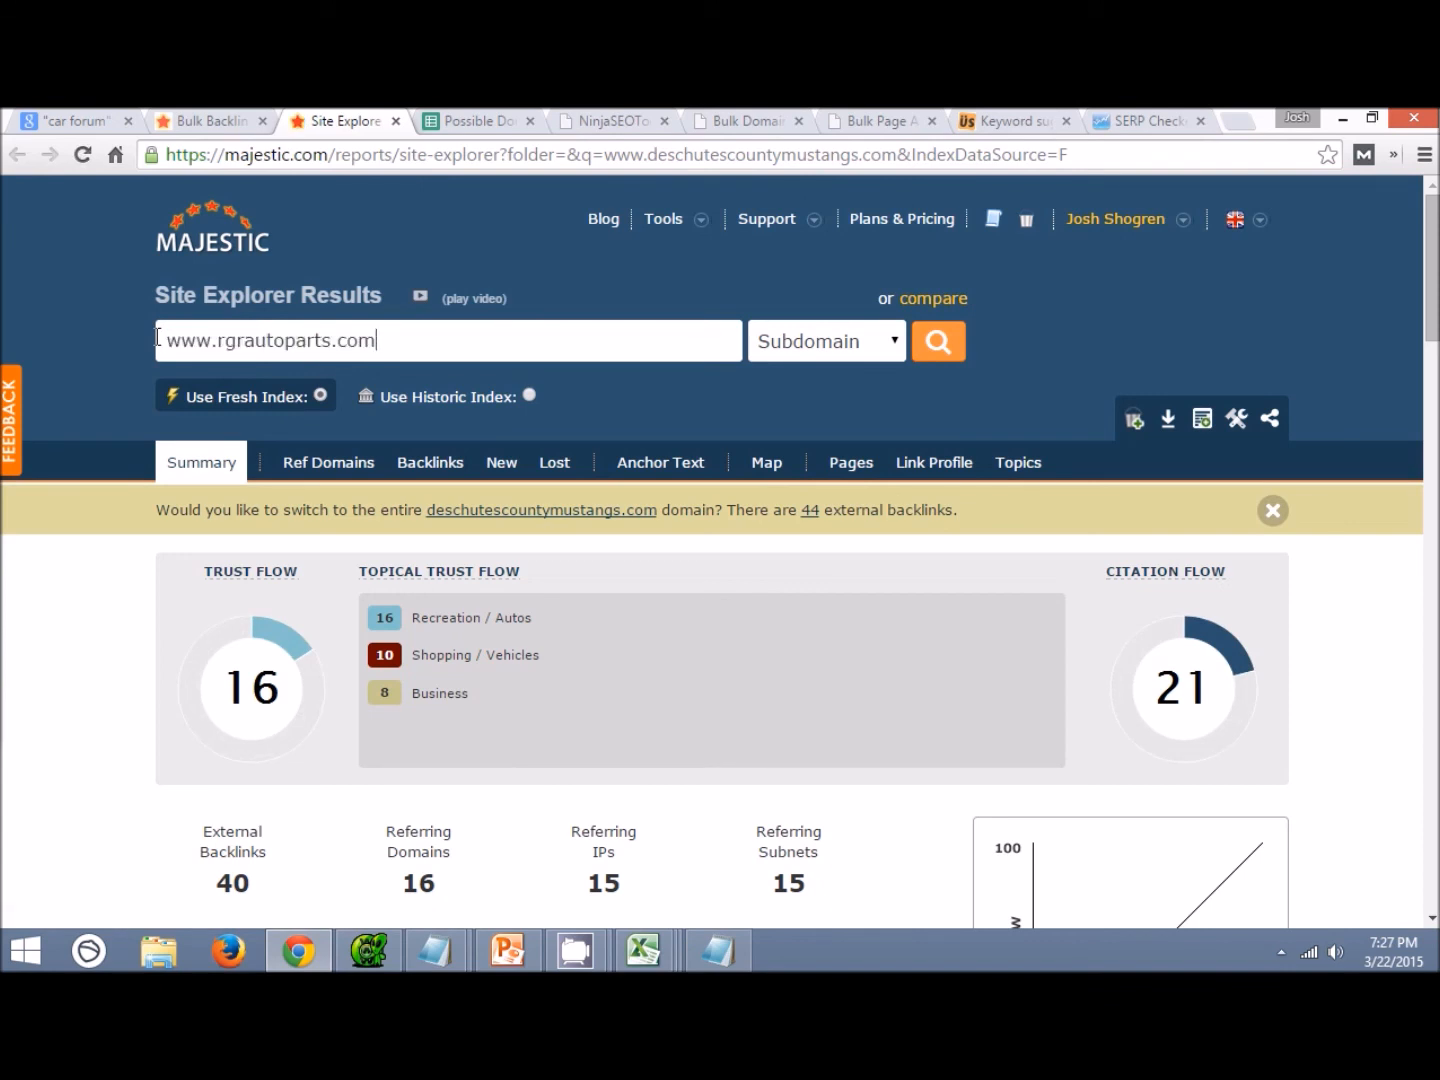
key(ctrl+z)
key(ctrl+c)
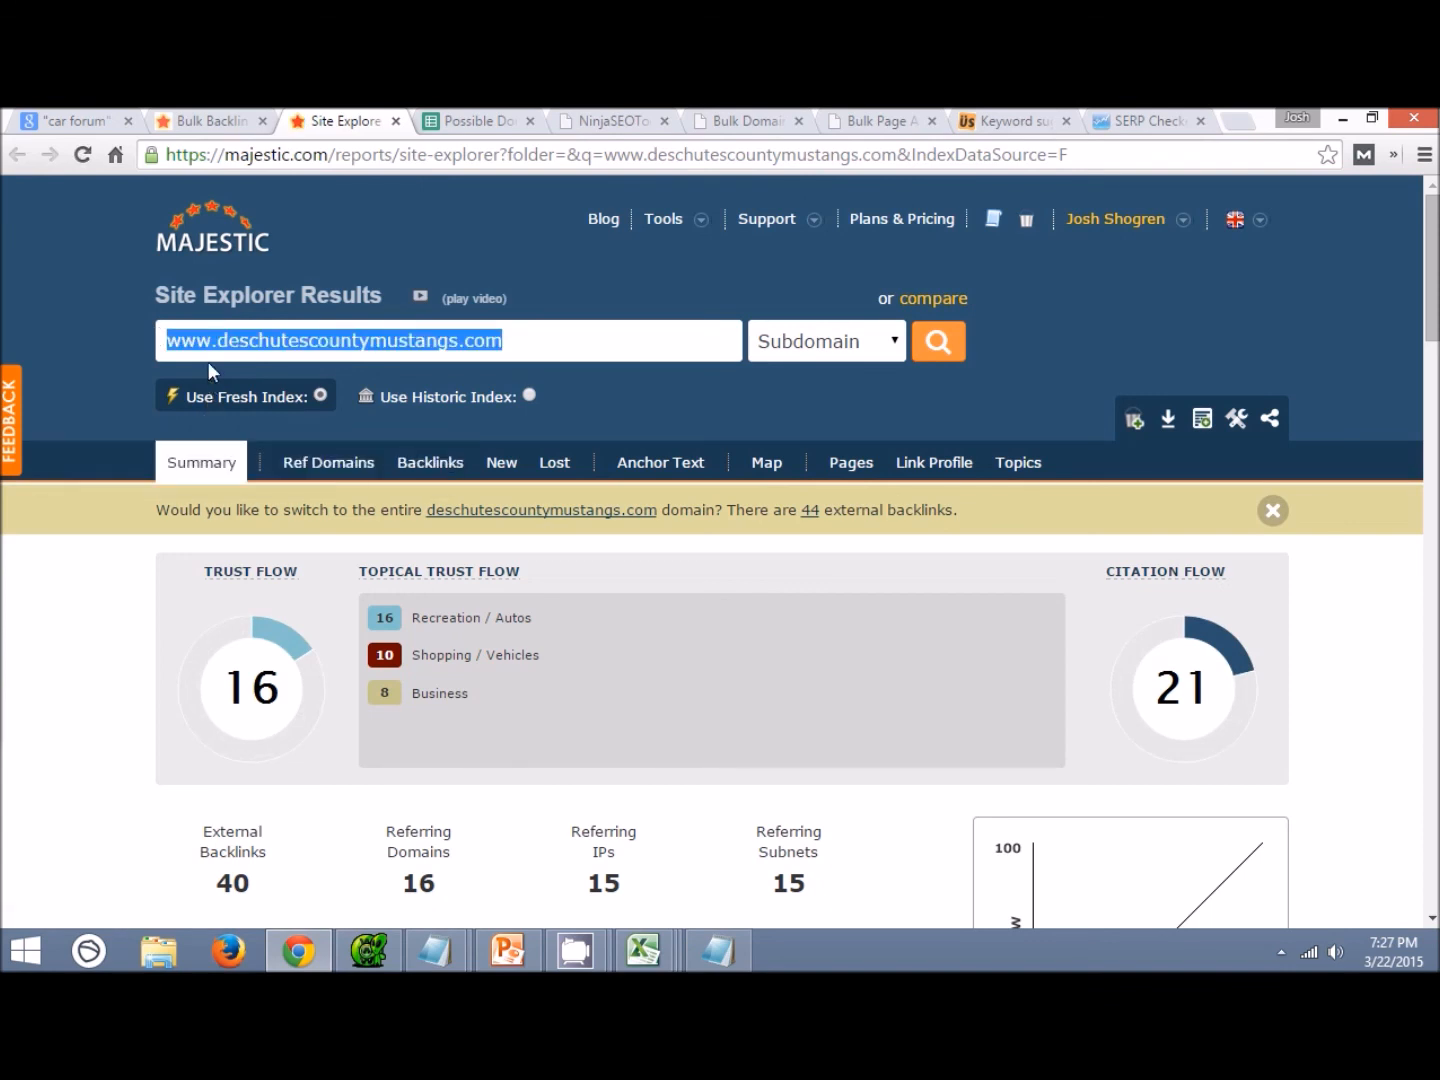
drag(450, 617, 518, 668)
scroll(600, 600, down, 10)
scroll(660, 522, down, 4)
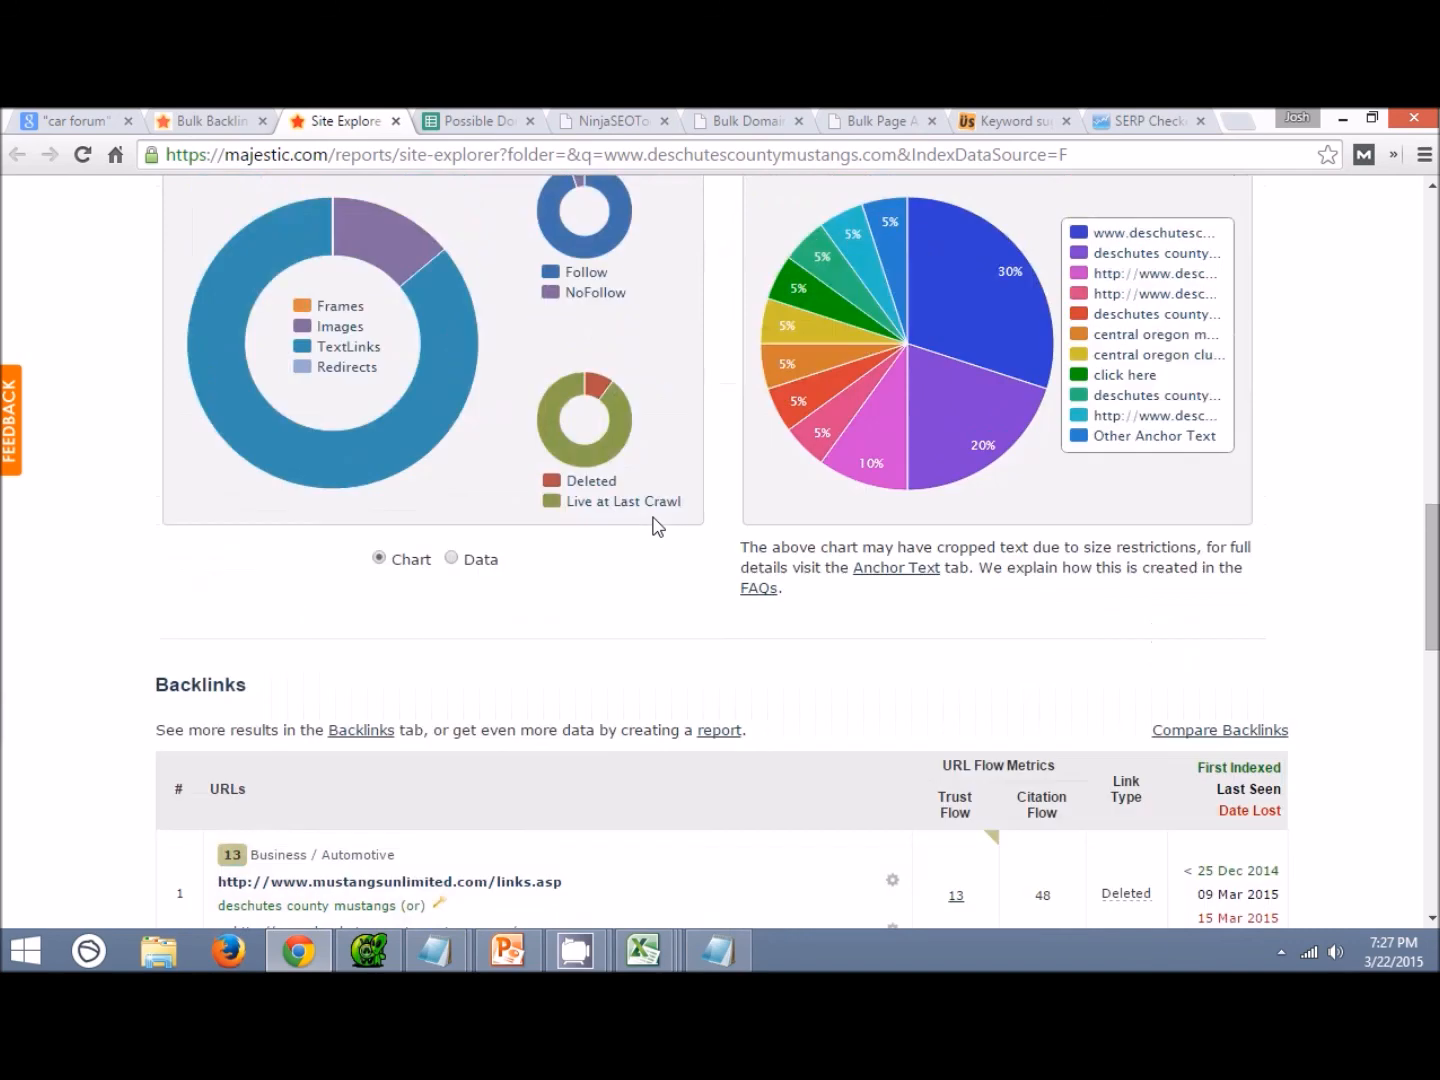
scroll(1184, 456, up, 2)
scroll(1135, 565, down, 3)
scroll(1140, 573, down, 4)
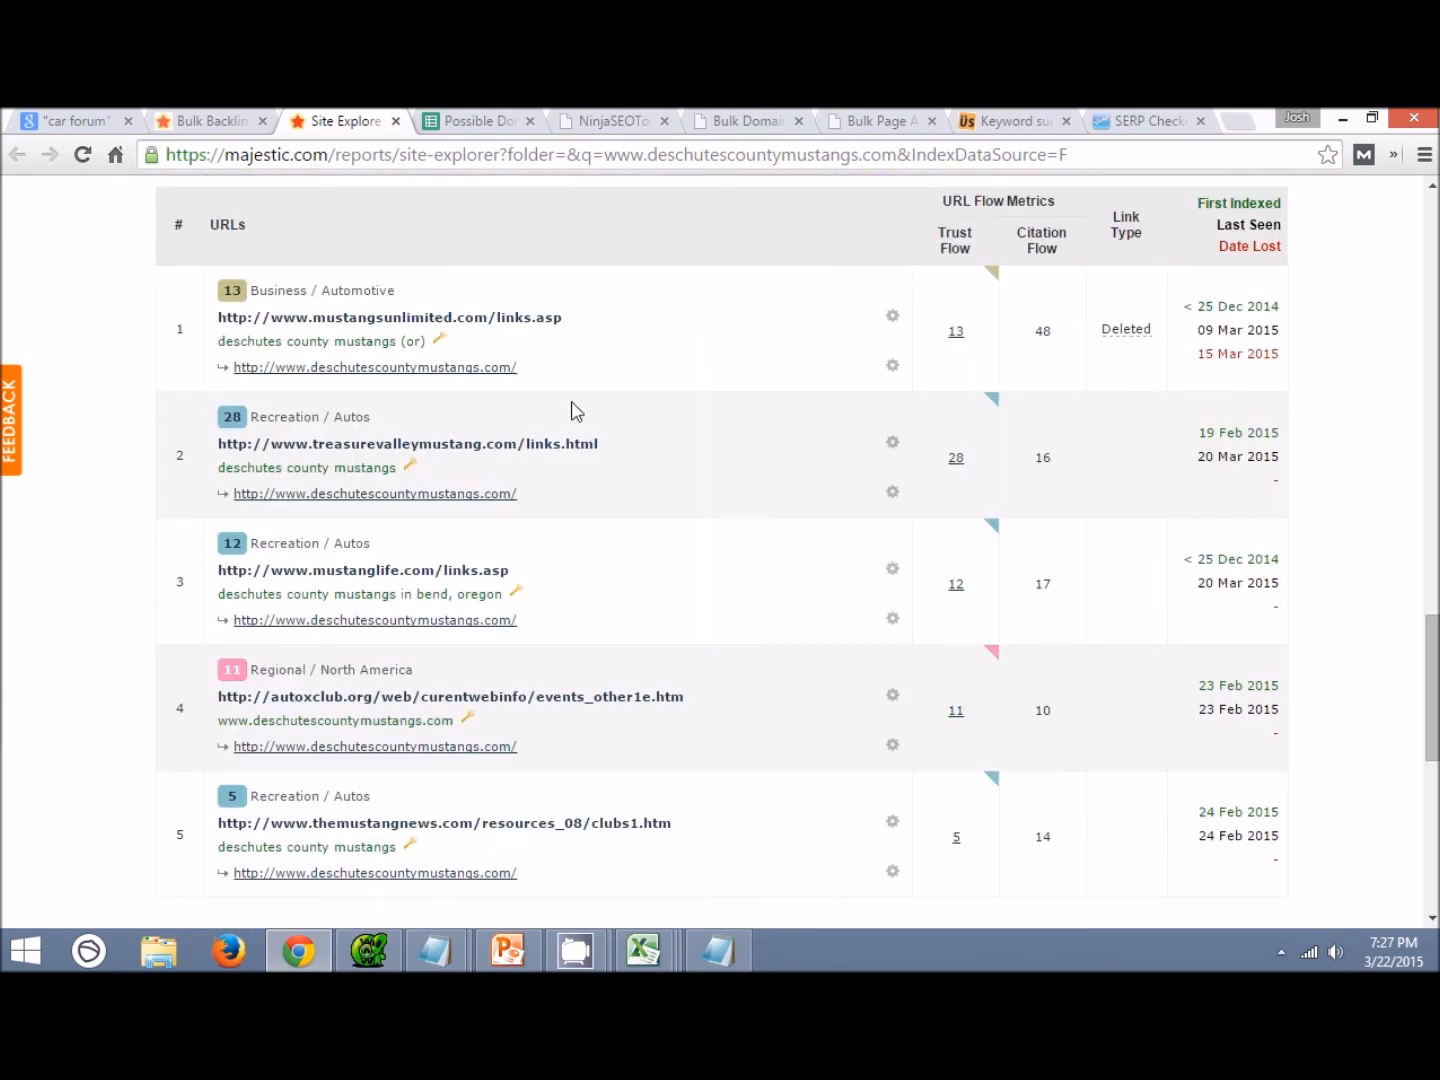
scroll(455, 475, down, 7)
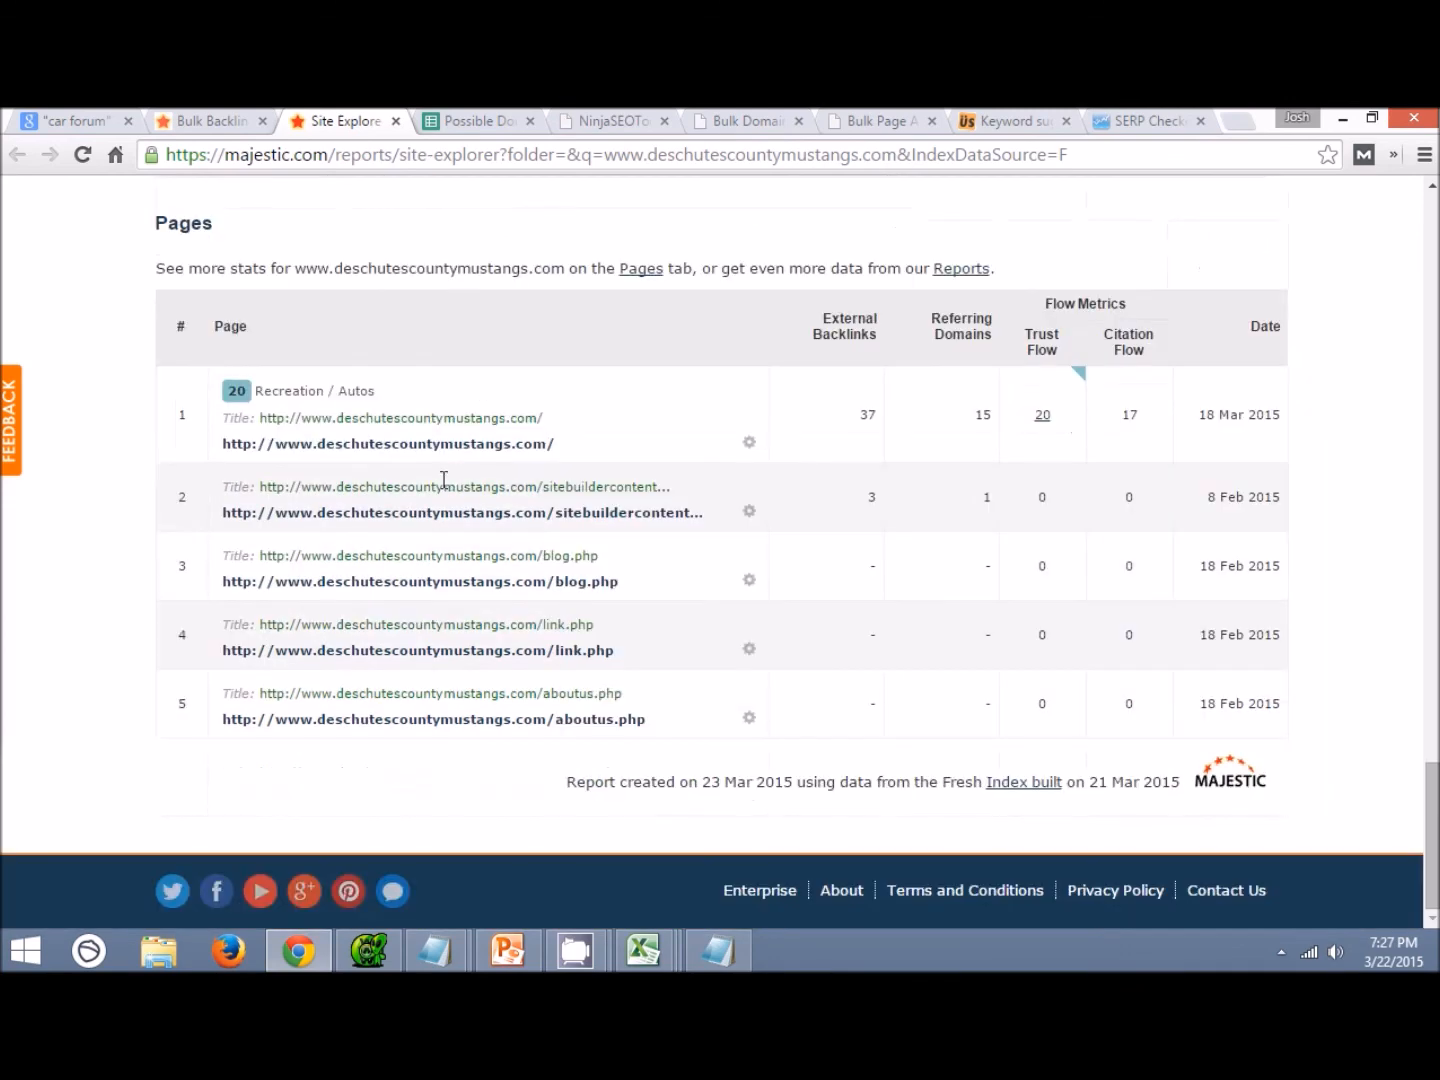
scroll(415, 745, up, 9)
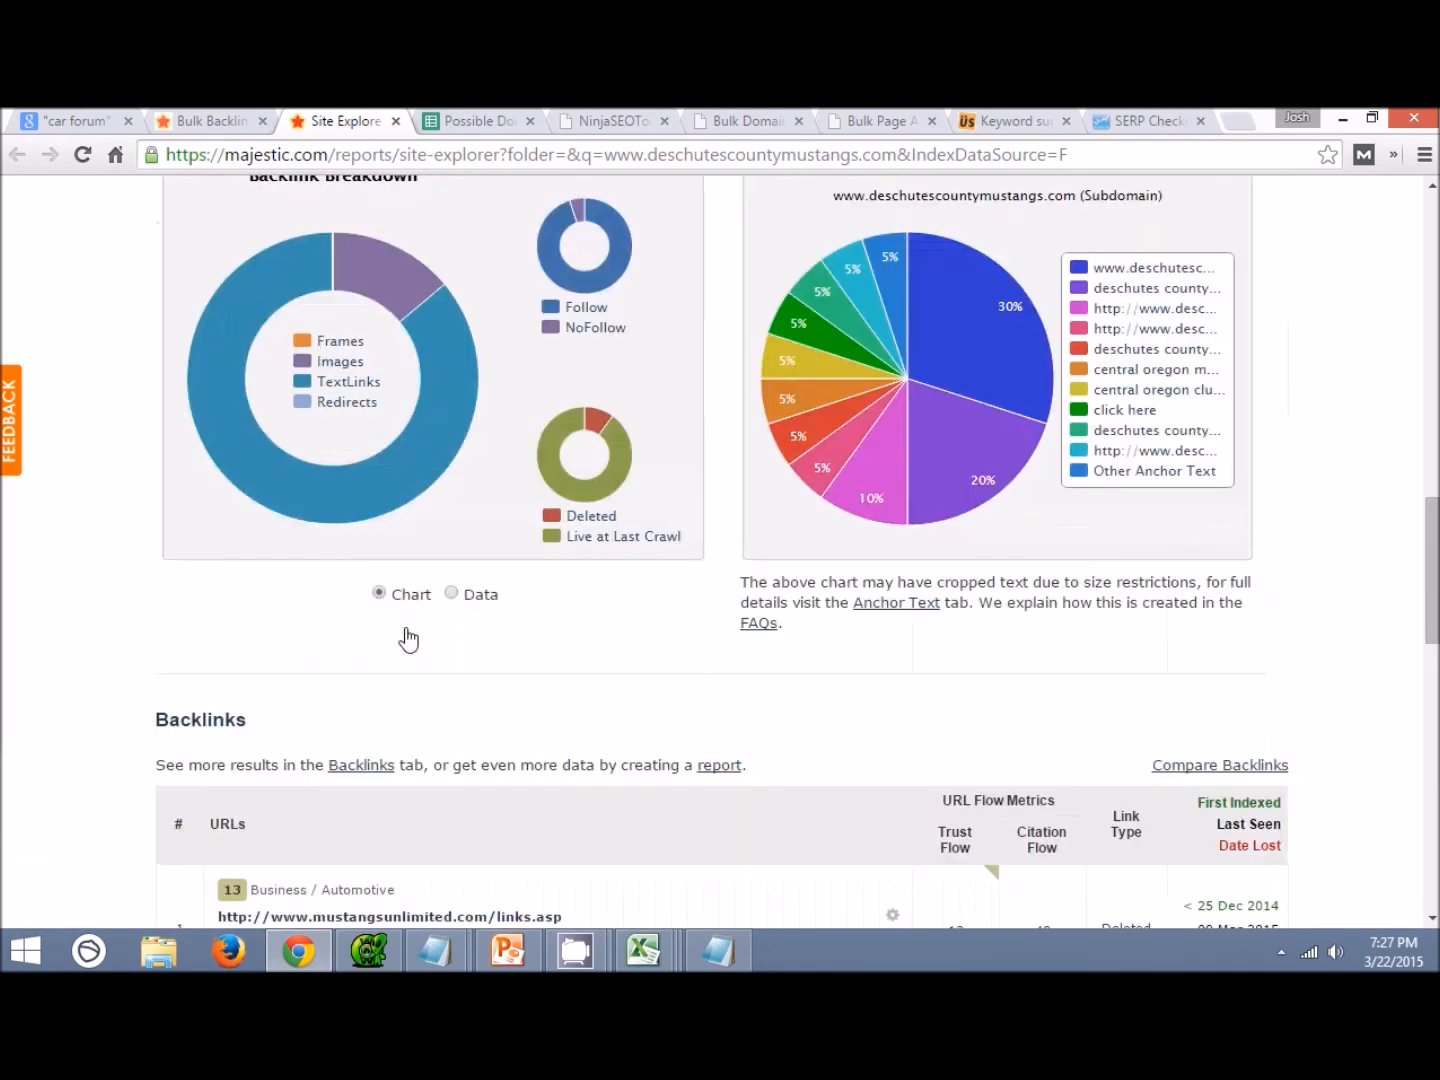
scroll(409, 641, up, 4)
scroll(392, 280, up, 7)
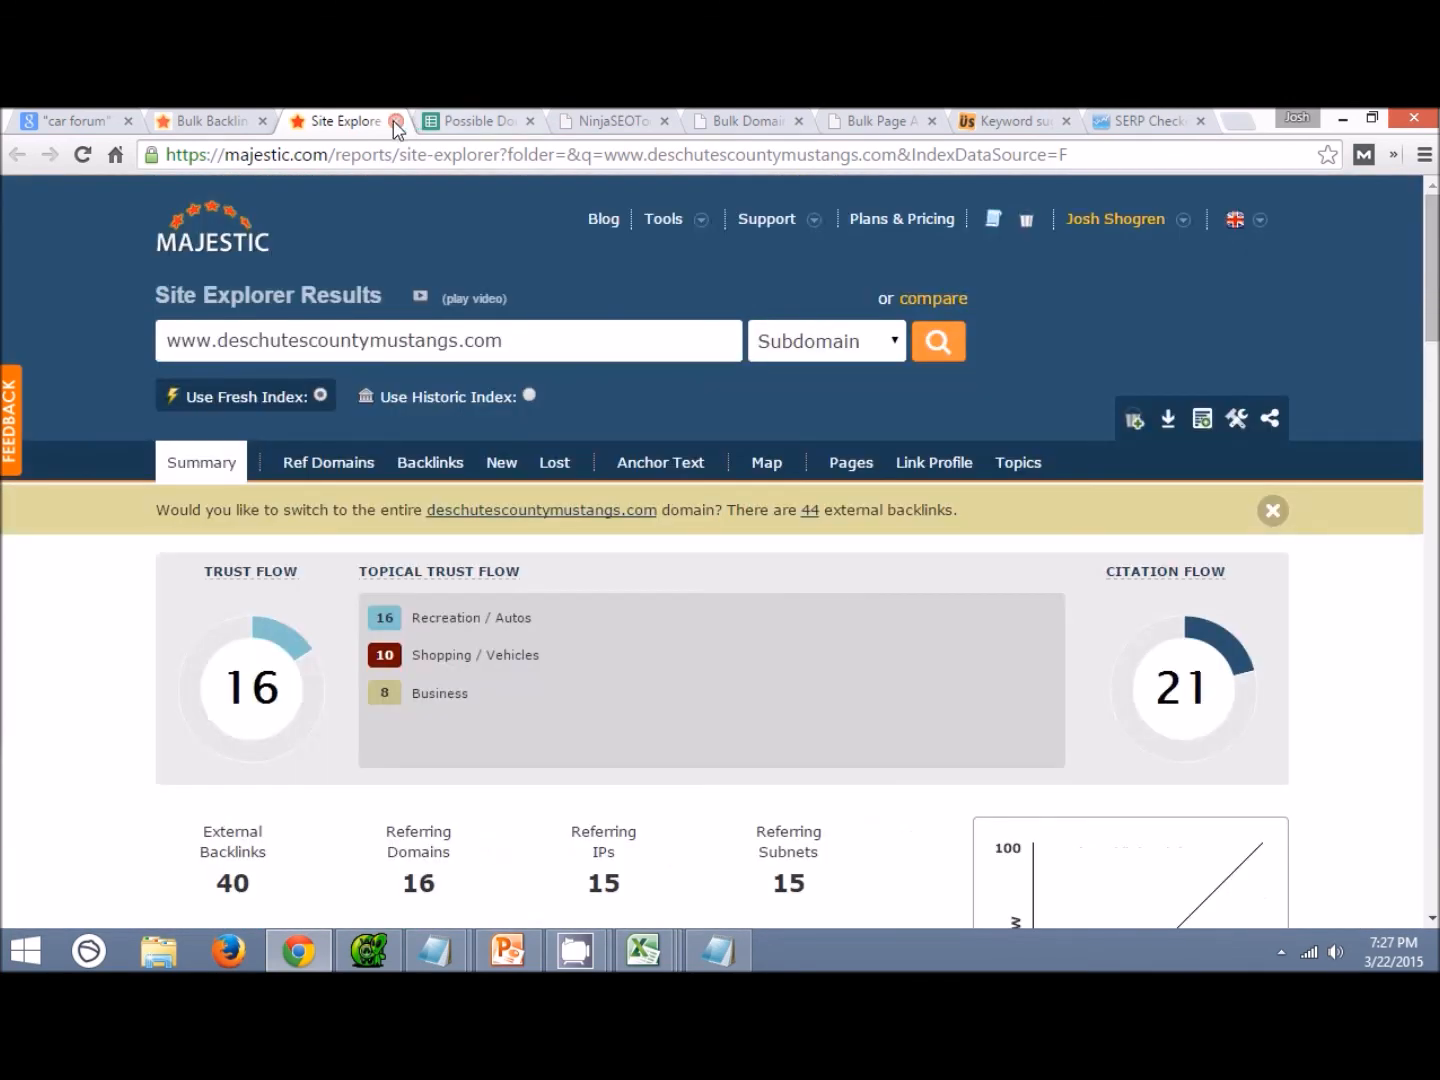
click(395, 122)
click(373, 118)
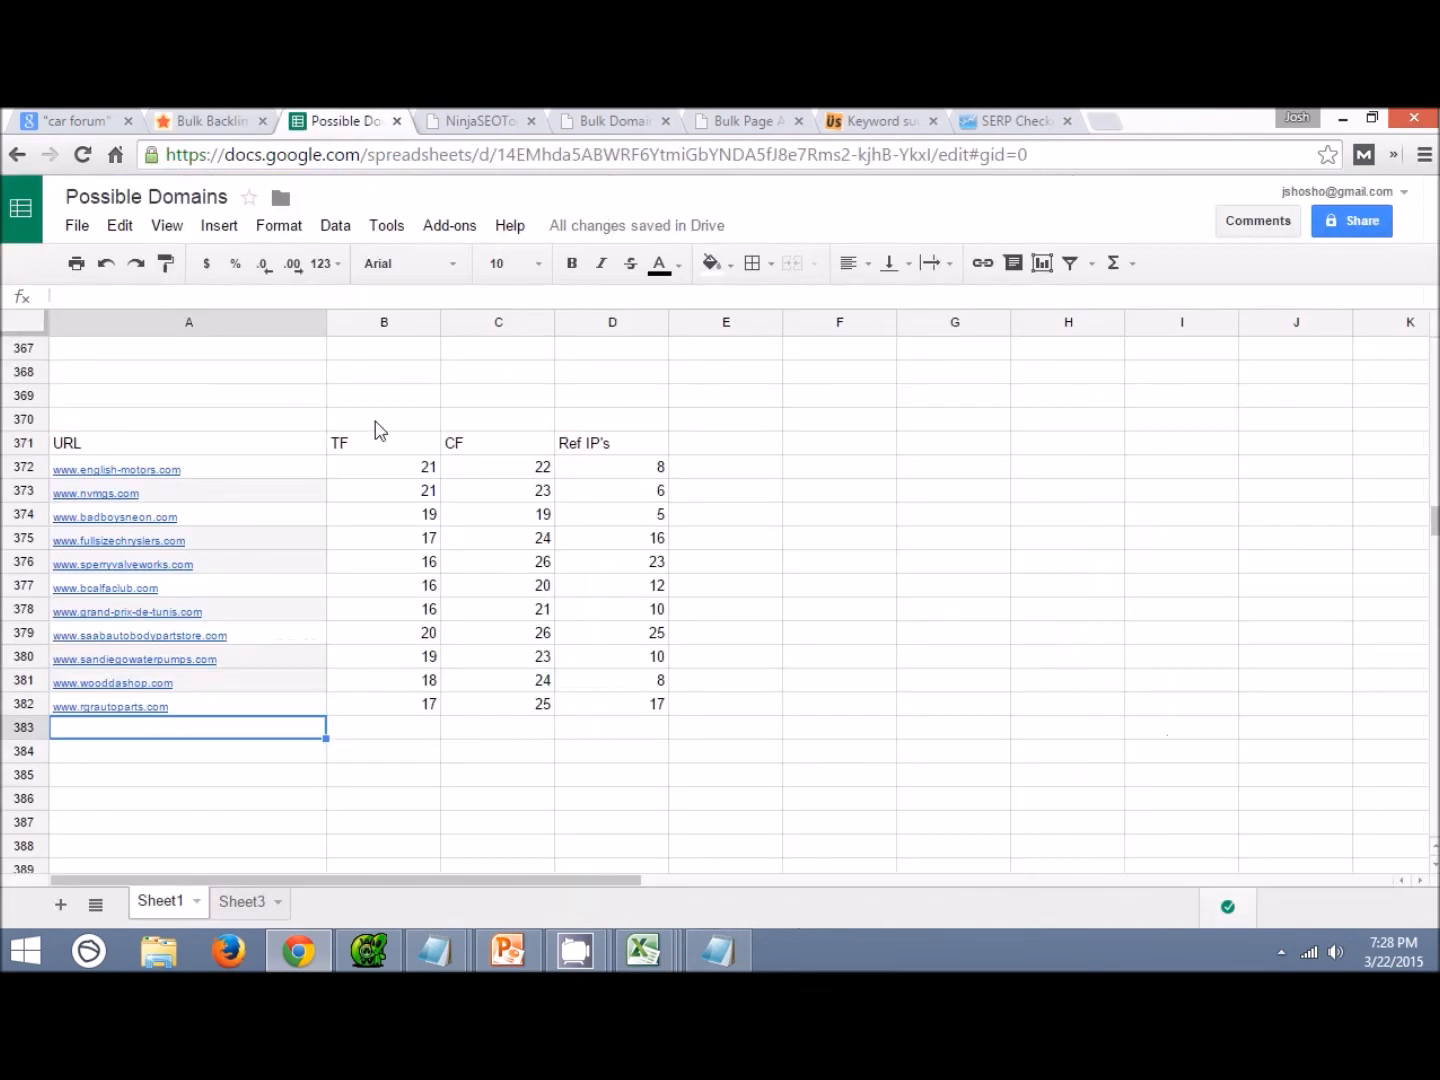
key(ctrl+v)
key(Tab)
text(2)
text(16)
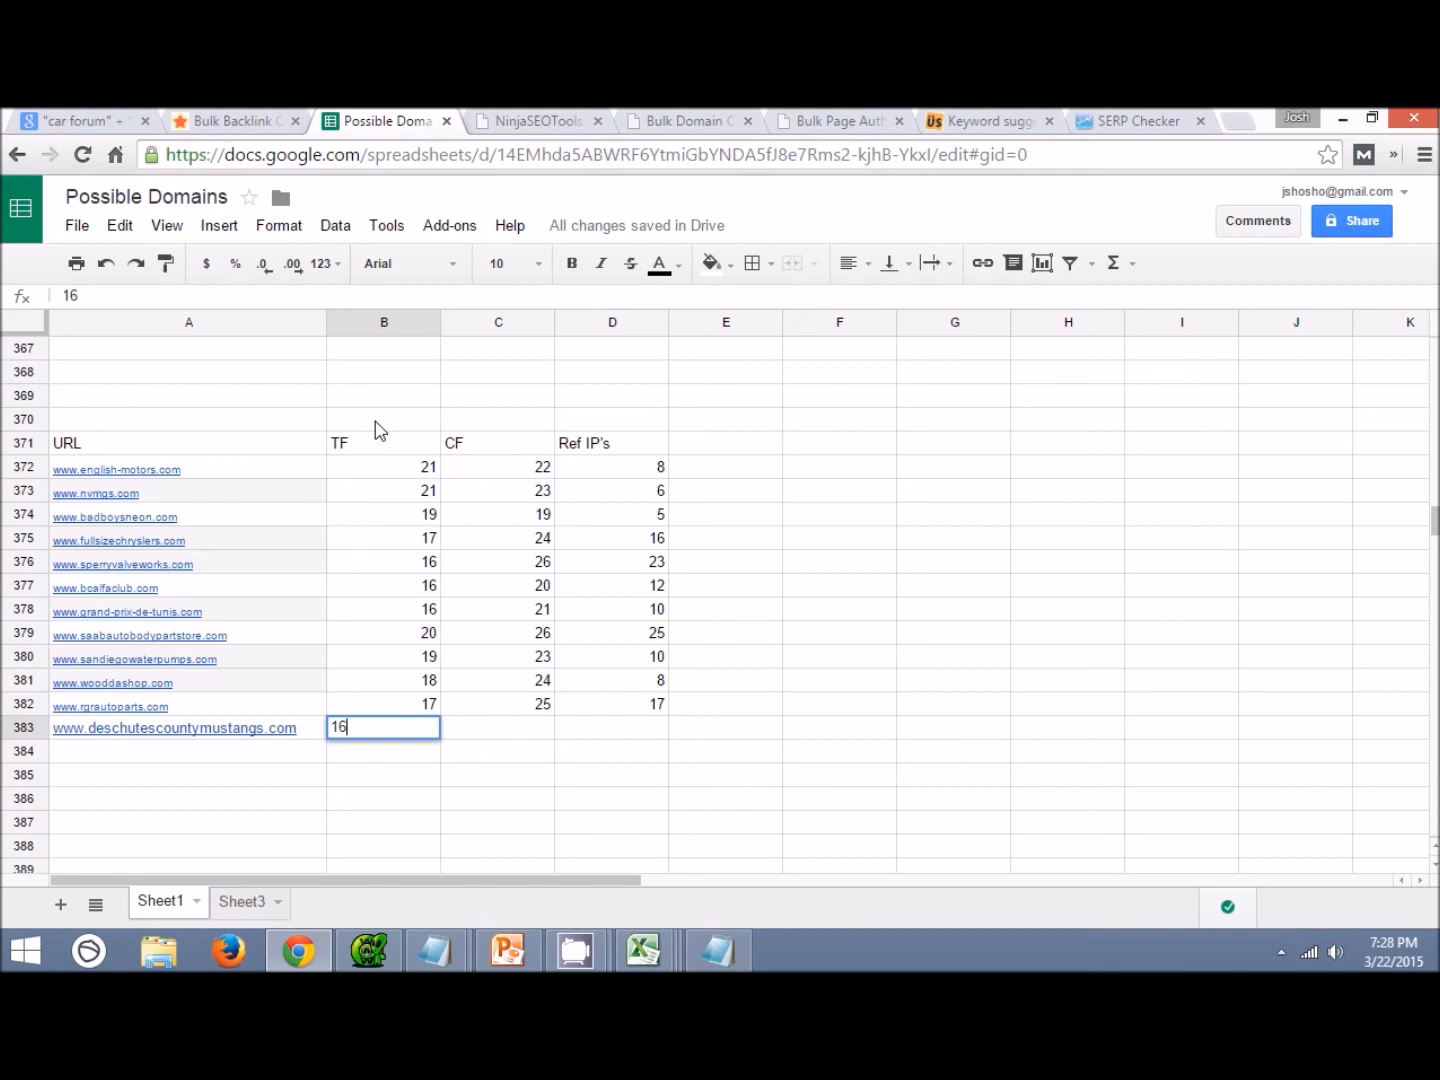
key(Tab)
text(21)
key(Tab)
text(15)
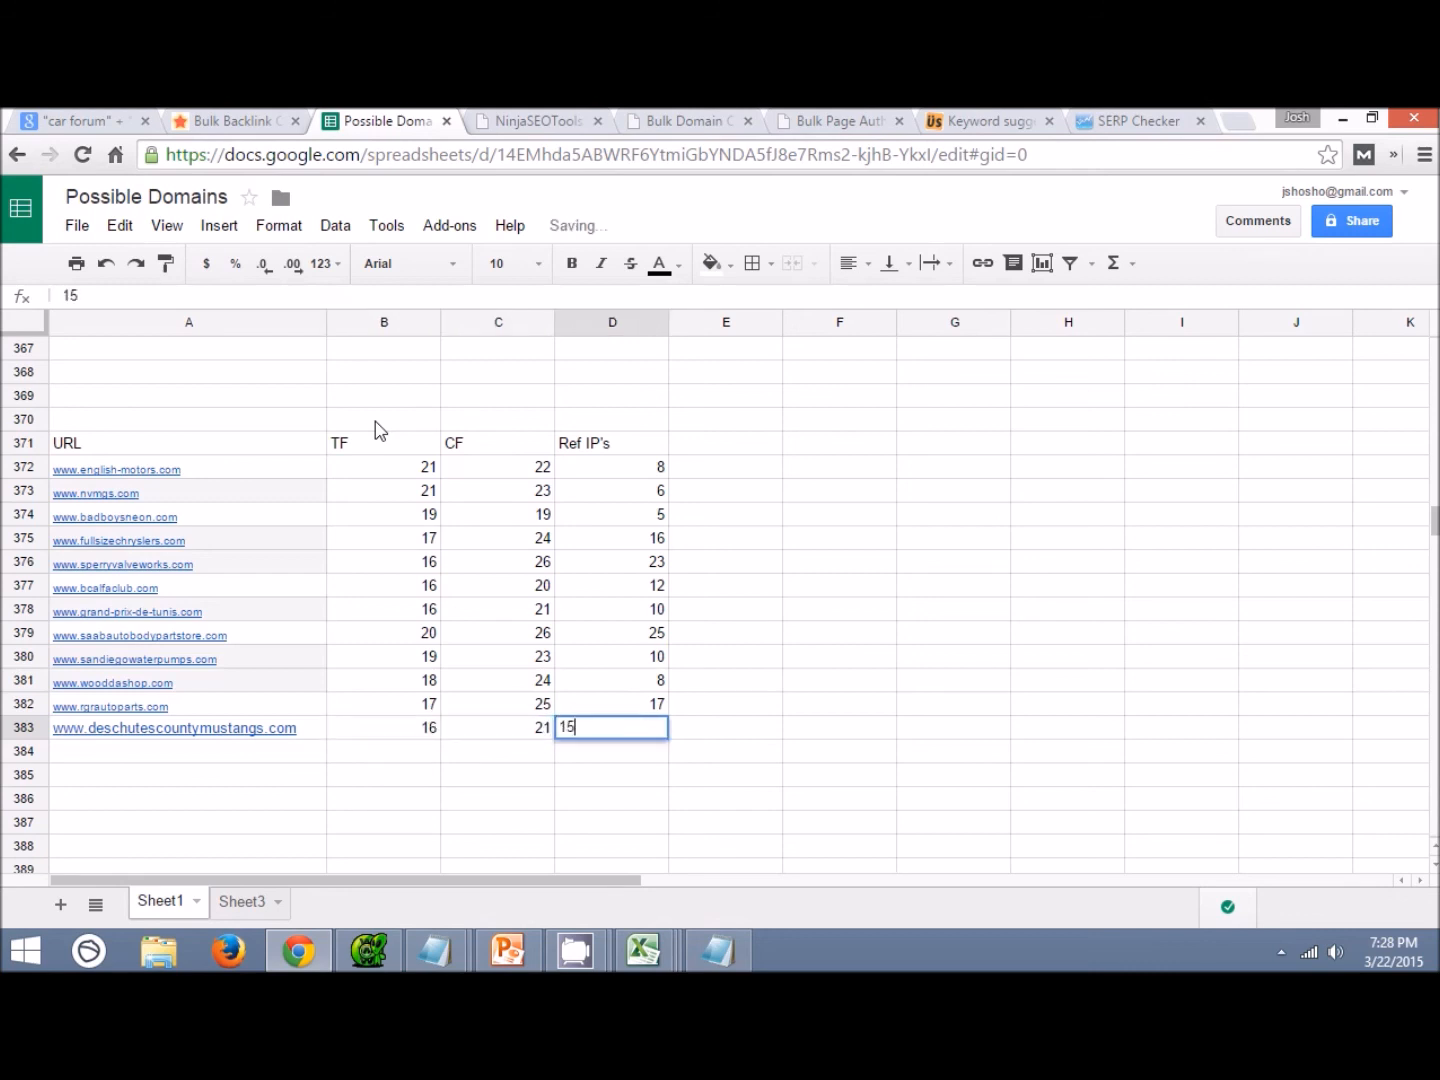
key(Return)
click(262, 121)
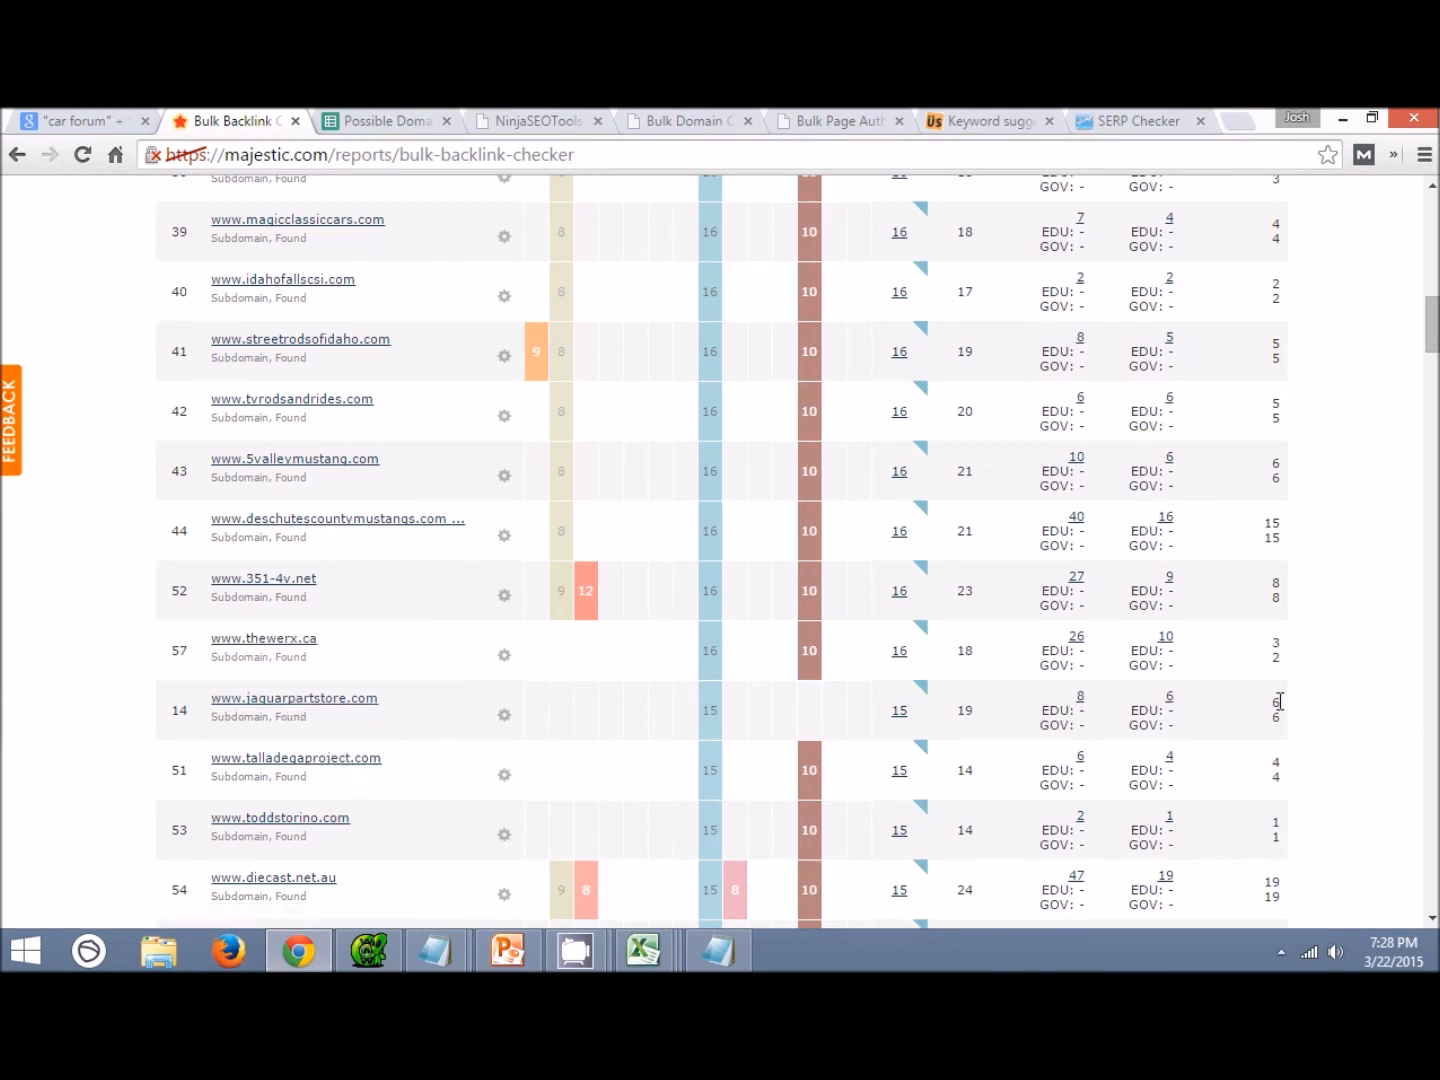
scroll(603, 698, down, 2)
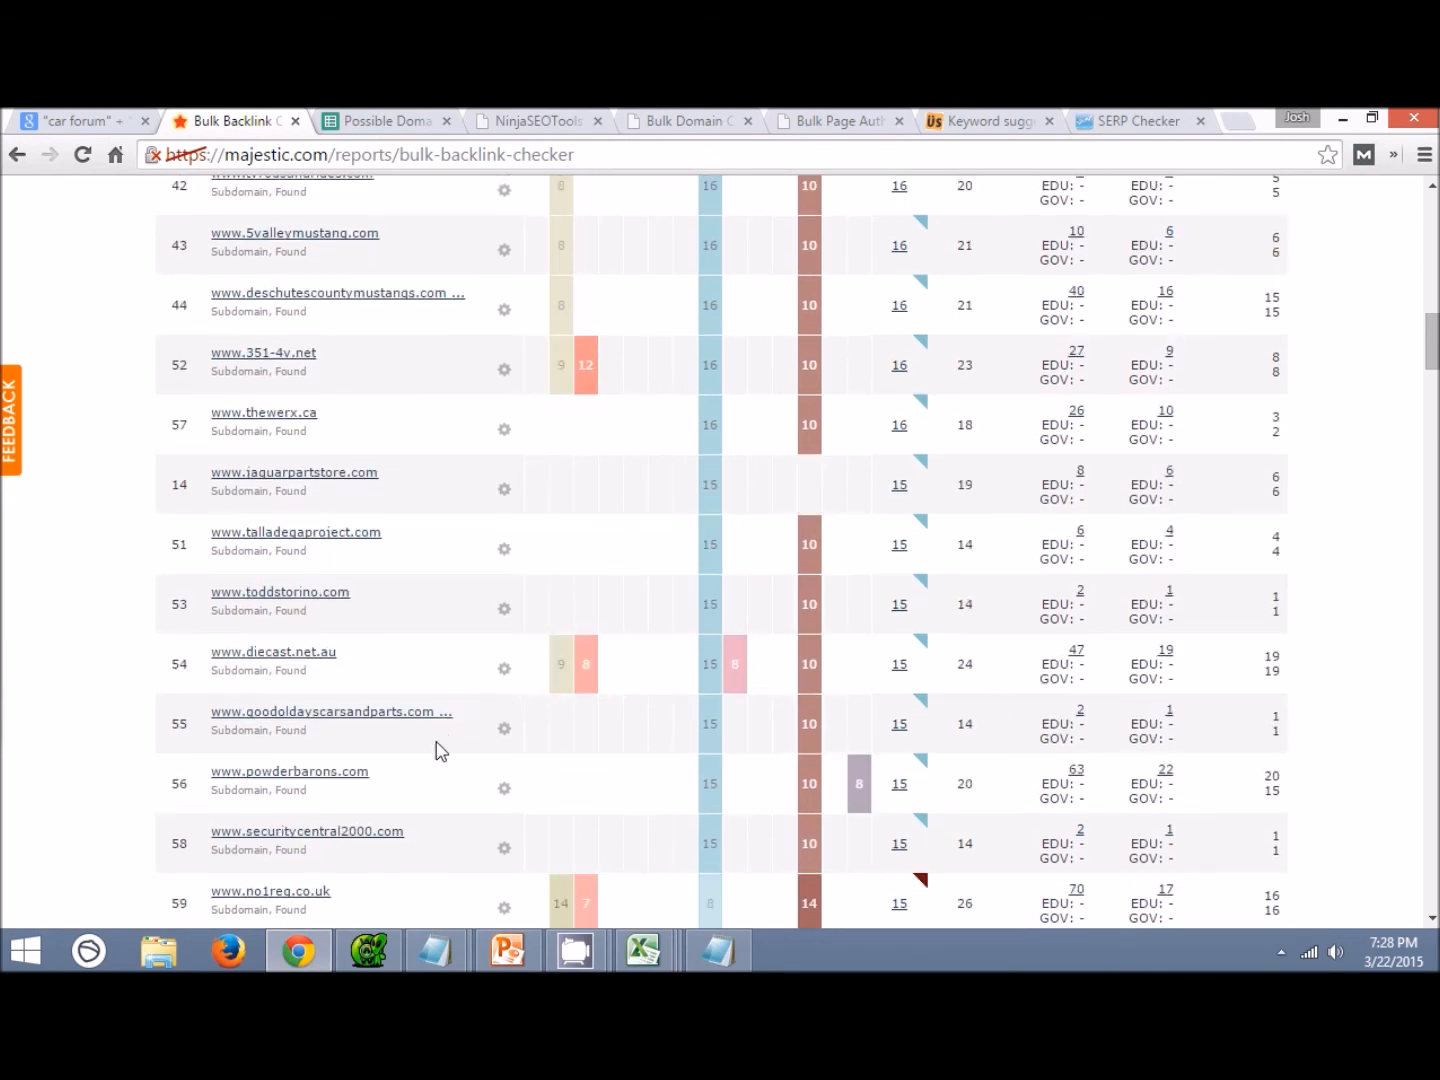
drag(388, 779, 201, 770)
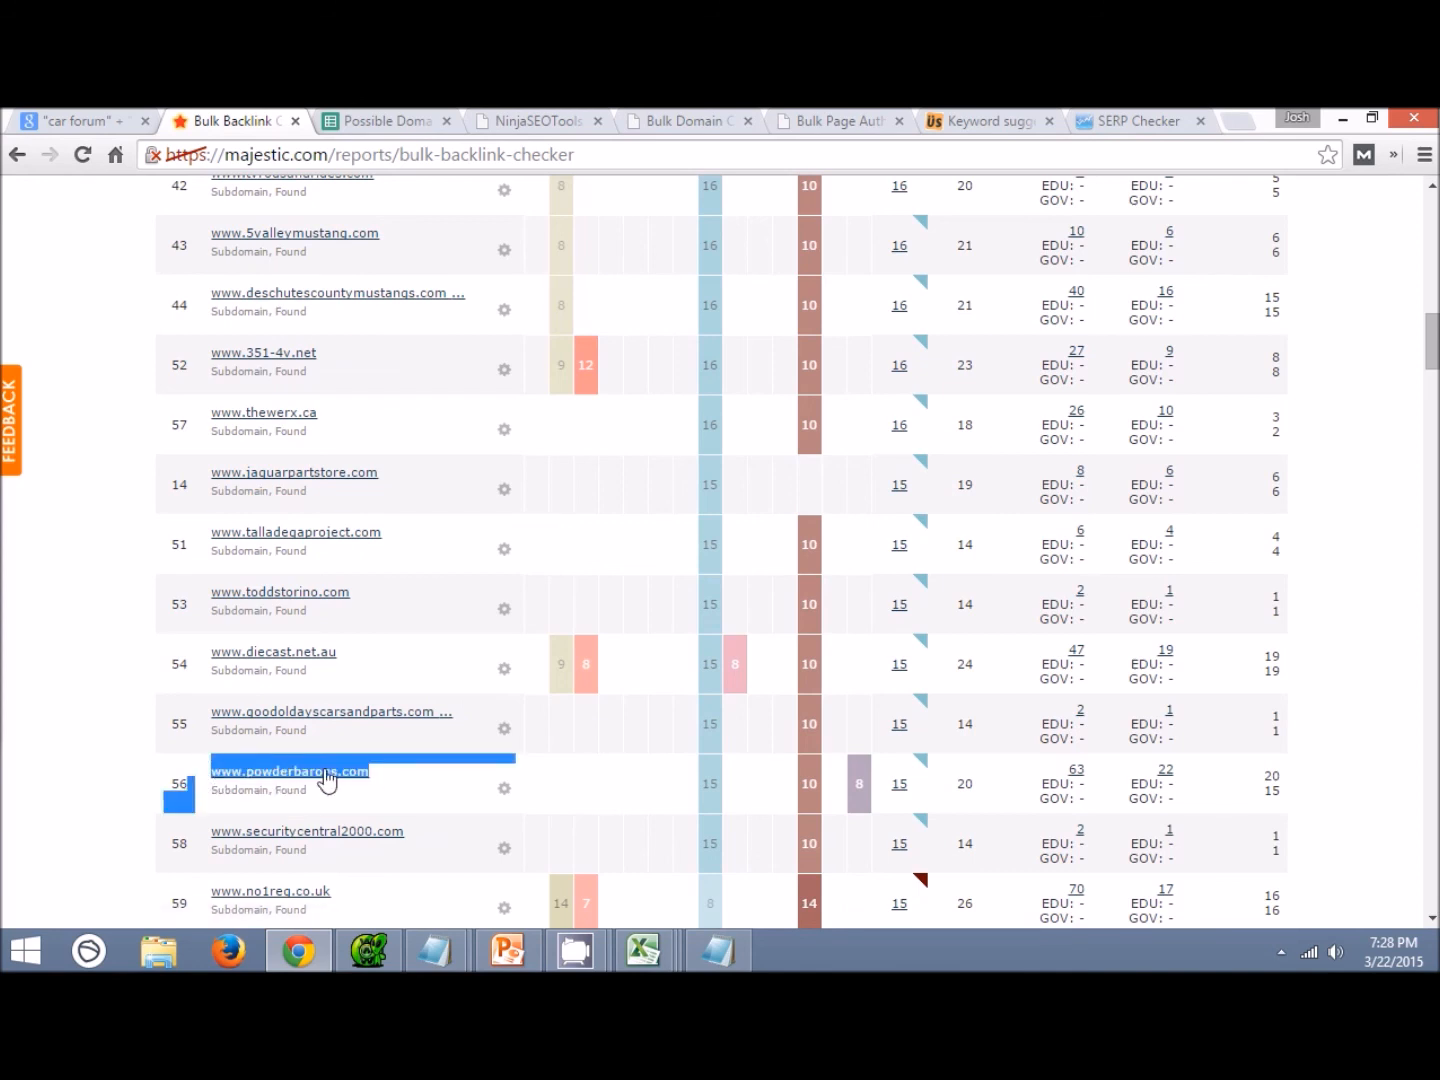
click(440, 778)
drag(331, 779, 380, 768)
key(ctrl+c)
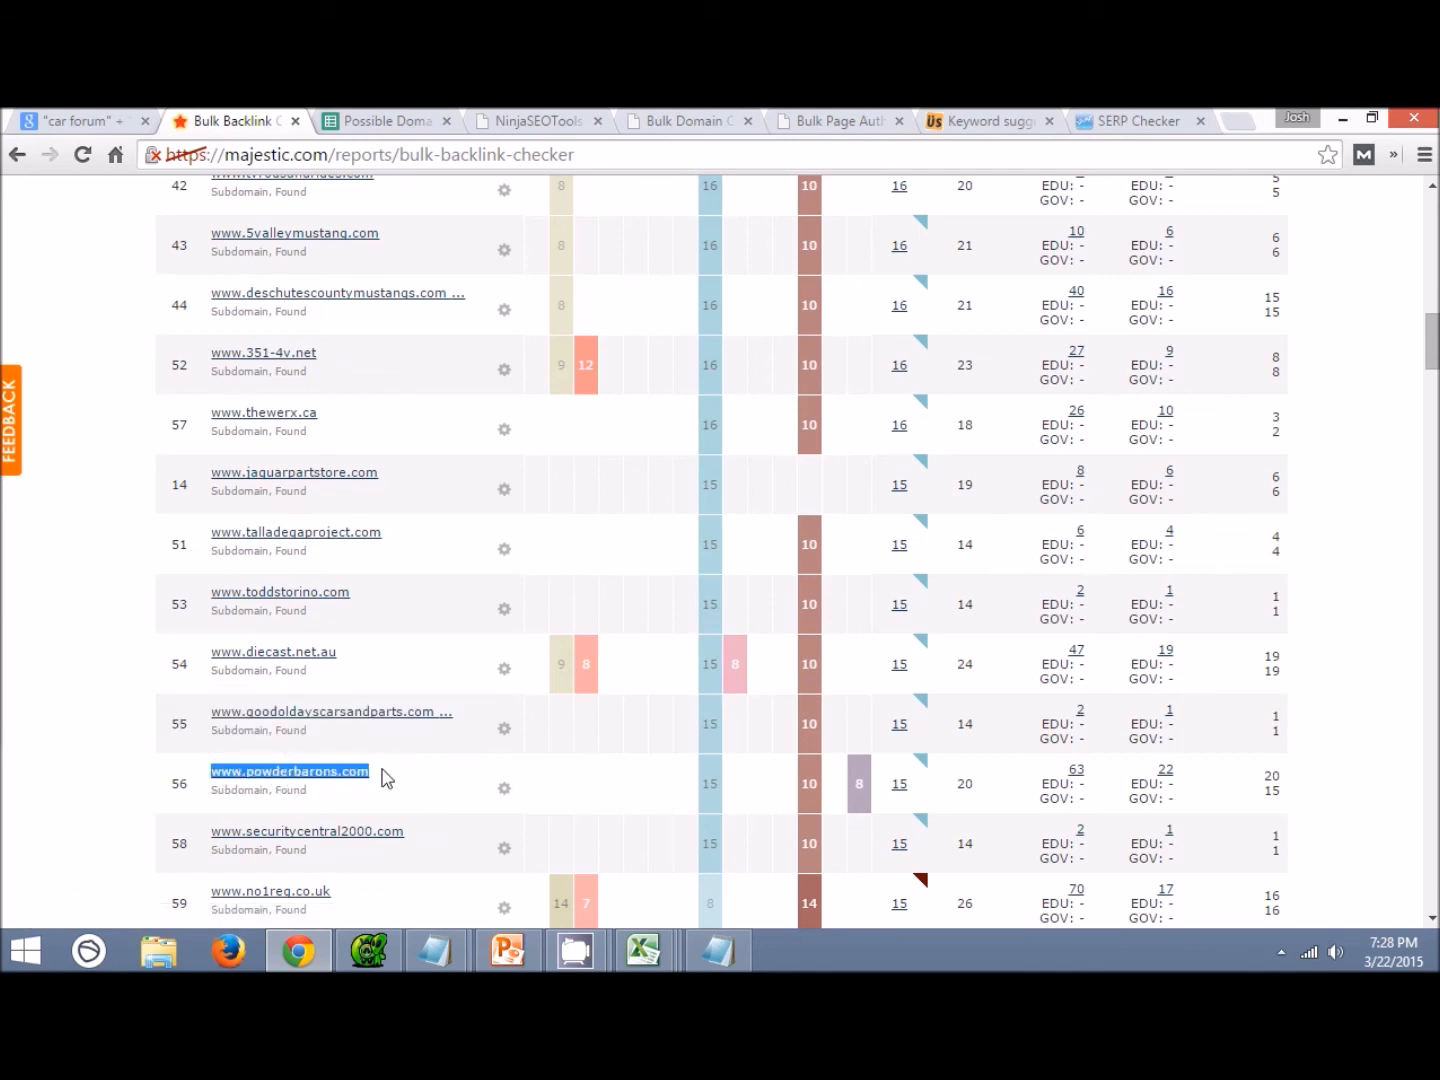
click(356, 118)
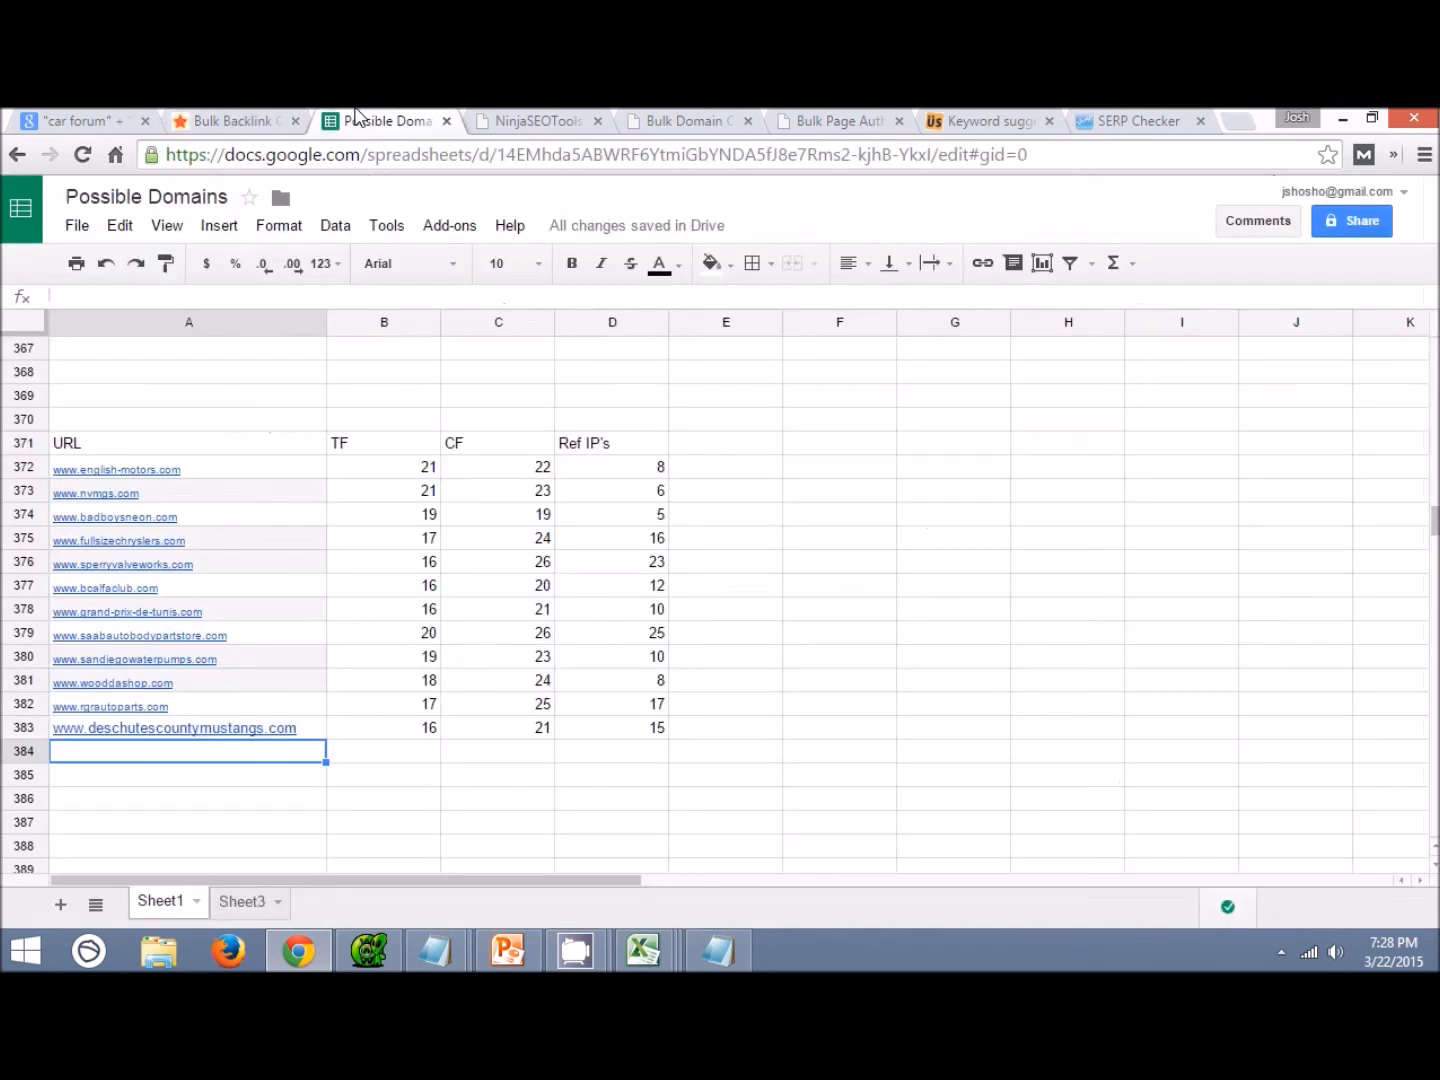
key(ctrl+v)
key(Tab)
text(15)
key(Tab)
text(2015)
key(BackSpace)
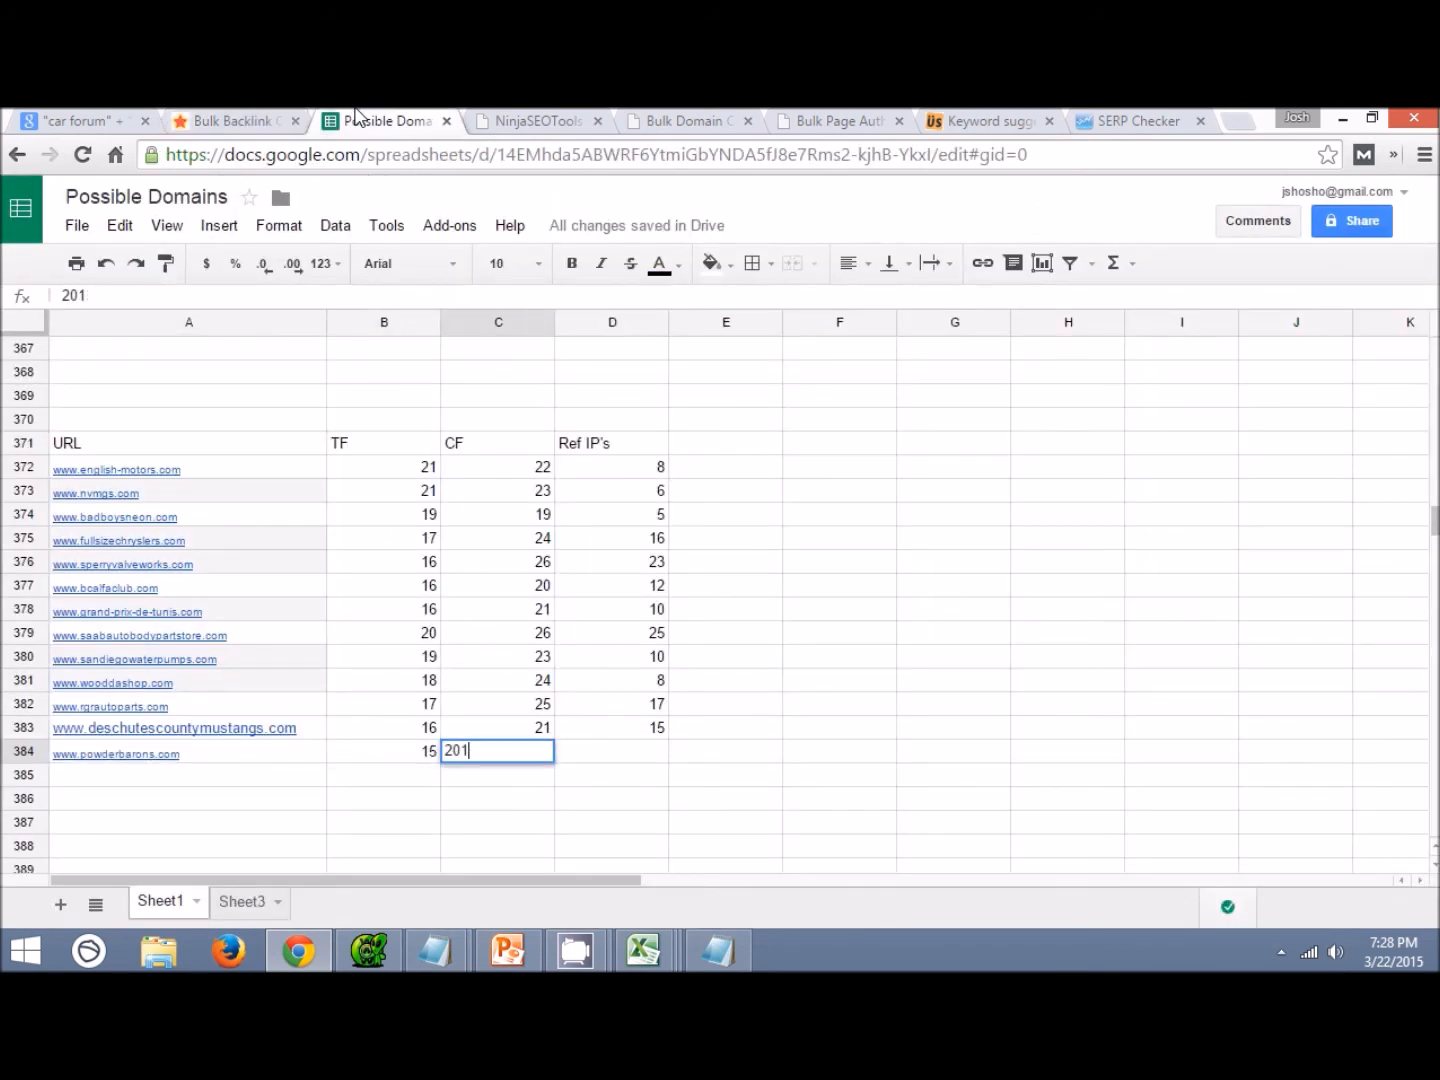
key(Tab)
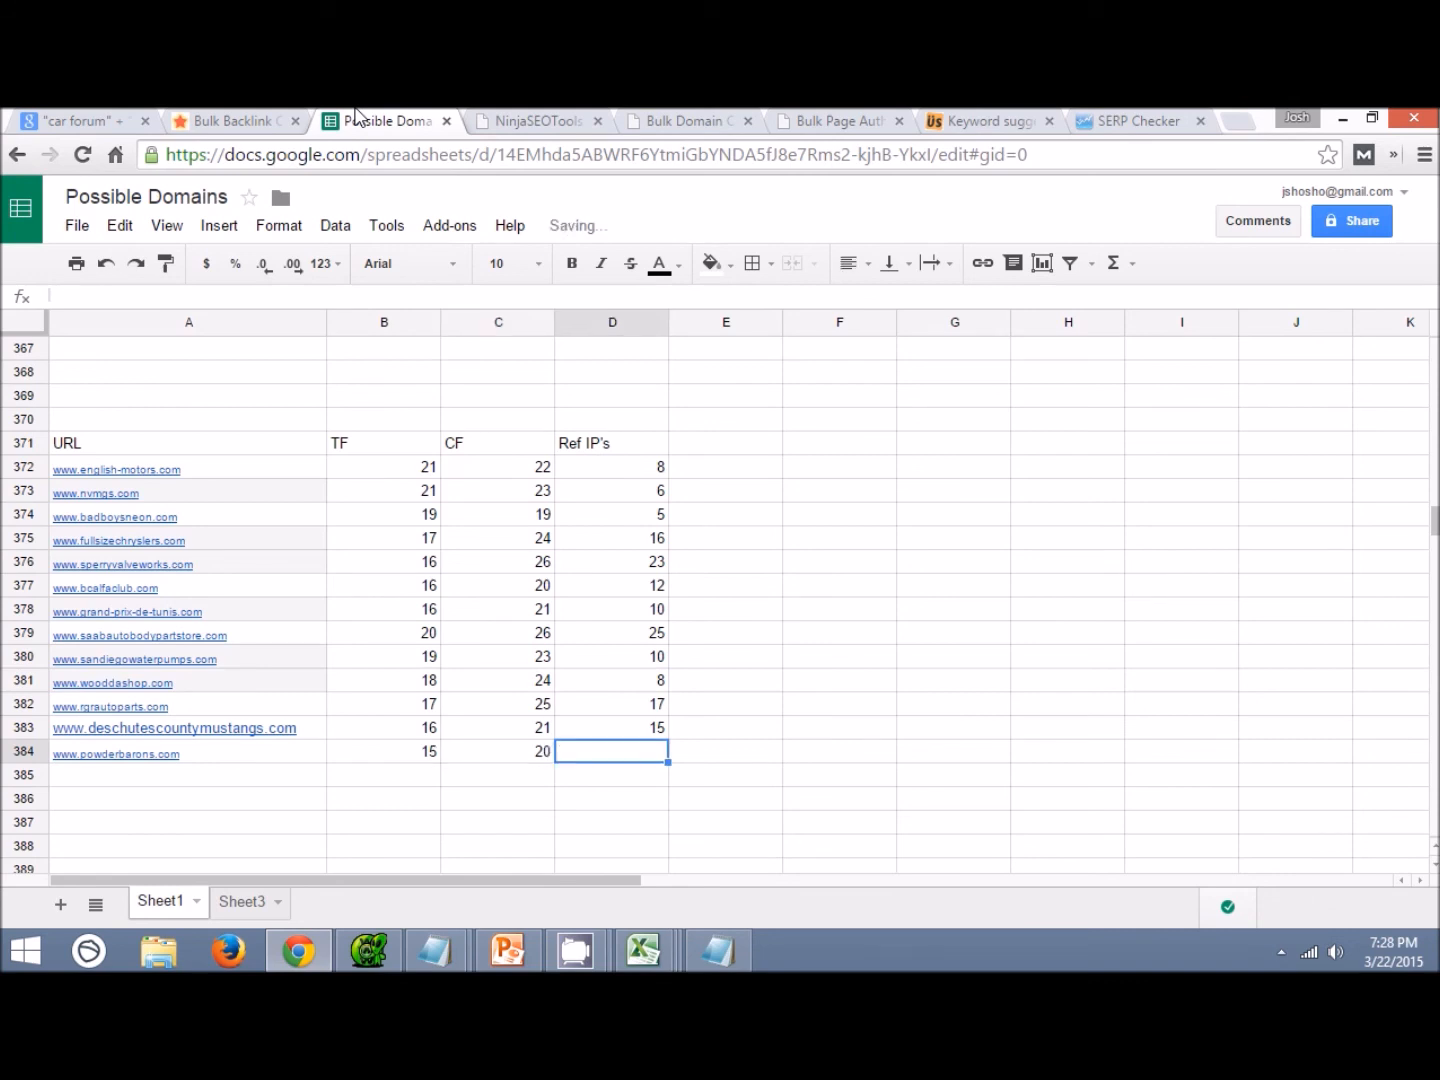
text(15)
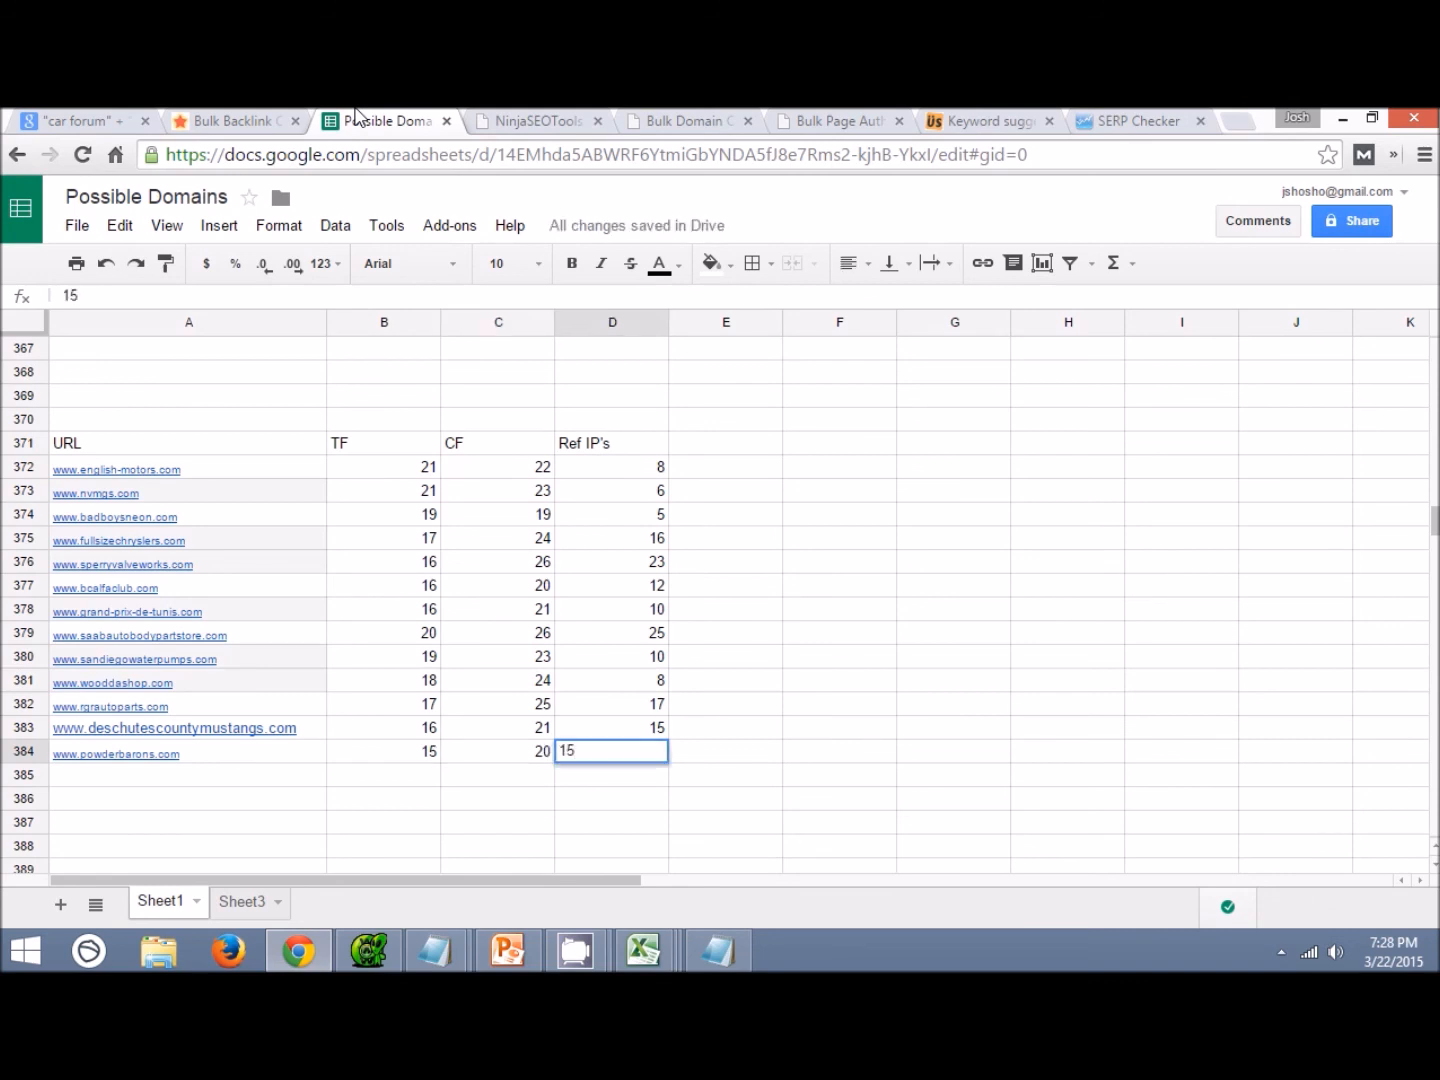
key(Return)
click(228, 120)
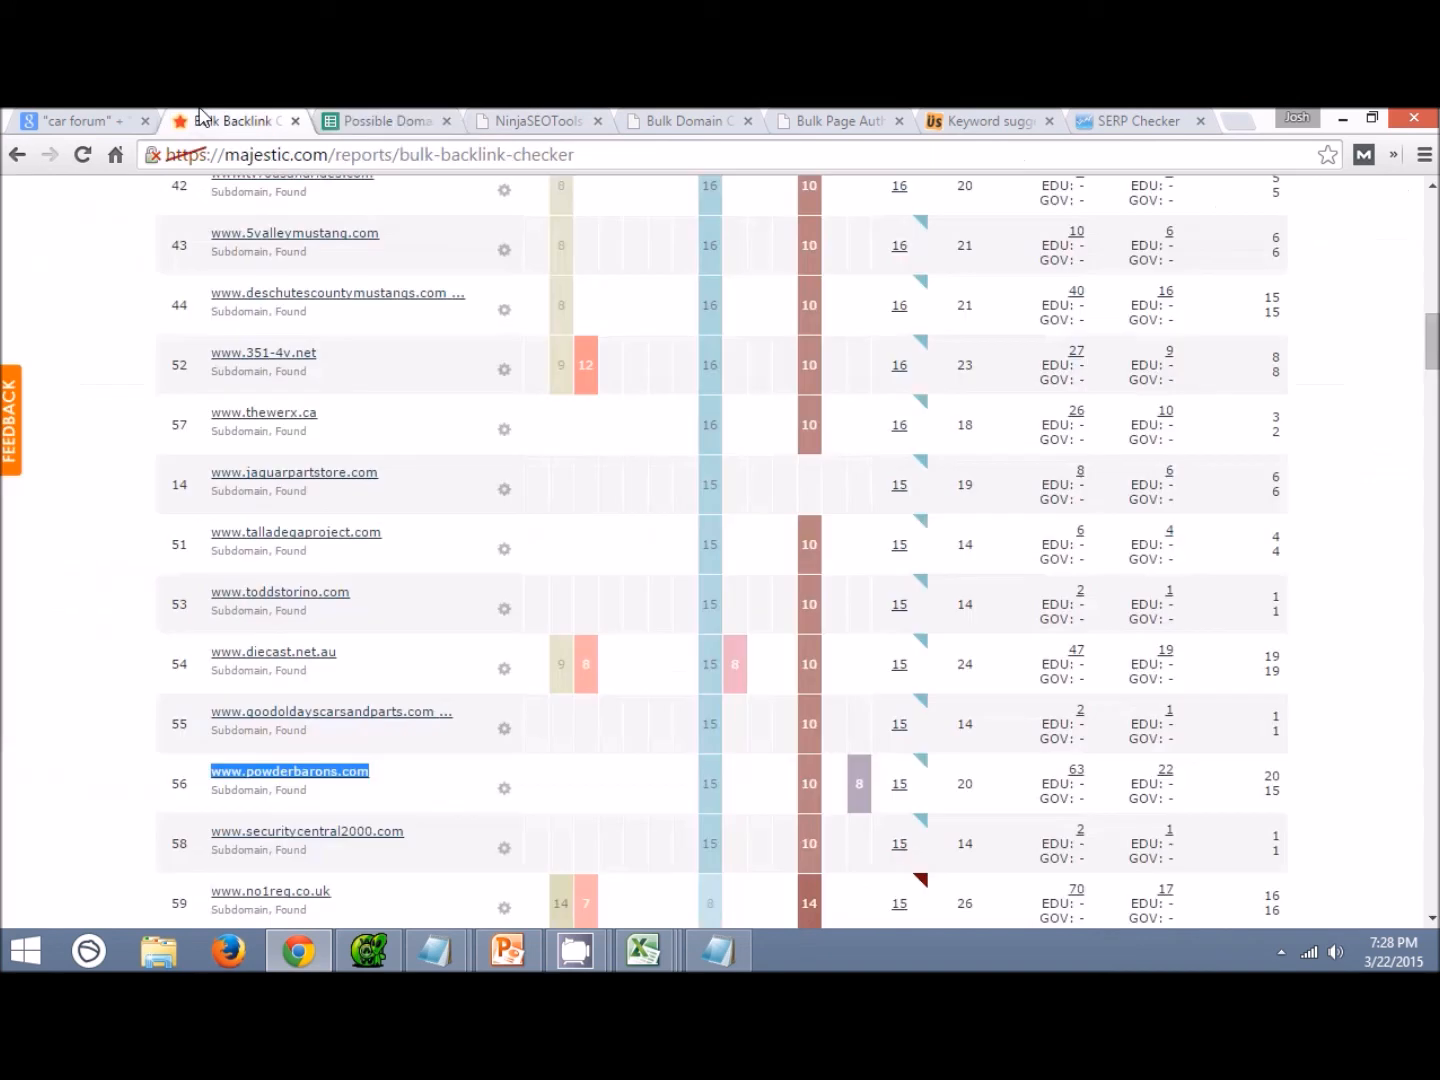
scroll(380, 370, down, 3)
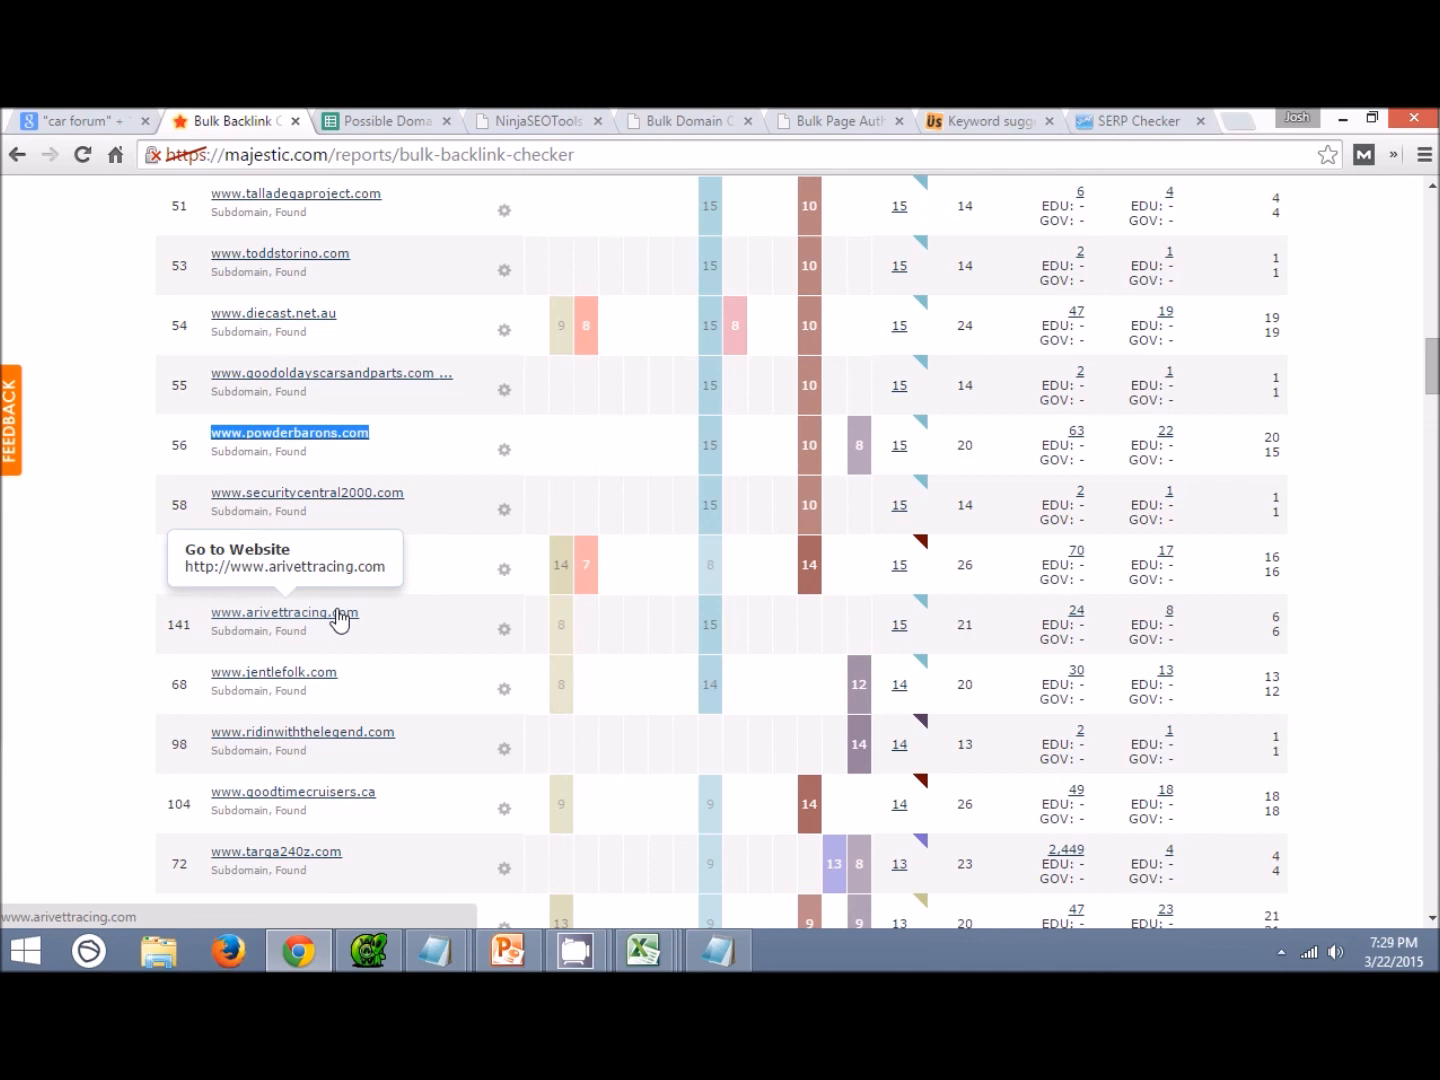
click(384, 118)
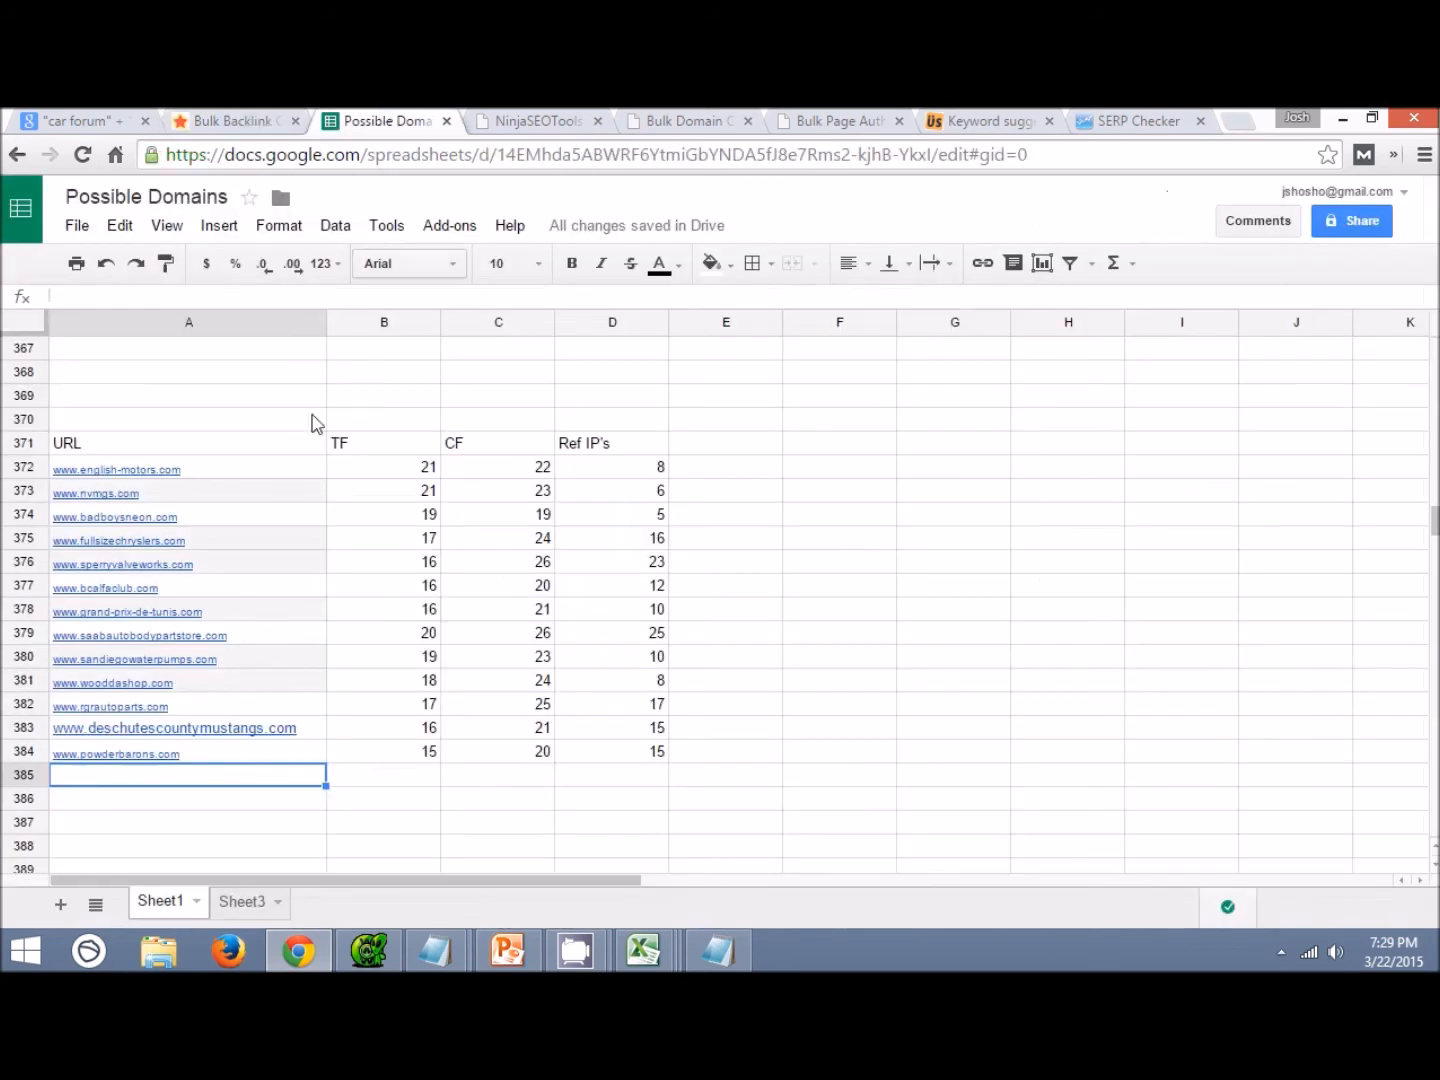
scroll(290, 452, down, 1)
drag(244, 402, 244, 685)
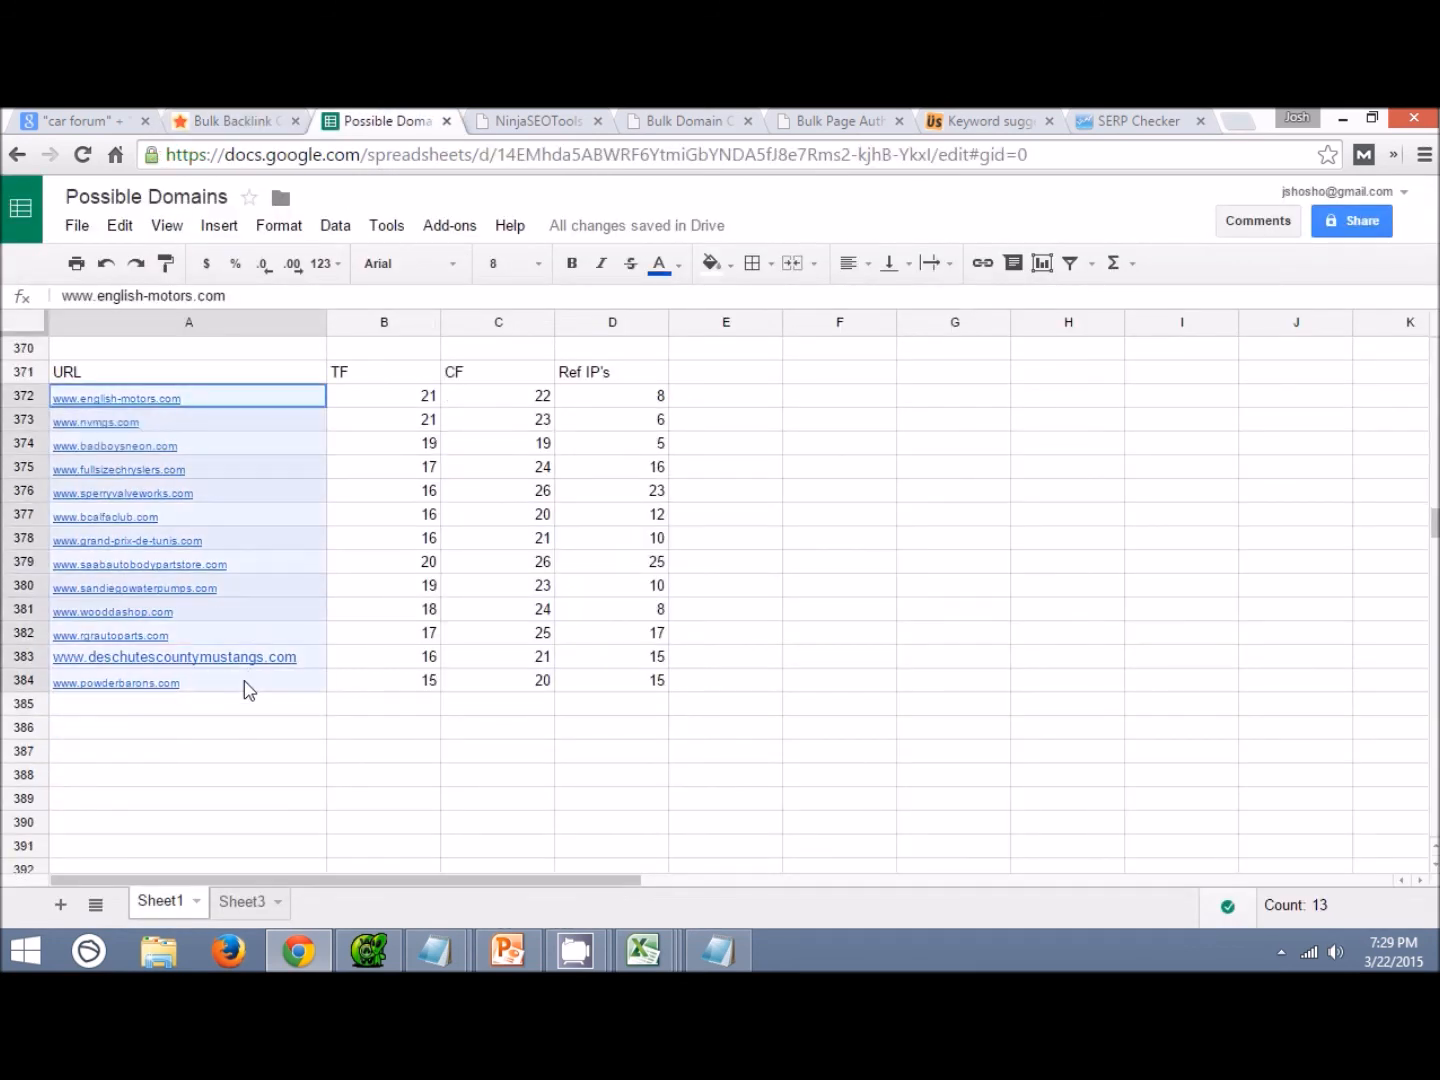
click(250, 752)
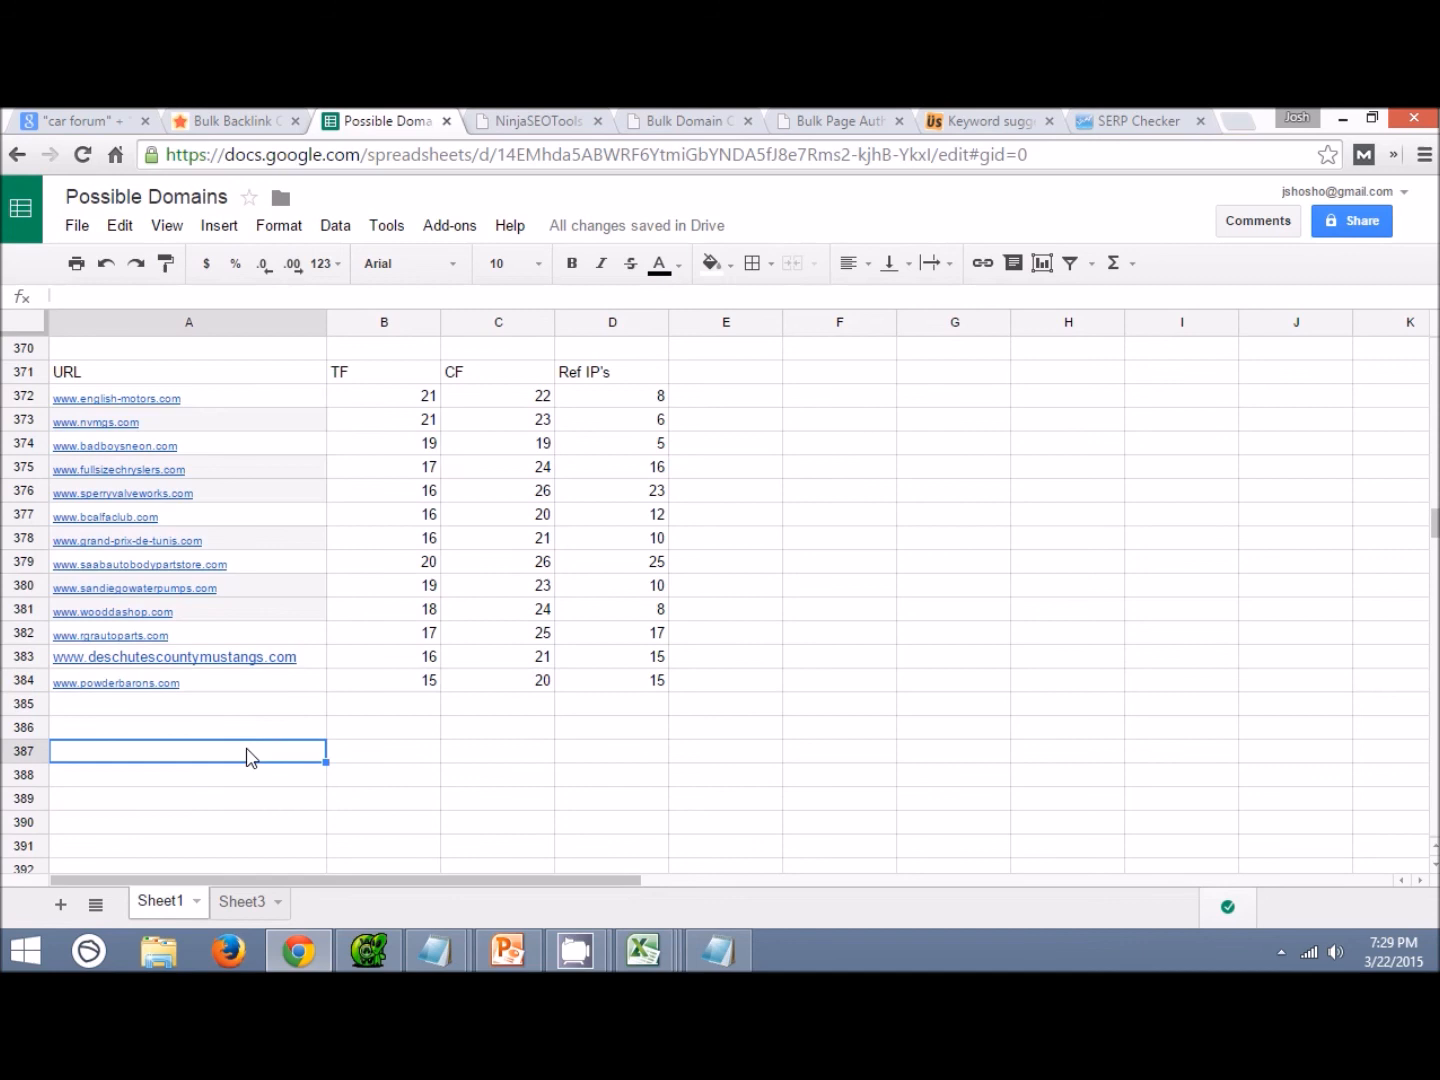
click(396, 683)
drag(393, 664, 392, 420)
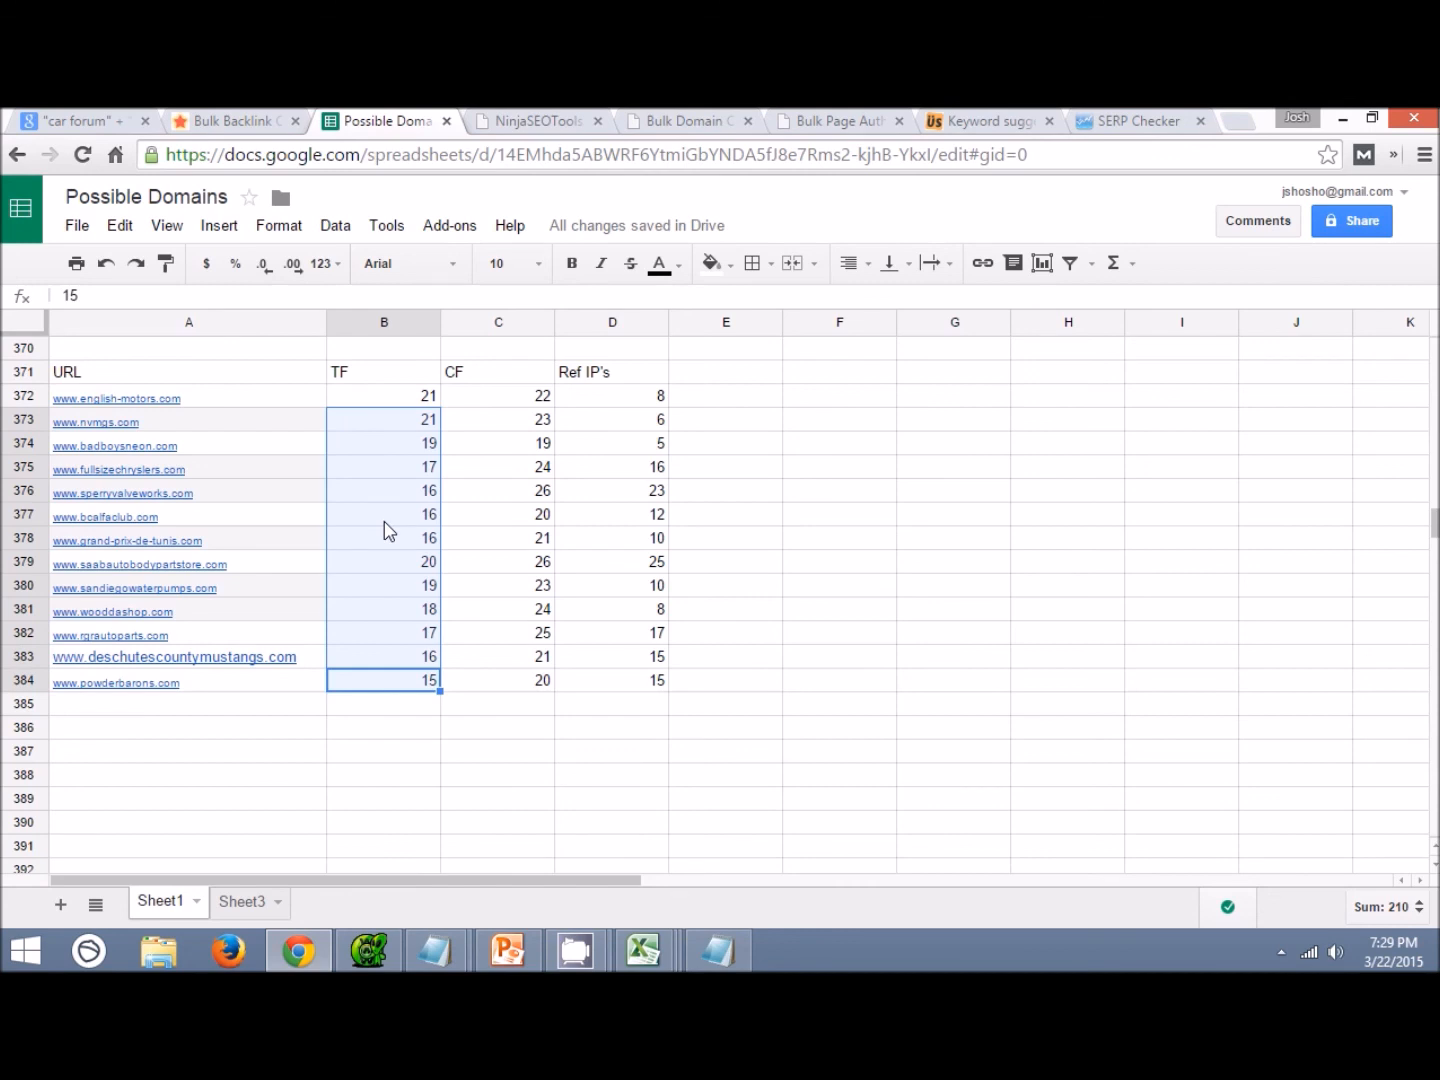
drag(640, 399, 640, 468)
click(623, 491)
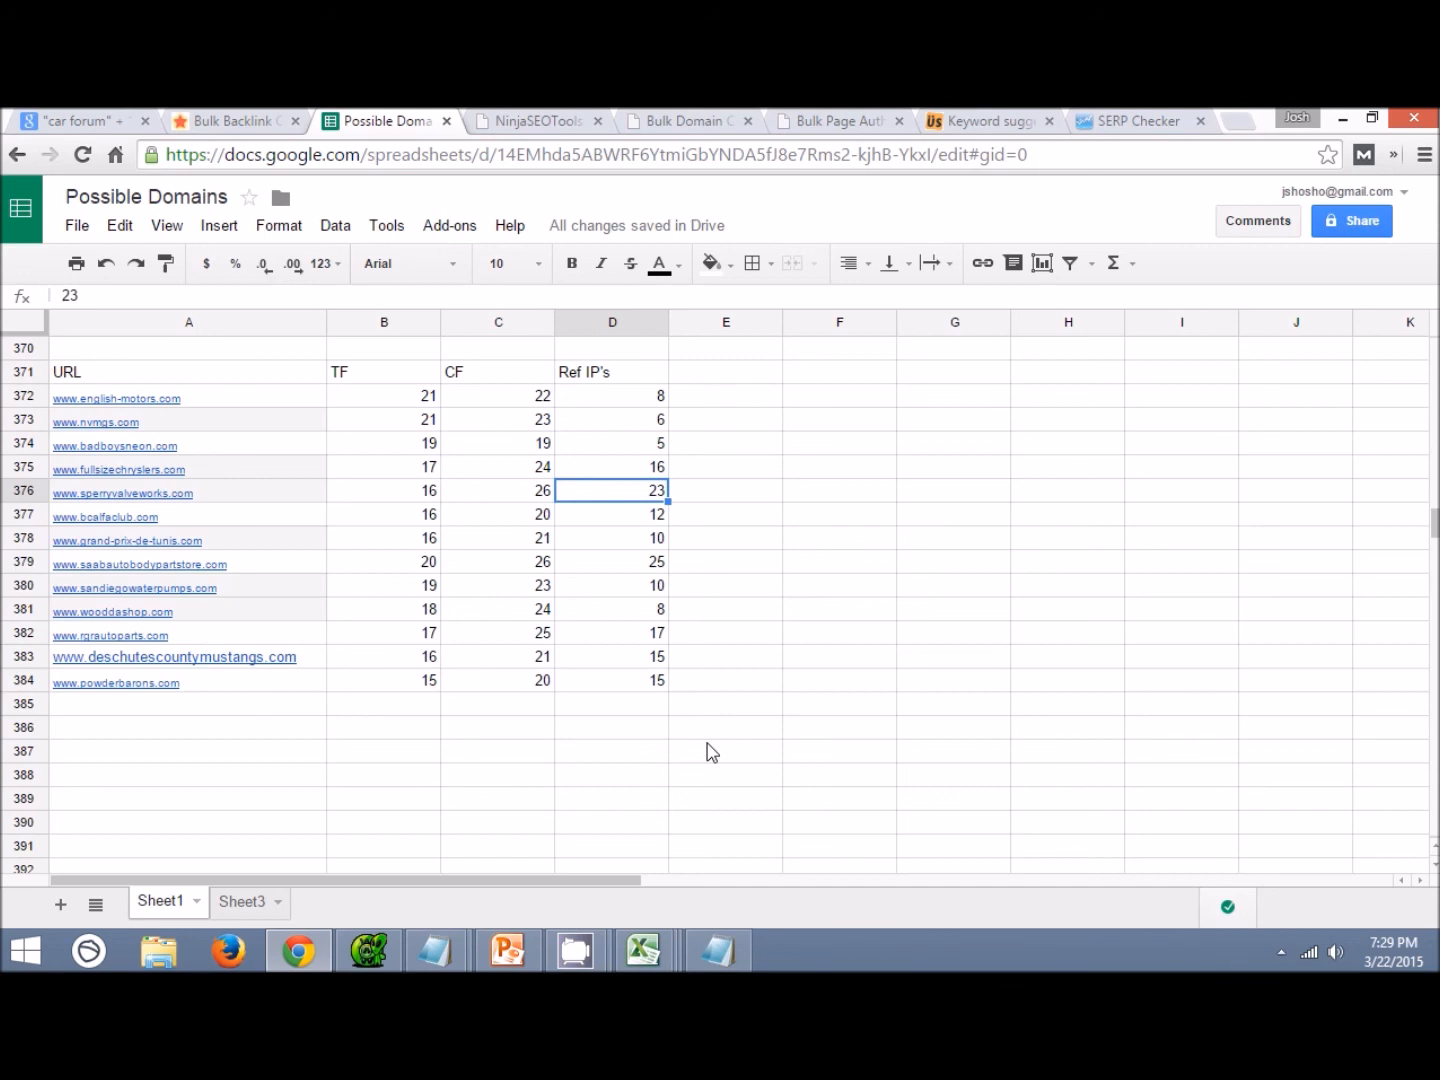
drag(241, 397, 240, 693)
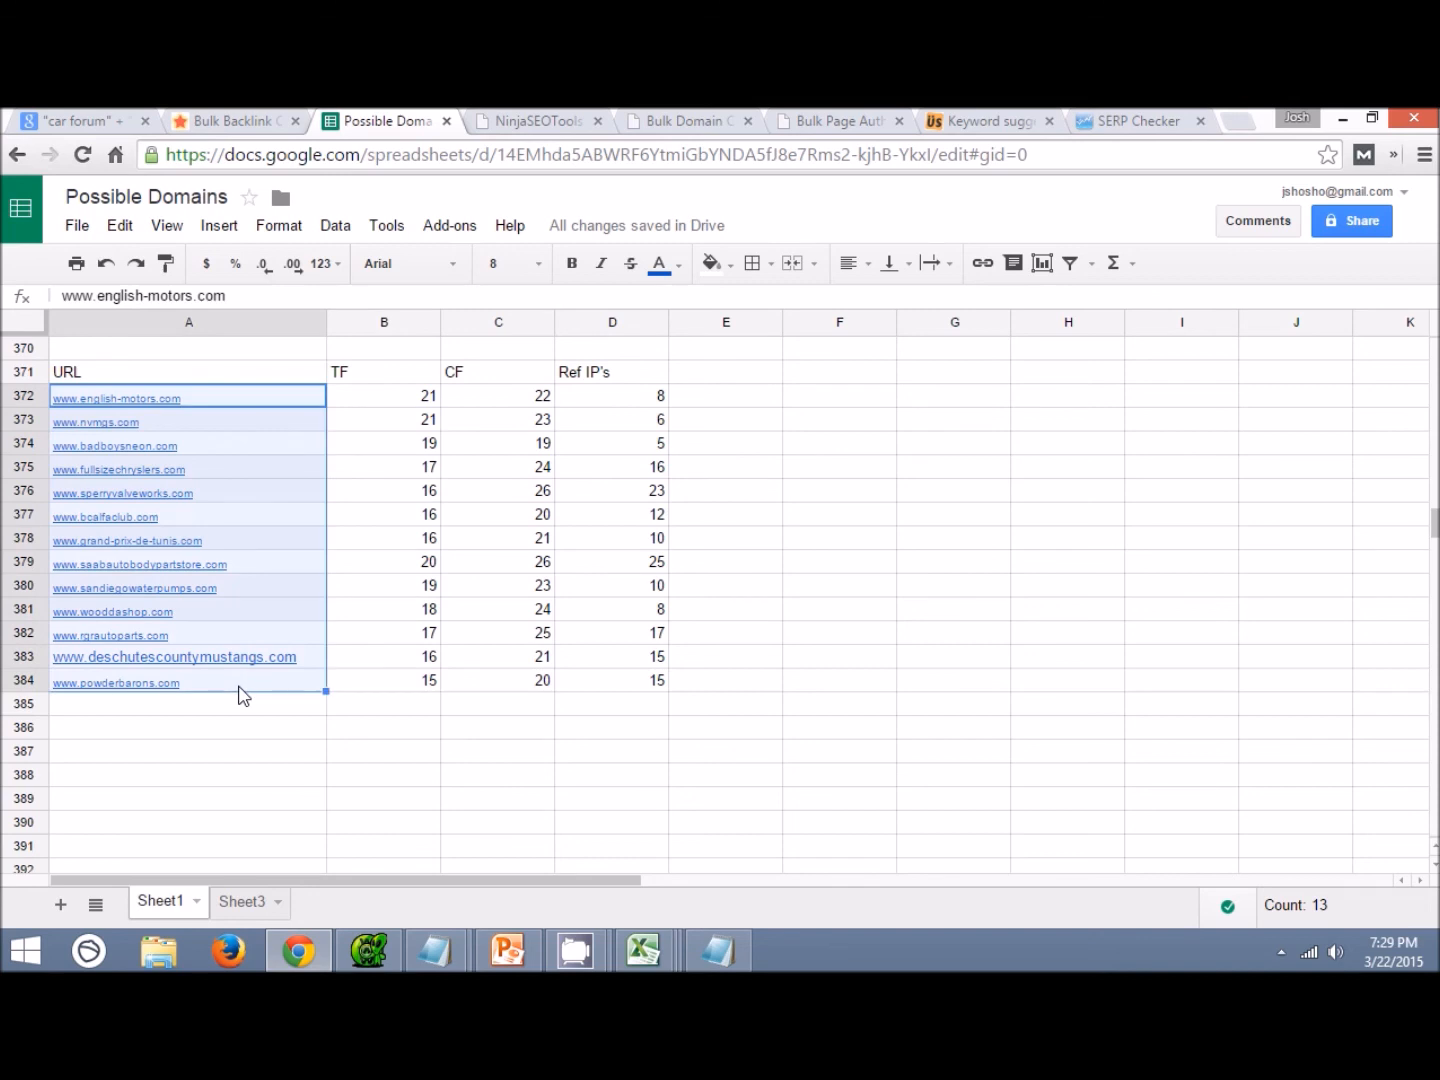